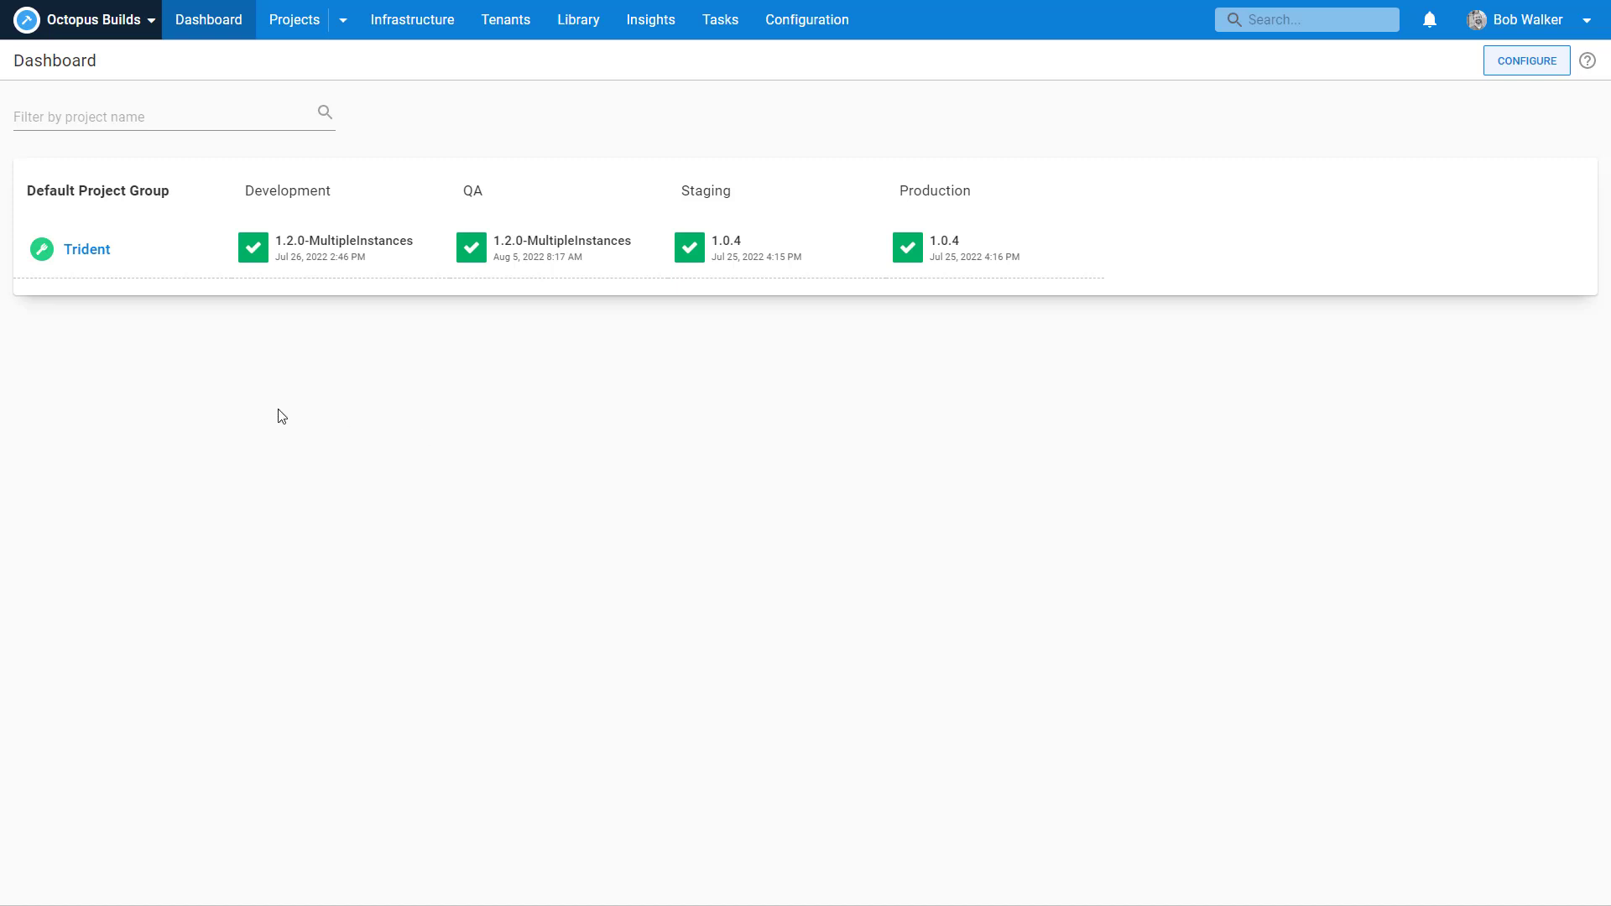
# - Start a new runbook in the Trident project and name it "Create Trident Database"
pyautogui.click(78, 258)
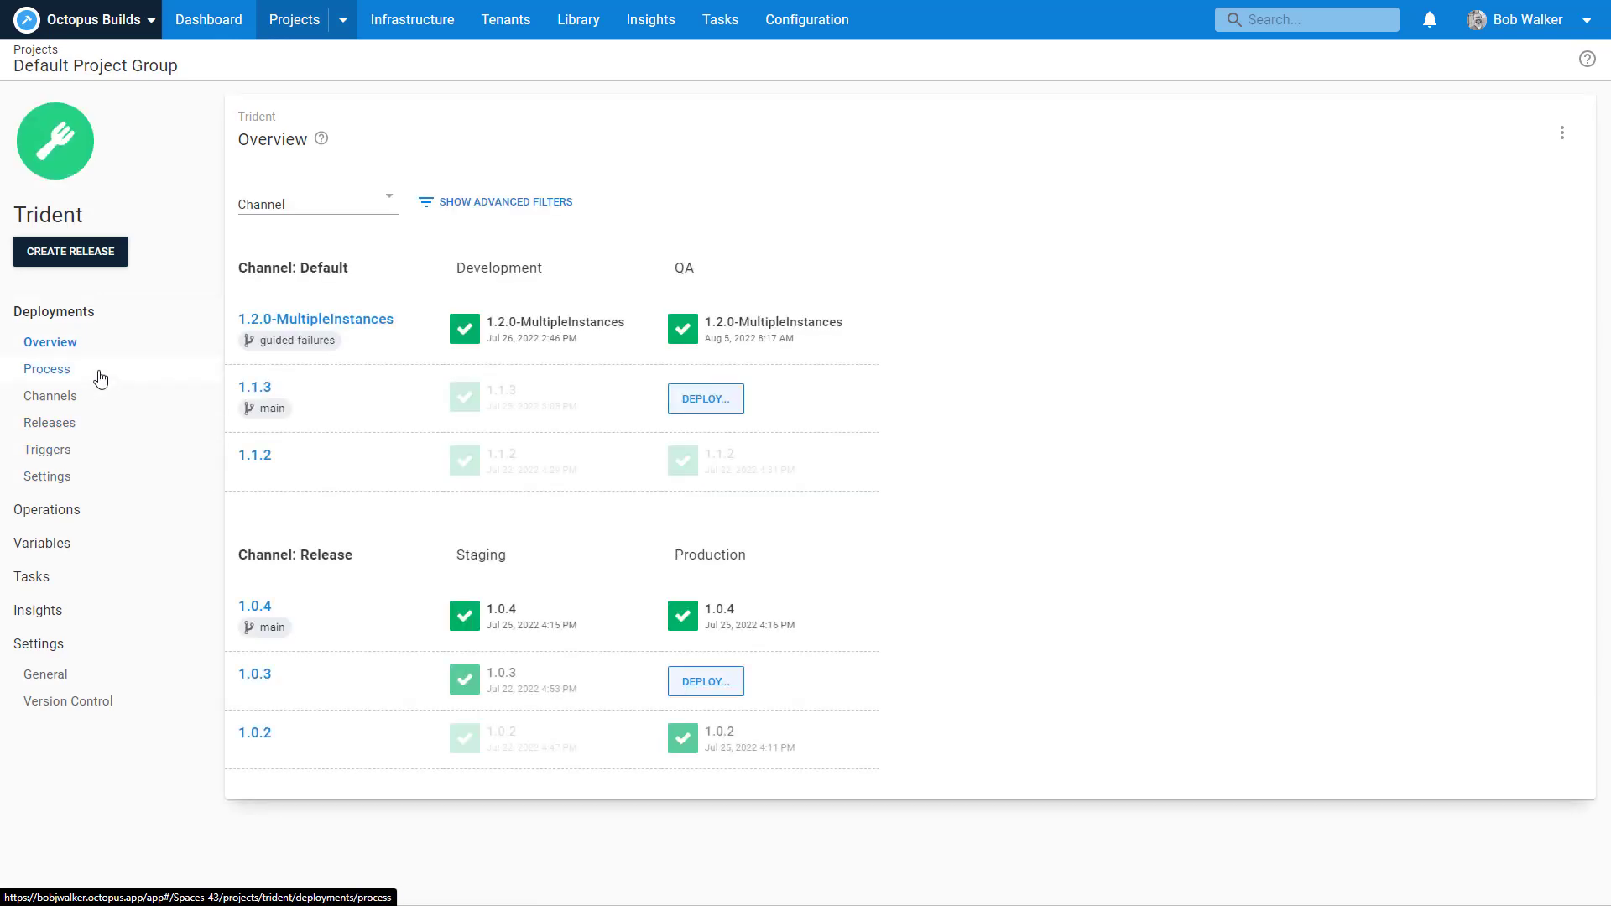
pyautogui.click(74, 512)
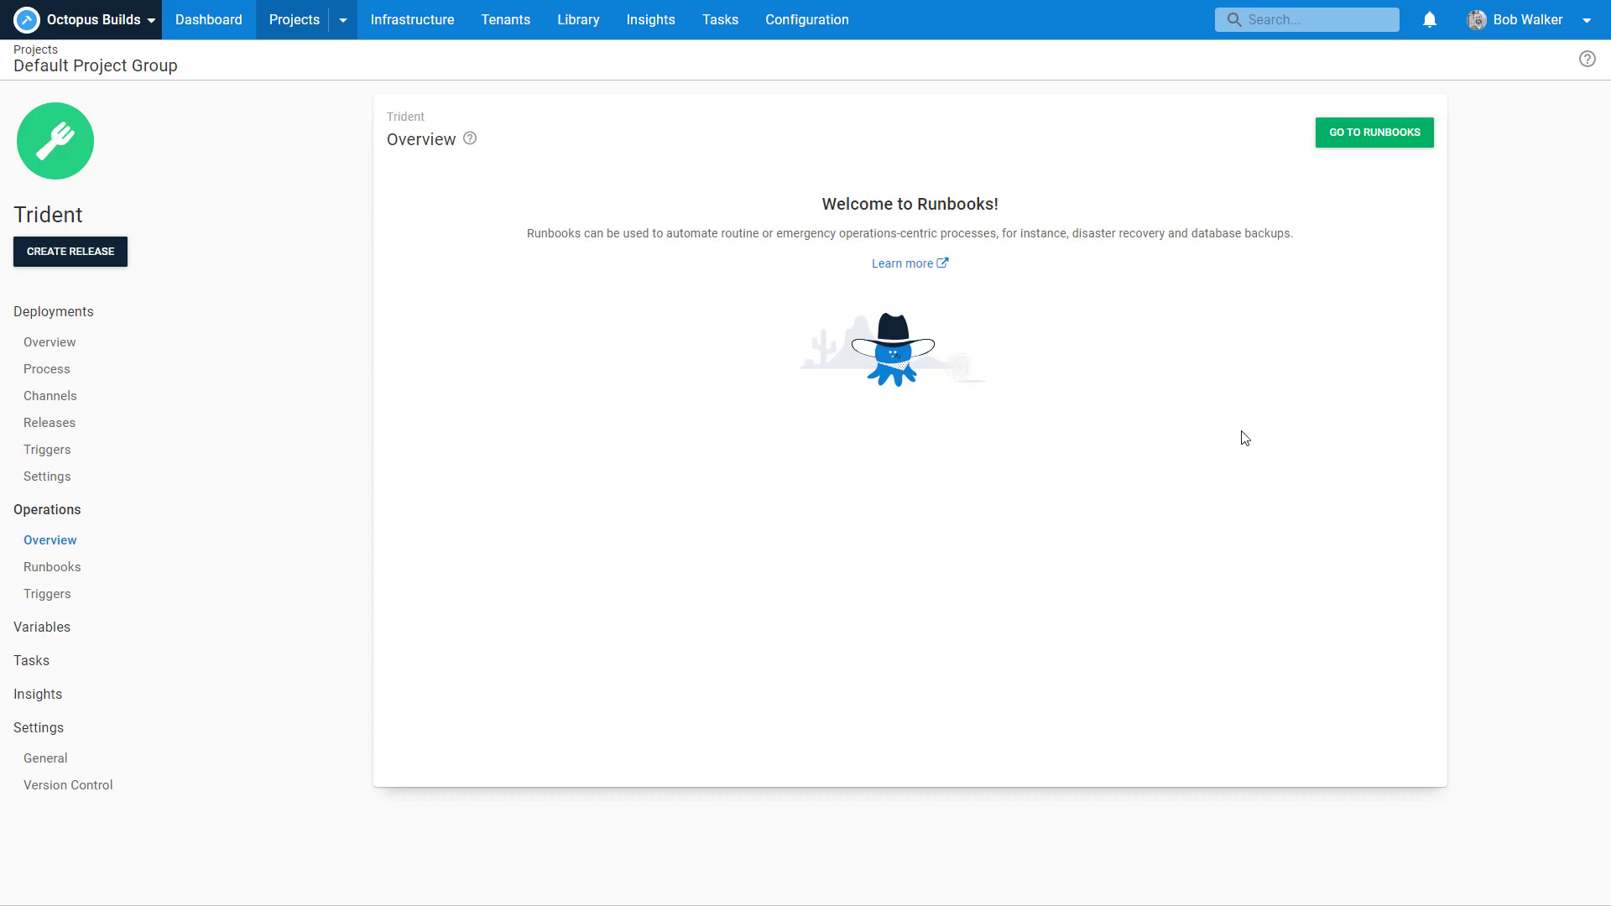
pyautogui.click(1364, 151)
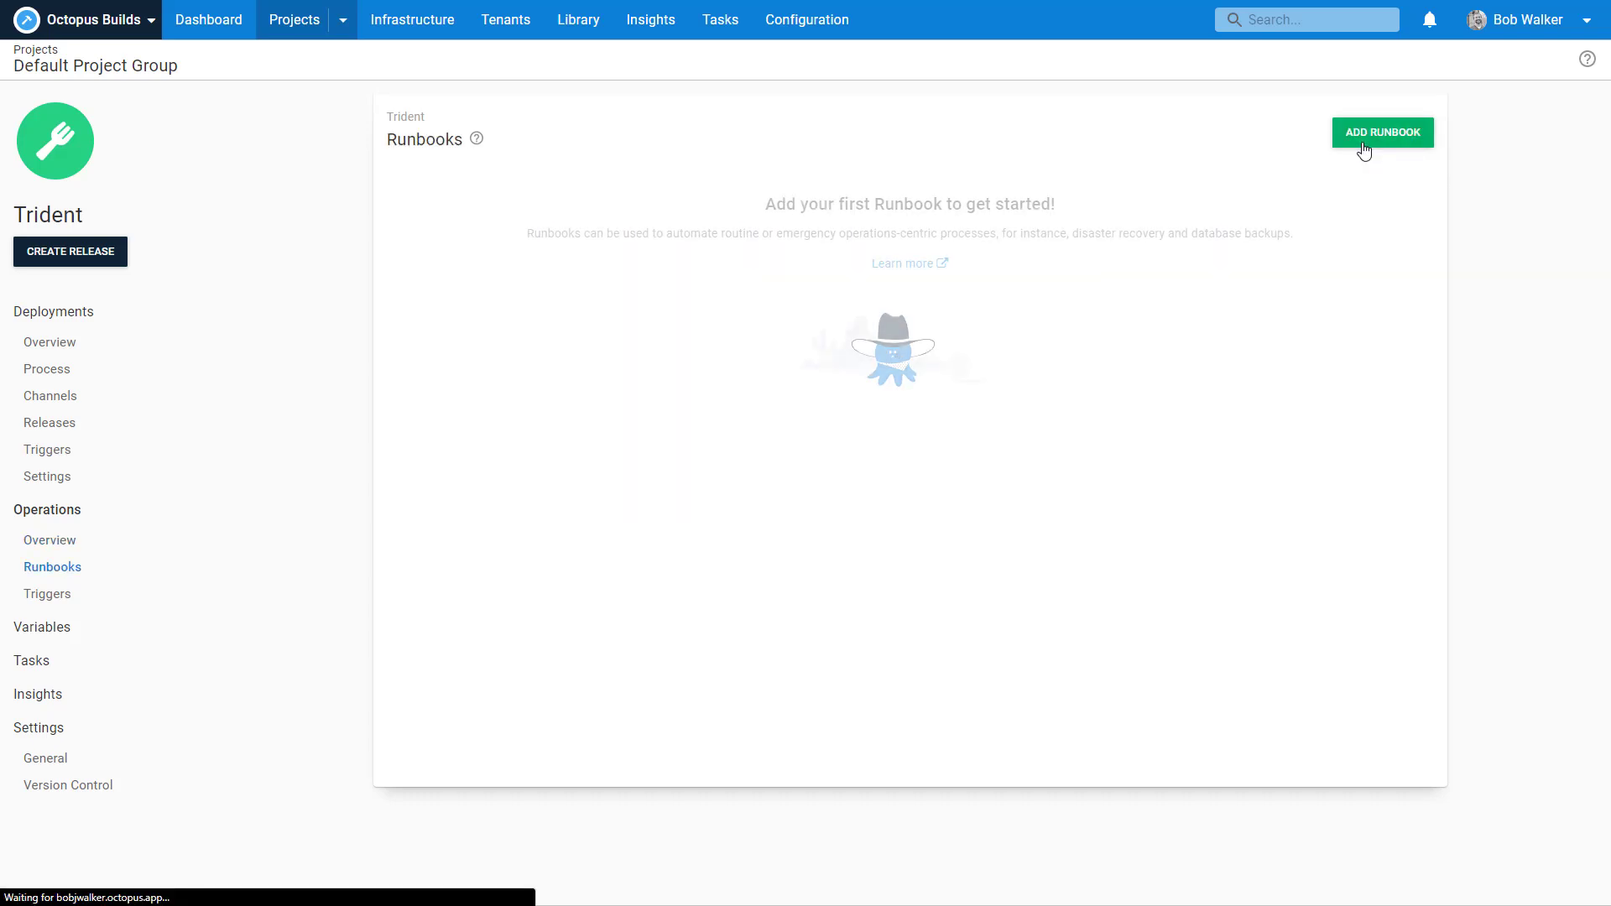
pyautogui.click(1359, 143)
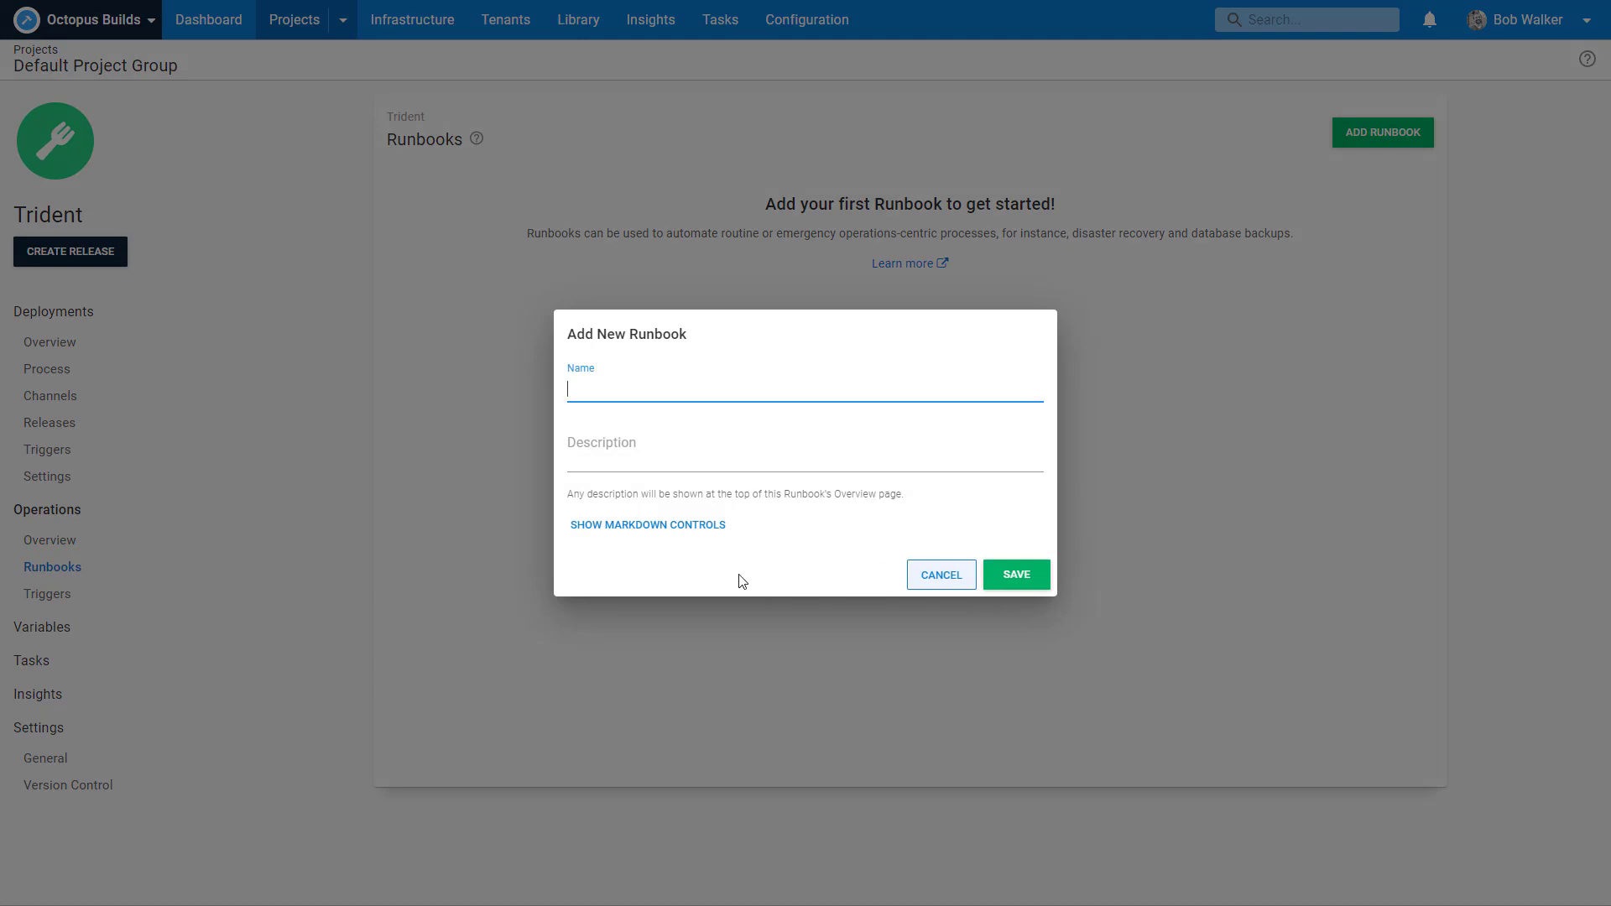
pyautogui.write('Create Trident Database')
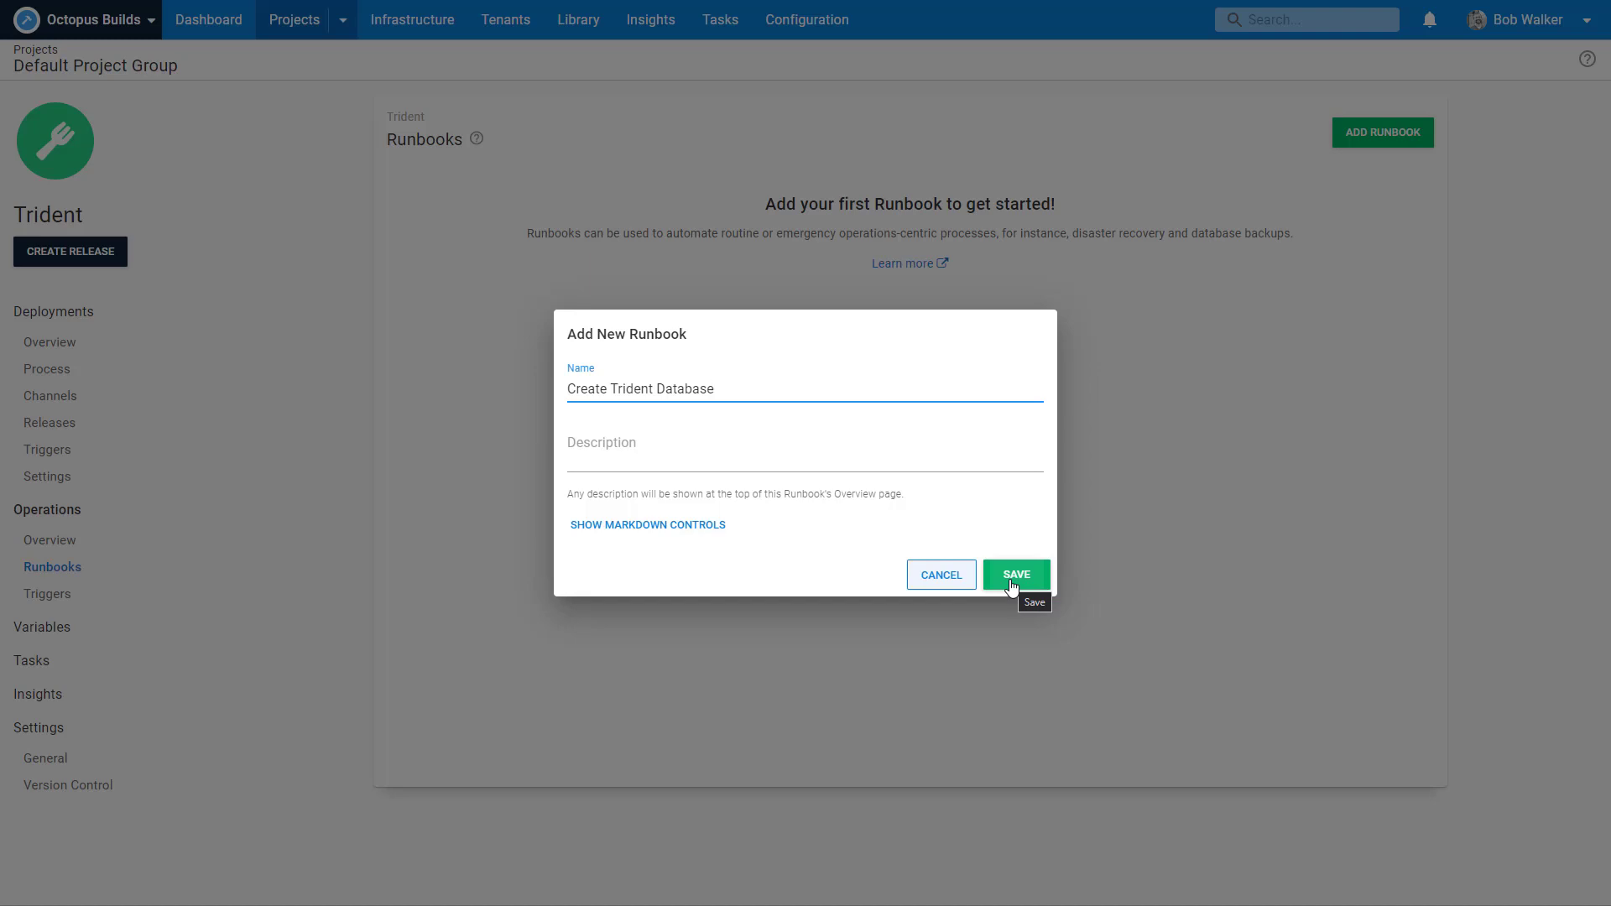
# - Describe the runbook as "A runbook to create the trident database in an environment if it doesn't exist." and save it
pyautogui.click(682, 434)
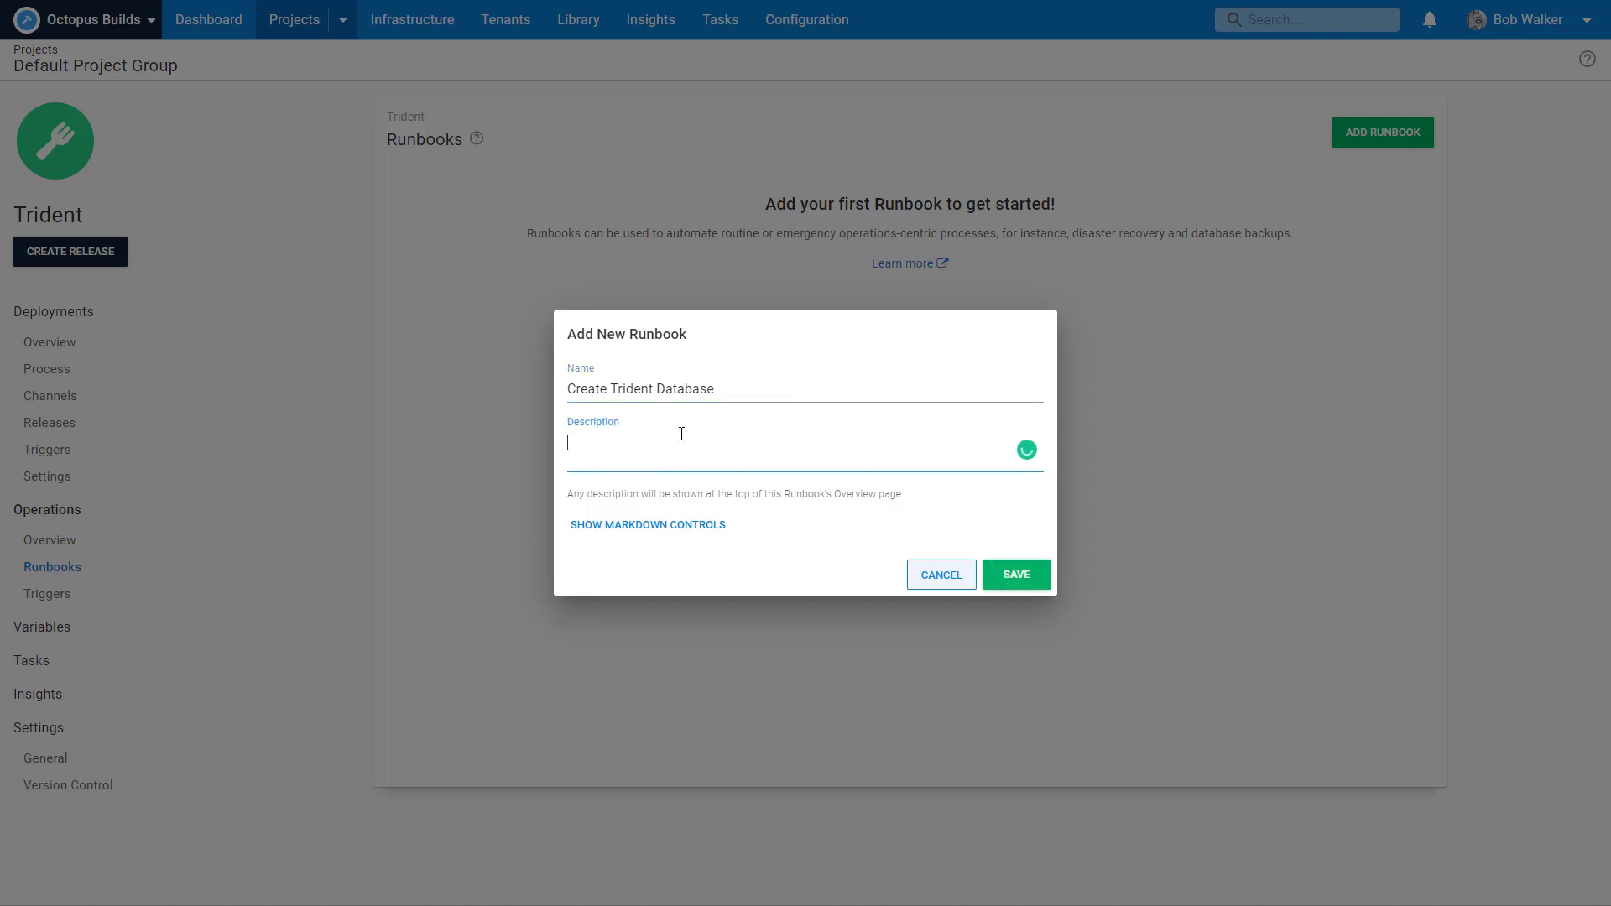
pyautogui.write('A runbook to create the trident database ')
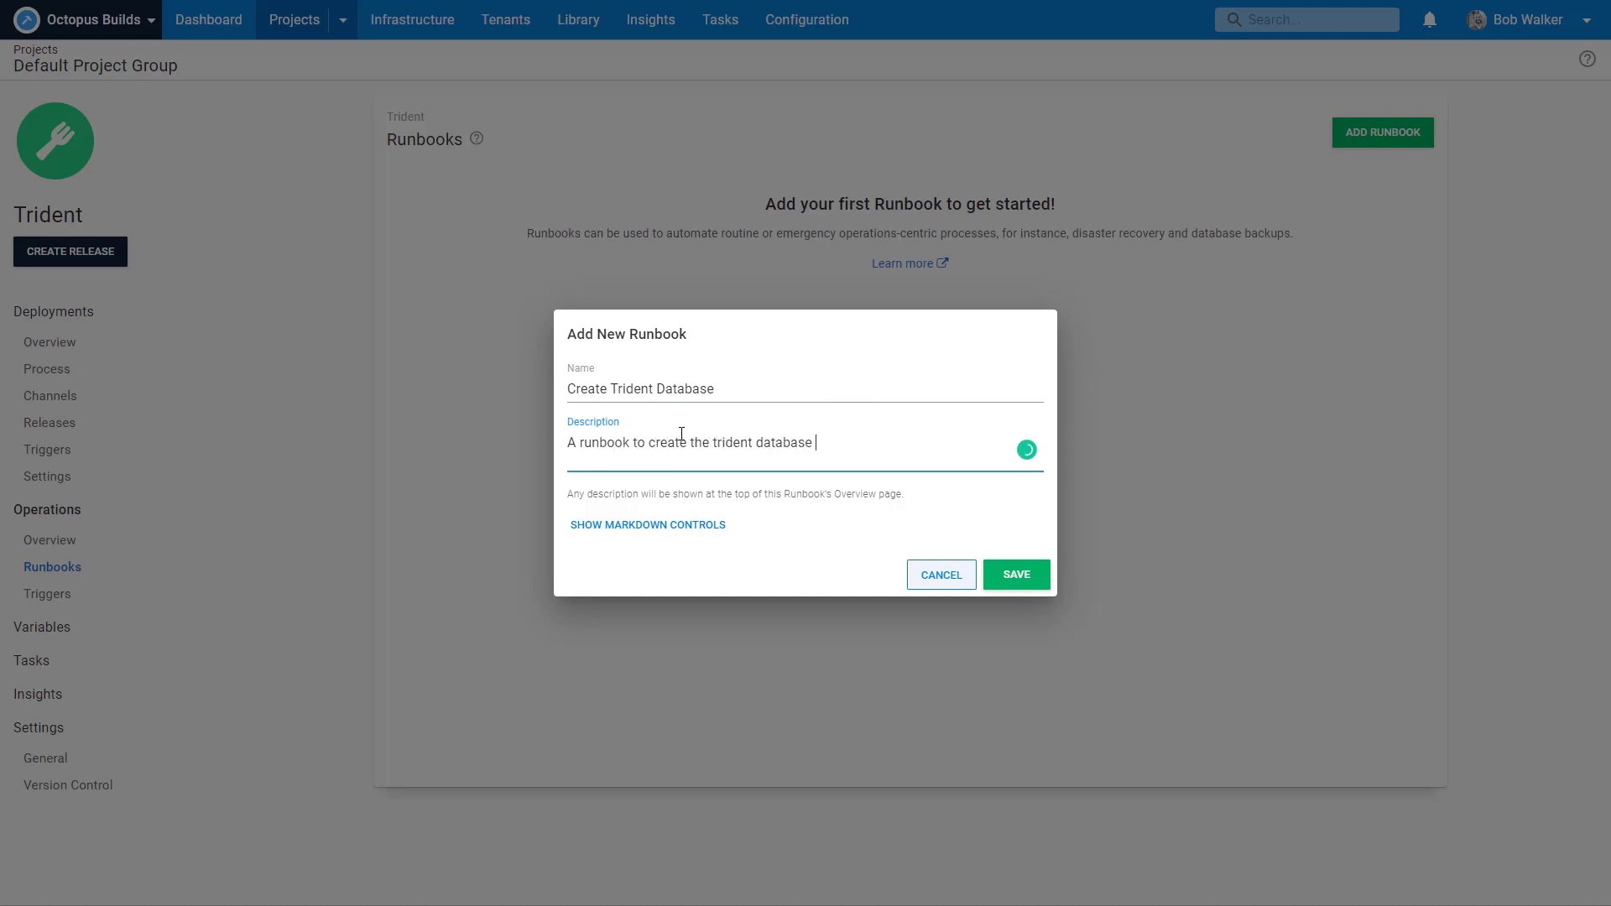
pyautogui.write("in an environment if it doesn't exis")
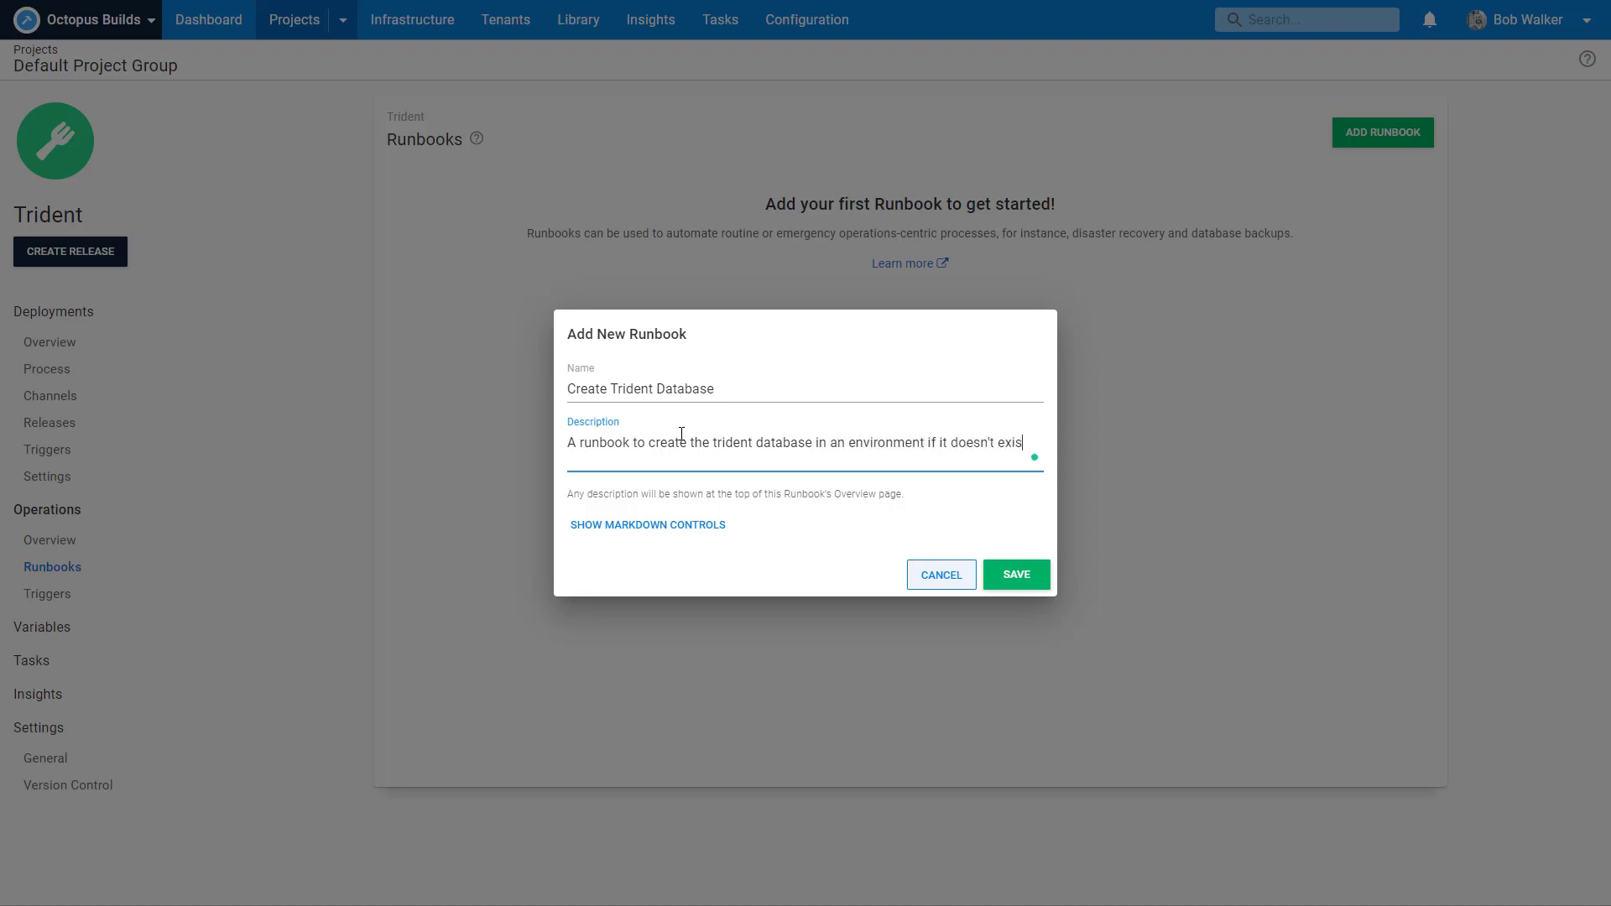
pyautogui.write('t.')
pyautogui.click(998, 577)
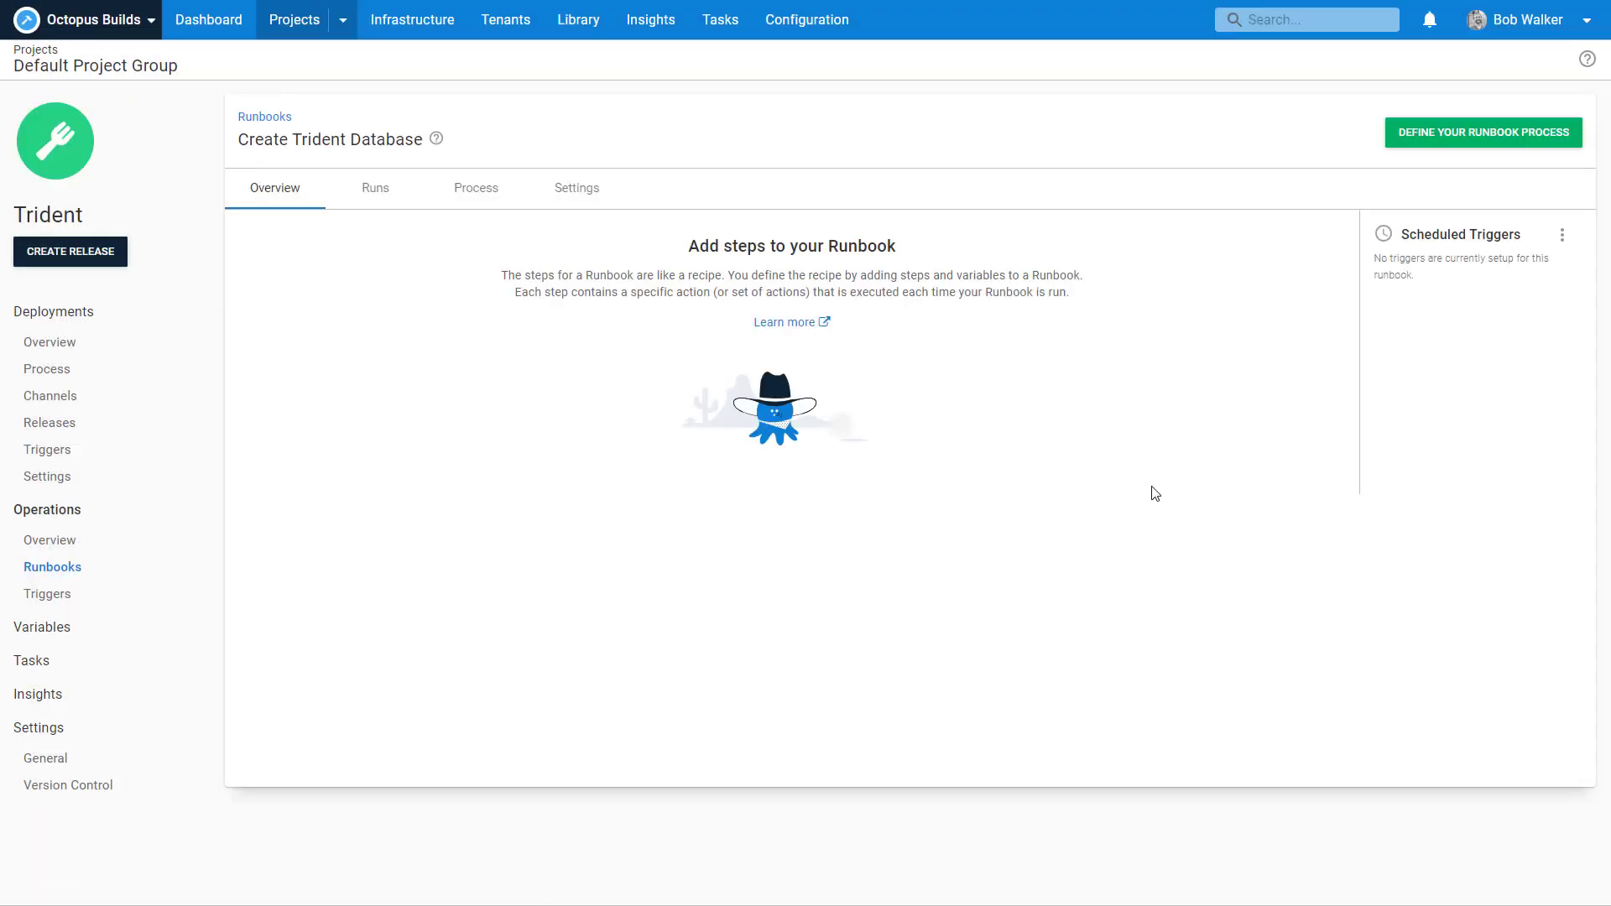
# - Add a Run a Script step to the new runbook's process
pyautogui.click(1444, 134)
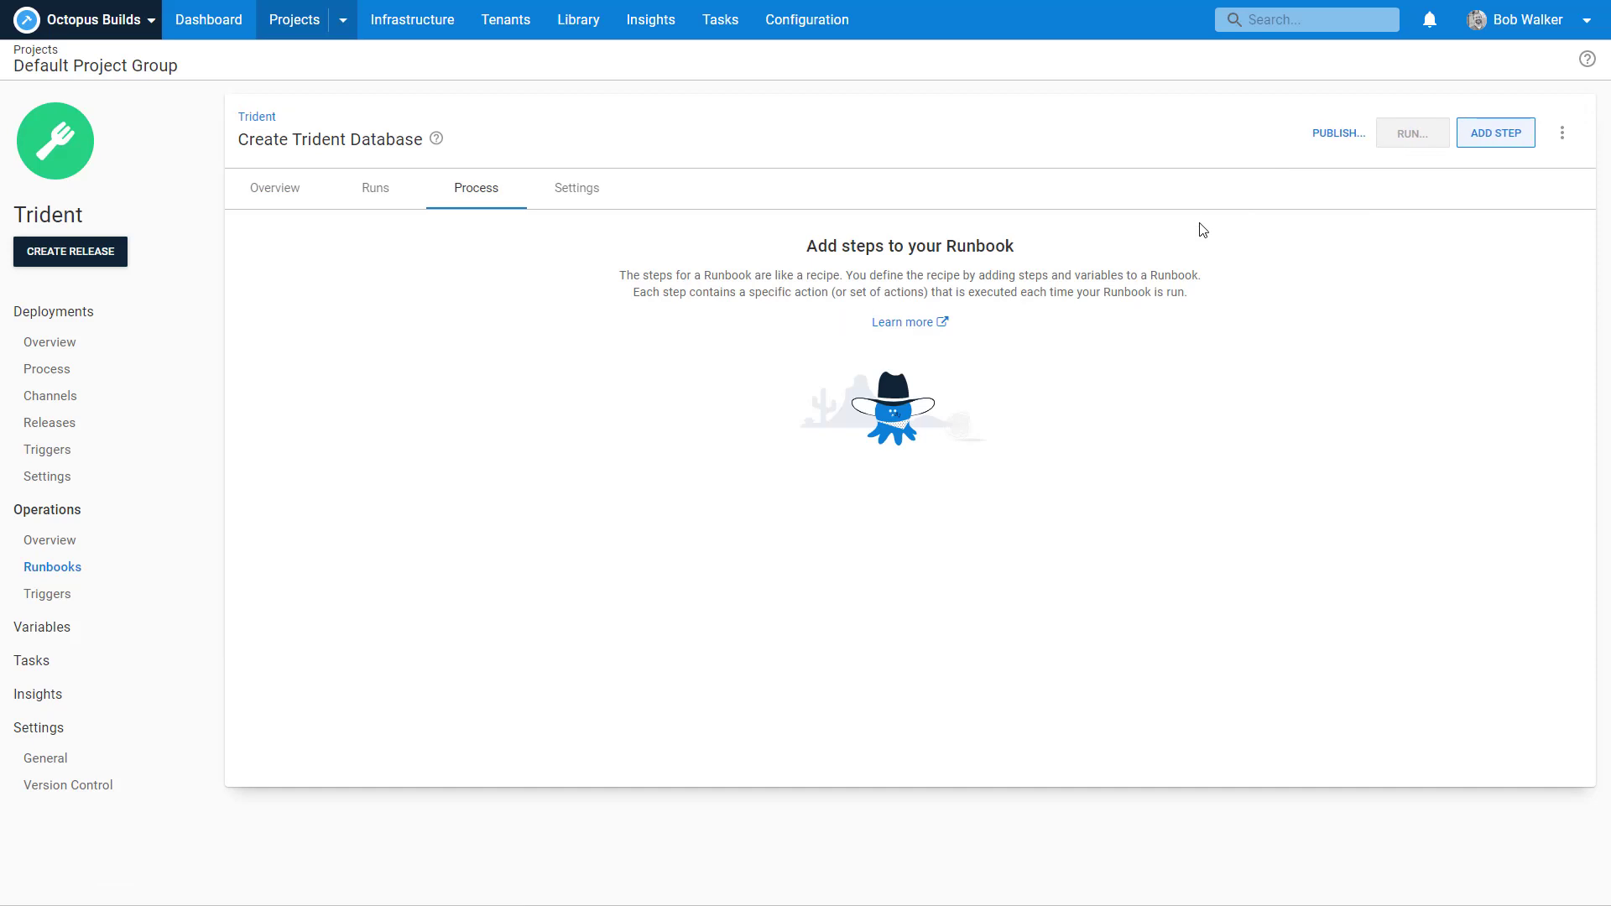
pyautogui.click(1478, 144)
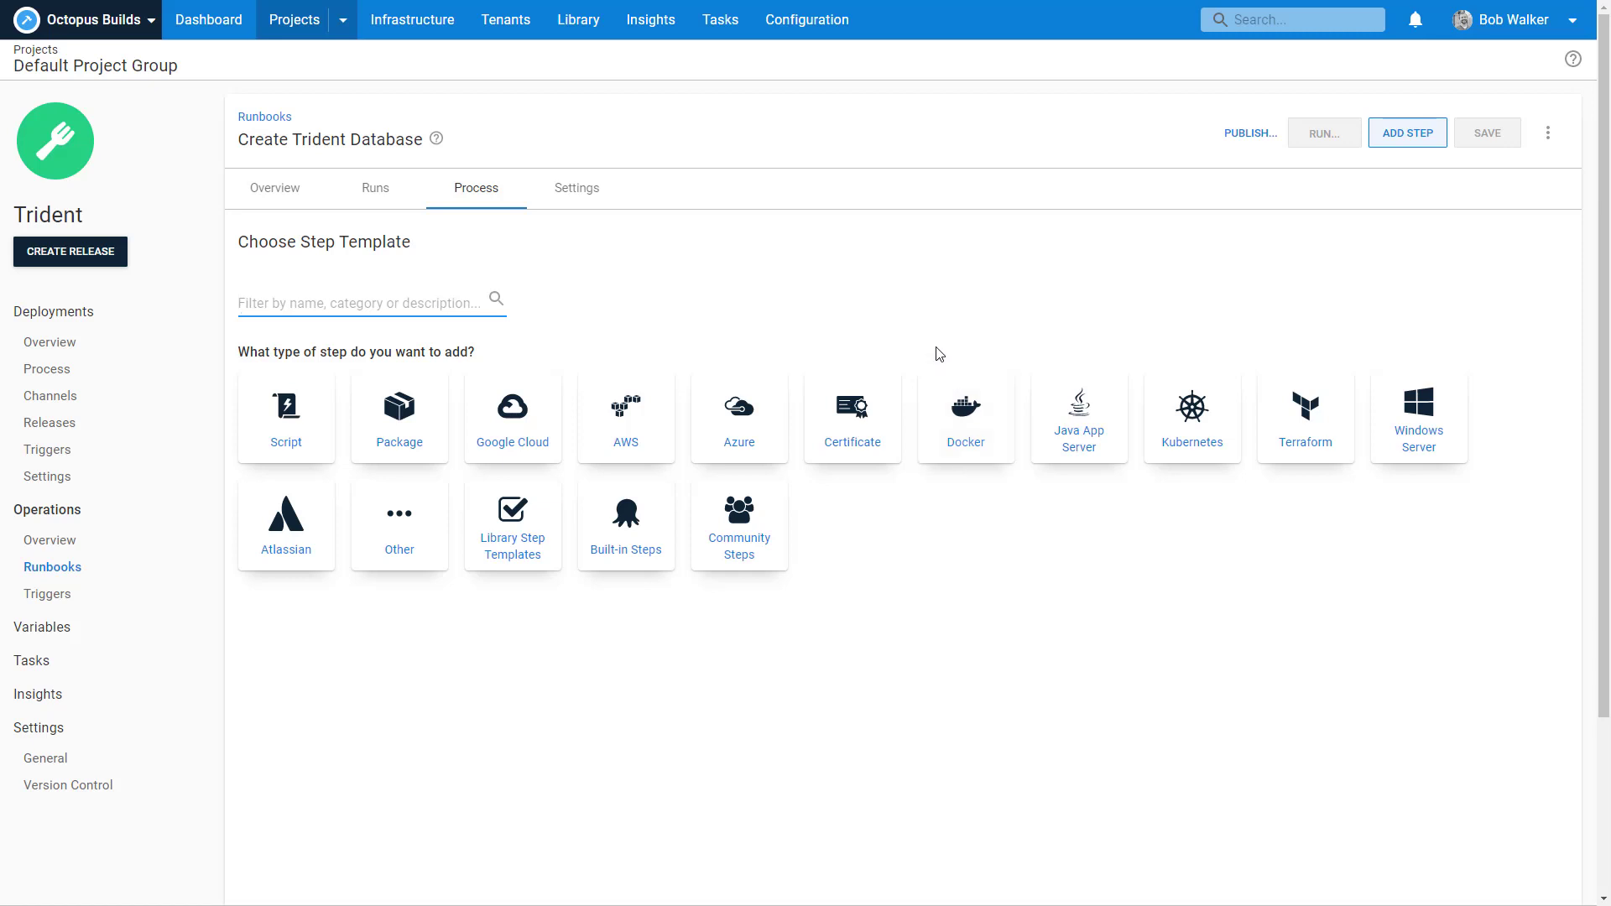
pyautogui.click(302, 441)
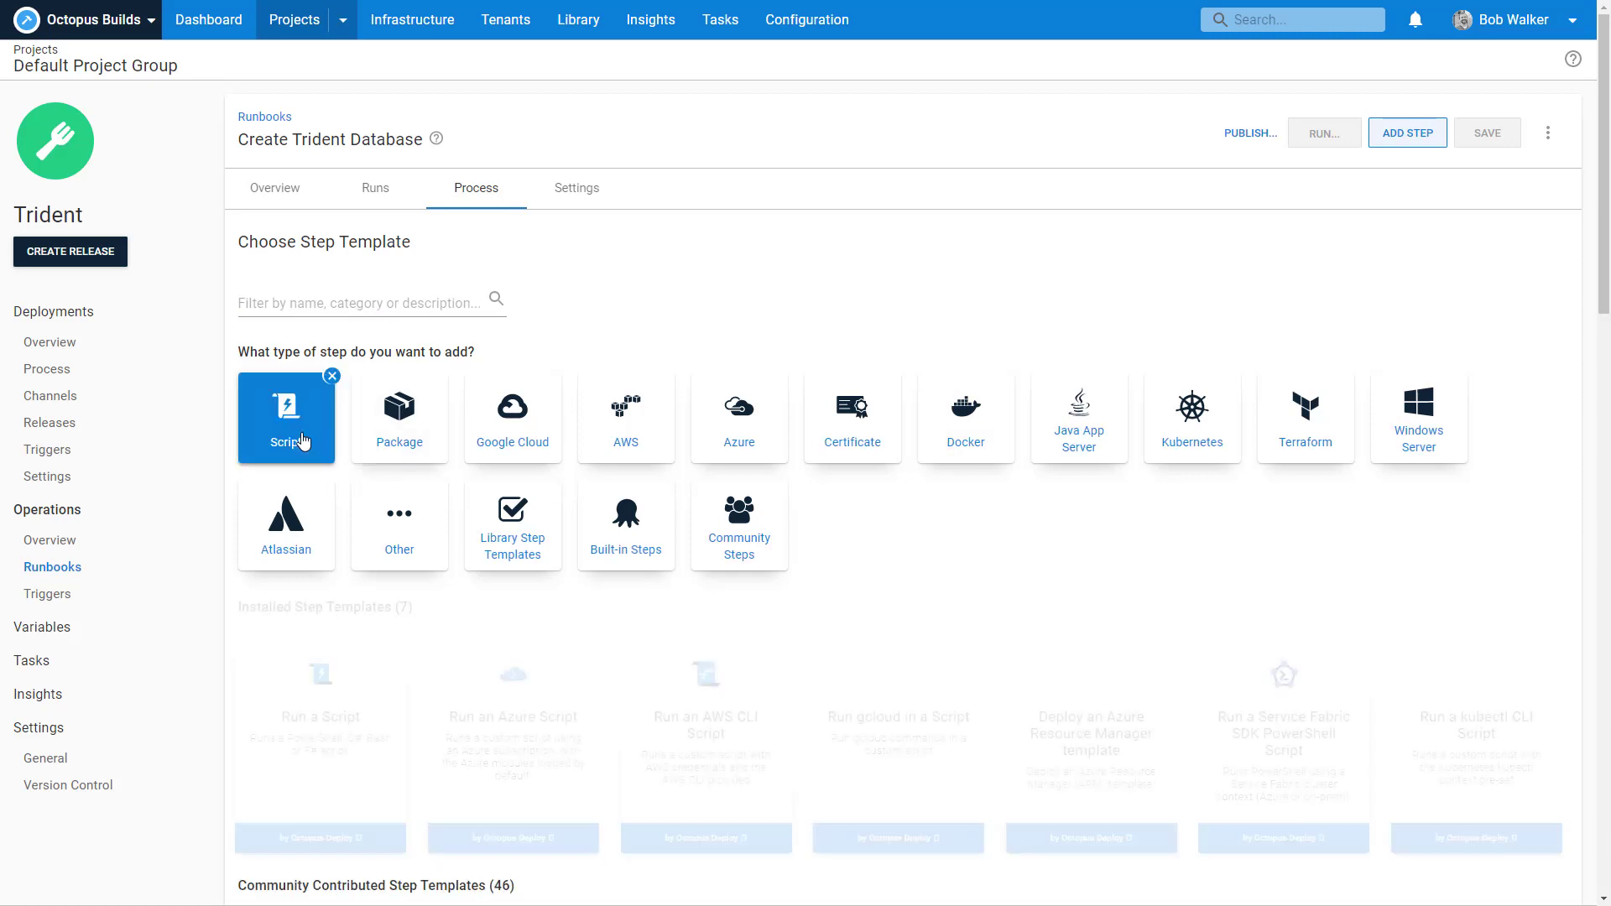
pyautogui.click(313, 747)
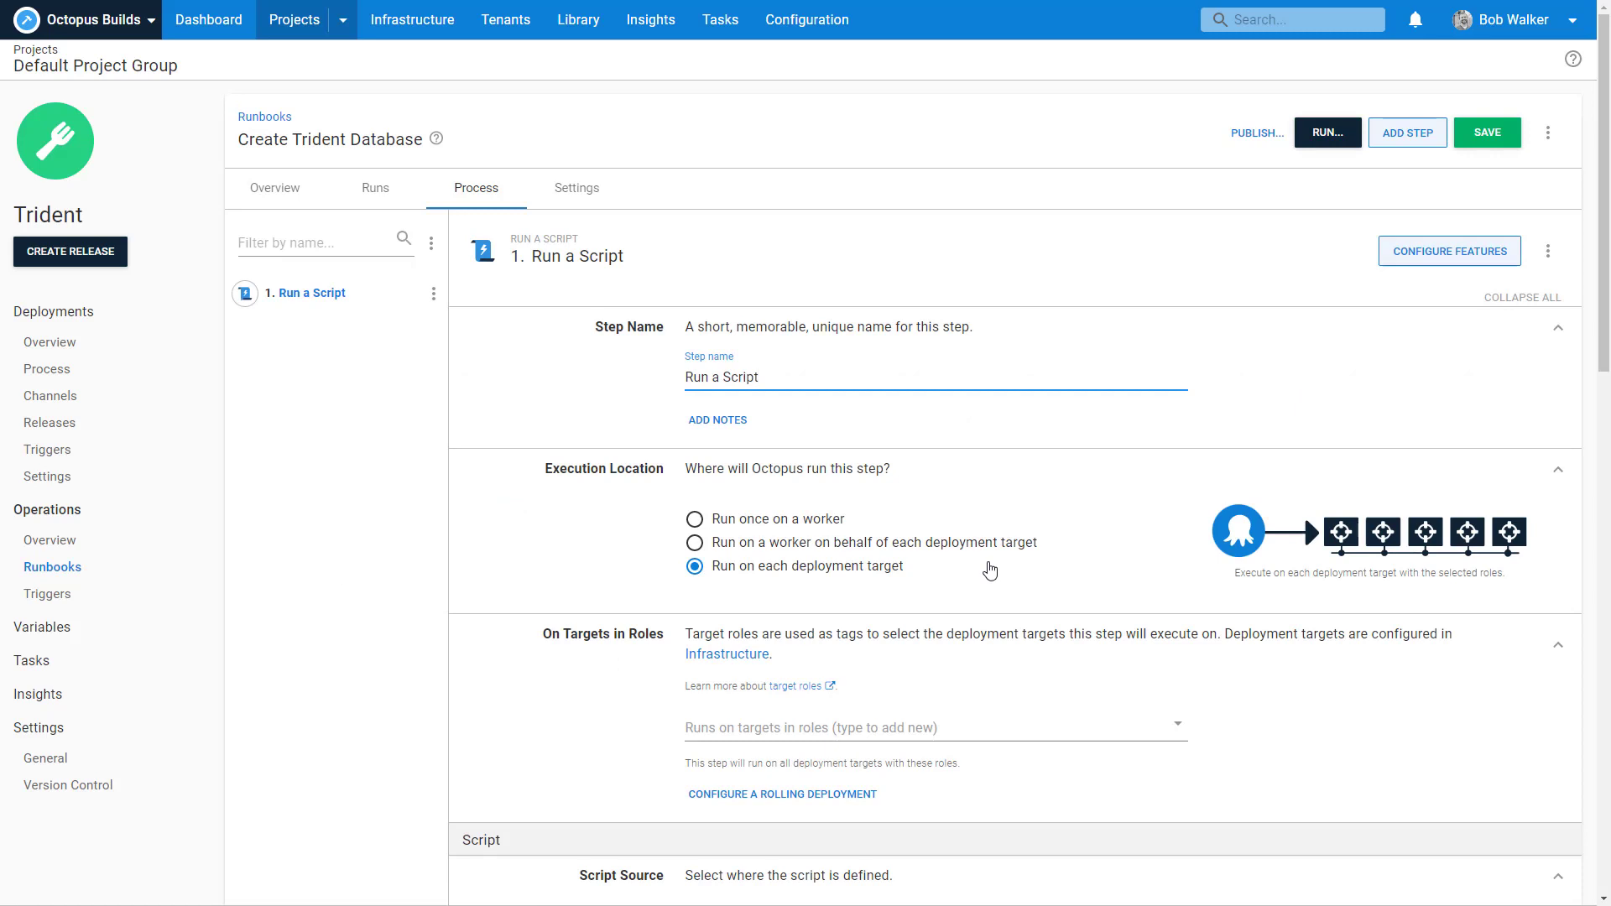
# - Name the script step "Install SQL Server LocalDB" and set it to run once on a worker
pyautogui.moveTo(781, 377); pyautogui.dragTo(666, 351)
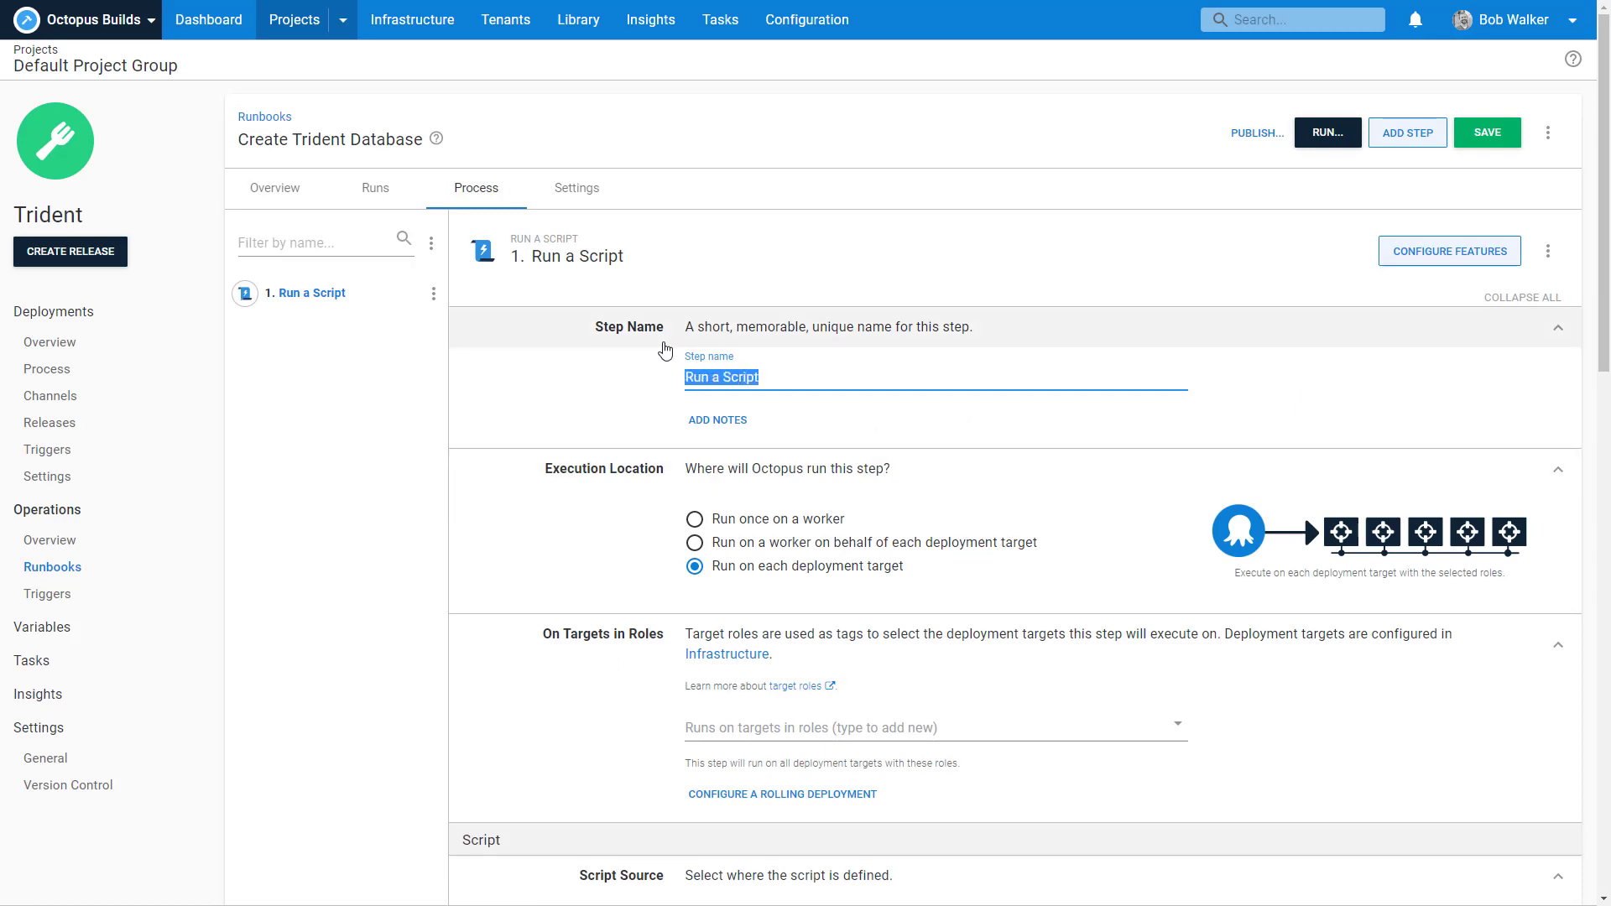
pyautogui.write('Install')
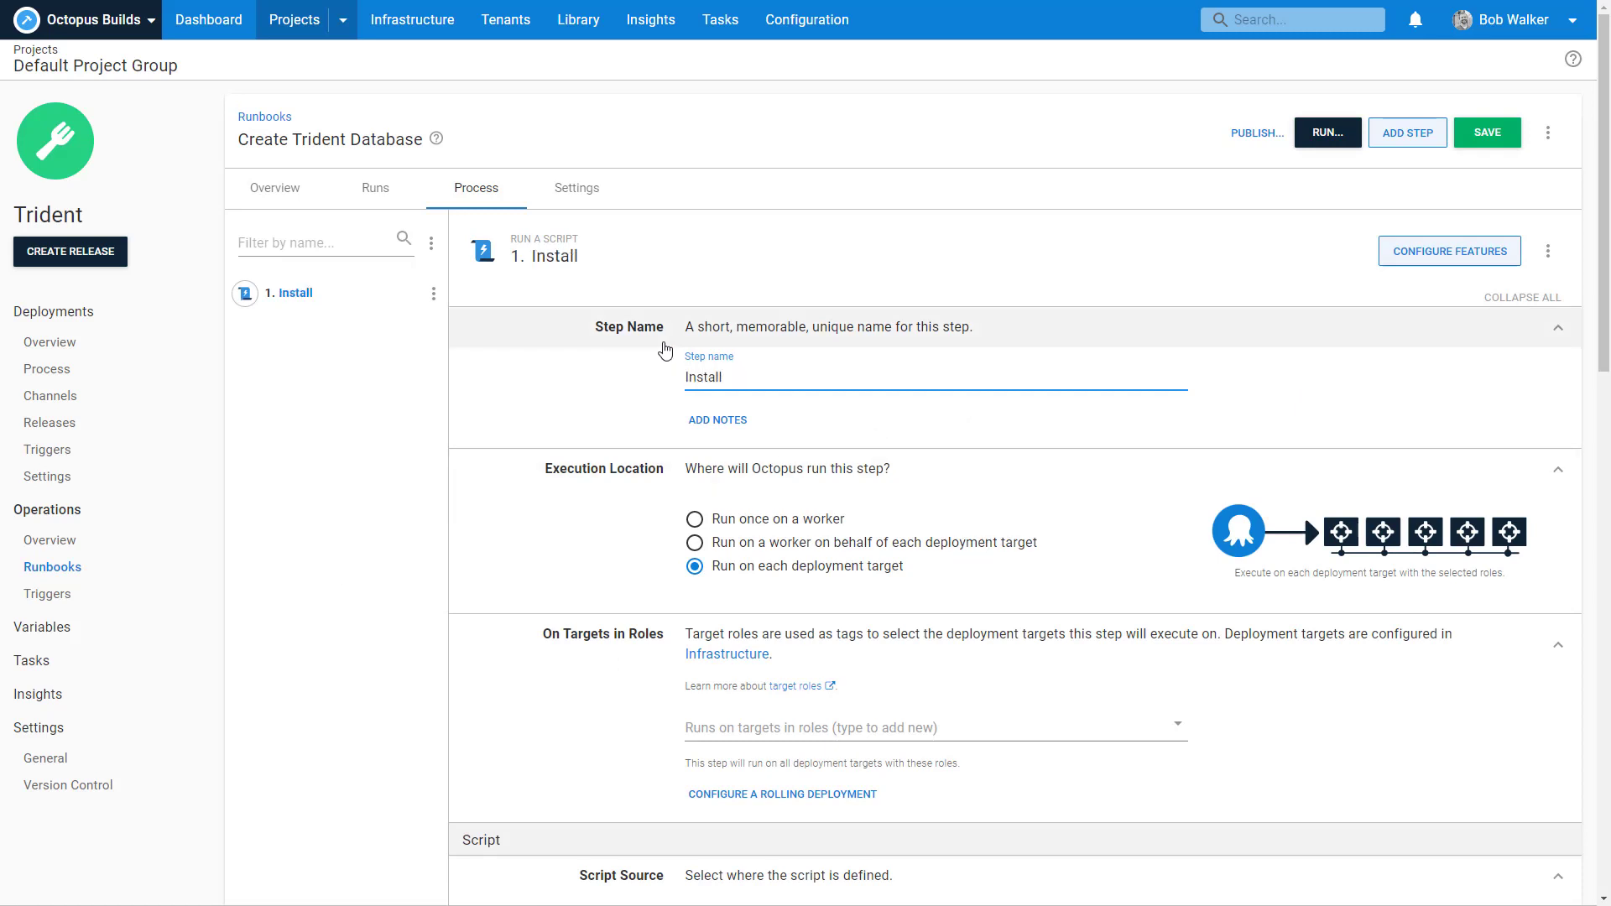
pyautogui.write(' Server SSQL')
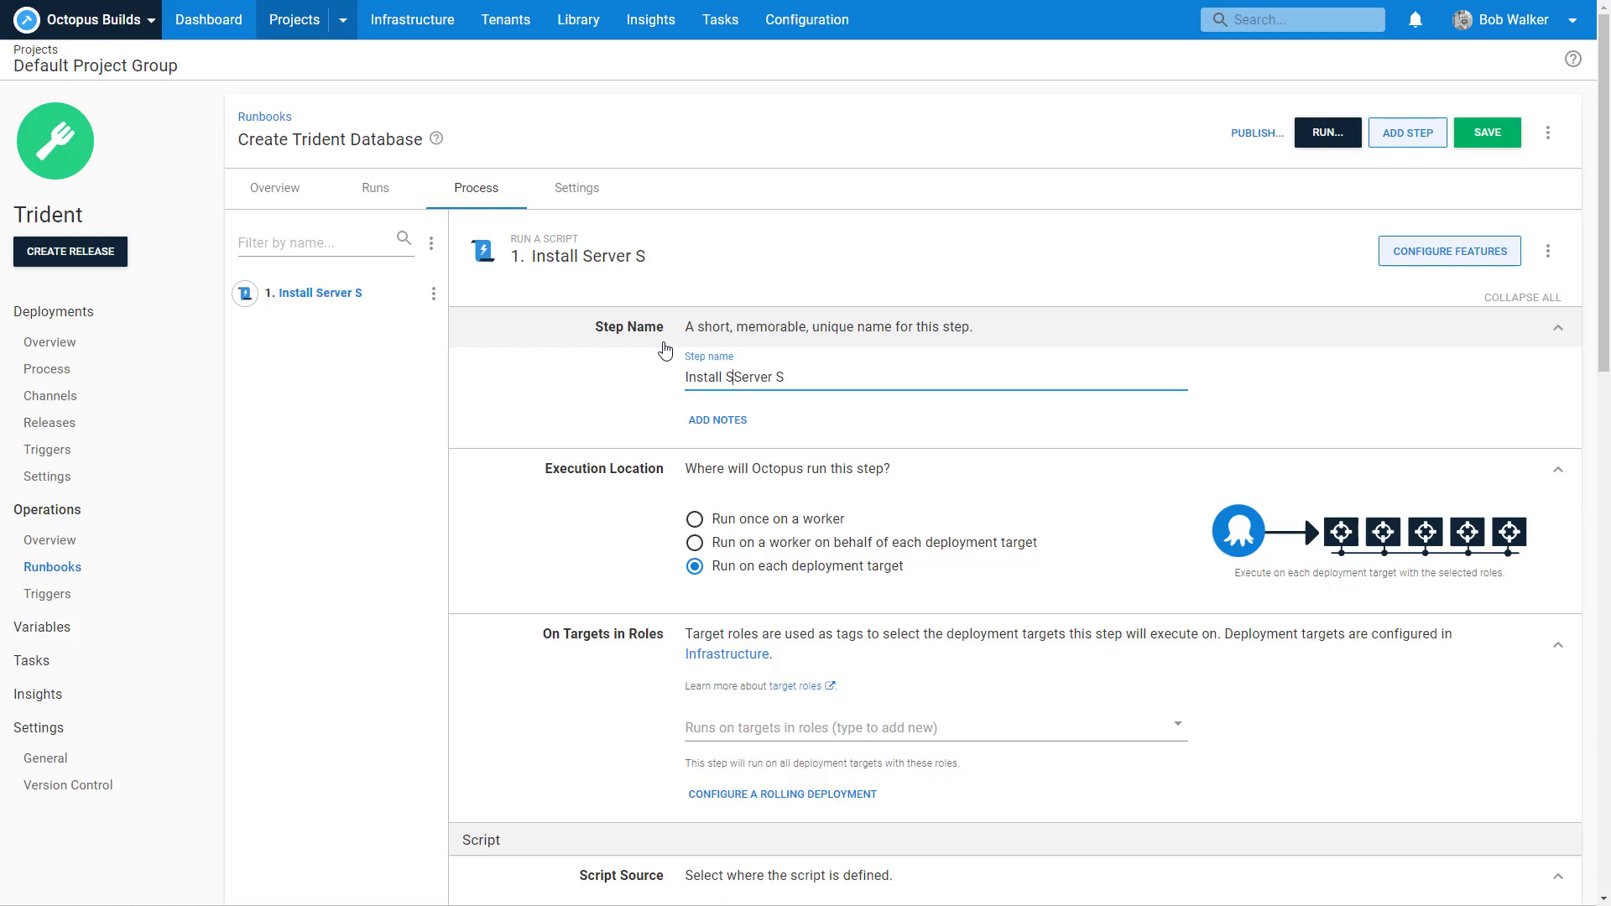
pyautogui.press('End')
pyautogui.press('BackSpace')
pyautogui.press('BackSpace')
pyautogui.write('Loc')
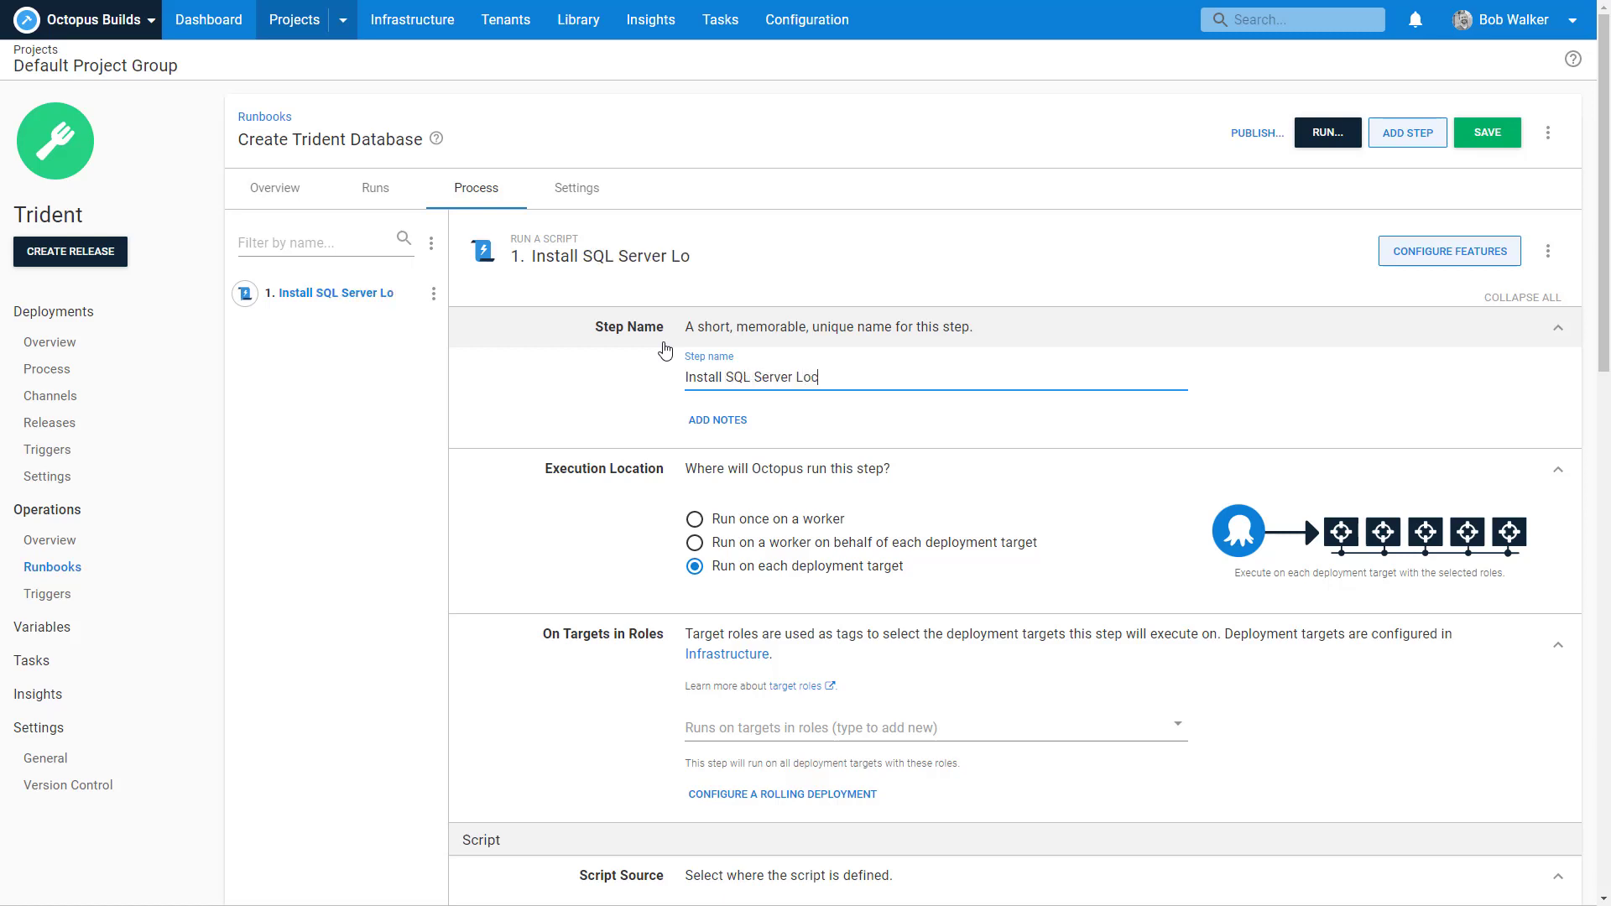
pyautogui.write('alLB')
pyautogui.press('BackSpace')
pyautogui.write('D')
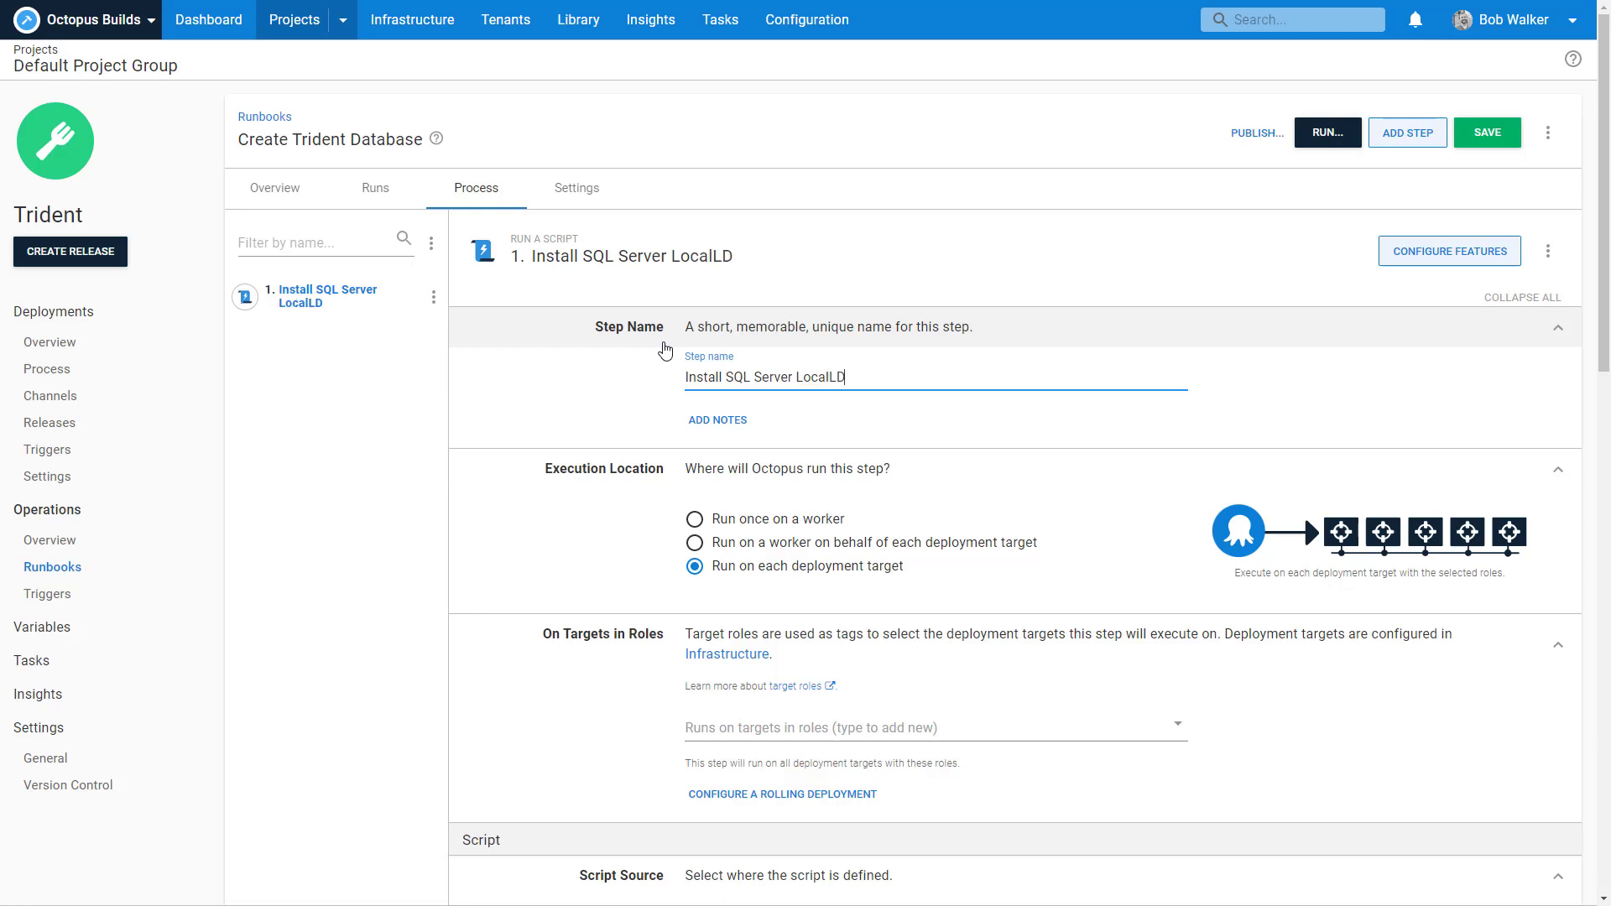
pyautogui.click(695, 520)
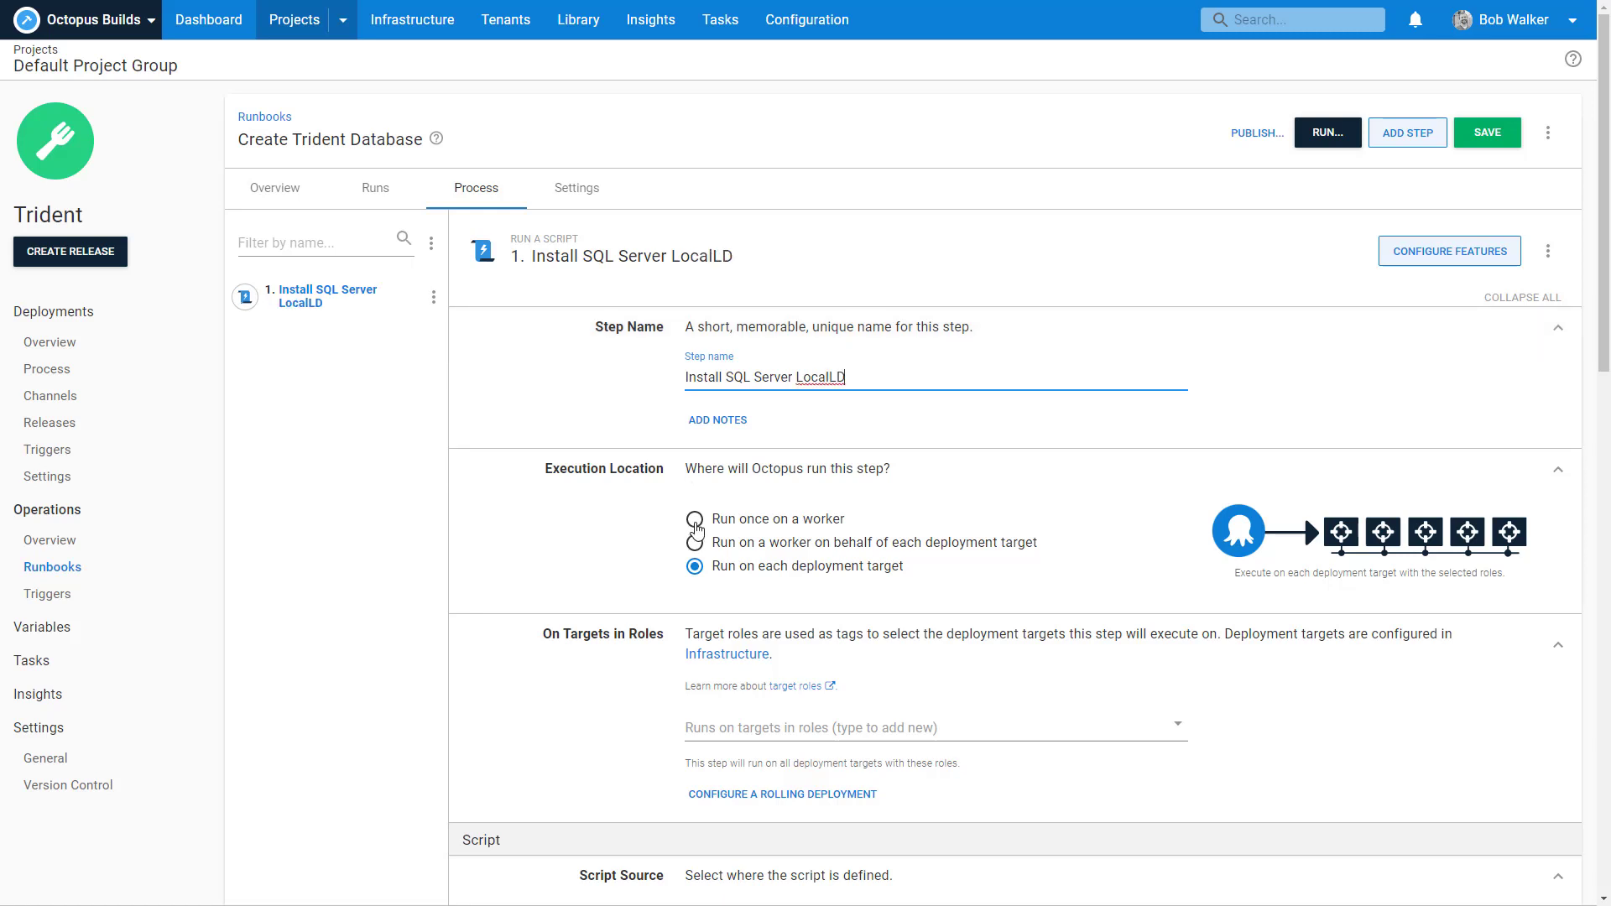
pyautogui.click(846, 379)
pyautogui.press('BackSpace')
pyautogui.write('B')
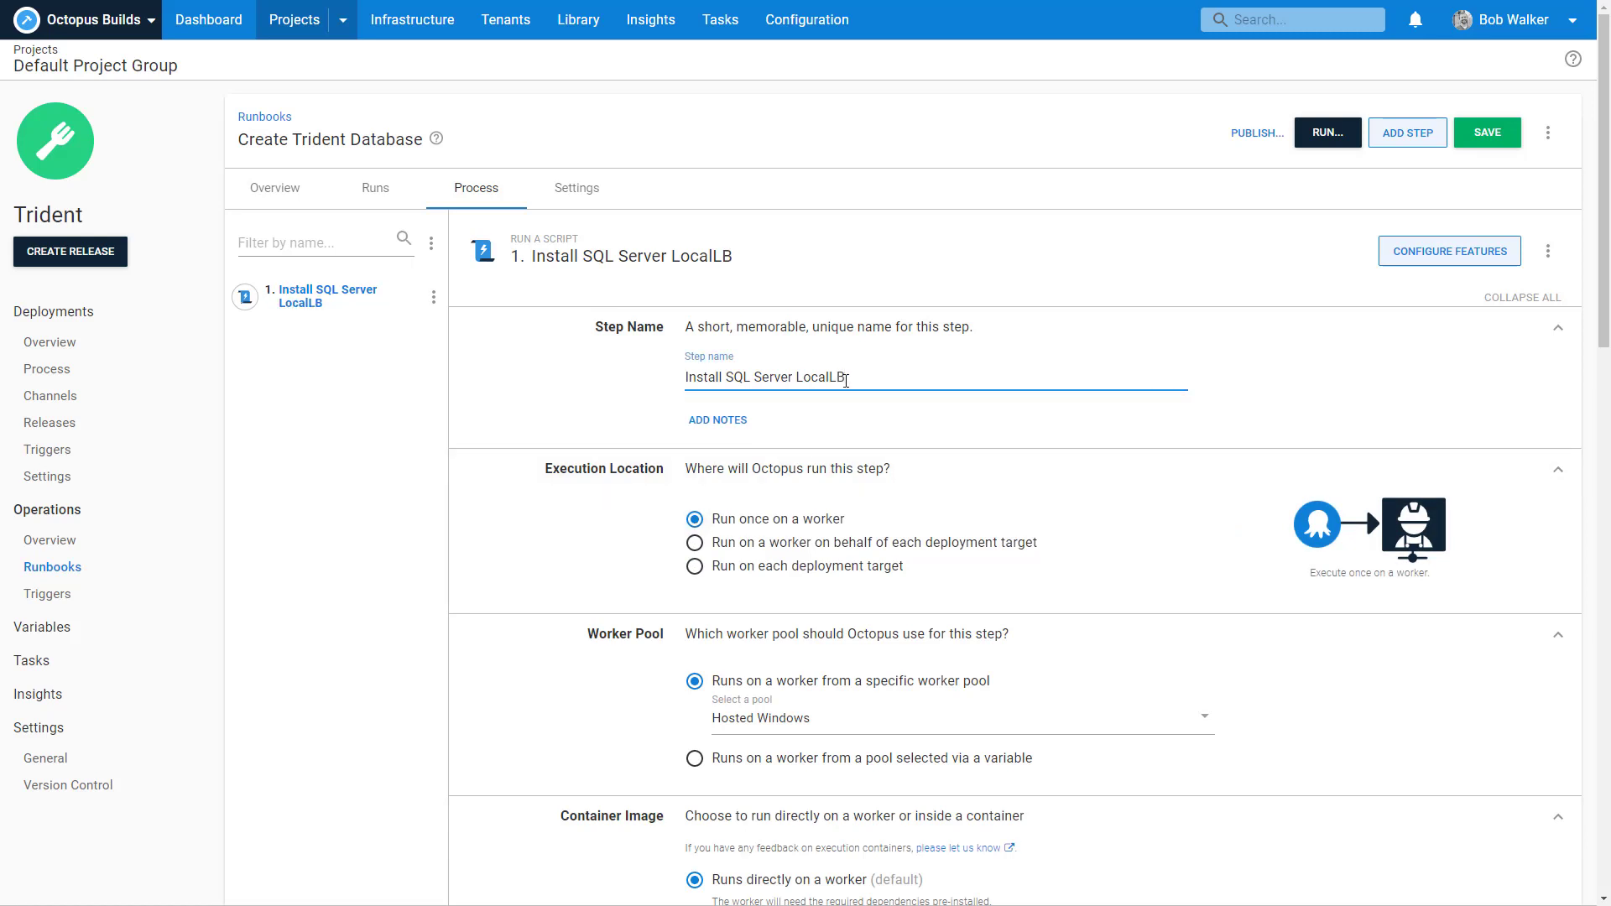
pyautogui.press('BackSpace')
pyautogui.press('BackSpace')
pyautogui.write('DB')
# - Paste an inline PowerShell script that writes "Installing SQL Server Localdb" to the host and runs choco install sqllocaldb -y
pyautogui.scroll(-6, 573, 620)
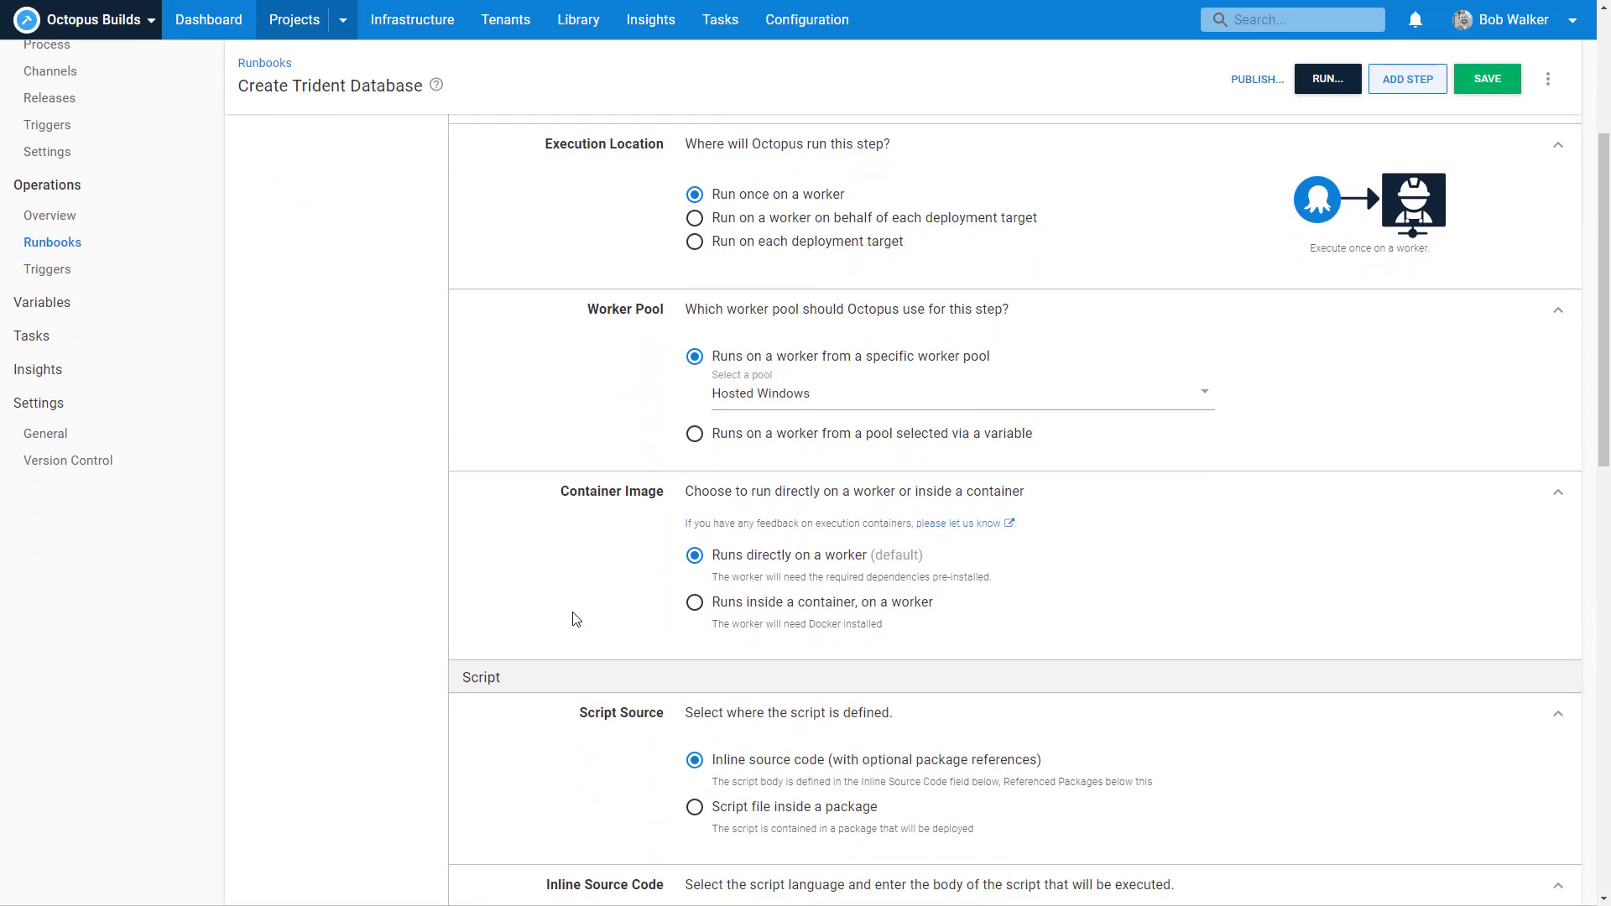
pyautogui.scroll(-2, 917, 568)
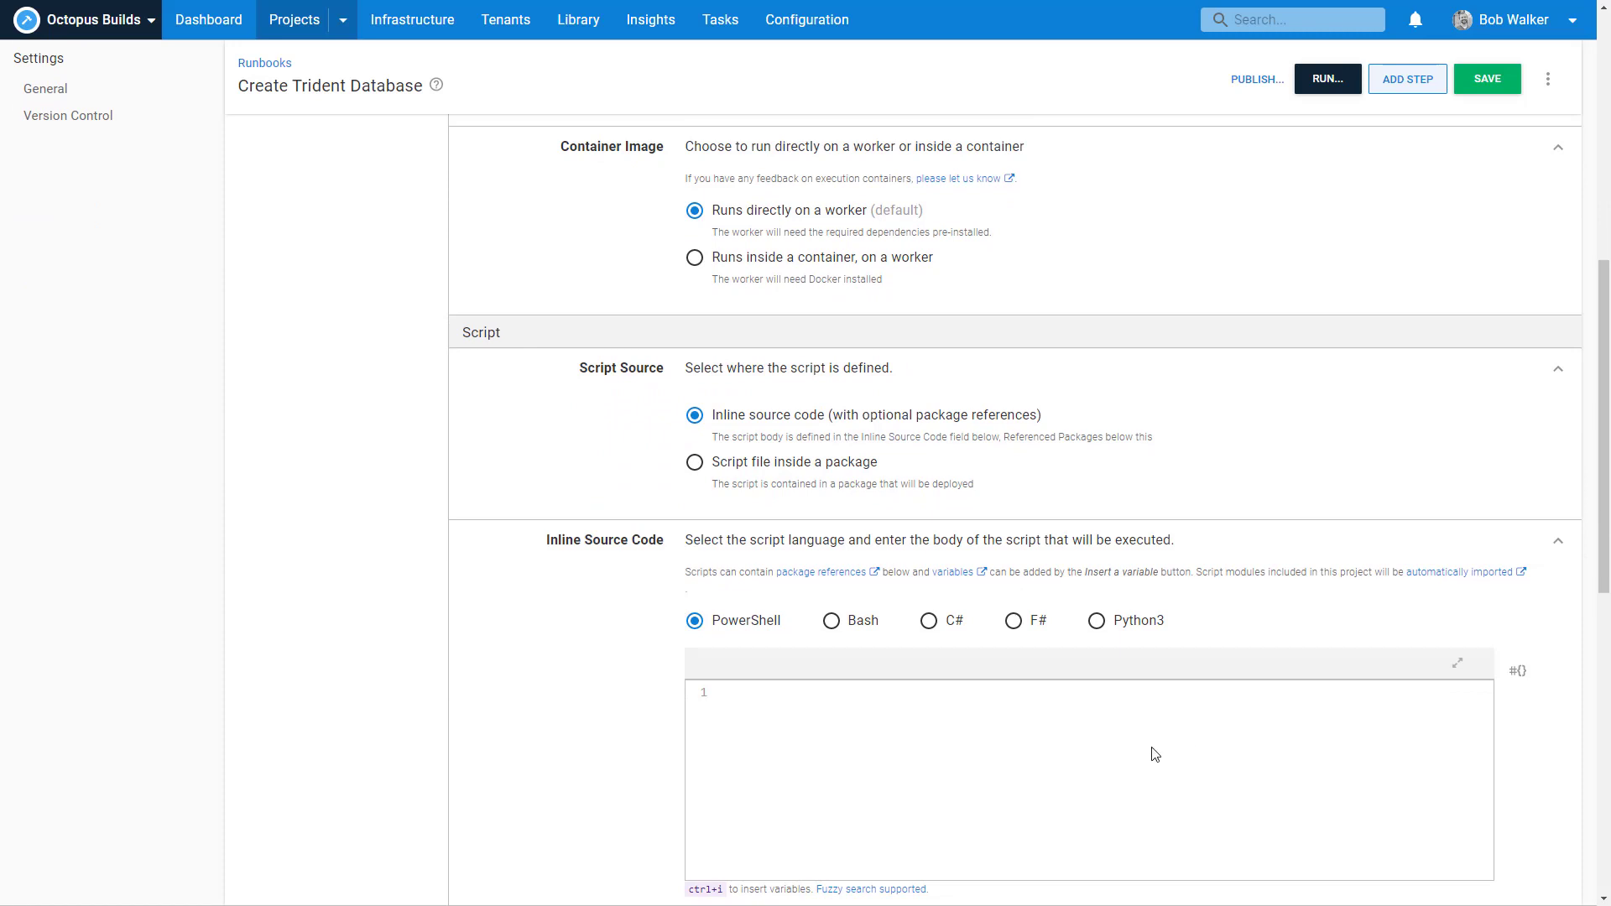
pyautogui.write('Write-Host "Installing SQL Server Localdb" choco install sqllocaldb -y')
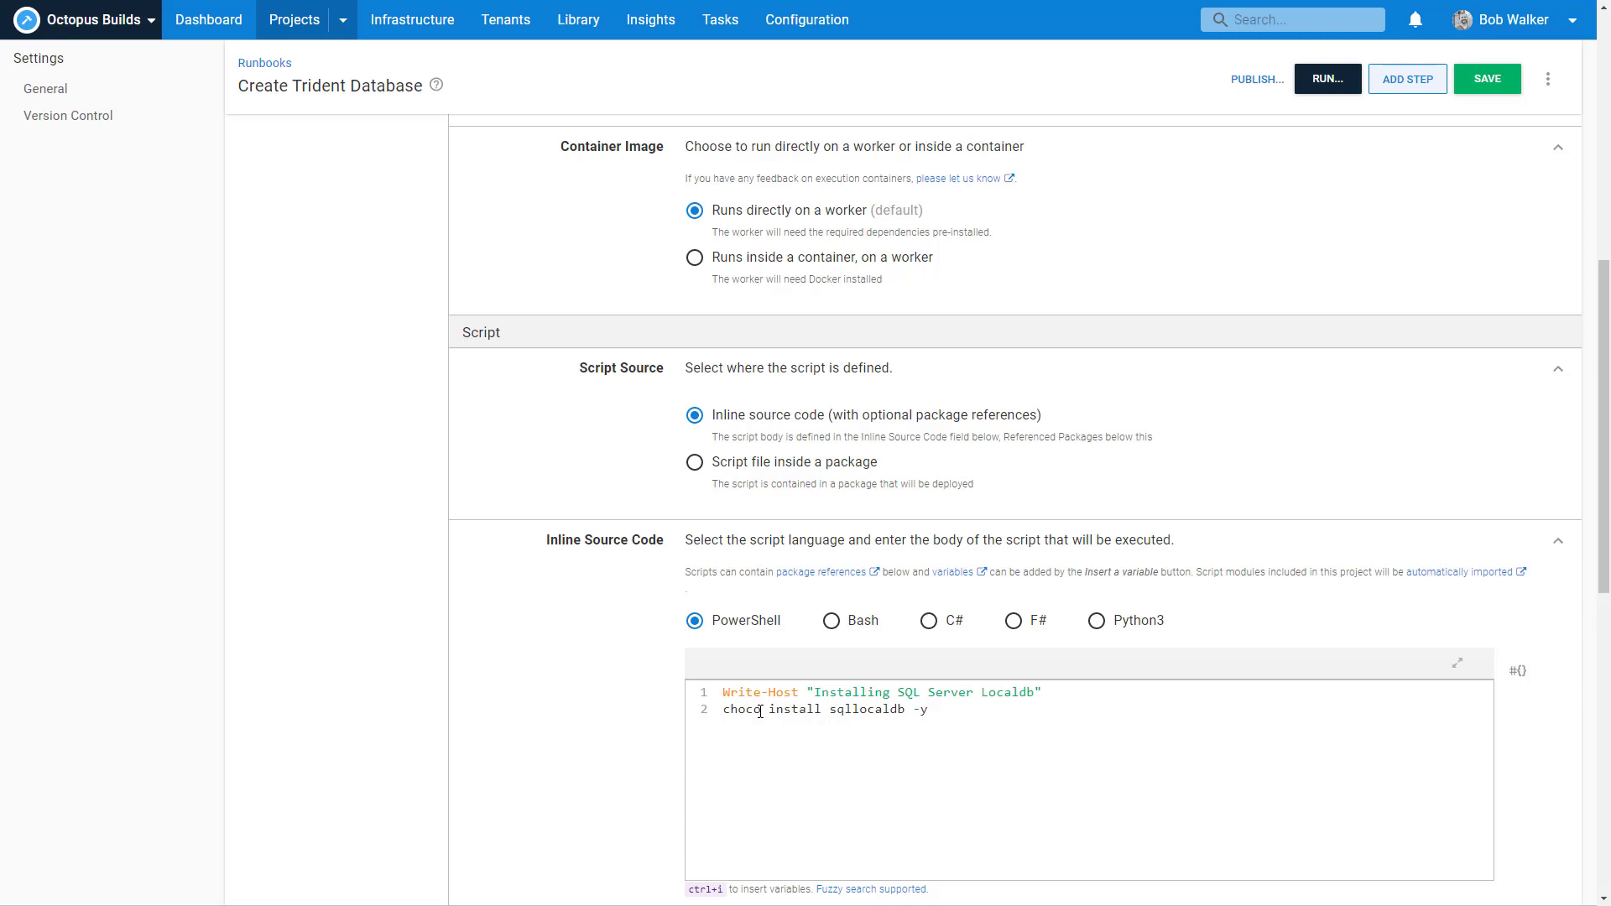
pyautogui.doubleClick(877, 711)
# - Install the SQL Server community step template "SQL - Create Database If Not Exists" and add it as the runbook's second step
pyautogui.click(1407, 89)
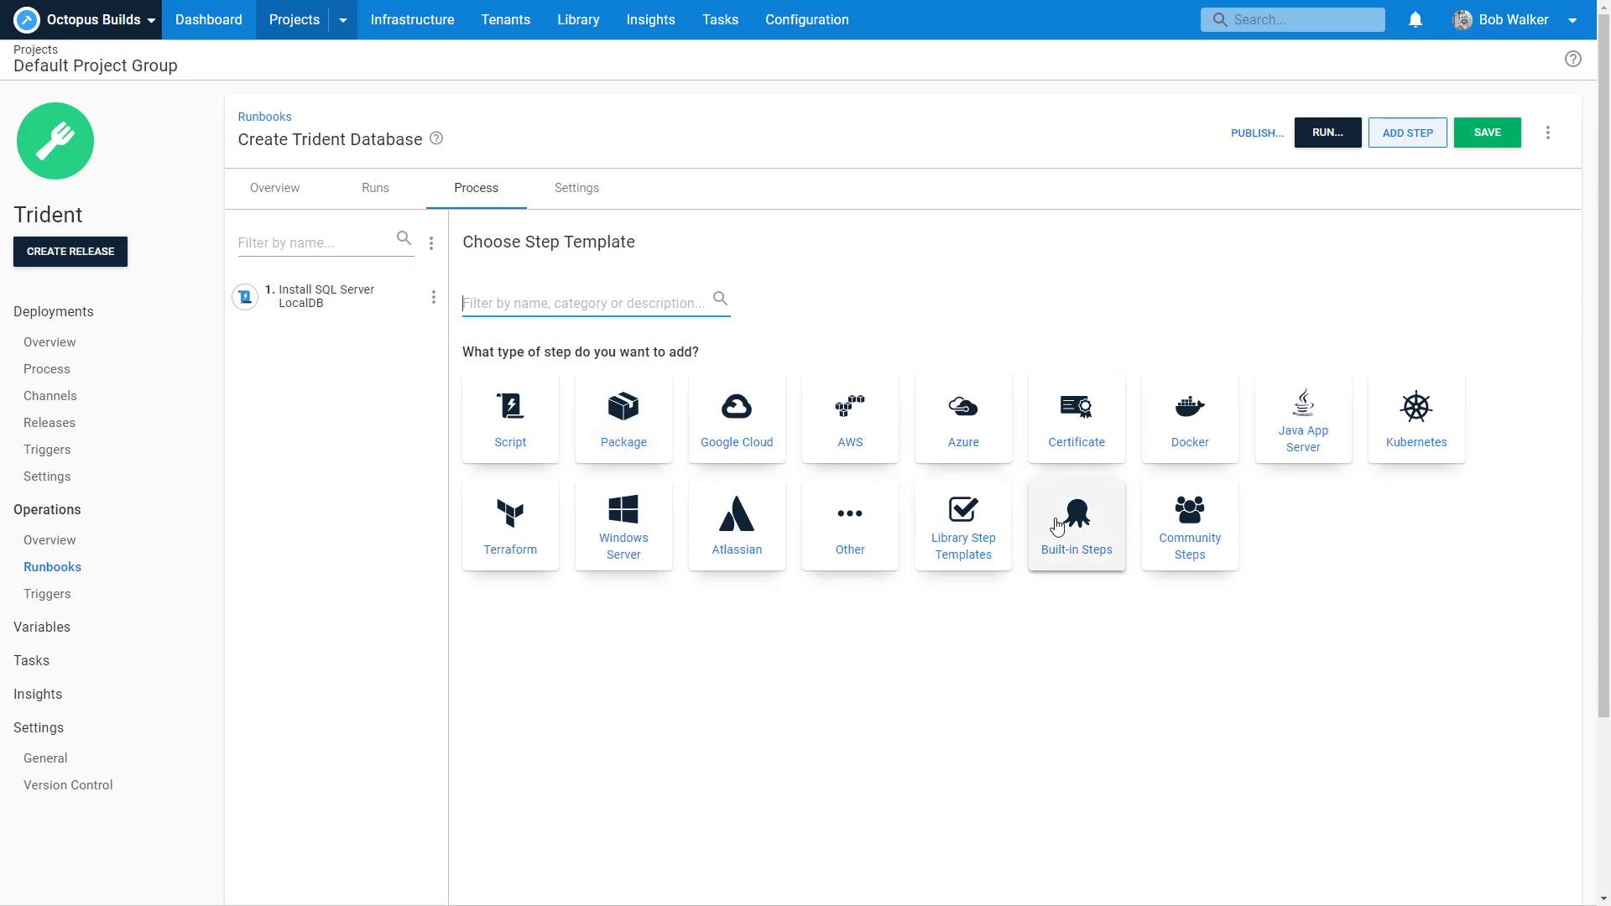
pyautogui.click(1174, 544)
pyautogui.scroll(-4, 1352, 576)
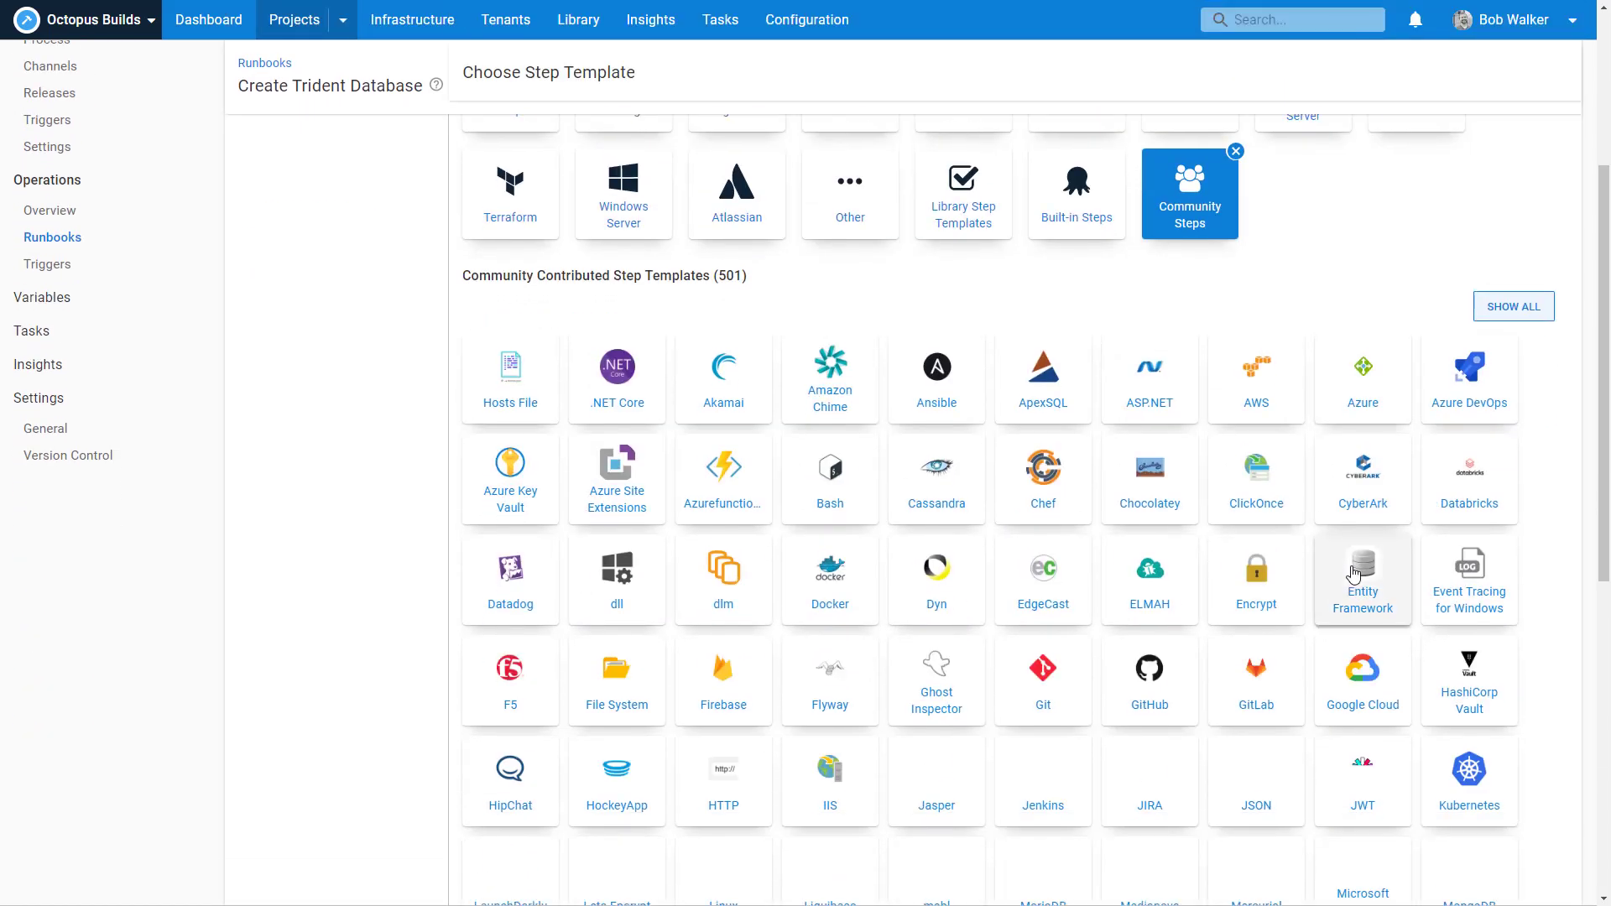
pyautogui.scroll(-3, 1352, 576)
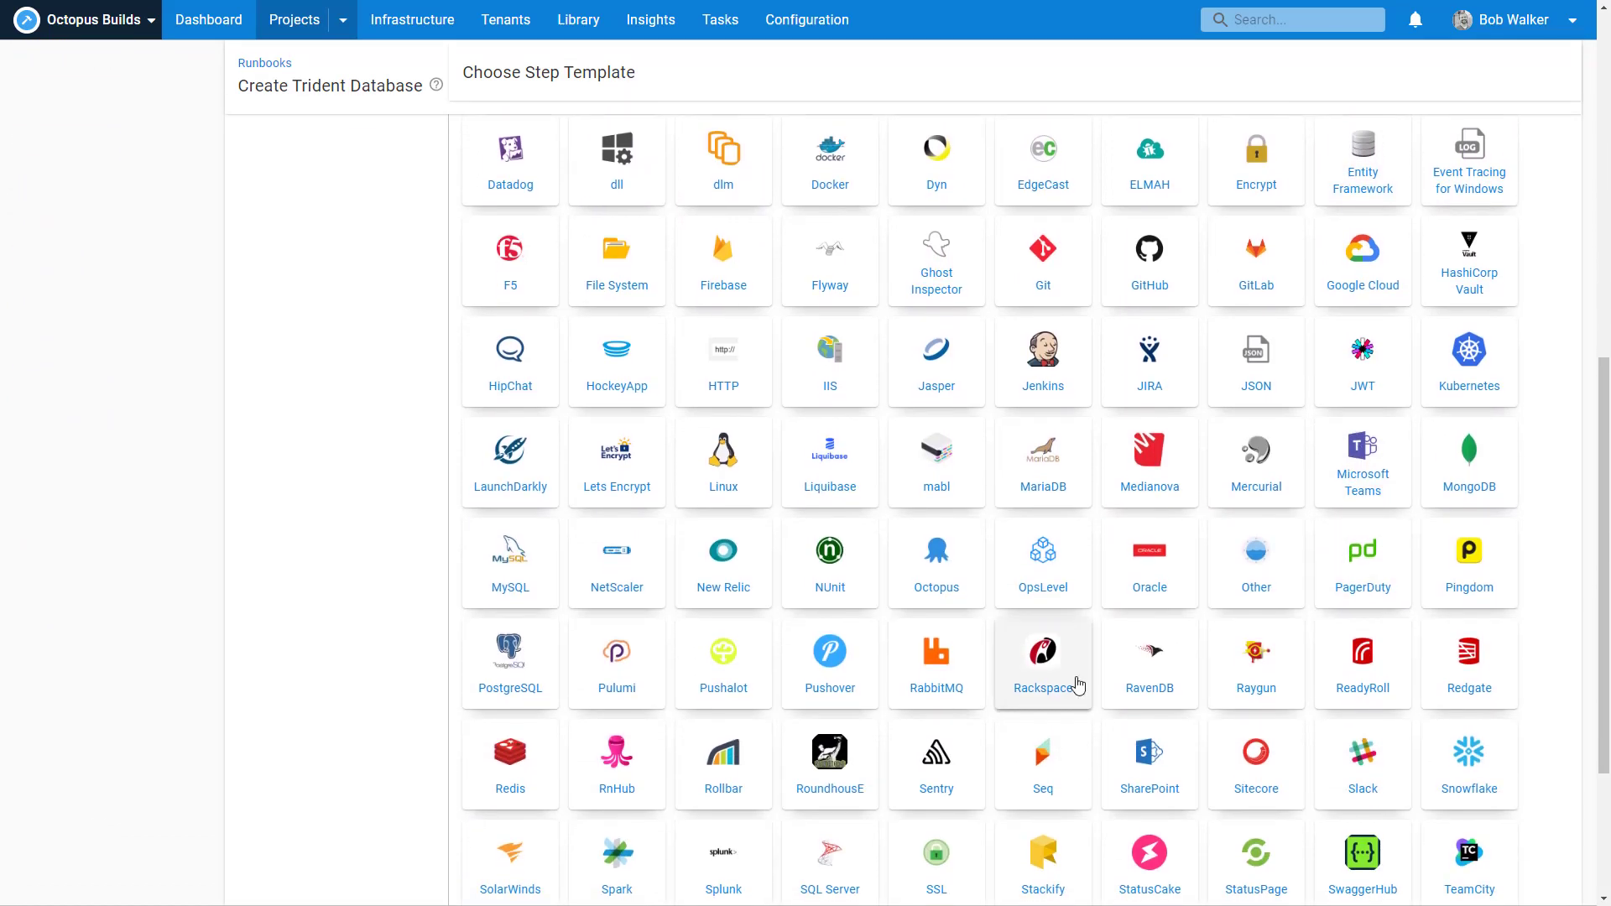
pyautogui.scroll(-4, 1074, 680)
pyautogui.click(829, 592)
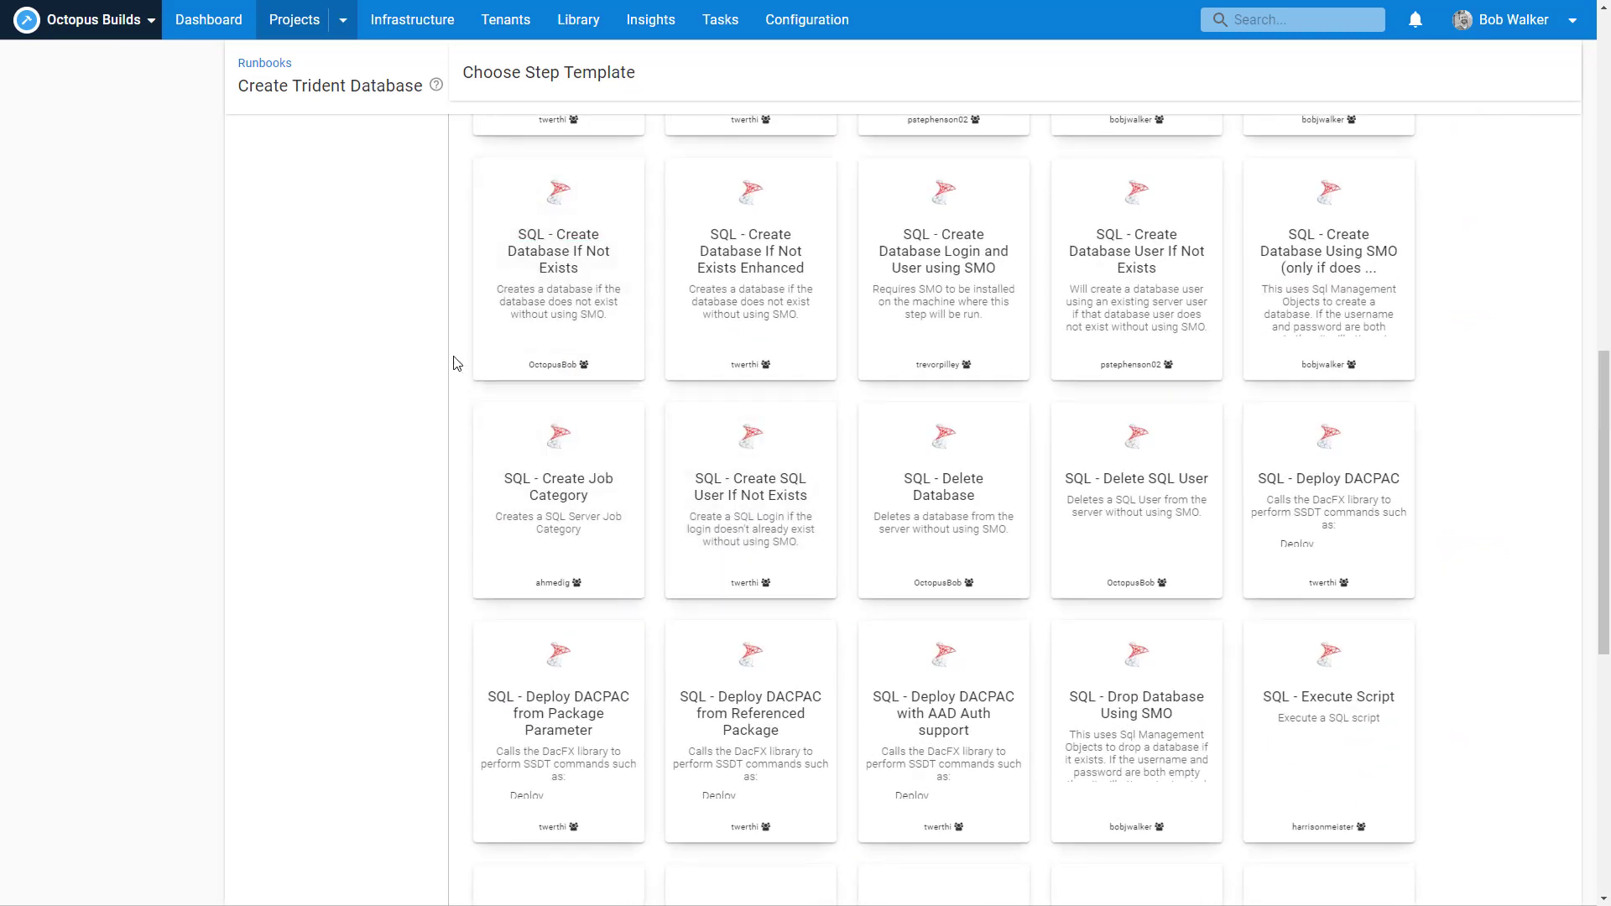
pyautogui.scroll(1, 457, 359)
pyautogui.moveTo(529, 406)
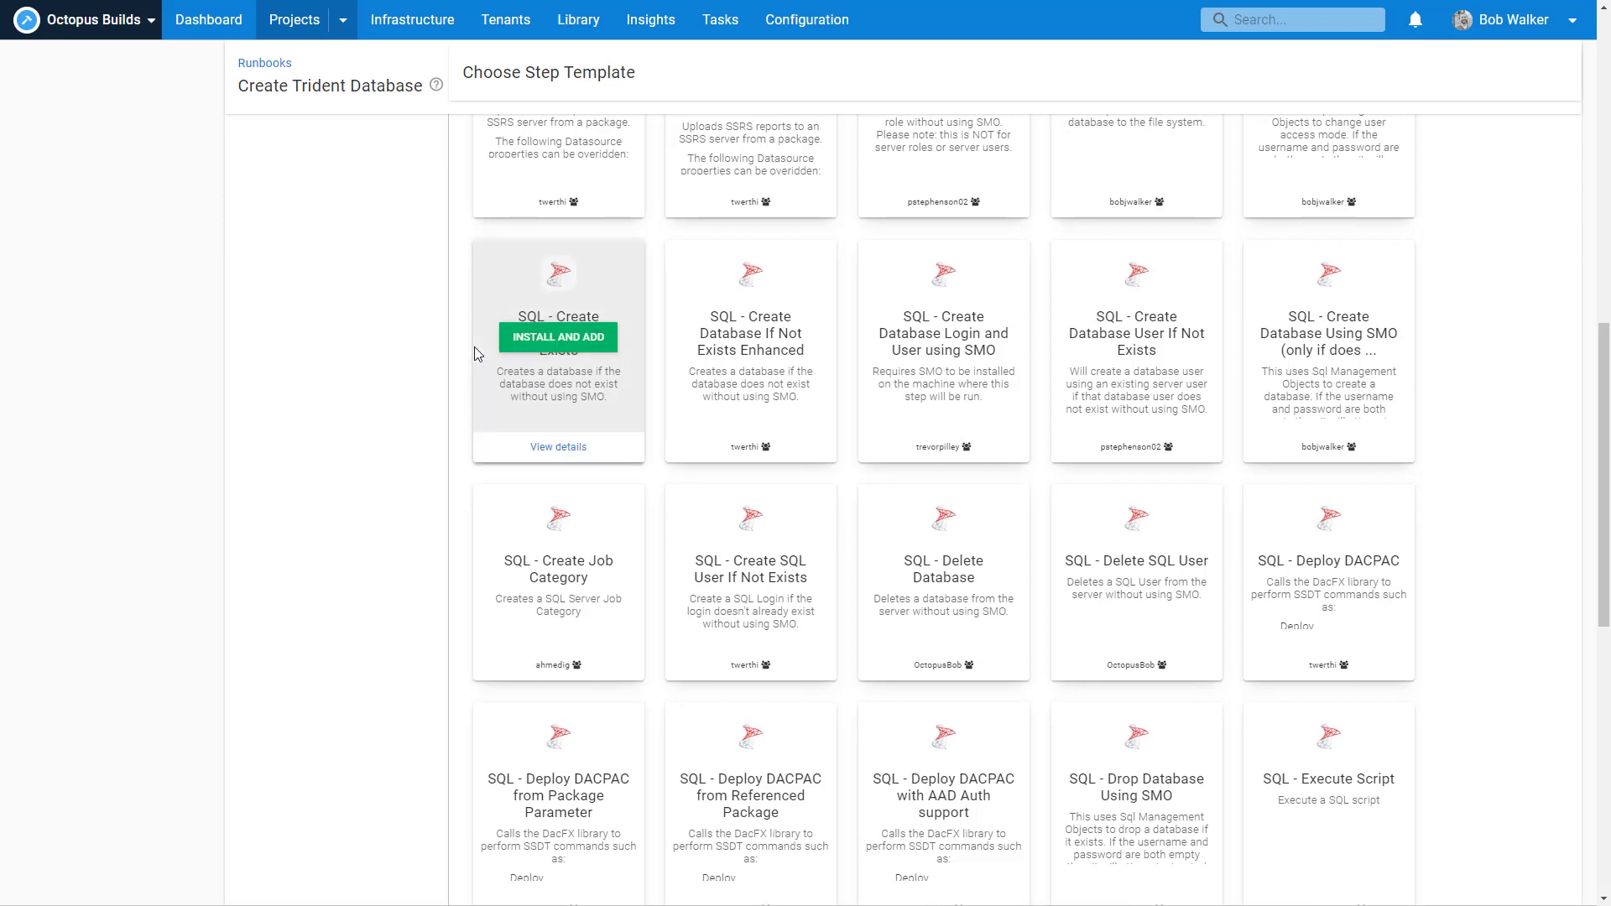
pyautogui.moveTo(510, 497)
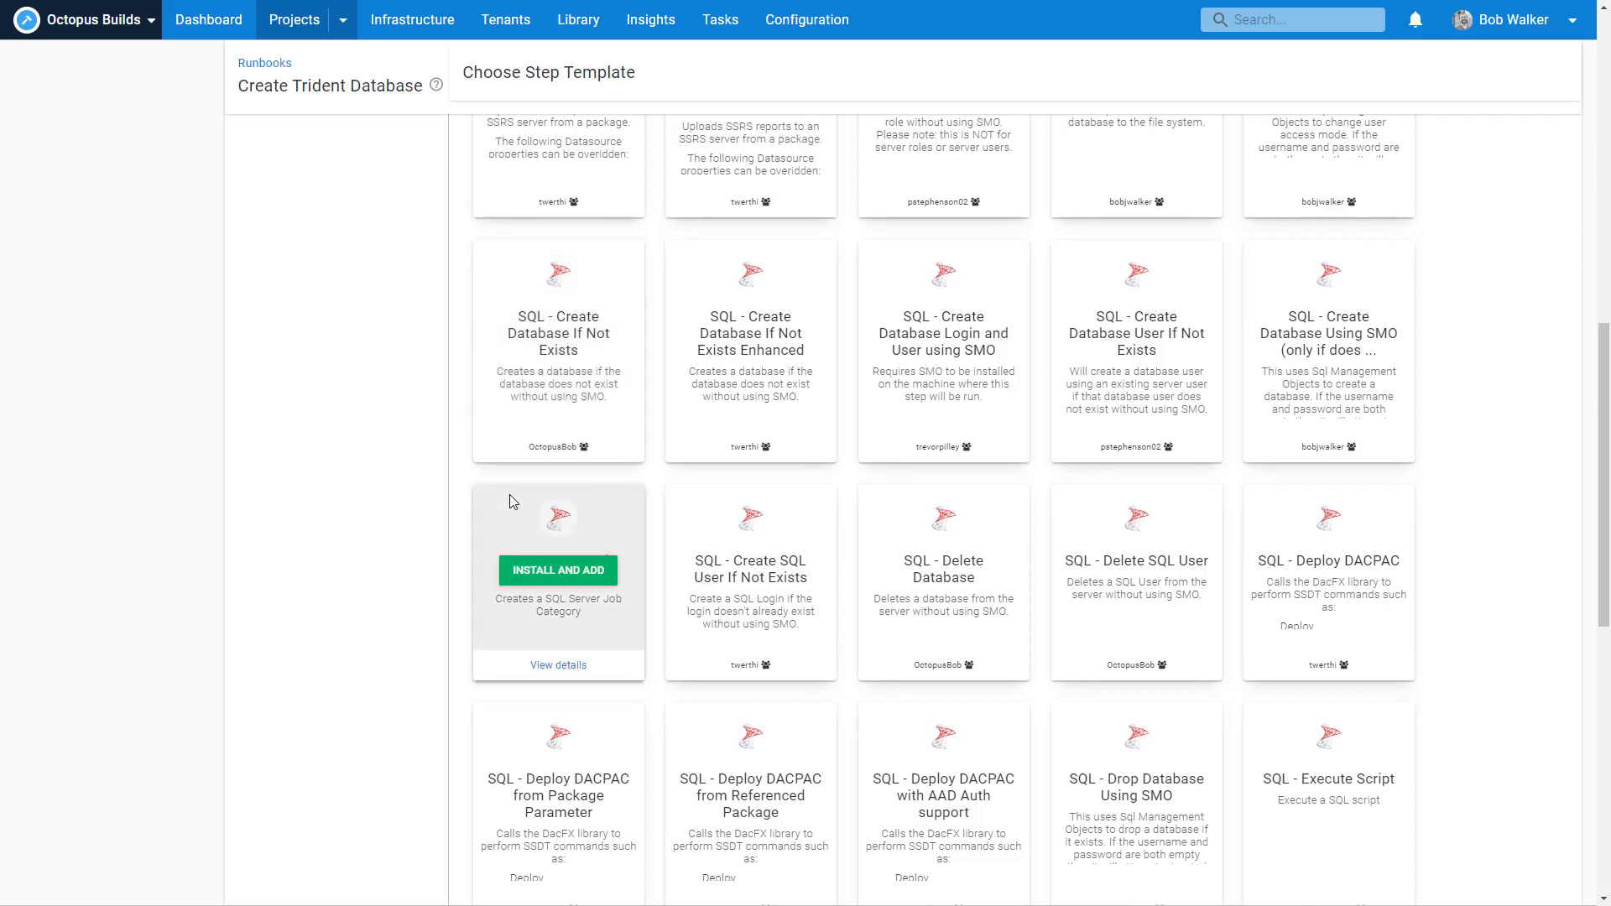
pyautogui.moveTo(579, 409)
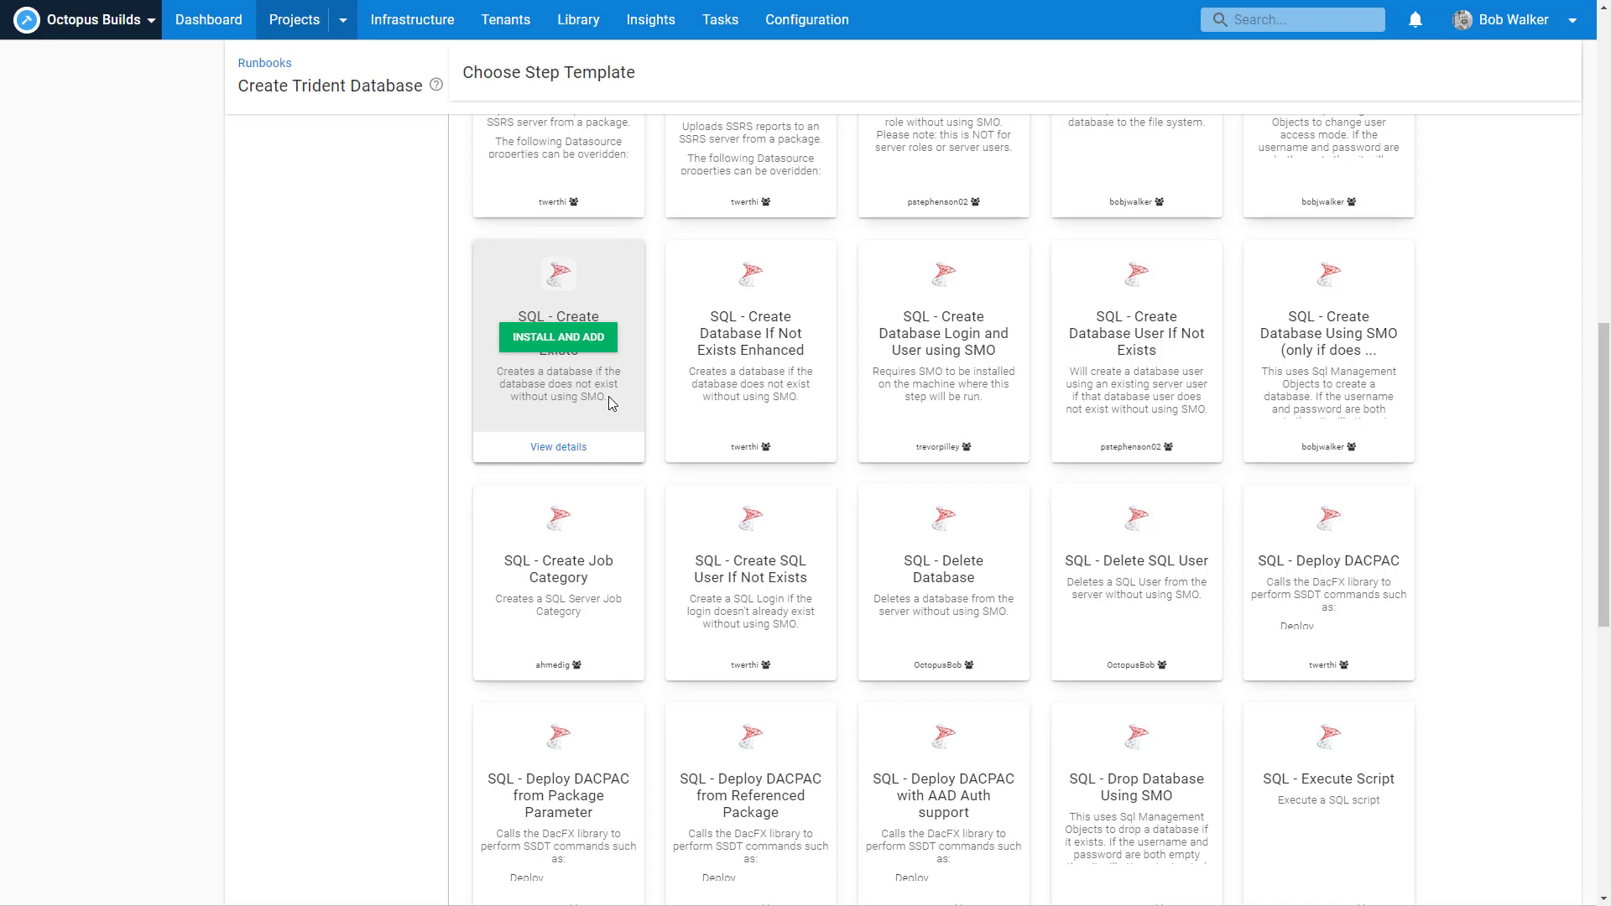
pyautogui.click(573, 348)
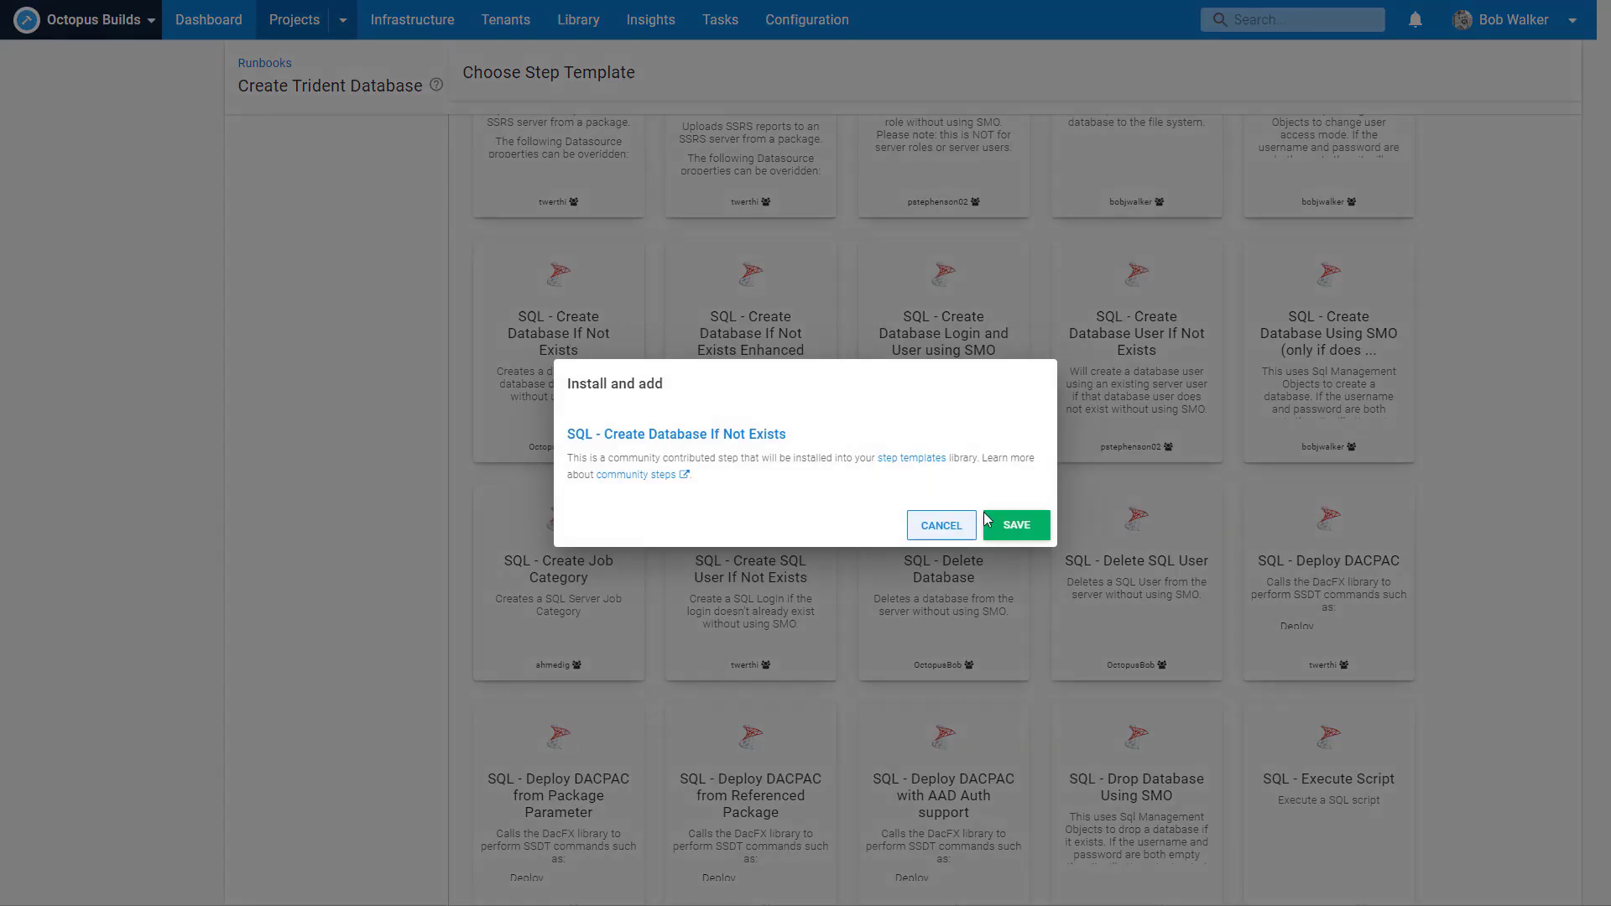
pyautogui.click(1003, 524)
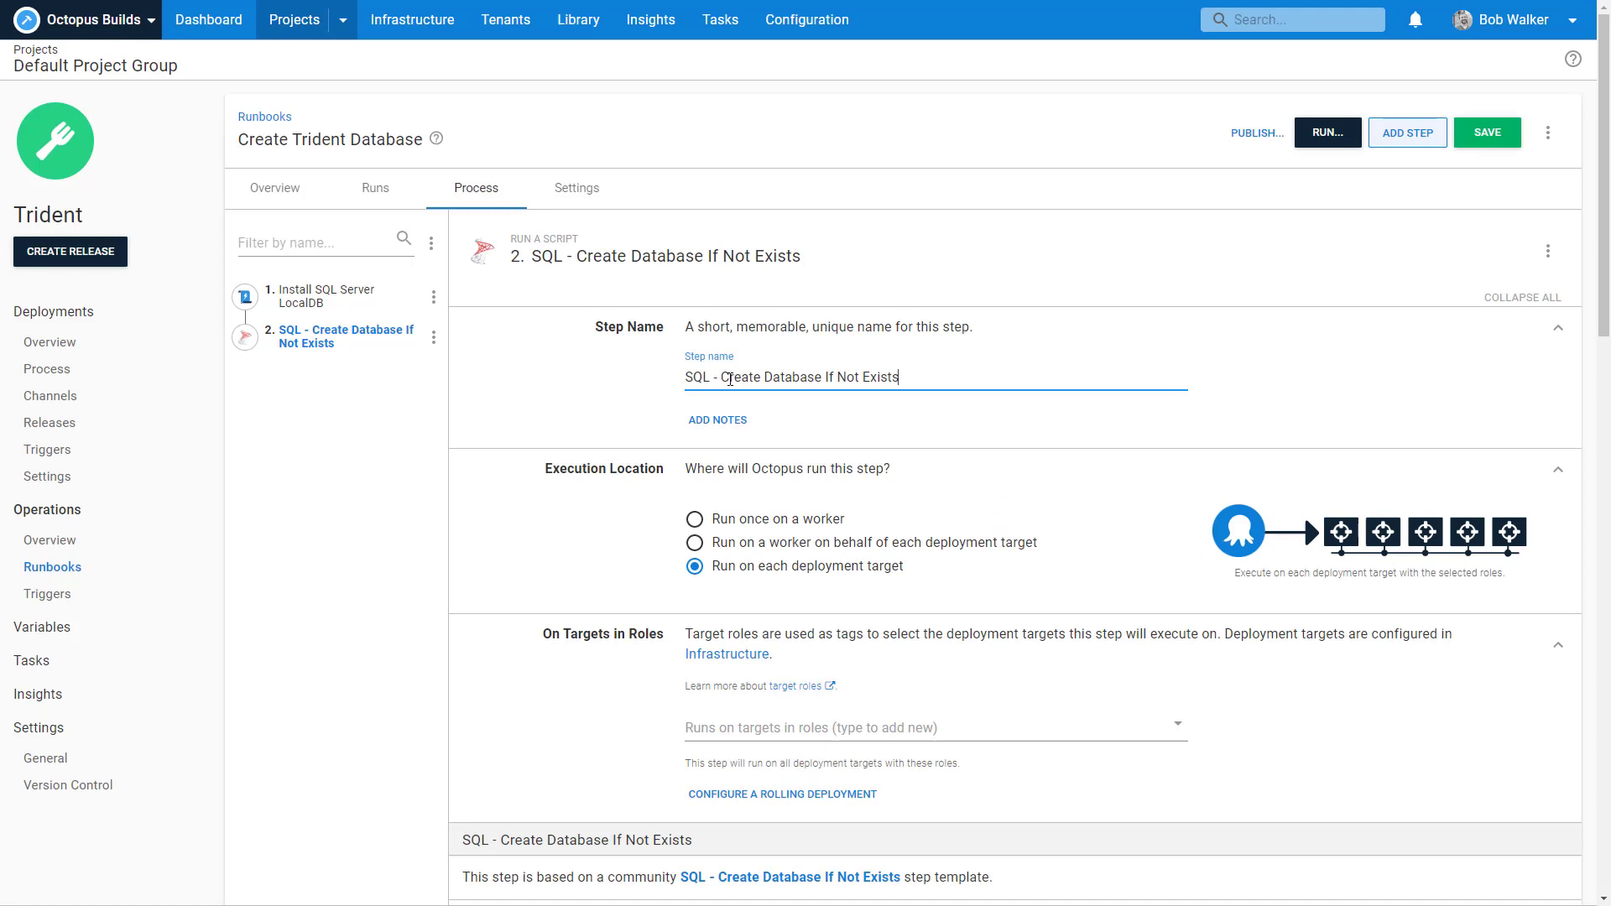
# - Set the SQL database step to run once on a worker and its SQL Server to (localdb)\MSSQLLocalDB
pyautogui.click(800, 521)
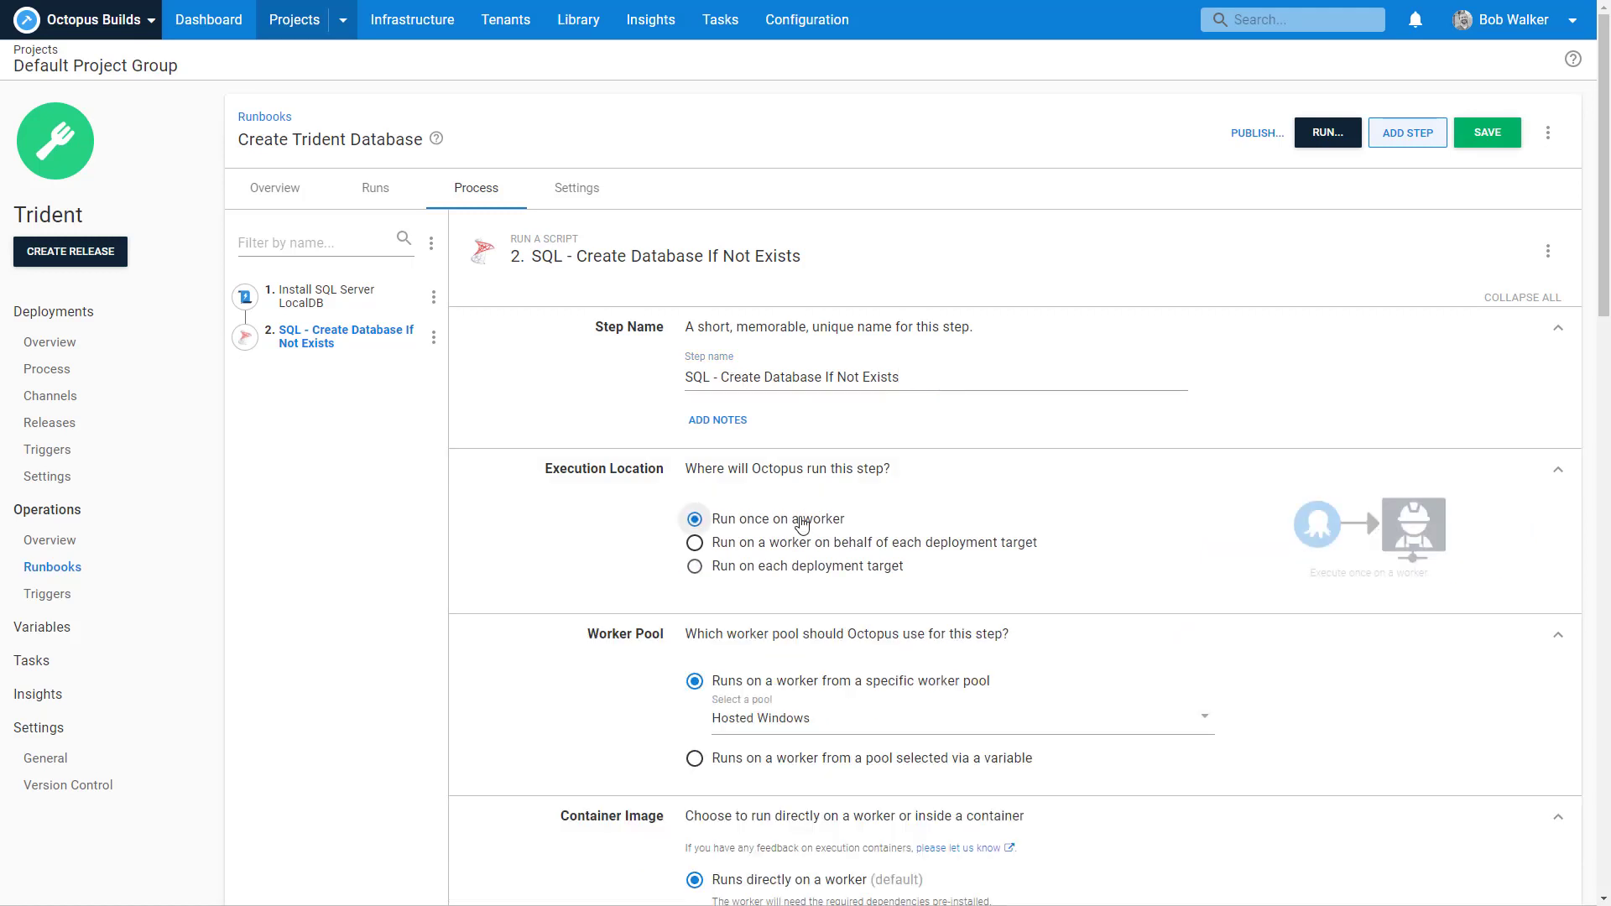
pyautogui.scroll(-1, 574, 724)
pyautogui.scroll(-5, 574, 723)
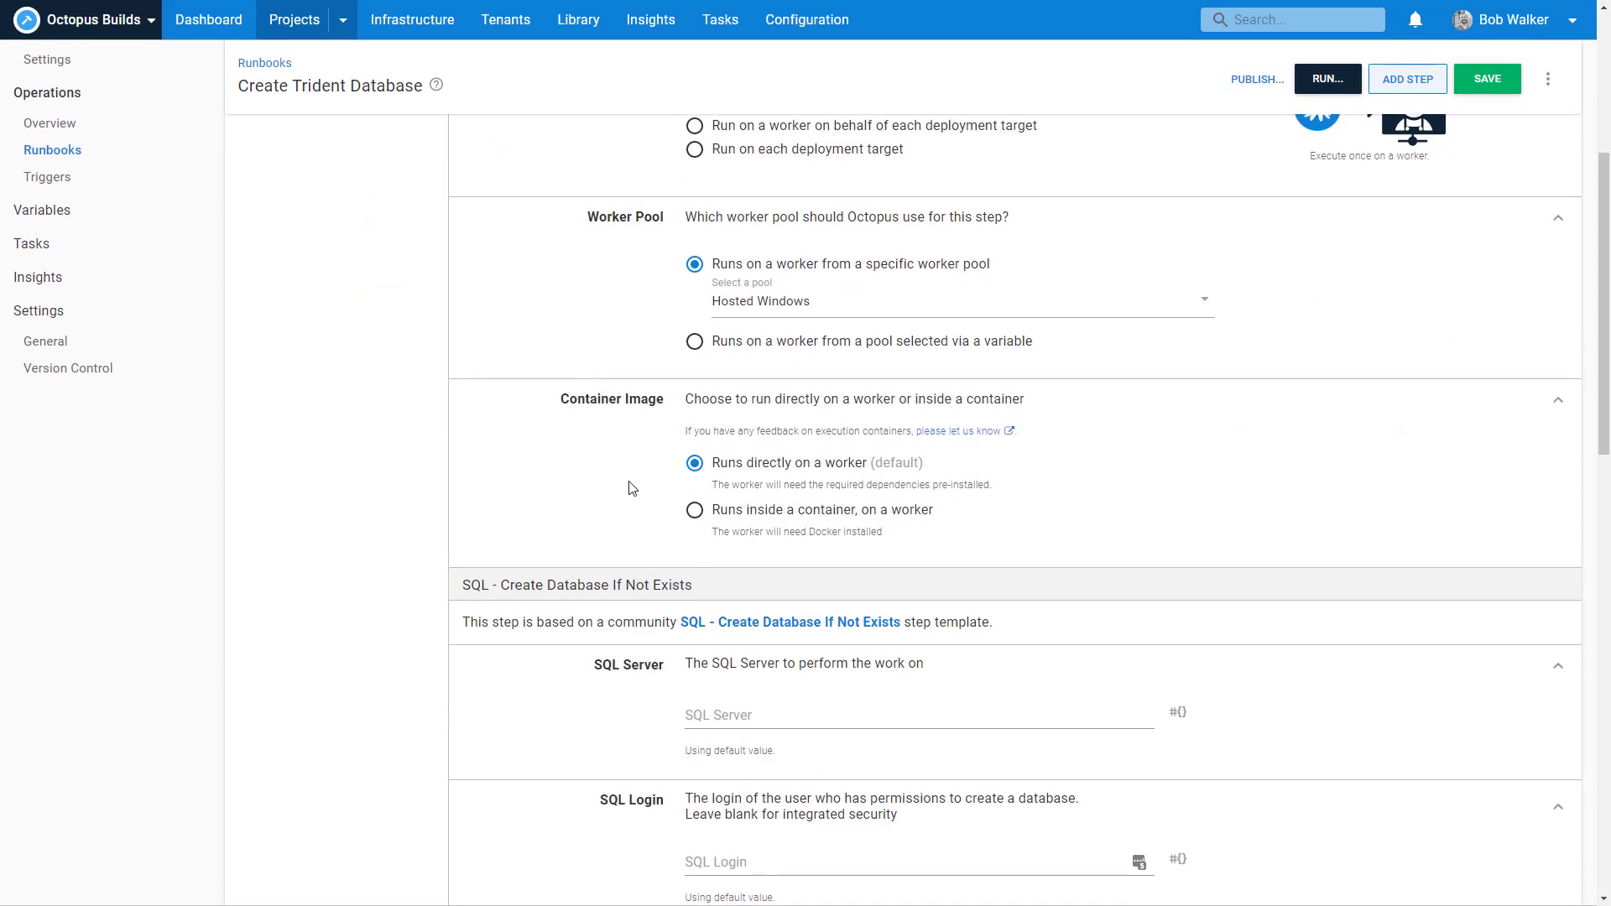
pyautogui.click(739, 718)
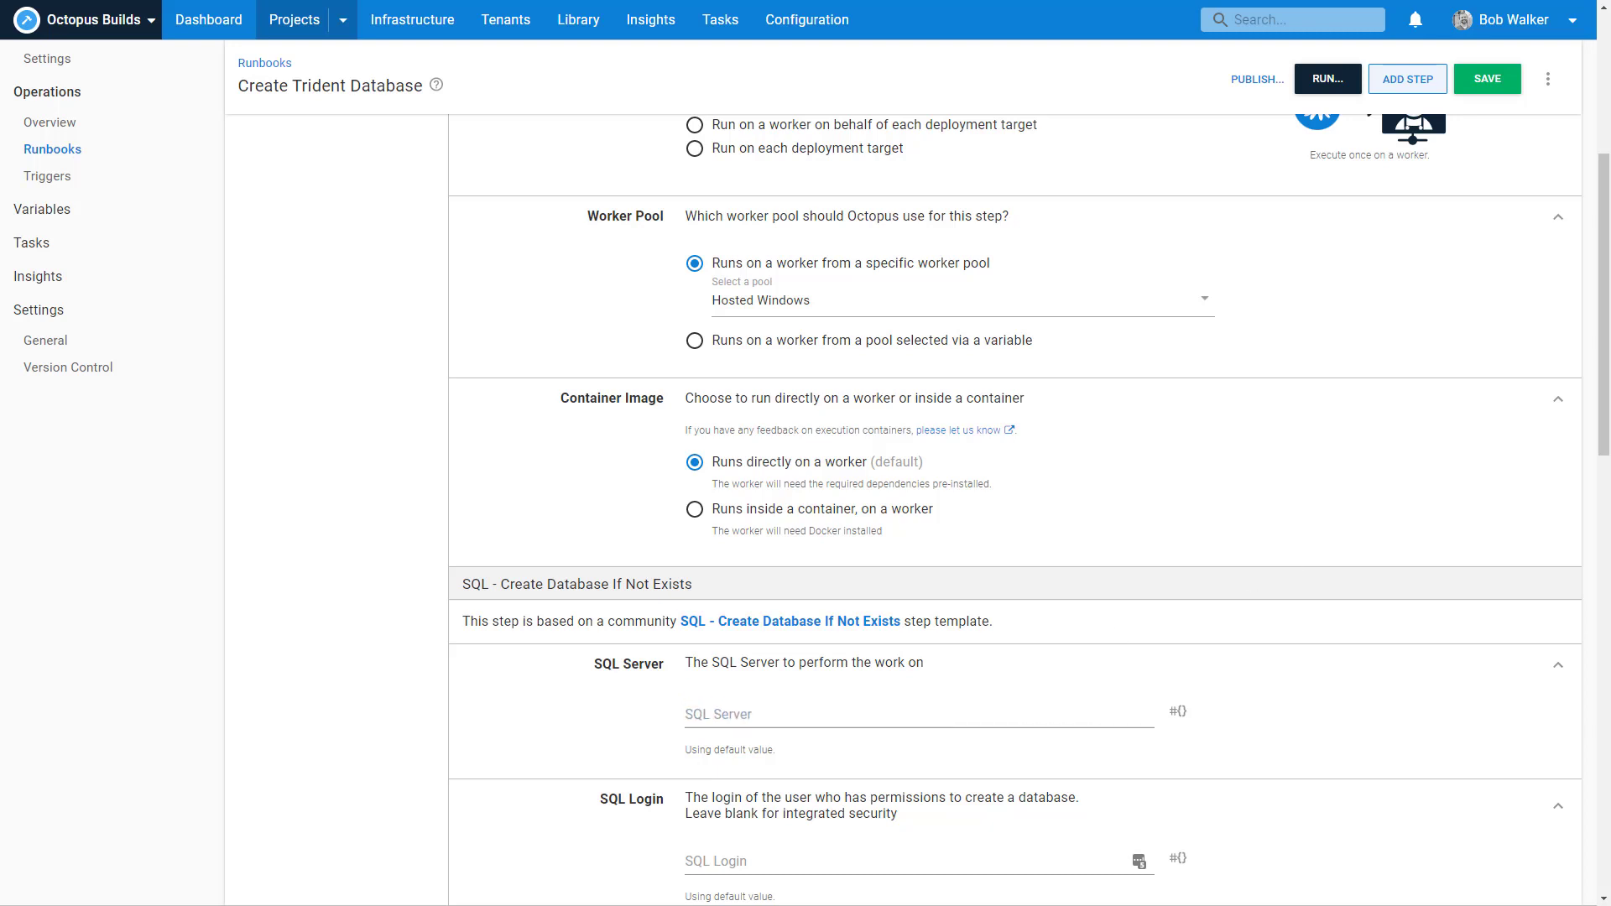
pyautogui.click(720, 715)
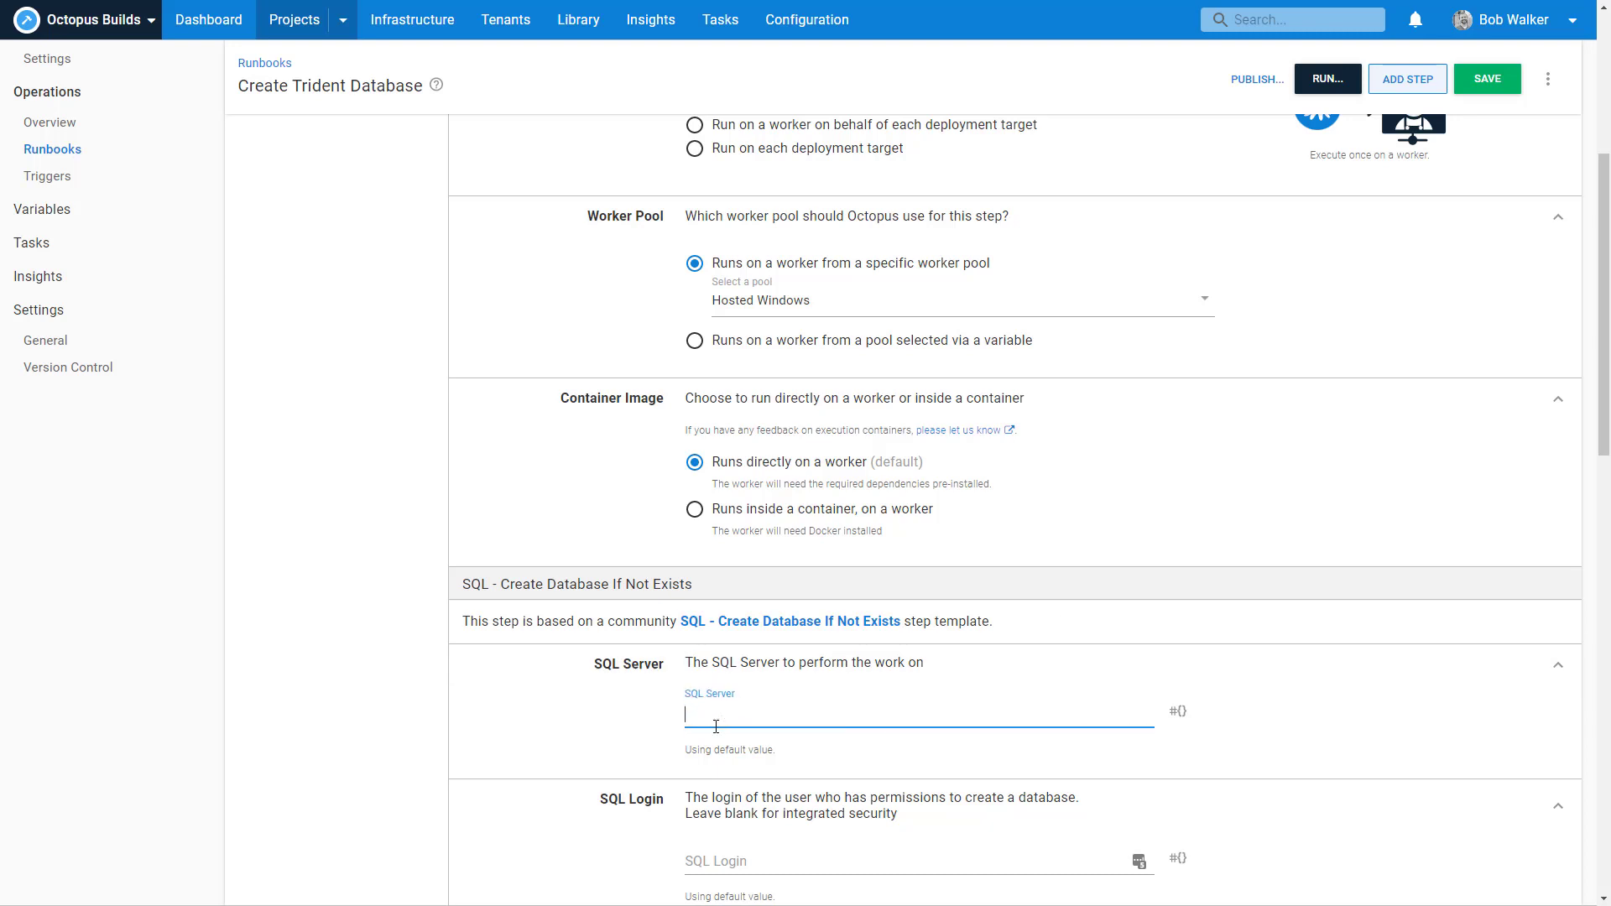
pyautogui.write('(localdb)\\MSSQLLocalDB')
# - Set the database to create to Trident_#{Octopus.Environment.Name}, inserting the environment name as a variable
pyautogui.scroll(-1, 600, 719)
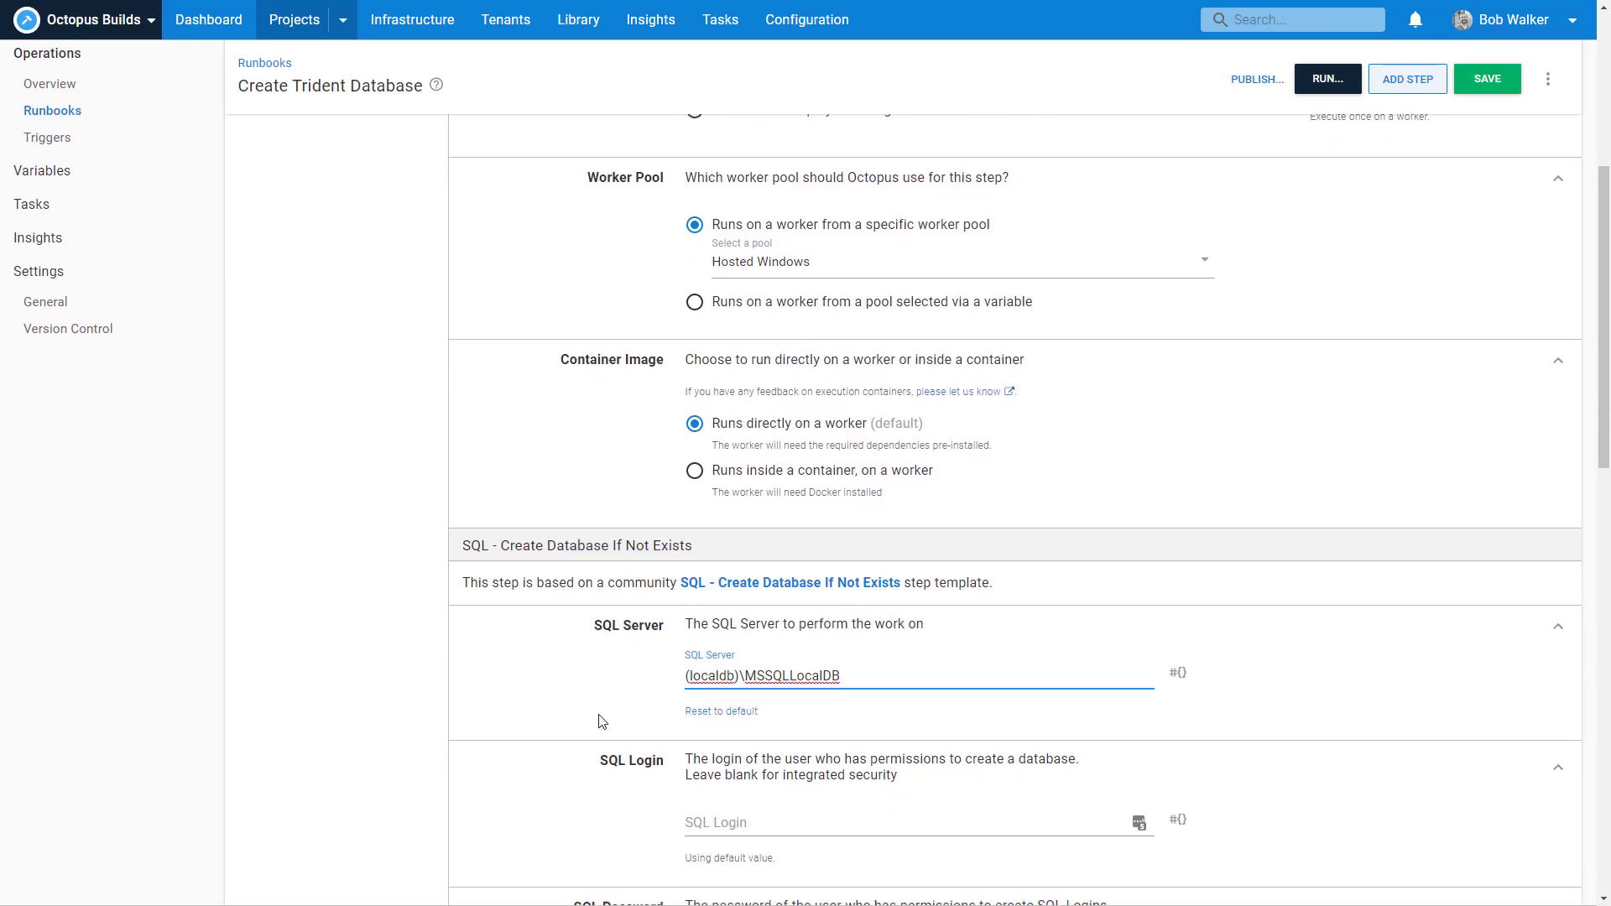
pyautogui.scroll(-1, 973, 722)
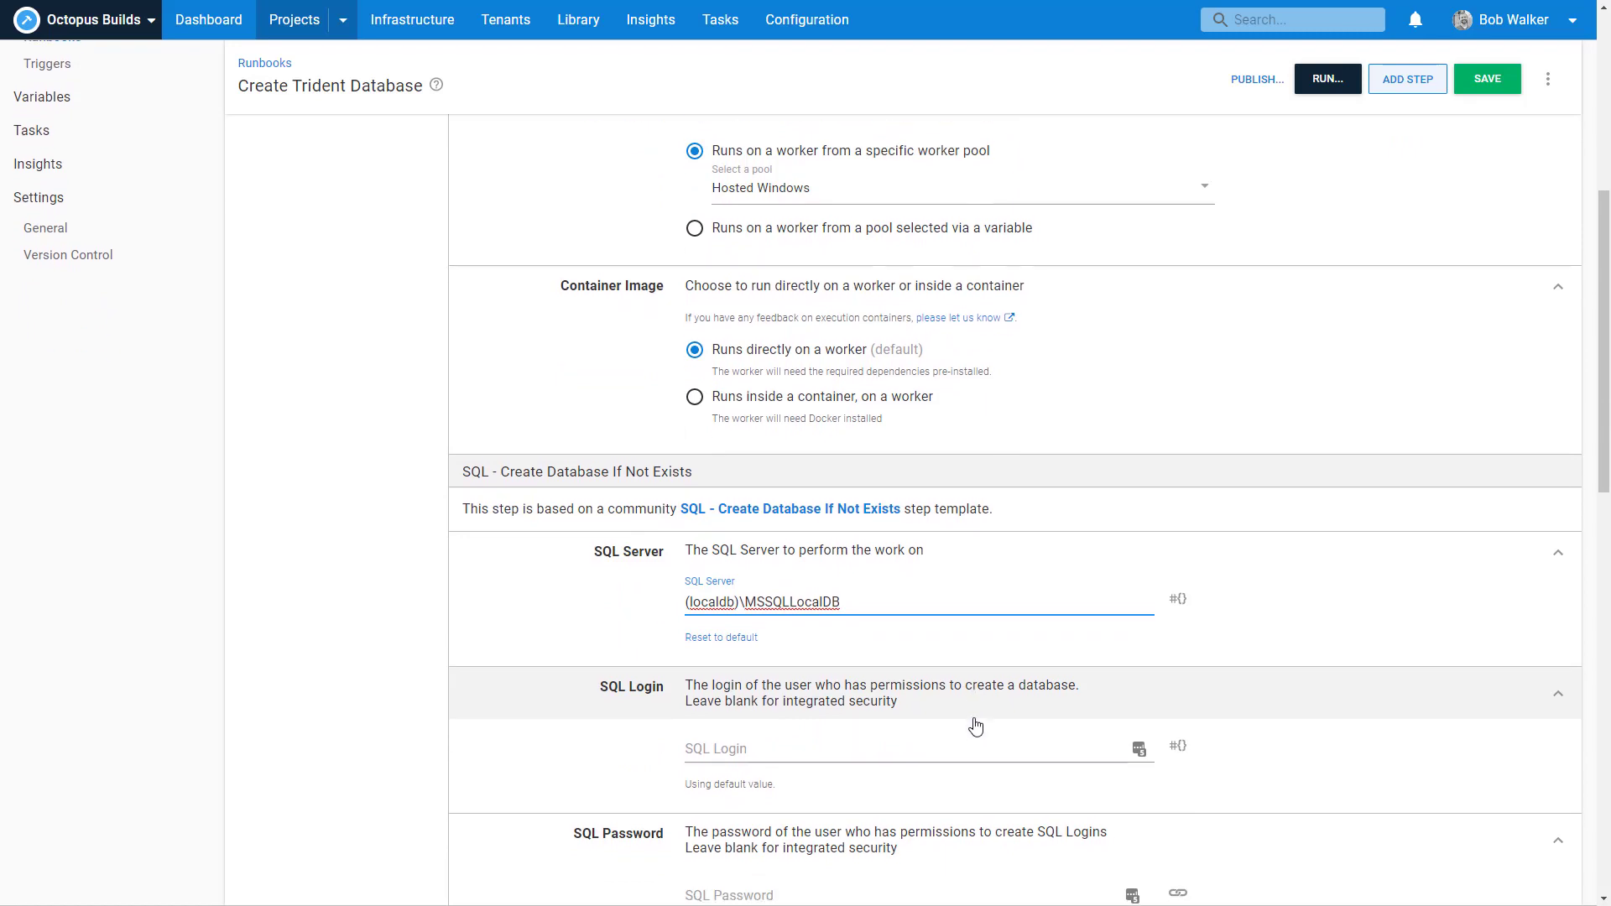
pyautogui.scroll(-1, 1091, 724)
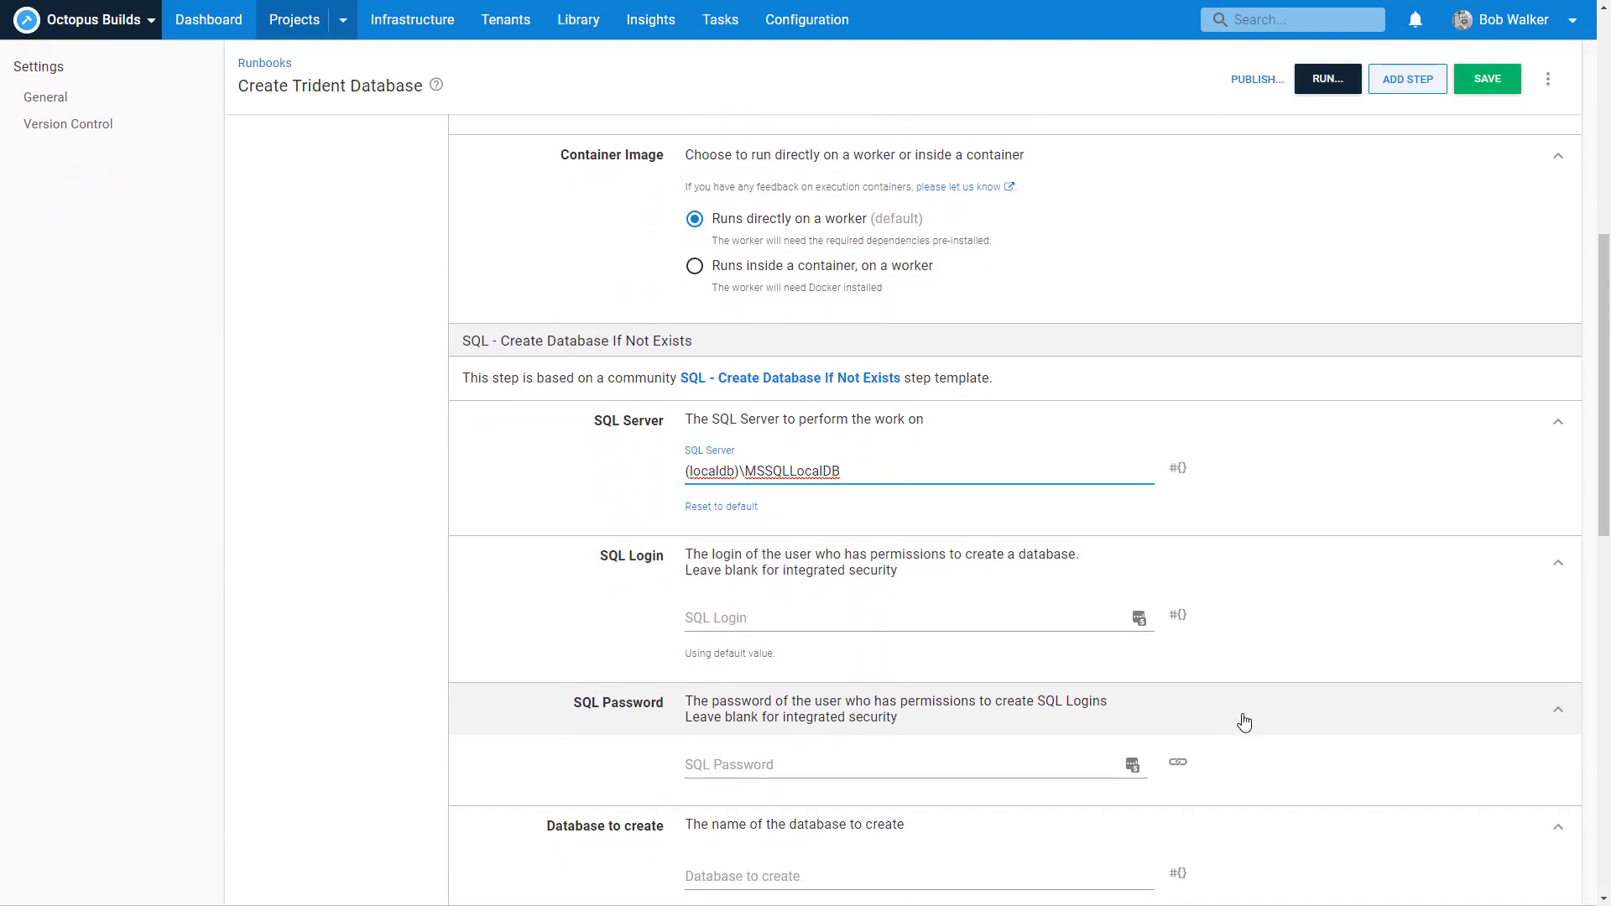
pyautogui.scroll(-1, 1284, 671)
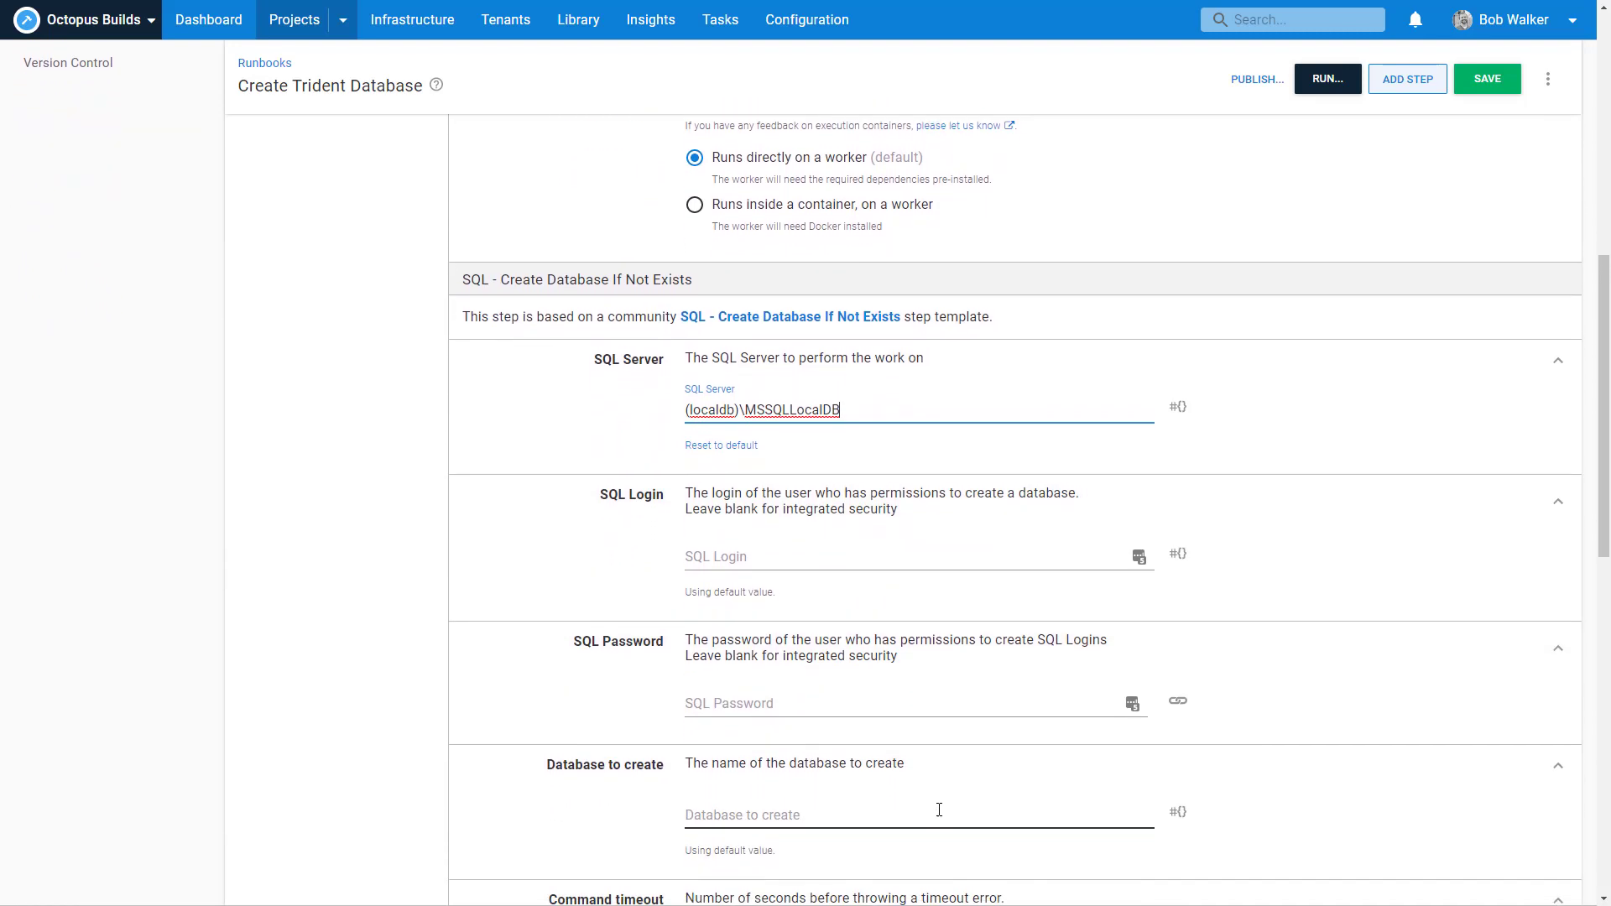
pyautogui.click(1049, 806)
pyautogui.write('Trident_')
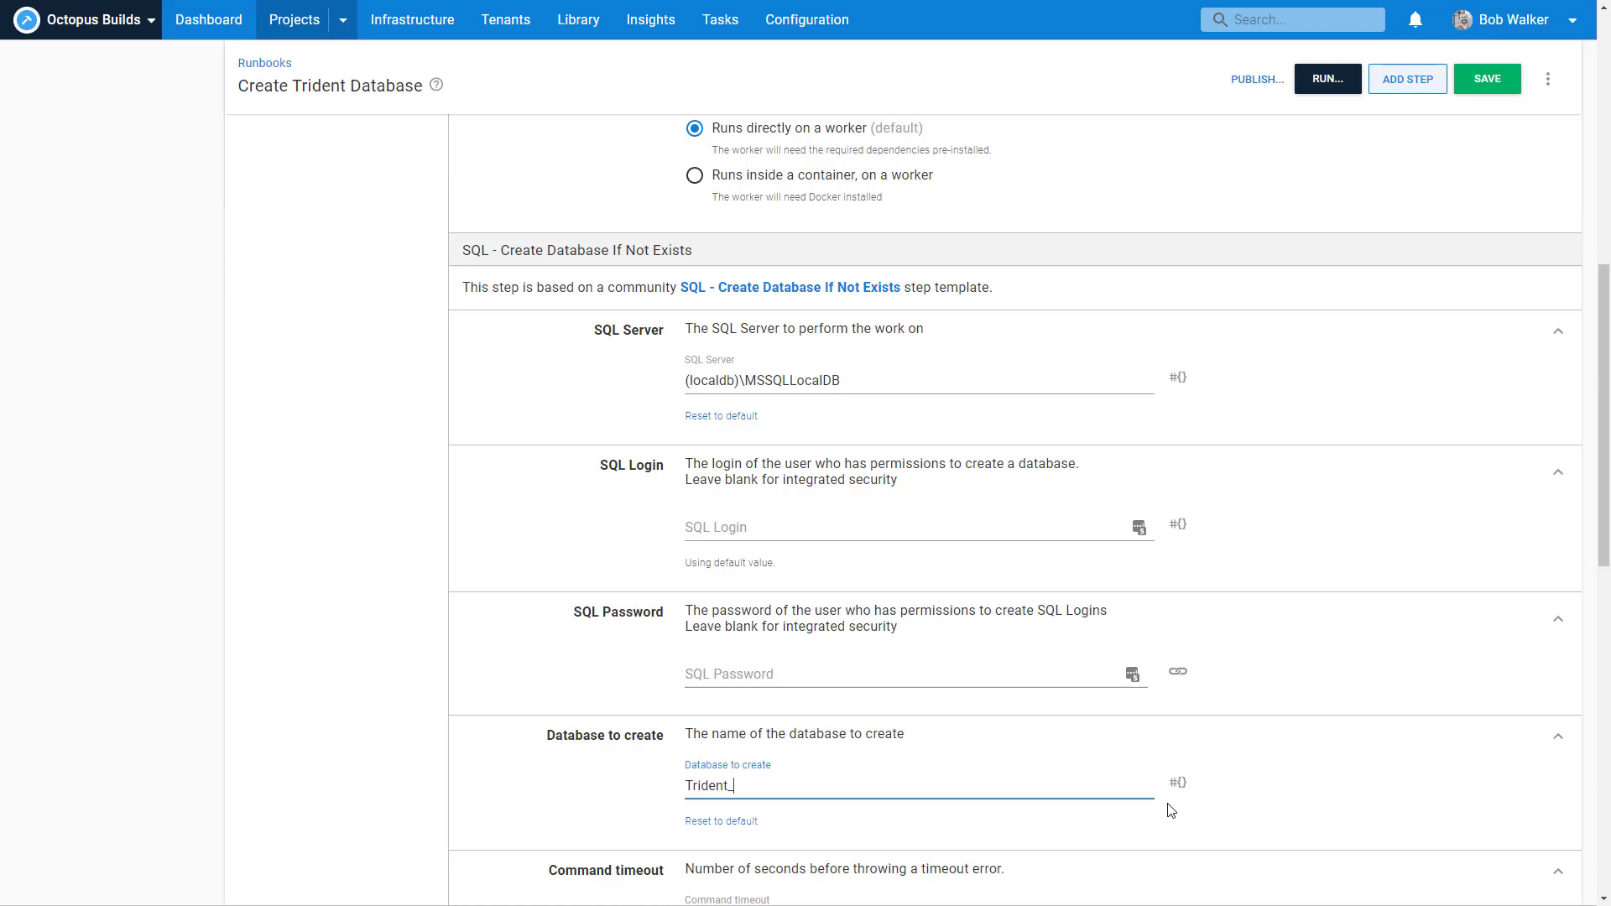
pyautogui.click(1178, 782)
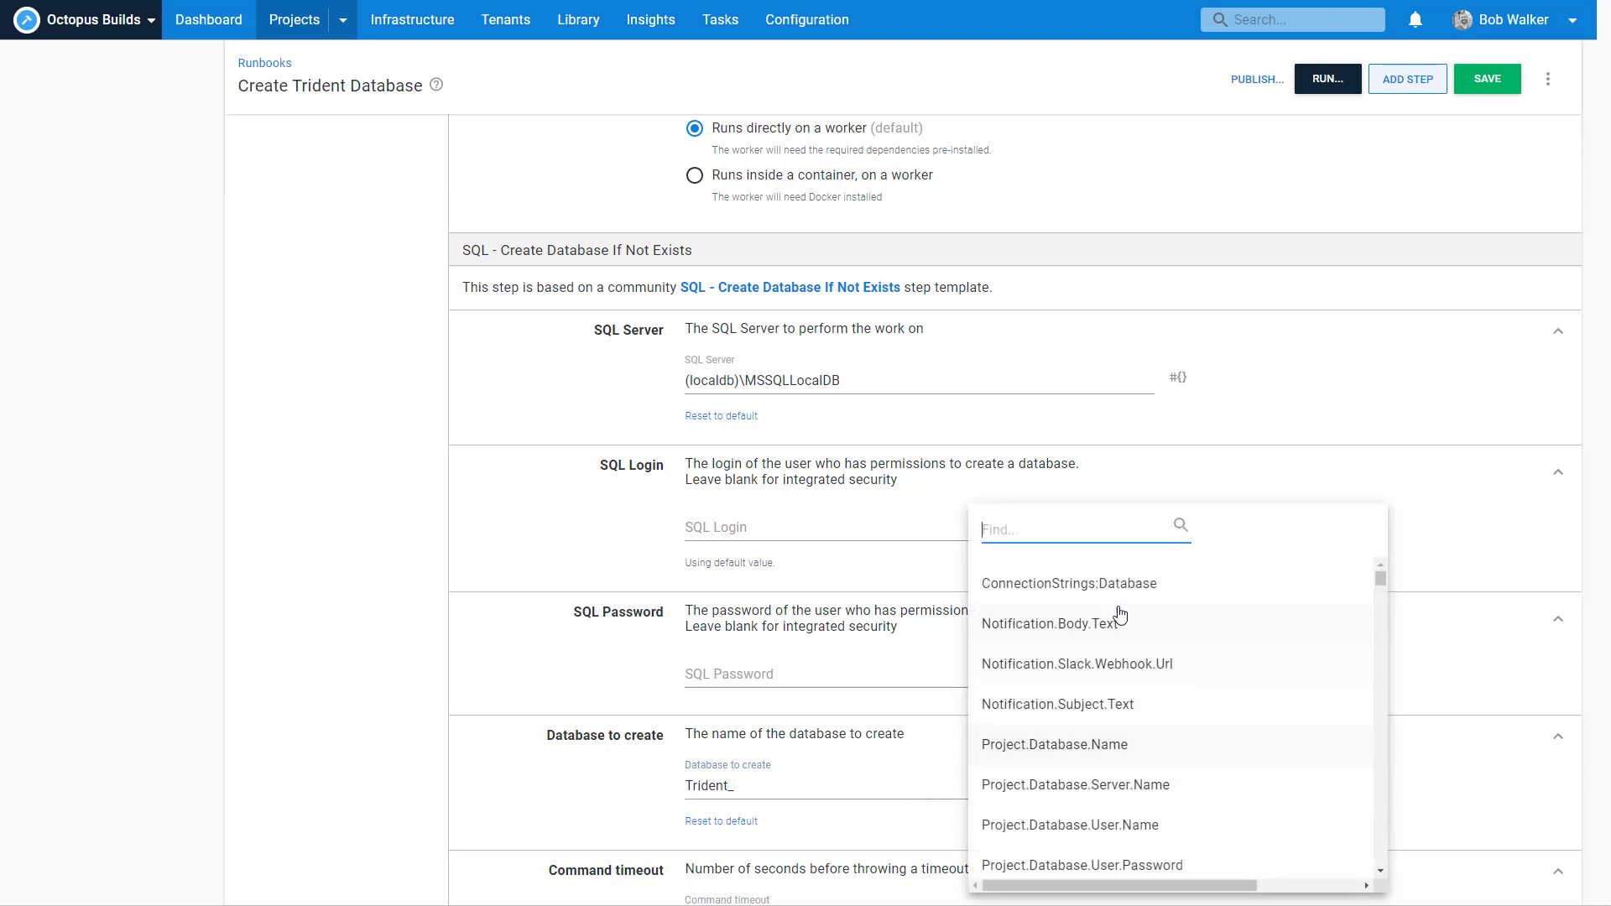
pyautogui.write('Environment')
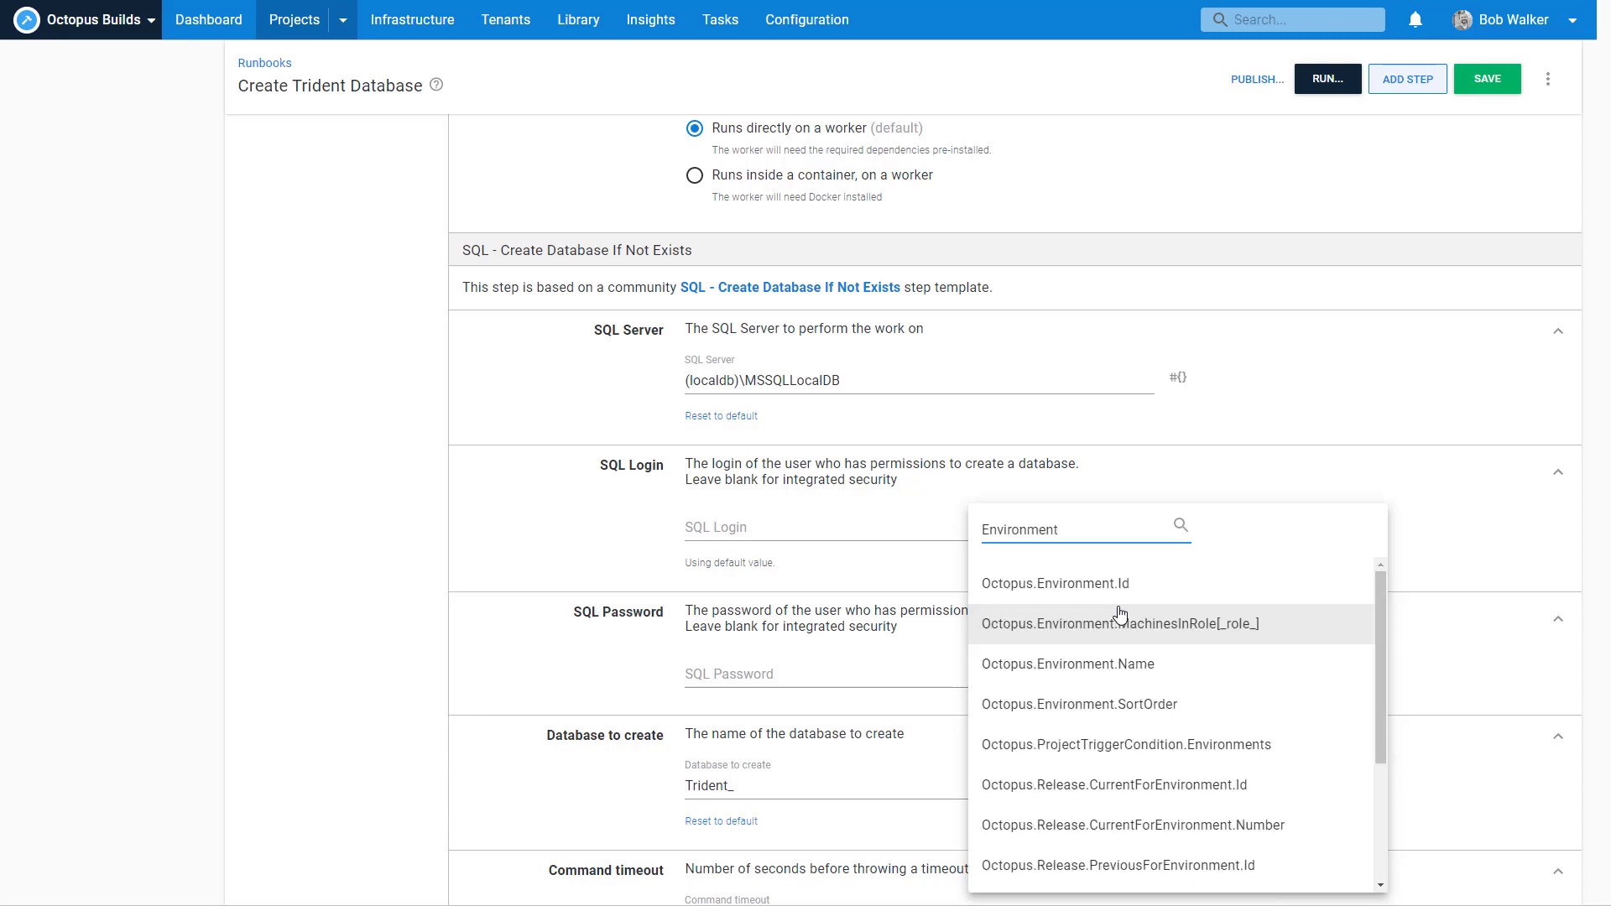
pyautogui.click(1108, 664)
pyautogui.scroll(-1, 1289, 759)
pyautogui.scroll(-2, 1289, 759)
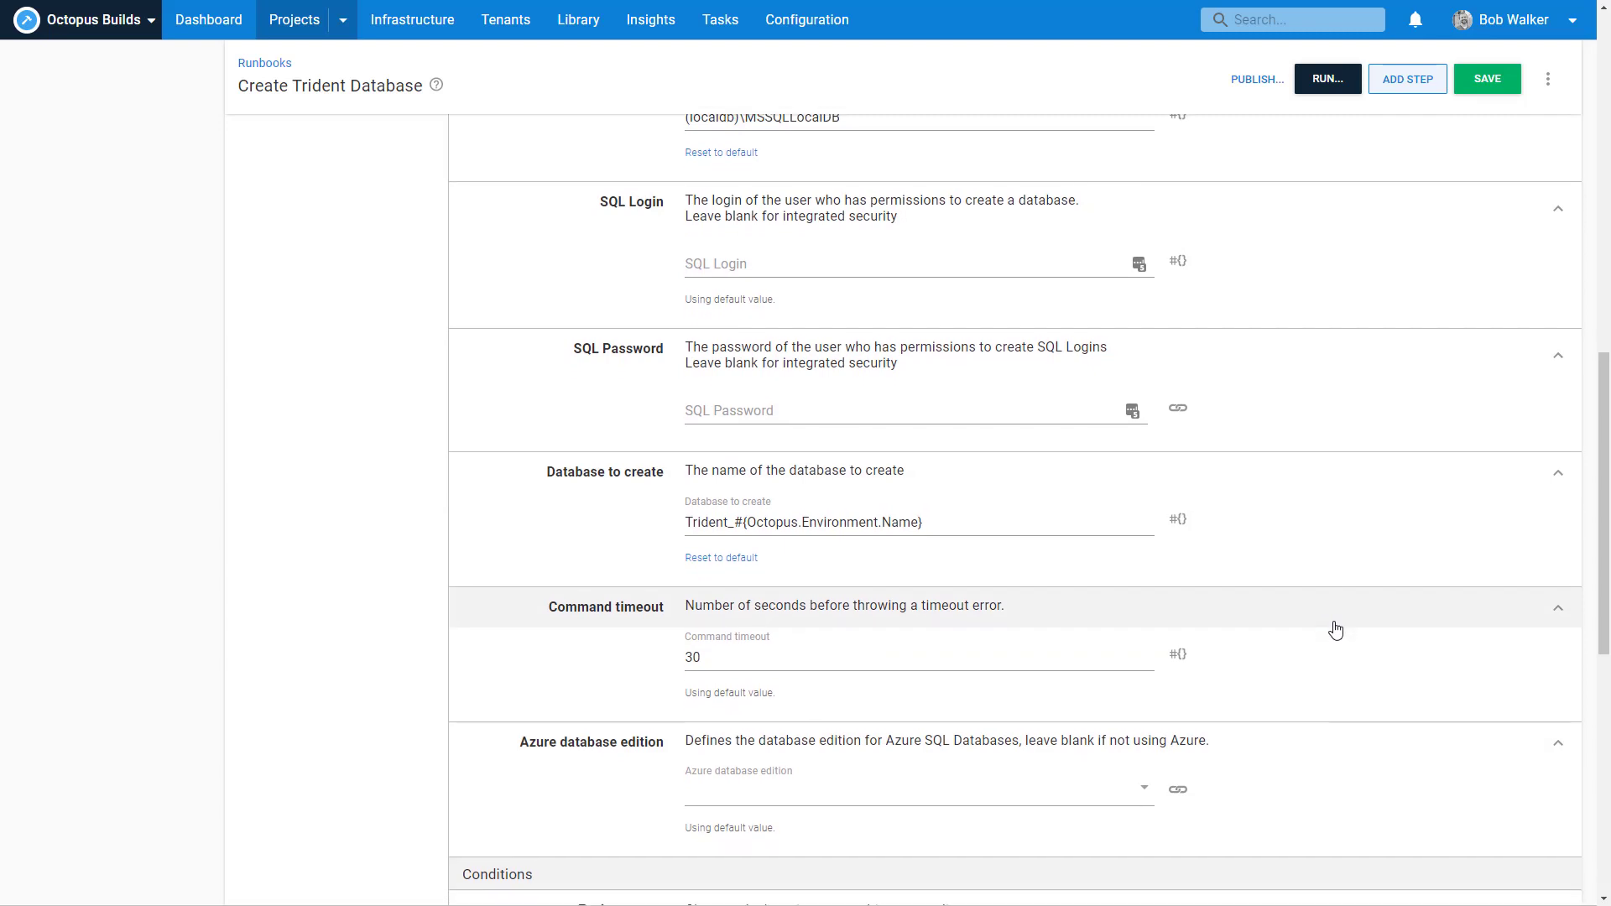
# - Add the installed "Slack - Send Simple Notification" library template as the third step and set it to run once on a worker
pyautogui.scroll(14, 1336, 630)
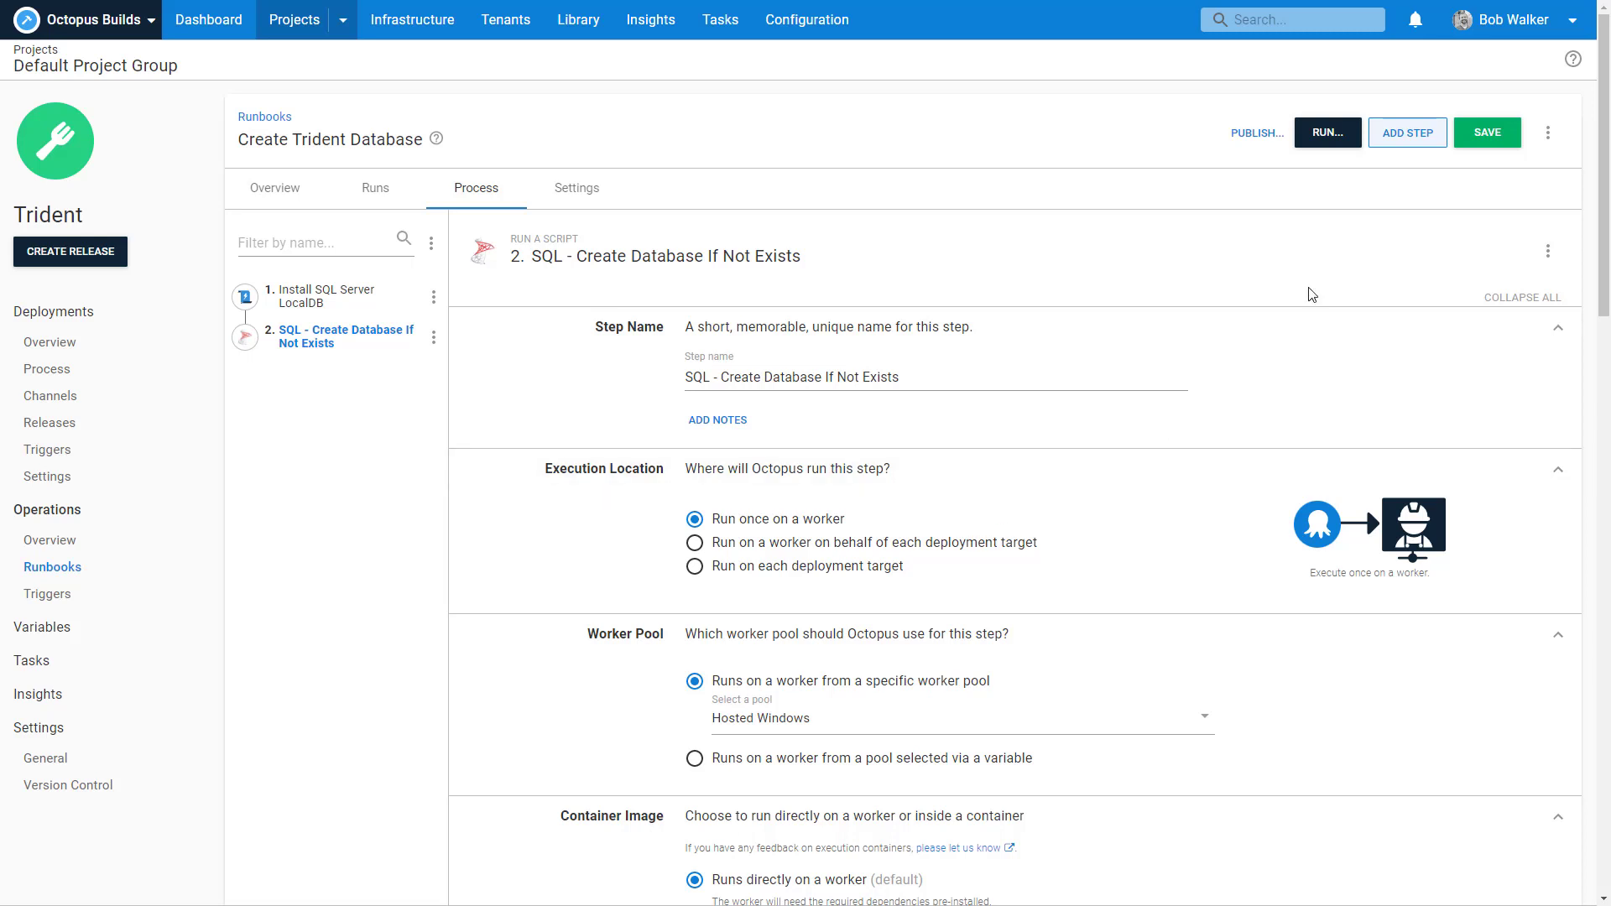
pyautogui.click(1420, 148)
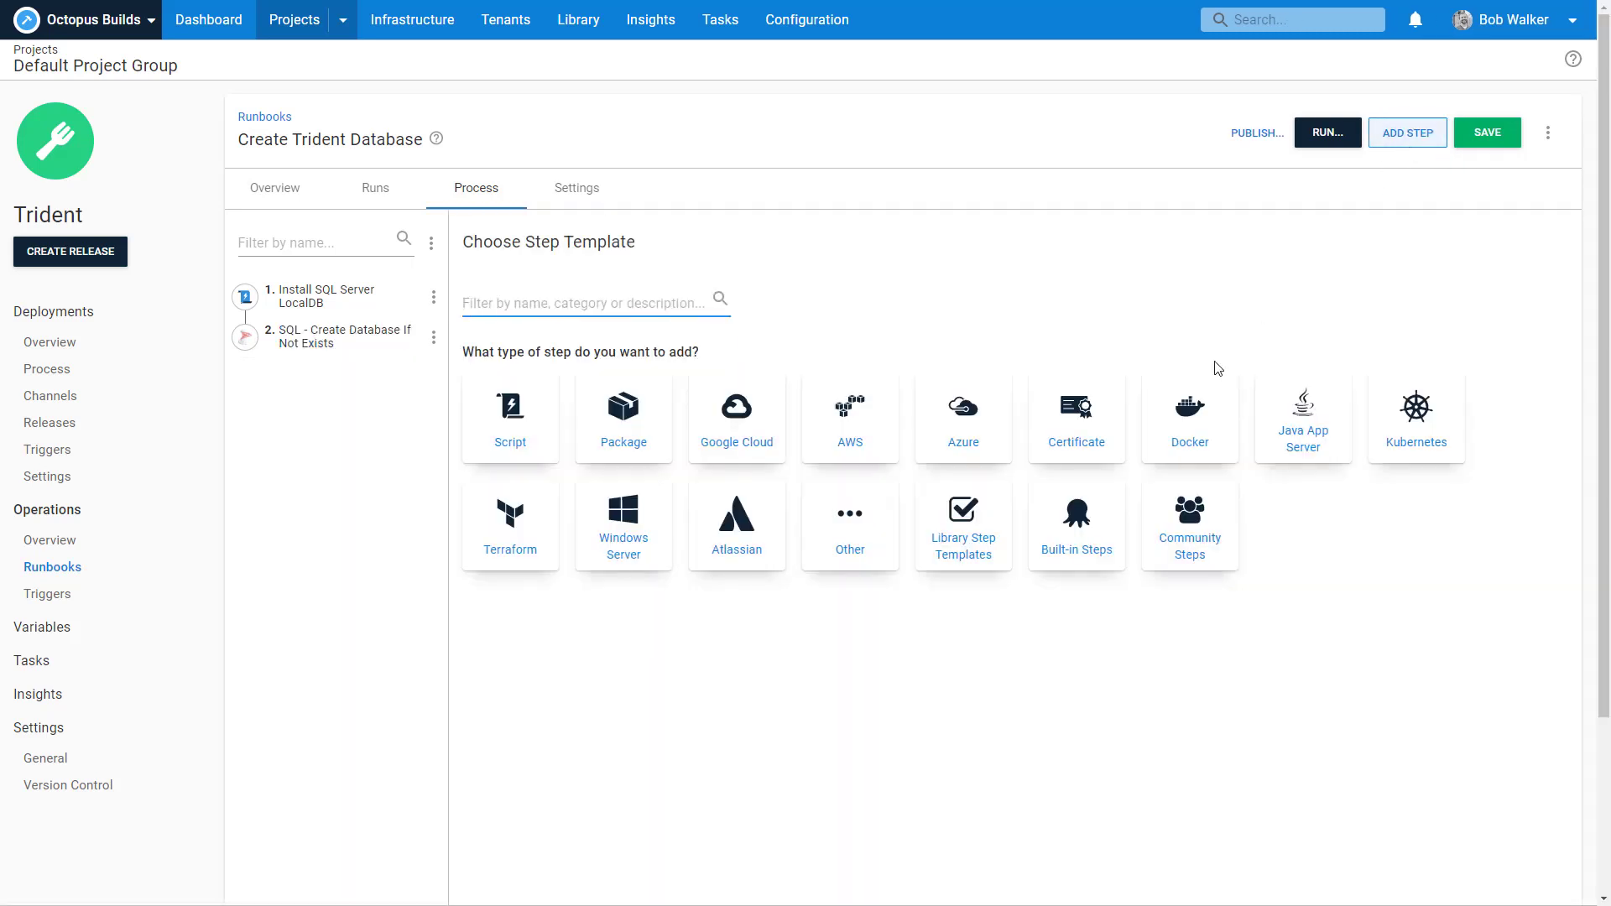
pyautogui.click(1001, 559)
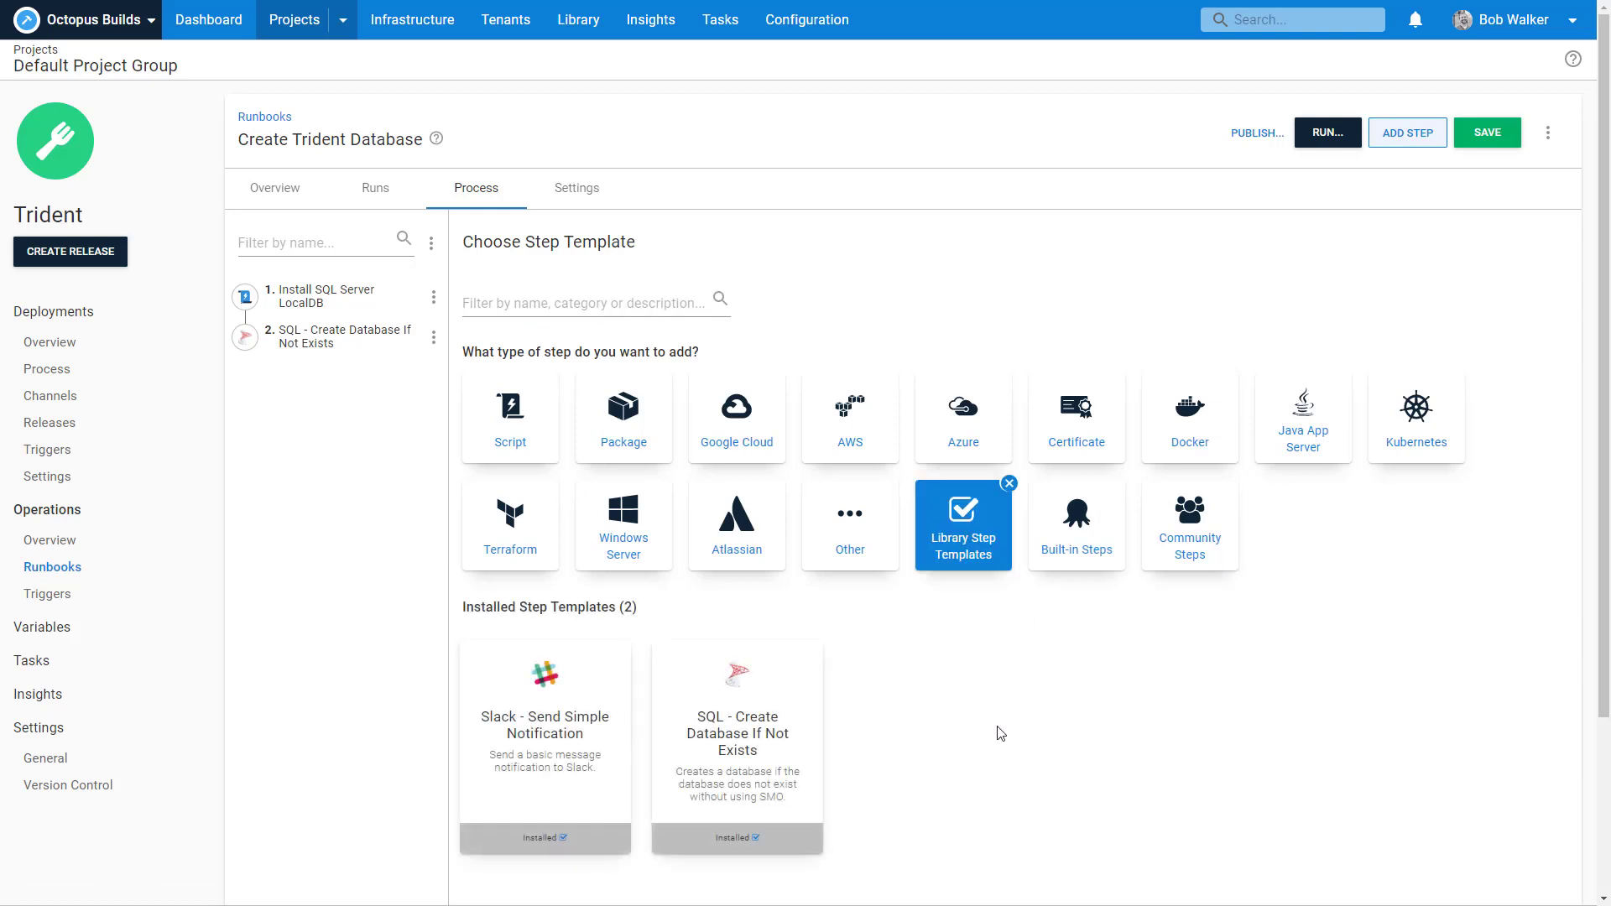
pyautogui.click(545, 743)
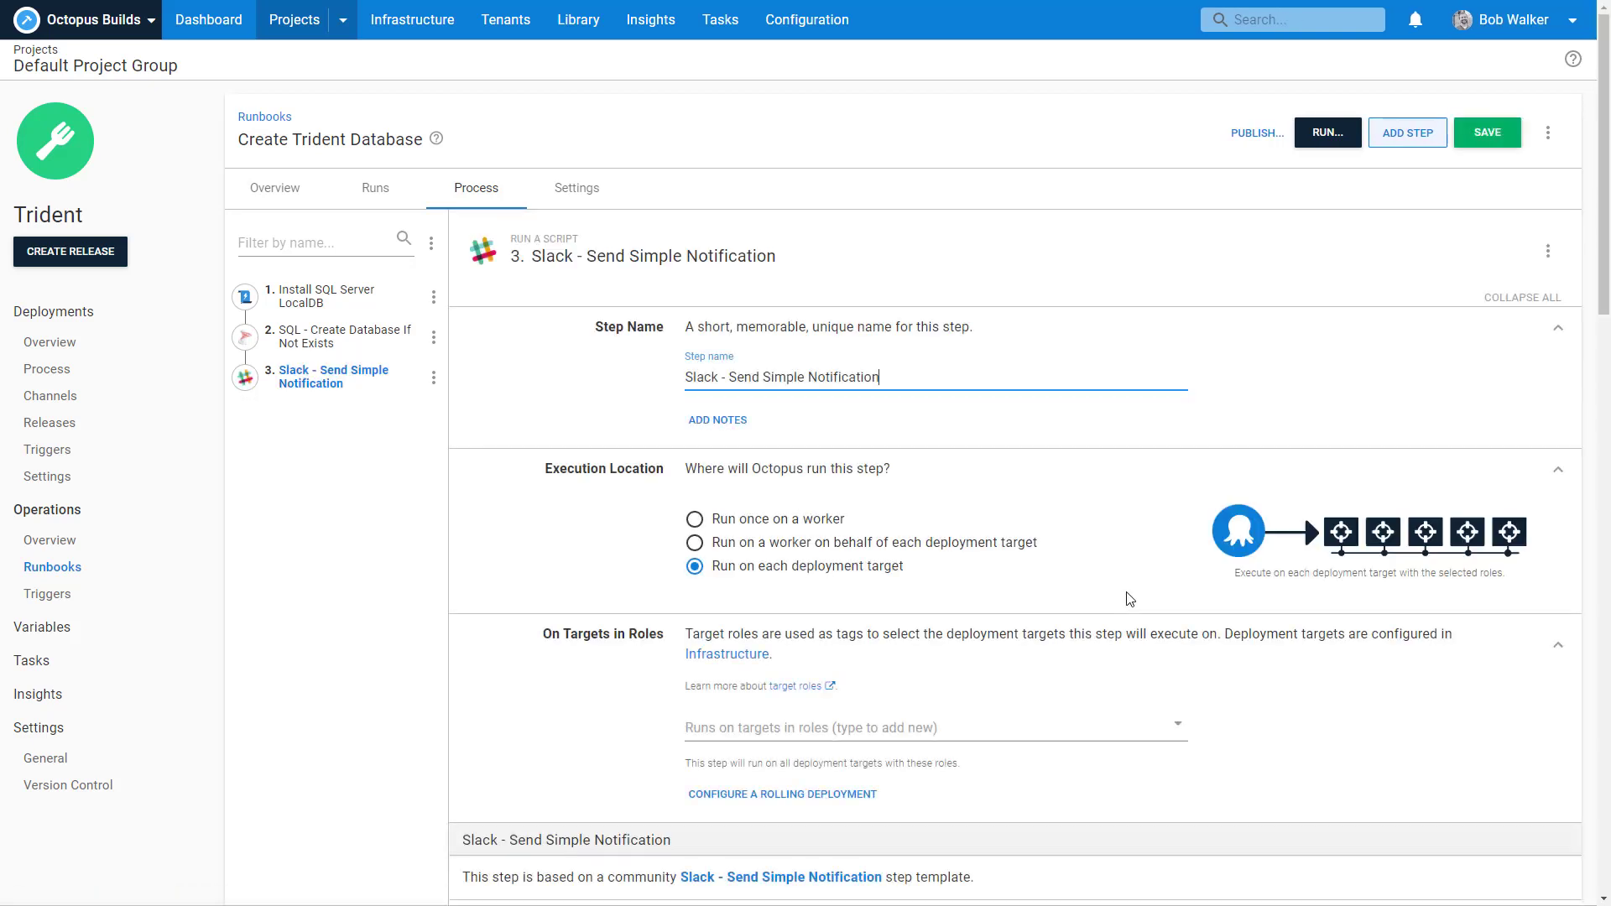
pyautogui.click(758, 510)
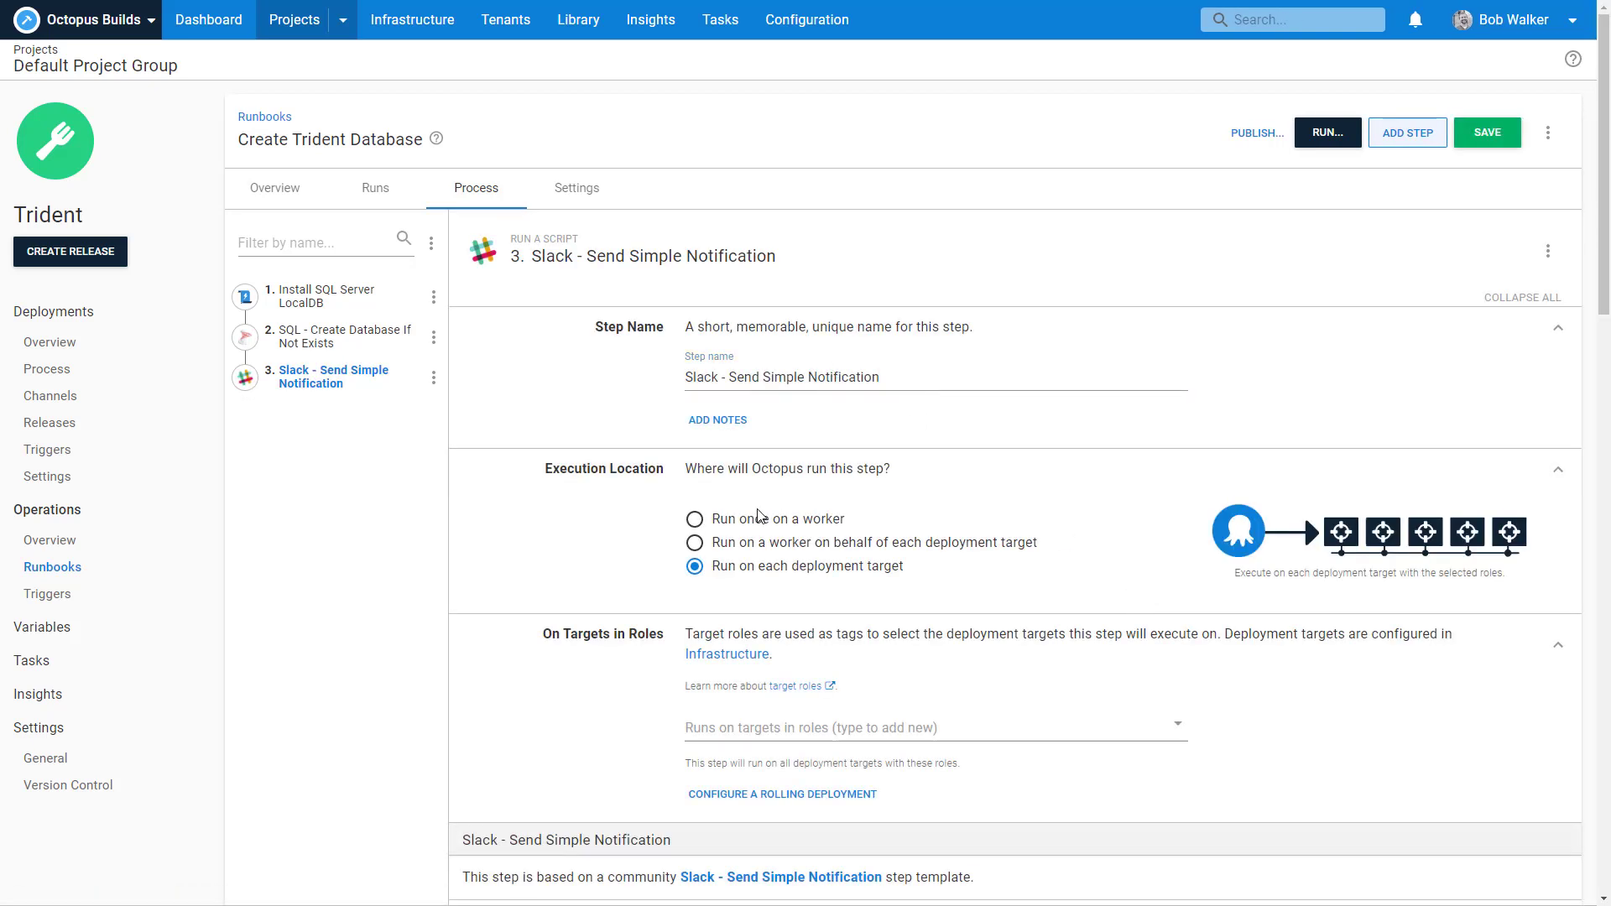
# - Bind the Slack step's Hook URL to the Notification.Slack.Webhook.Url variable
pyautogui.scroll(-4, 576, 596)
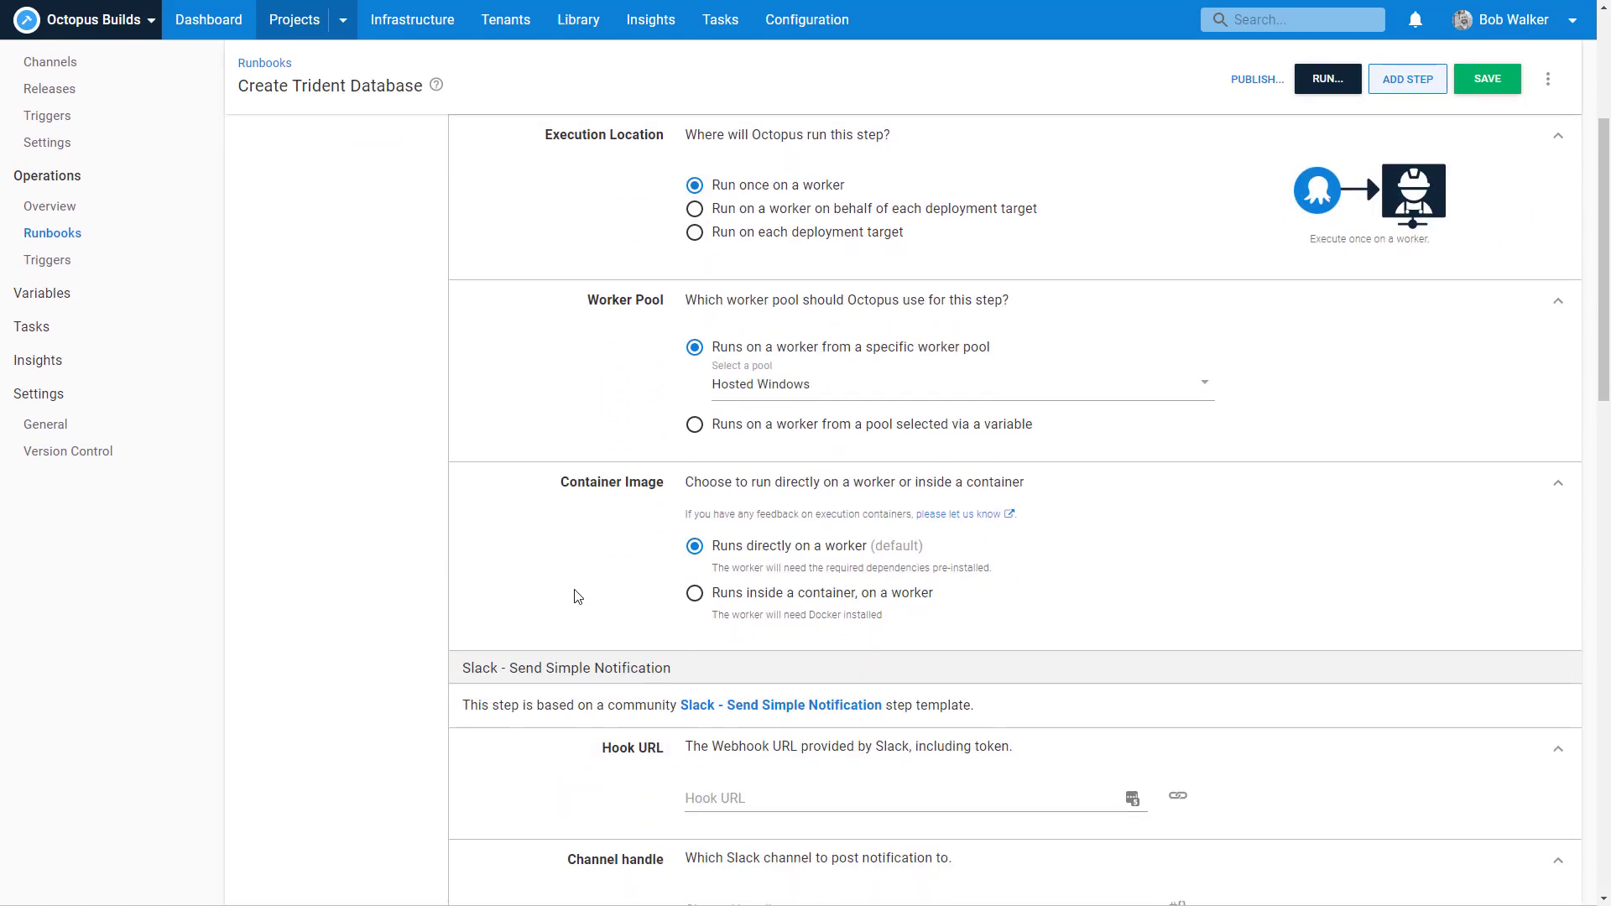
pyautogui.scroll(-3, 576, 596)
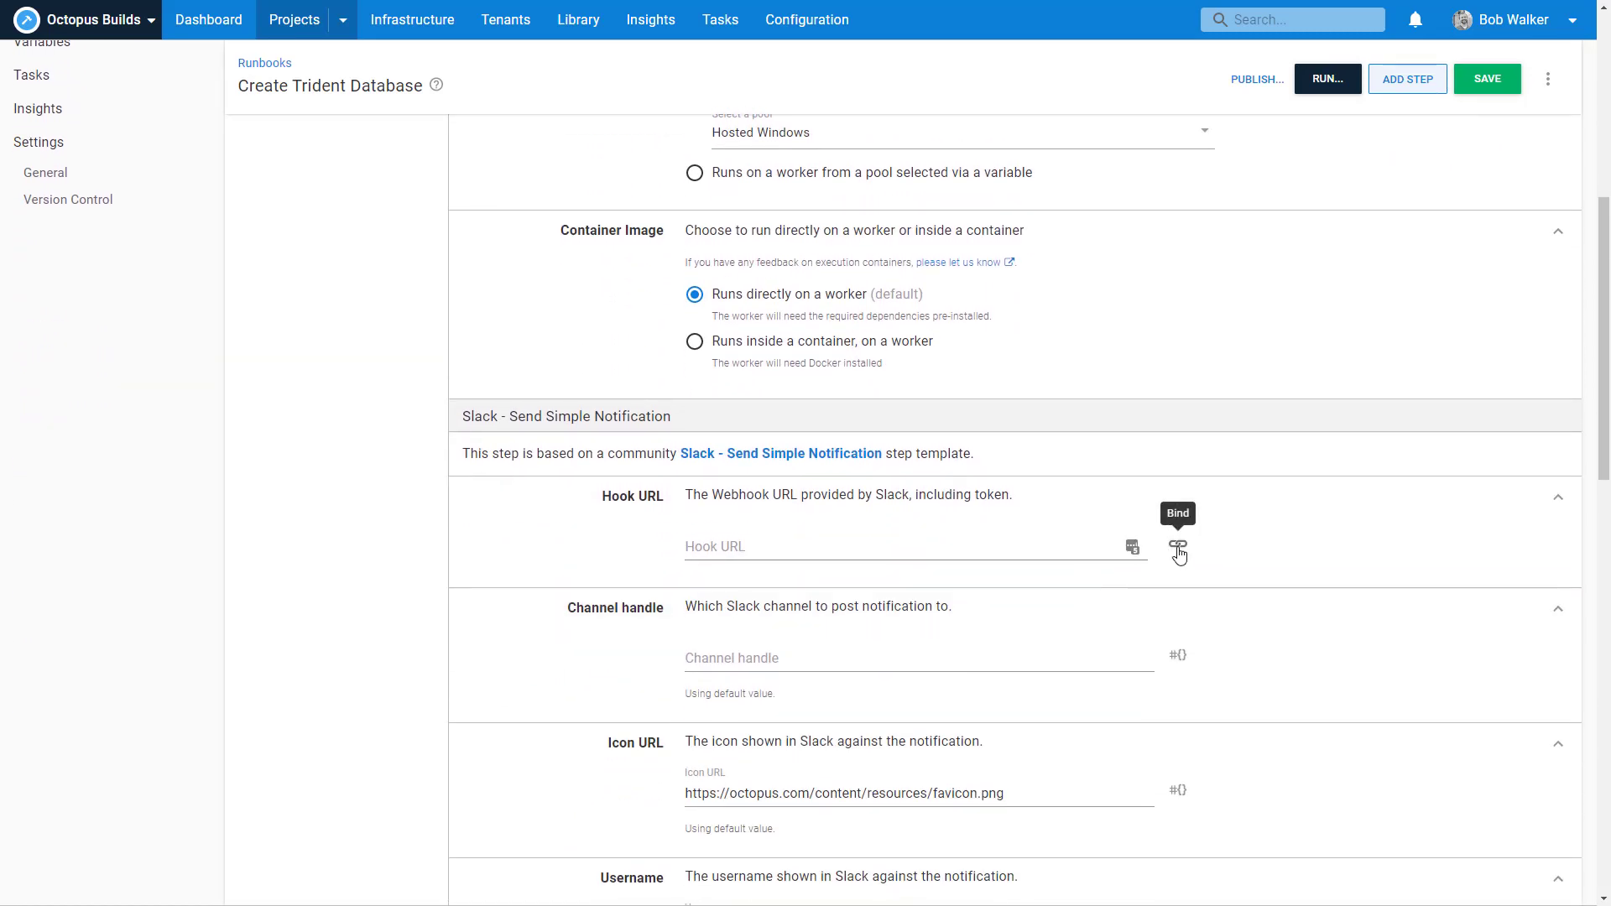
pyautogui.click(1178, 550)
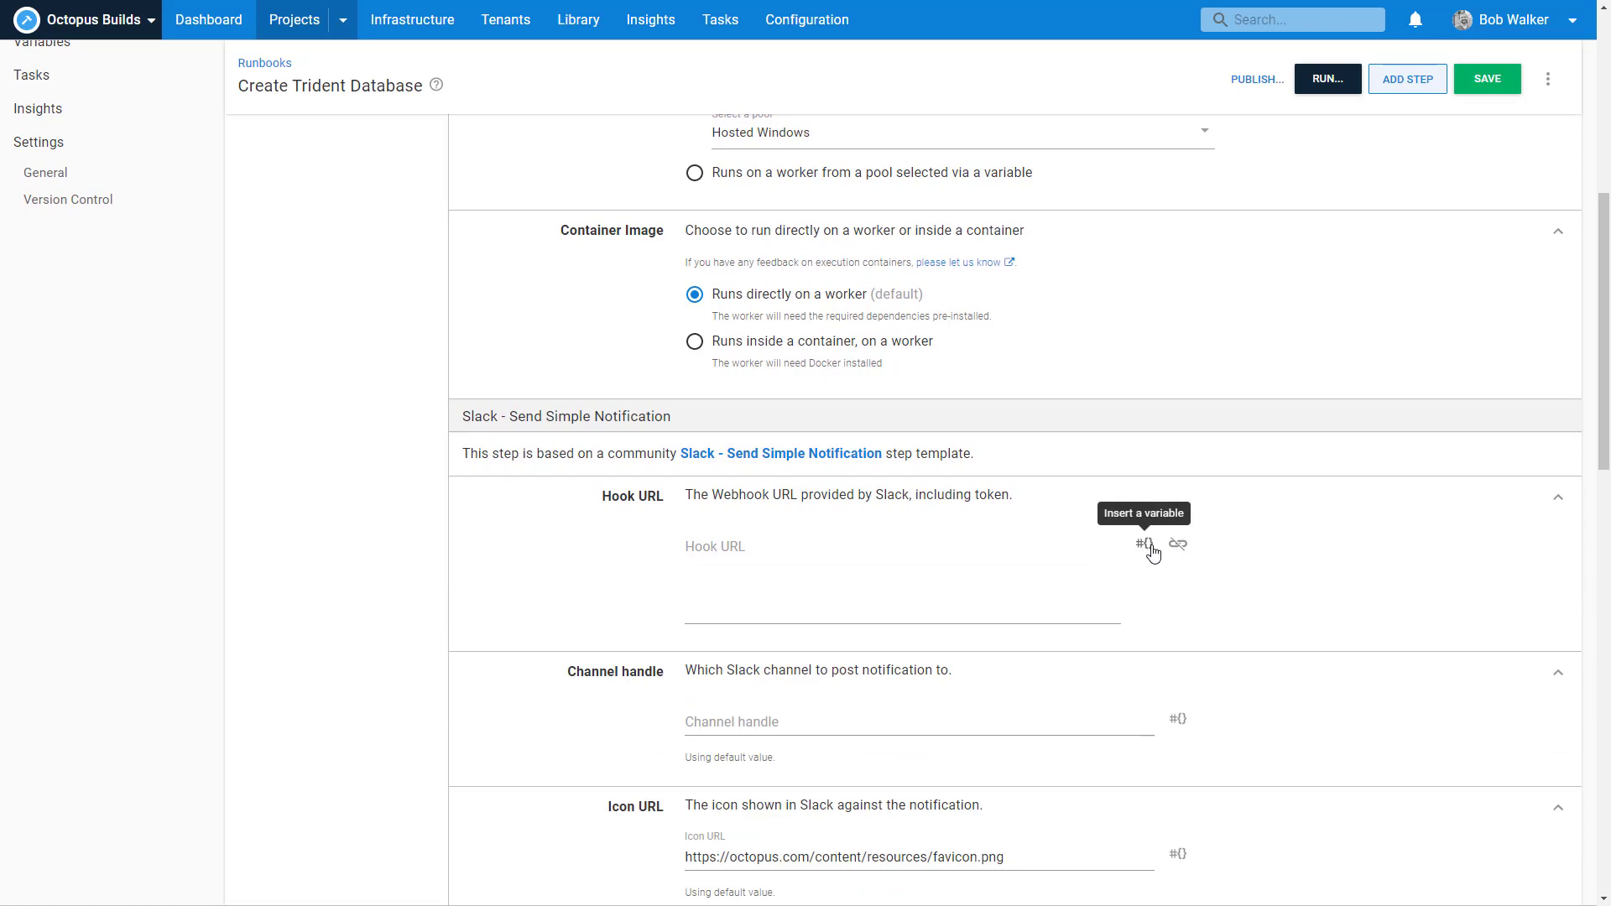
pyautogui.click(1147, 545)
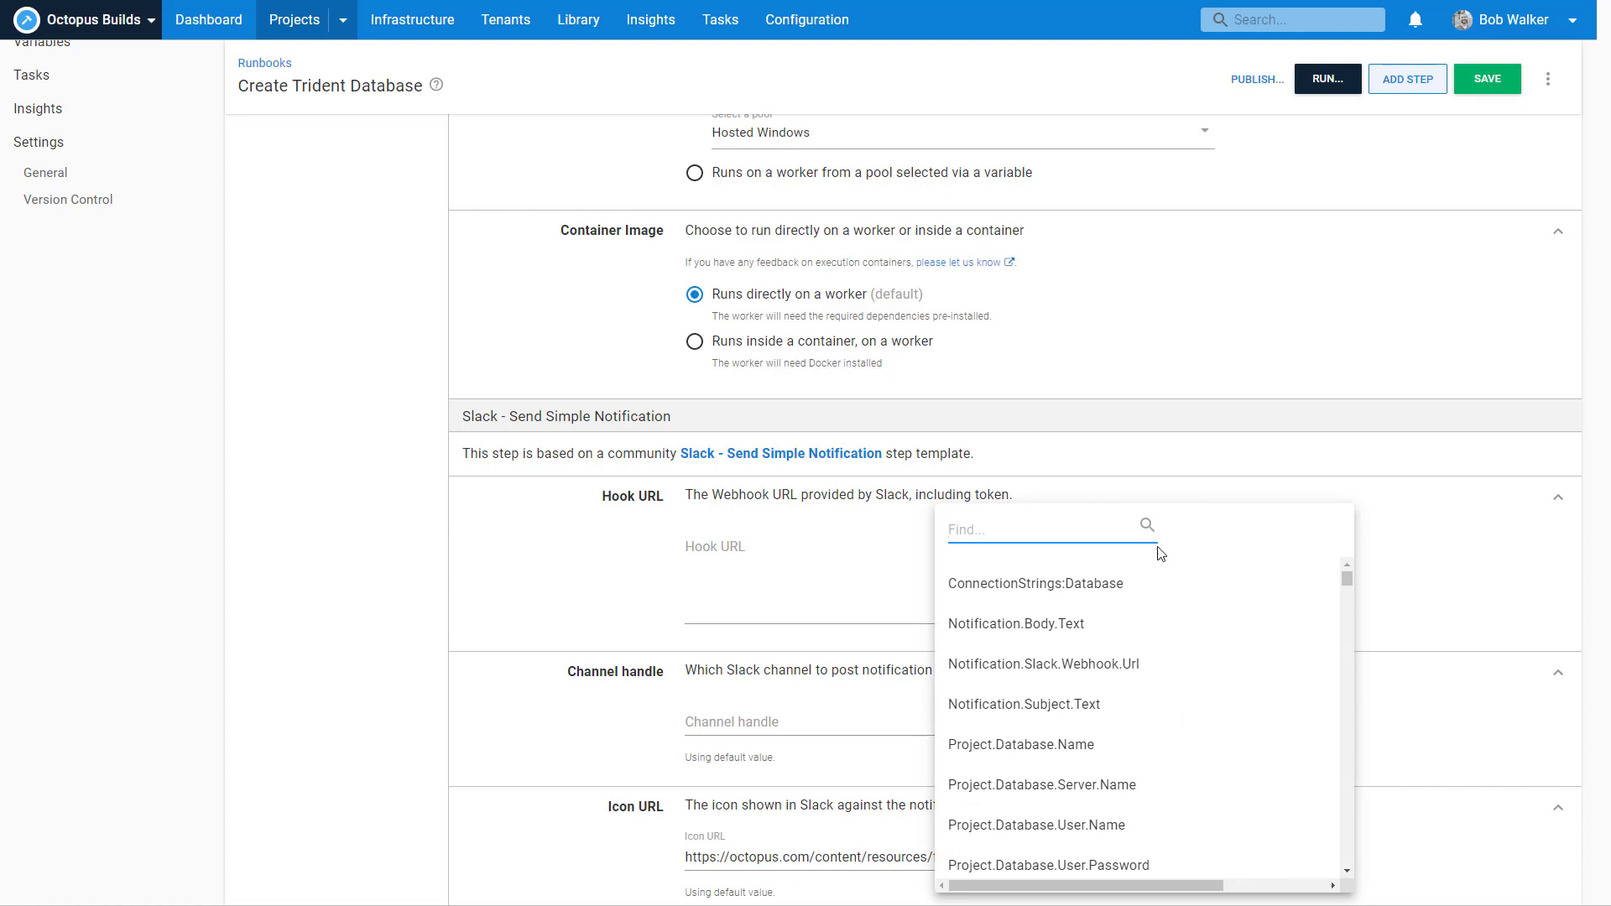
pyautogui.click(1102, 669)
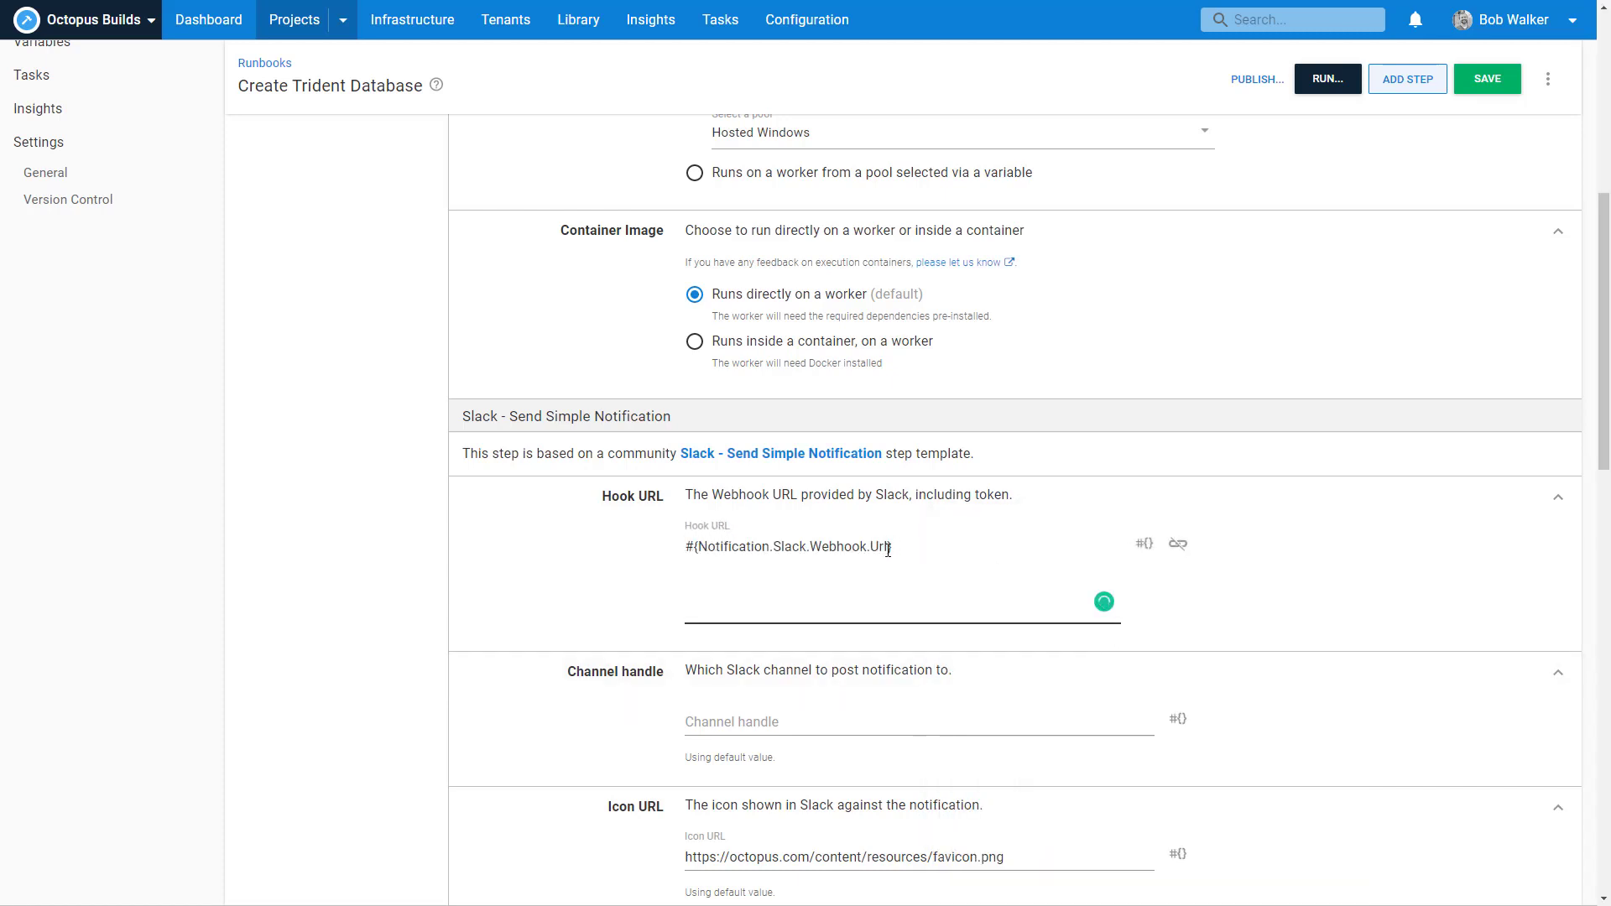
# - Set the Slack step's channel handle to Trident-Notifications
pyautogui.scroll(-2, 1432, 669)
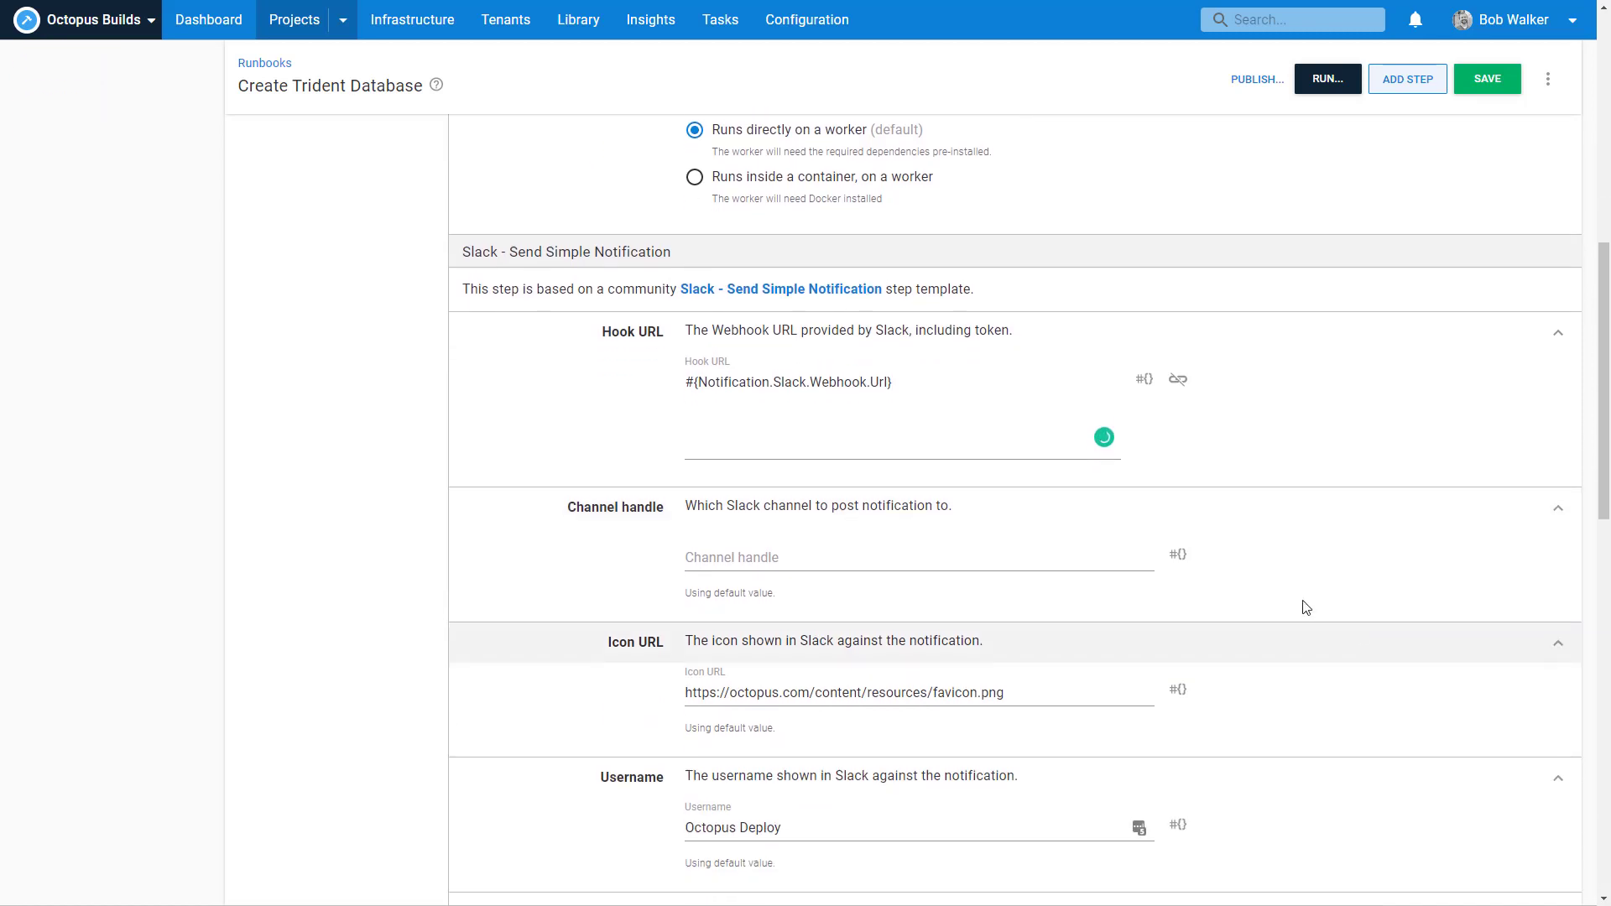
pyautogui.click(1178, 554)
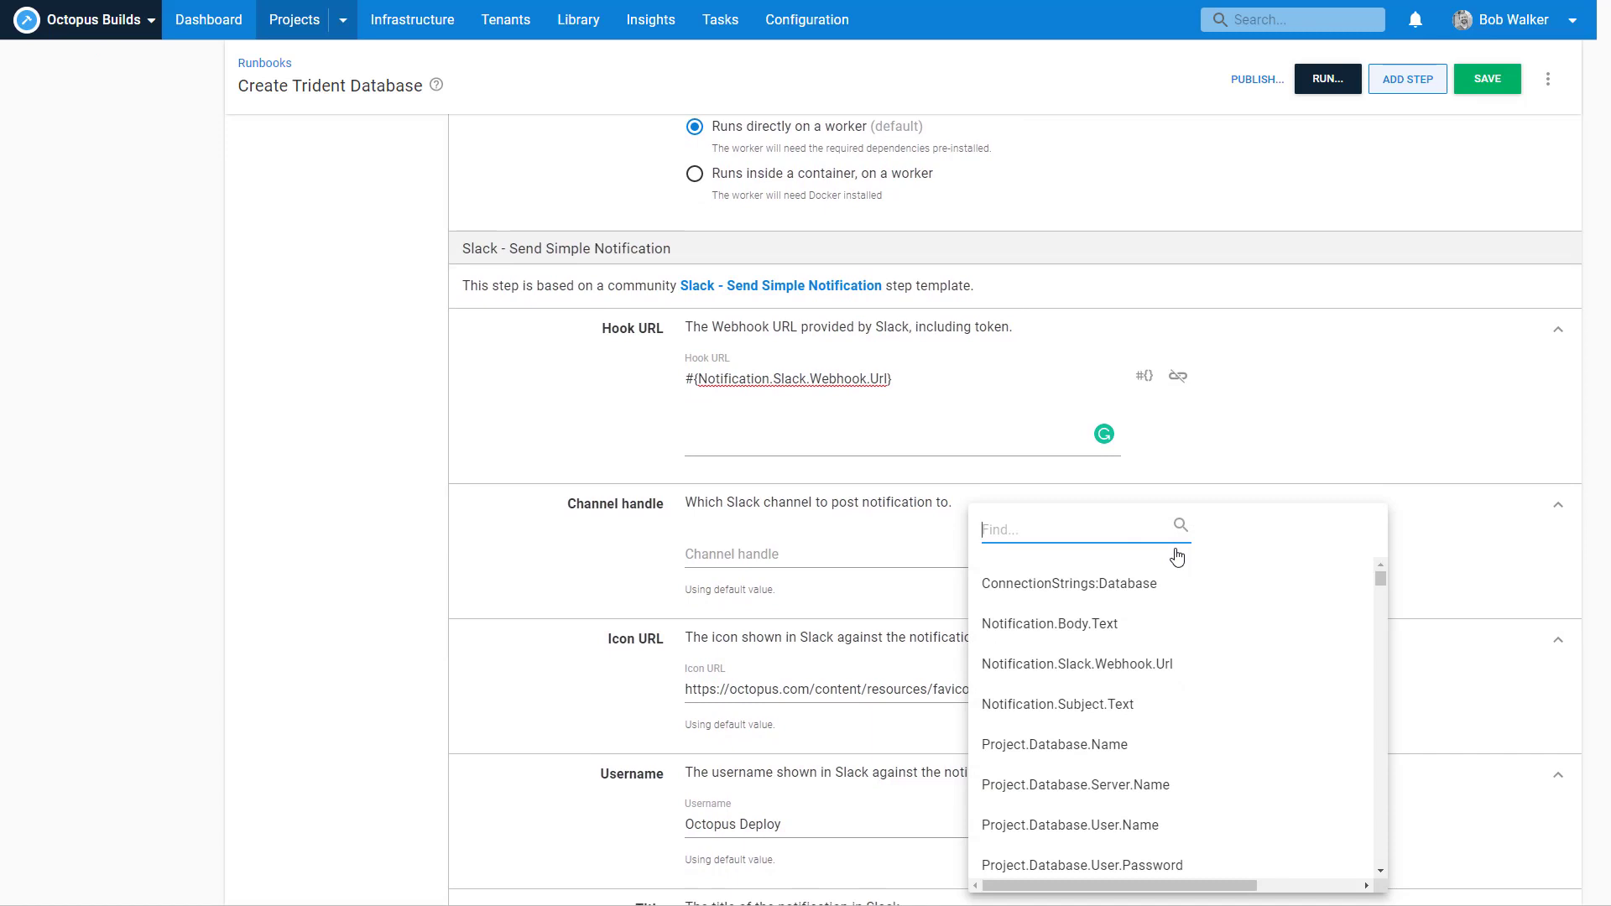
pyautogui.click(512, 586)
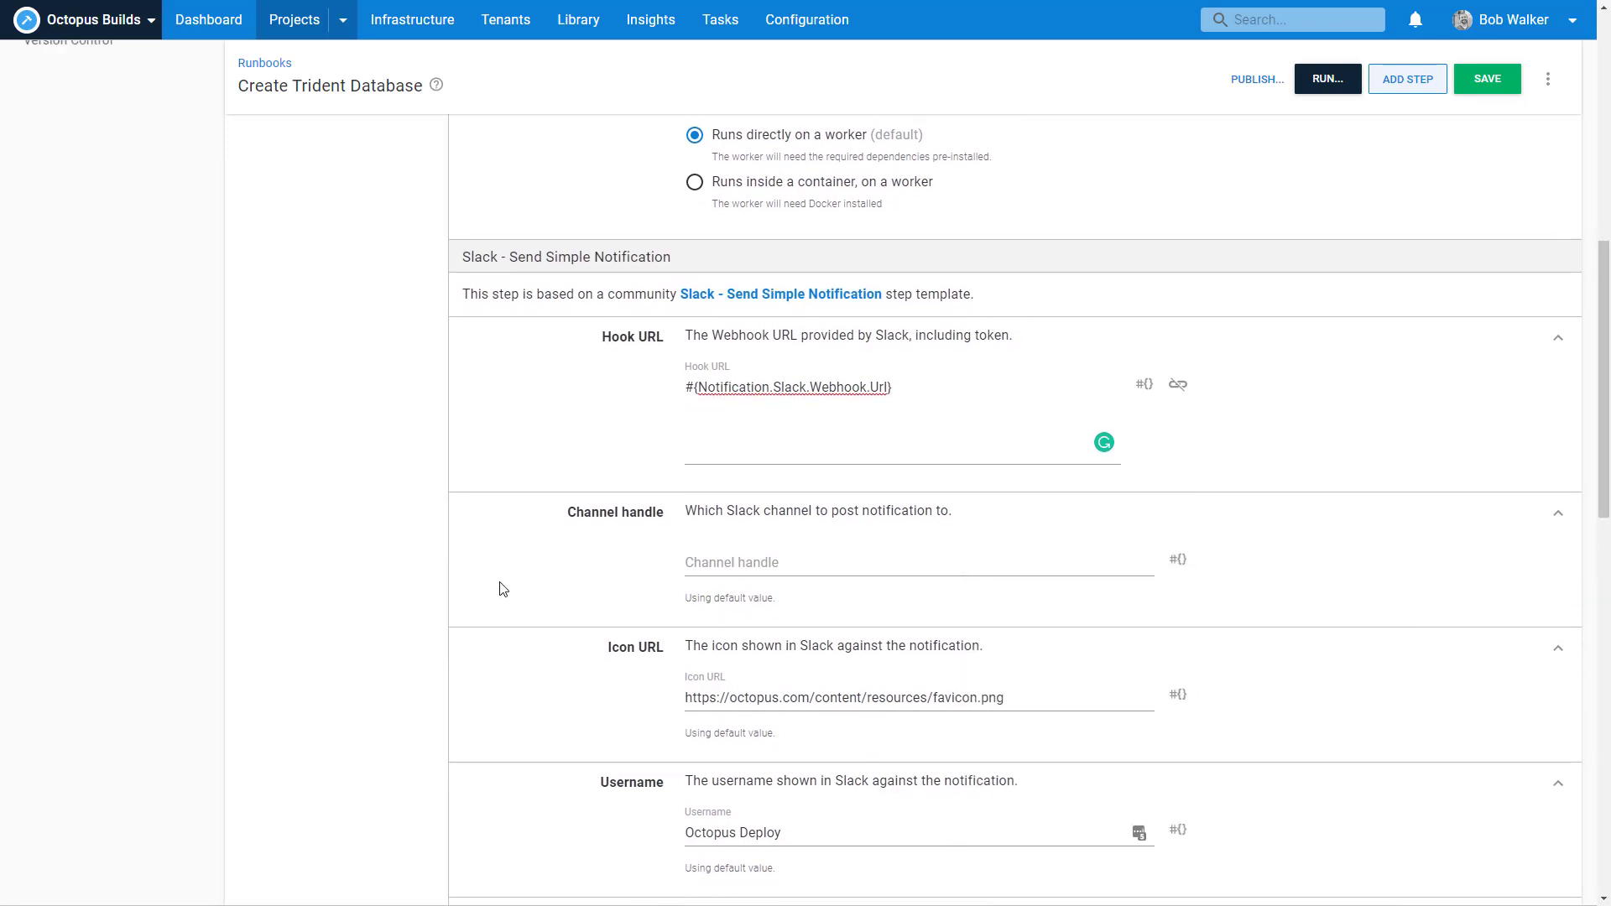
pyautogui.click(753, 561)
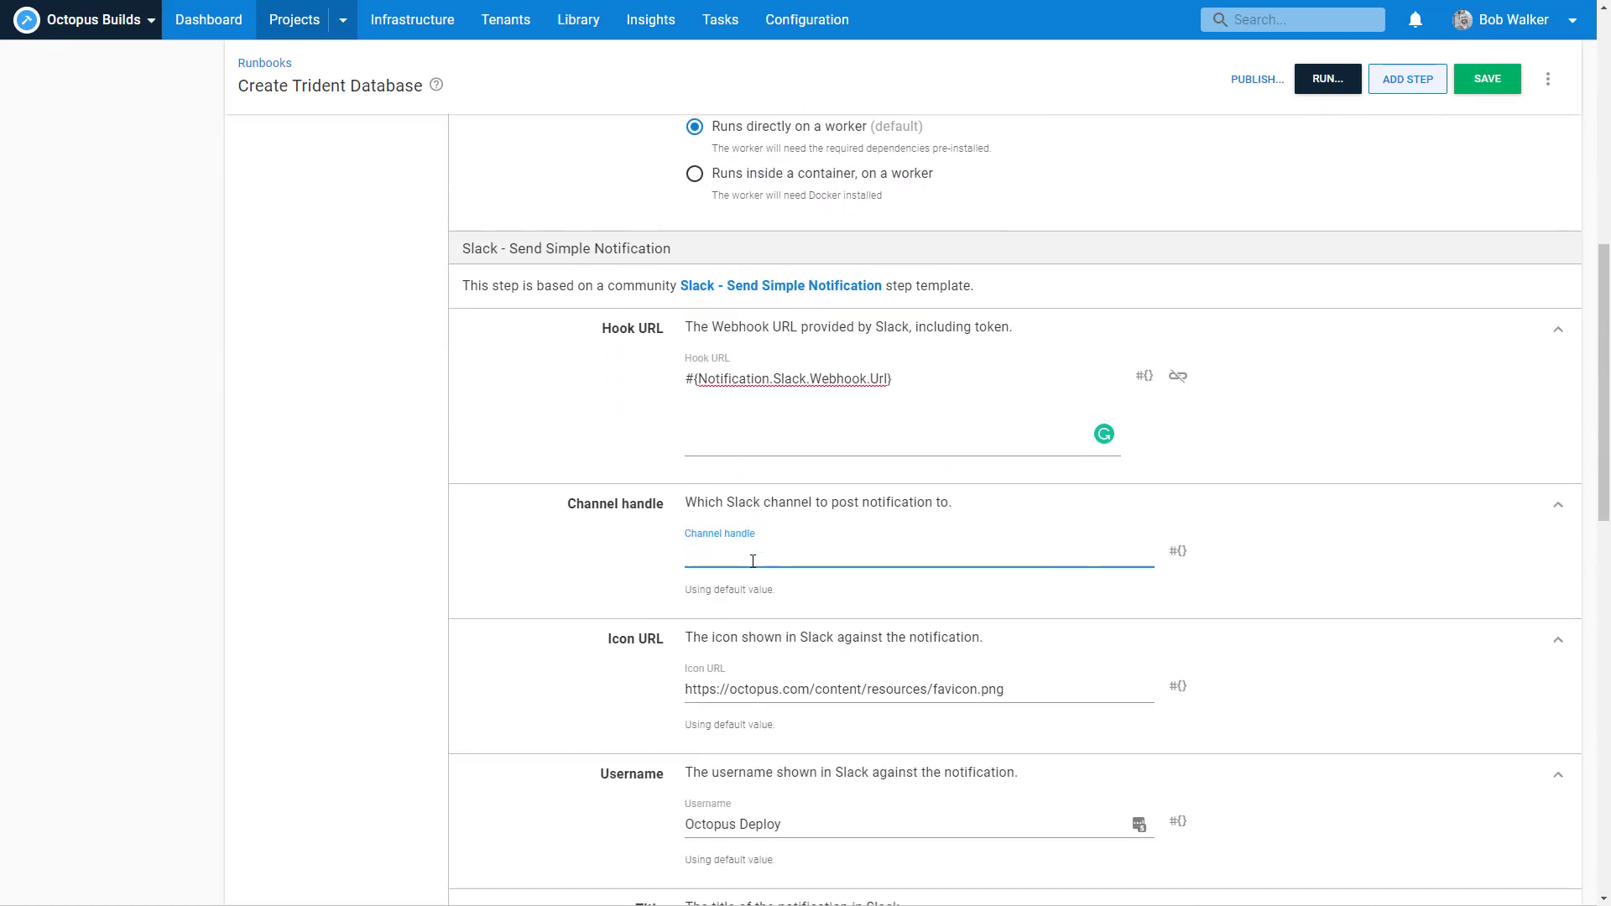
pyautogui.write('Trident-Notifications')
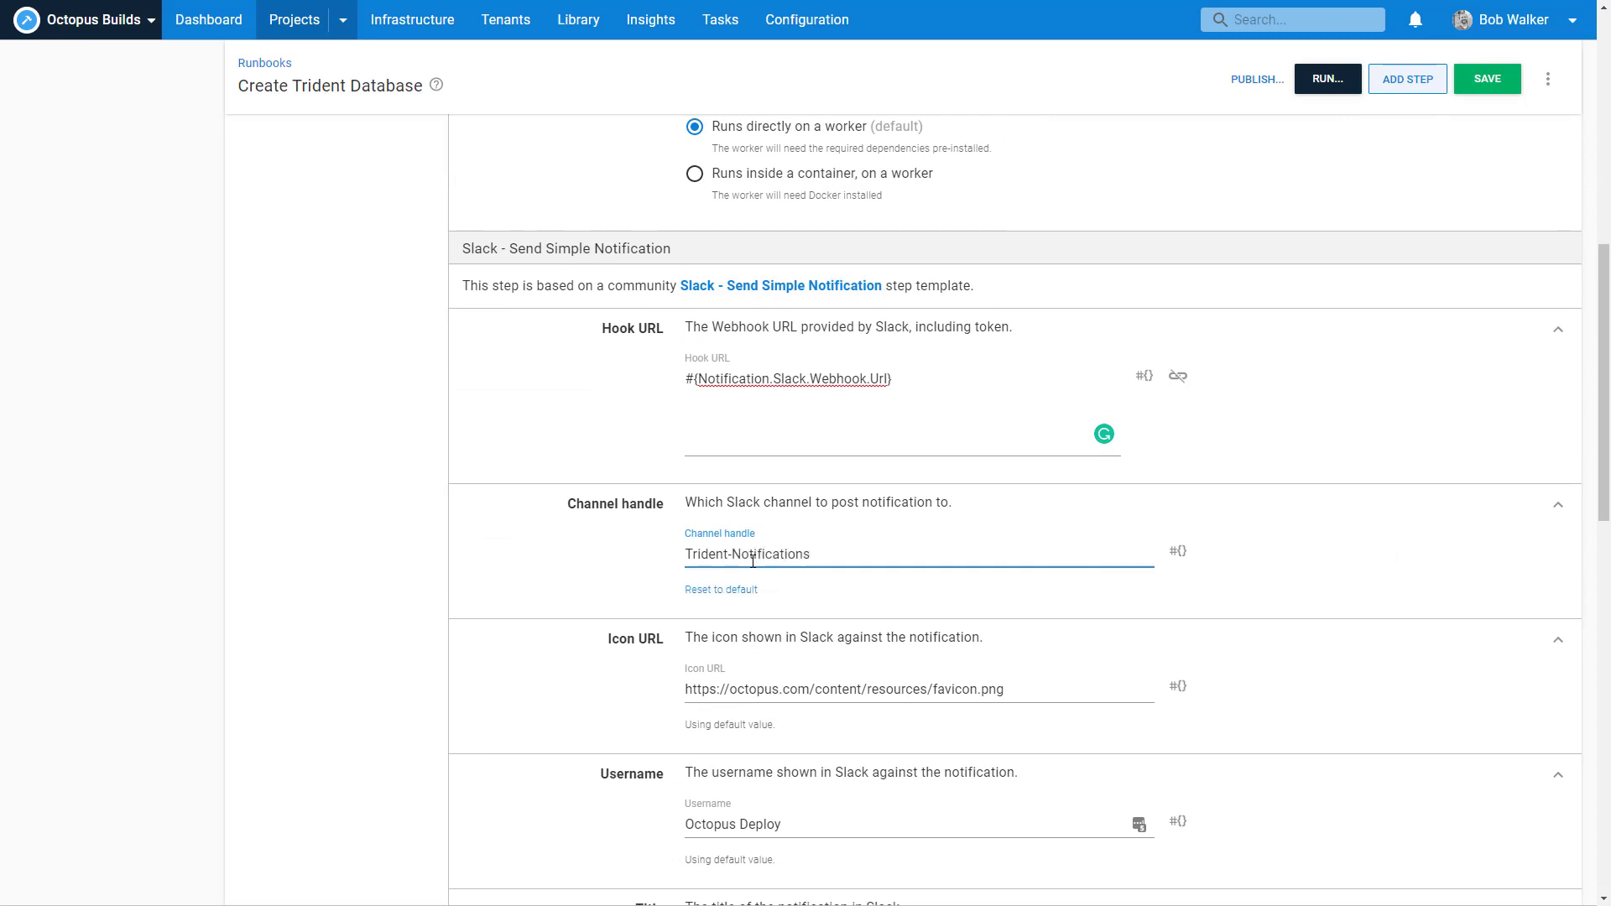
# - Insert the Notification.Subject.Text variable as the Slack notification's title and Notification.Body.Text as its message
pyautogui.scroll(-4, 1318, 661)
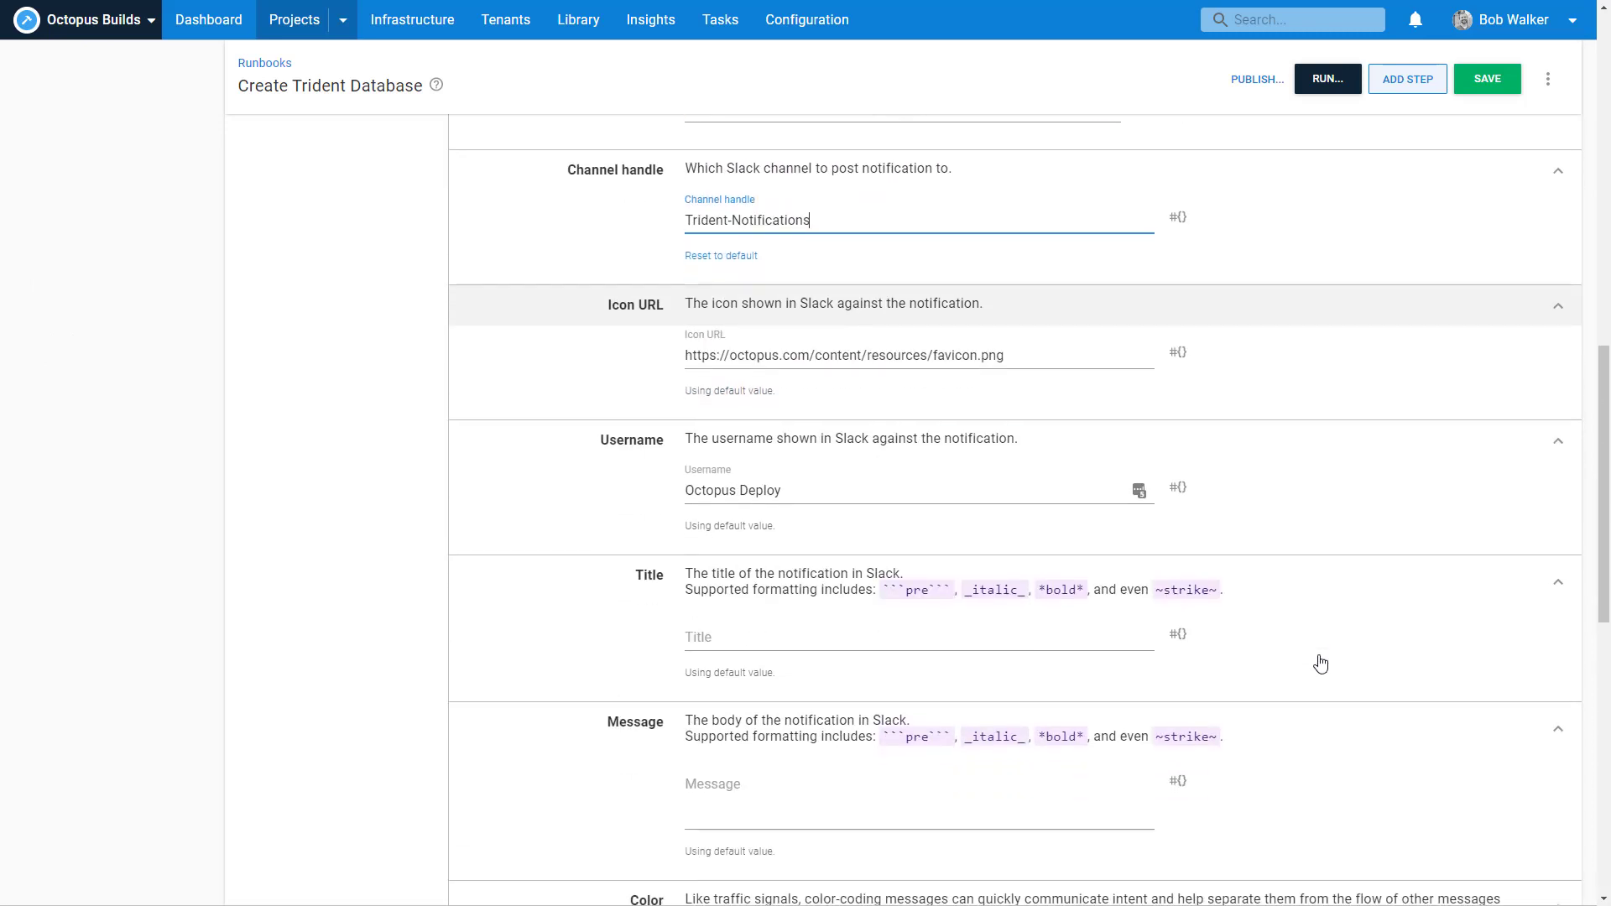
pyautogui.click(1178, 634)
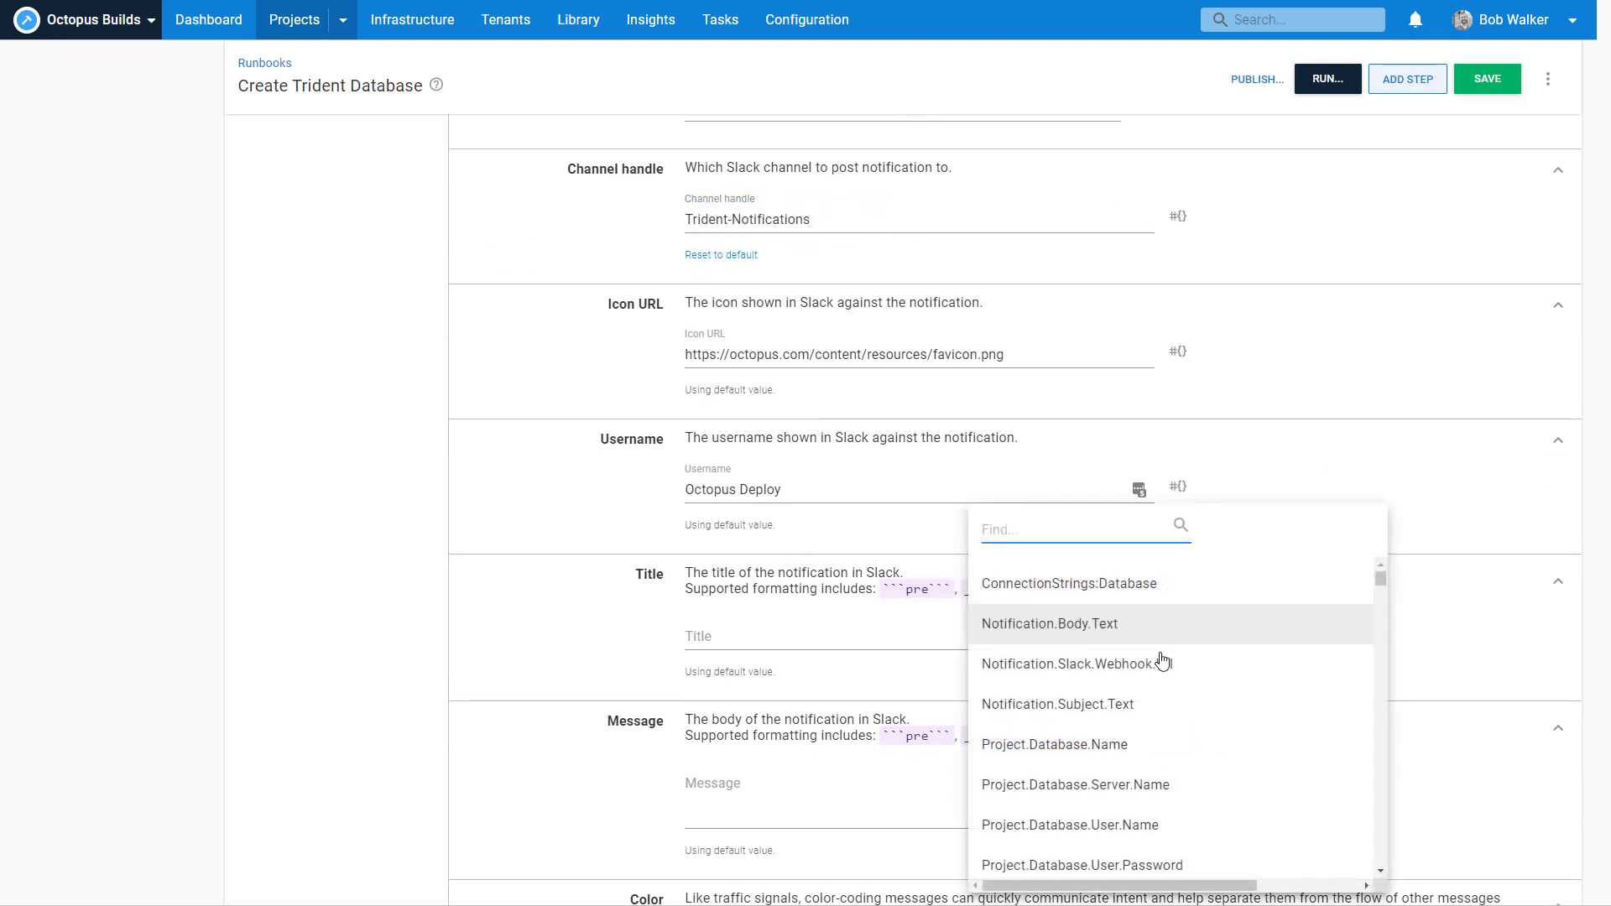
pyautogui.click(1126, 703)
pyautogui.click(1177, 780)
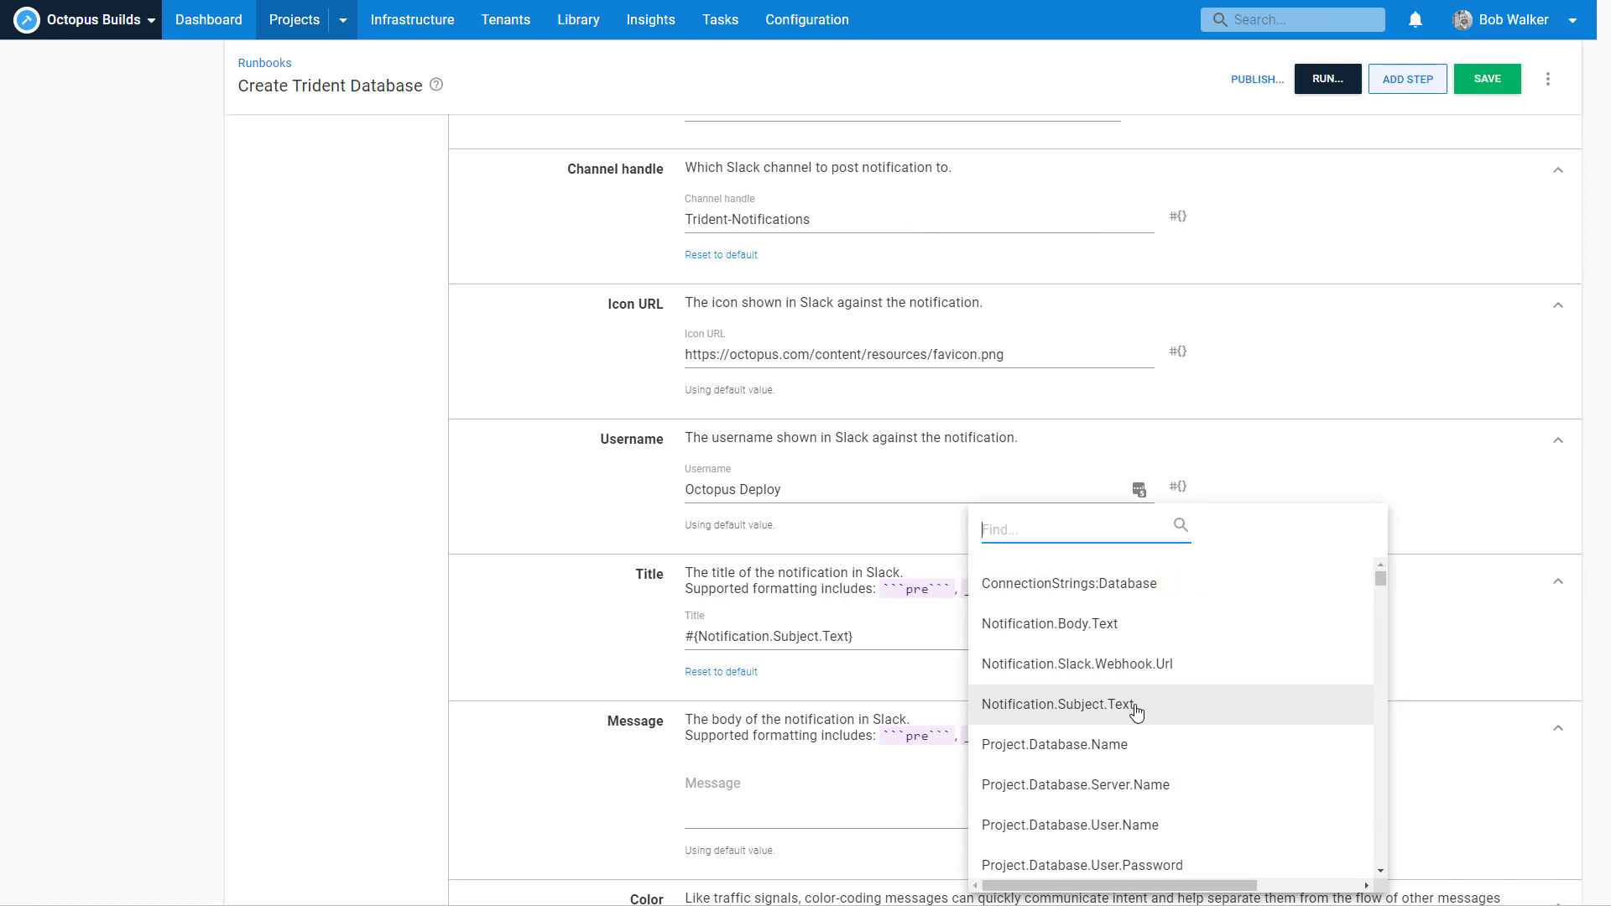
pyautogui.click(1104, 628)
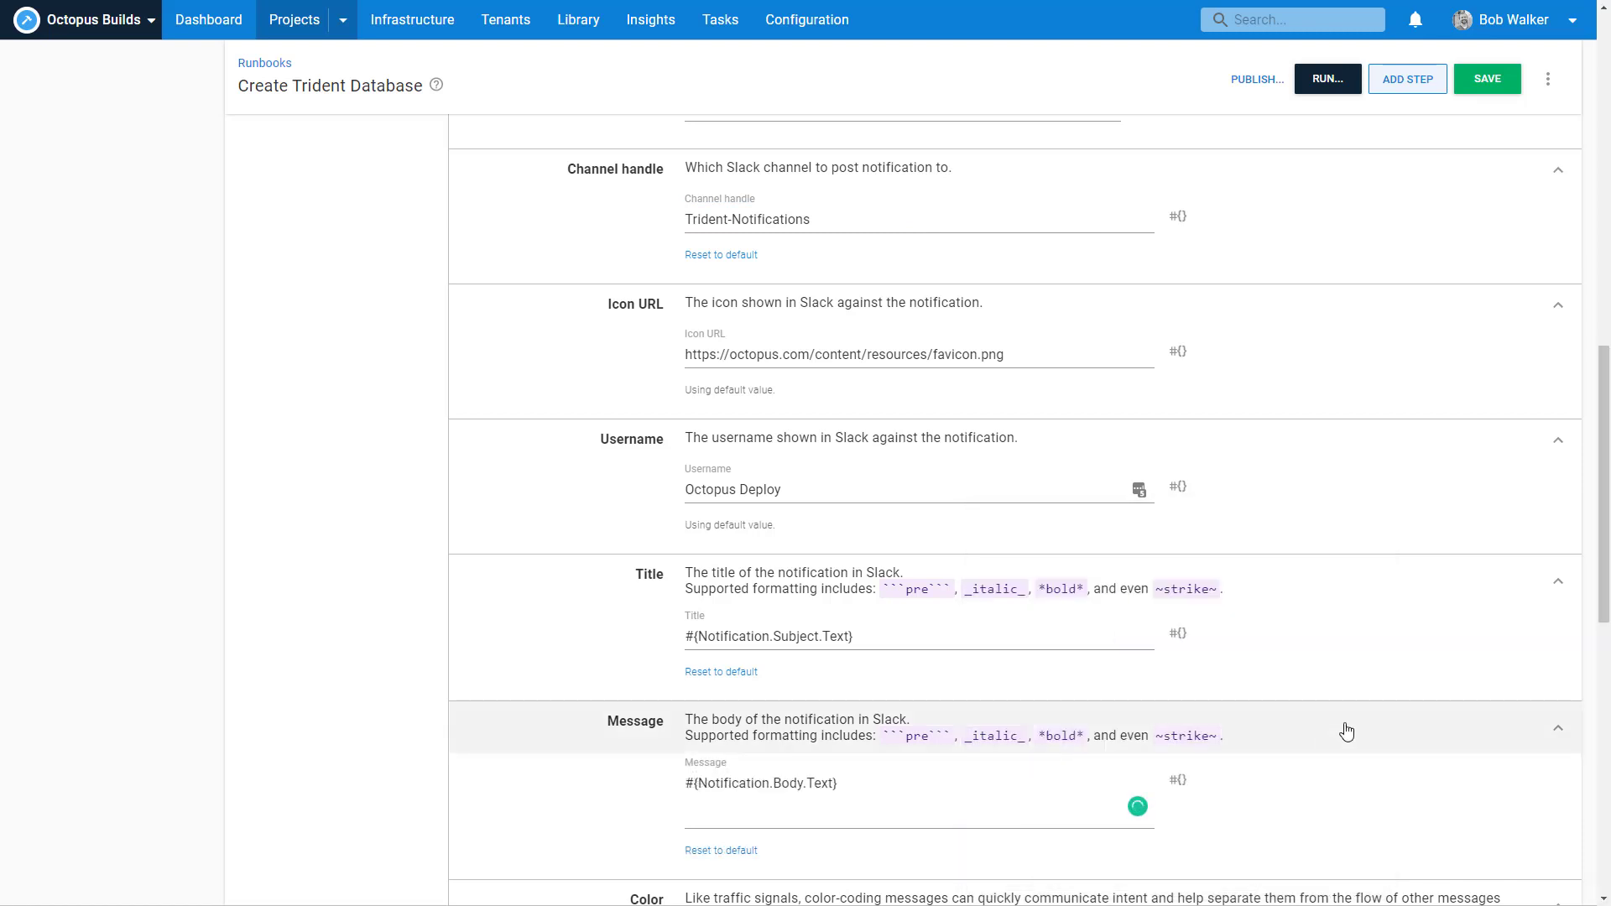
# - Set the Slack notification's color to Red and its run condition to Failure: only run when previous steps fail
pyautogui.scroll(-4, 1346, 732)
pyautogui.click(953, 628)
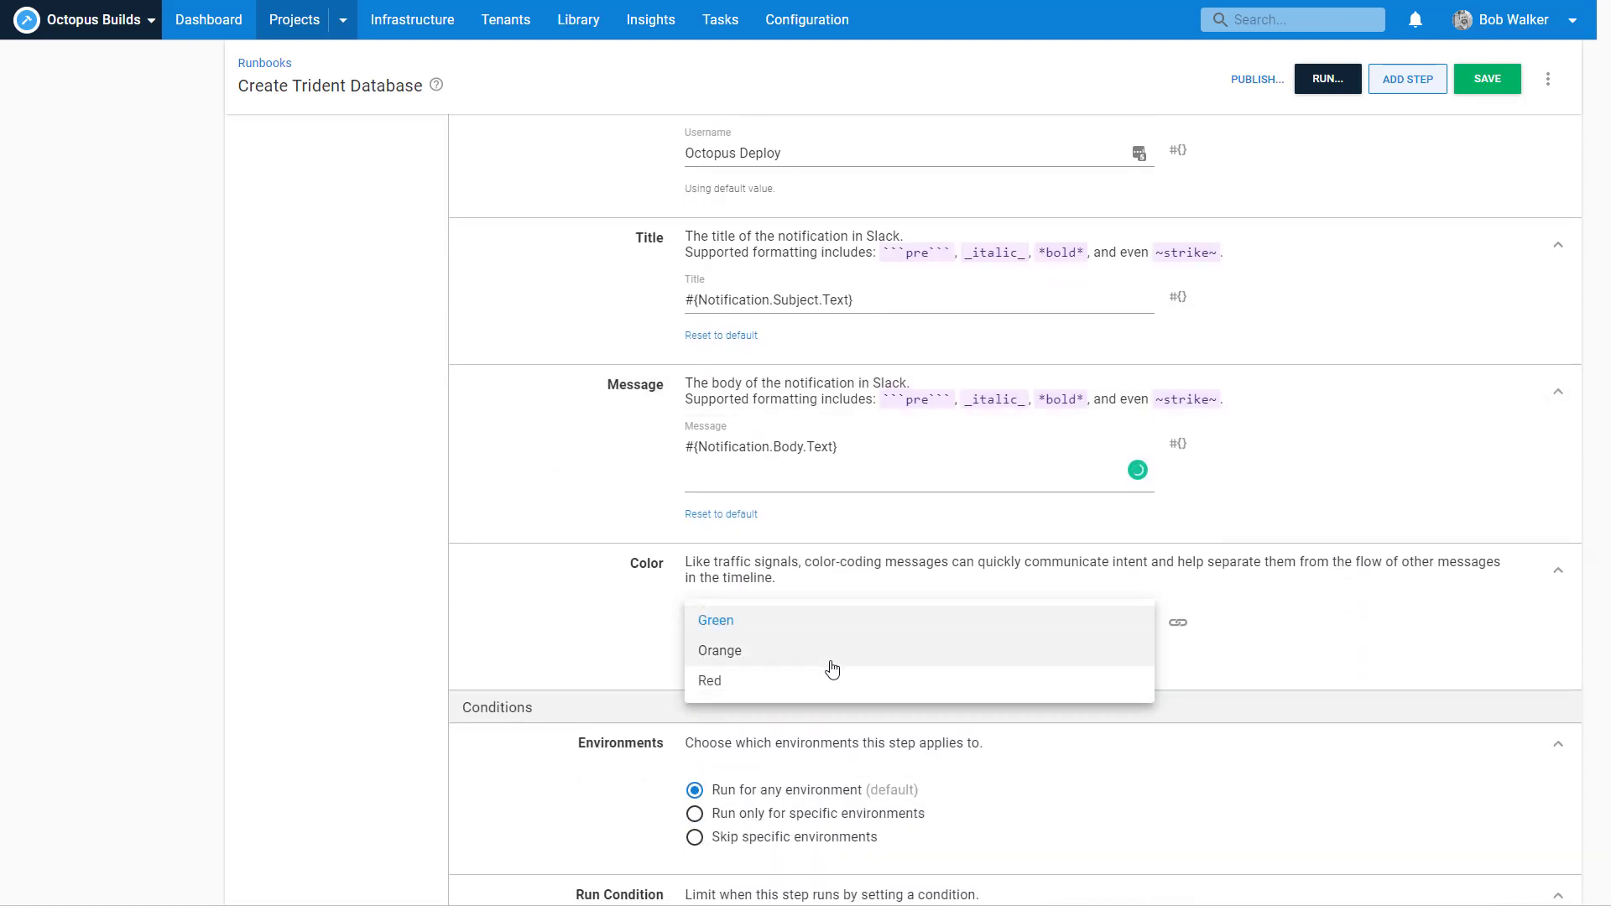
pyautogui.click(820, 680)
pyautogui.scroll(-5, 496, 699)
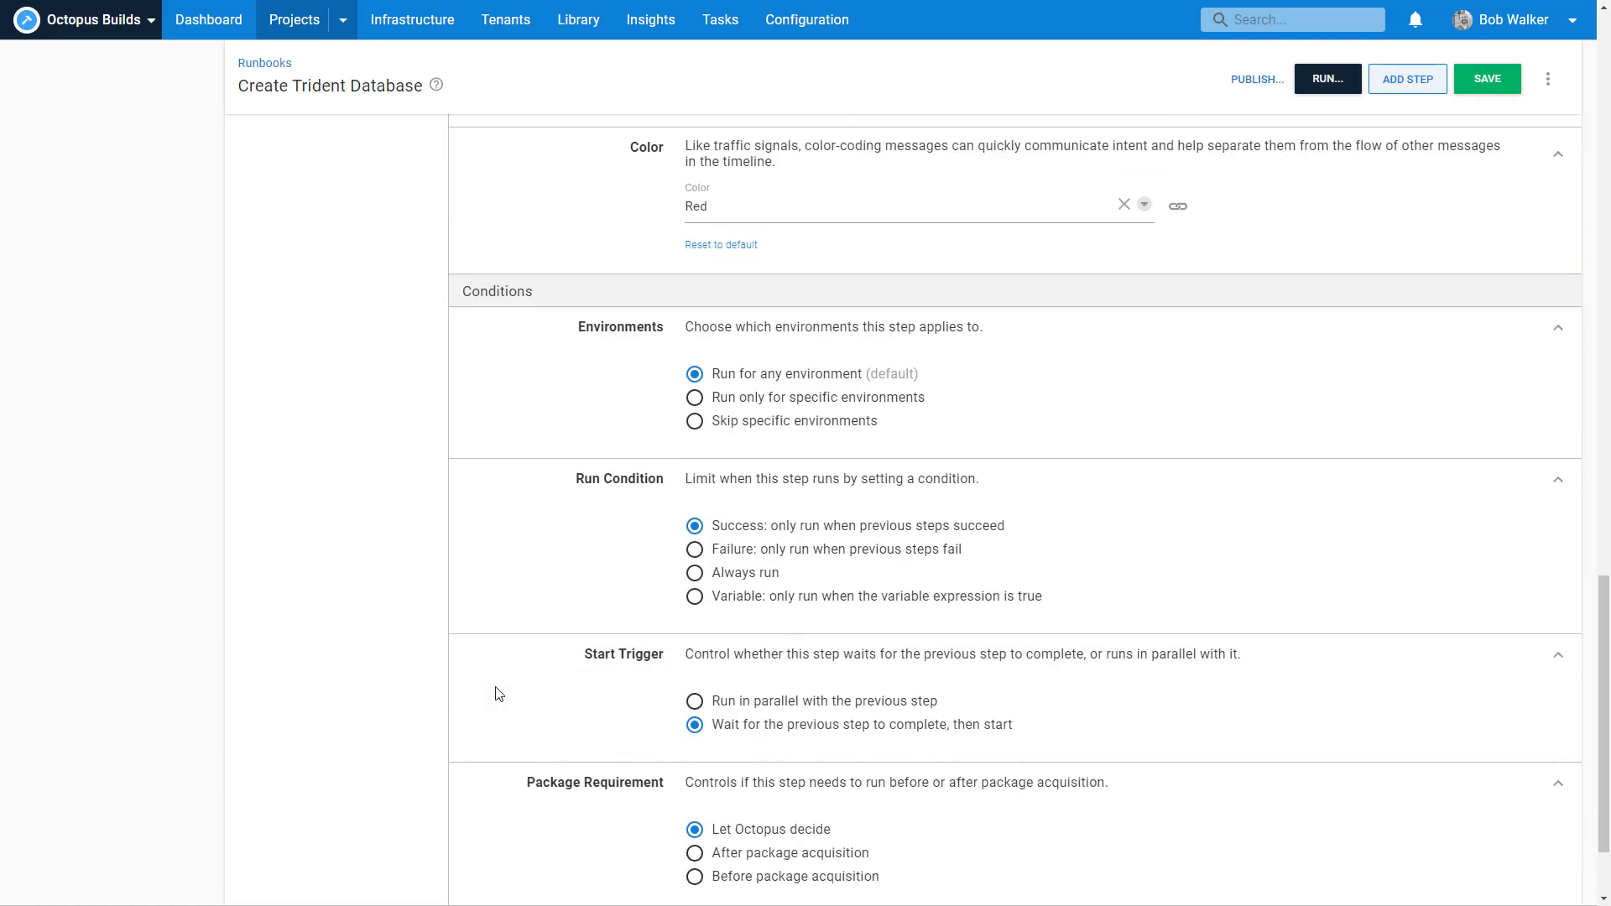
pyautogui.click(694, 549)
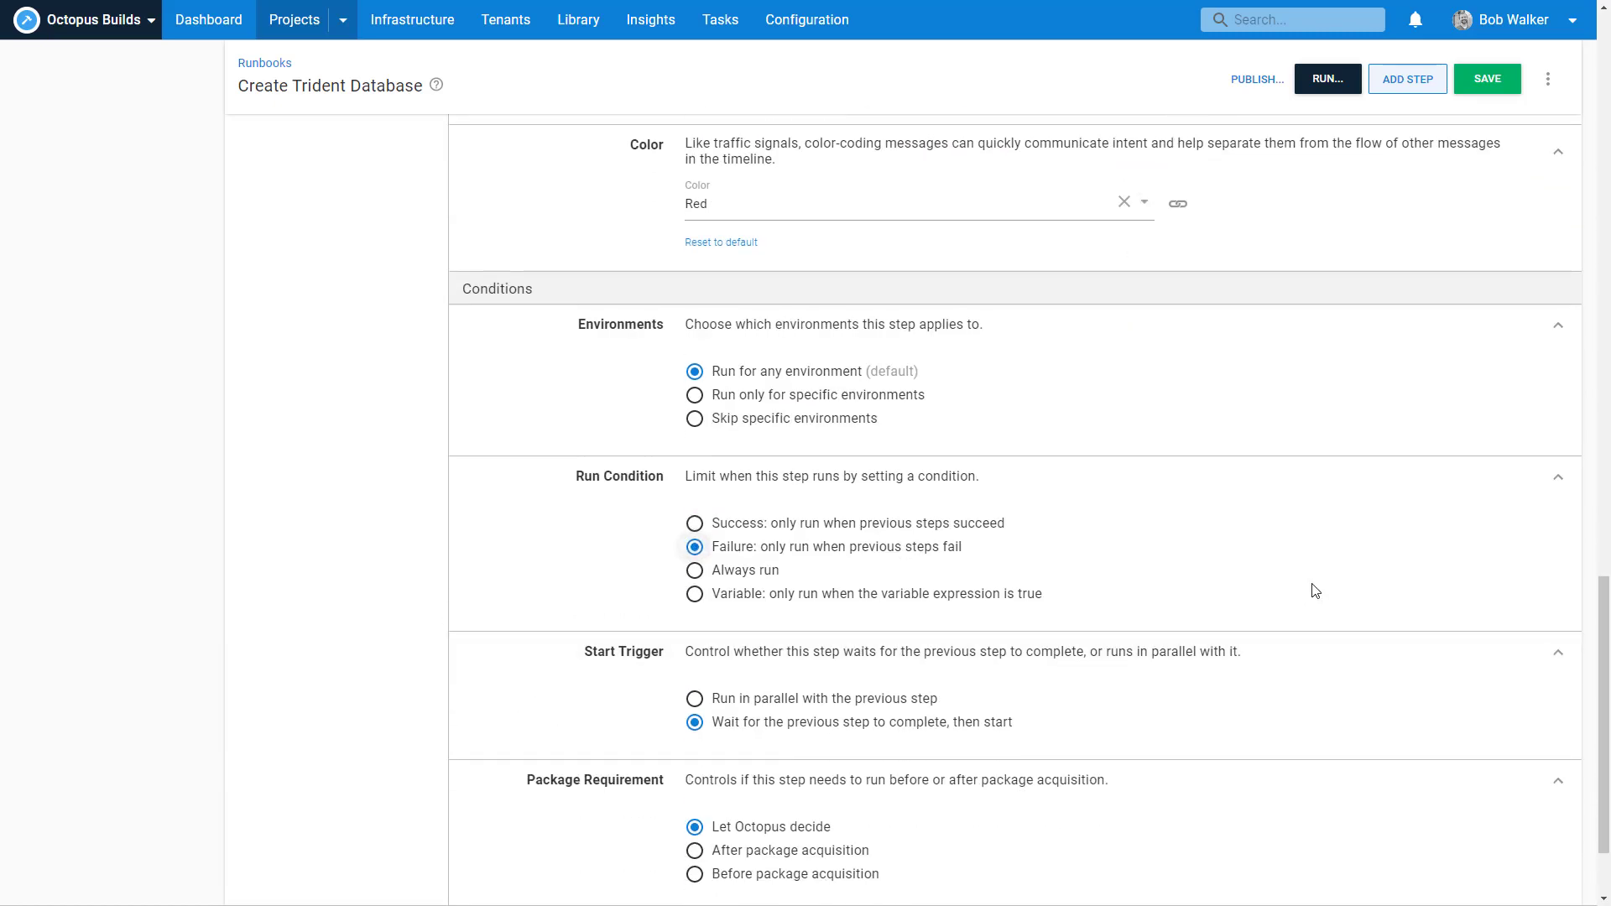
pyautogui.scroll(18, 1315, 591)
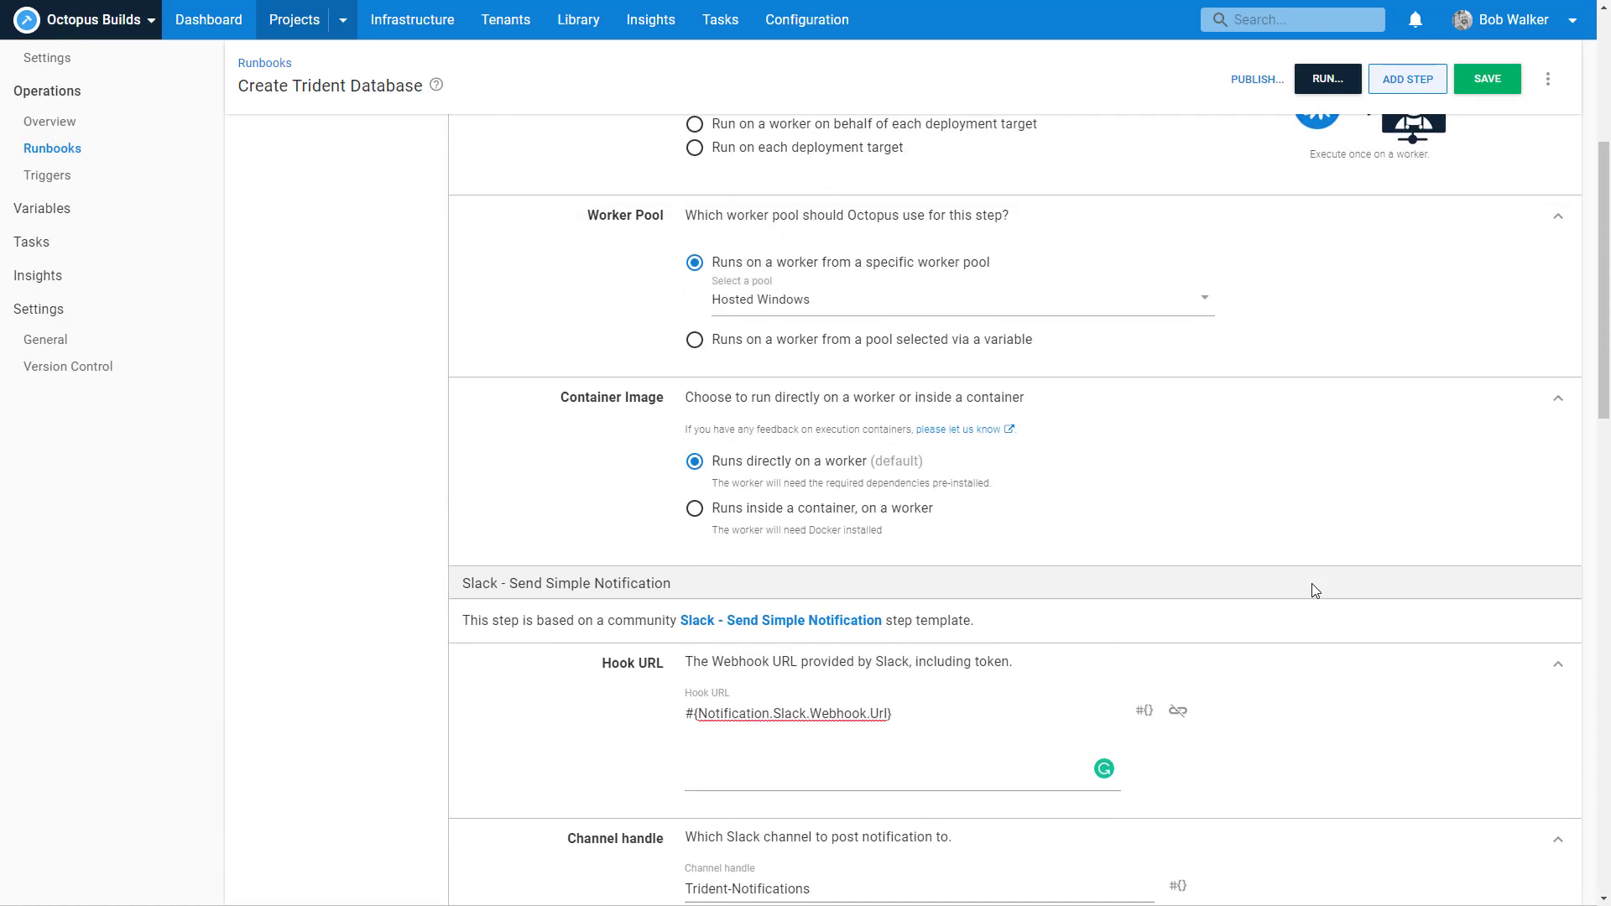
# - Rename the Slack notification step to "Notify when database creation fails" and save the runbook process
pyautogui.scroll(5, 1314, 591)
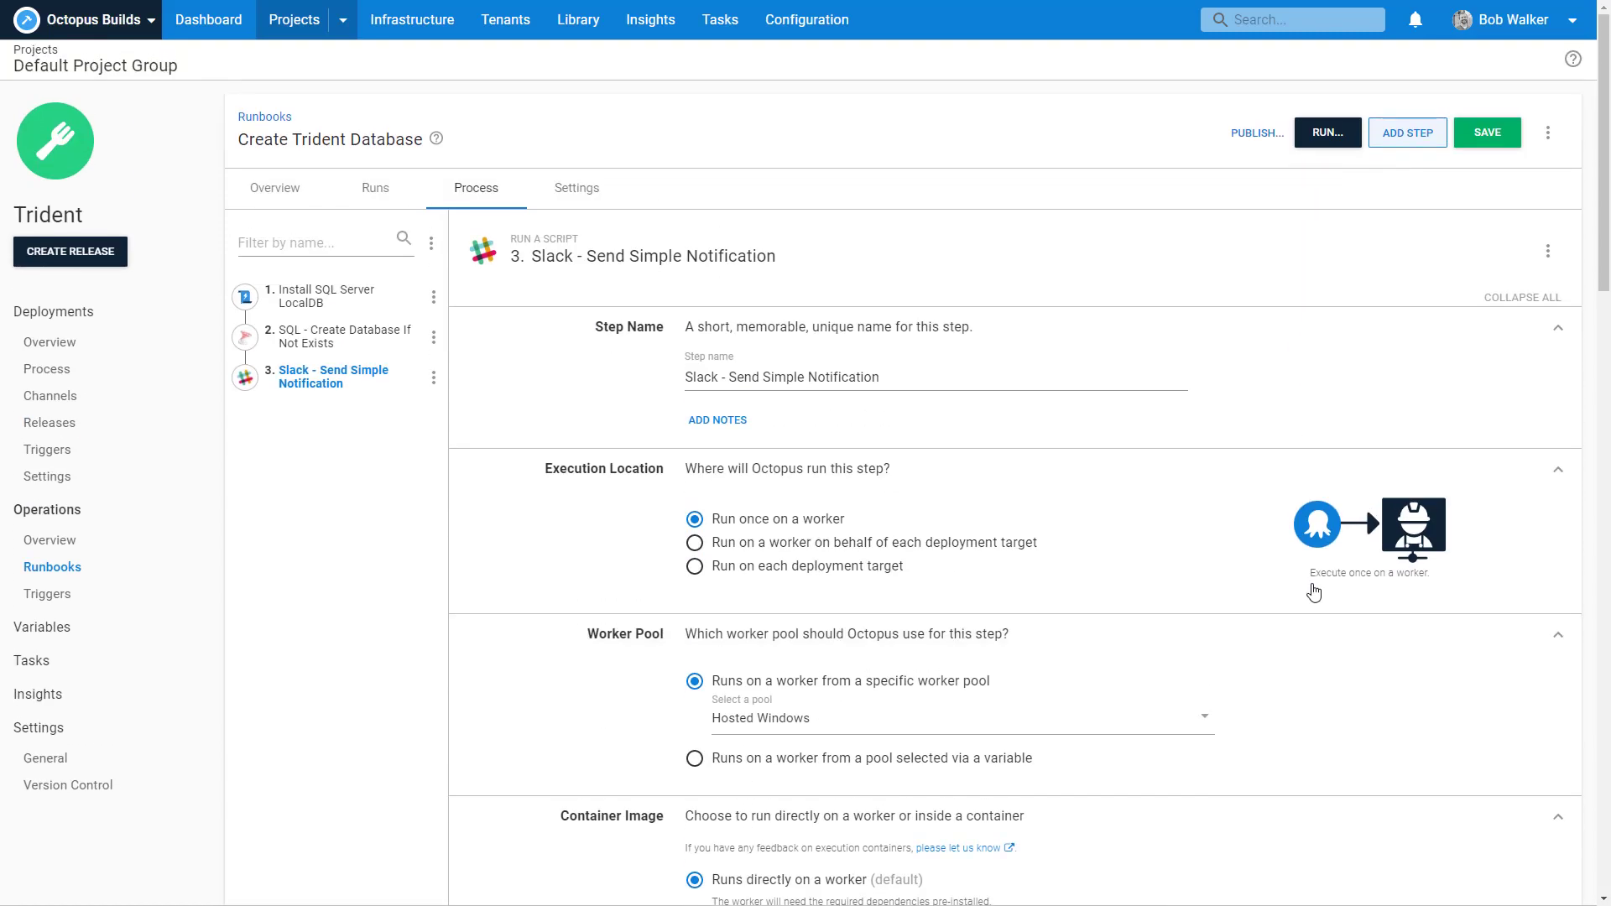
pyautogui.scroll(-9, 1314, 592)
pyautogui.scroll(9, 1314, 587)
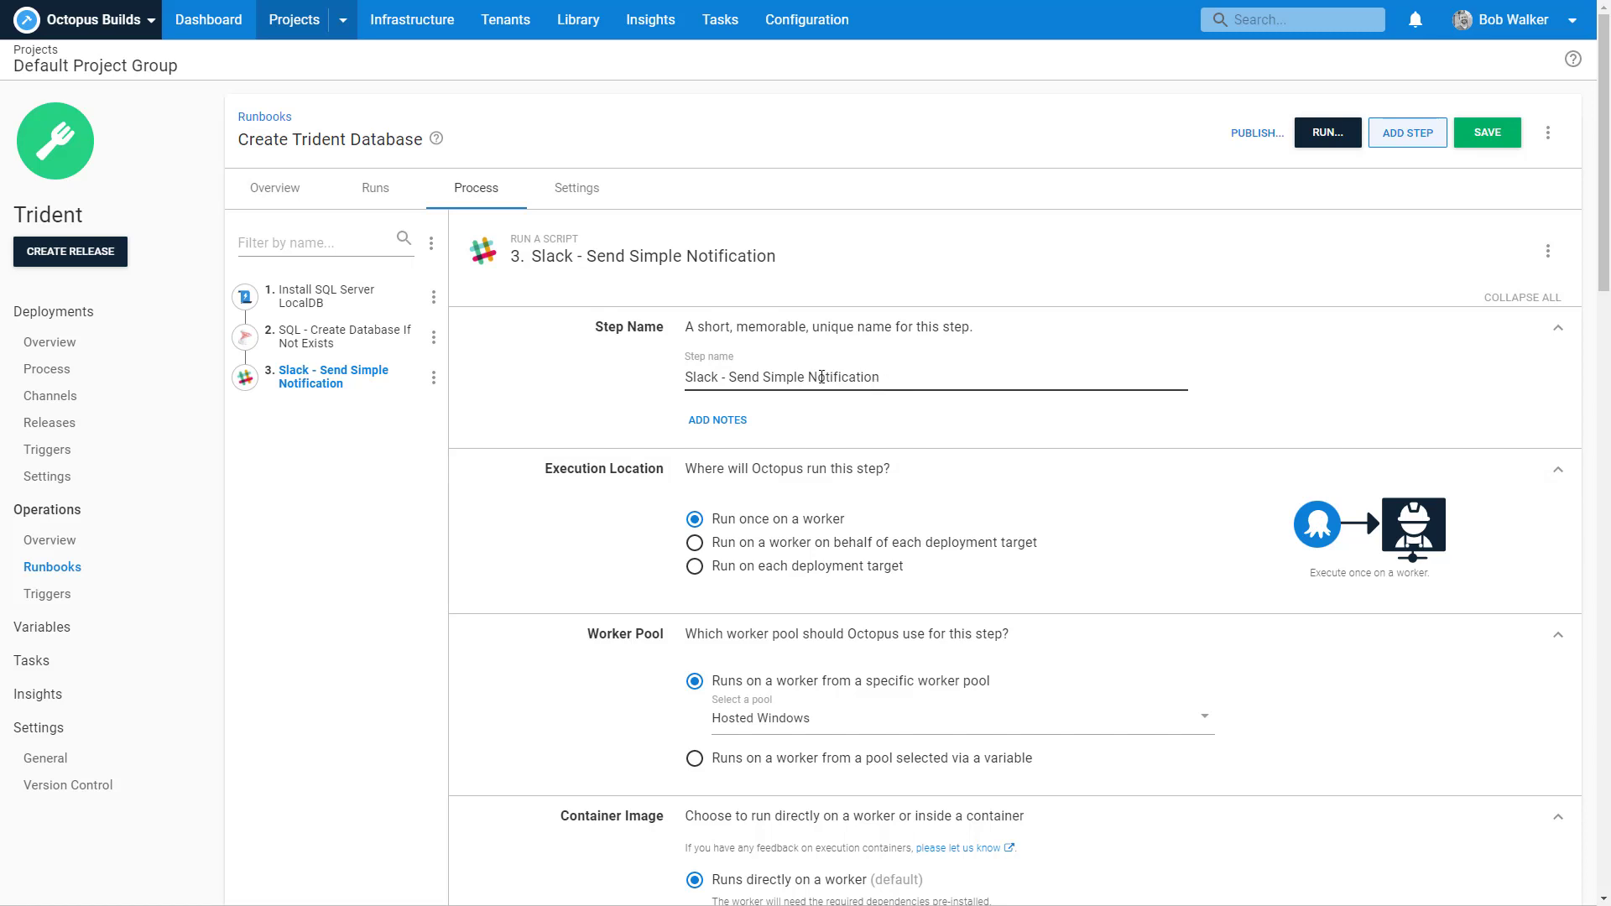
pyautogui.tripleClick(821, 377)
pyautogui.write('Notific')
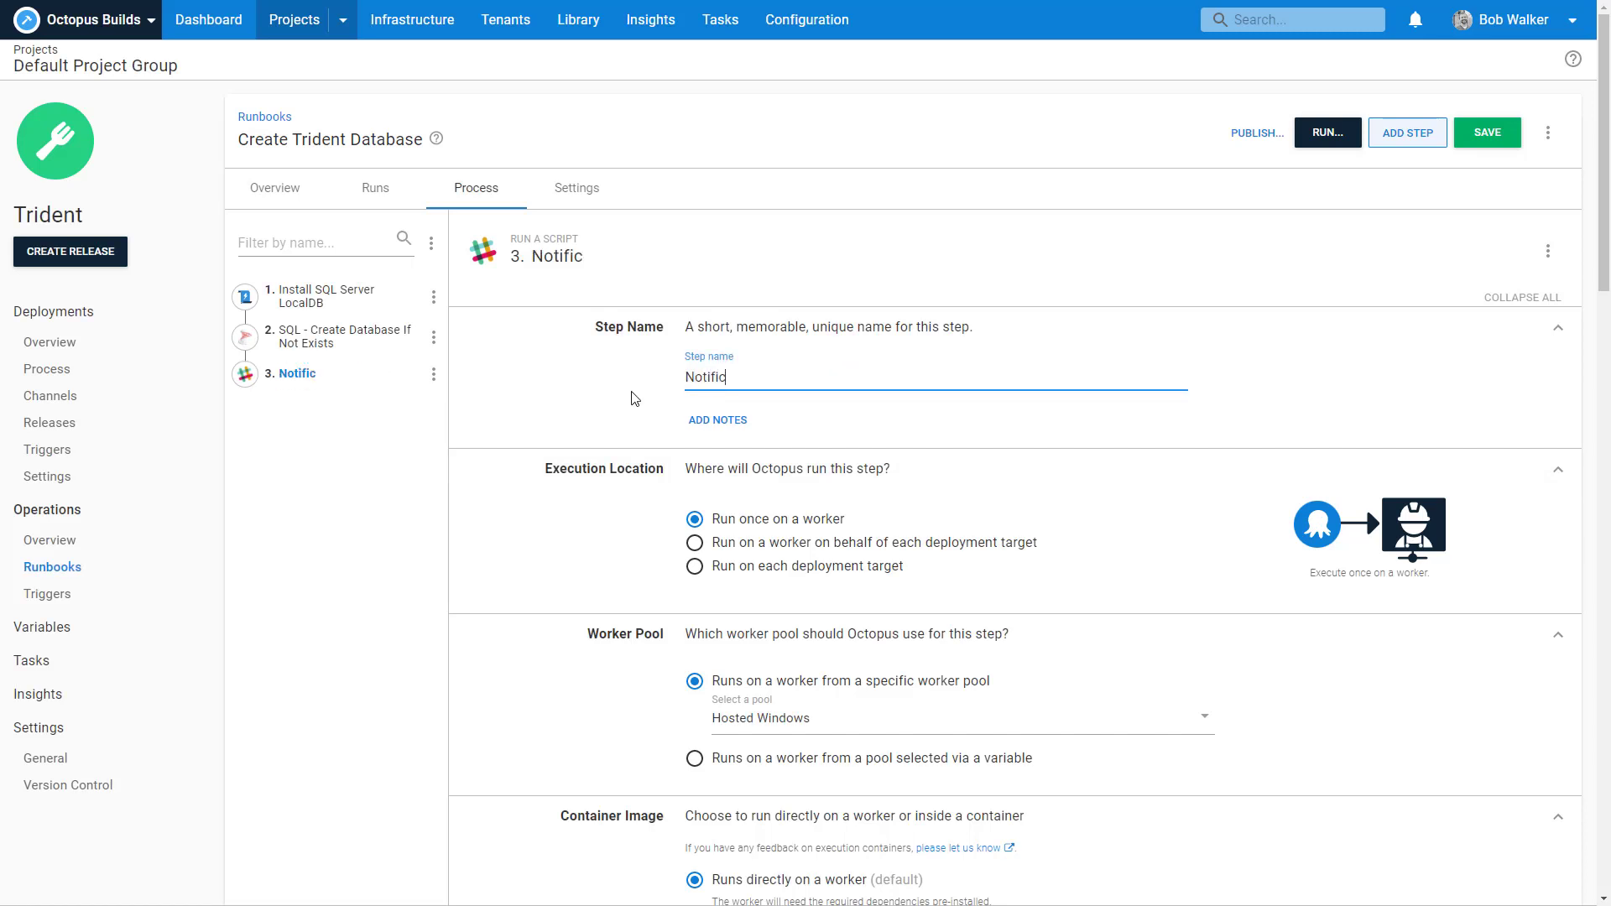
pyautogui.press('BackSpace')
pyautogui.write('y')
pyautogui.press('BackSpace')
pyautogui.press('BackSpace')
pyautogui.write('y when install fails')
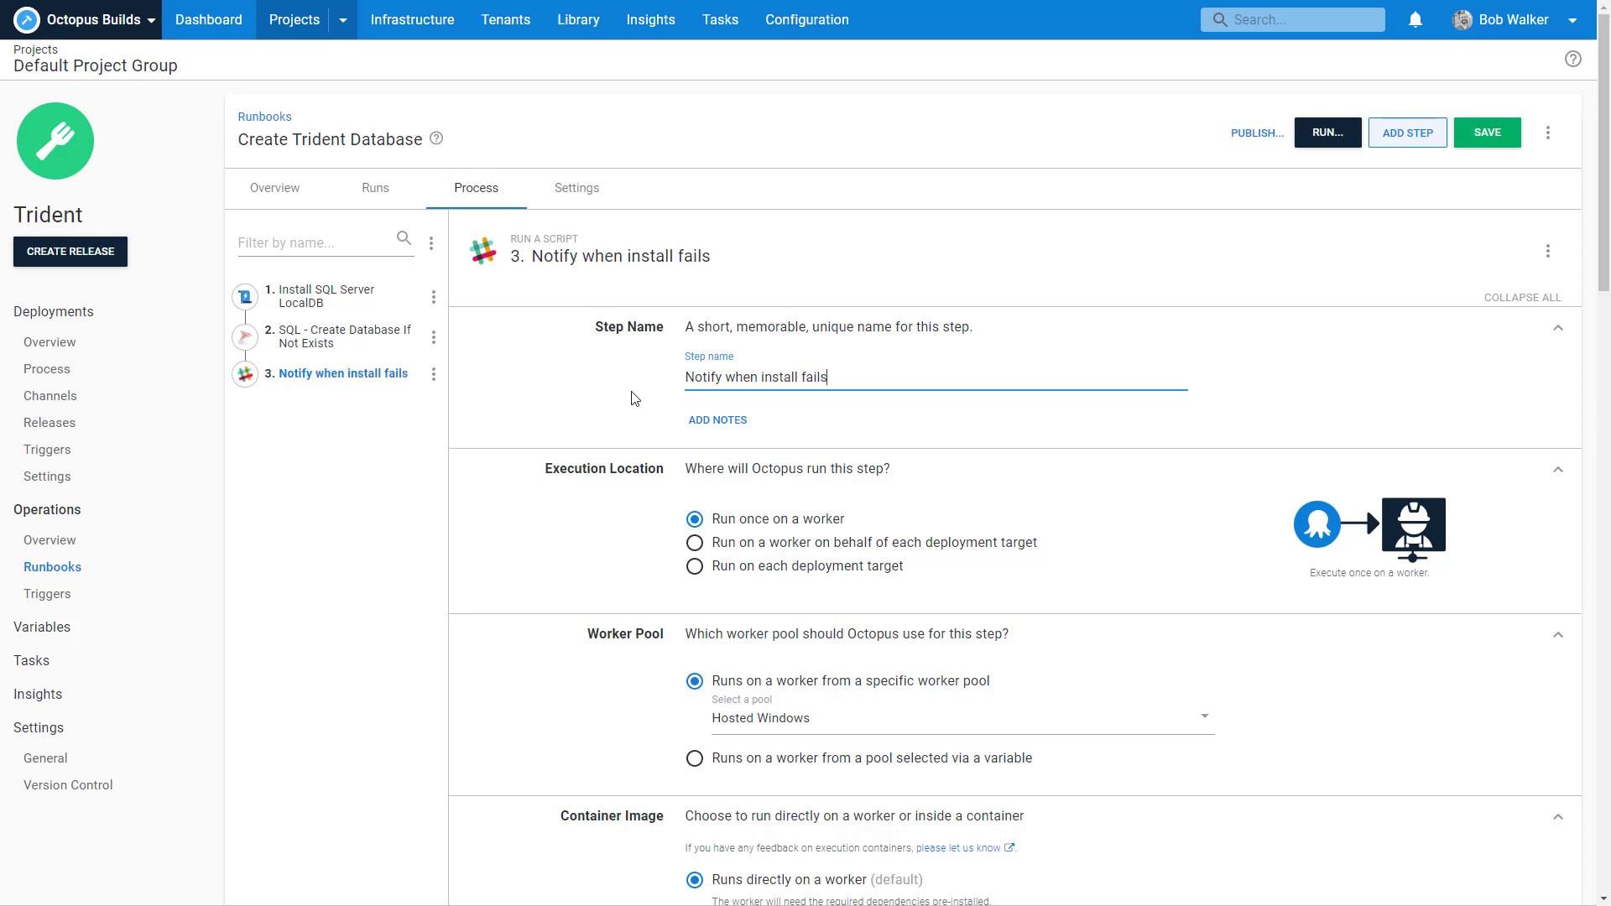
pyautogui.doubleClick(774, 377)
pyautogui.write('database creation')
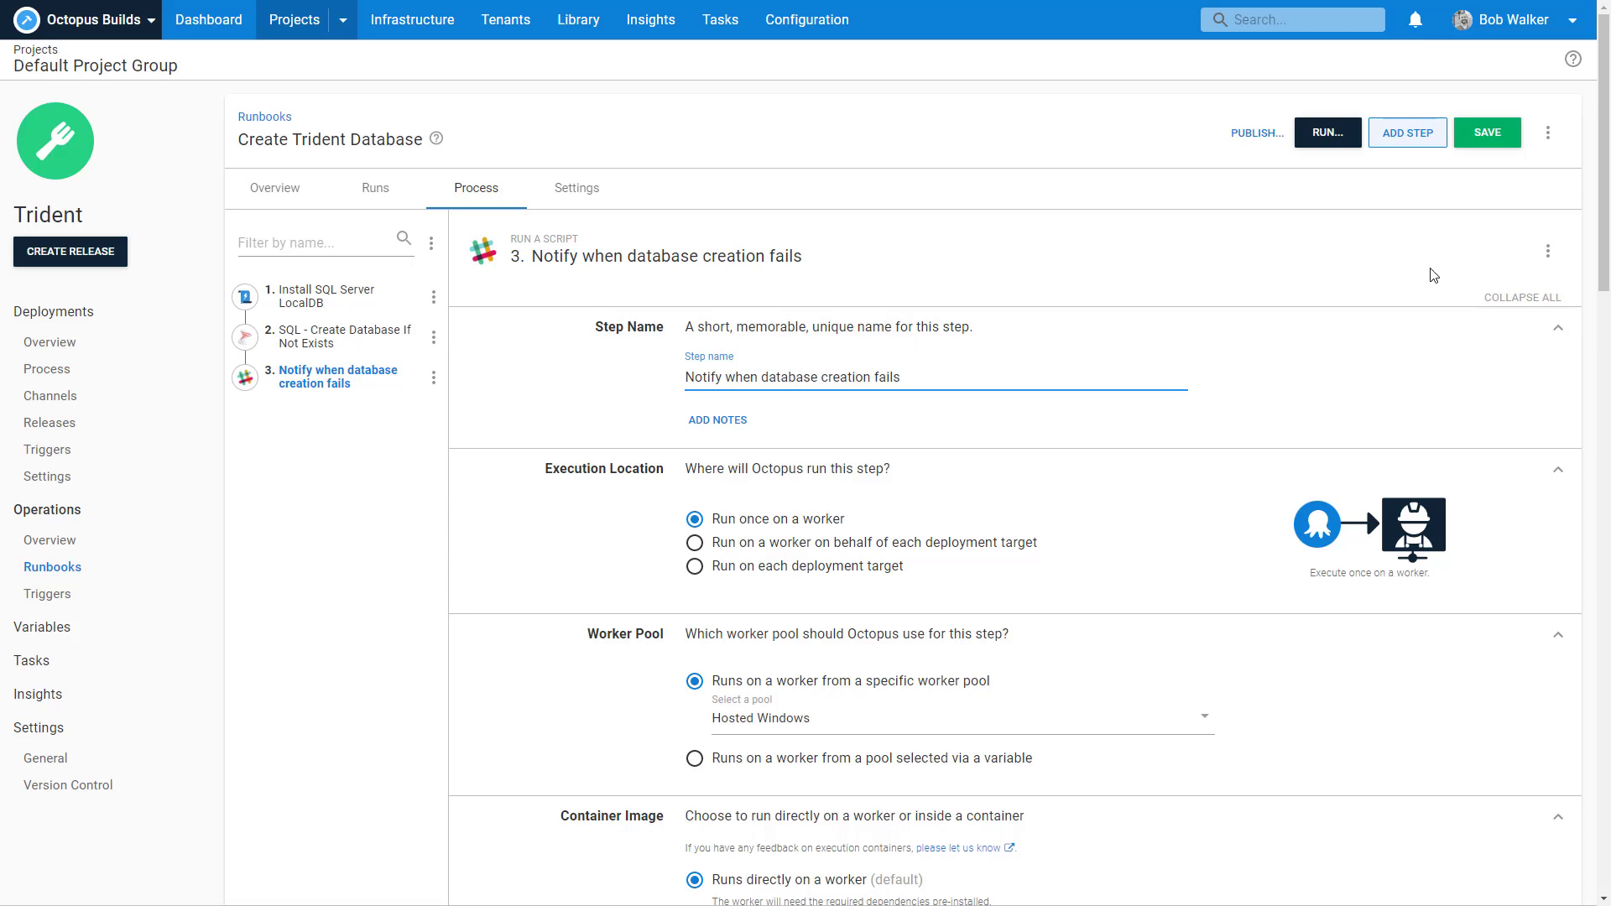
pyautogui.click(1491, 140)
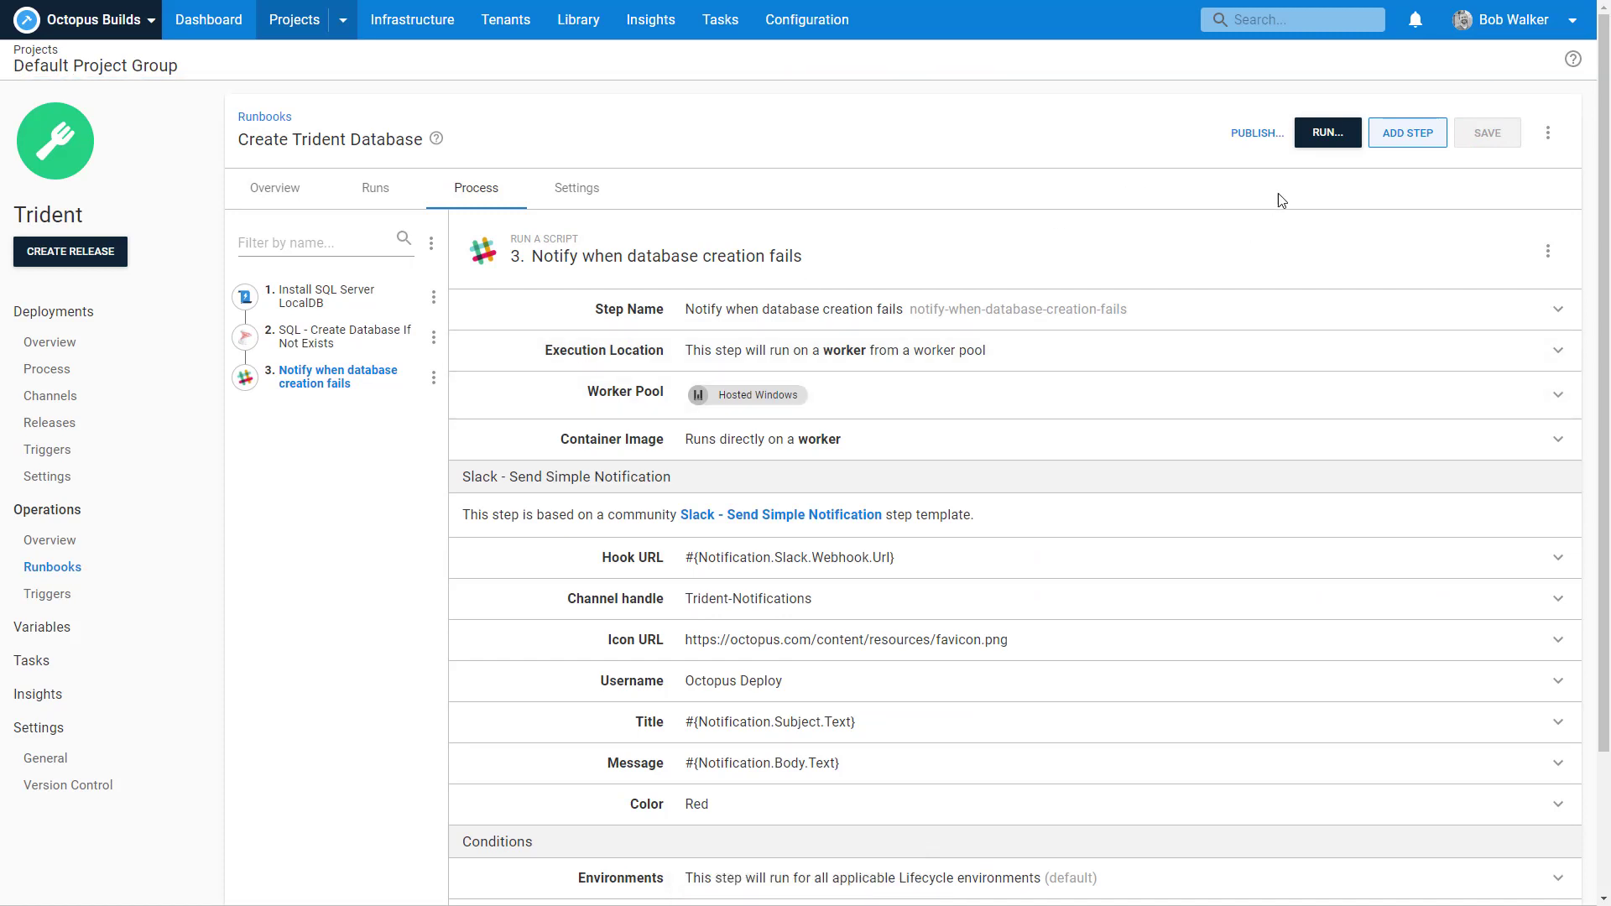
# - Run the Create Trident Database runbook on the Development environment
pyautogui.click(1326, 134)
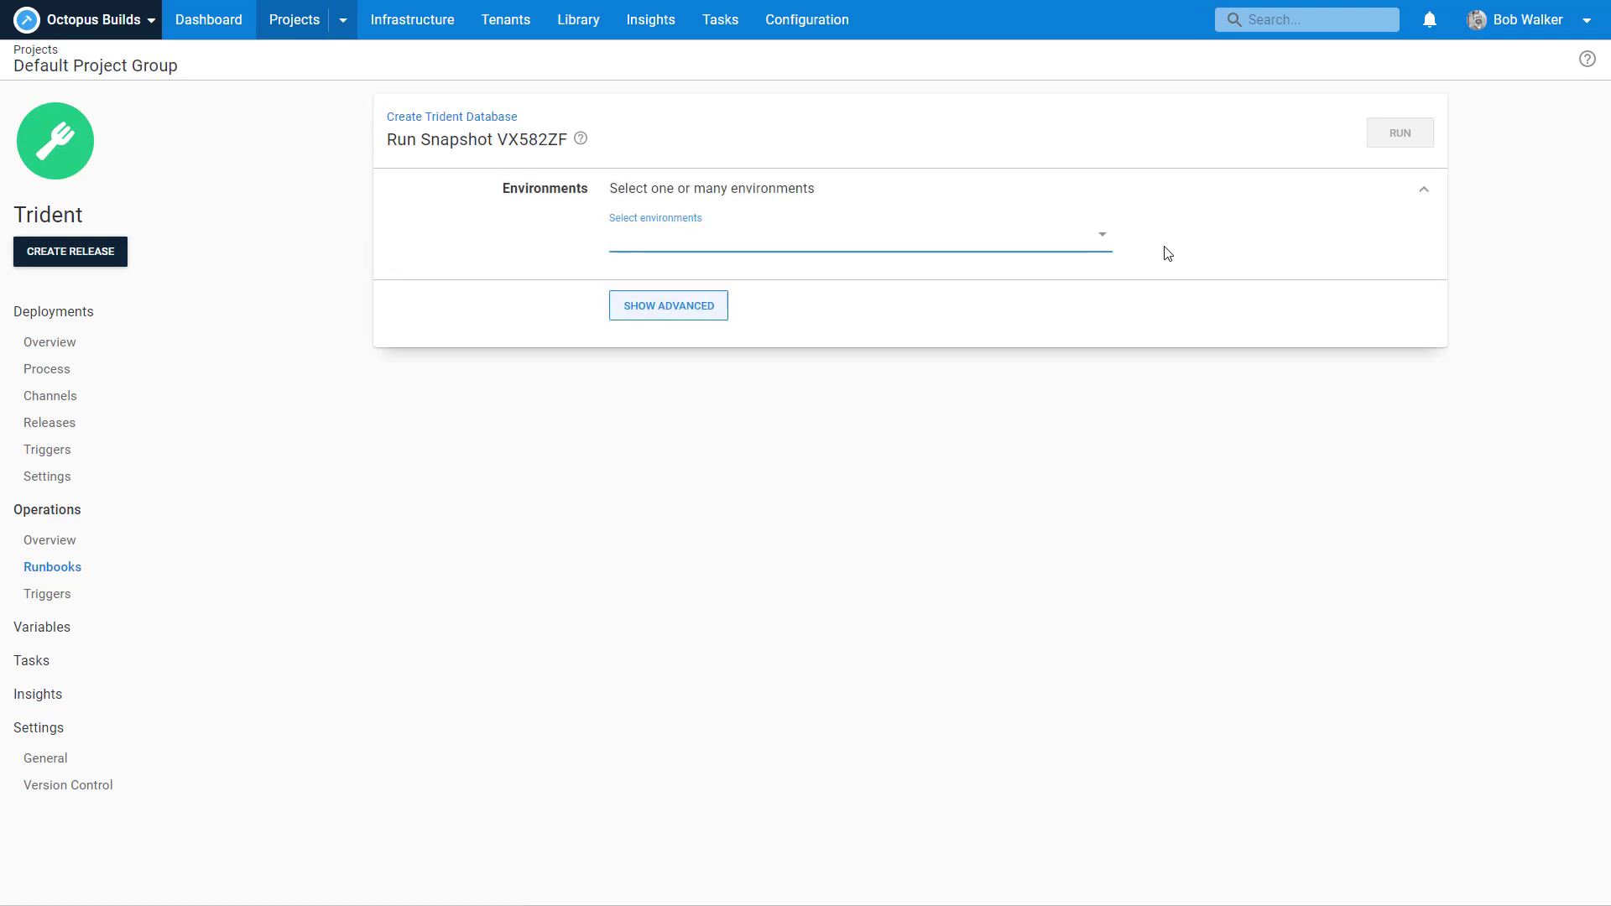
pyautogui.click(1029, 240)
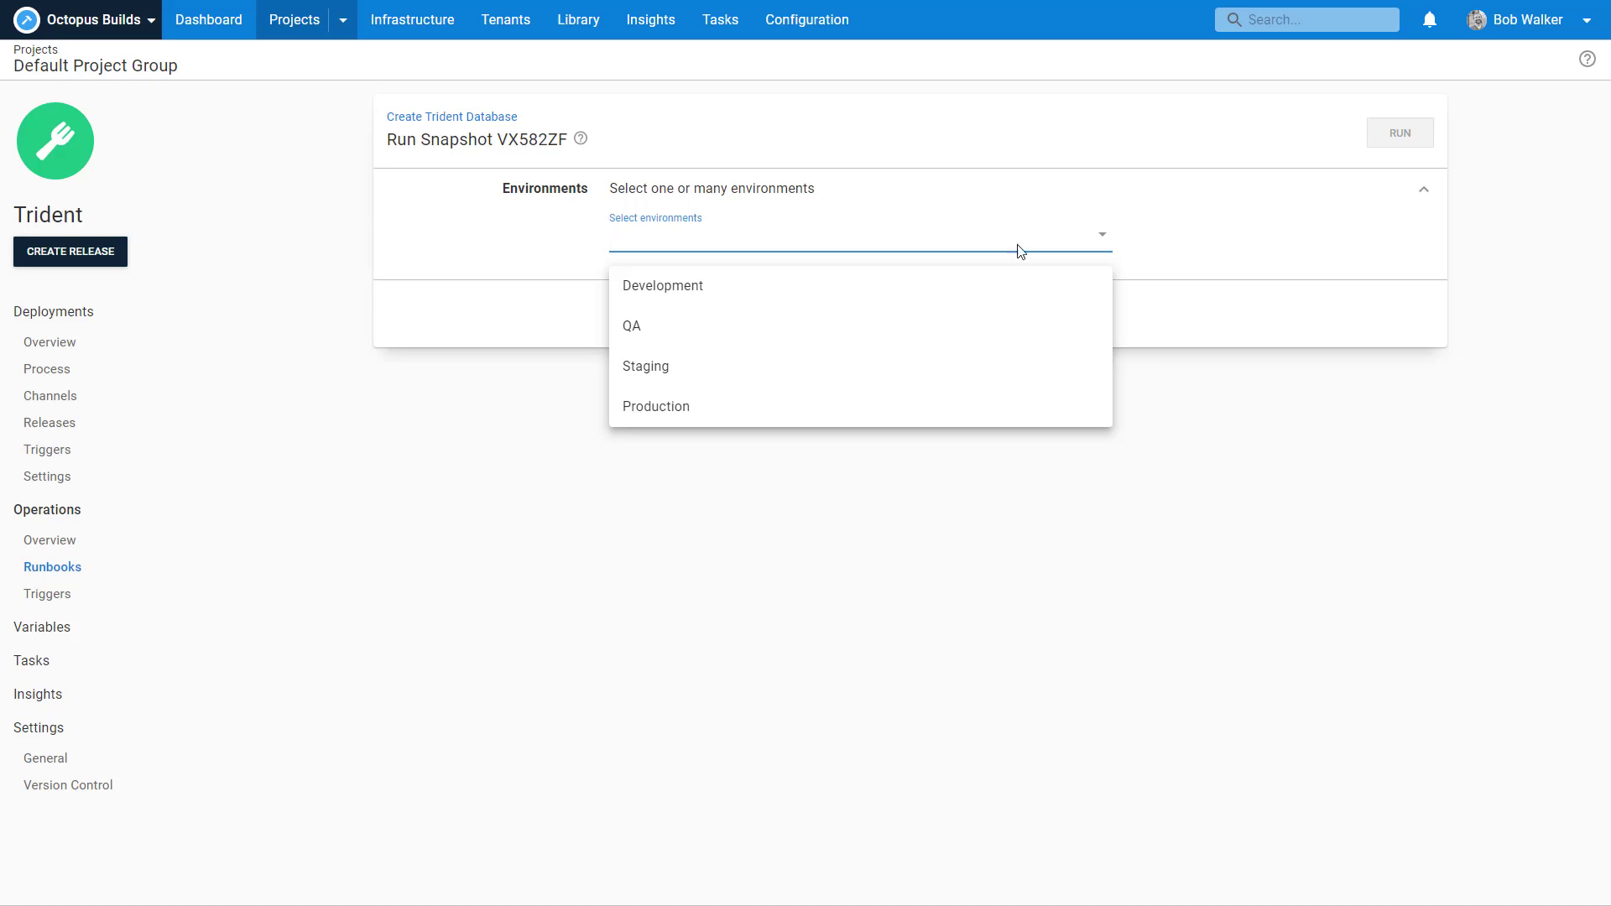
pyautogui.click(1008, 293)
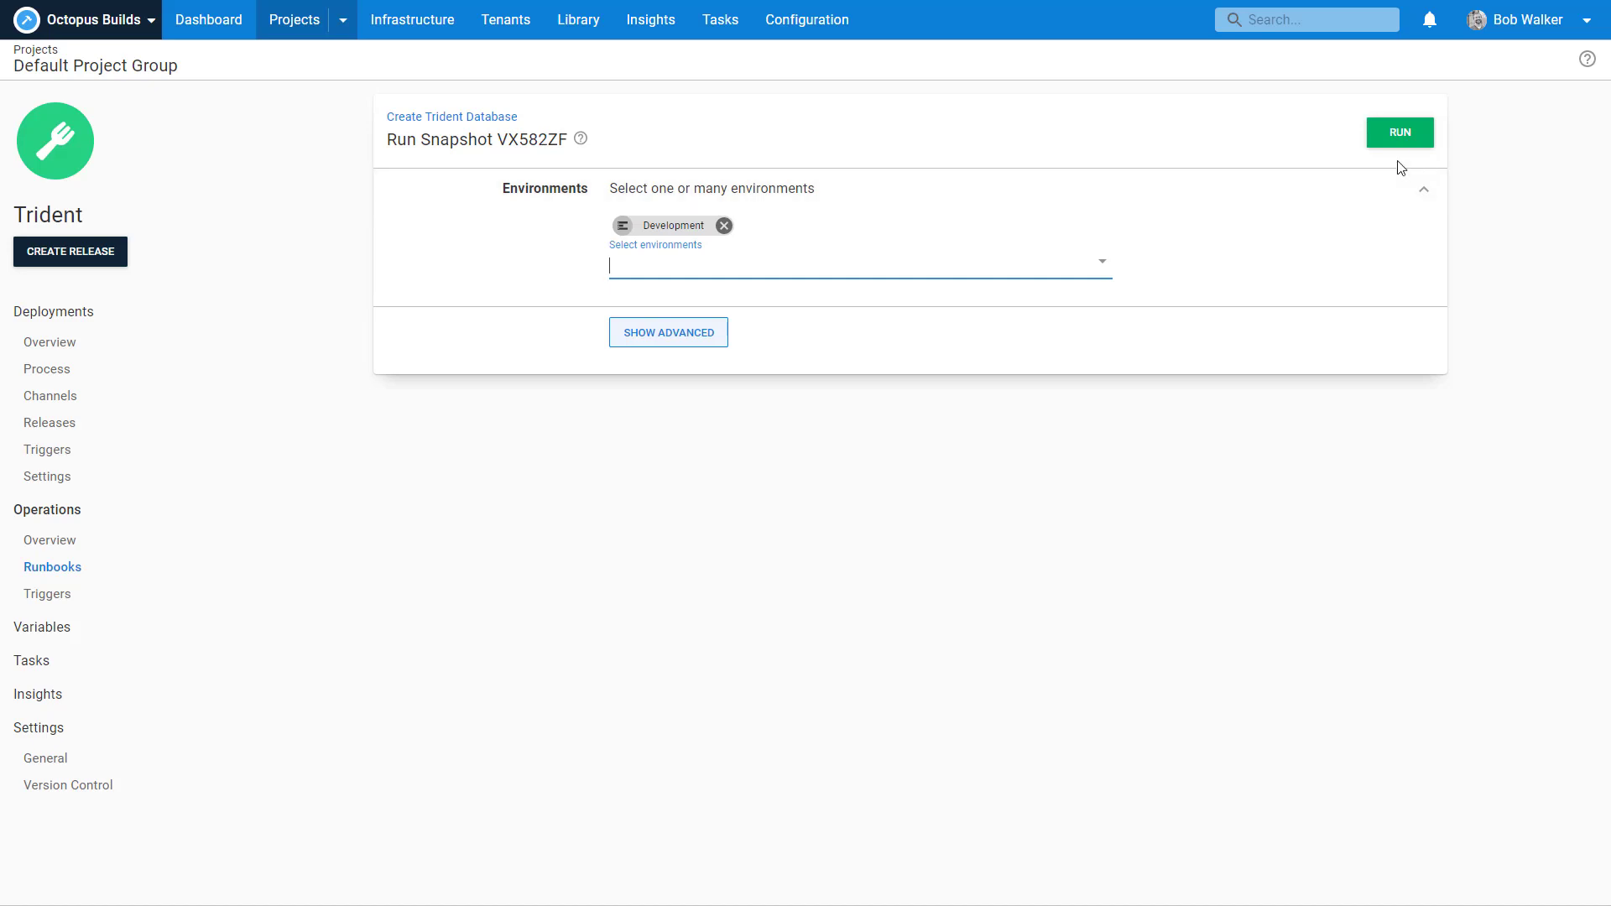
pyautogui.click(1401, 139)
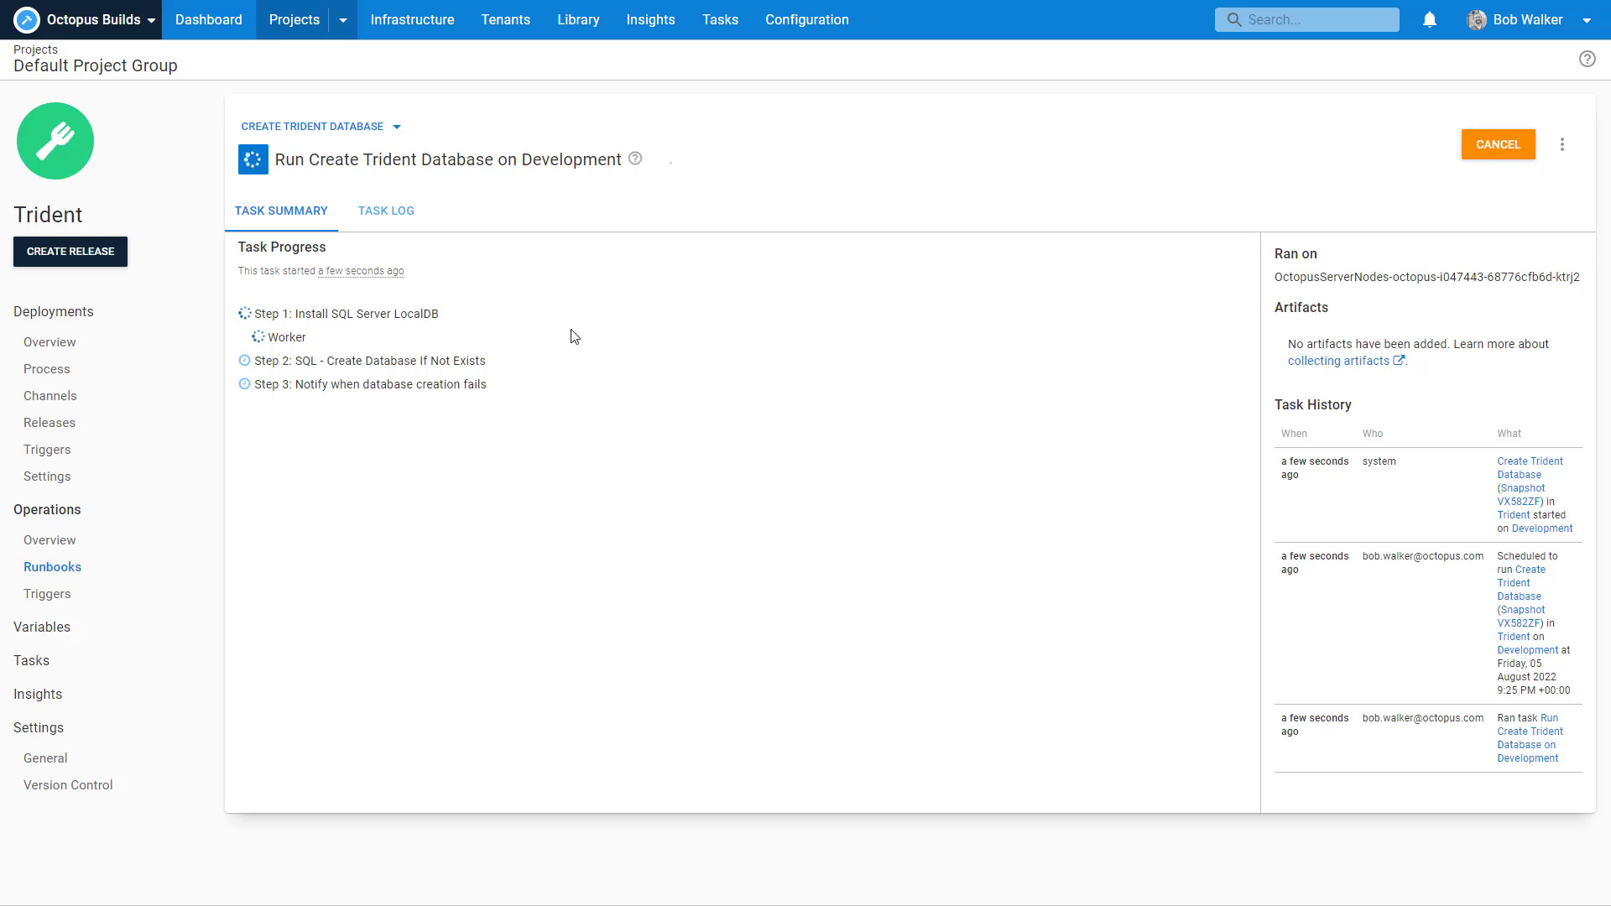
# - Check the worker's log for the Install SQL Server LocalDB step and return to the Create Trident Database runbook's overview
pyautogui.click(288, 341)
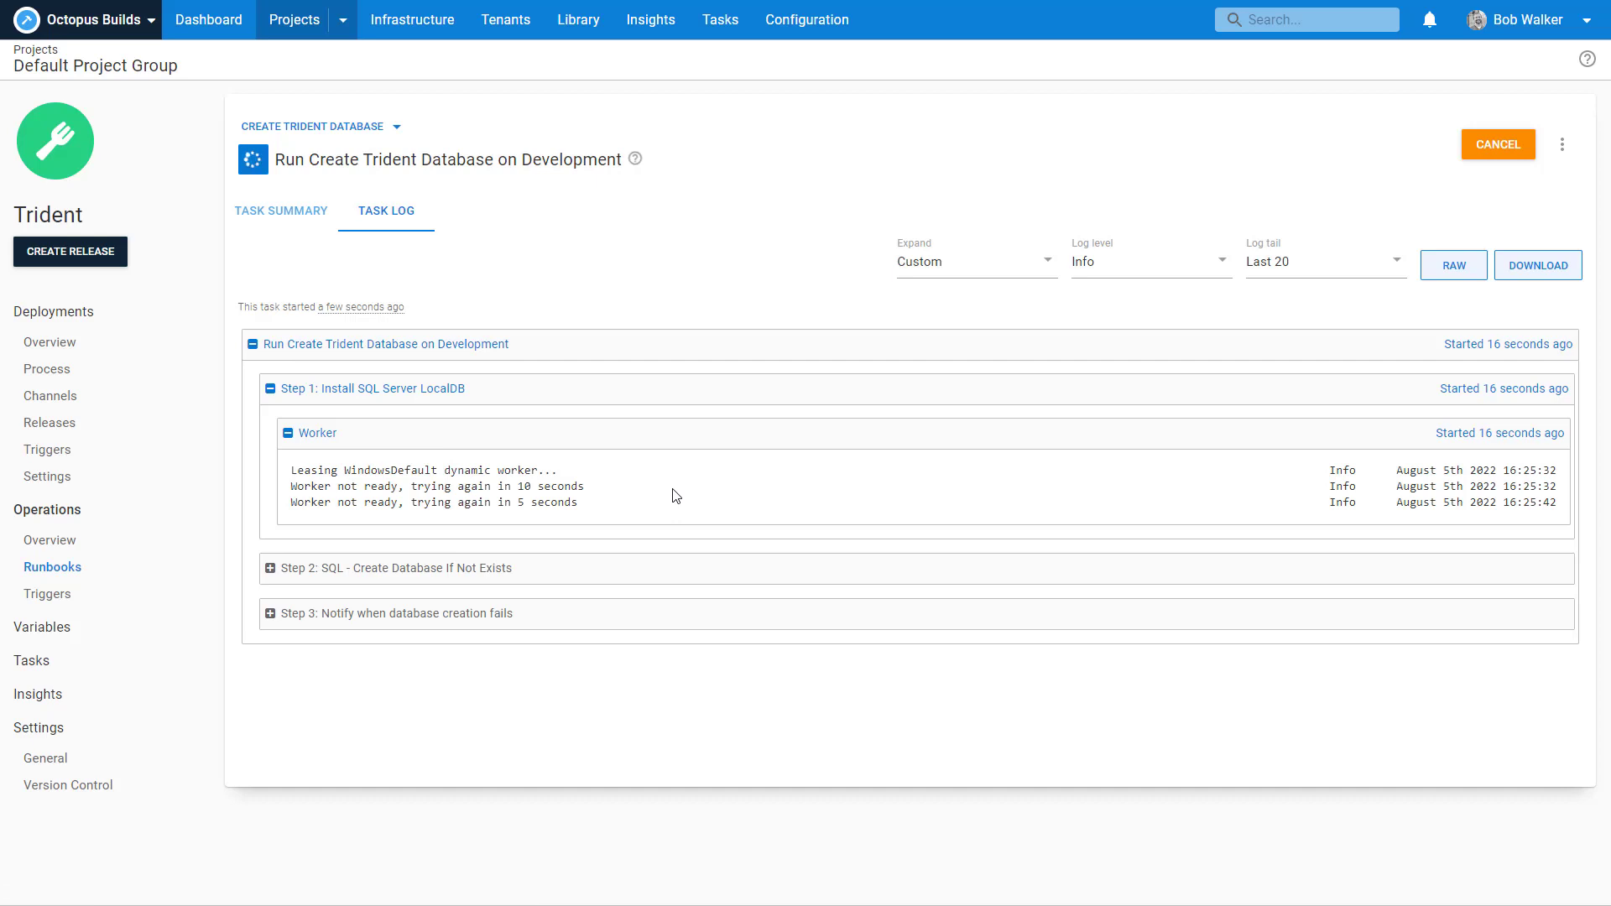
pyautogui.click(296, 220)
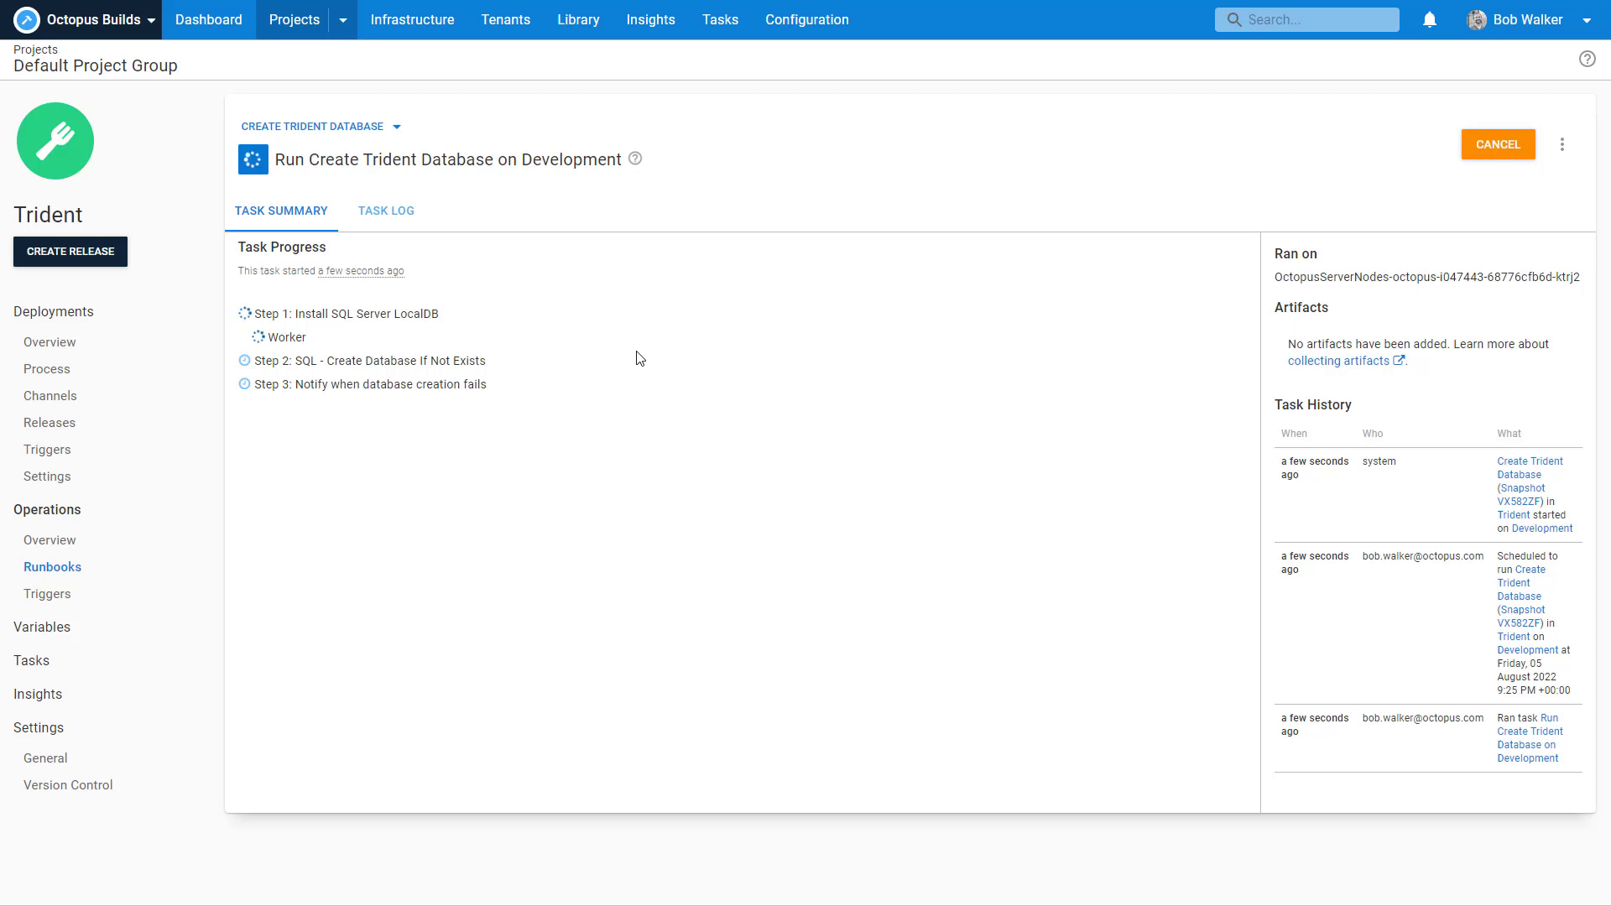
pyautogui.click(115, 575)
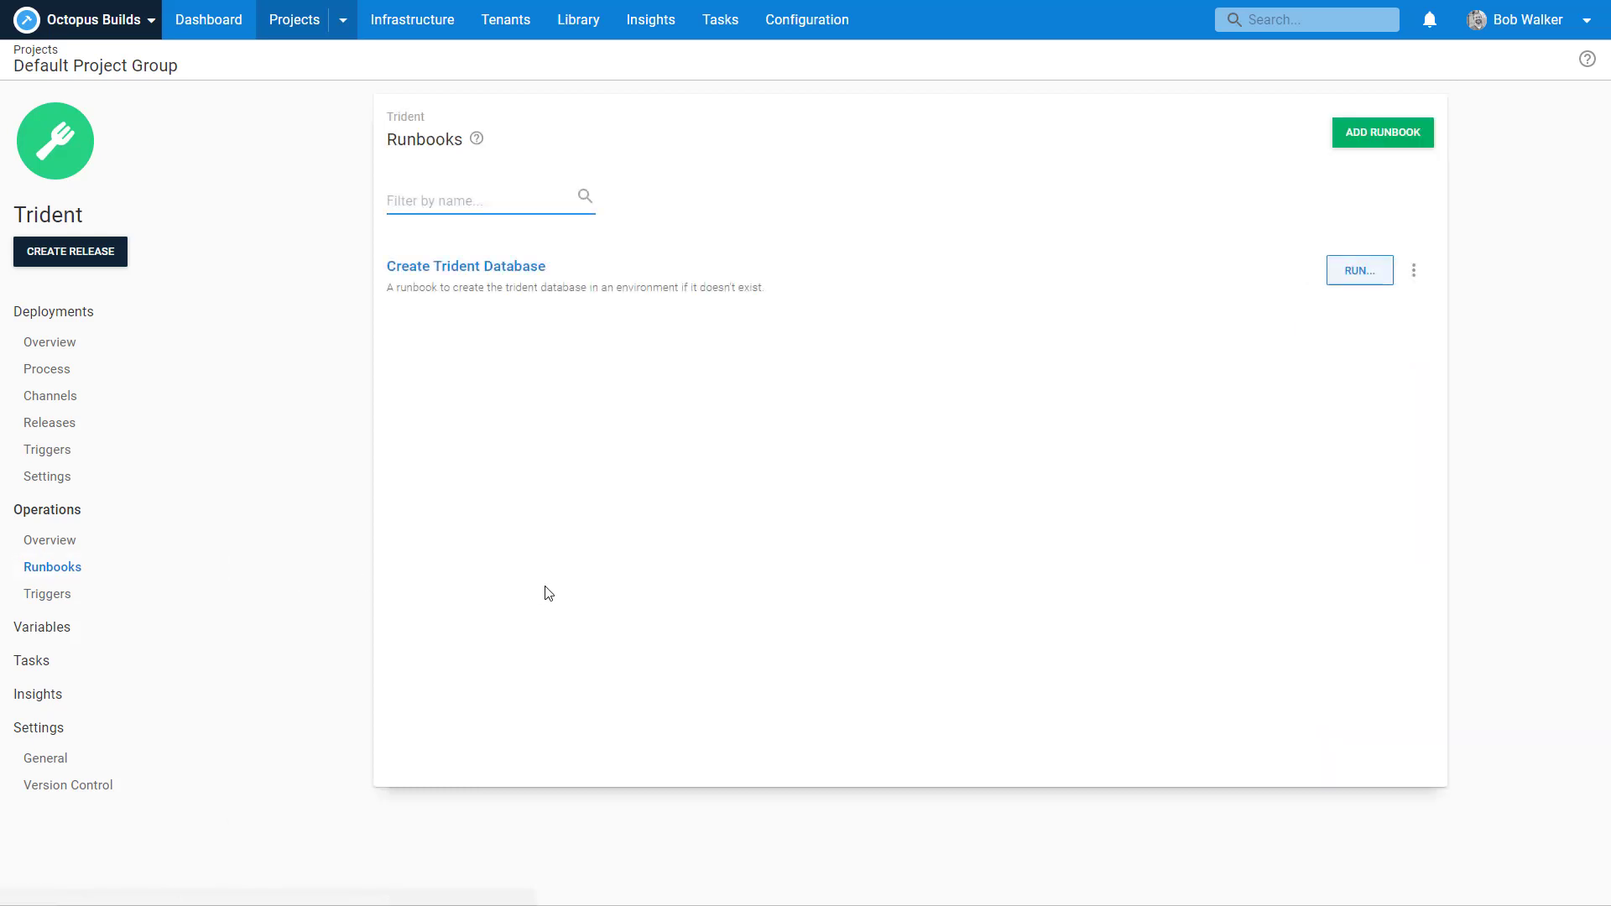
pyautogui.click(765, 275)
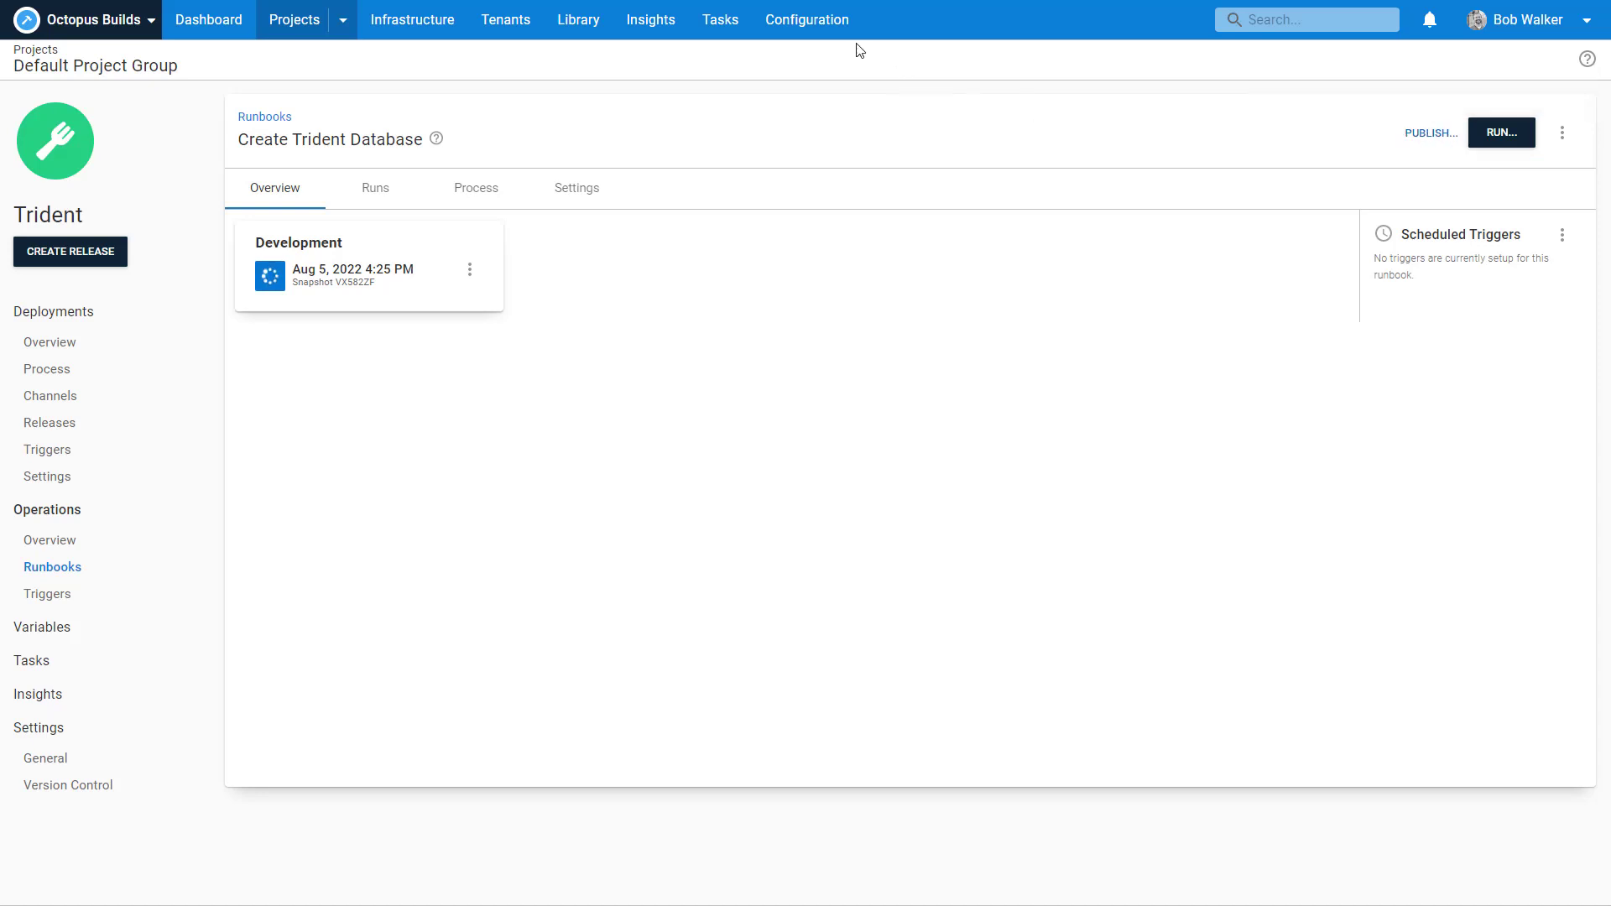
# - Review the list of user roles in the configuration area, including the runbook consumer and runbook producer roles
pyautogui.click(826, 38)
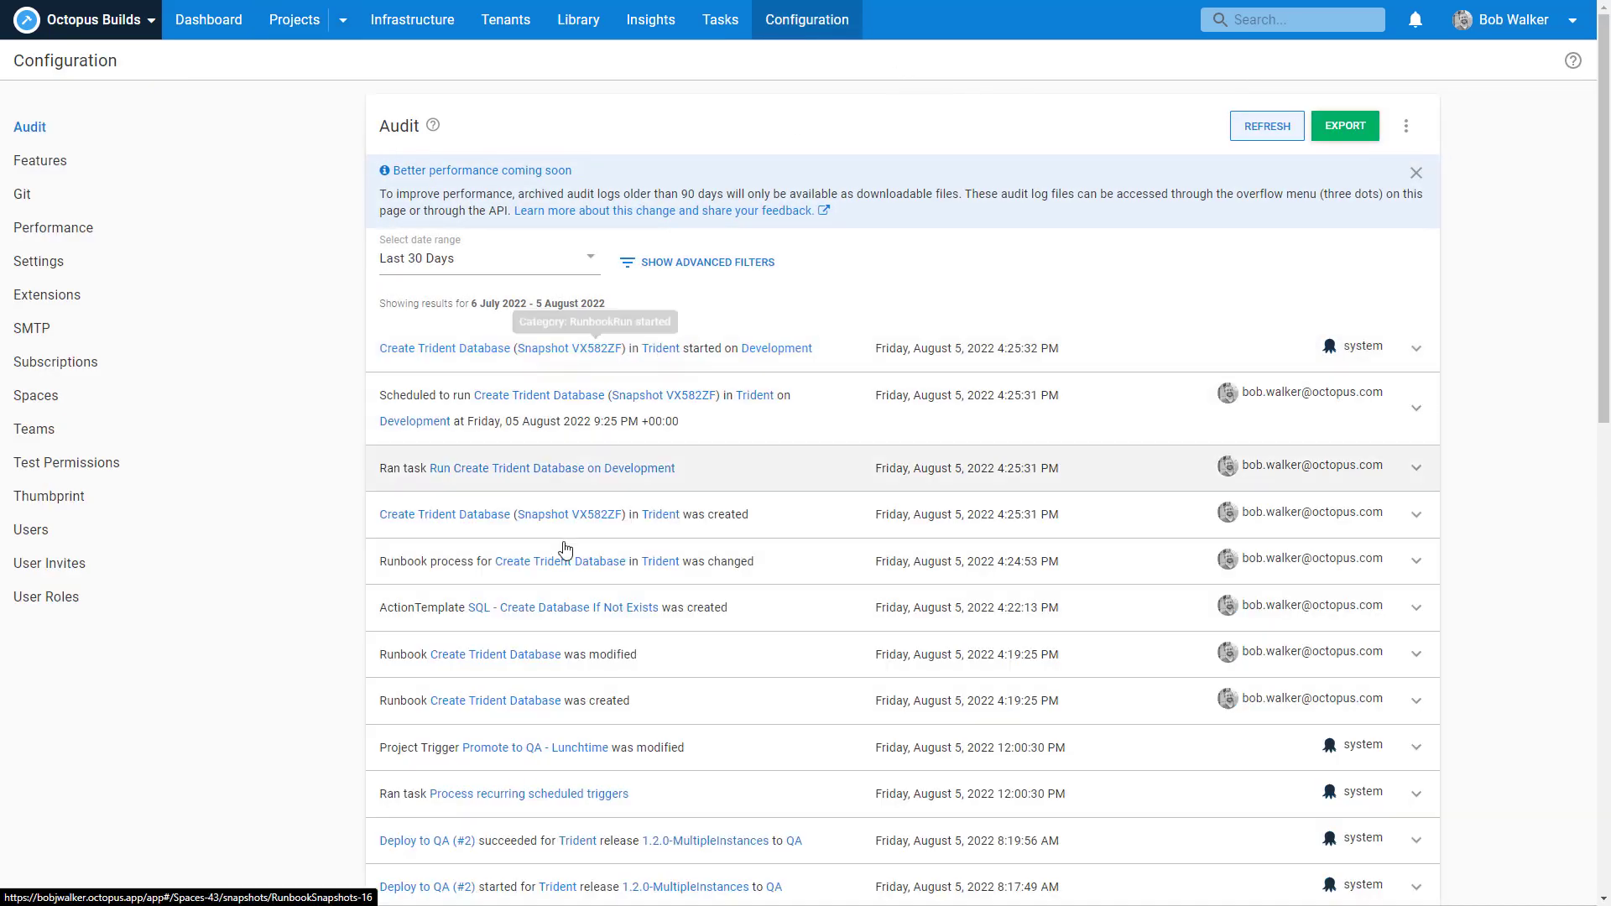
pyautogui.click(46, 597)
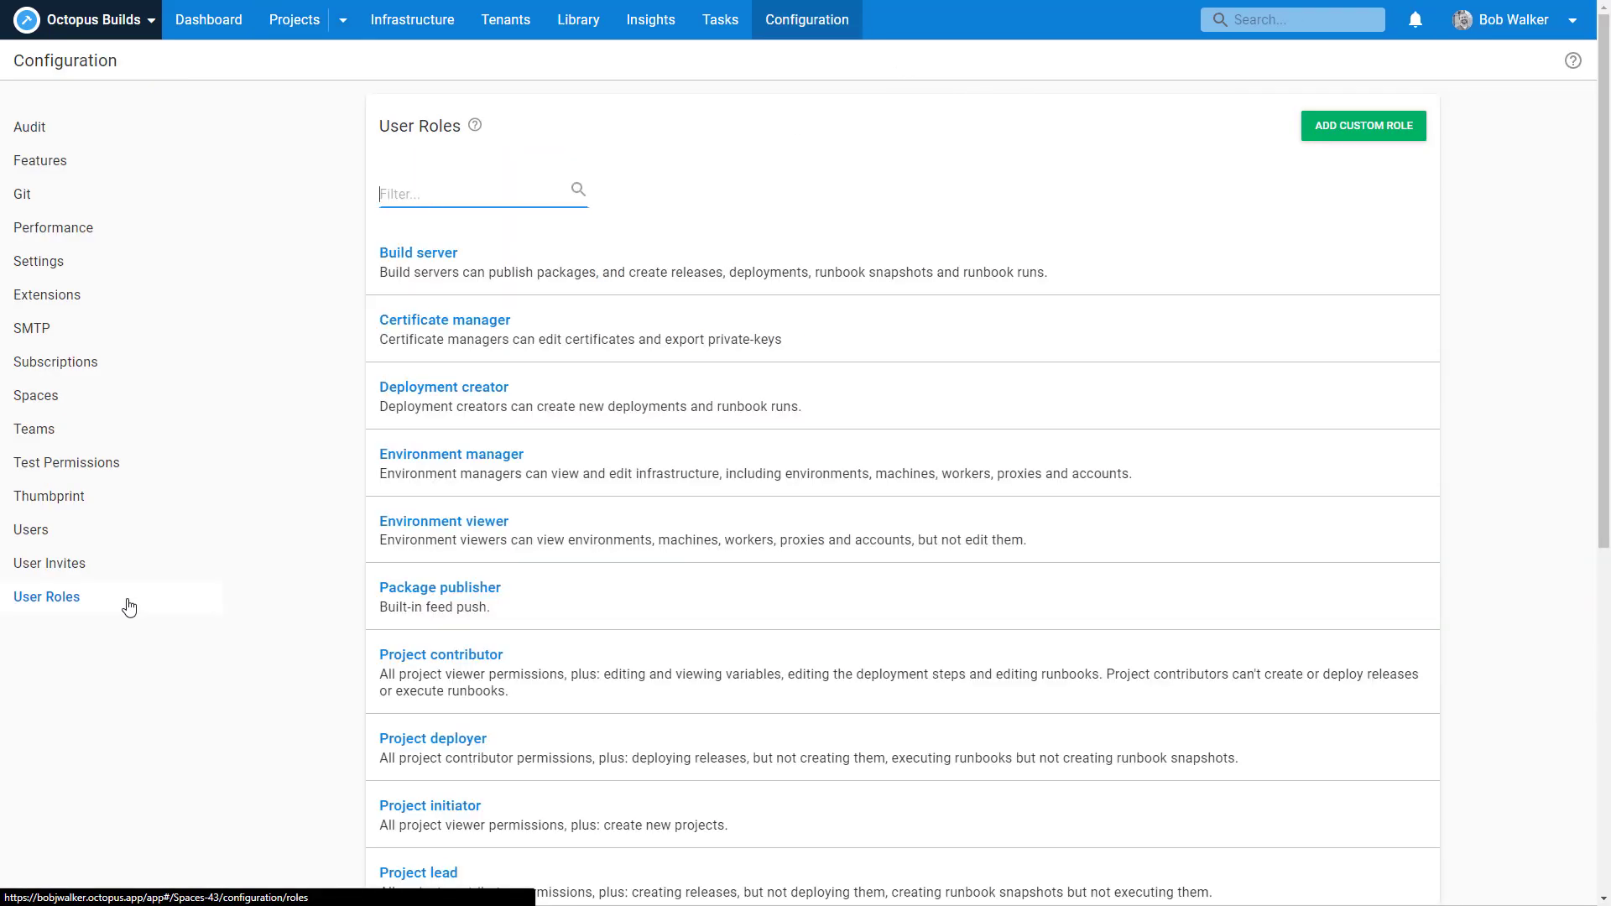
pyautogui.scroll(-7, 723, 576)
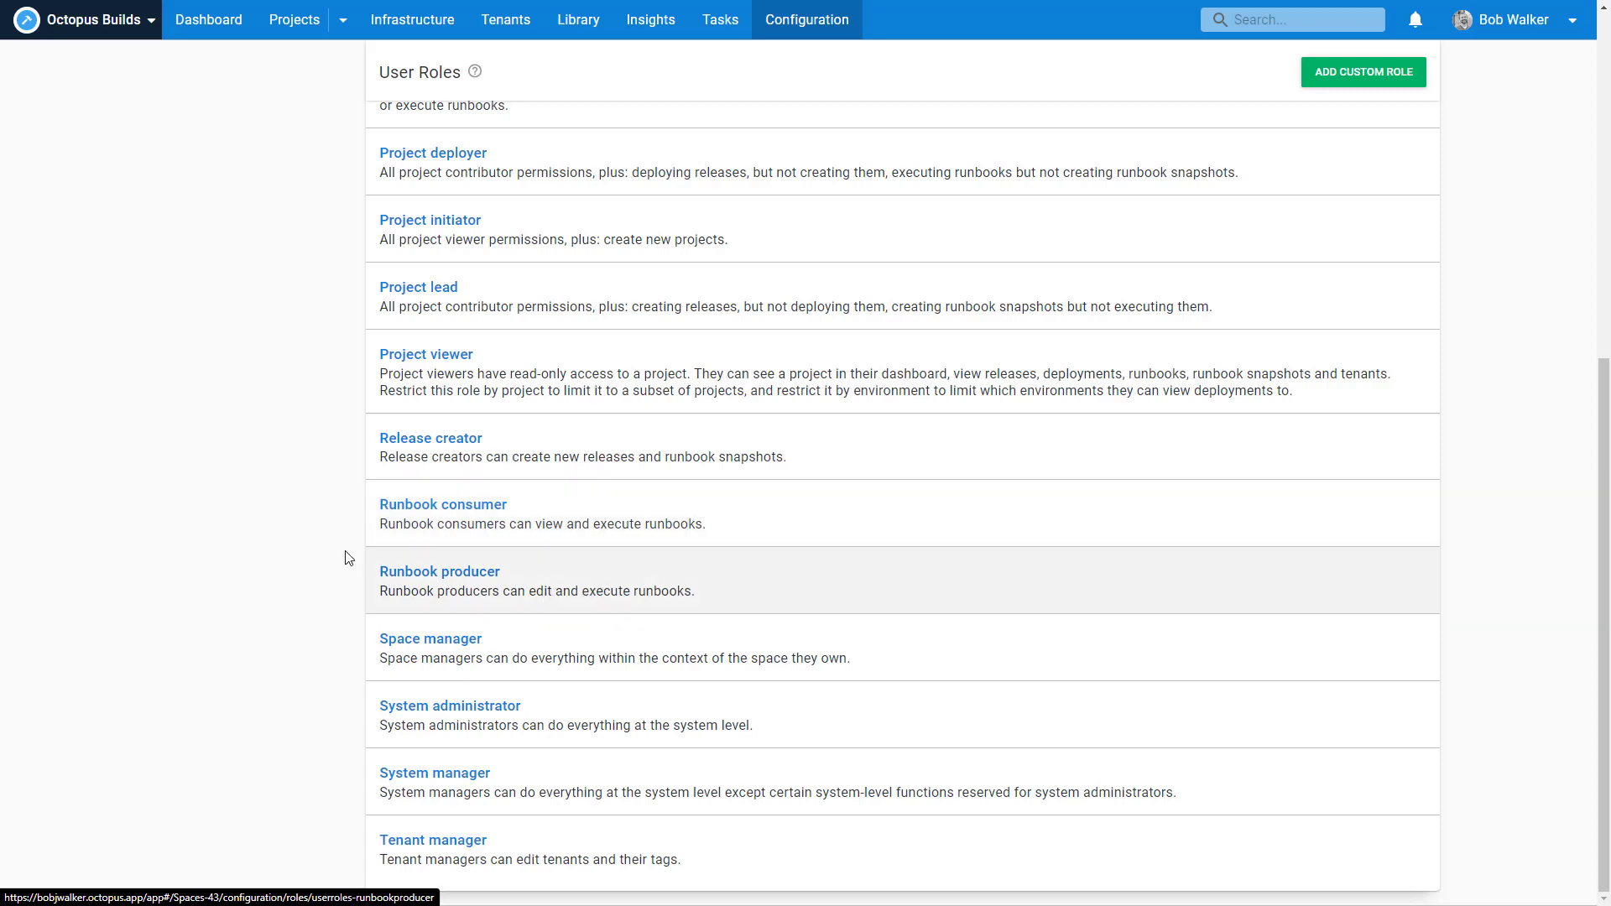
pyautogui.scroll(7, 348, 558)
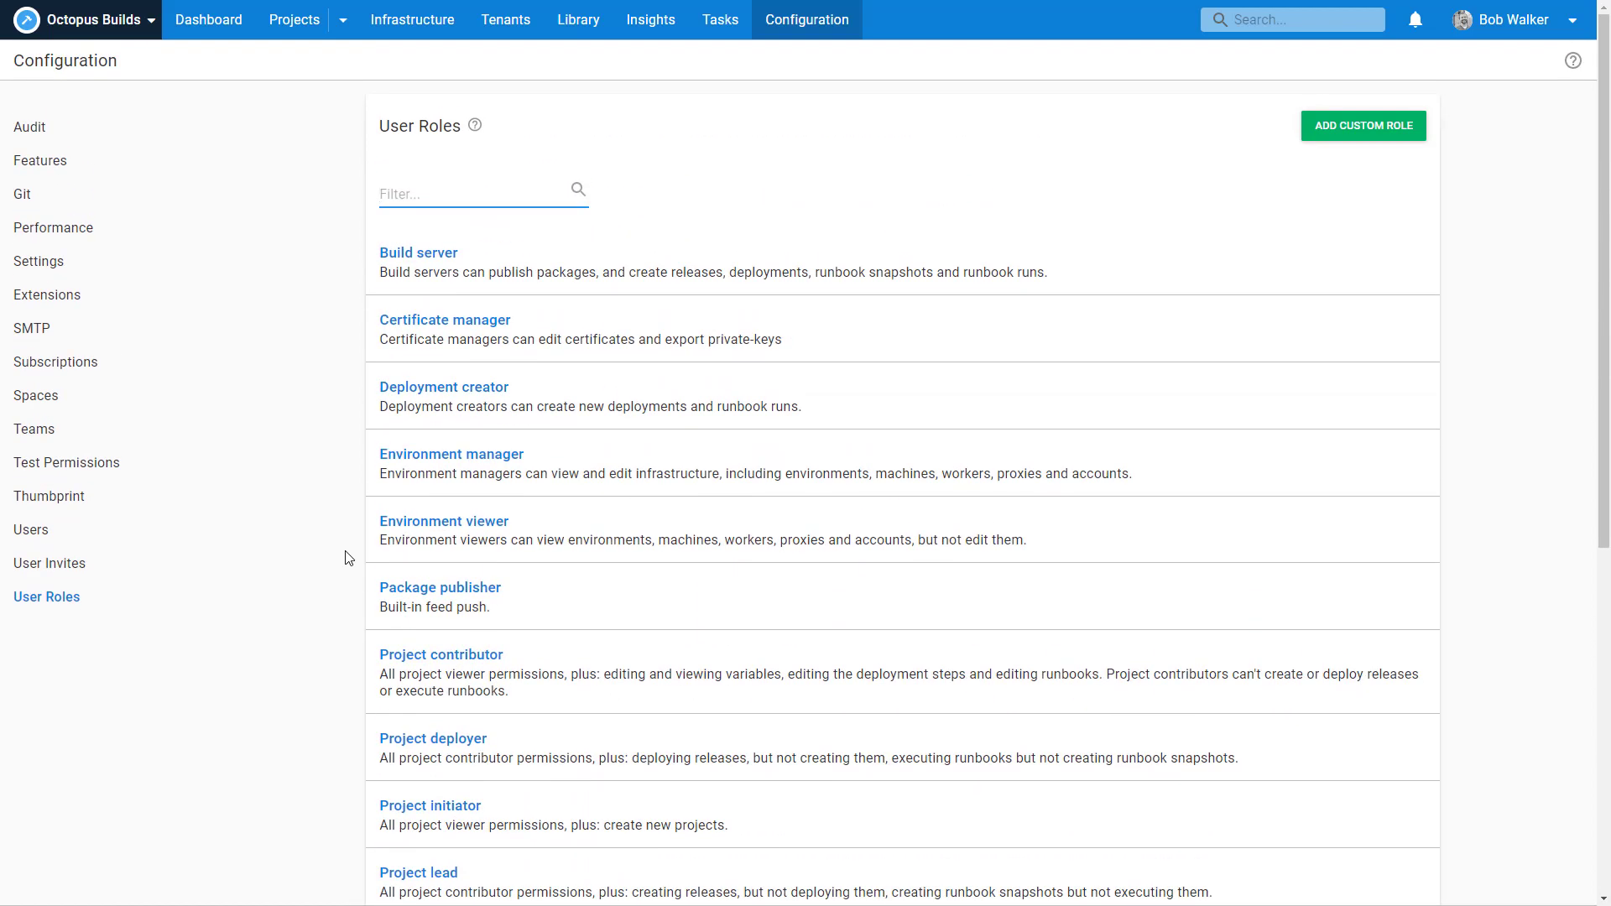
# - Open the user roles assigned to the Developers team
pyautogui.click(118, 430)
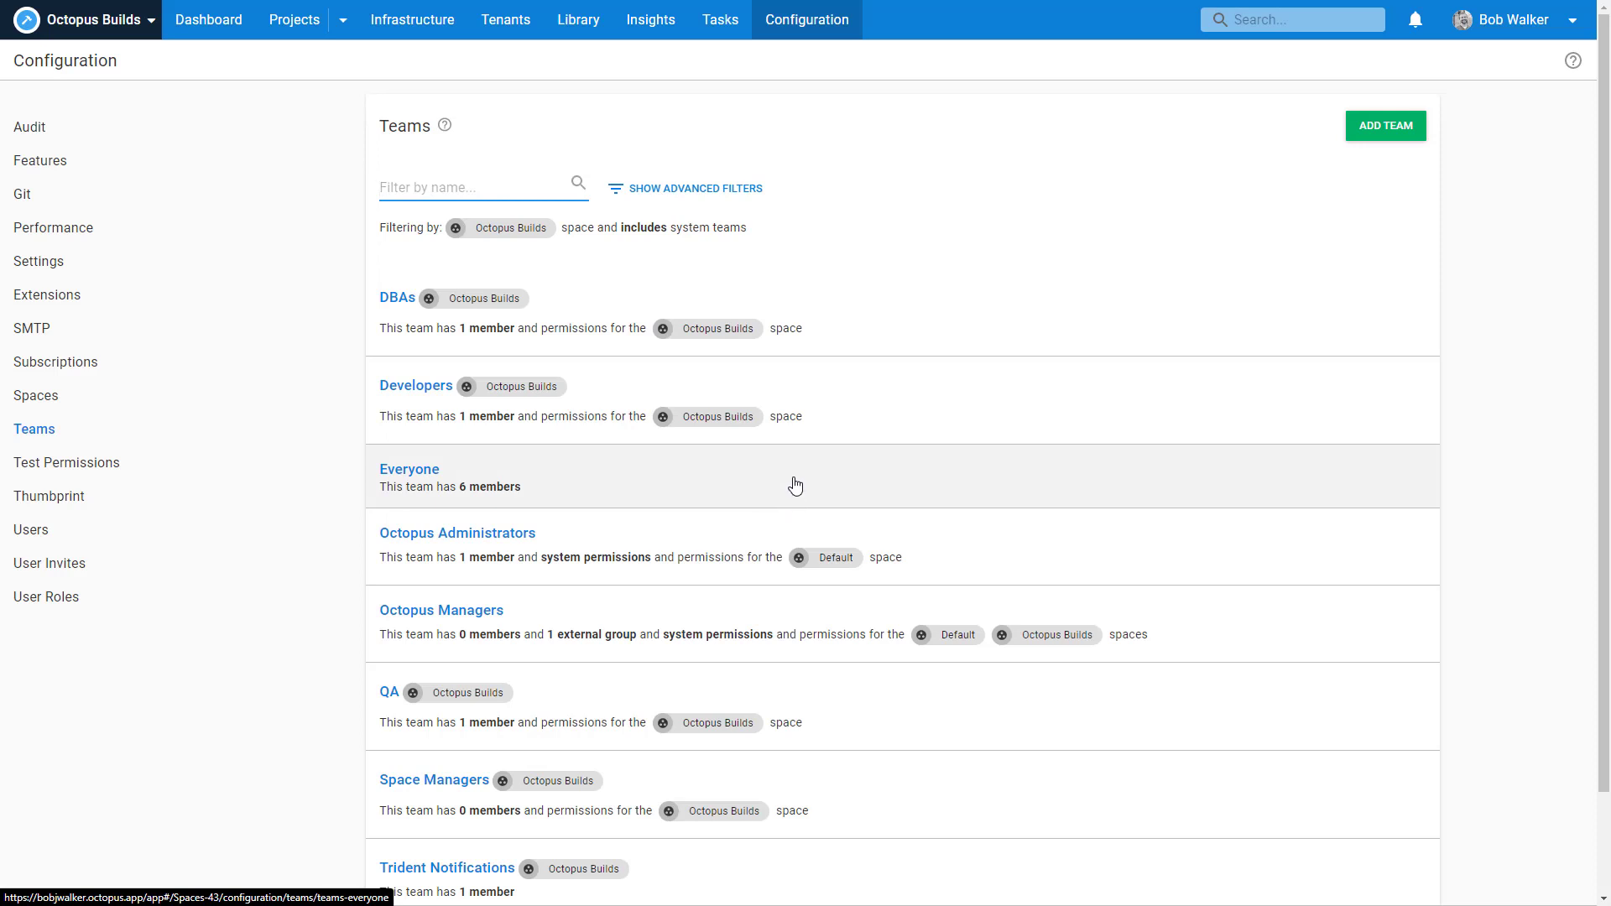
pyautogui.click(830, 414)
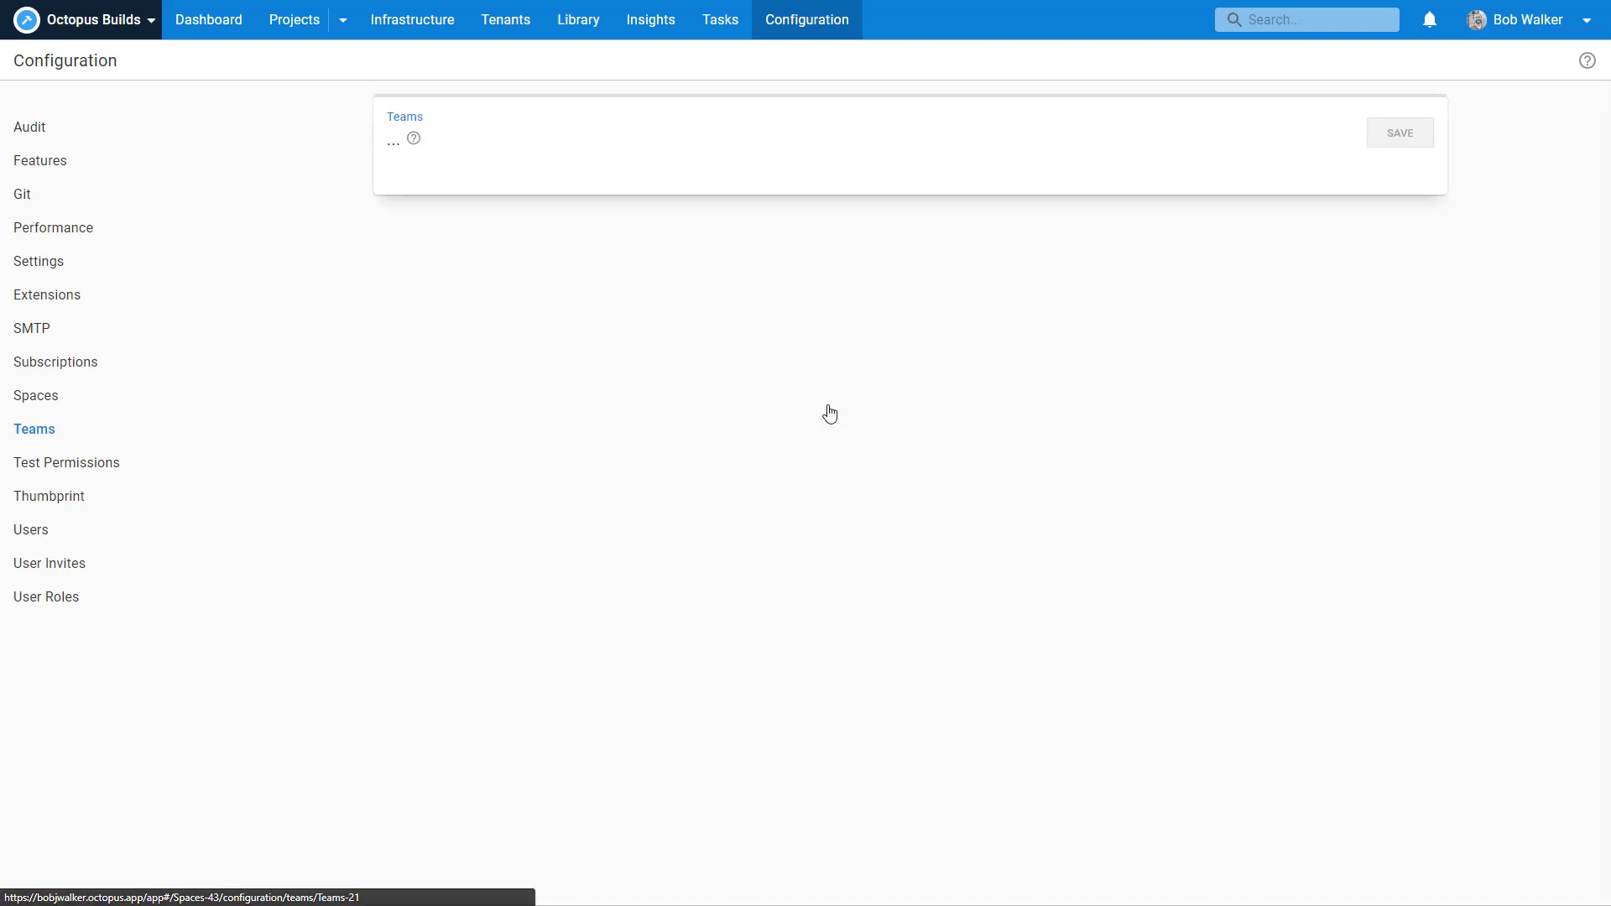
pyautogui.click(539, 233)
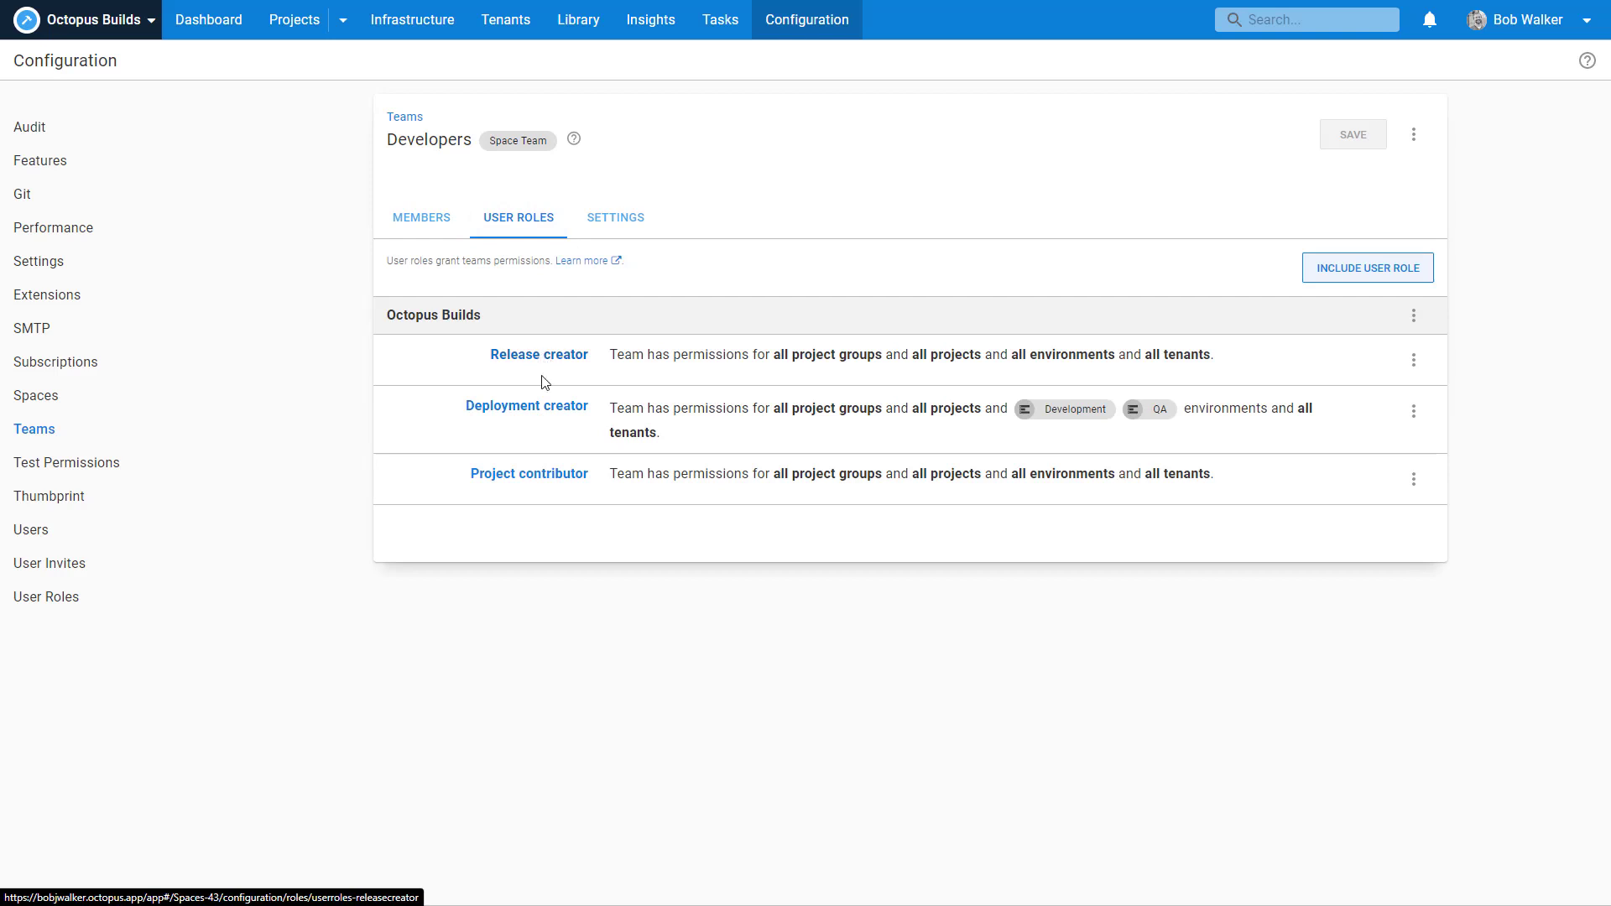
# - Examine only the selected space permissions of the Developers team's Project contributor role, and return to the teams list
pyautogui.click(552, 484)
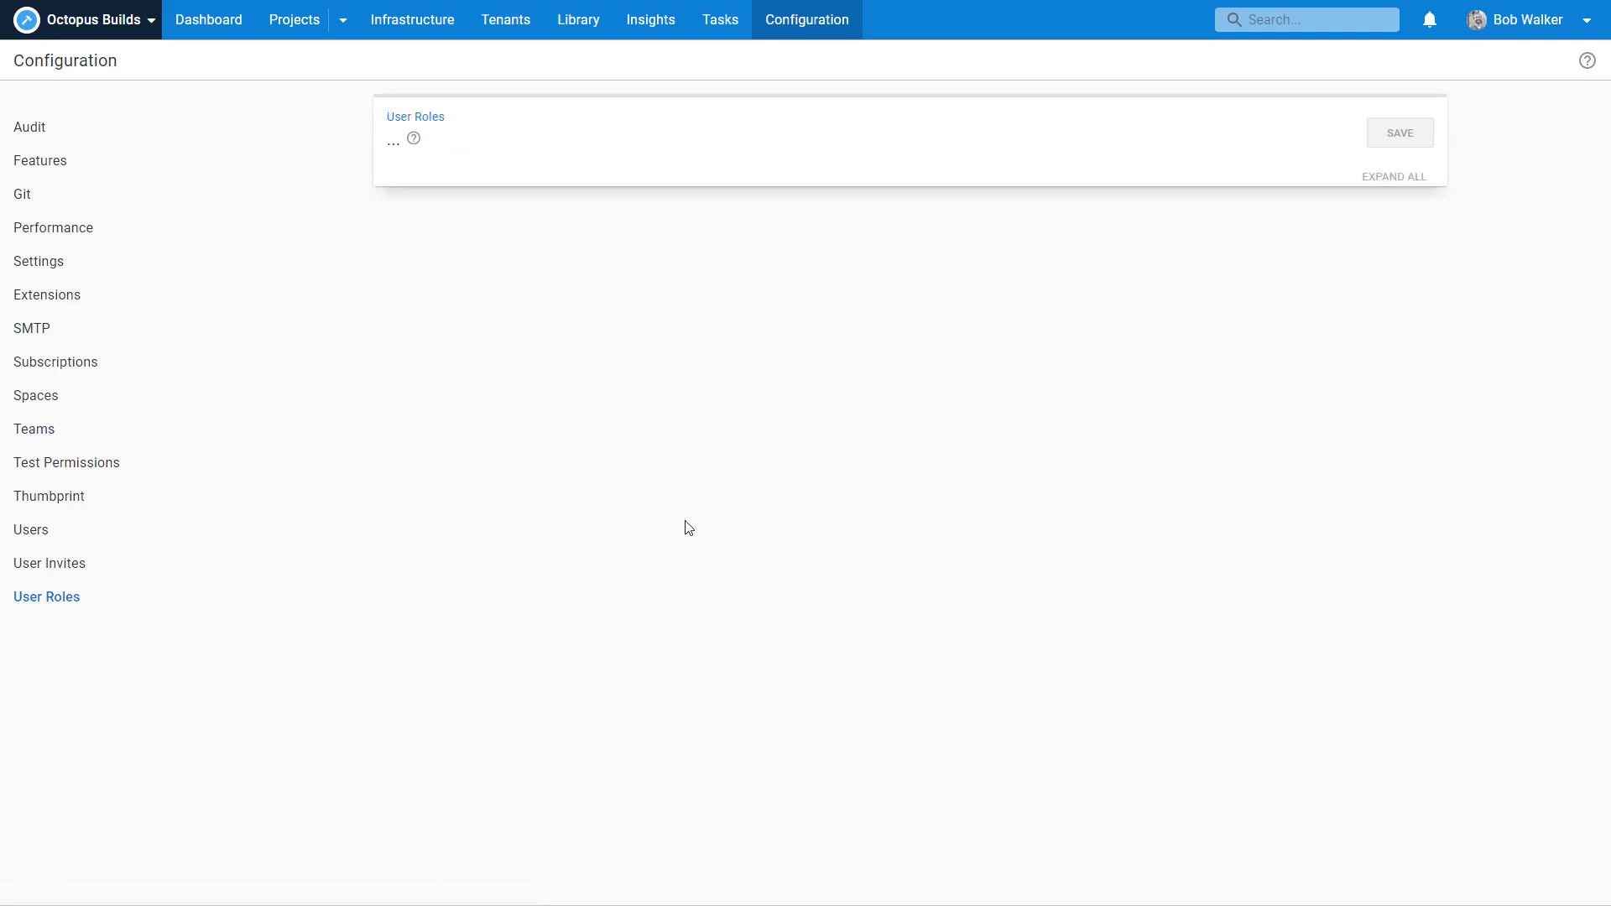
pyautogui.click(636, 454)
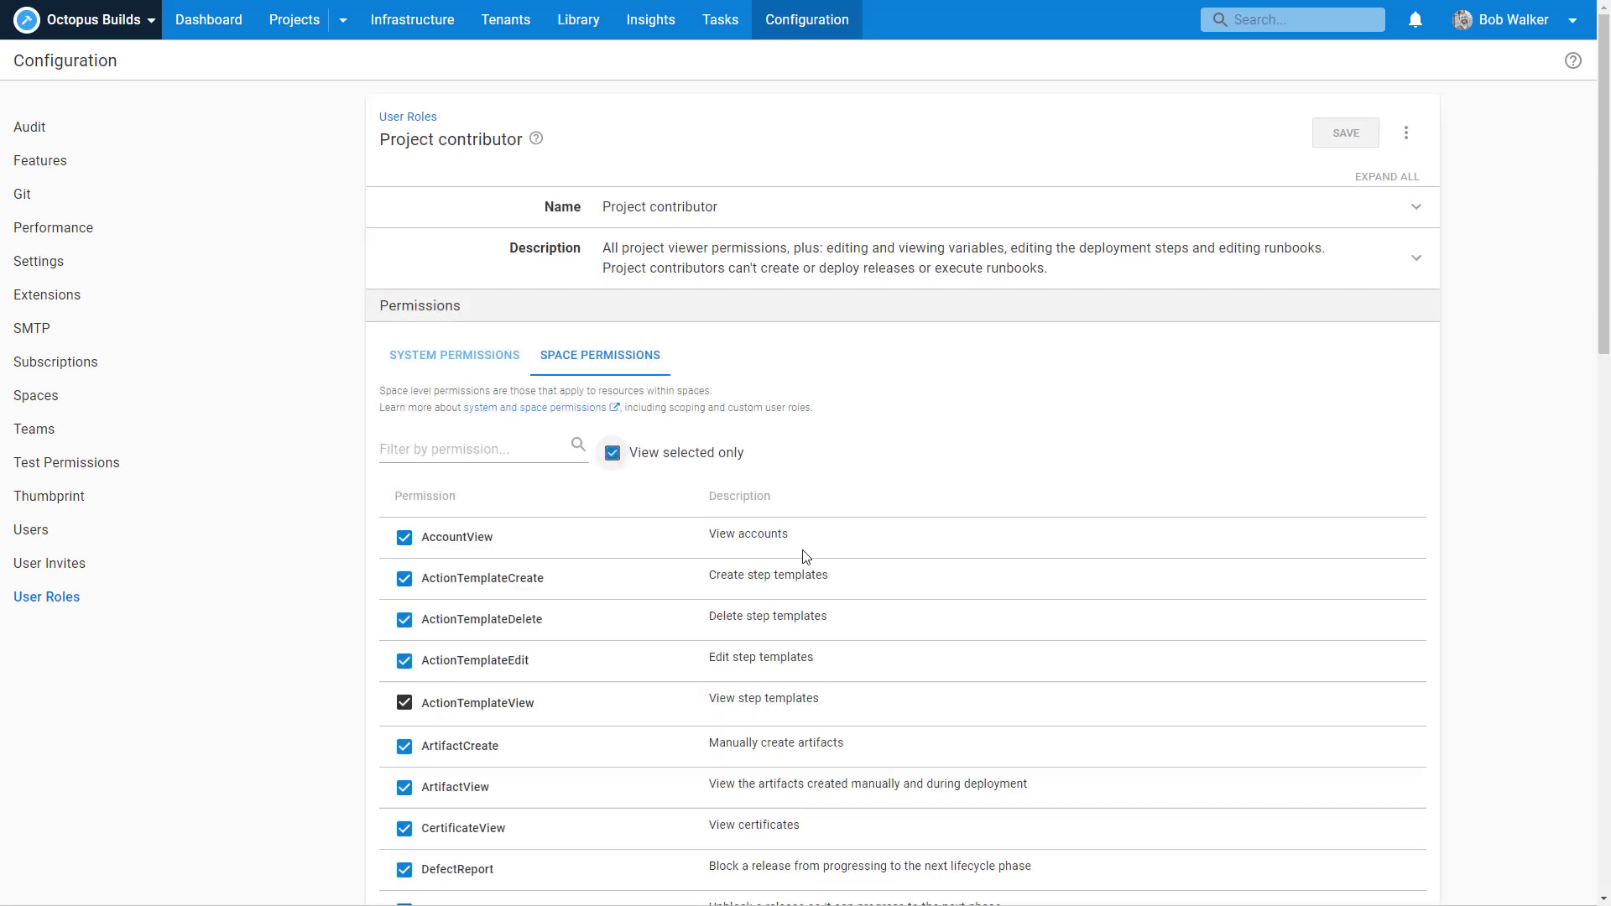
pyautogui.scroll(-10, 804, 520)
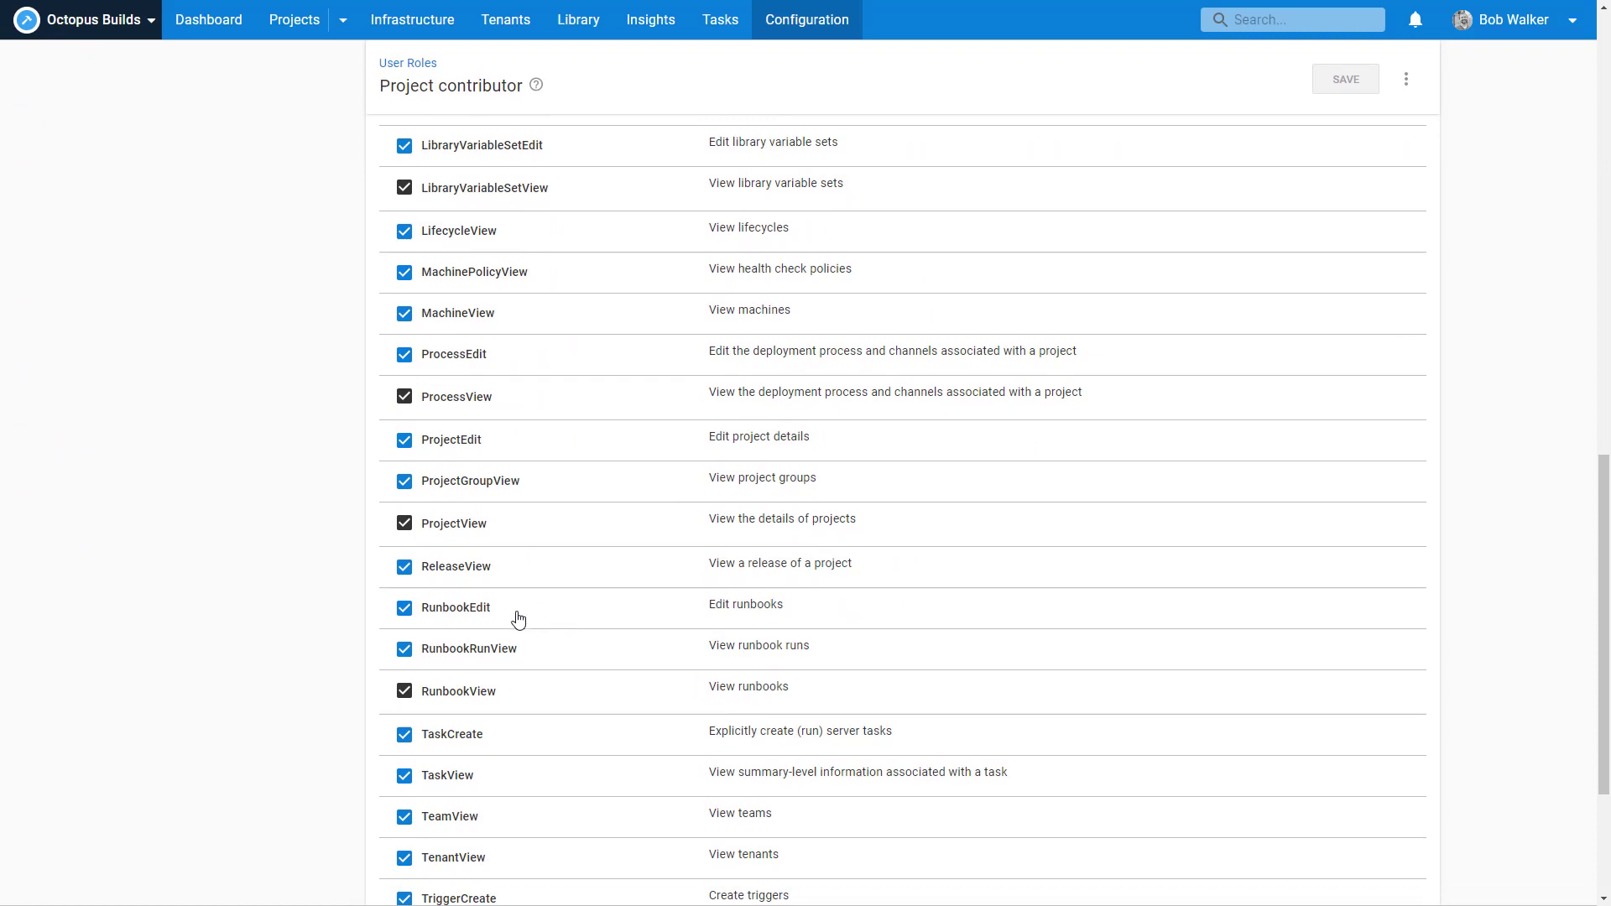
pyautogui.hotkey('alt', 'Left')
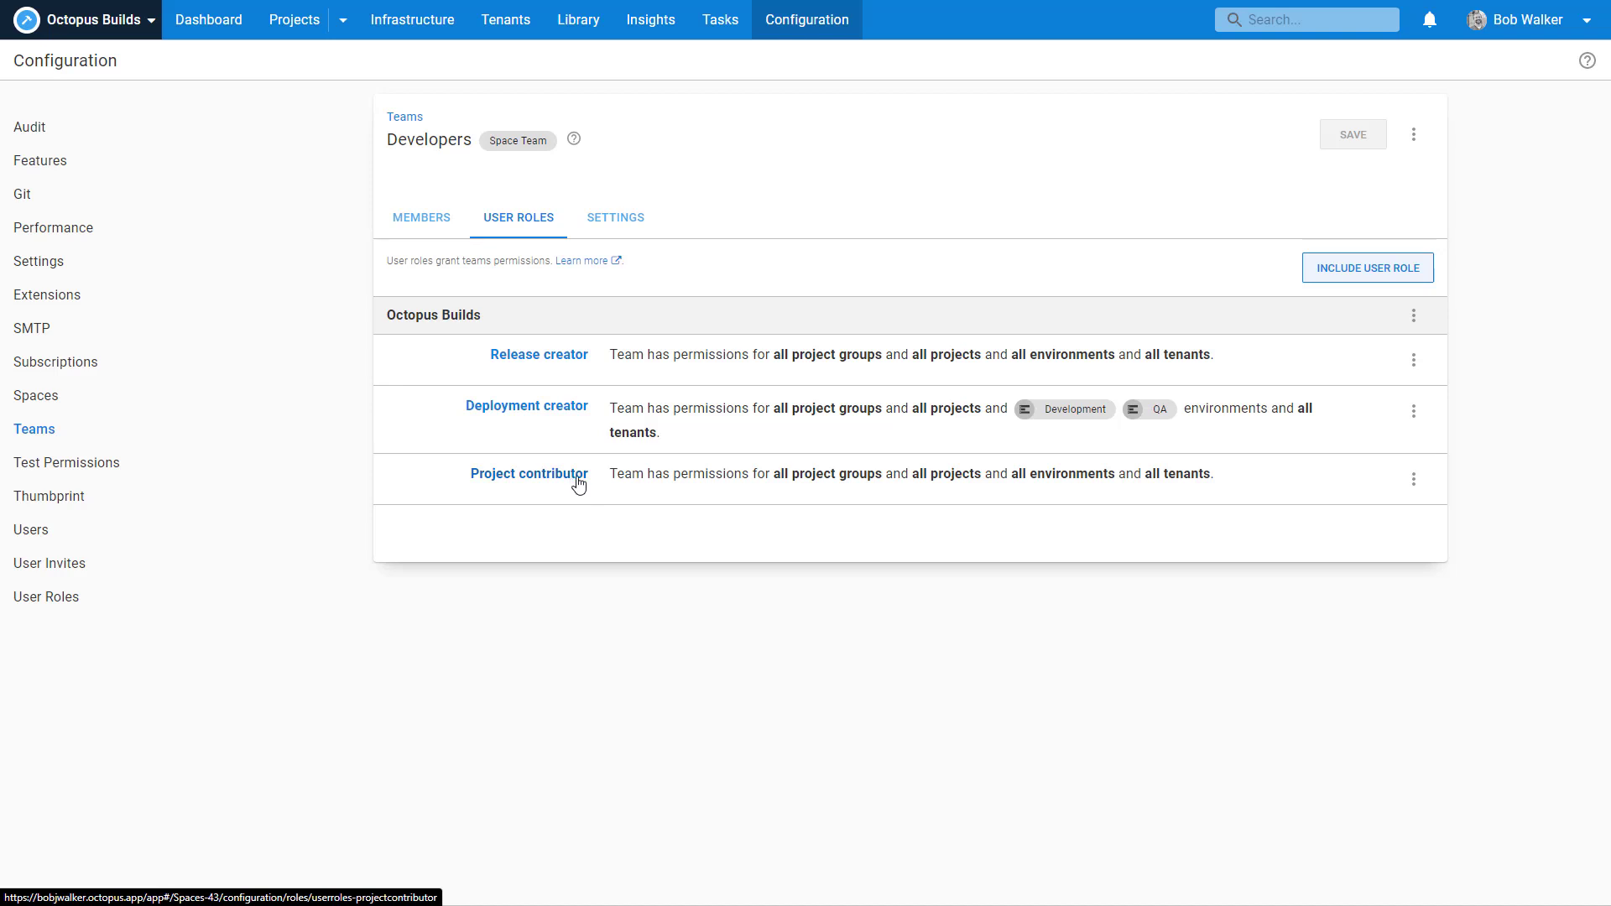
pyautogui.hotkey('alt', 'Left')
pyautogui.hotkey('alt', 'Left')
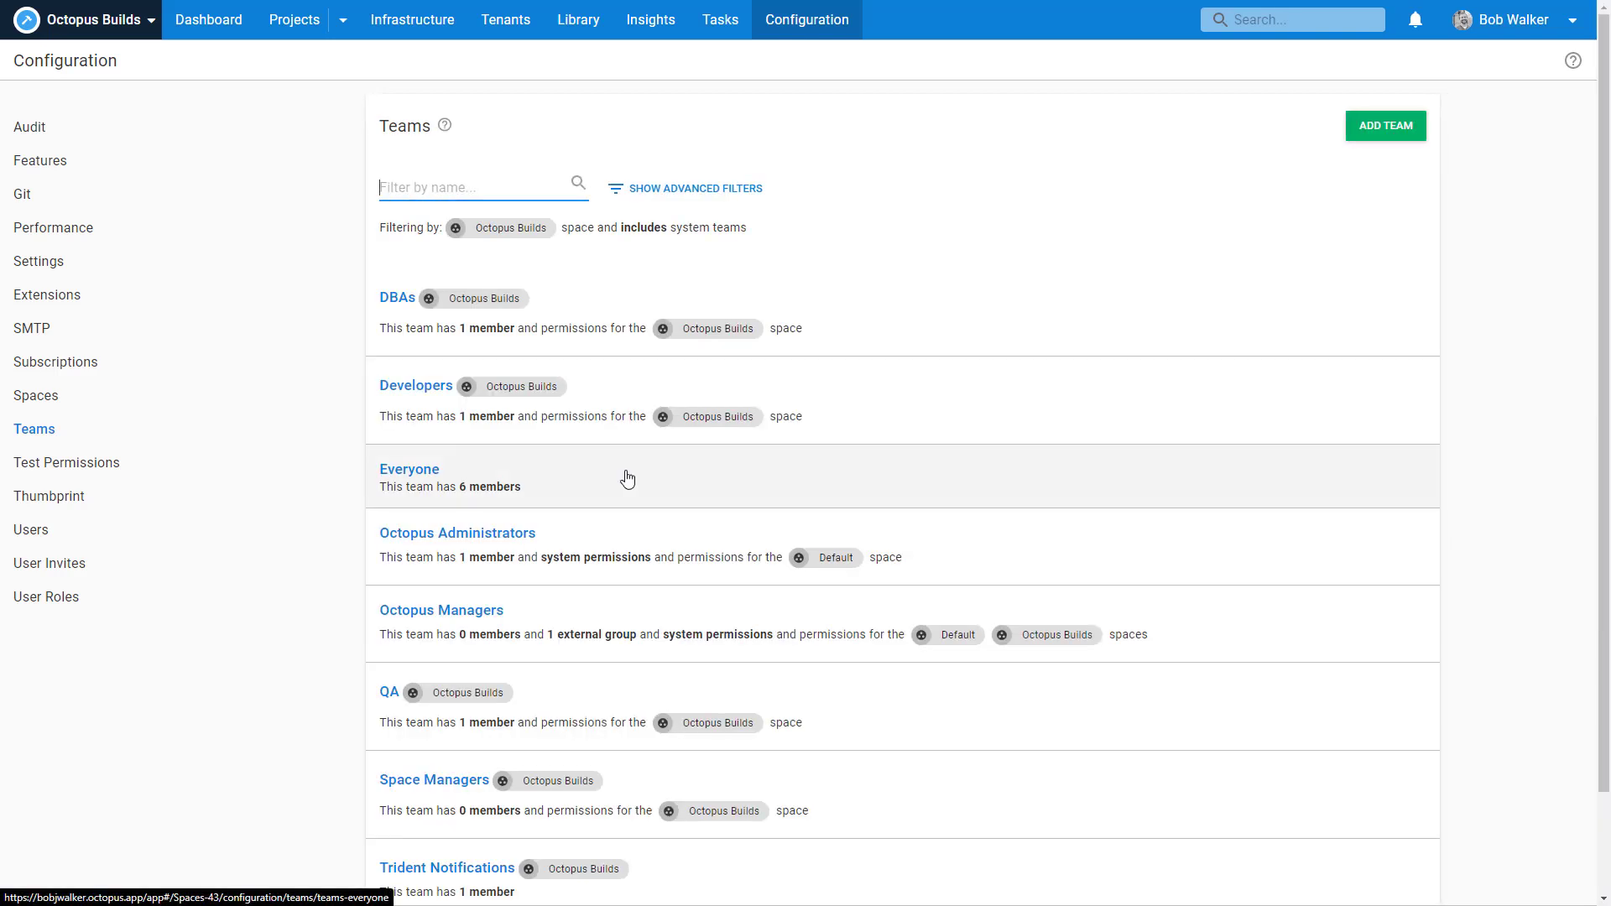
# - Examine only the selected space permissions of the Project contributor role assigned to the DBAs team, and return to the teams list
pyautogui.click(564, 320)
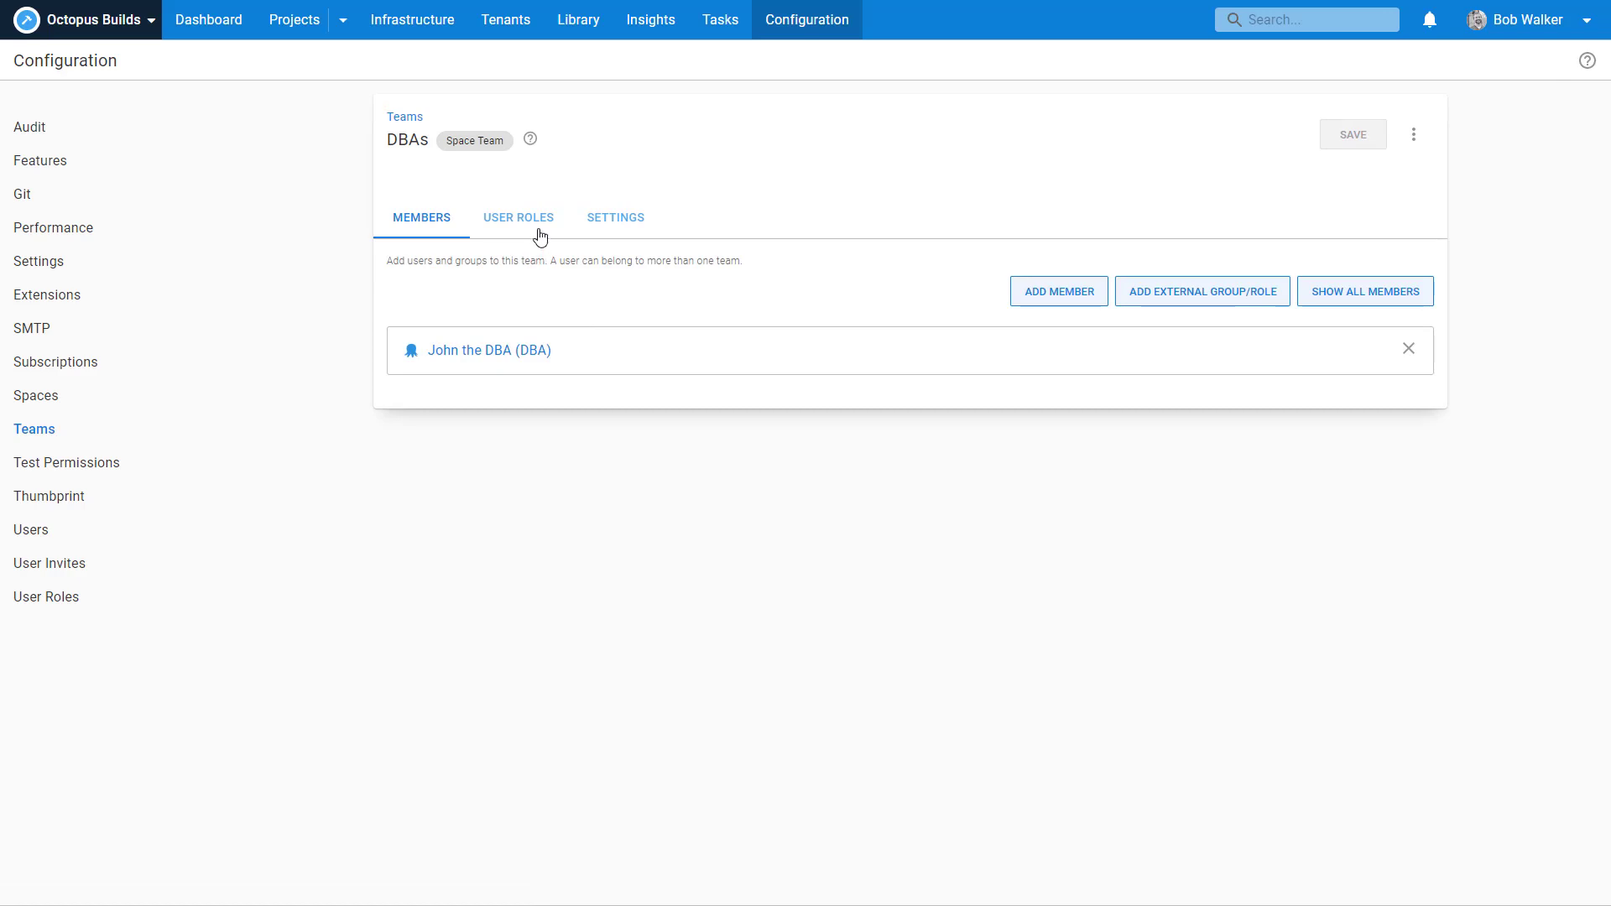
pyautogui.click(539, 236)
pyautogui.click(536, 356)
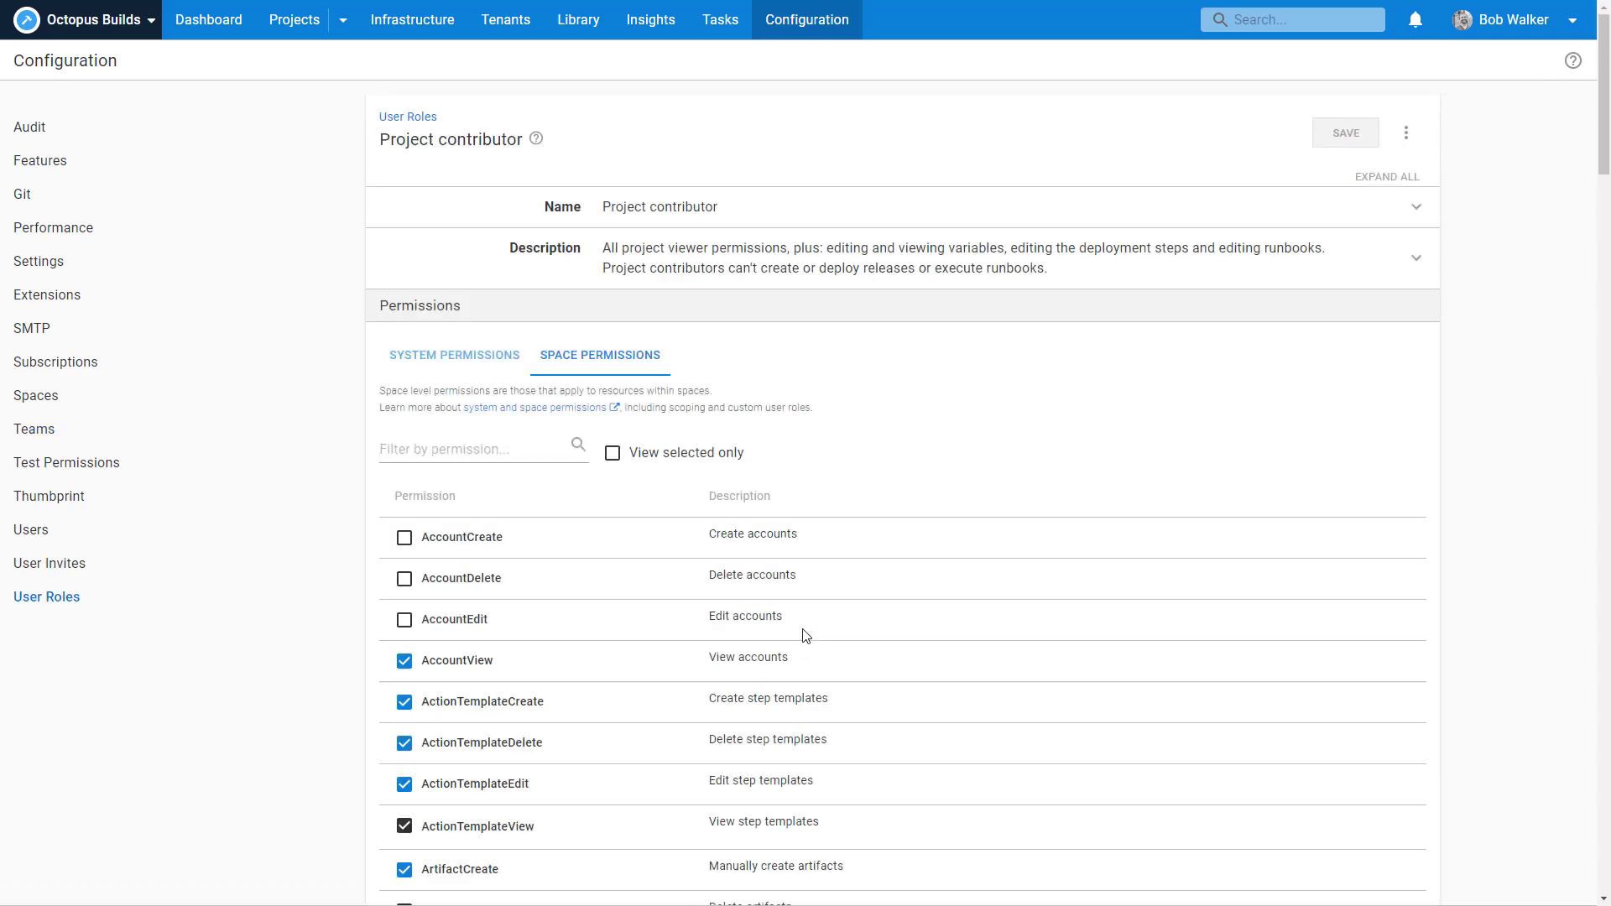
pyautogui.scroll(-10, 802, 630)
pyautogui.scroll(10, 799, 630)
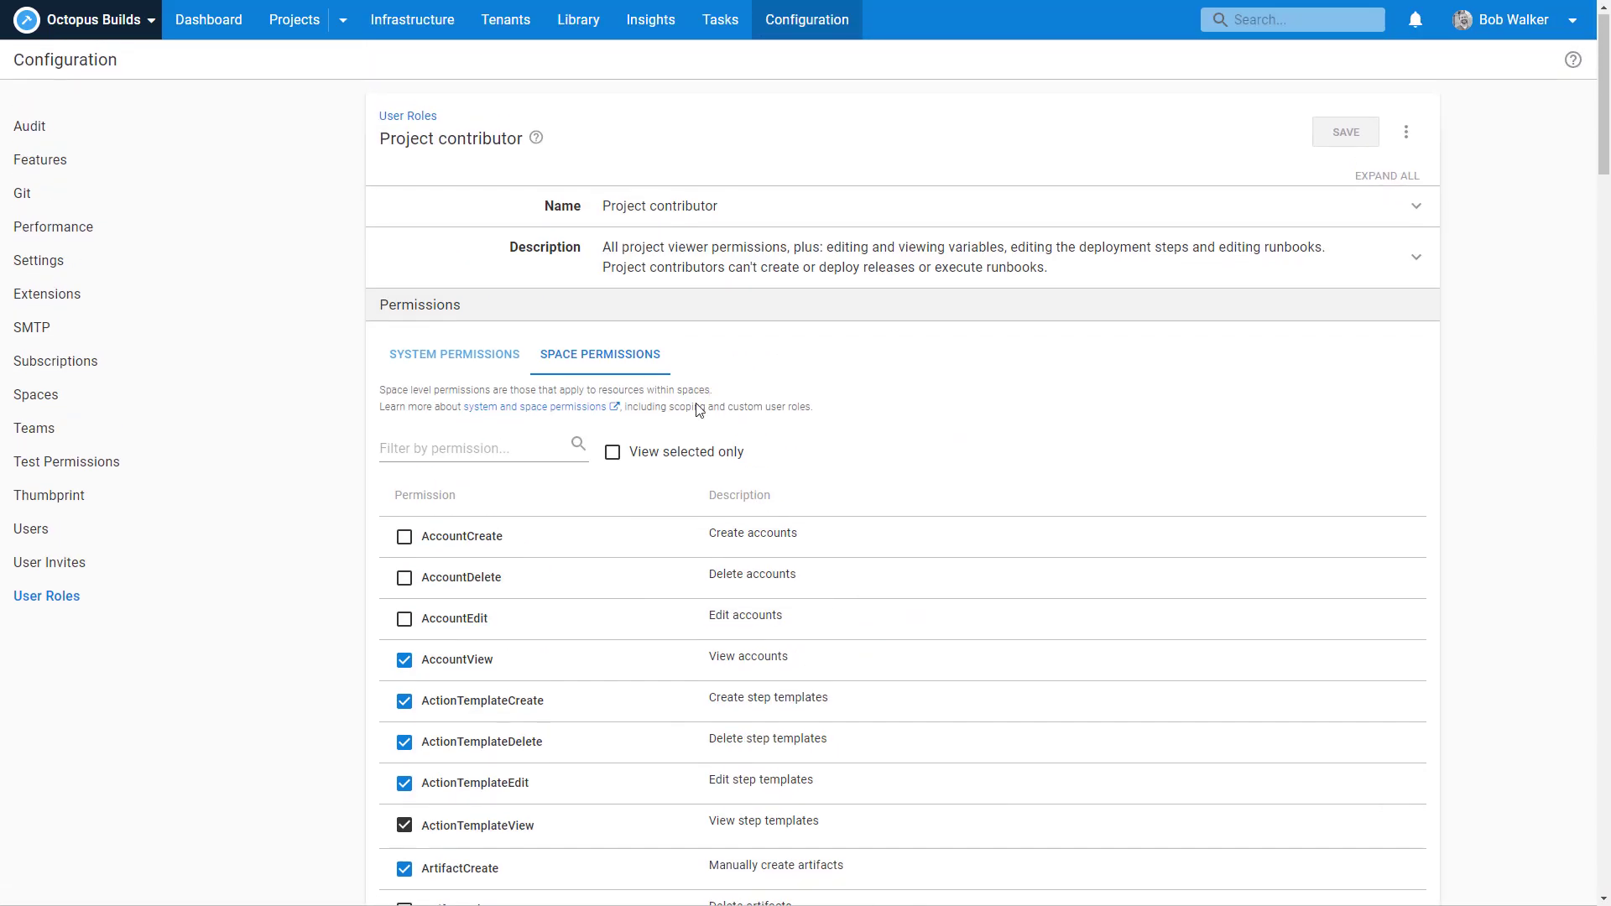
pyautogui.click(684, 453)
pyautogui.scroll(-10, 734, 622)
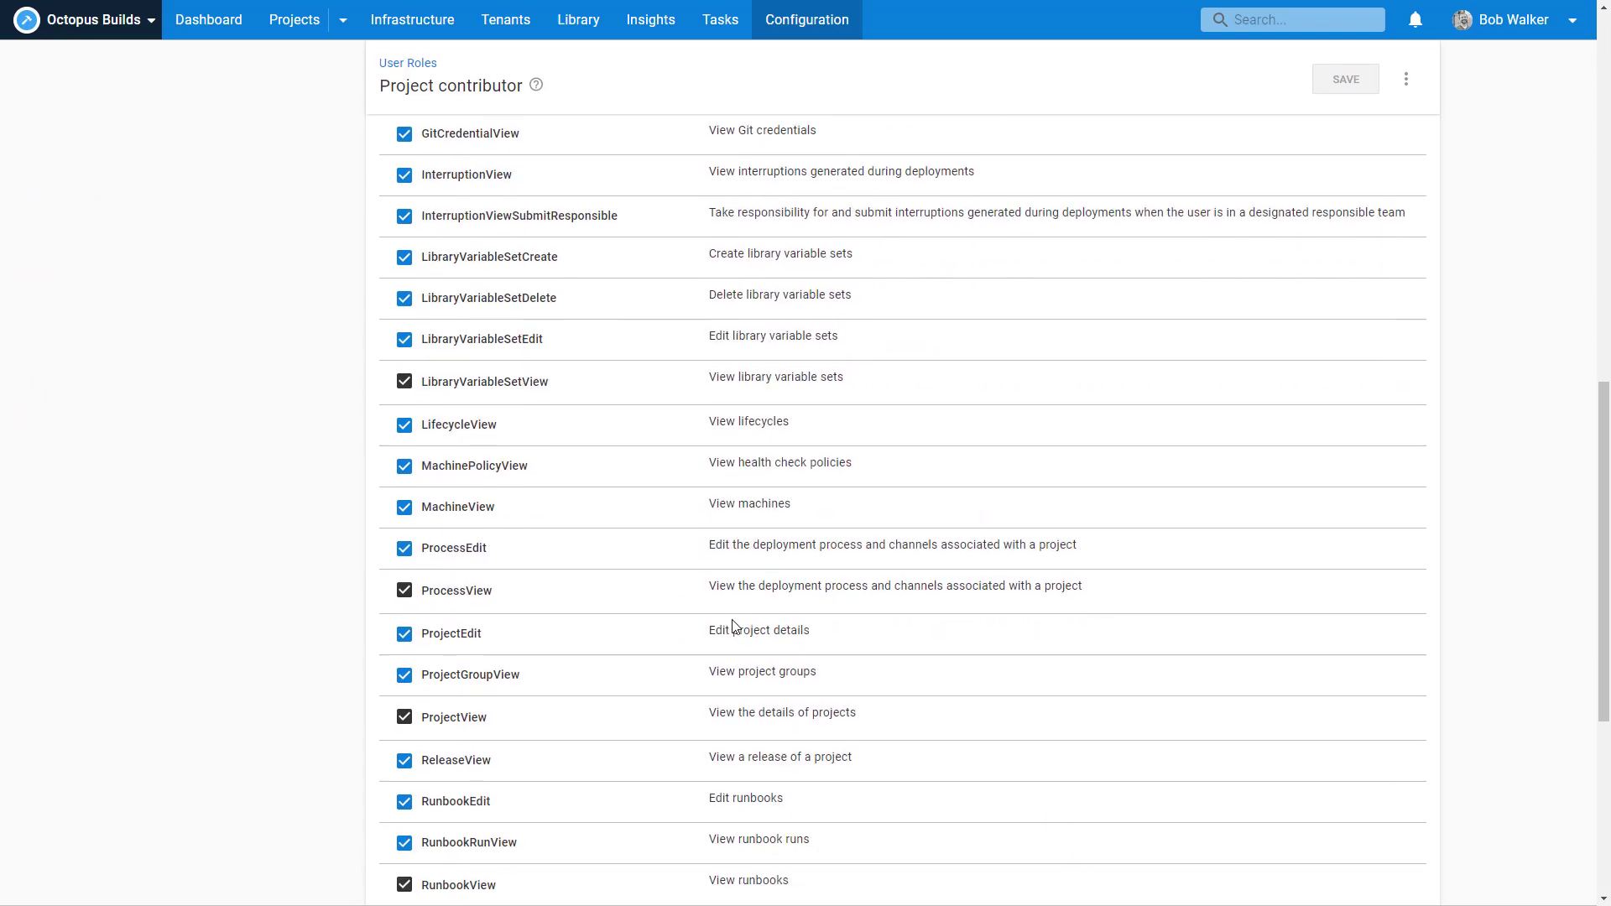
pyautogui.scroll(-4, 734, 626)
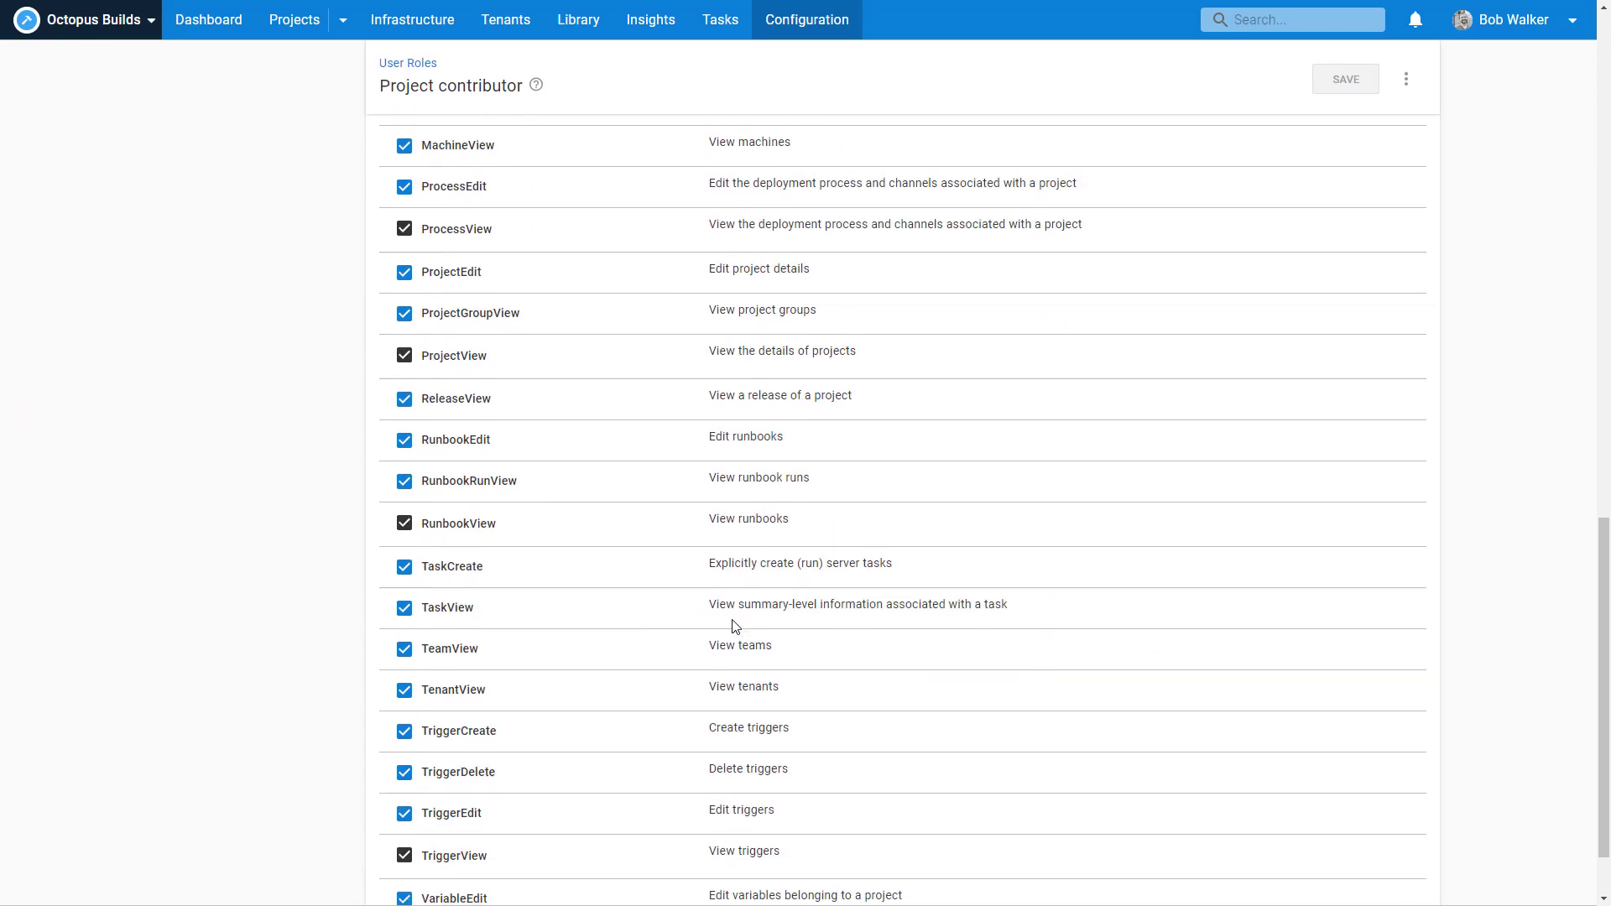
pyautogui.hotkey('alt', 'Left')
pyautogui.hotkey('alt', 'Left')
pyautogui.hotkey('alt', 'Left')
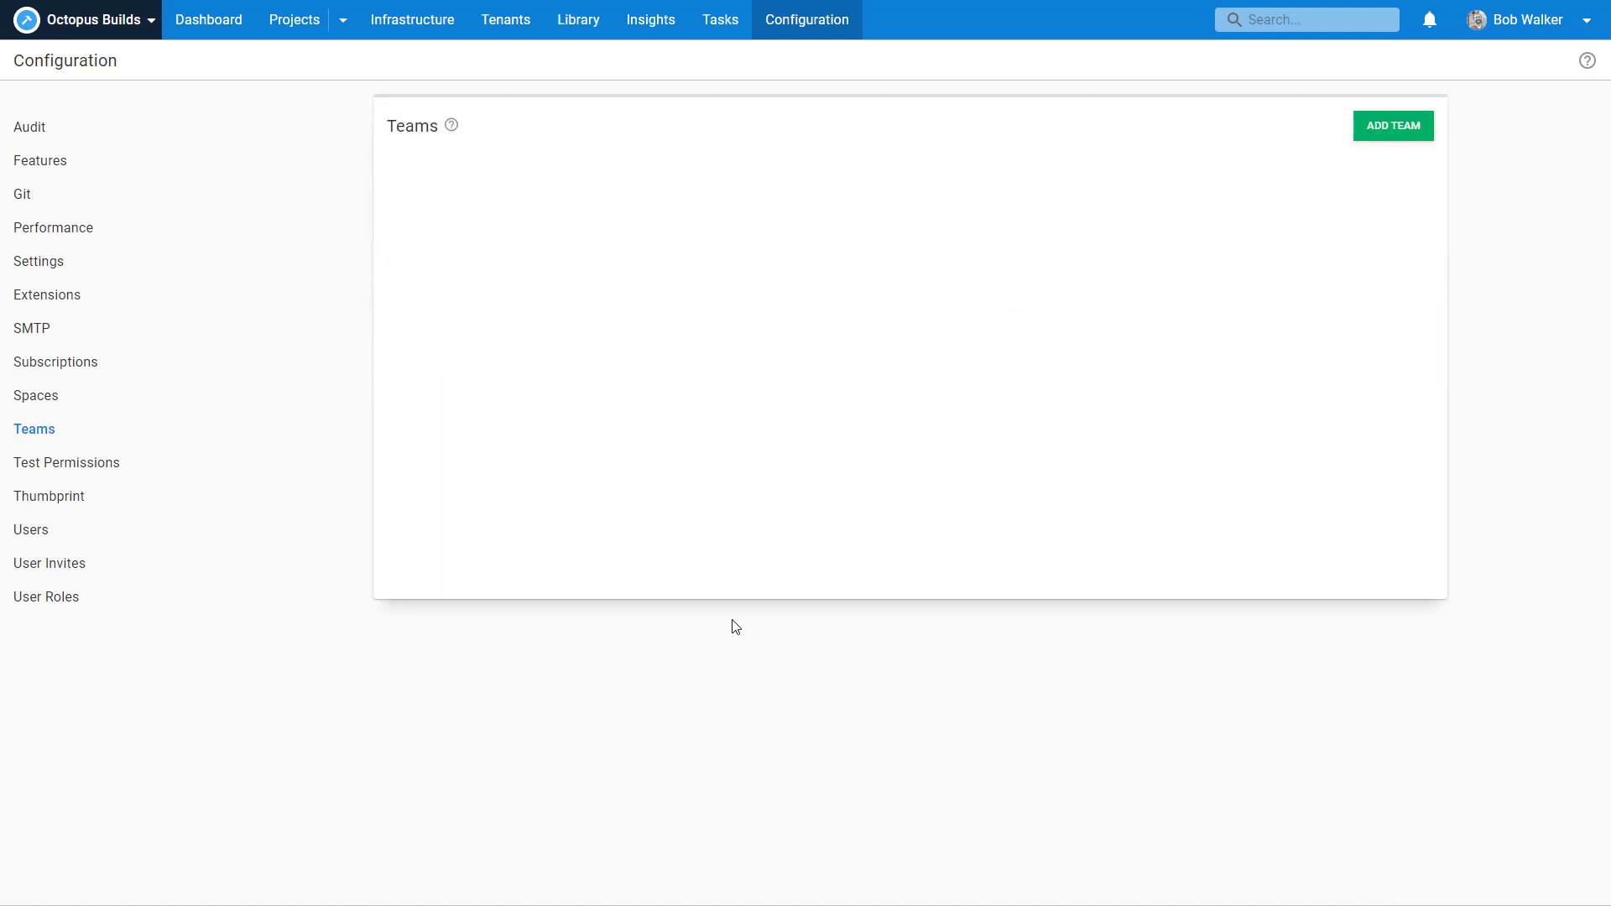
# - Open the user roles assigned to the QA team
pyautogui.scroll(-1, 578, 636)
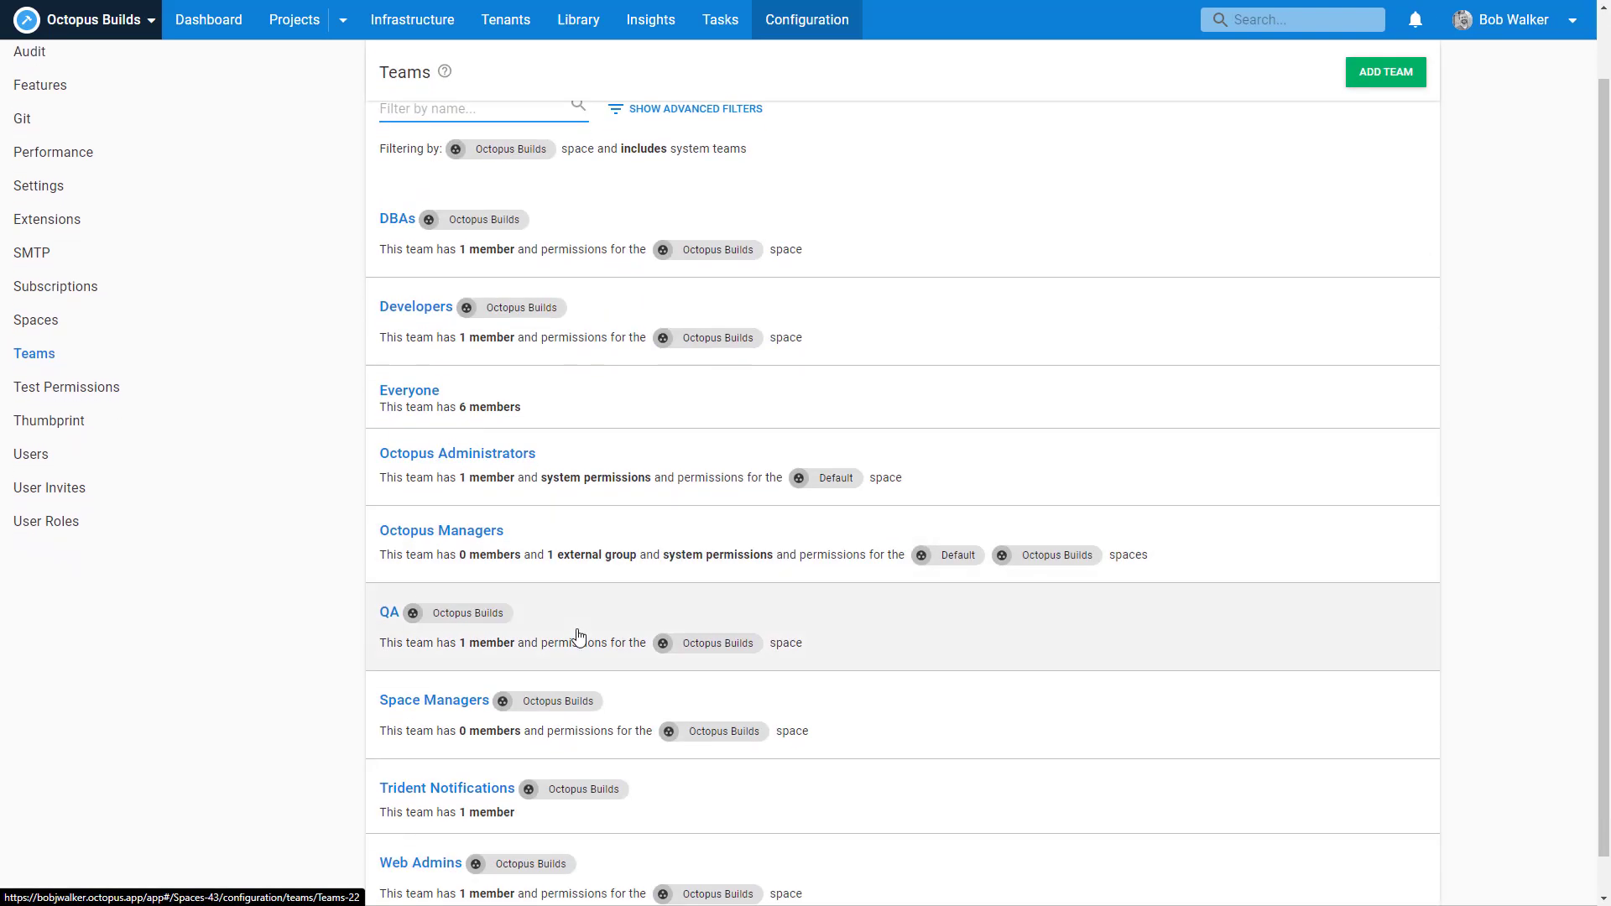
pyautogui.click(578, 635)
pyautogui.click(598, 217)
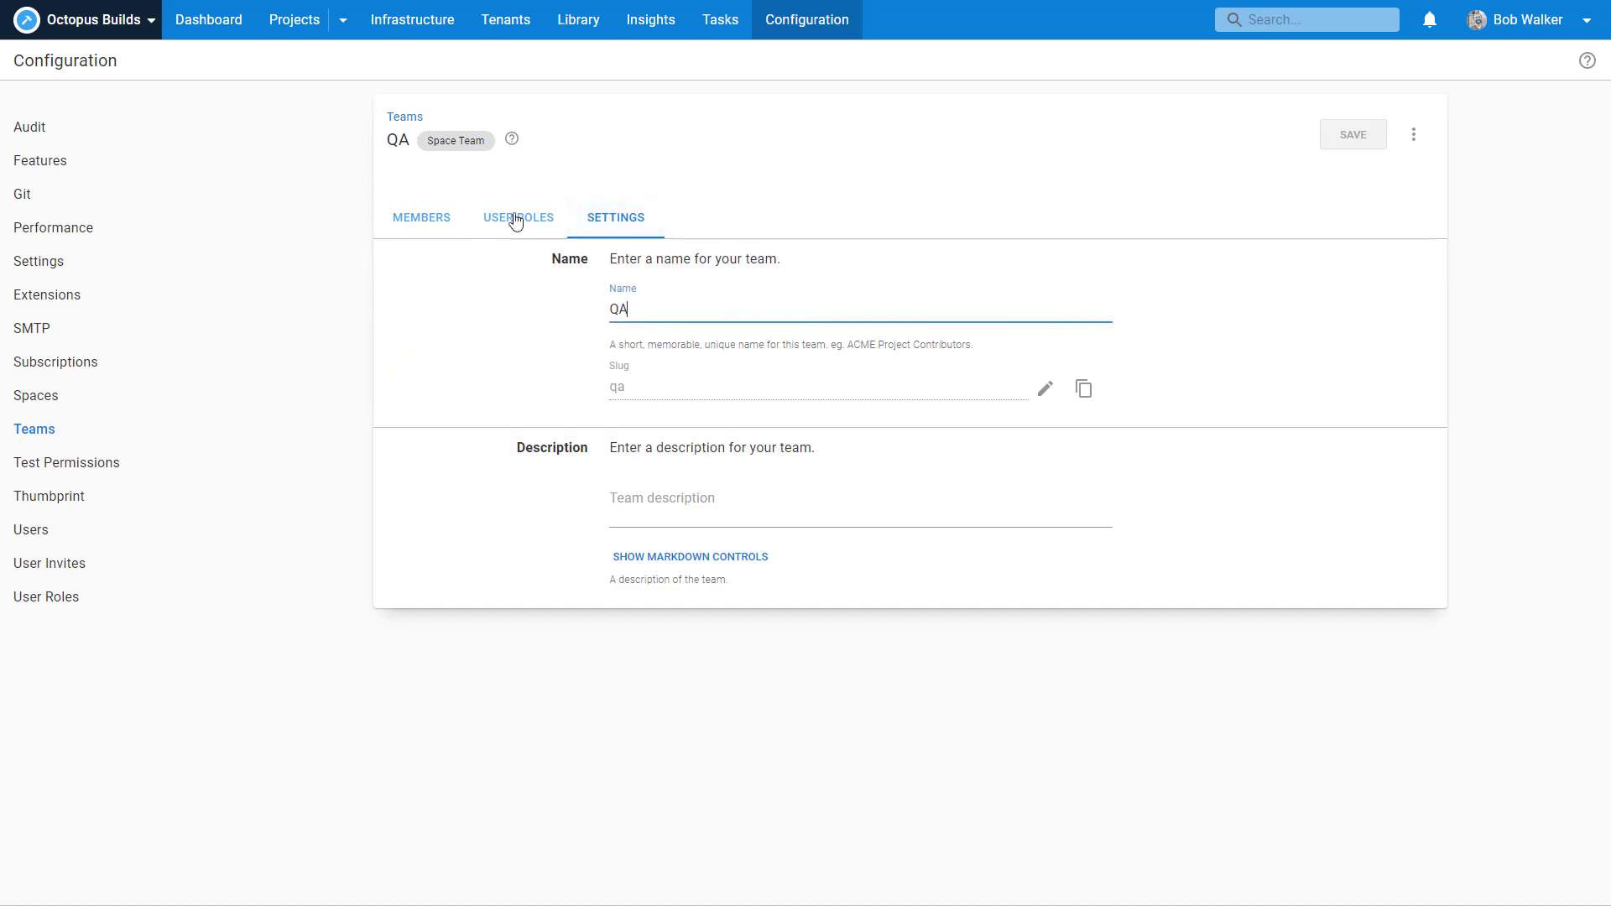
pyautogui.click(516, 219)
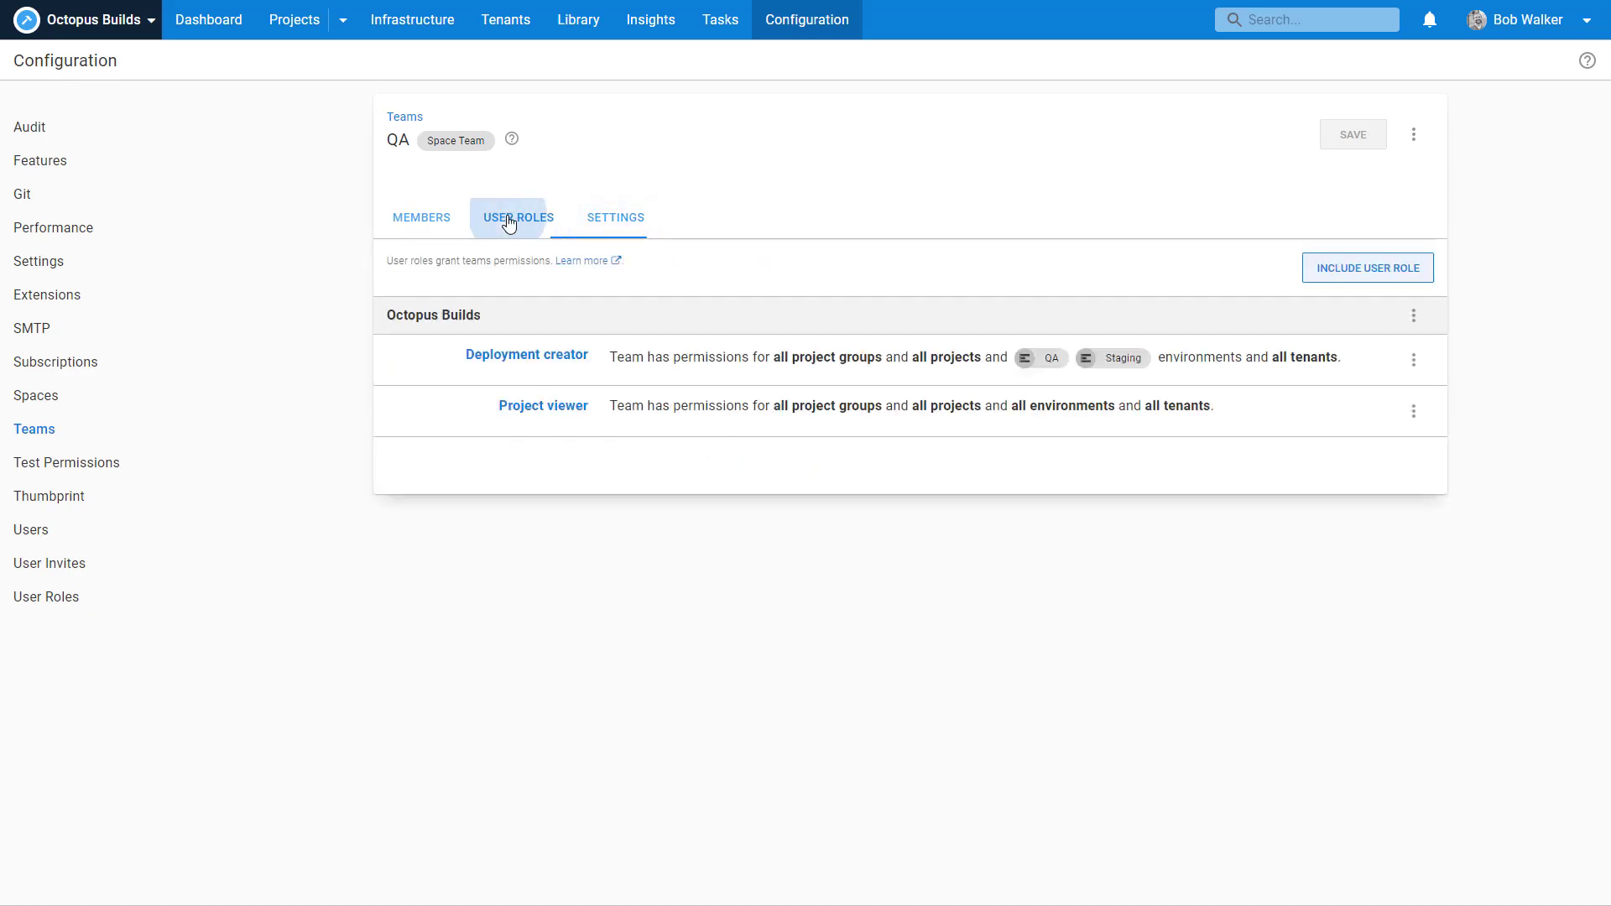
# - Examine only the selected space permissions of the QA team's Deployment creator role, and return to the teams list
pyautogui.click(520, 359)
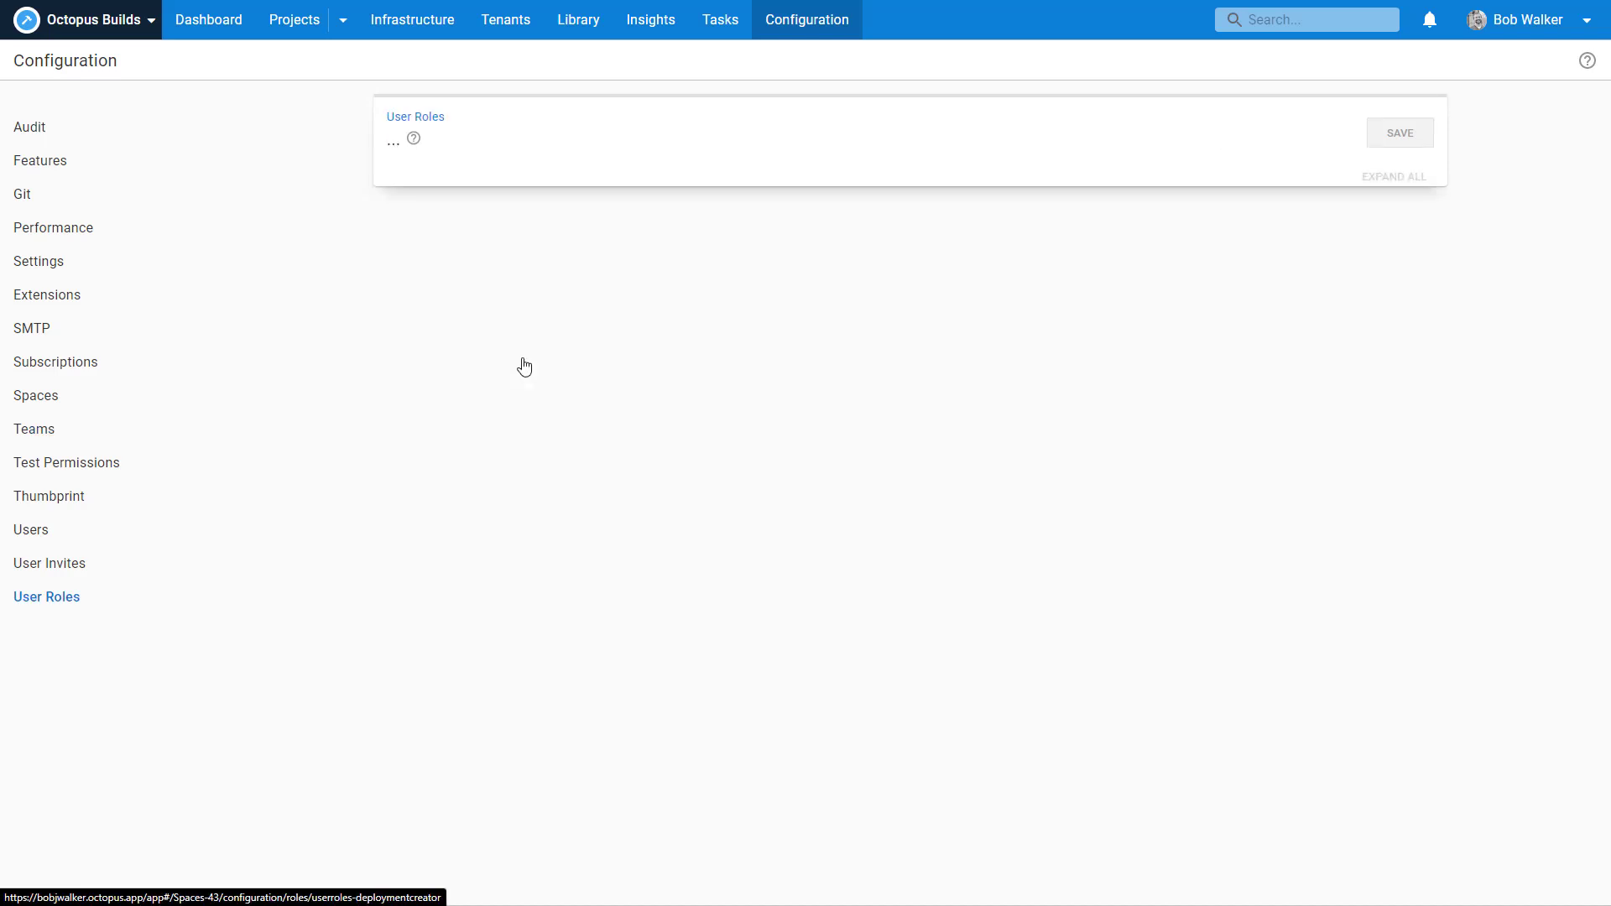
pyautogui.click(650, 430)
pyautogui.scroll(-2, 781, 604)
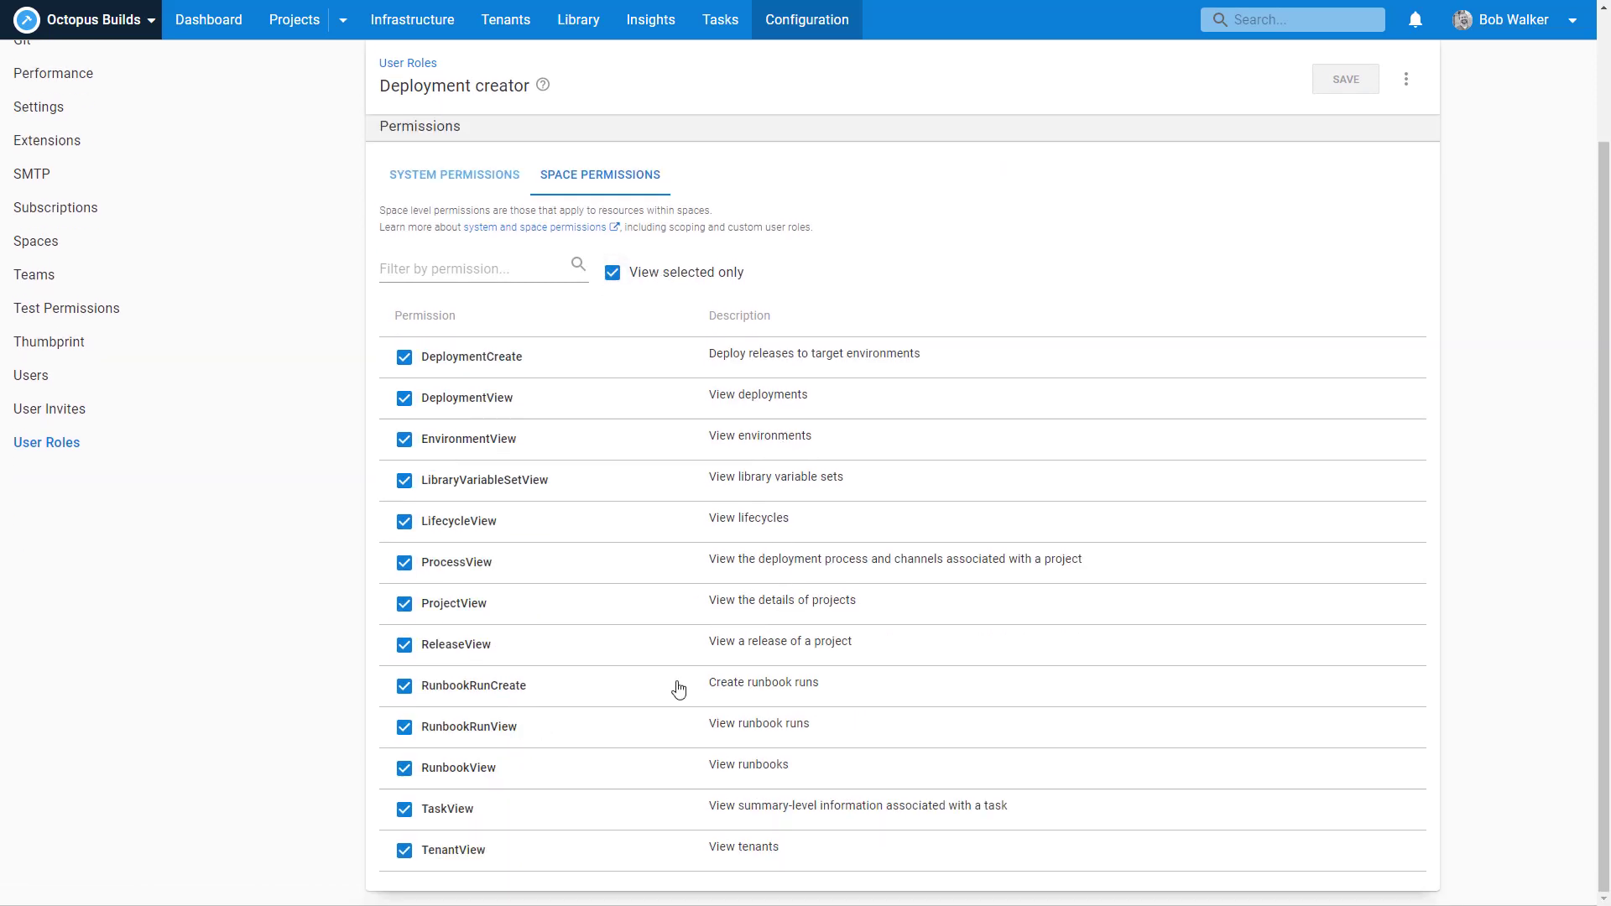
pyautogui.scroll(2, 602, 527)
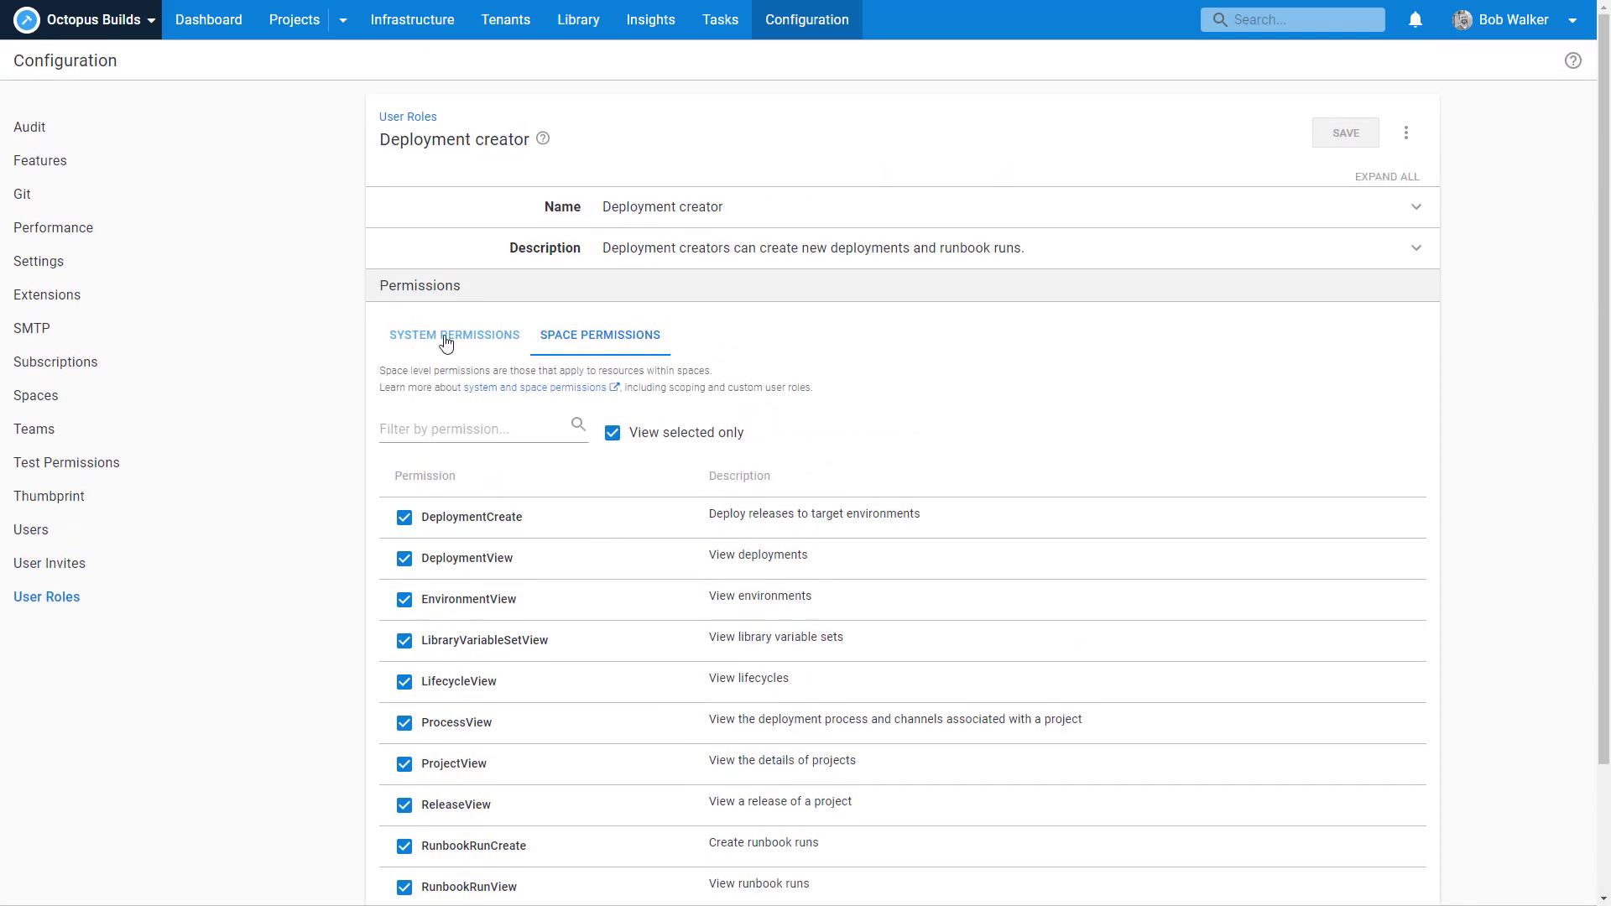
pyautogui.click(451, 331)
pyautogui.click(657, 351)
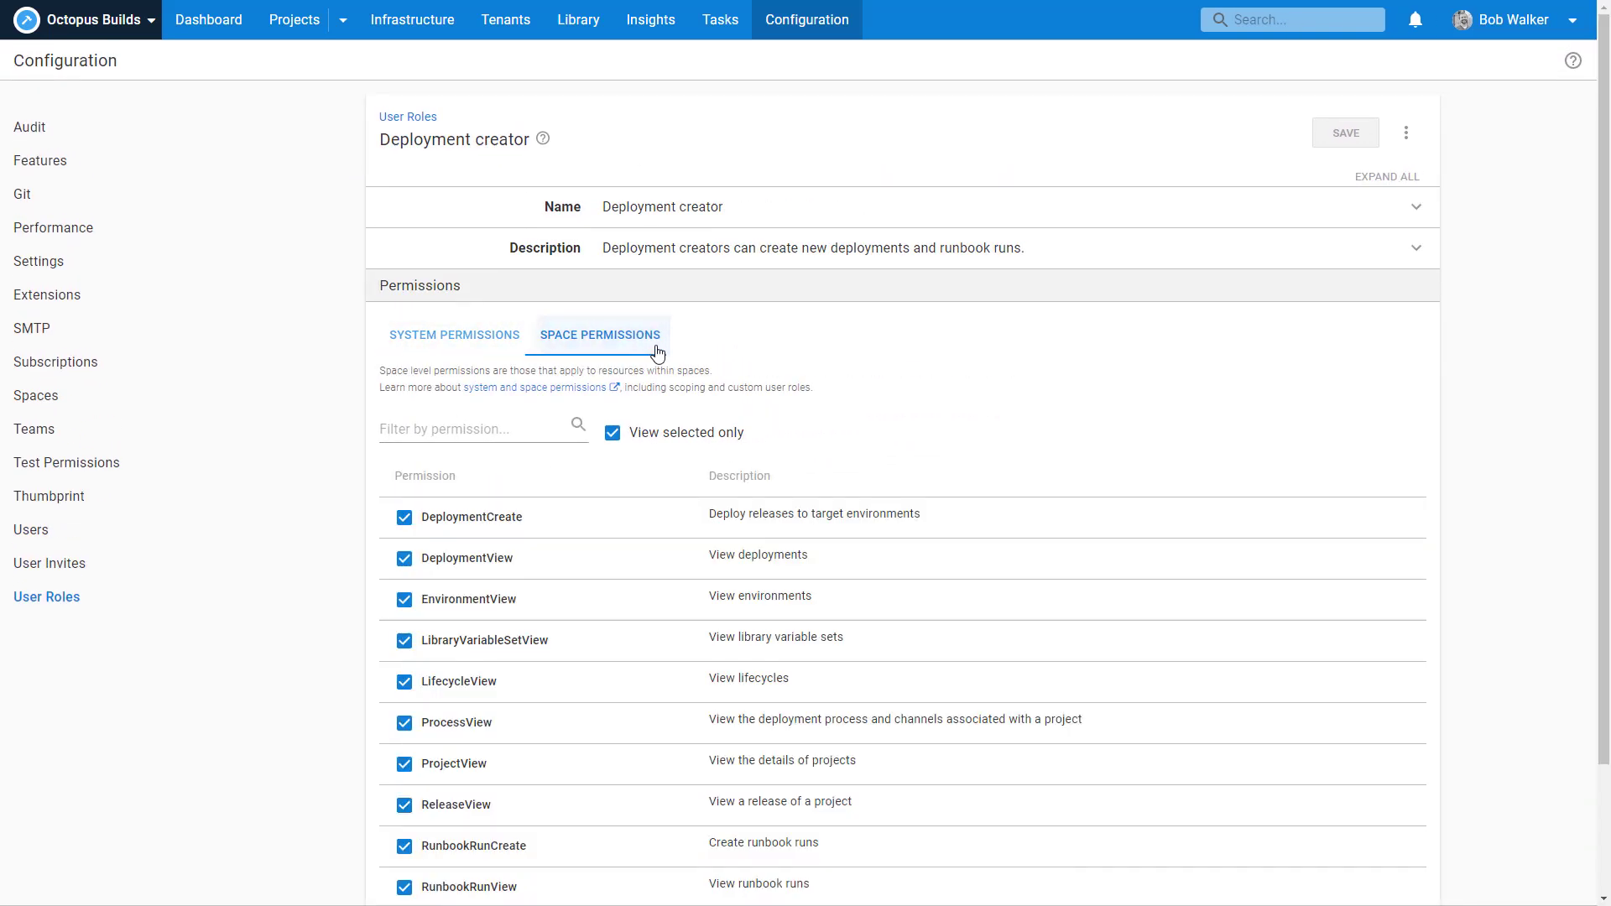
pyautogui.hotkey('alt', 'Left')
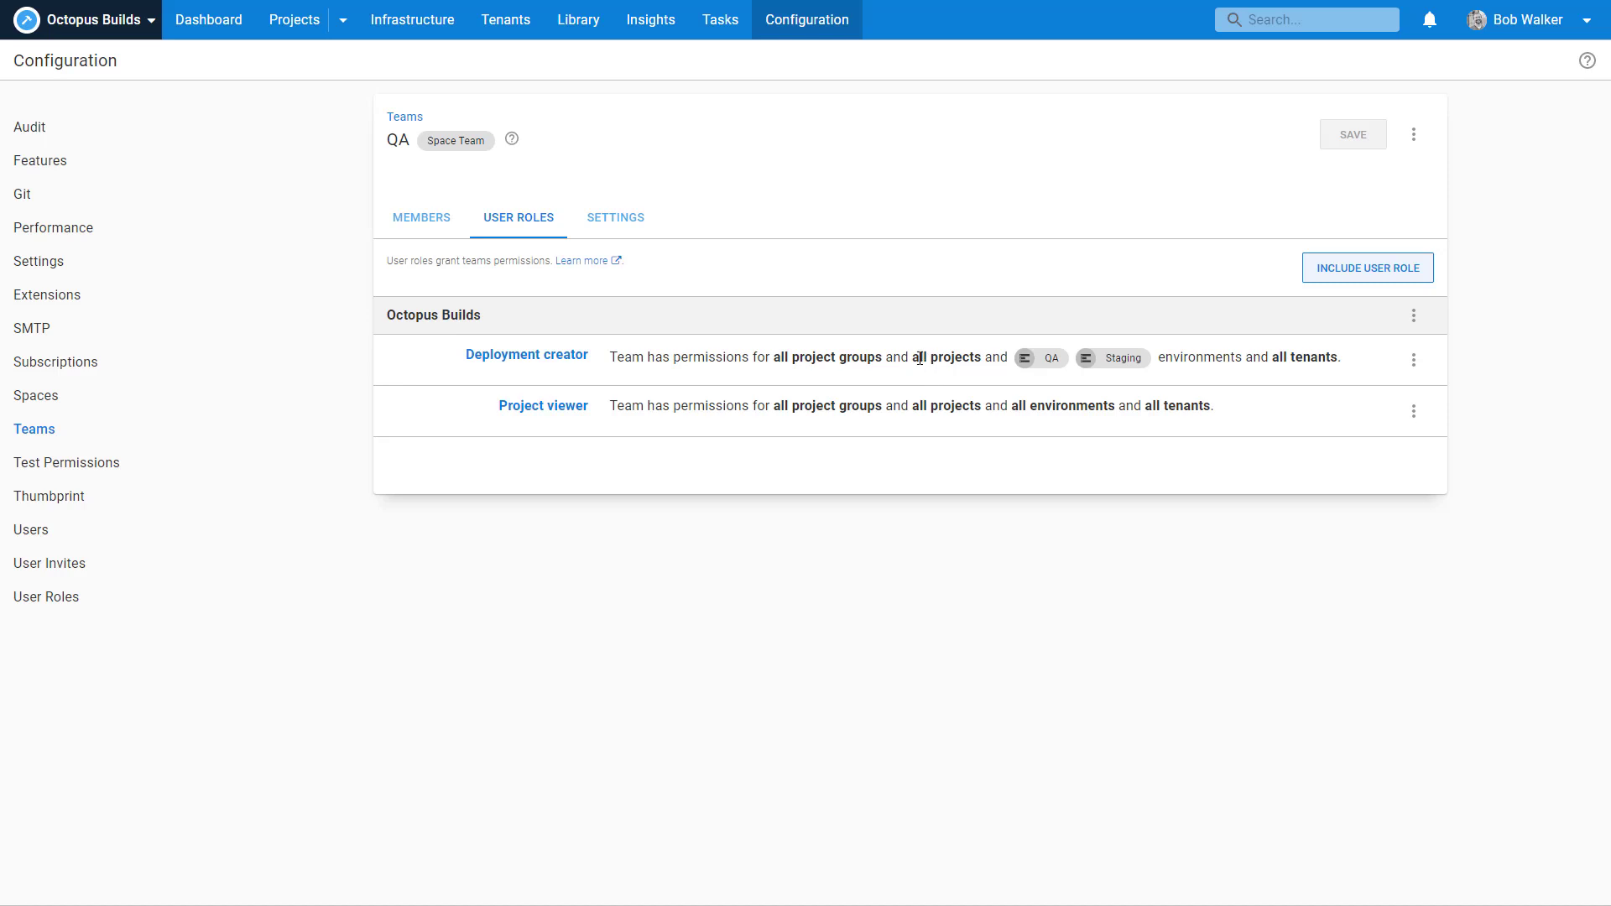
pyautogui.hotkey('alt', 'Left')
pyautogui.hotkey('alt', 'Left')
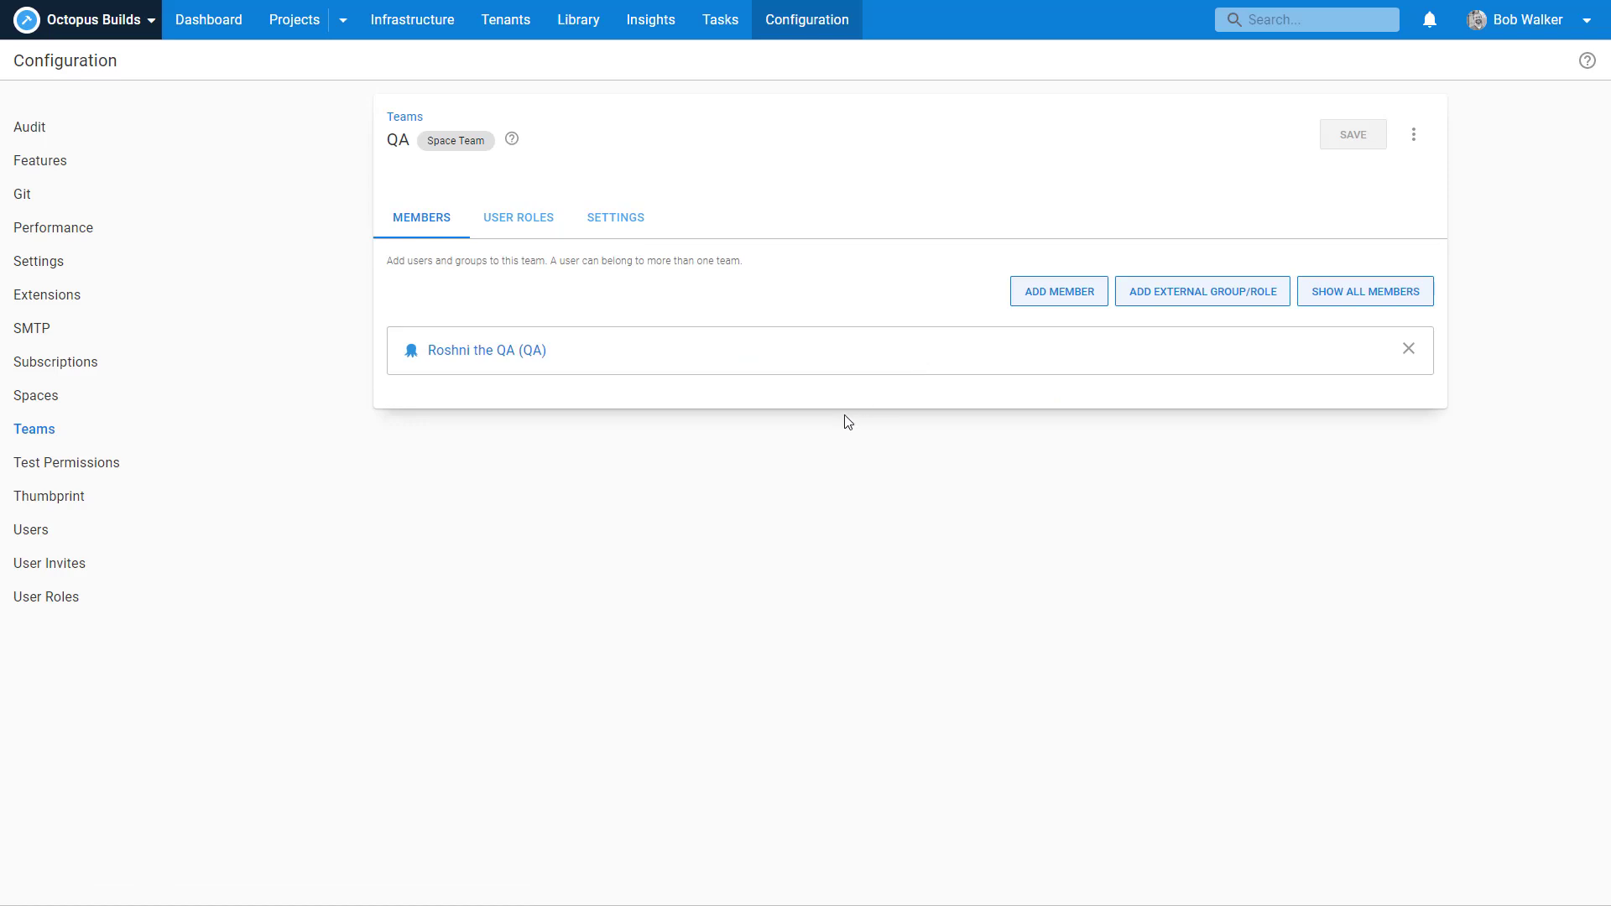
pyautogui.hotkey('alt', 'Left')
# - Examine only the selected space permissions of the Web Admins team's Deployment creator role, and return to the team's user roles
pyautogui.scroll(-2, 756, 663)
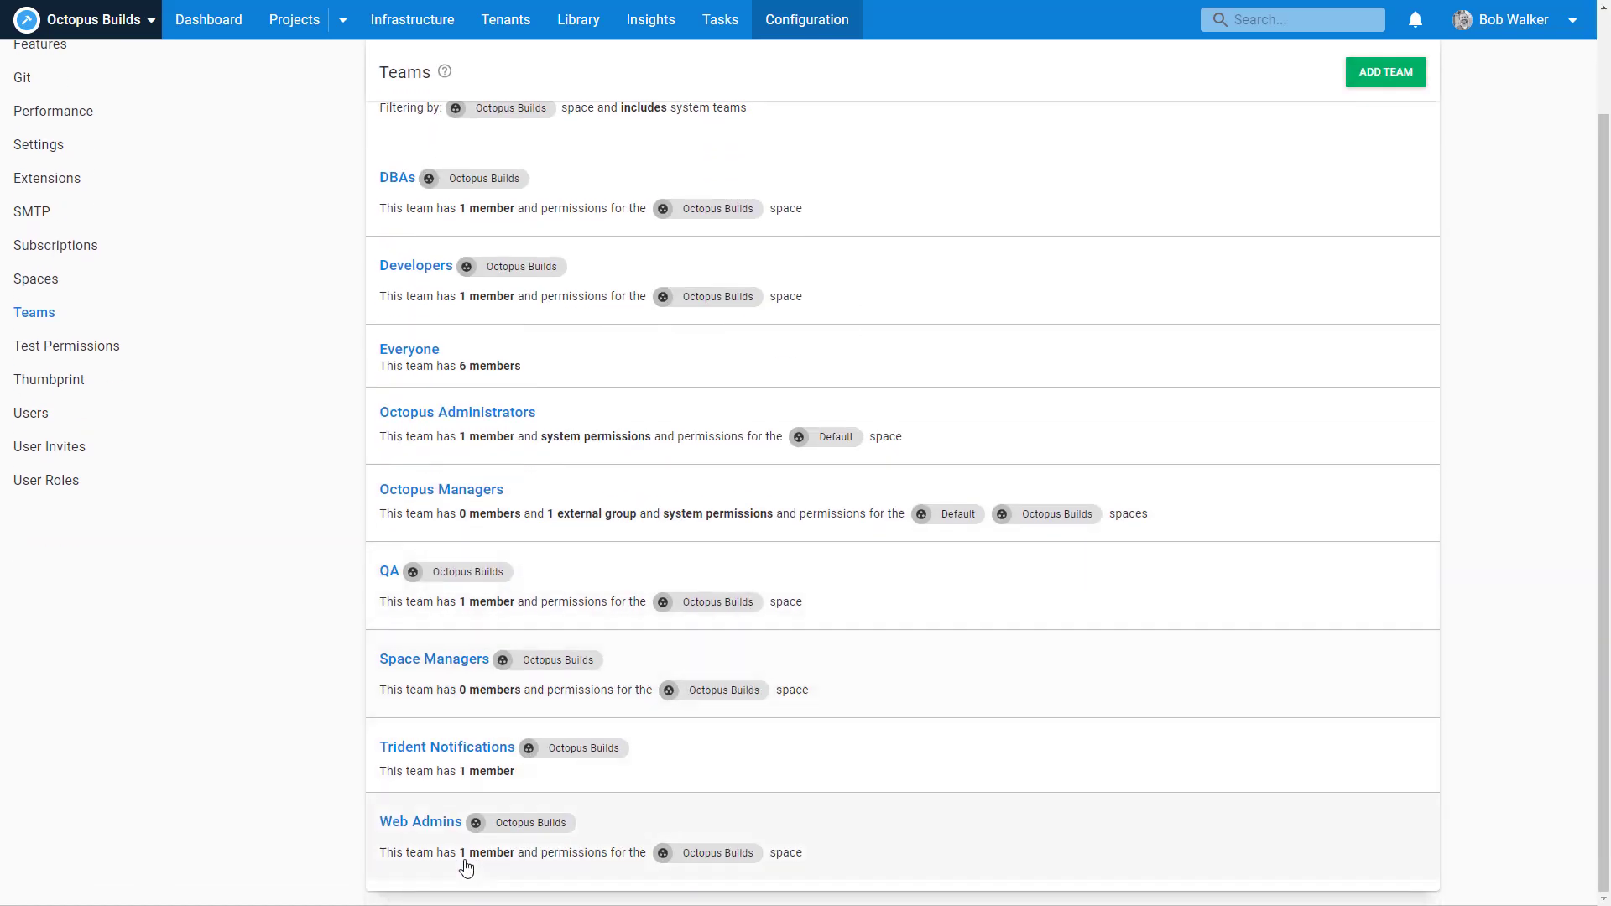
pyautogui.click(424, 826)
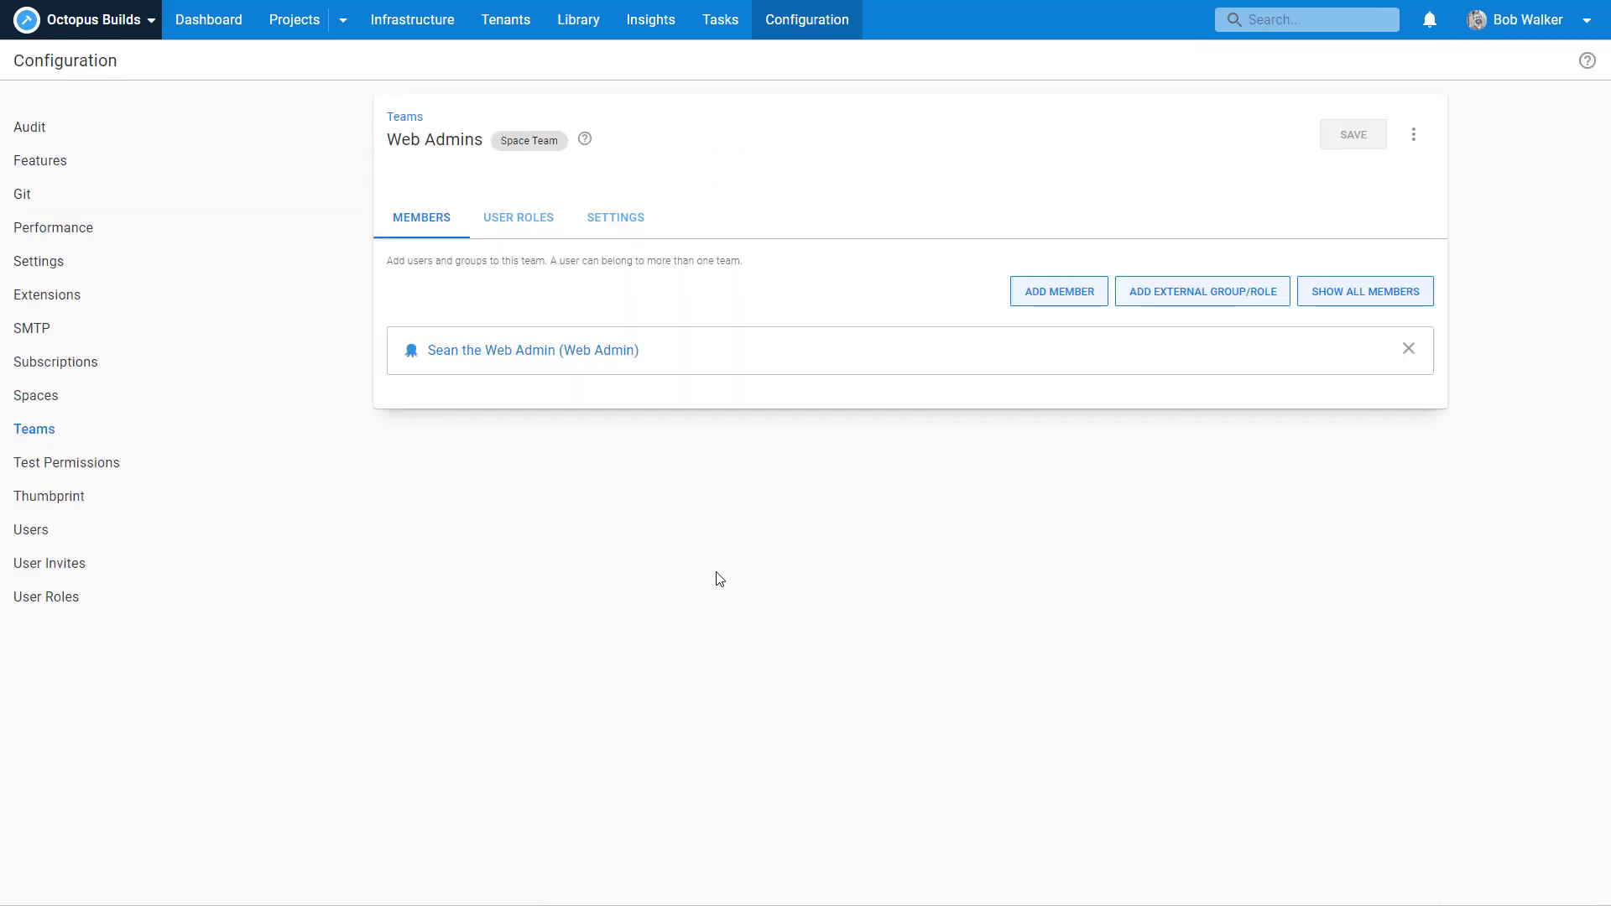
pyautogui.click(520, 218)
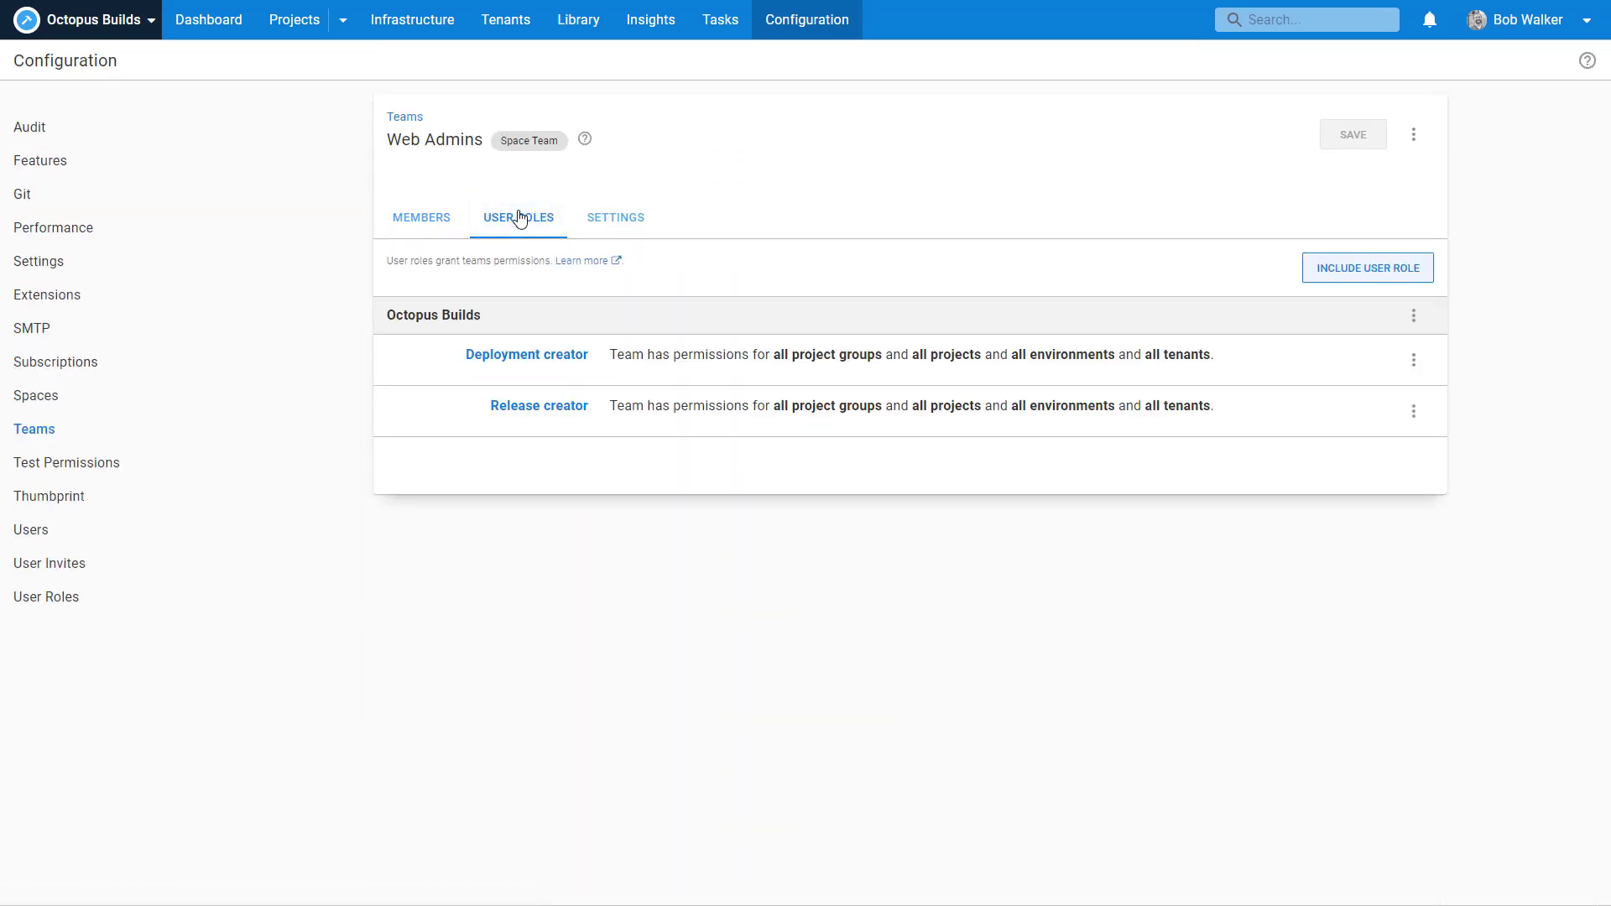
pyautogui.click(564, 368)
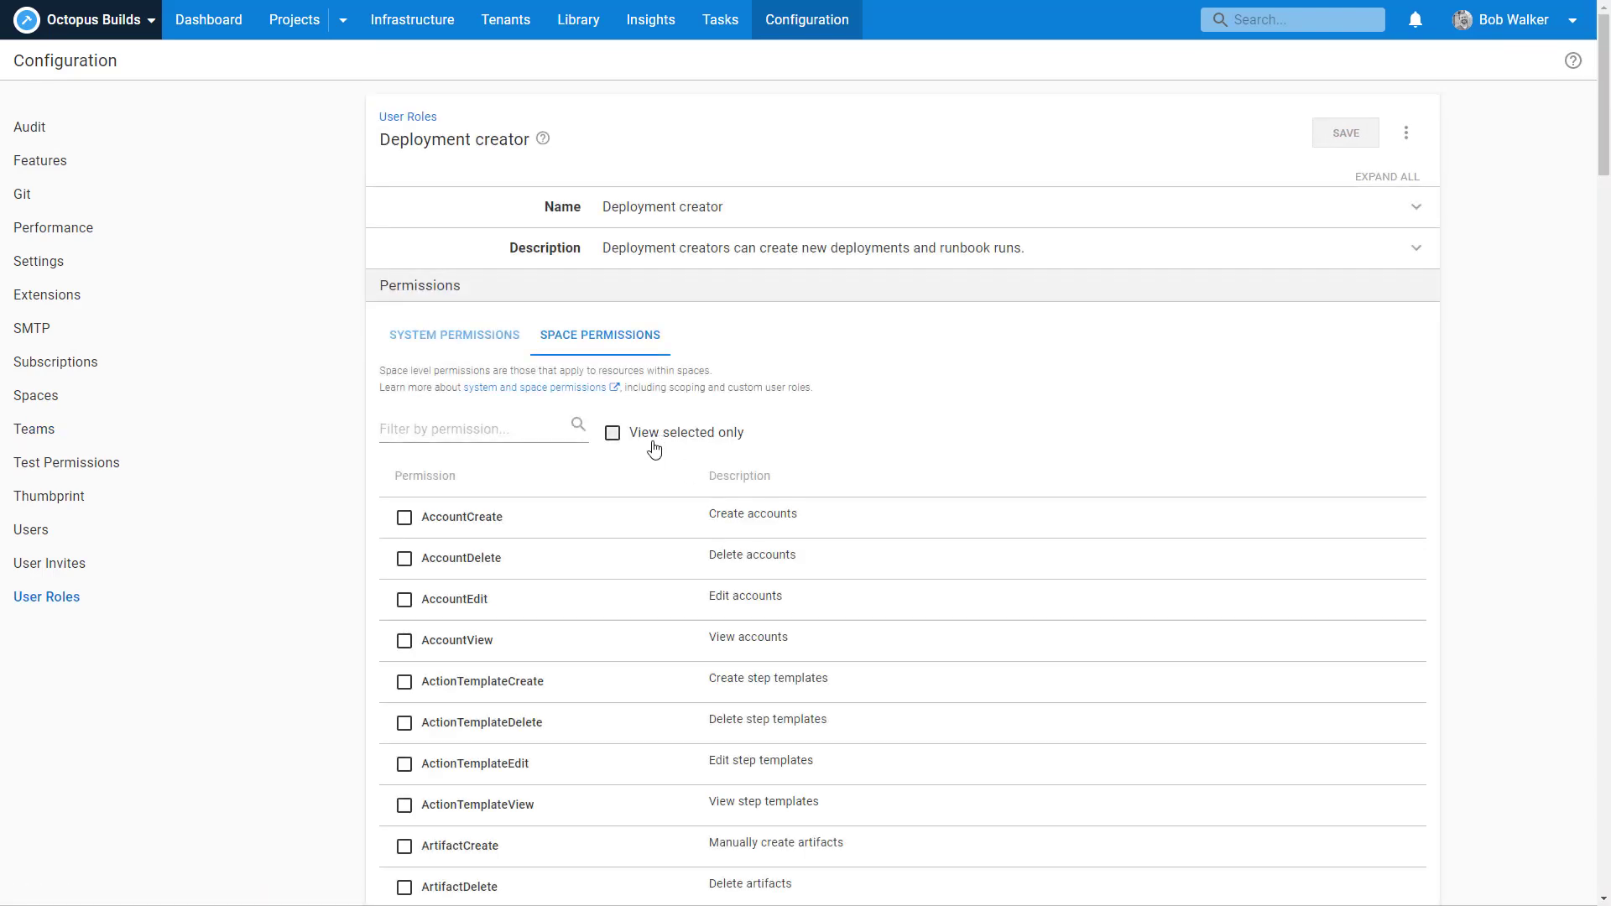
pyautogui.click(653, 440)
pyautogui.scroll(-2, 648, 647)
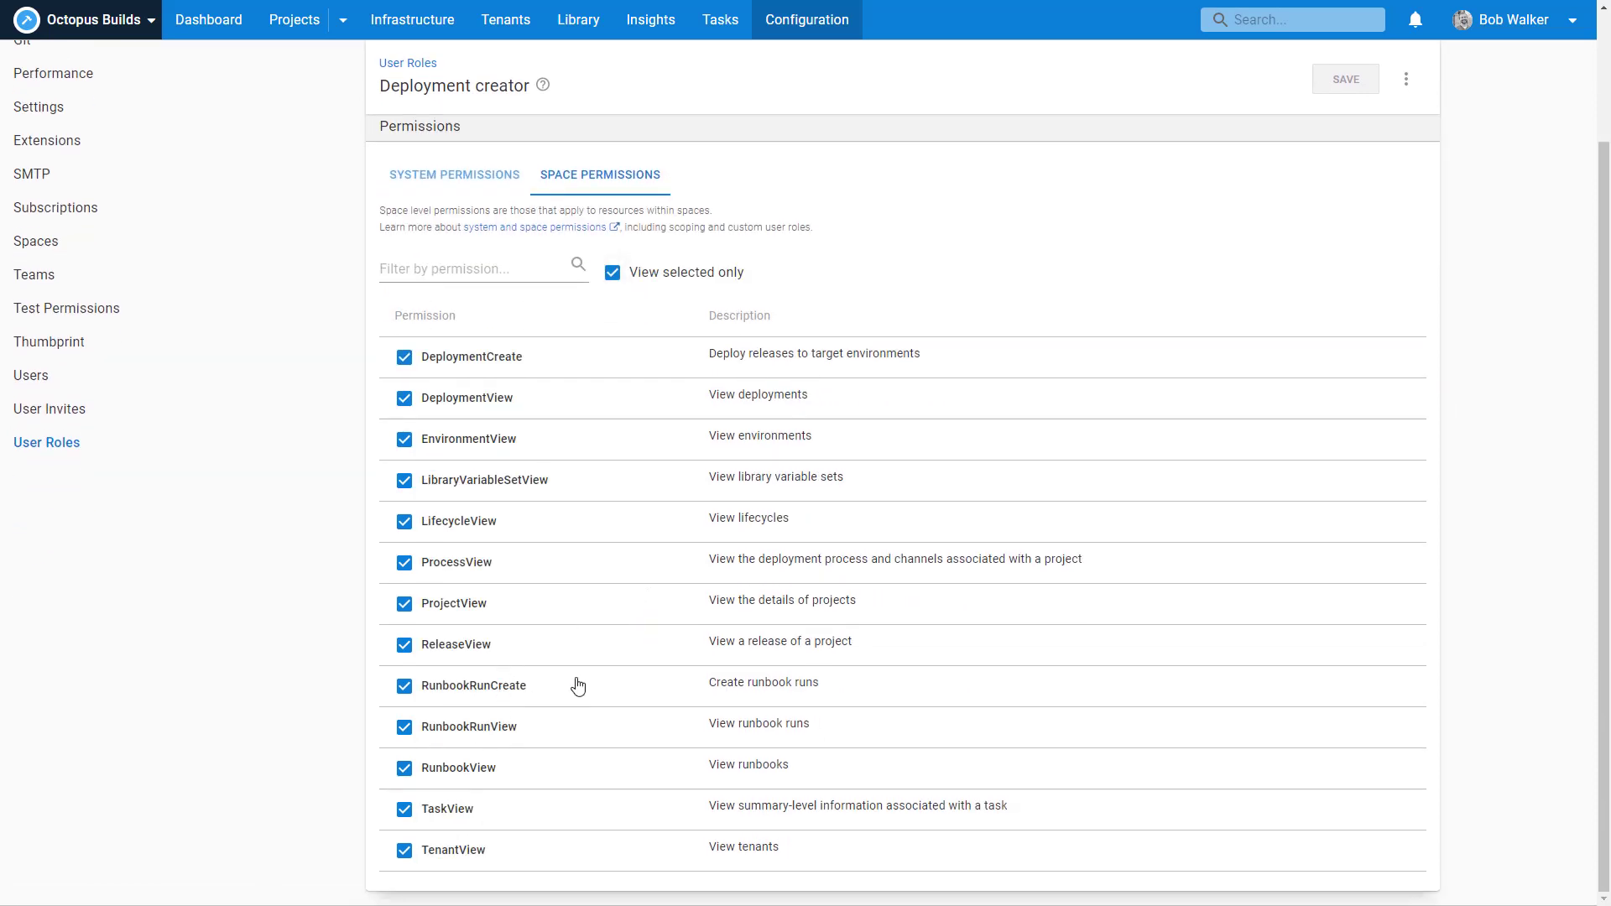
pyautogui.hotkey('alt', 'Left')
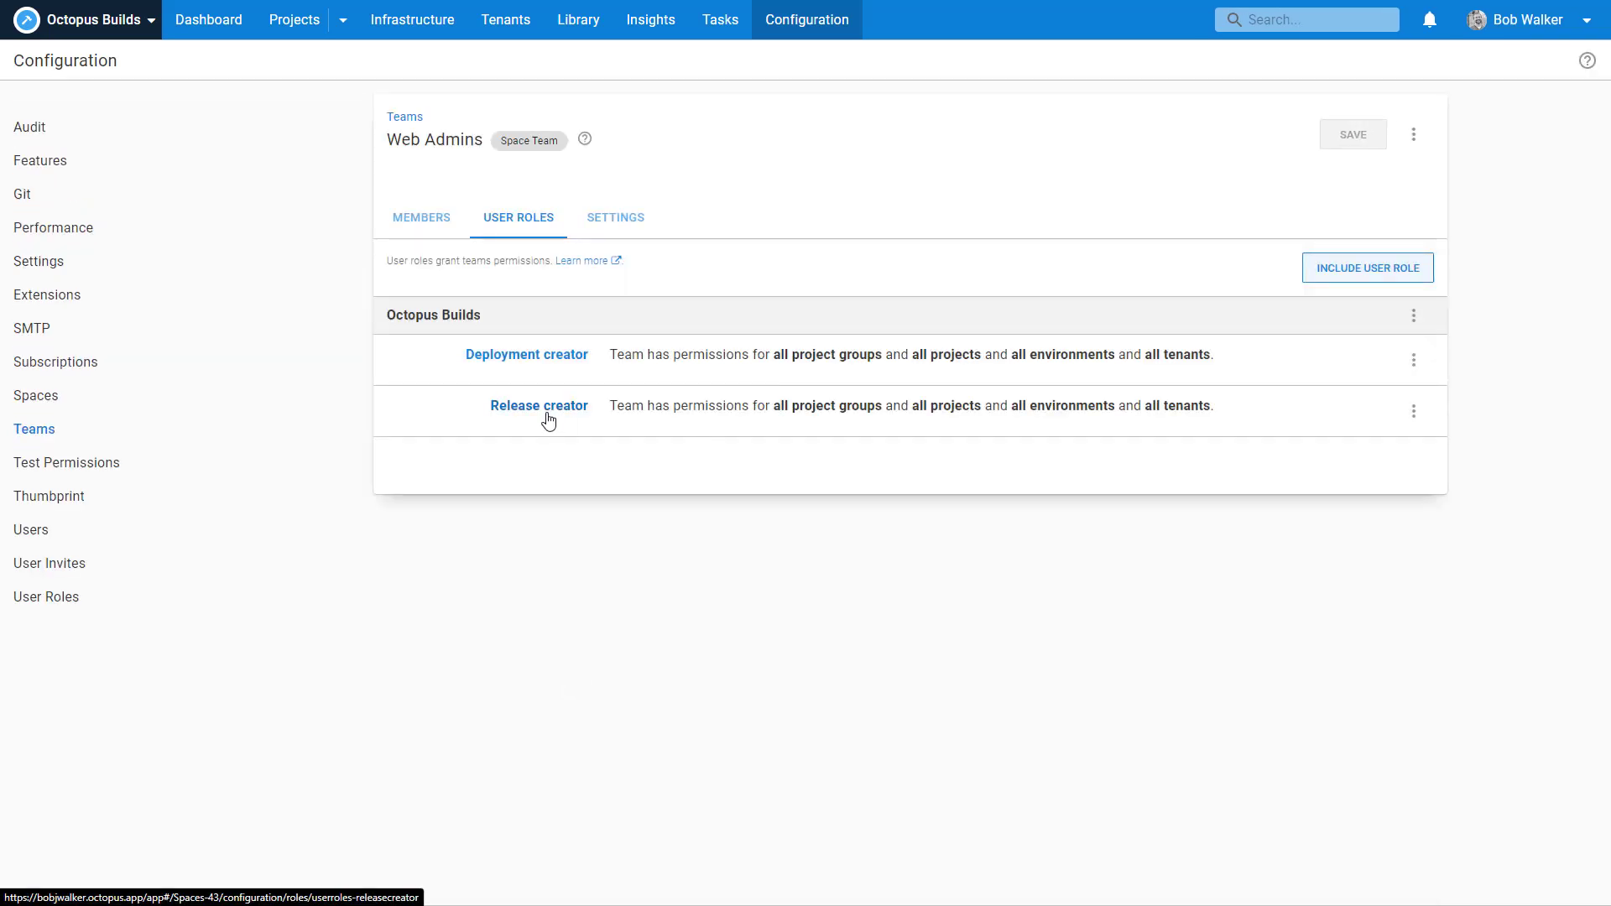
# - Examine only the selected space permissions of the Web Admins team's Release creator role, and return to the teams list
pyautogui.click(547, 409)
pyautogui.click(619, 432)
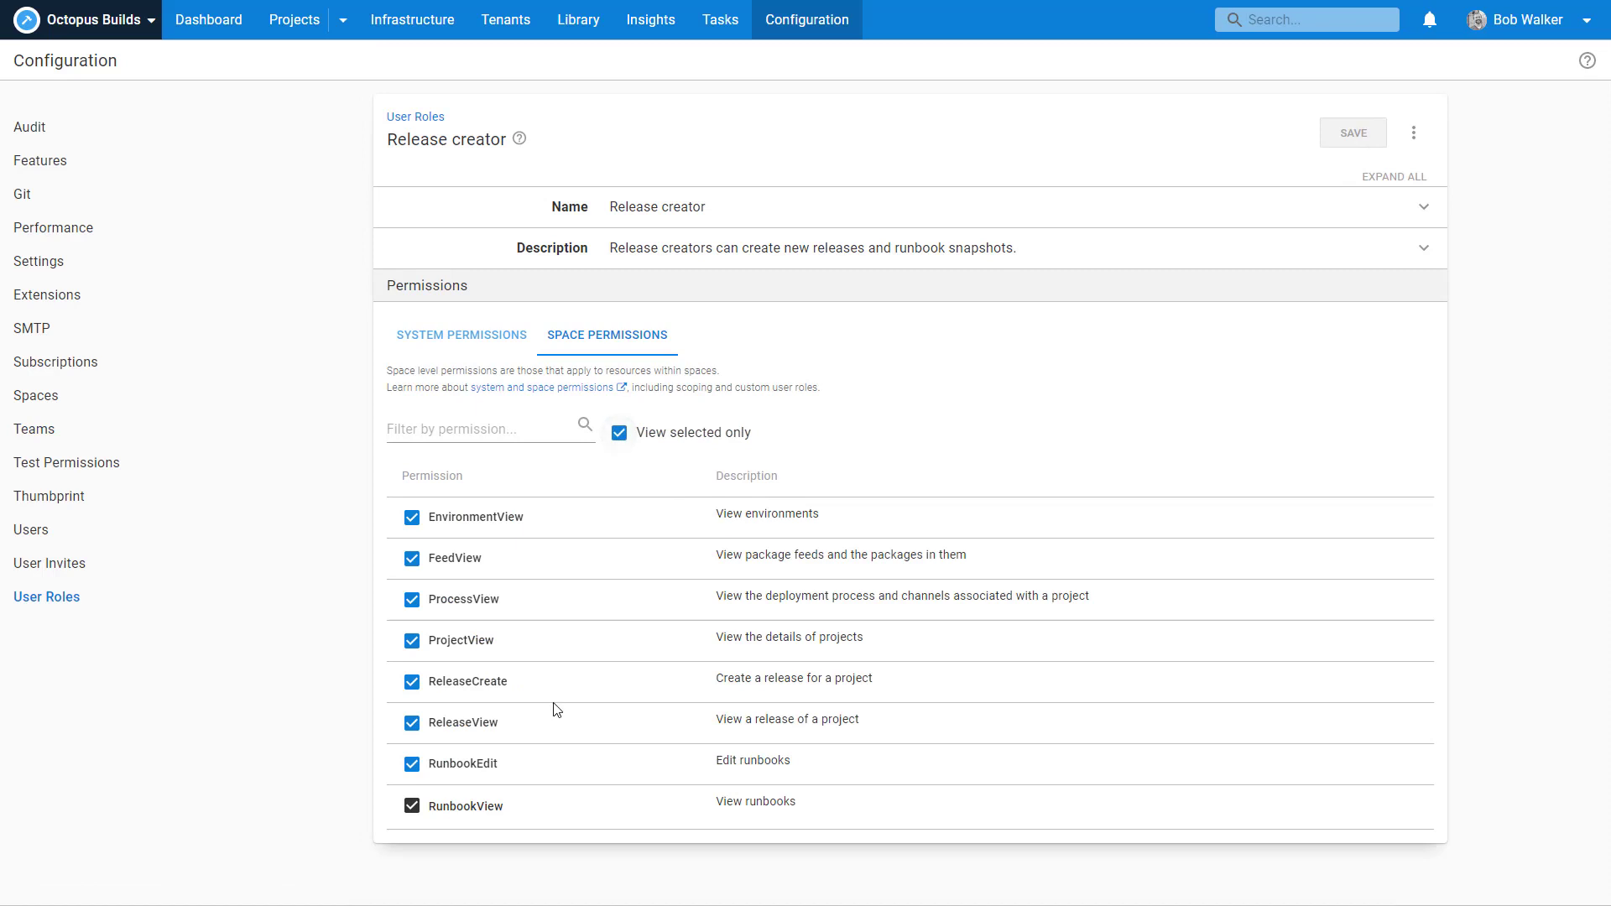
pyautogui.hotkey('alt', 'Left')
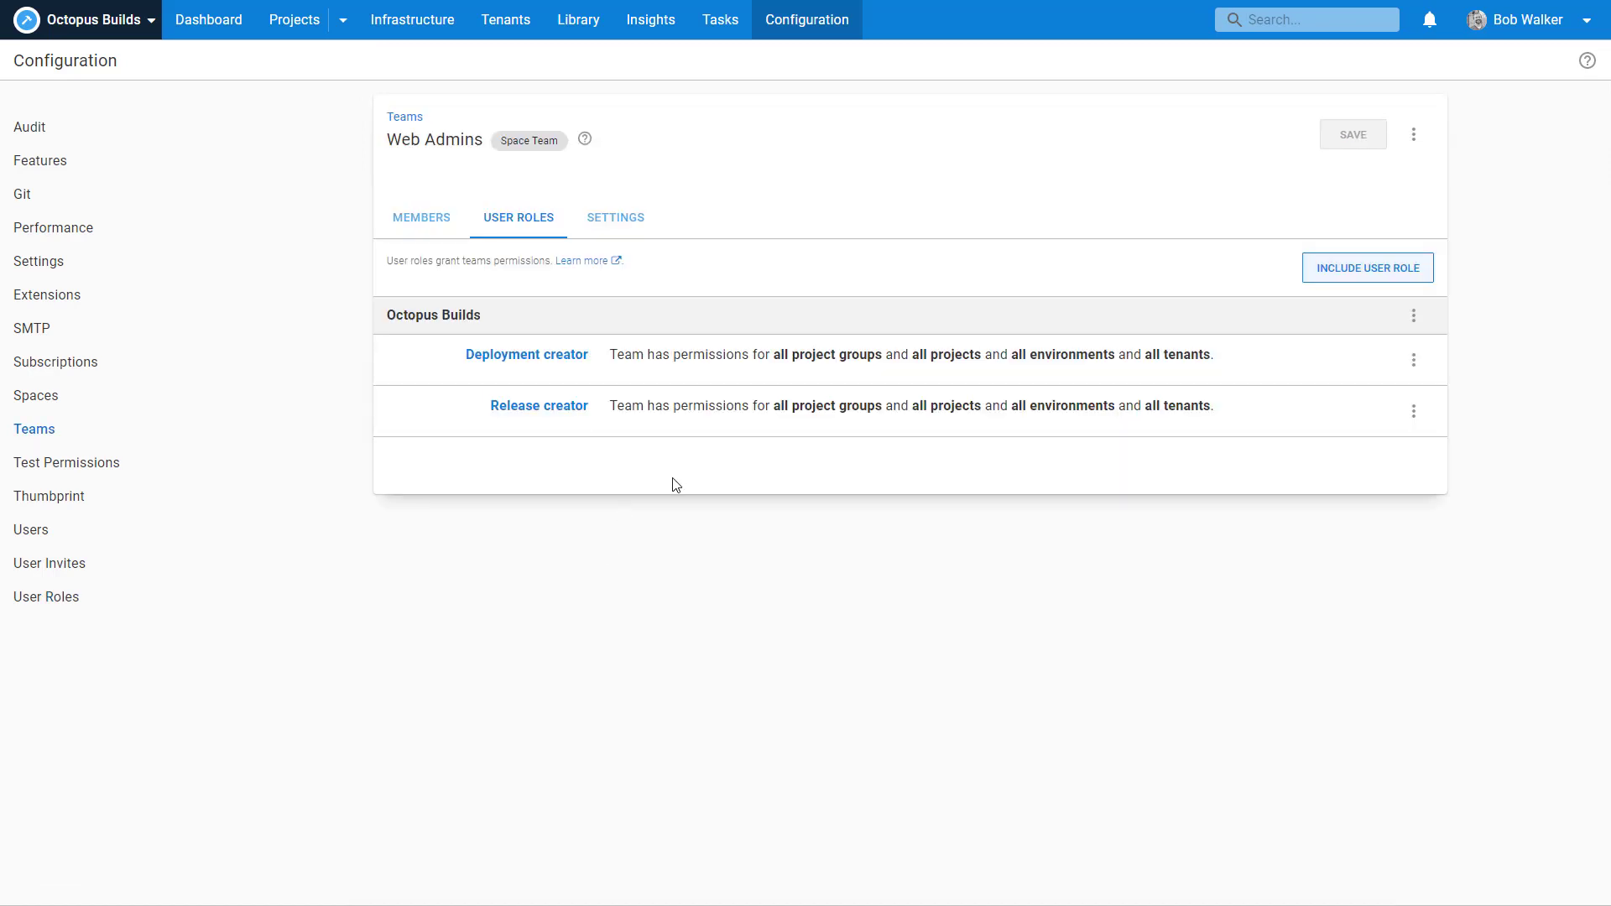
pyautogui.hotkey('alt', 'Left')
pyautogui.hotkey('alt', 'Left')
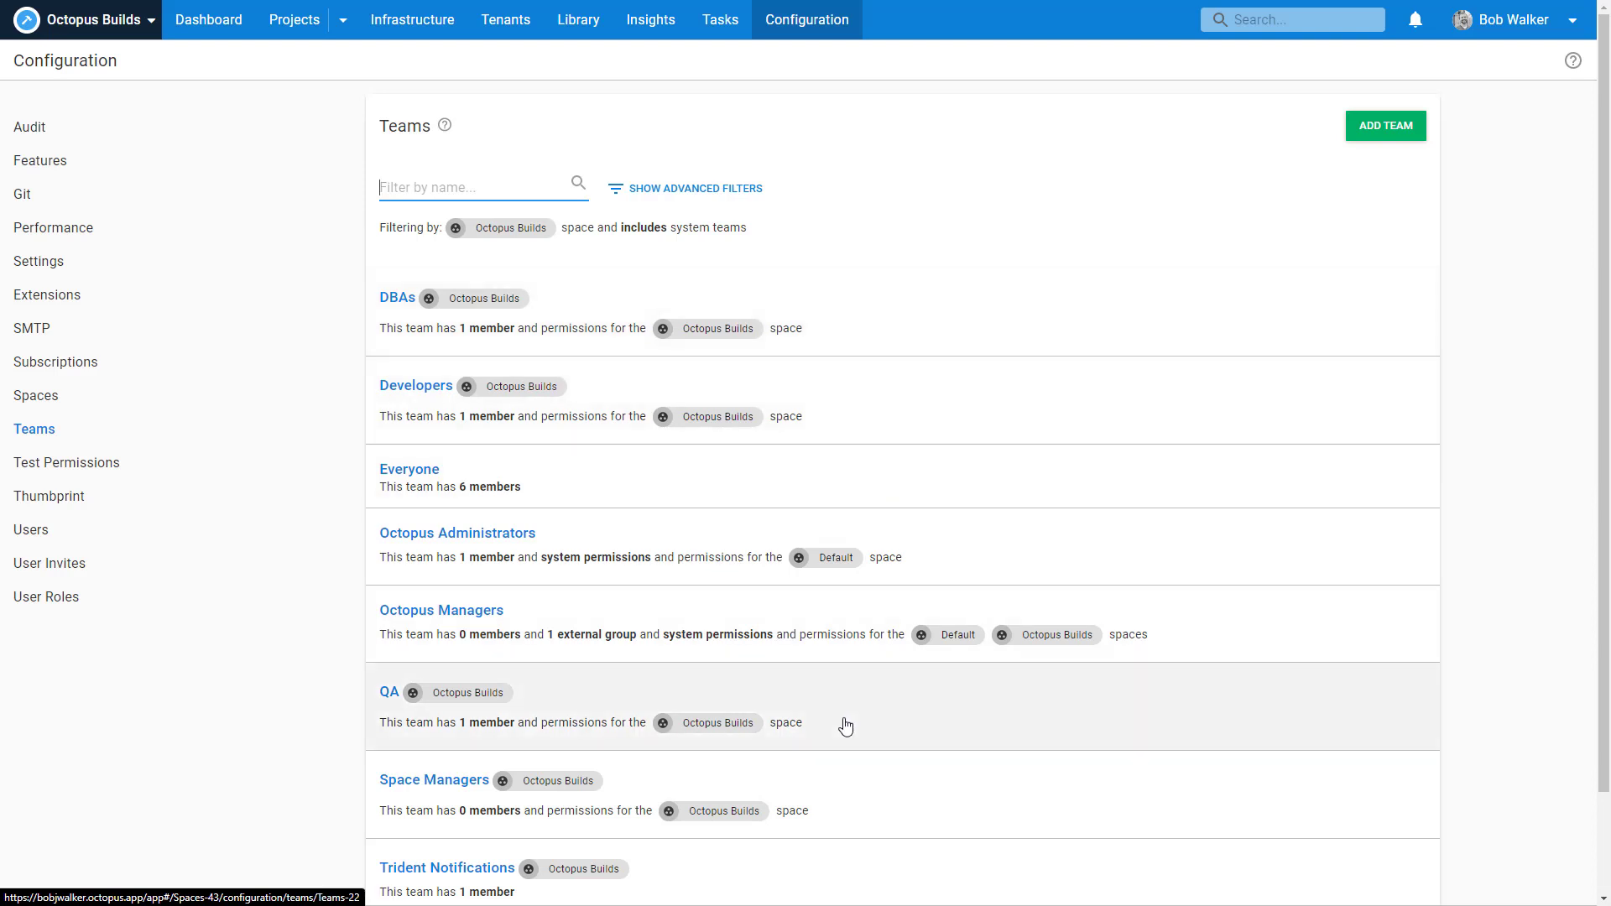
# - Examine the project group, project and environment restrictions available for the Developers team's Deployment creator role, leaving them unchanged
pyautogui.scroll(-2, 846, 727)
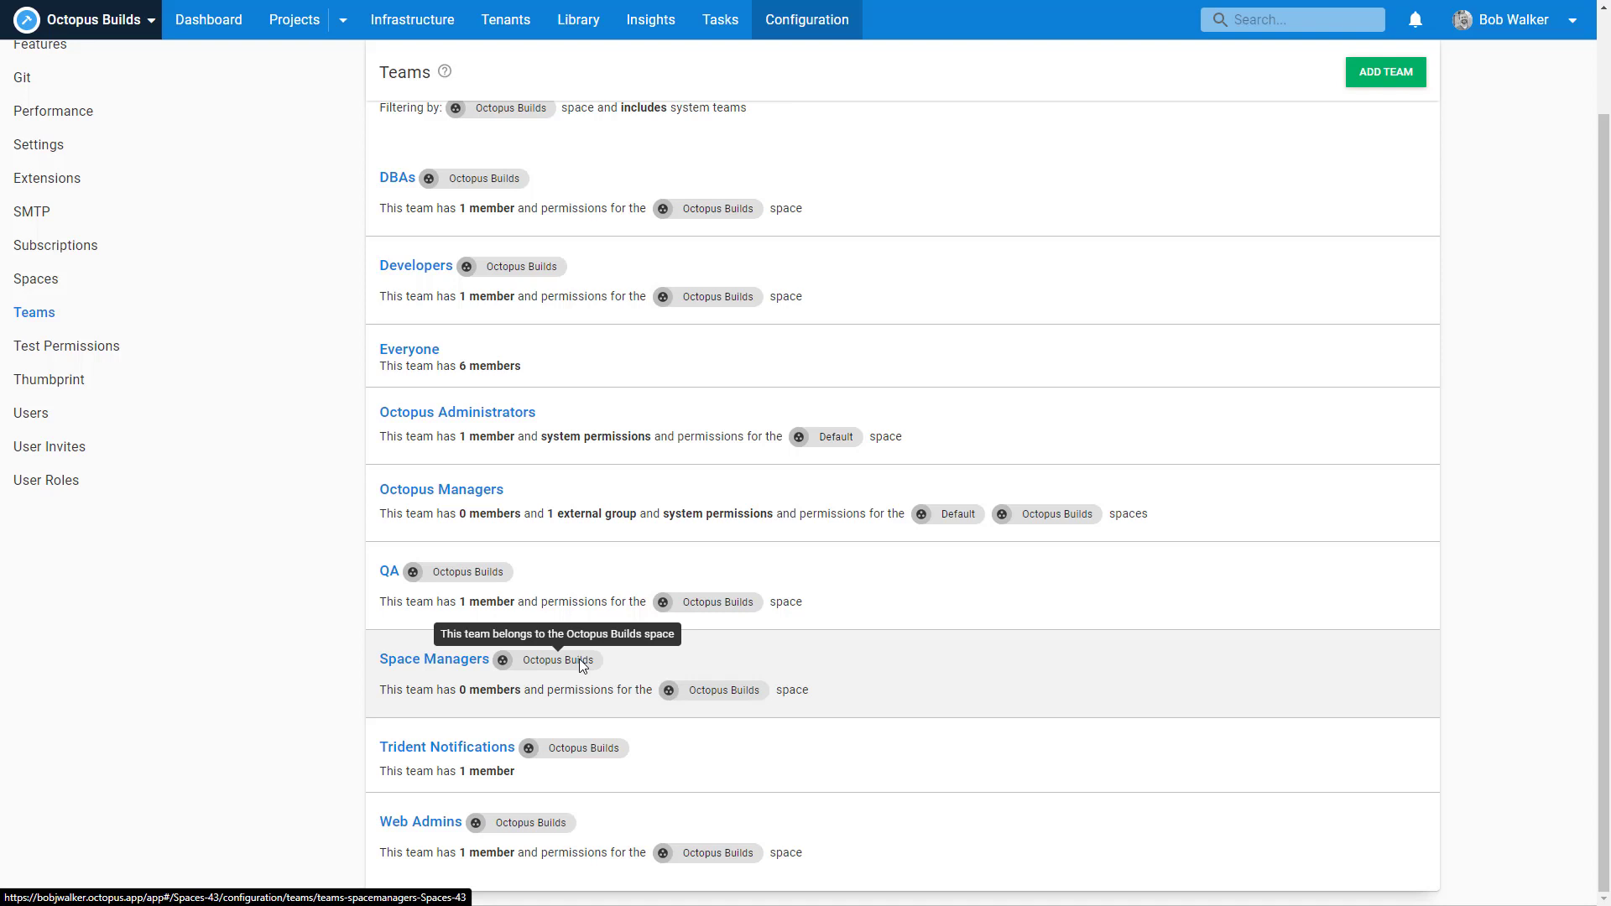
pyautogui.click(823, 277)
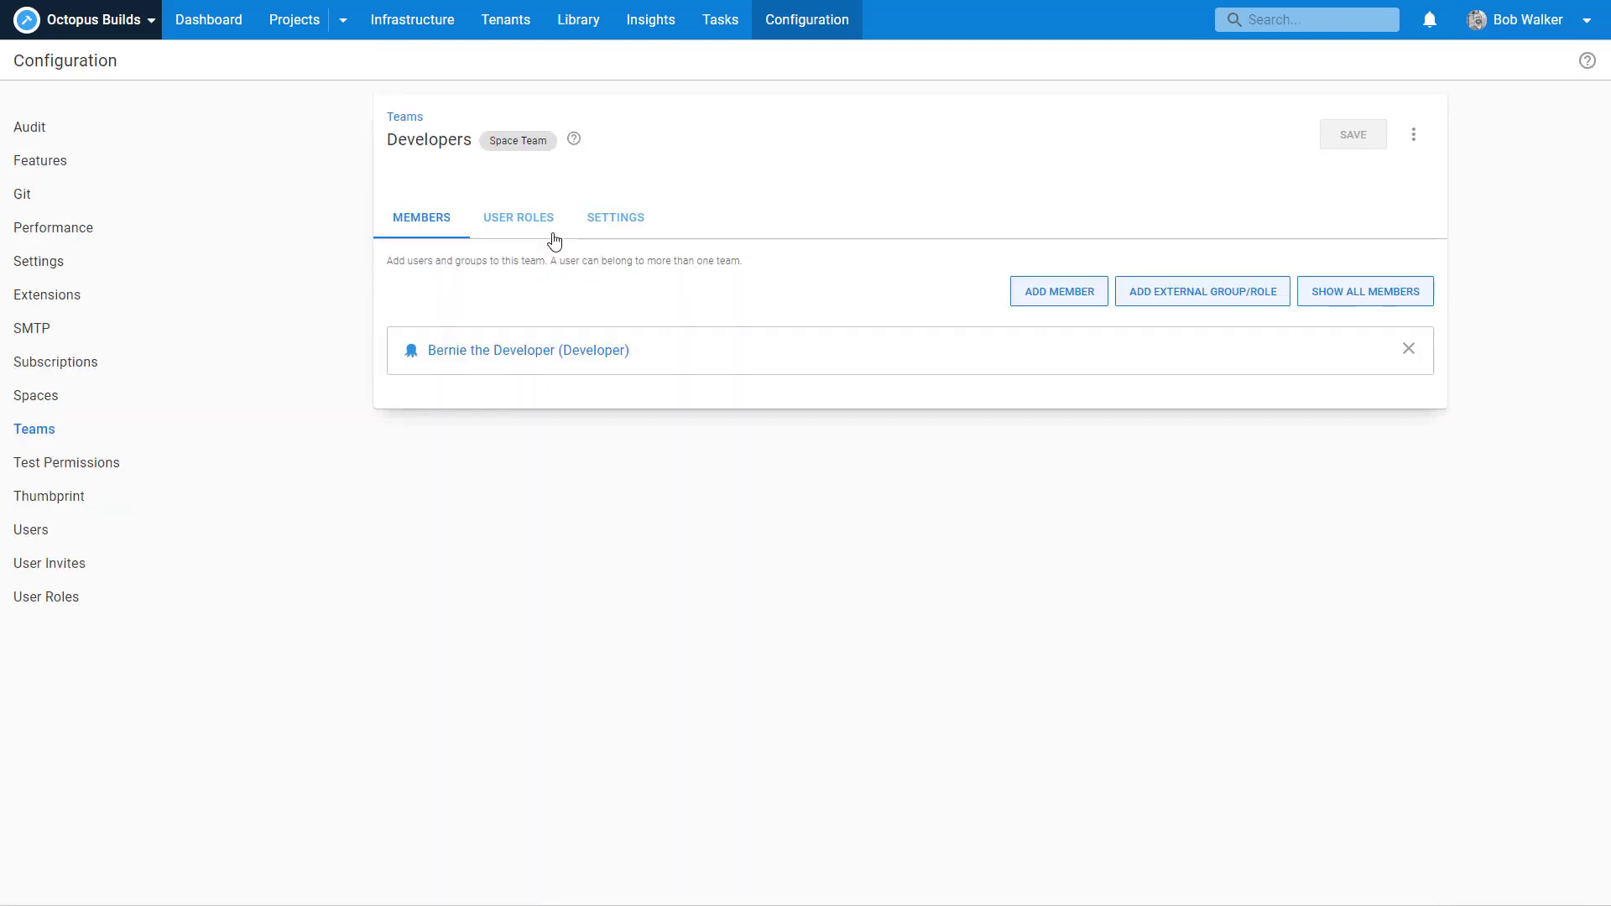
pyautogui.click(516, 218)
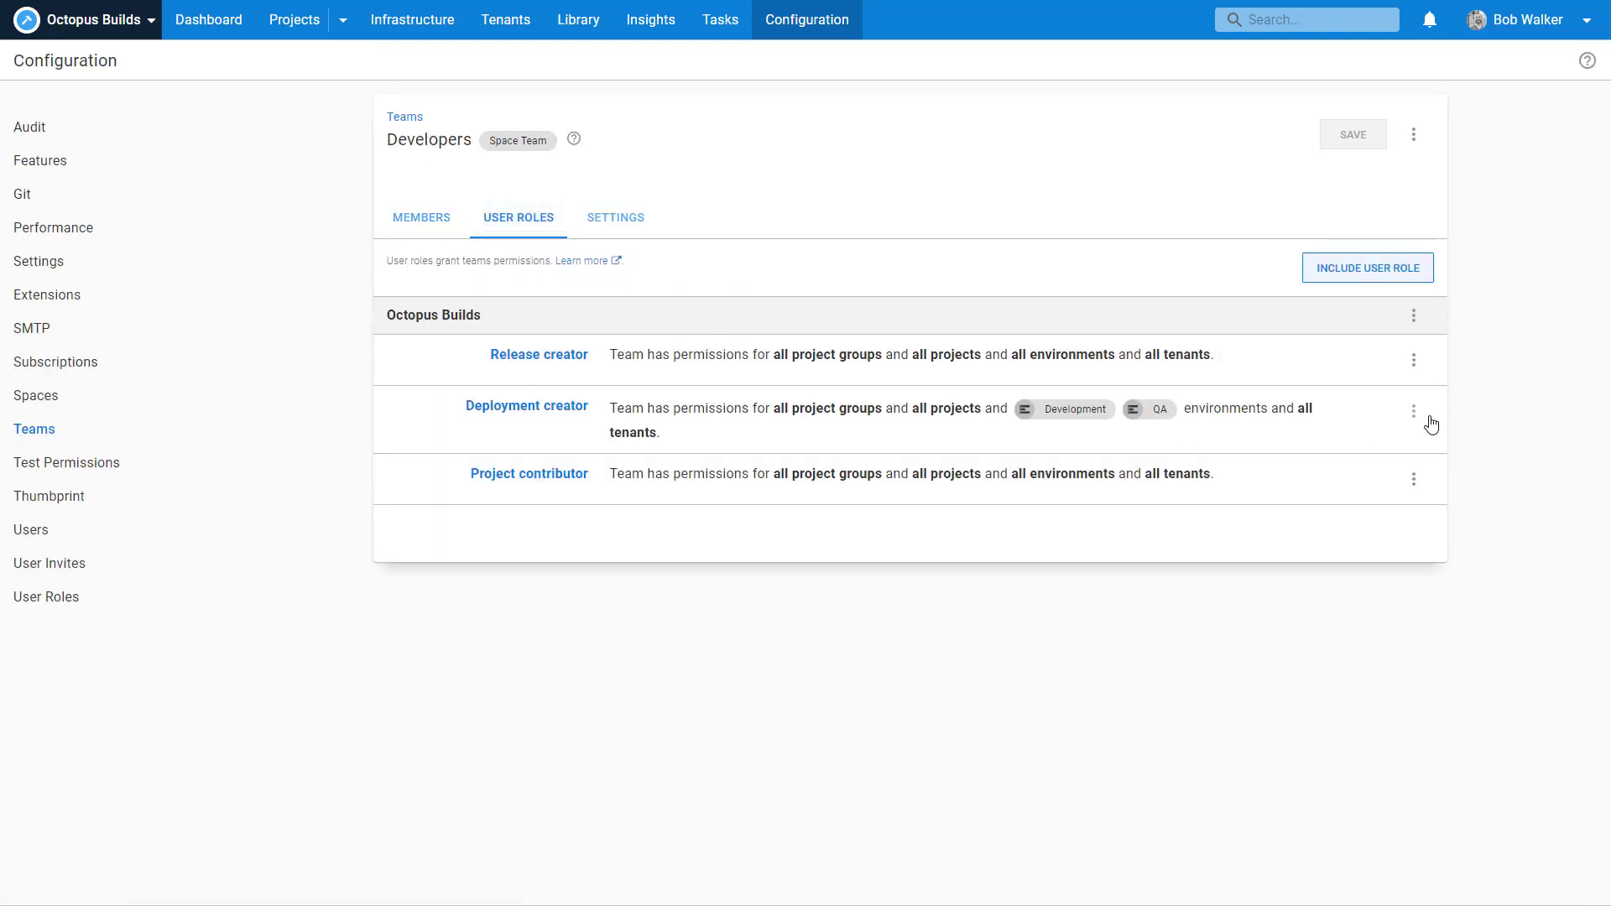
pyautogui.click(1414, 411)
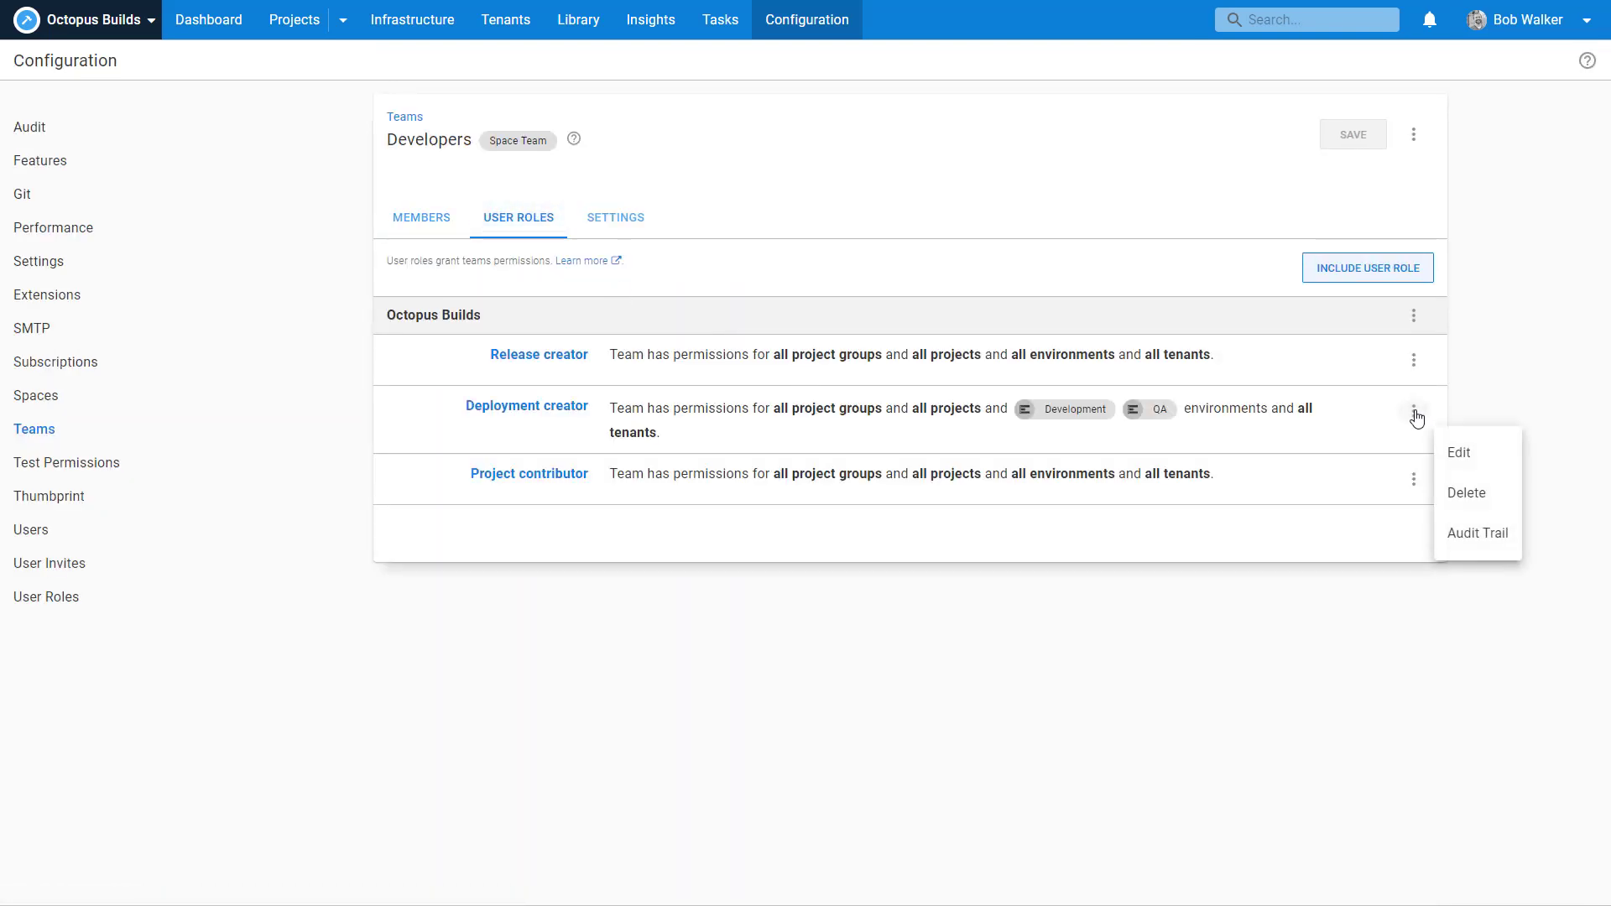
pyautogui.click(1447, 447)
pyautogui.click(722, 477)
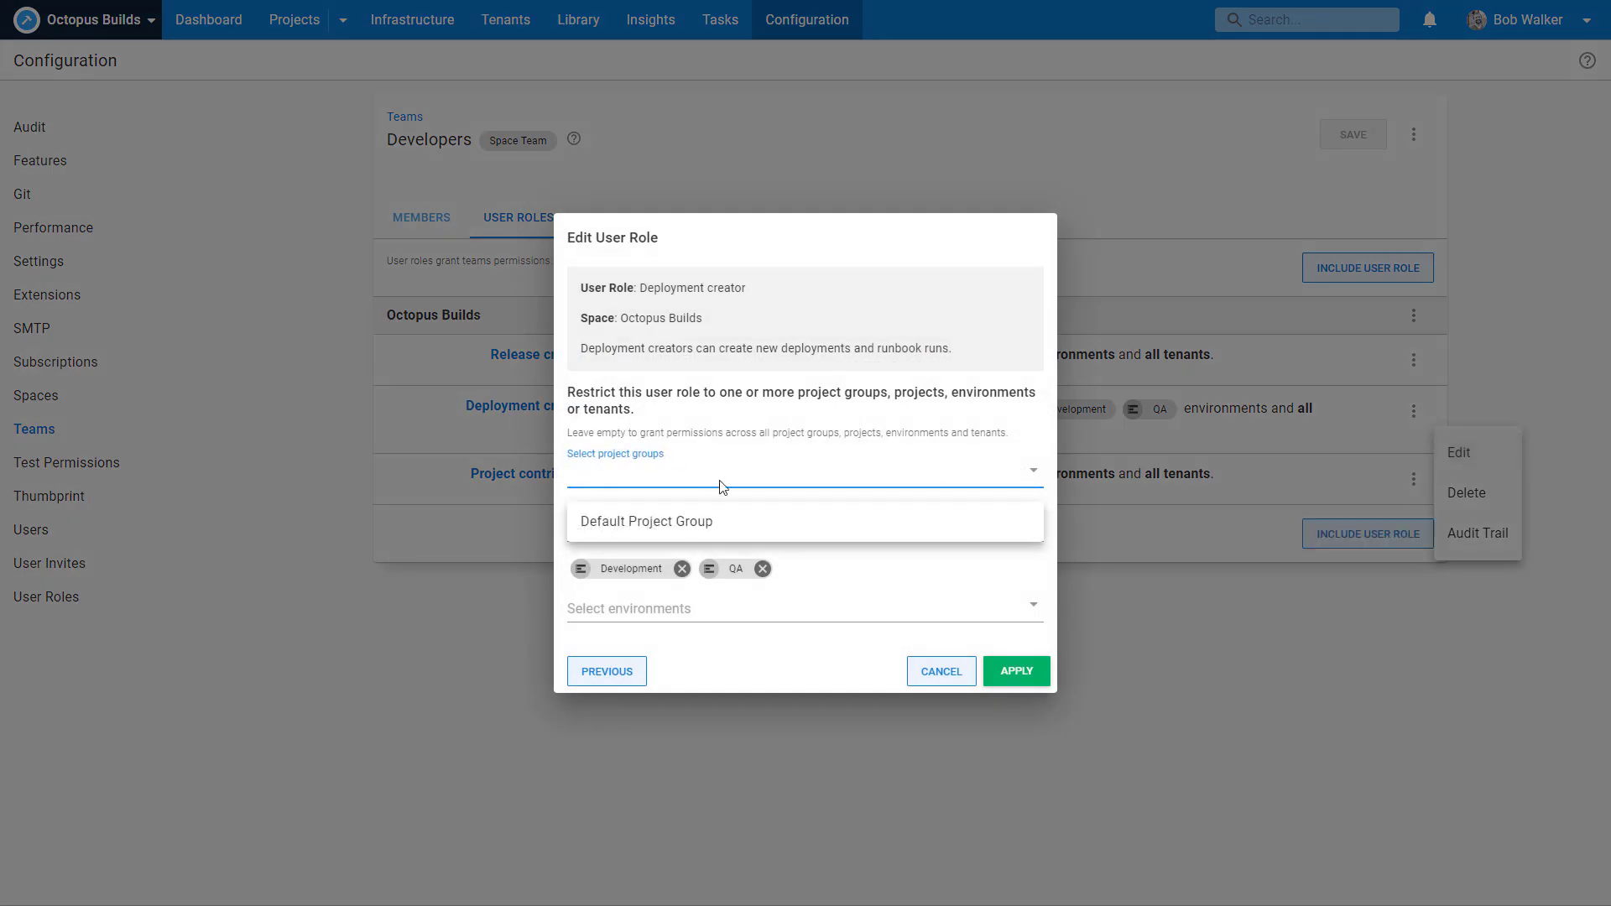
pyautogui.click(728, 463)
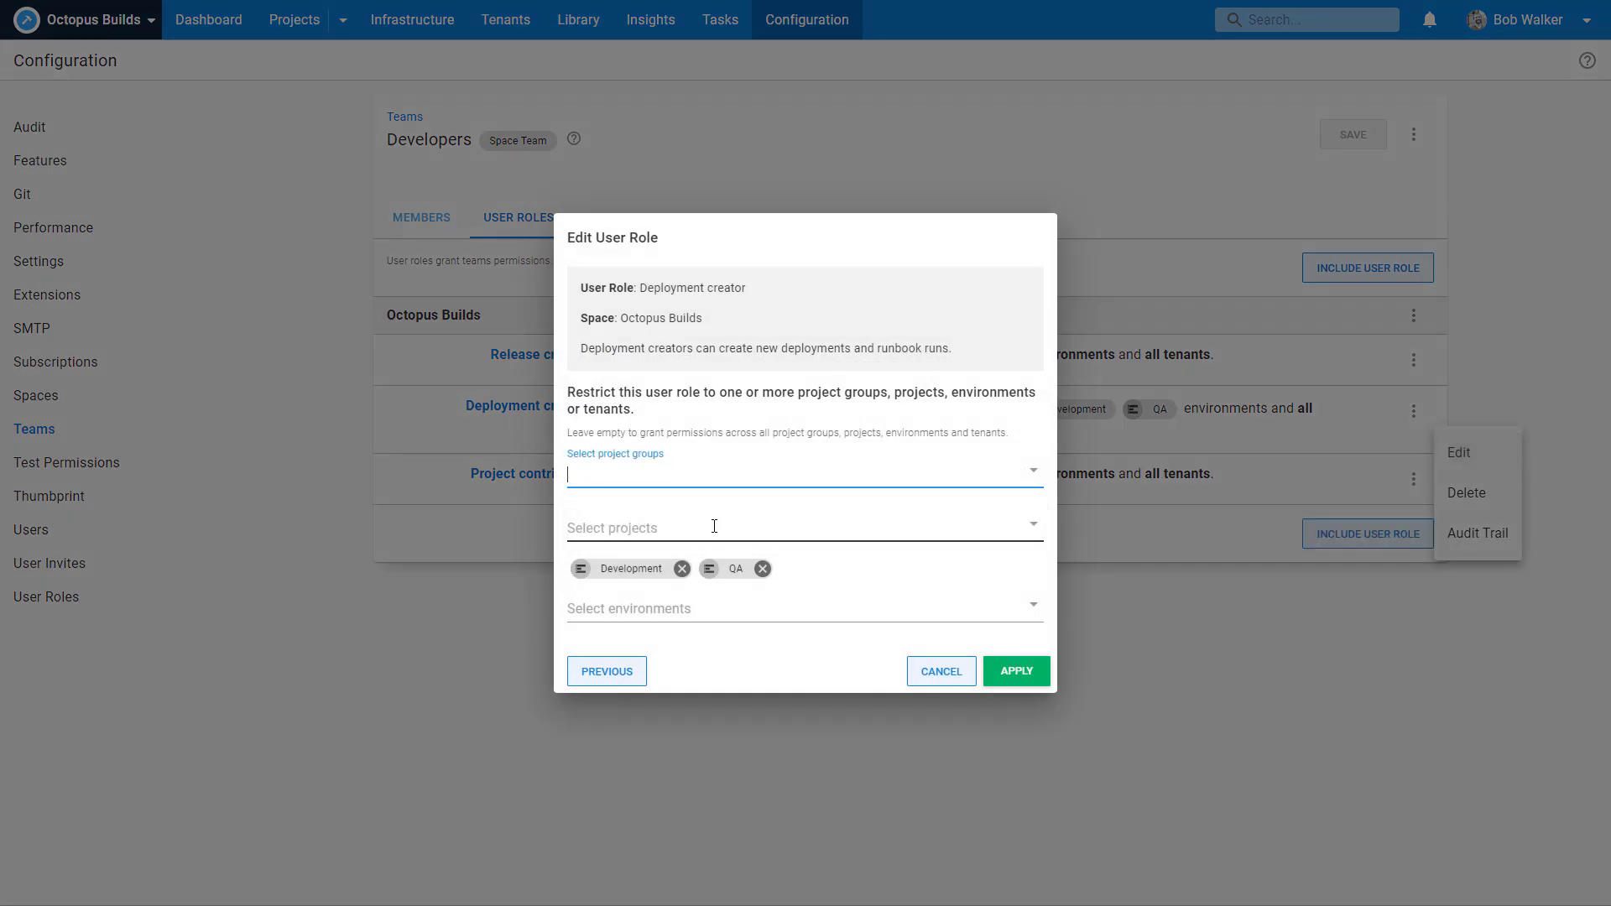
pyautogui.click(923, 676)
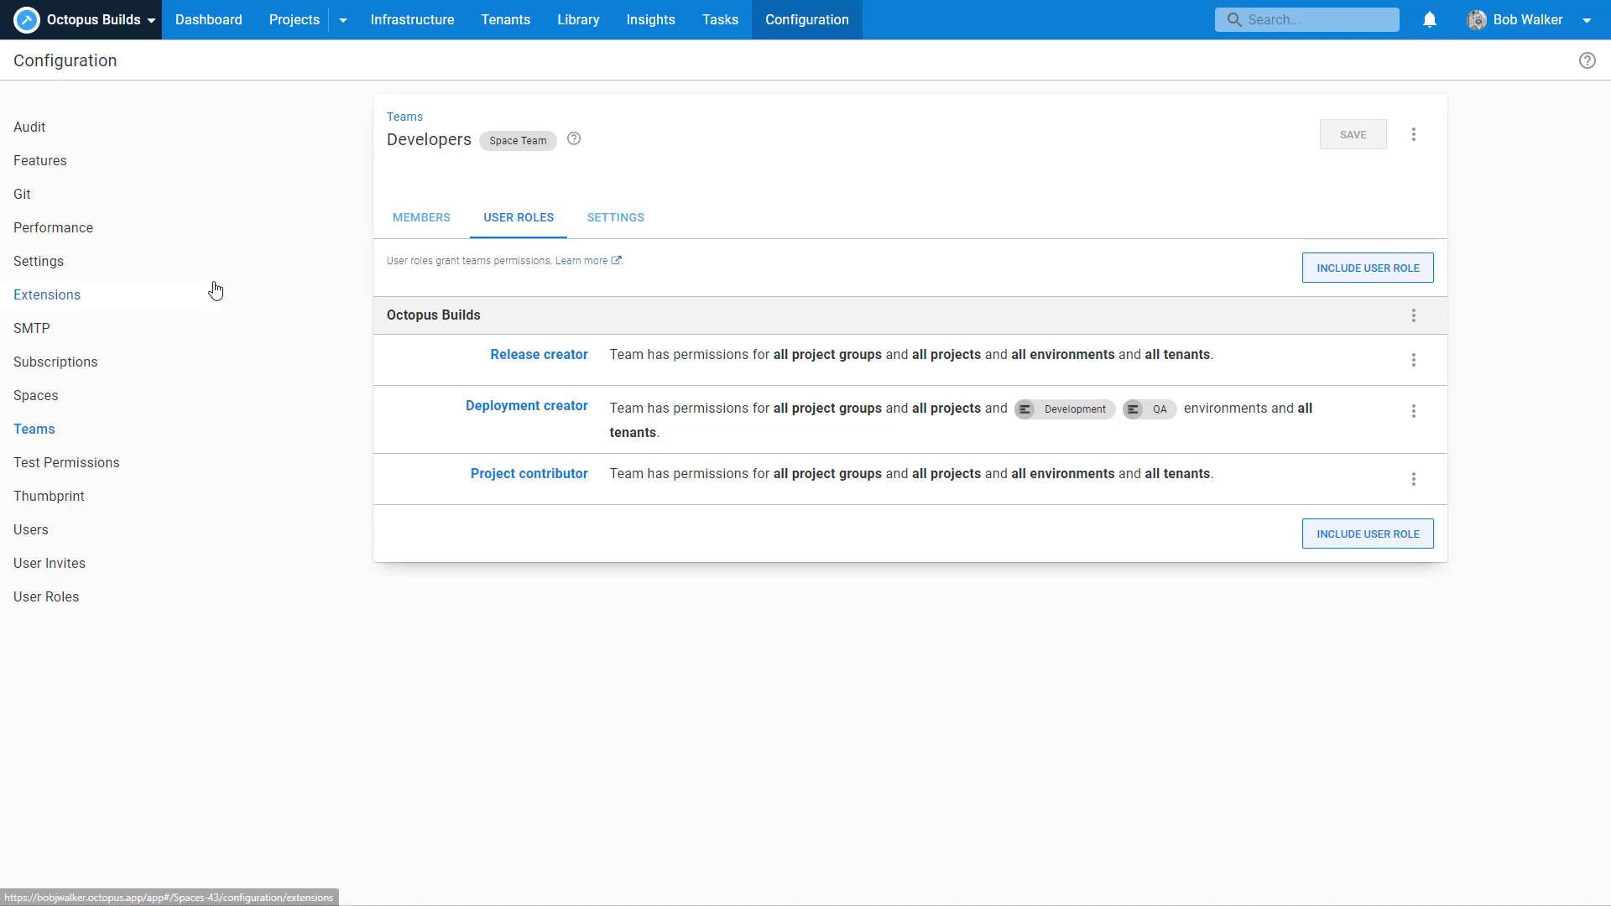
# - Open the latest Development run of the Trident project's Create Trident Database runbook
pyautogui.click(208, 20)
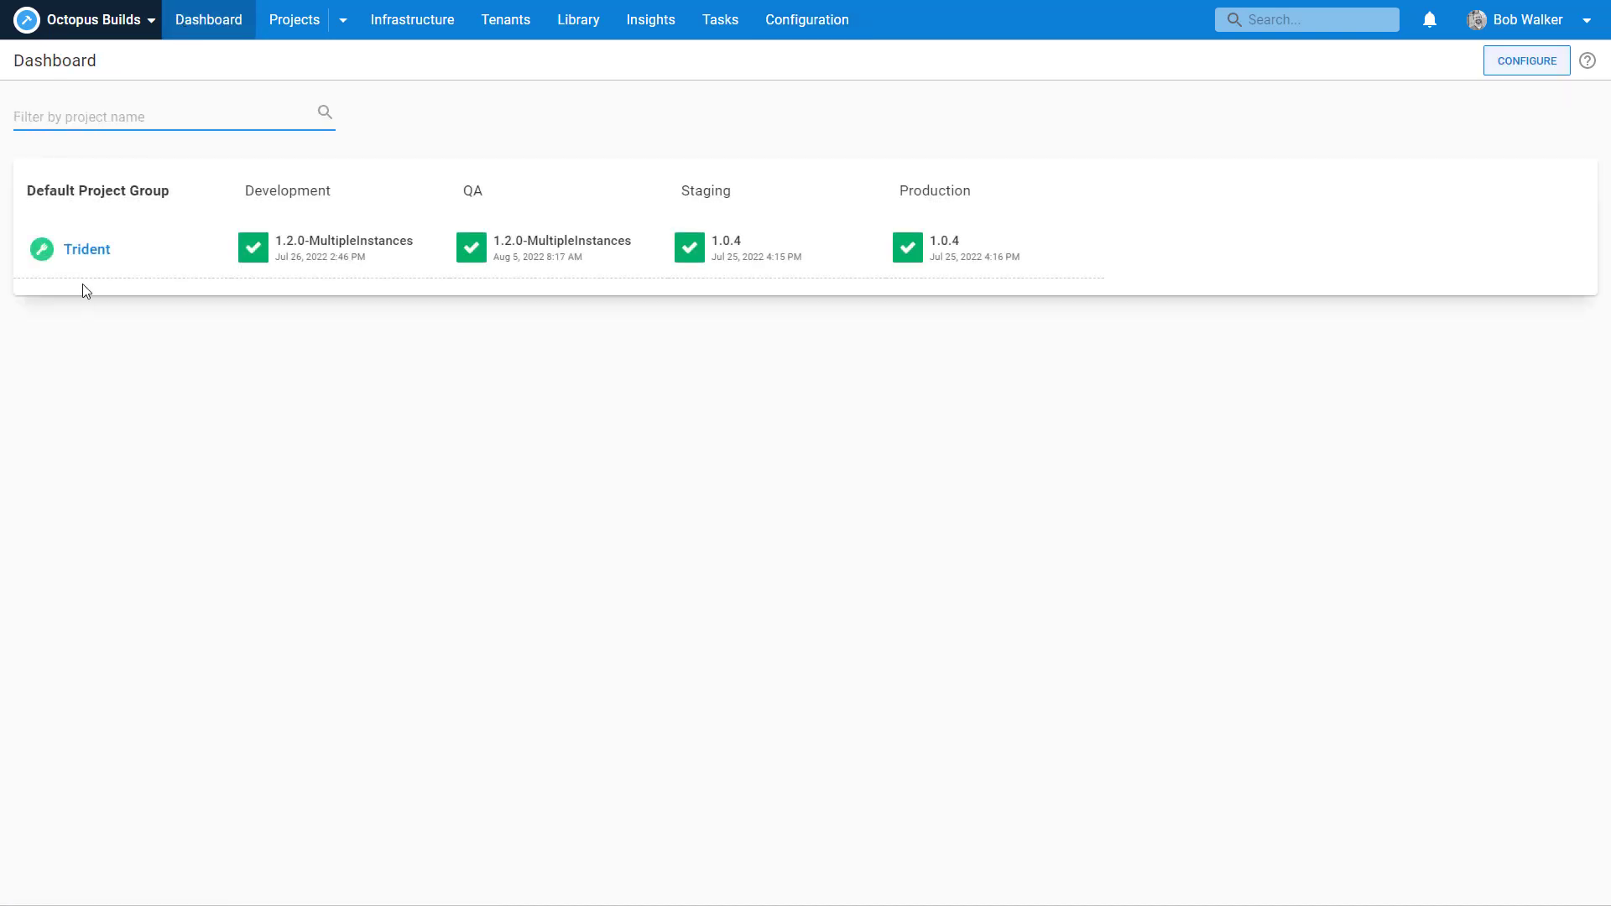
pyautogui.click(84, 253)
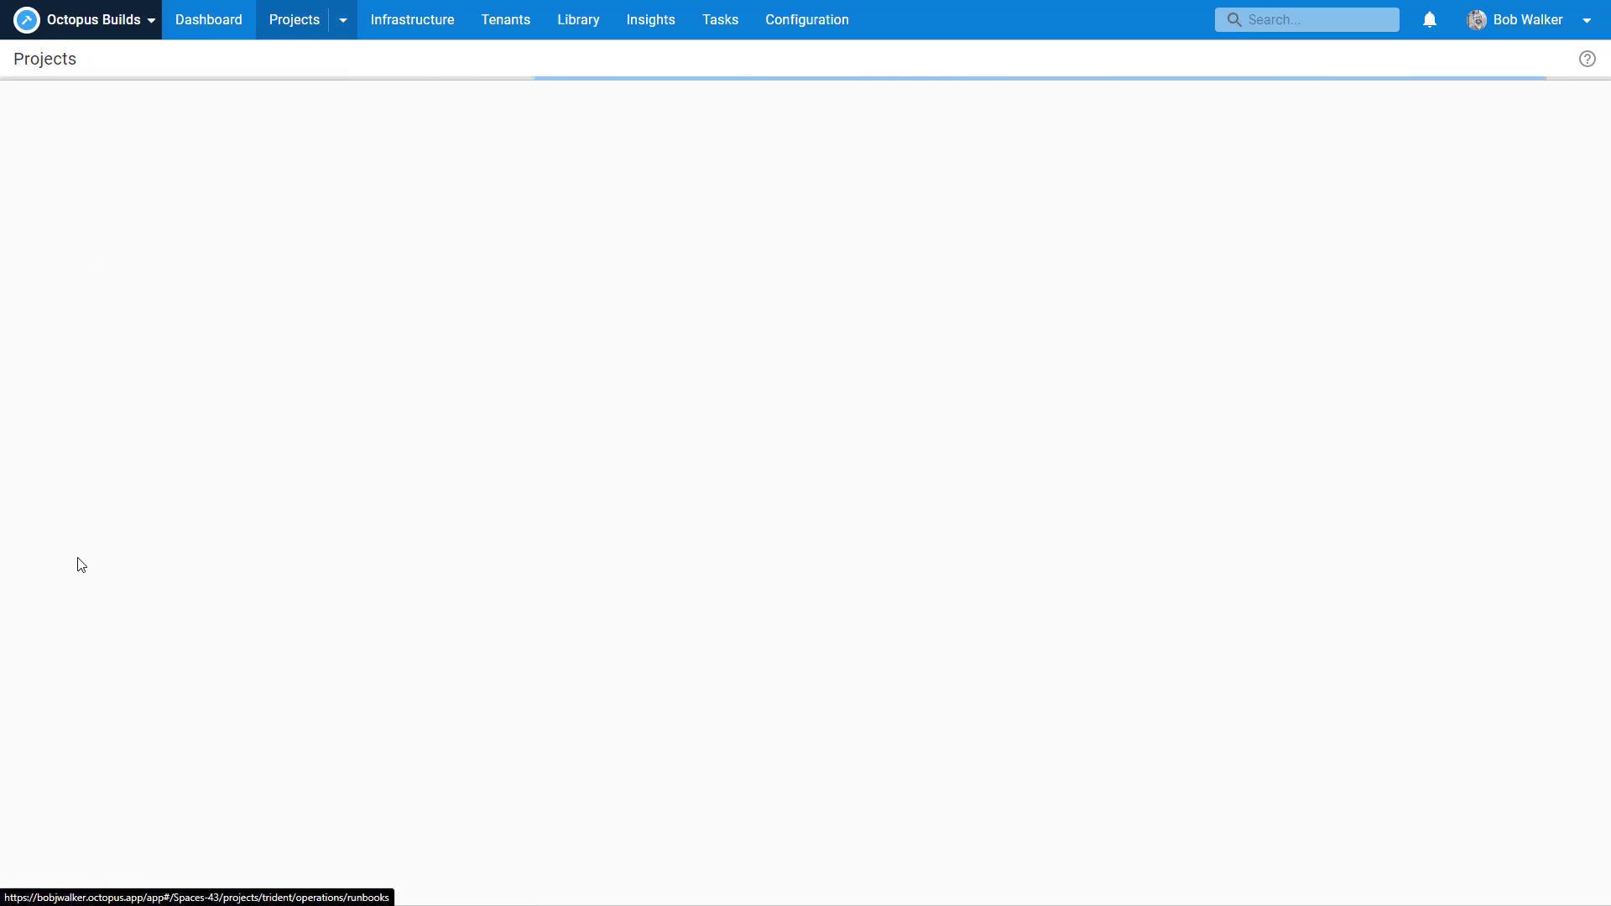
pyautogui.click(59, 568)
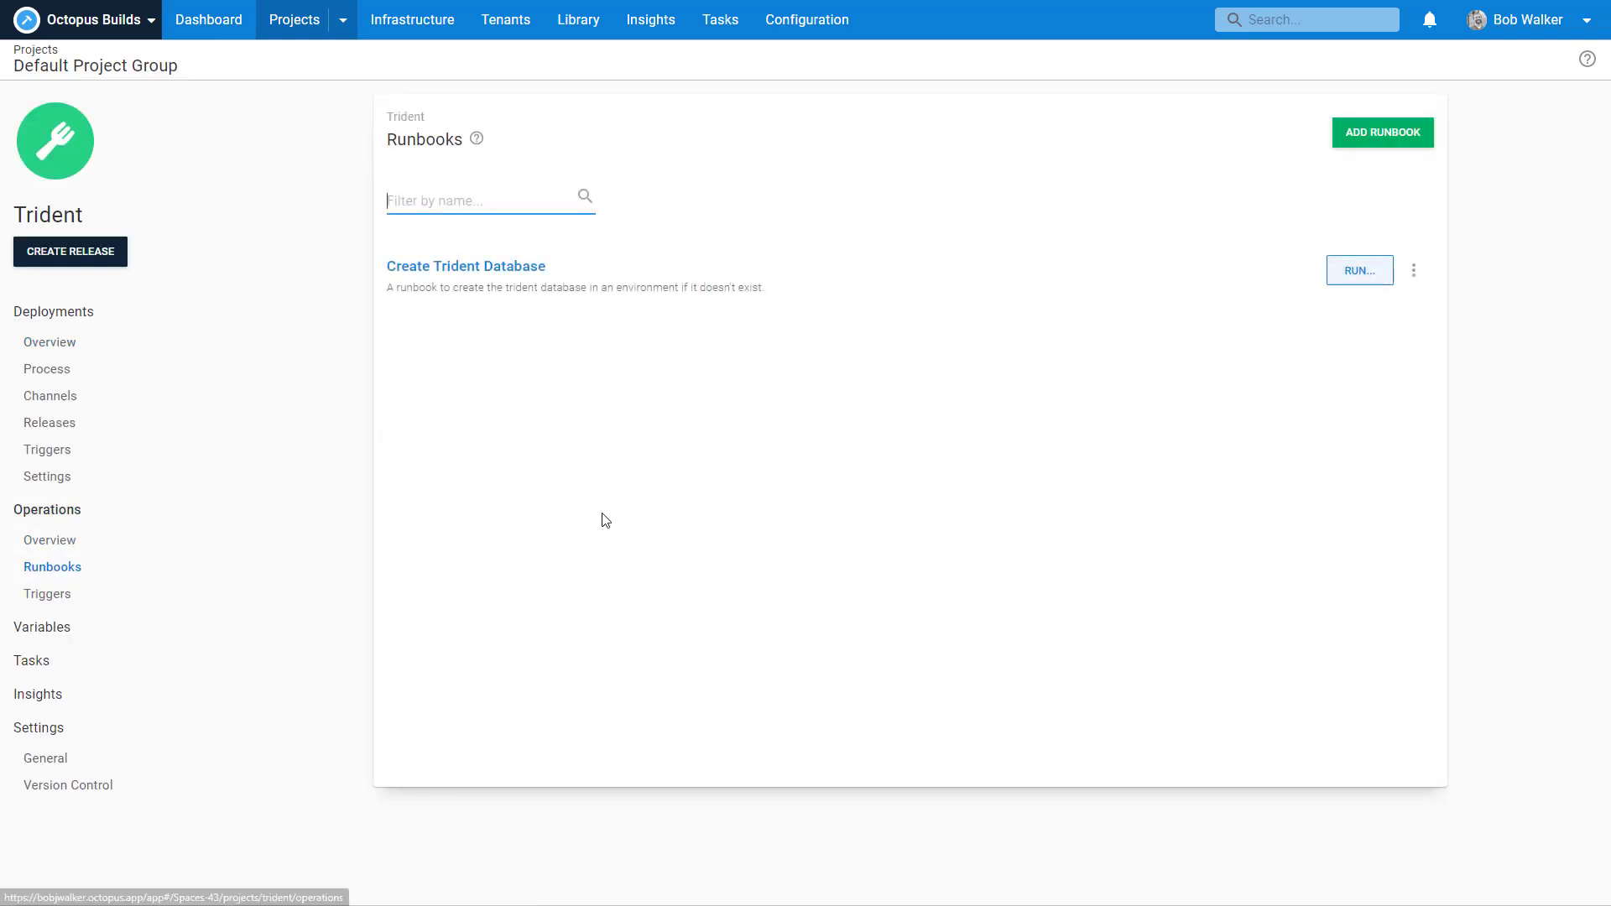
pyautogui.click(583, 287)
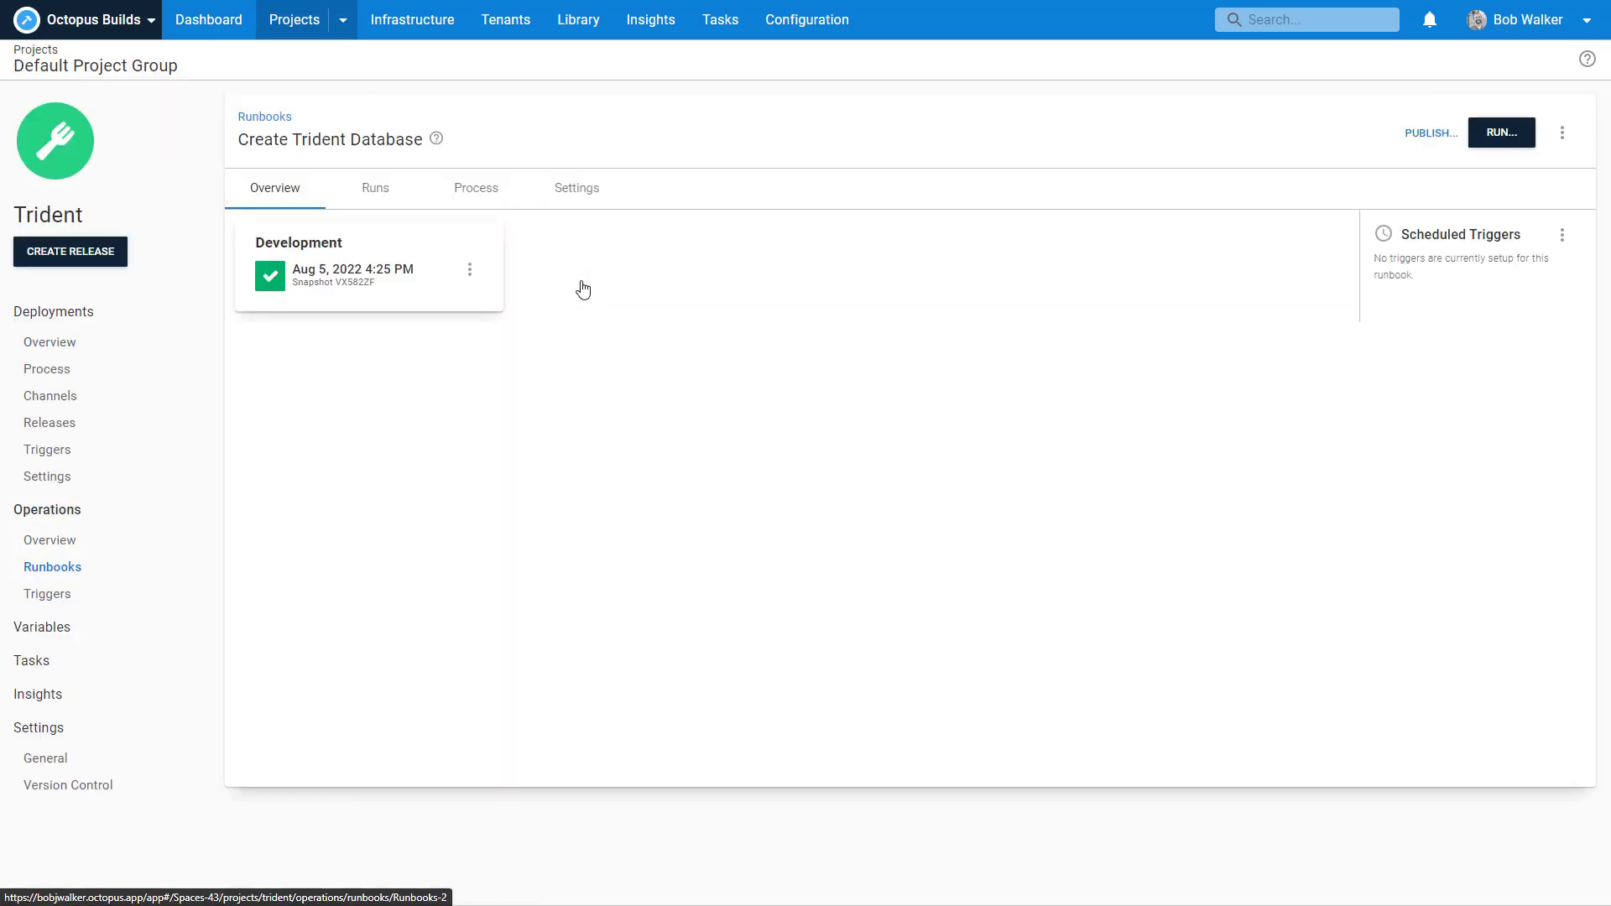
pyautogui.click(389, 291)
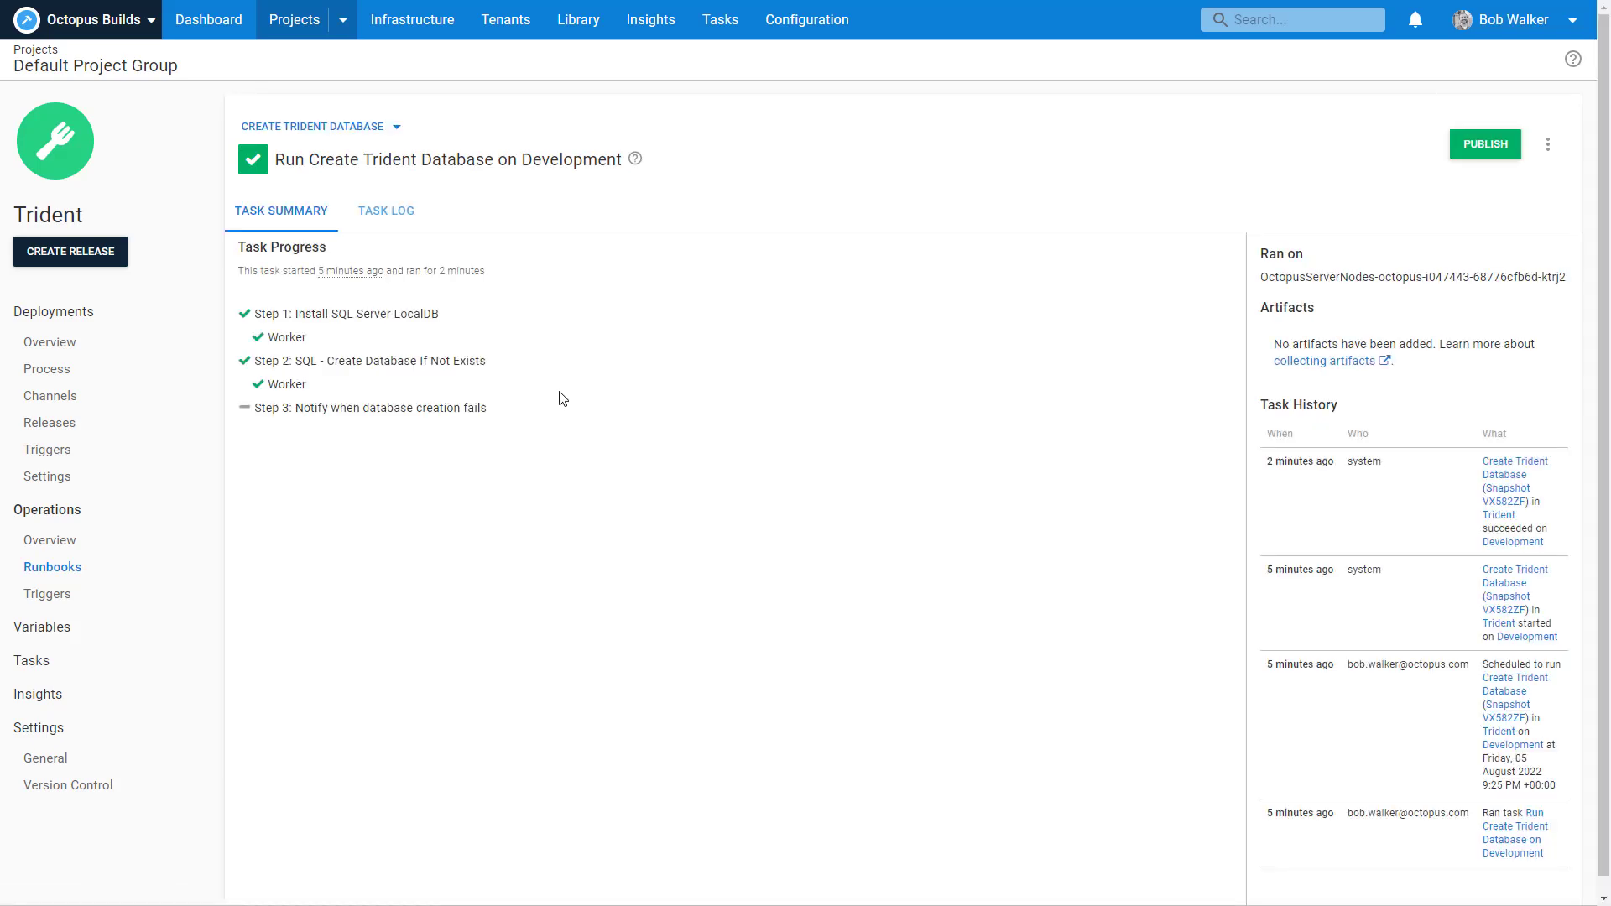
# - Examine the worker logs of the Install SQL Server LocalDB and SQL - Create Database If Not Exists steps in the run's task log
pyautogui.click(353, 313)
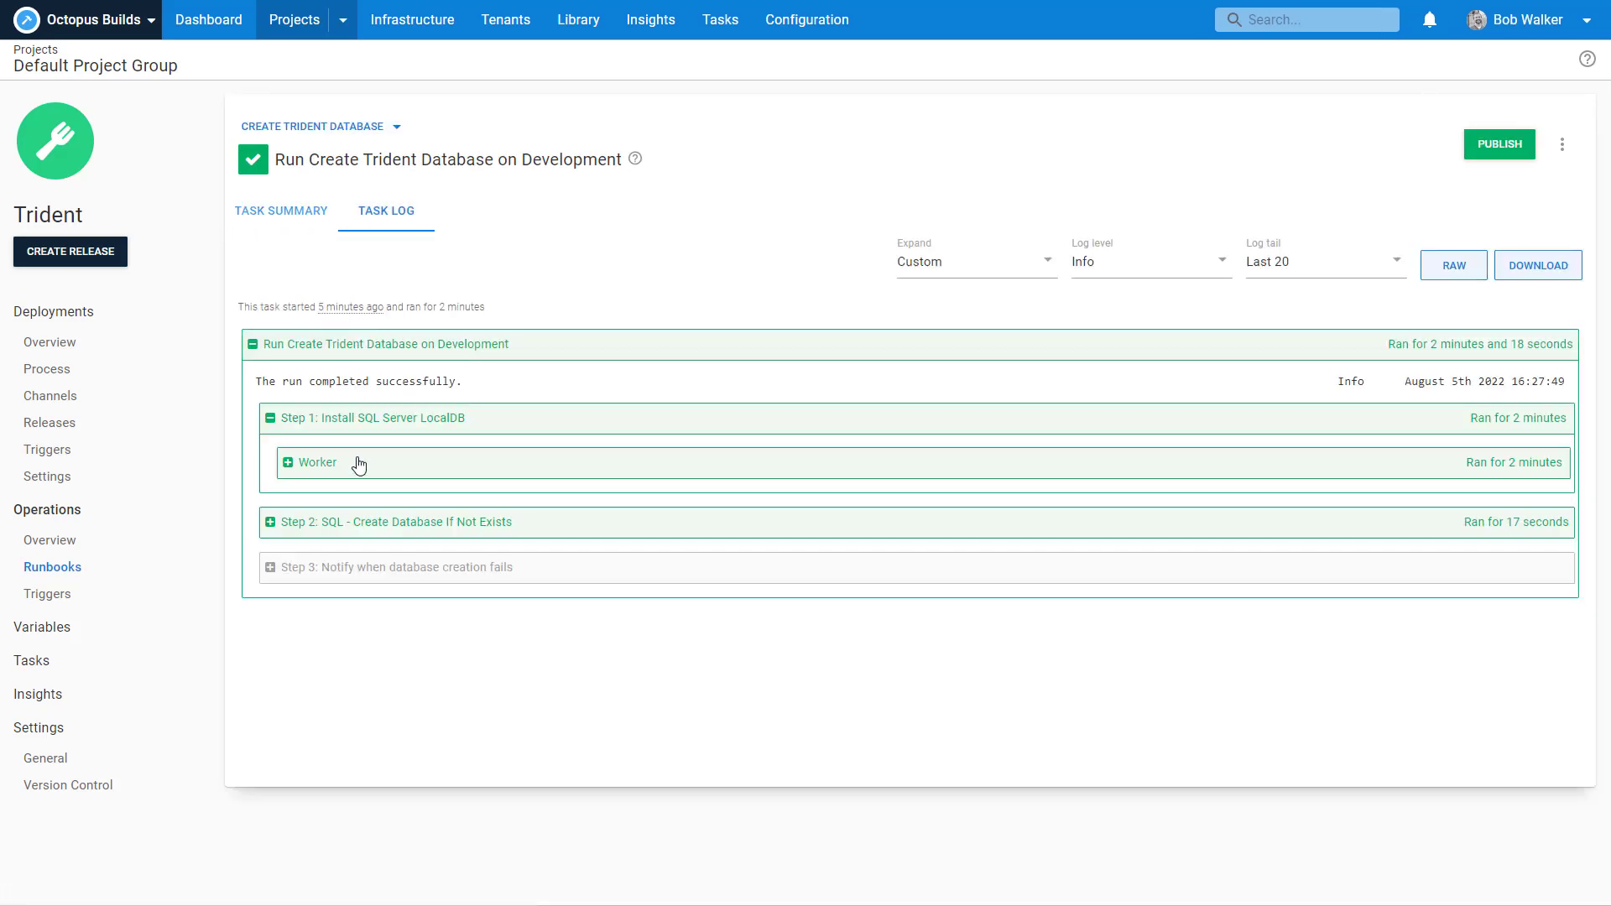
pyautogui.click(353, 461)
pyautogui.scroll(-1, 353, 465)
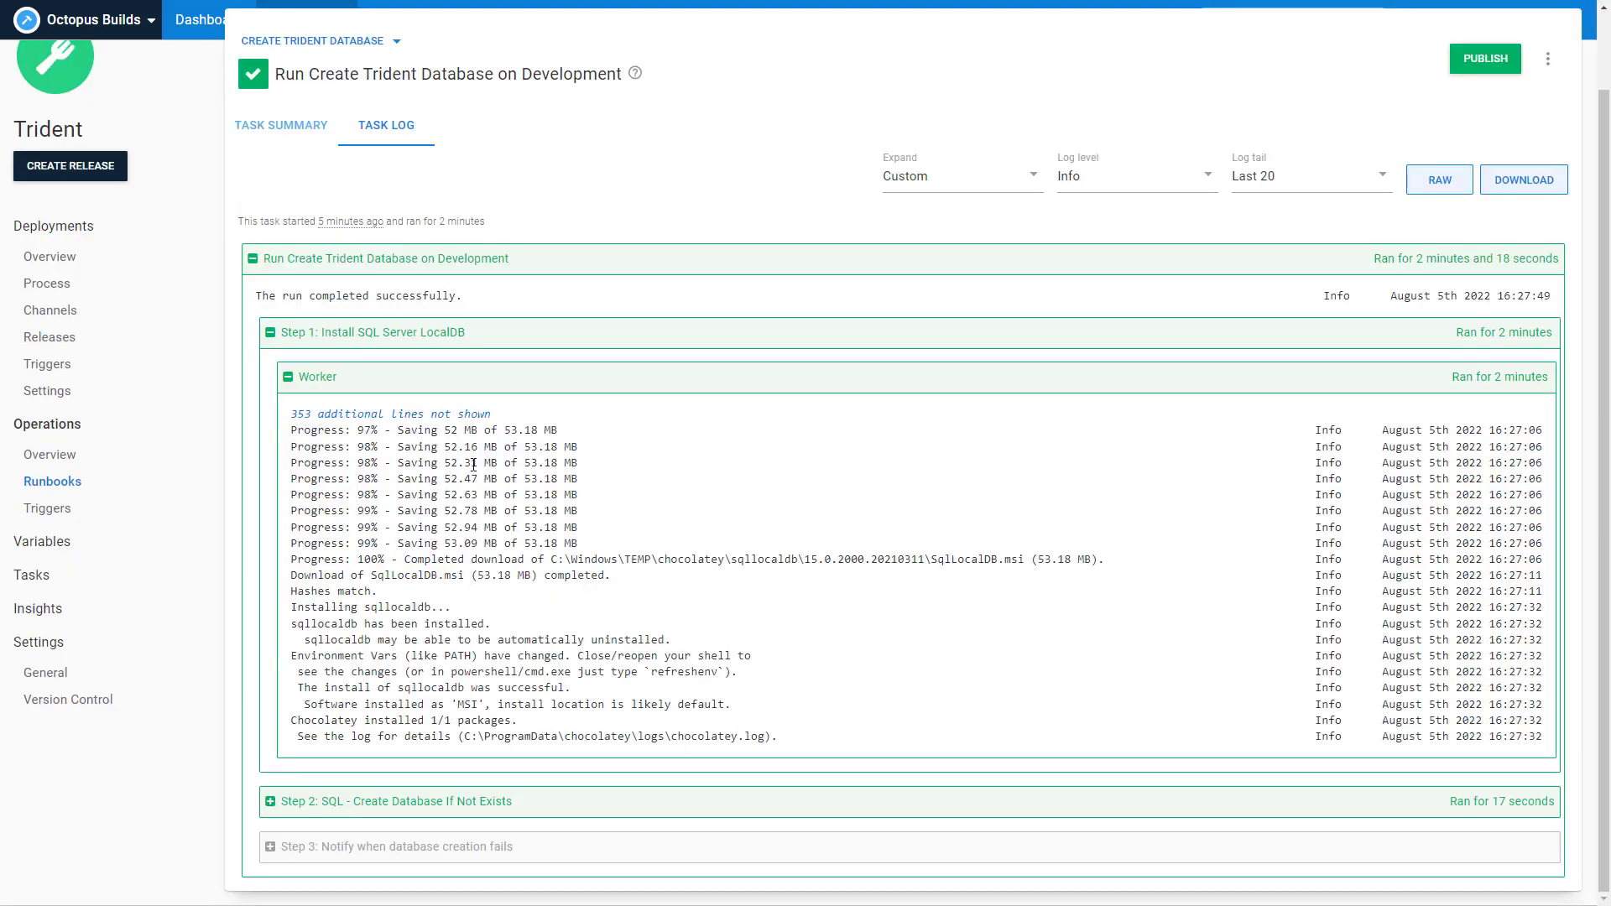
pyautogui.click(413, 801)
pyautogui.scroll(-1, 597, 690)
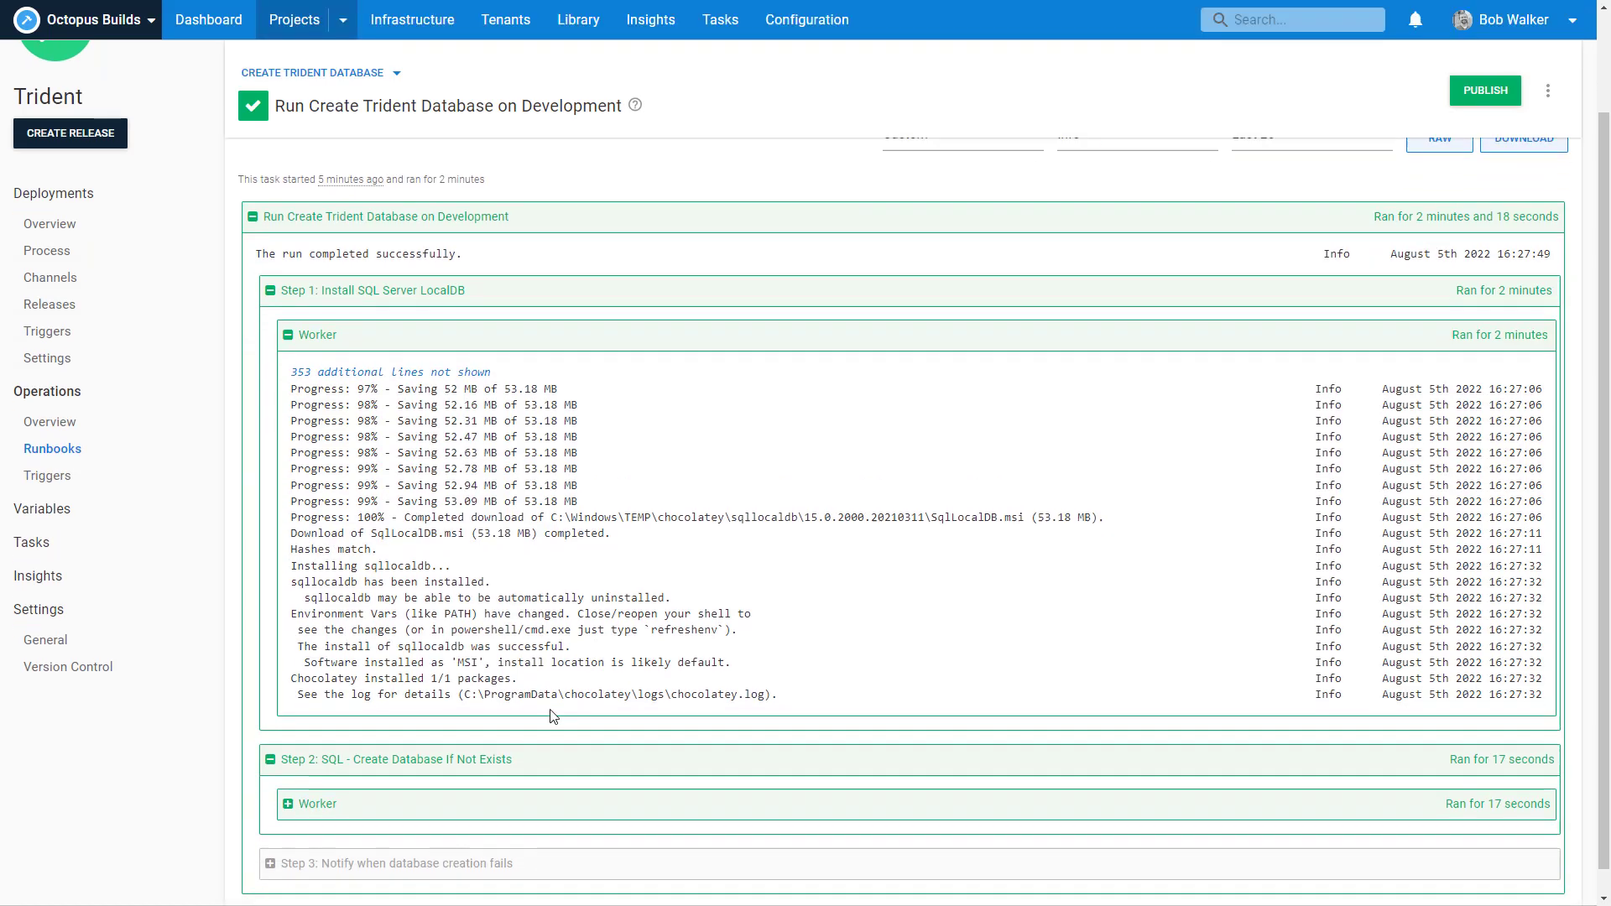
pyautogui.scroll(-1, 504, 739)
pyautogui.click(427, 773)
pyautogui.scroll(-2, 756, 722)
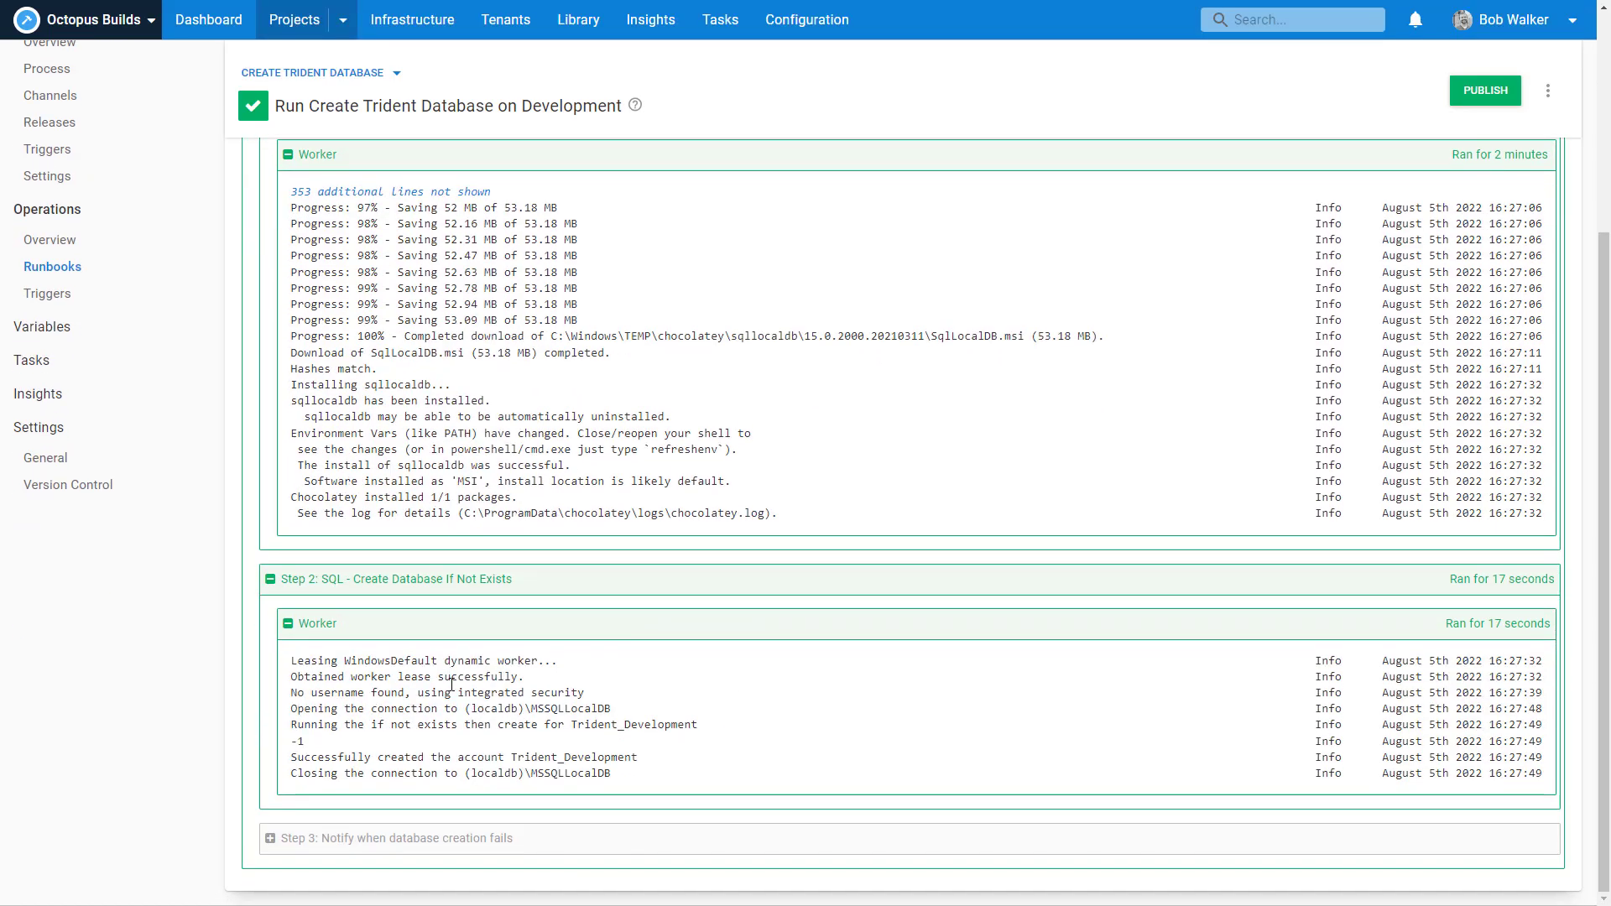
pyautogui.scroll(4, 579, 747)
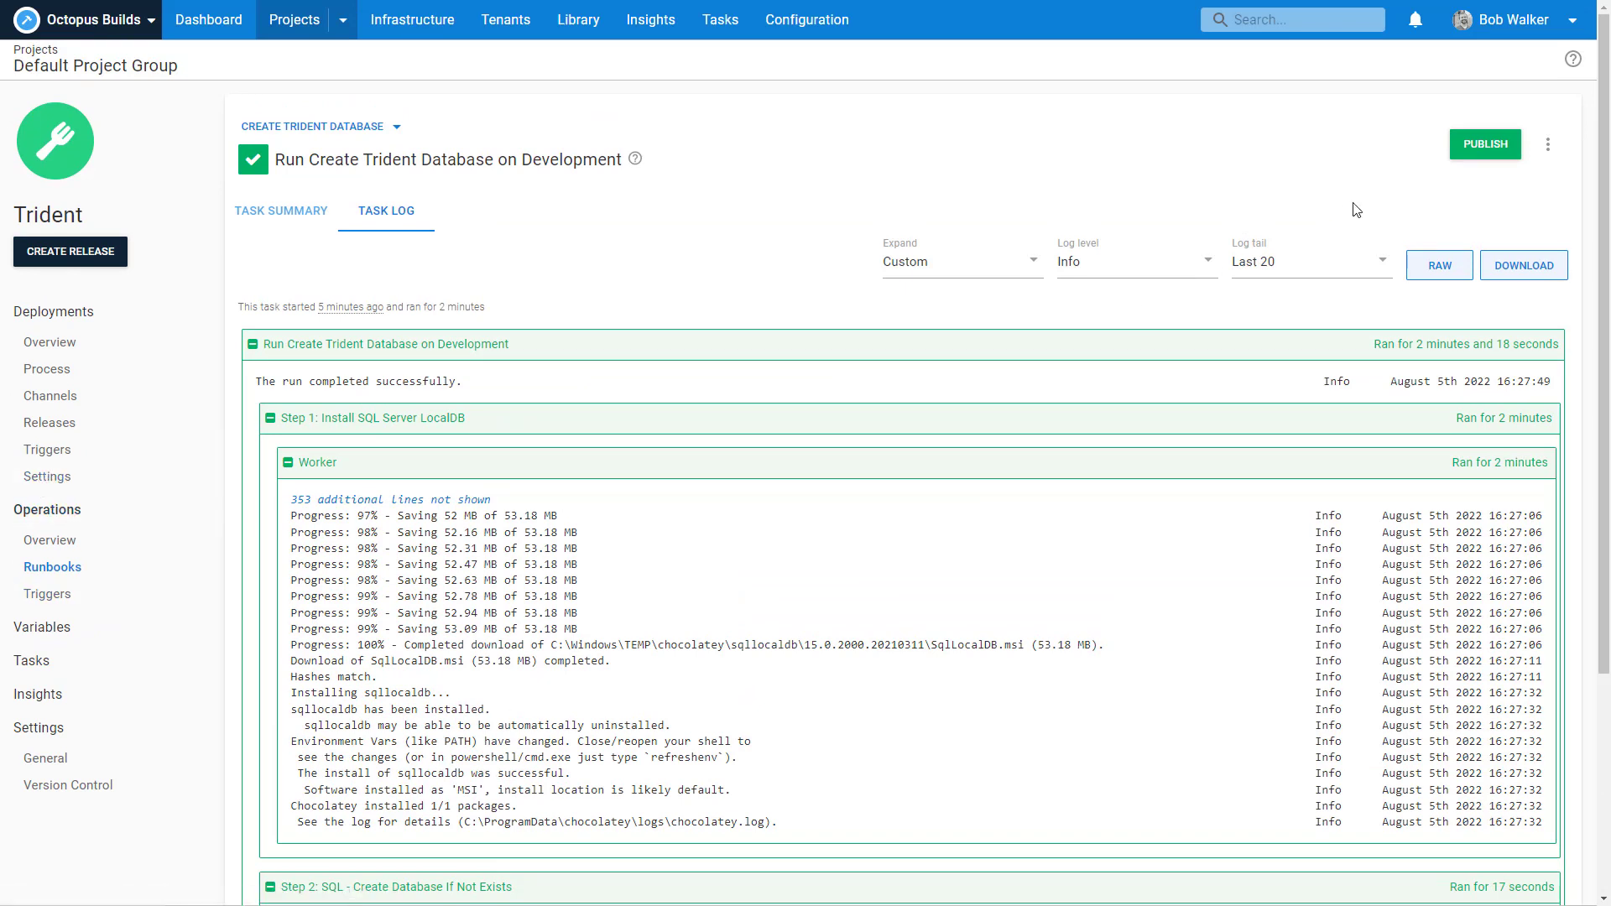
# - Publish the snapshot used by the Create Trident Database run on Development
pyautogui.click(1487, 146)
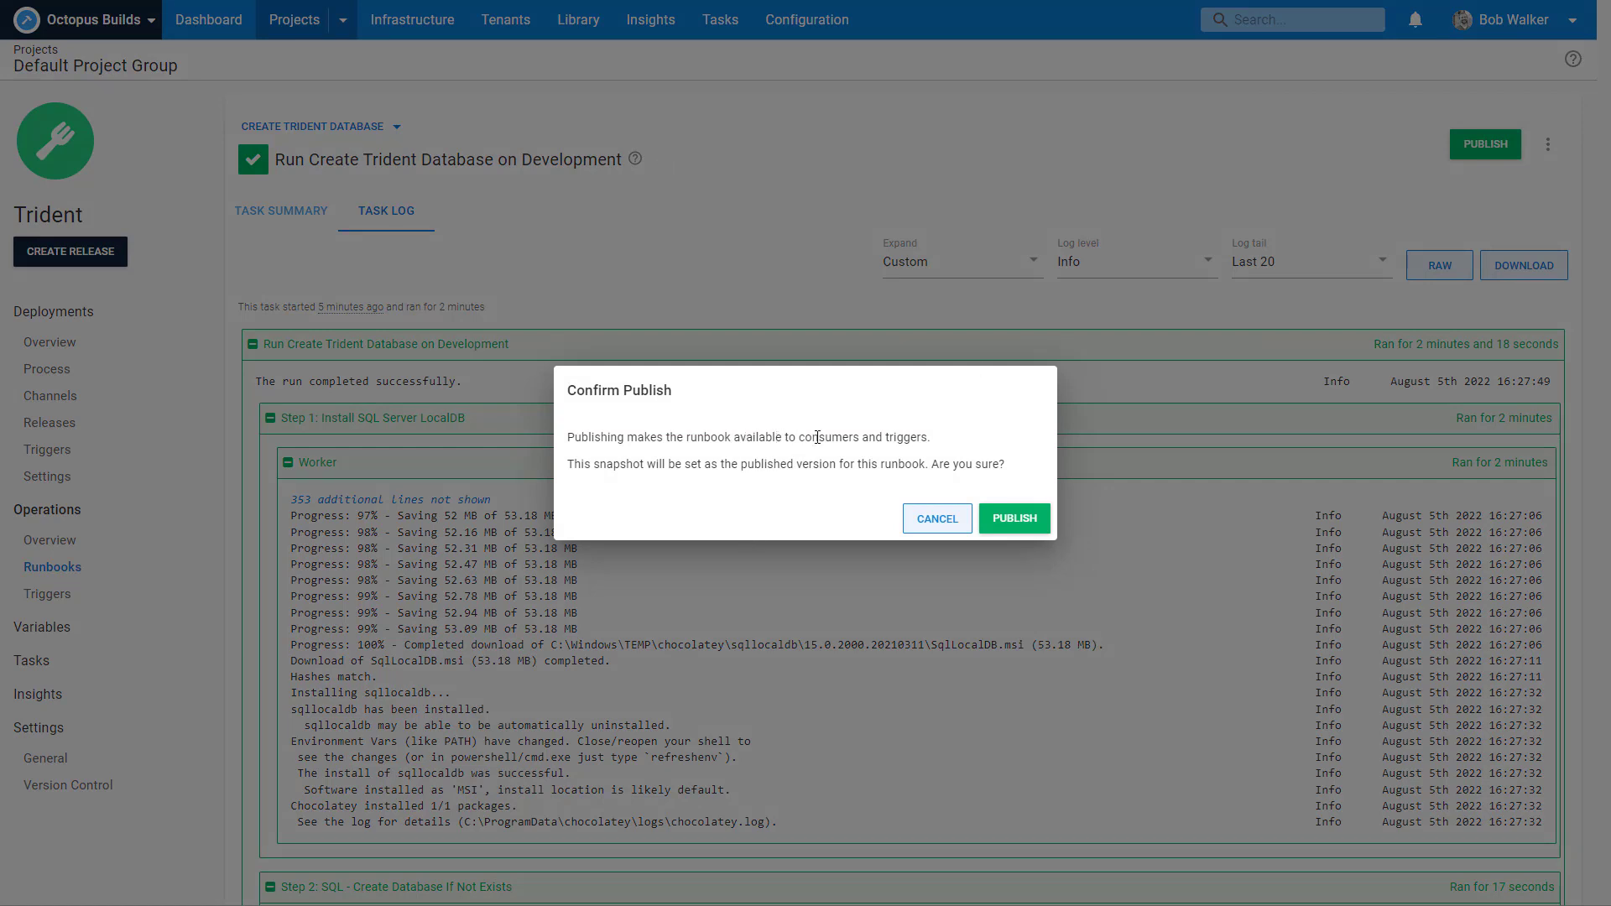
pyautogui.click(1009, 520)
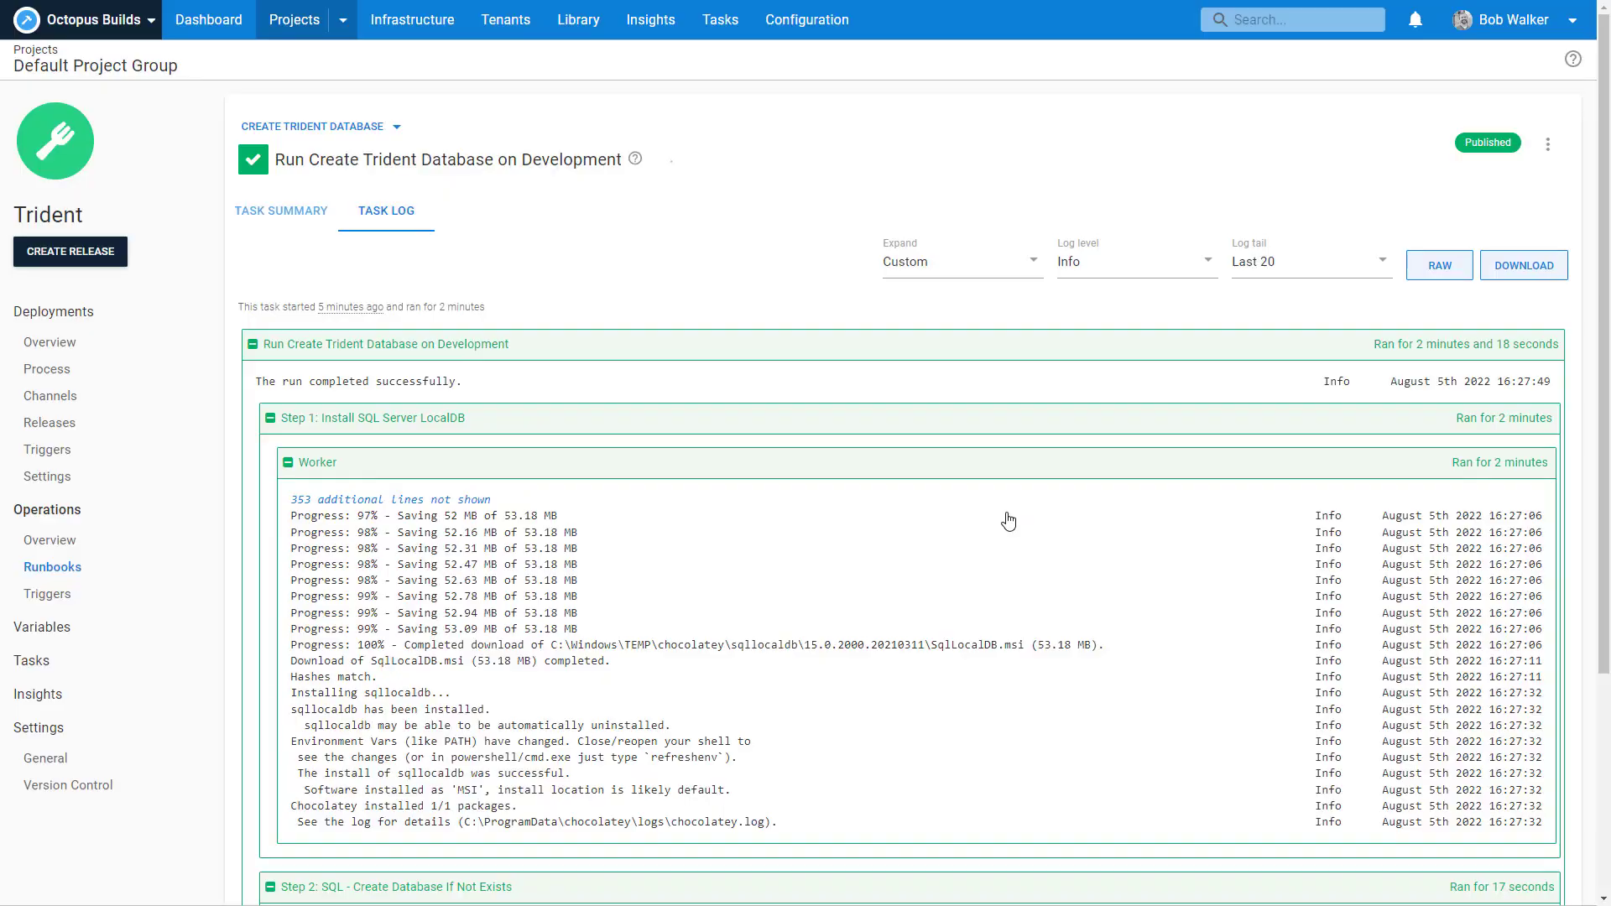
pyautogui.press('F5')
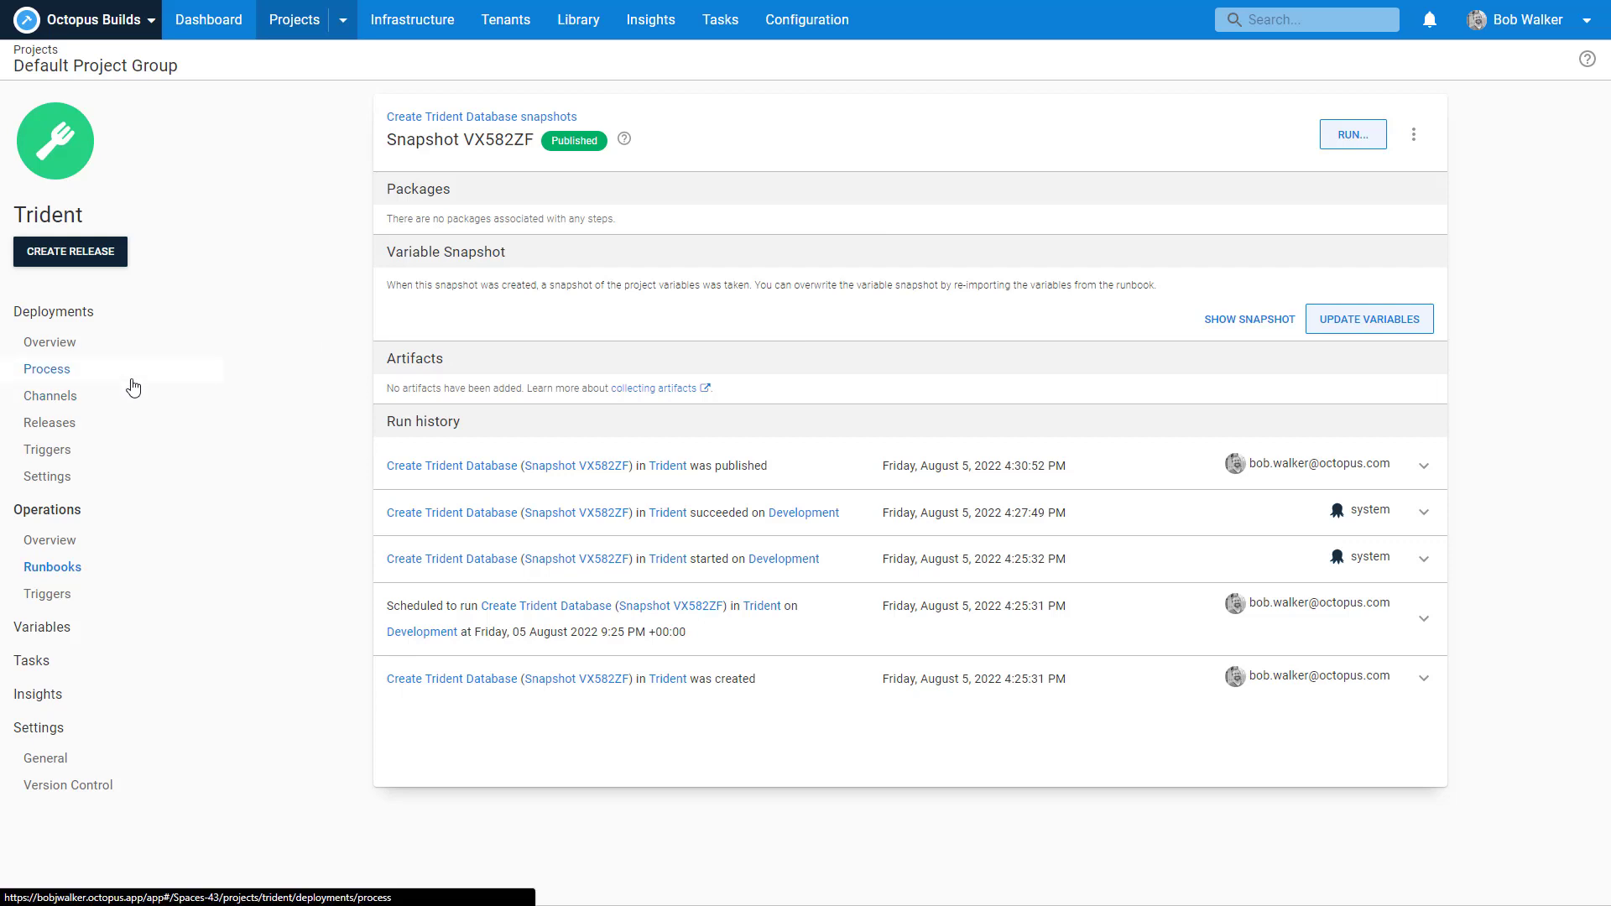
# - Add the community step template Run Octopus Deploy Runbook to the Trident project's deployment process, installing it from a search for "runbook"
pyautogui.click(33, 386)
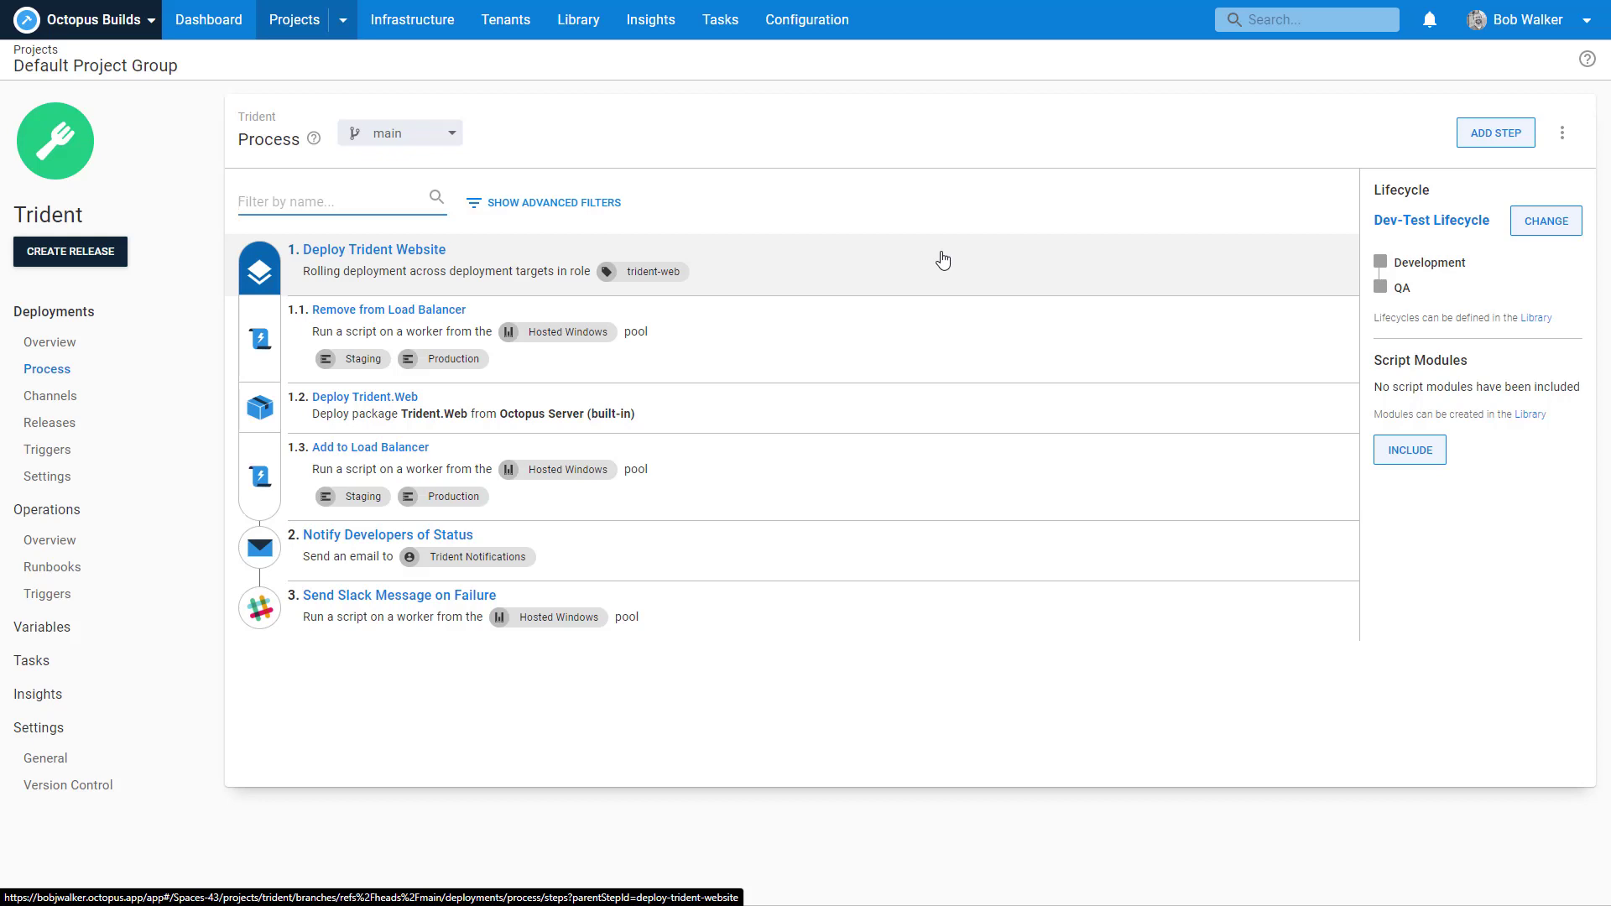
pyautogui.click(1476, 141)
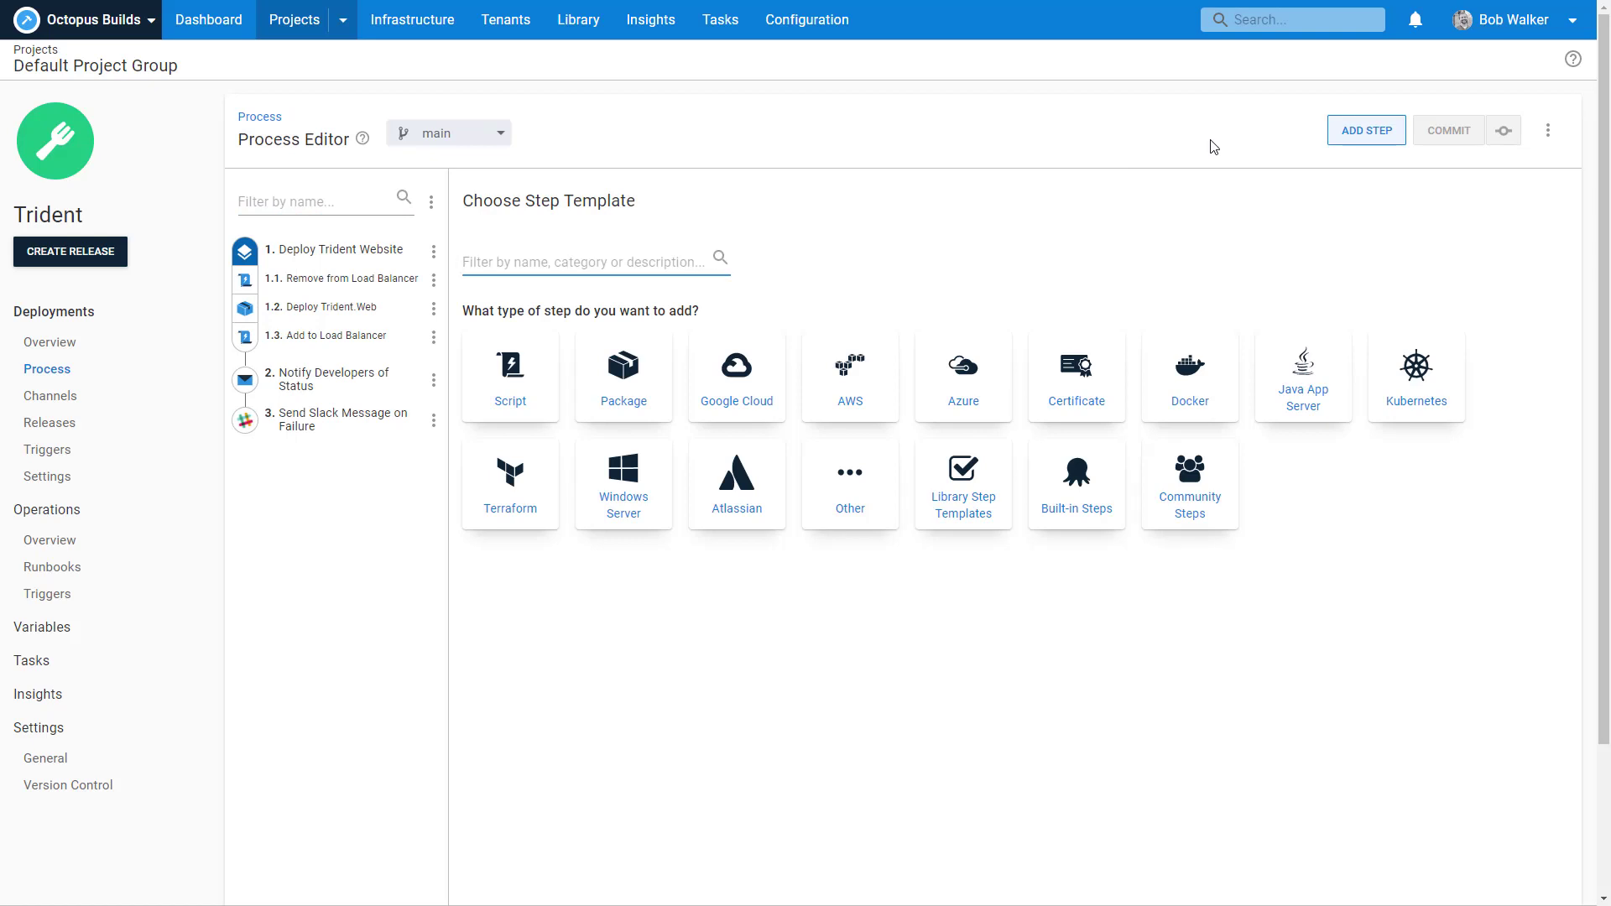
pyautogui.click(1159, 480)
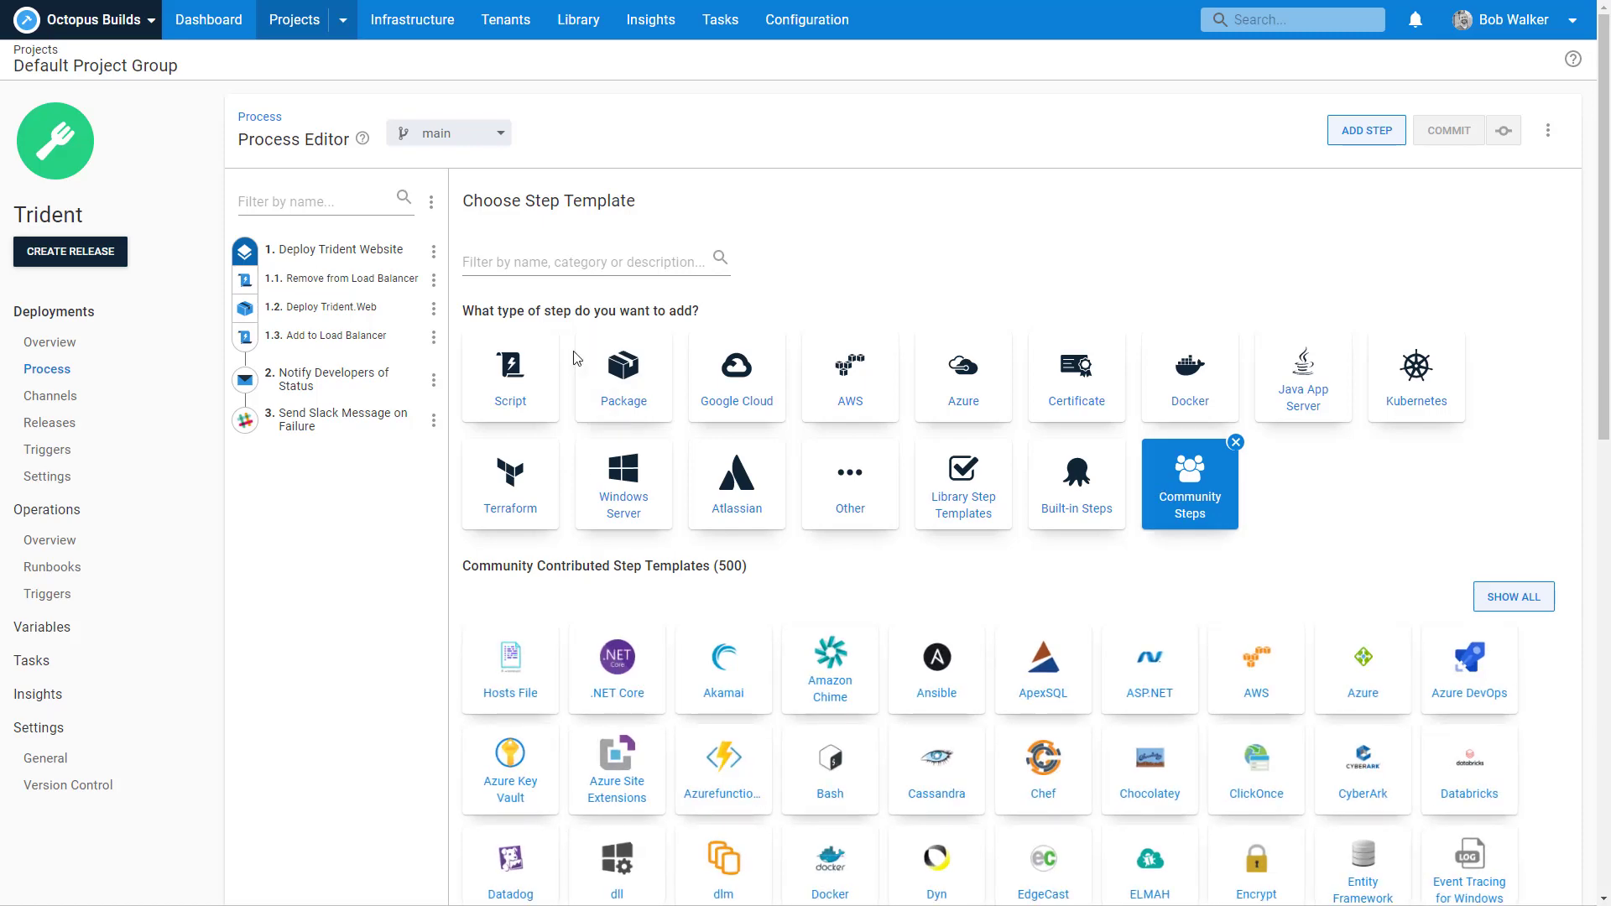
pyautogui.write('runbook')
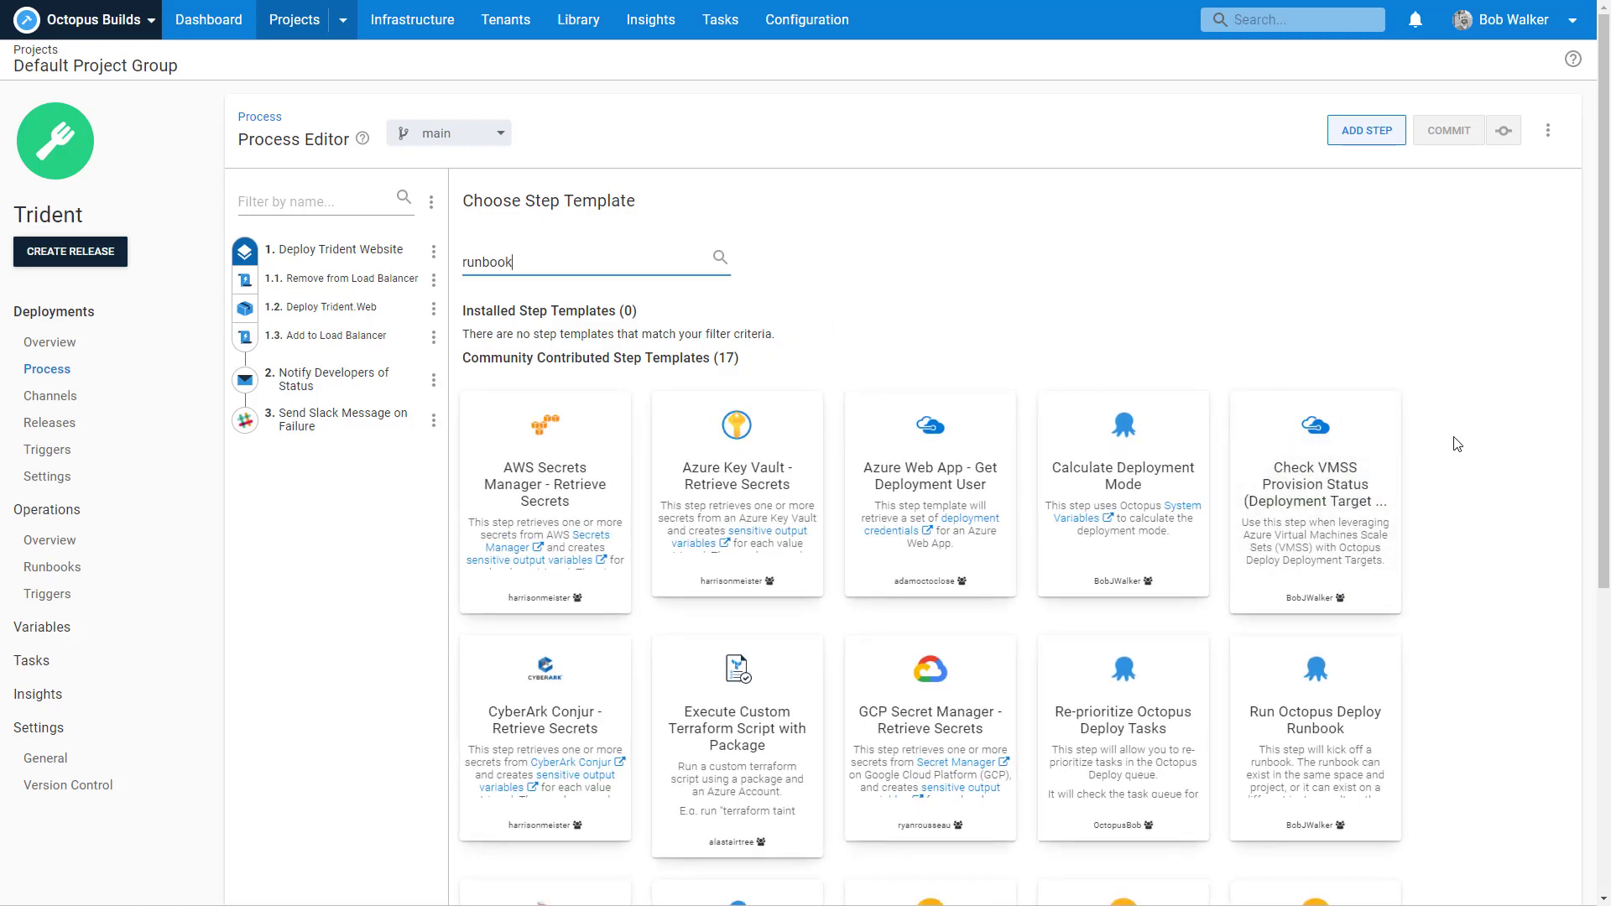
pyautogui.scroll(-3, 1427, 420)
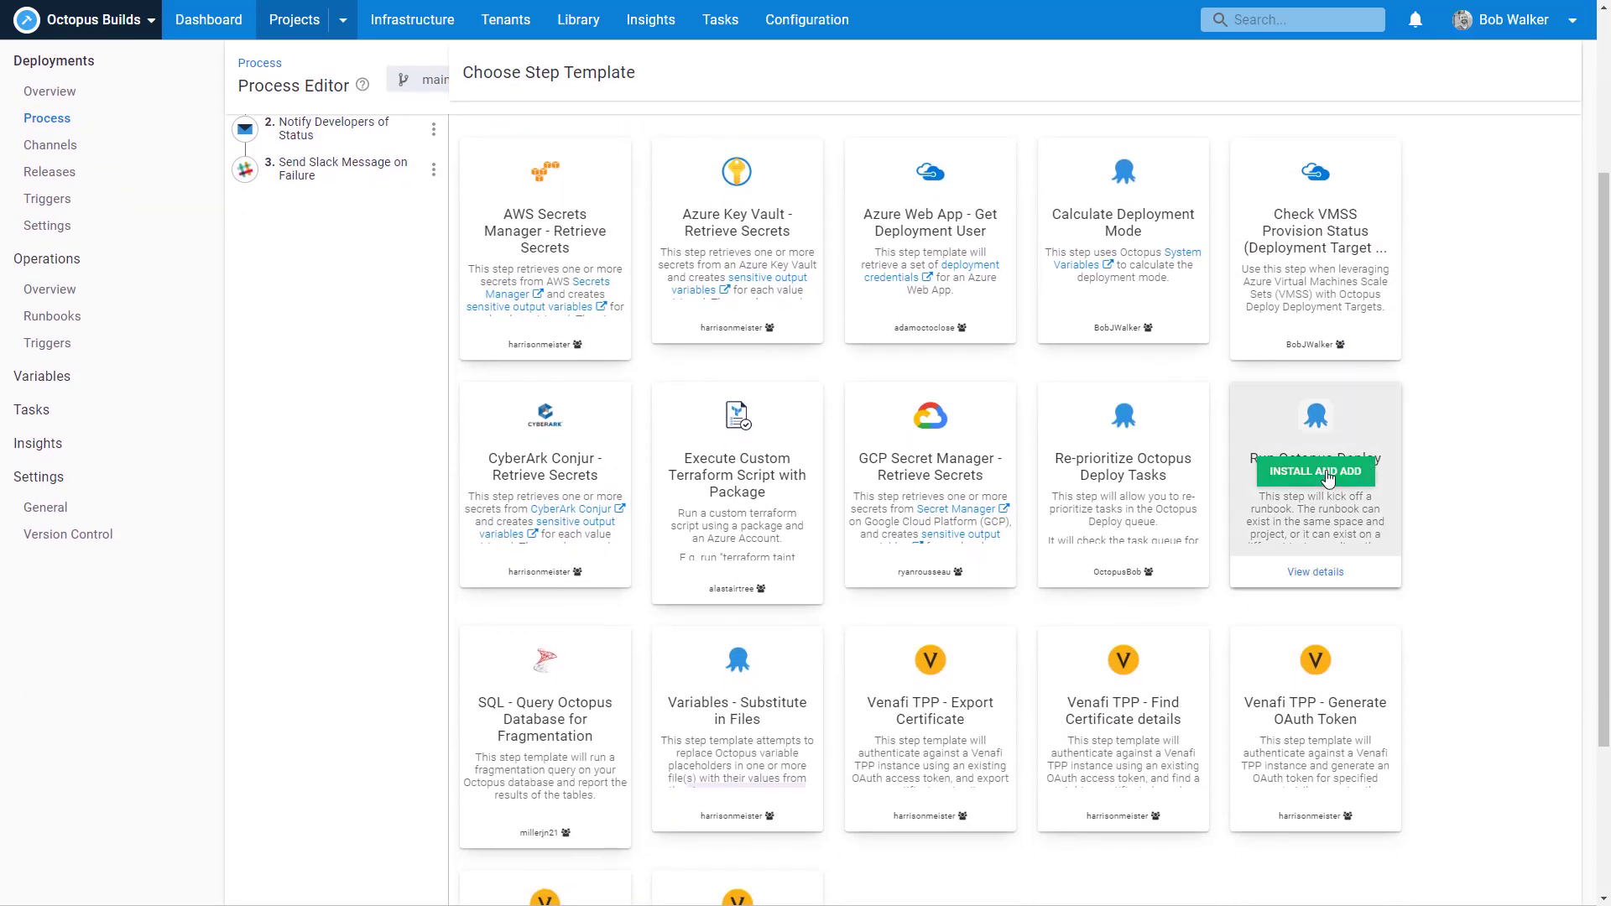
pyautogui.click(1326, 475)
pyautogui.click(1027, 526)
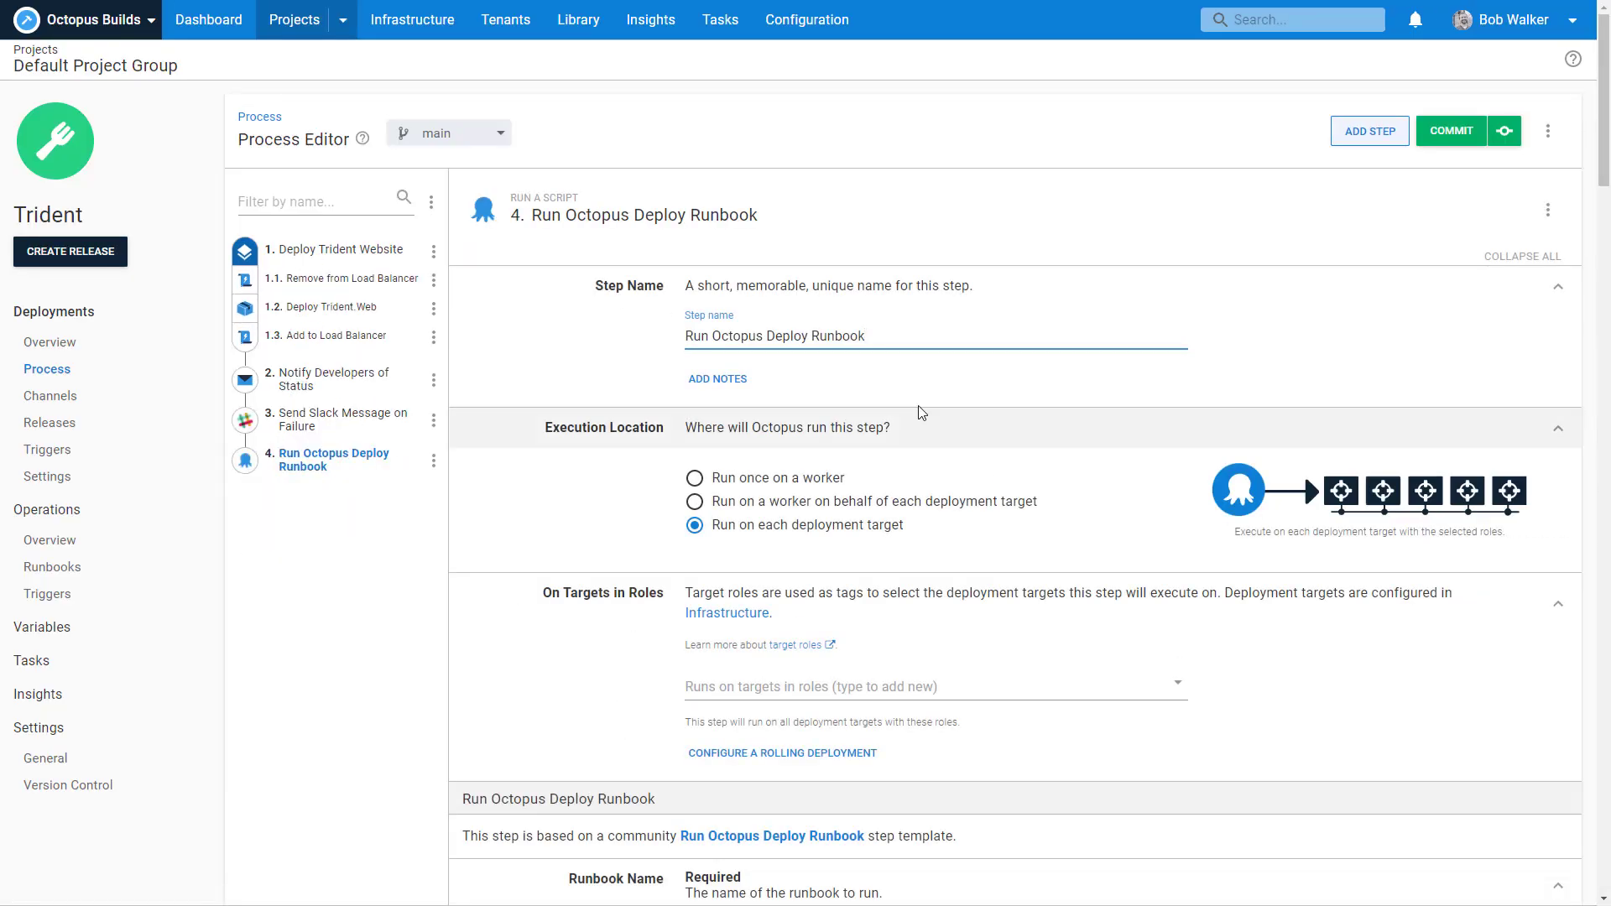
# - Name the new step "Run the Trident Database Creation Runbook" and have it run once on a worker
pyautogui.moveTo(872, 340); pyautogui.dragTo(655, 330)
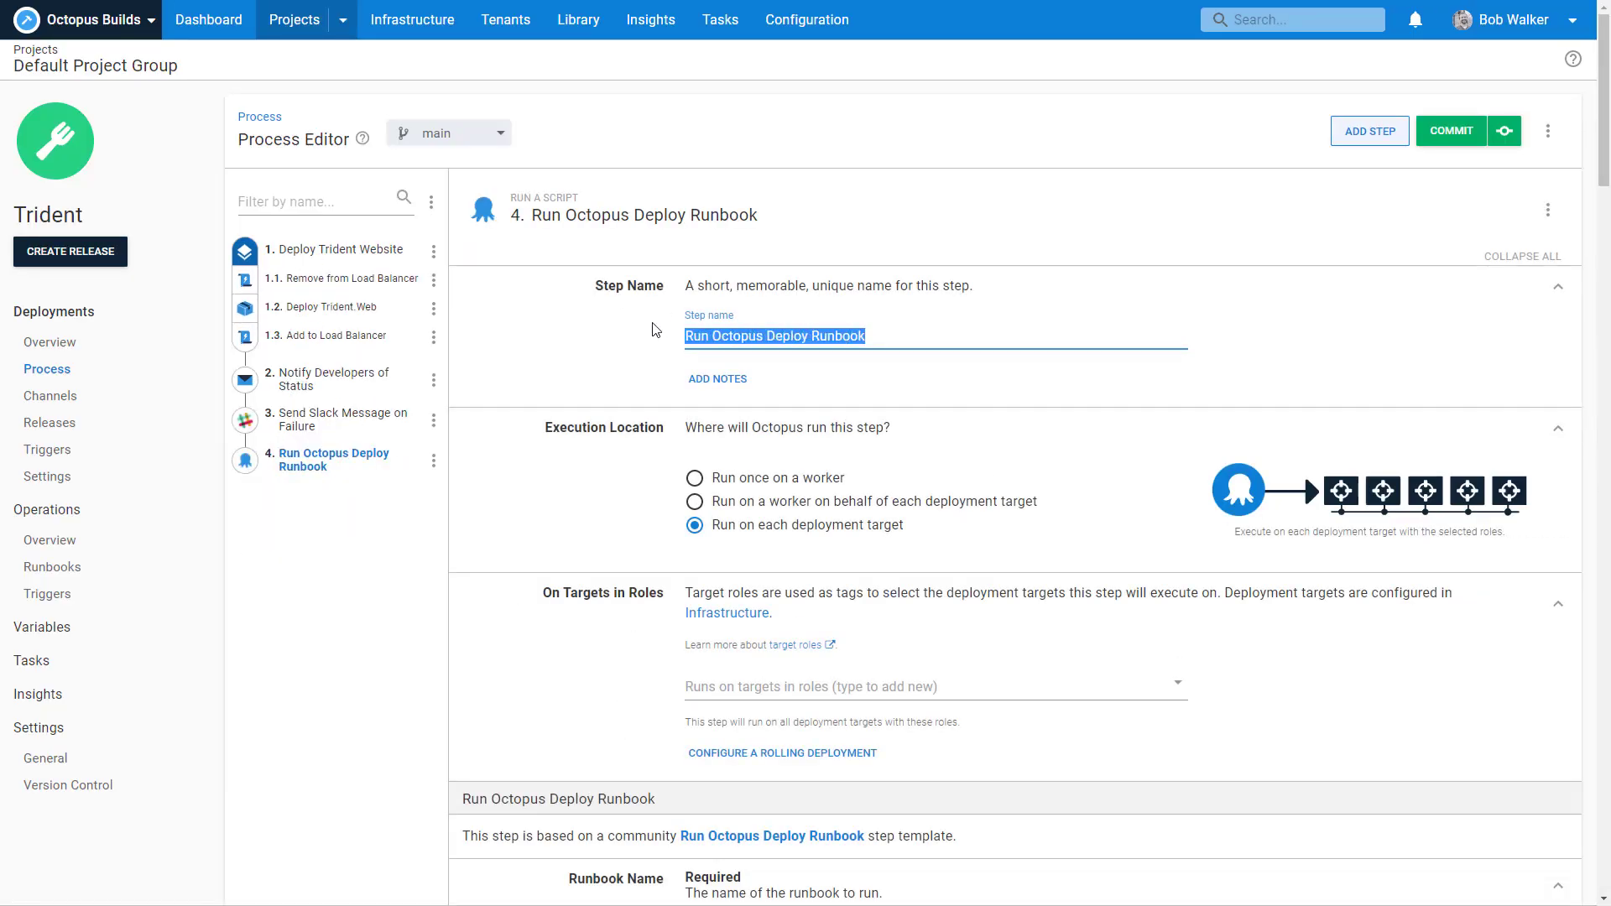
pyautogui.write('Run the T')
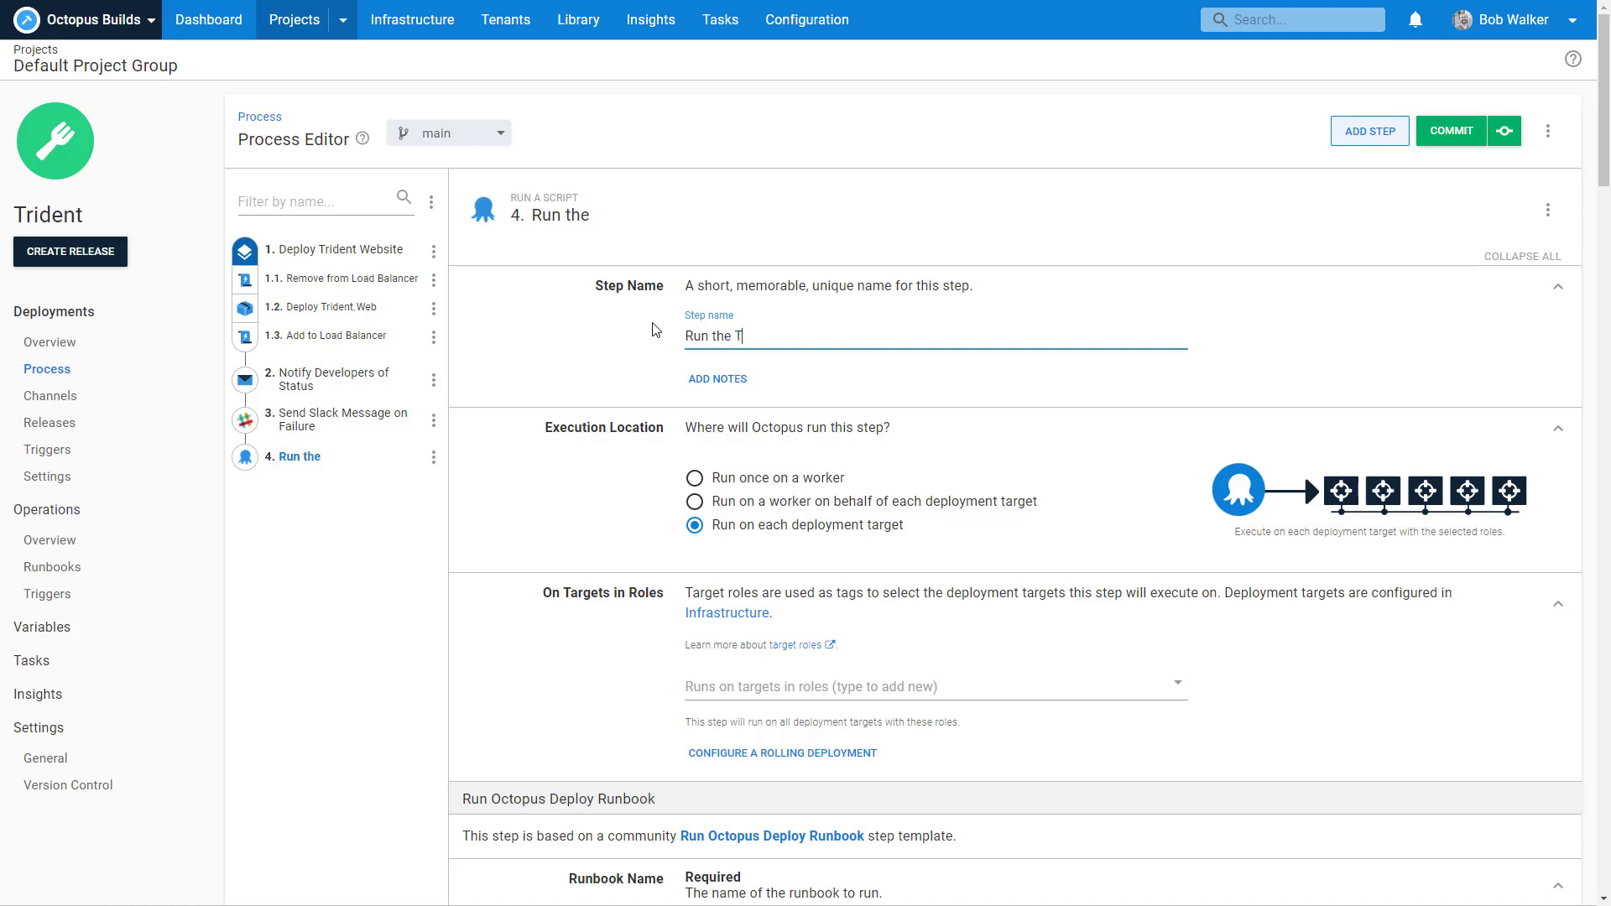
pyautogui.write('rident Database Creation Runbook')
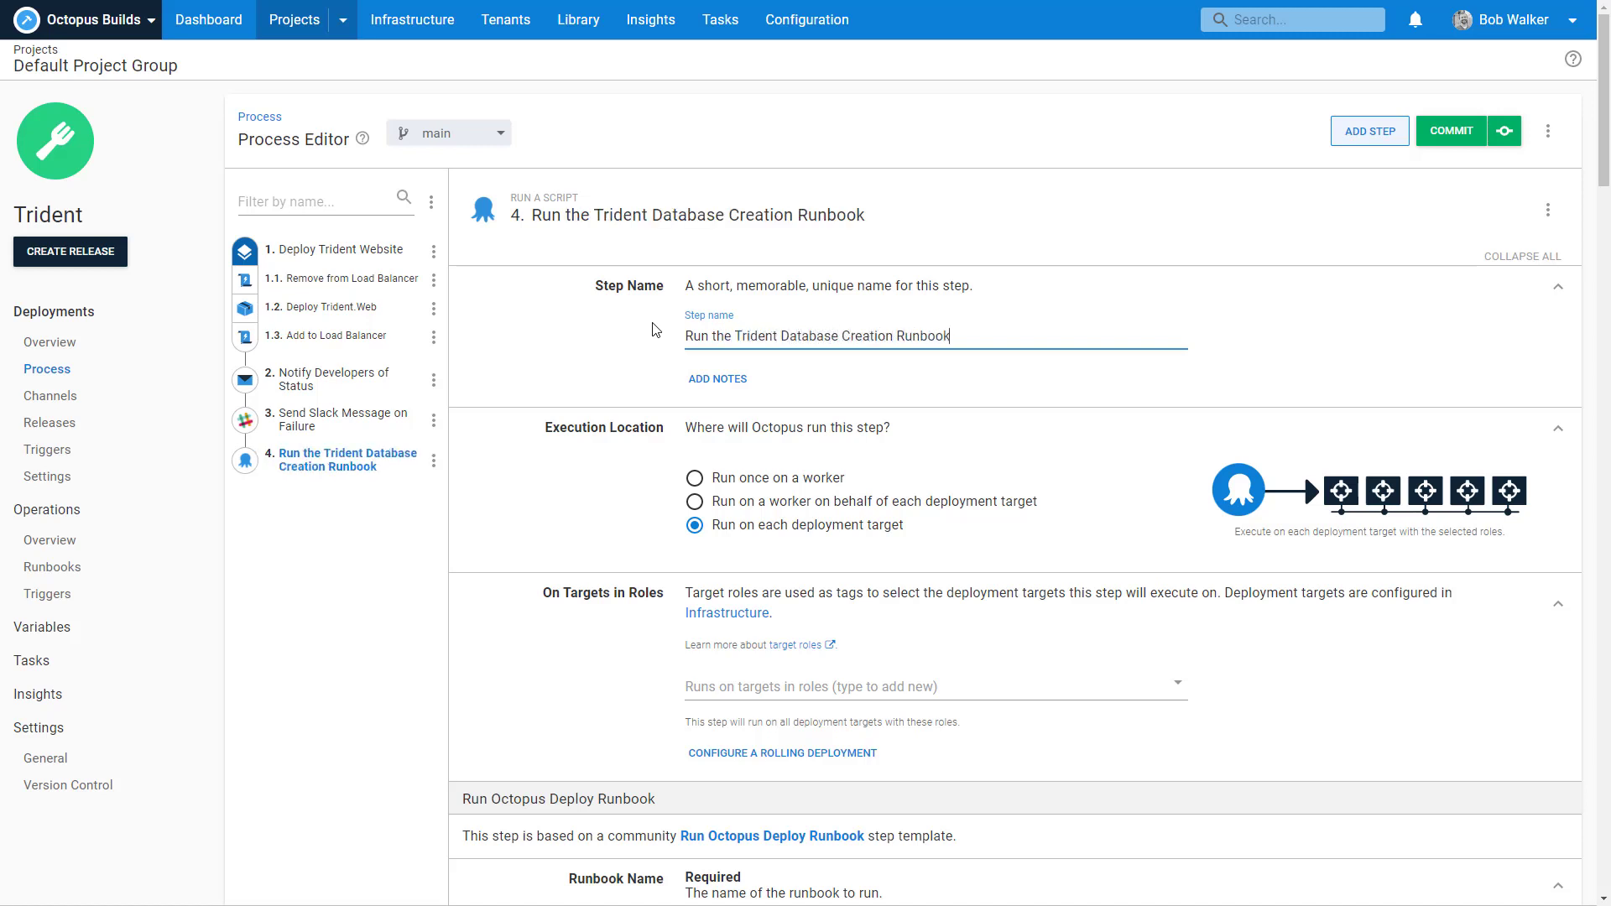
pyautogui.click(742, 489)
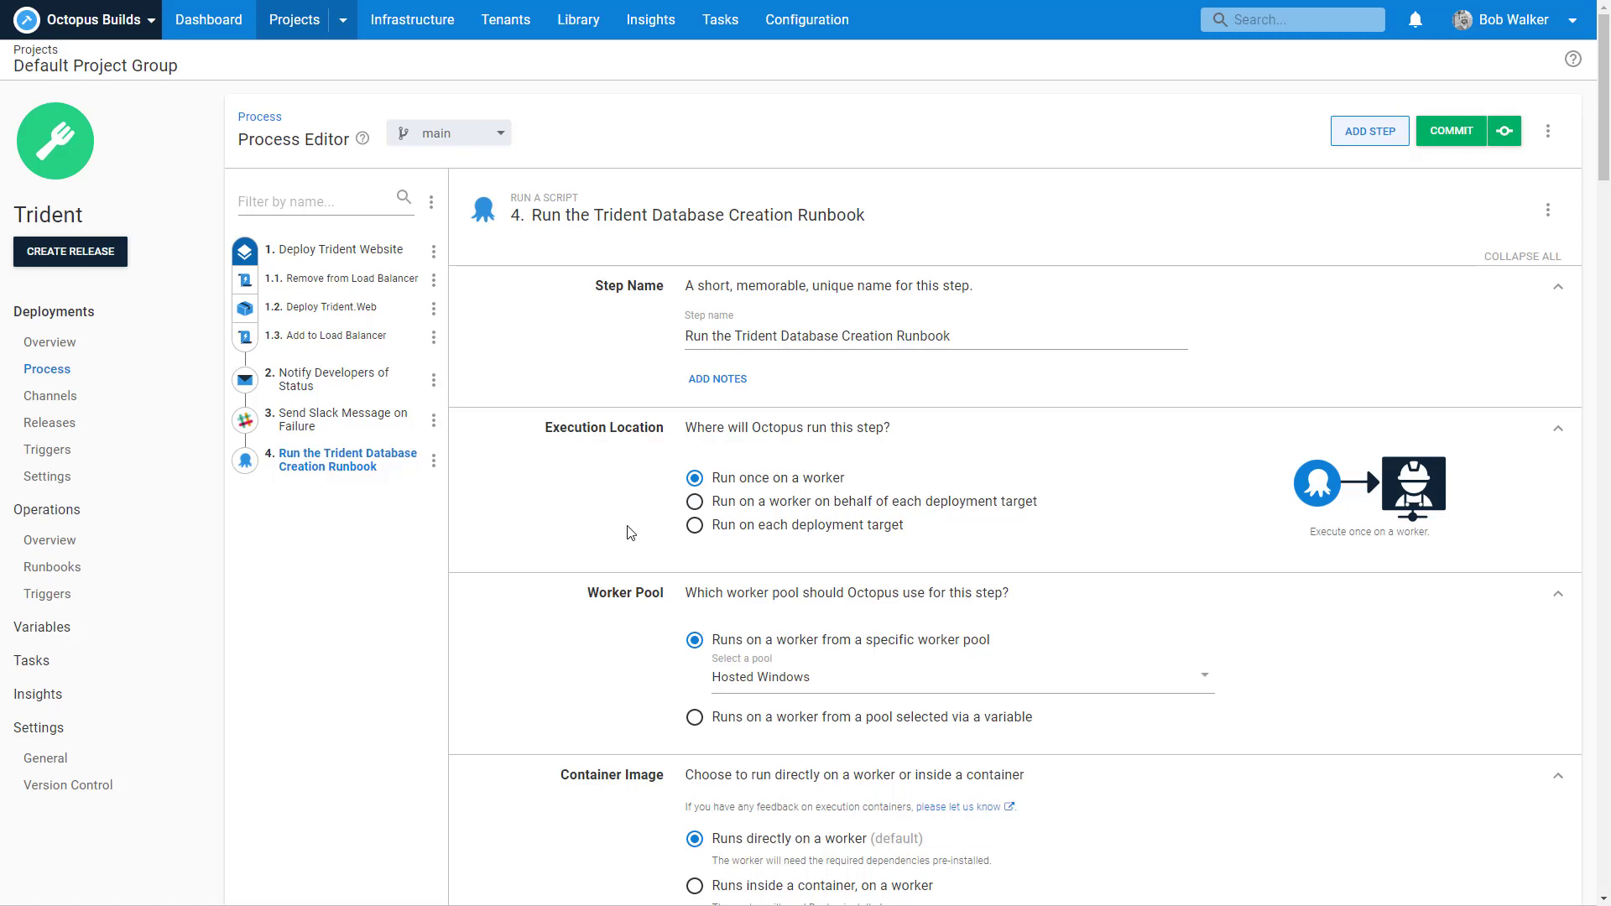
# - Look up the exact runbook name in the Trident project's runbook list in a separate browser tab, and return to the process editor
pyautogui.scroll(-6, 617, 680)
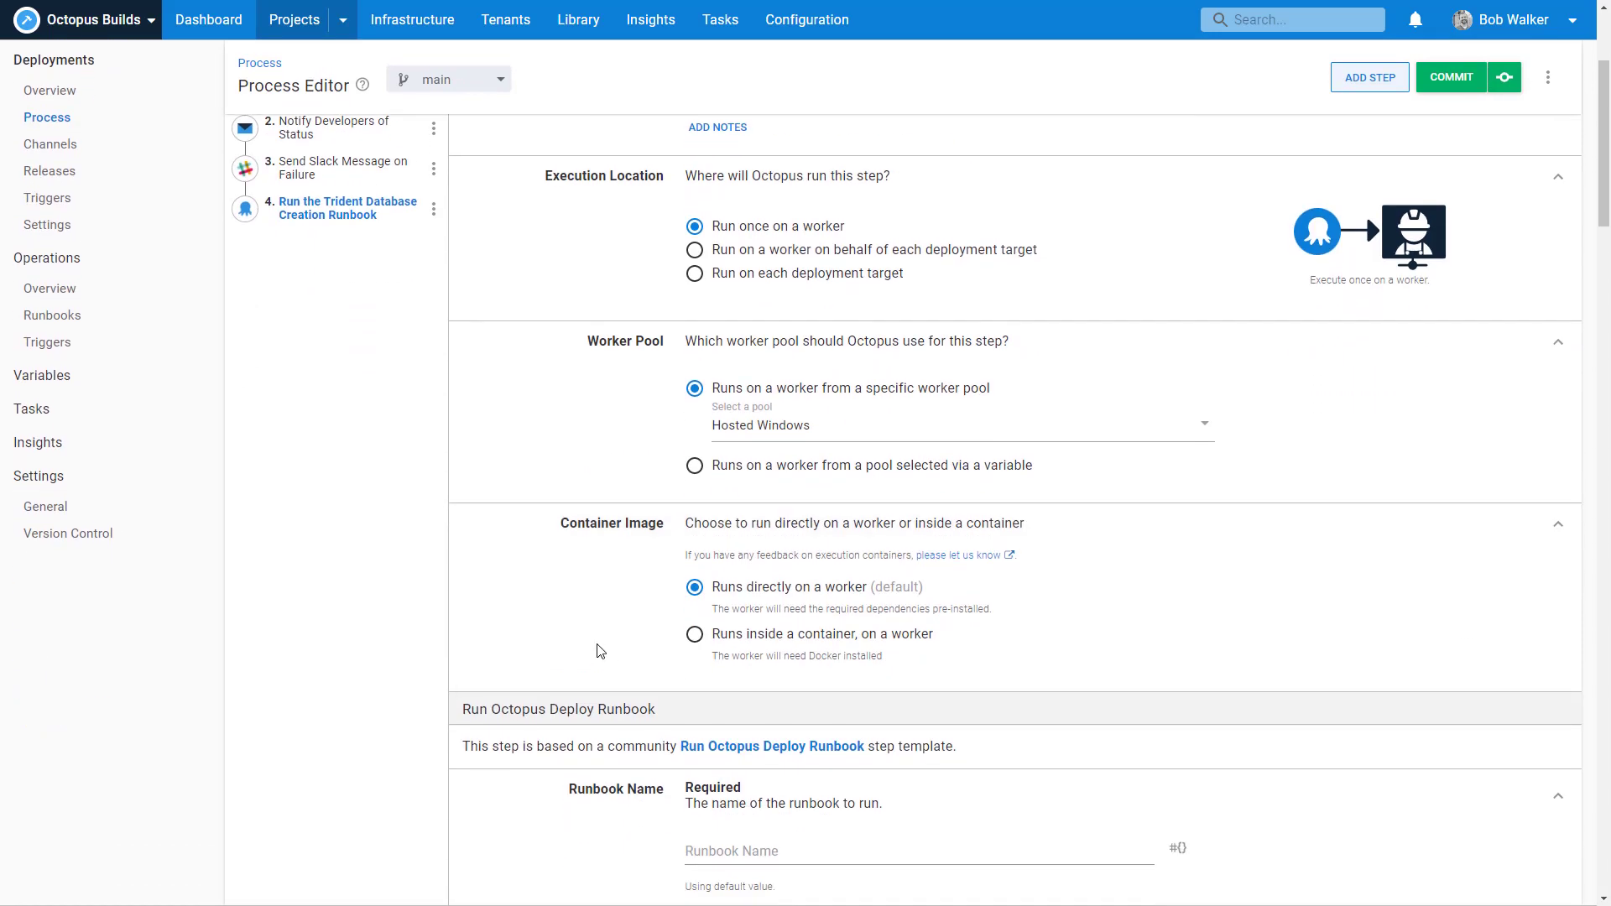
pyautogui.click(696, 600)
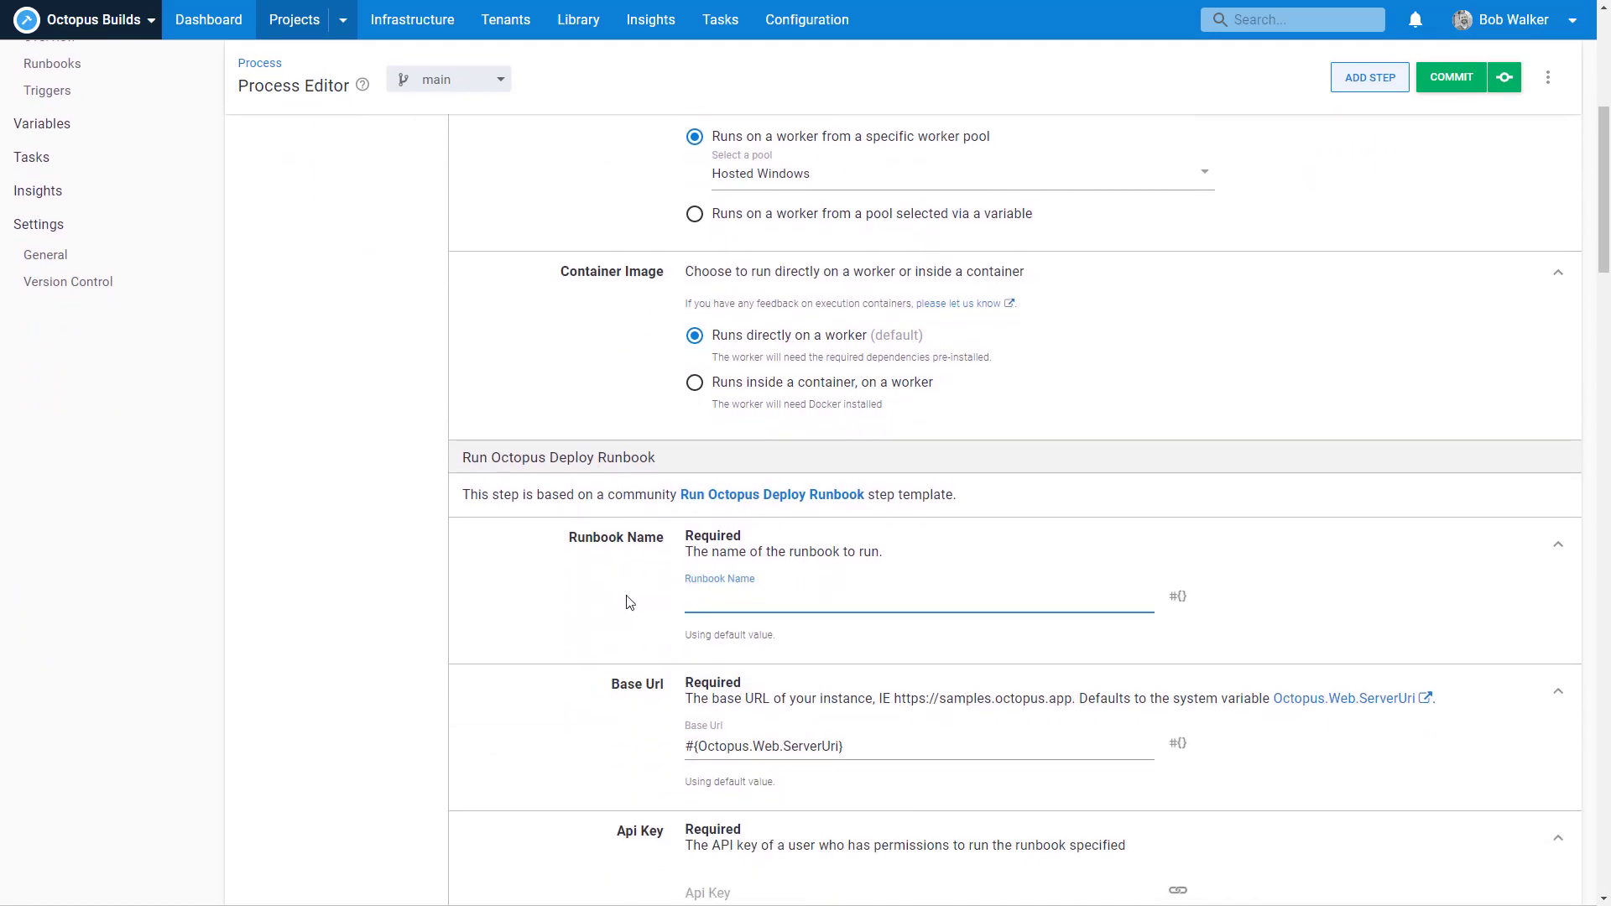
pyautogui.scroll(5, 630, 601)
pyautogui.rightClick(78, 488)
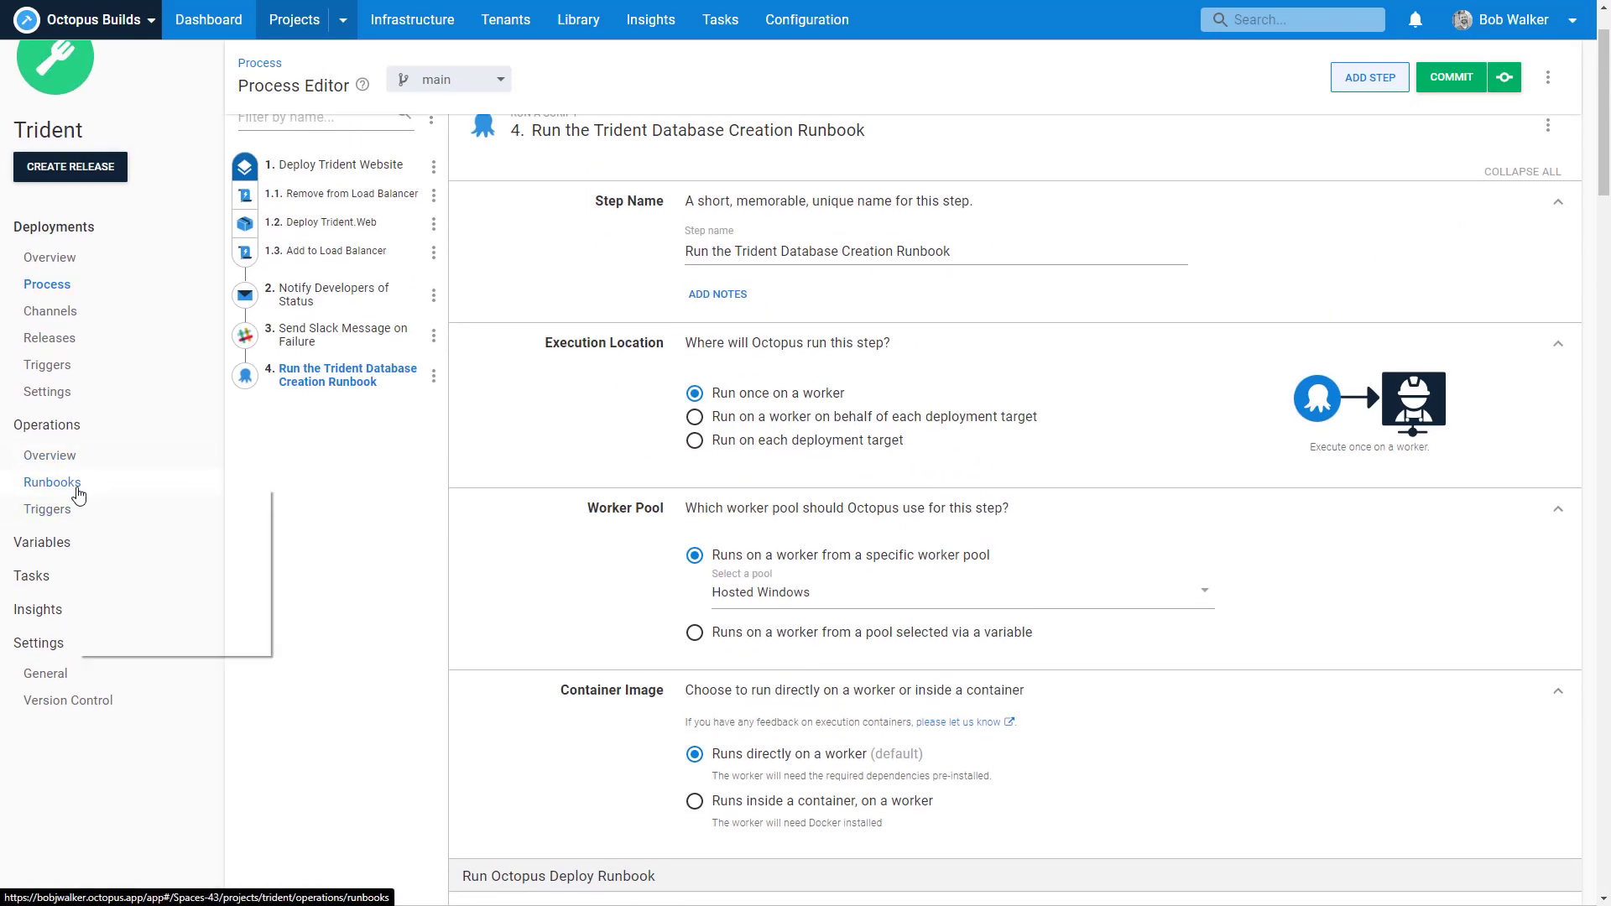
pyautogui.click(113, 502)
pyautogui.hotkey('ctrl', 'Tab')
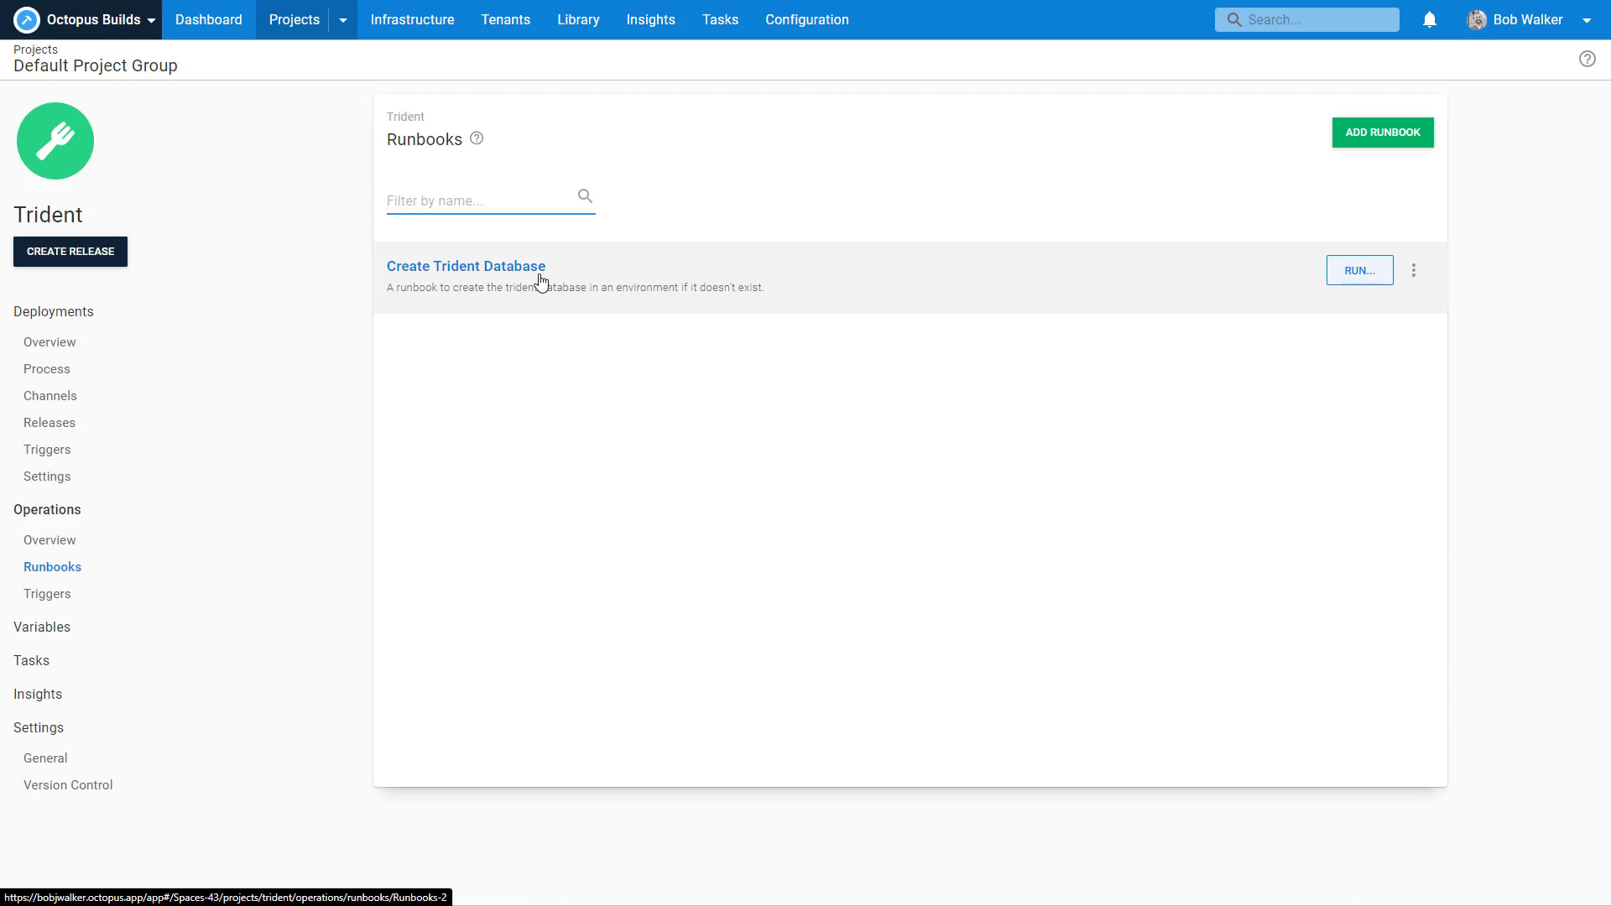
pyautogui.hotkey('ctrl', 'shift', 'Tab')
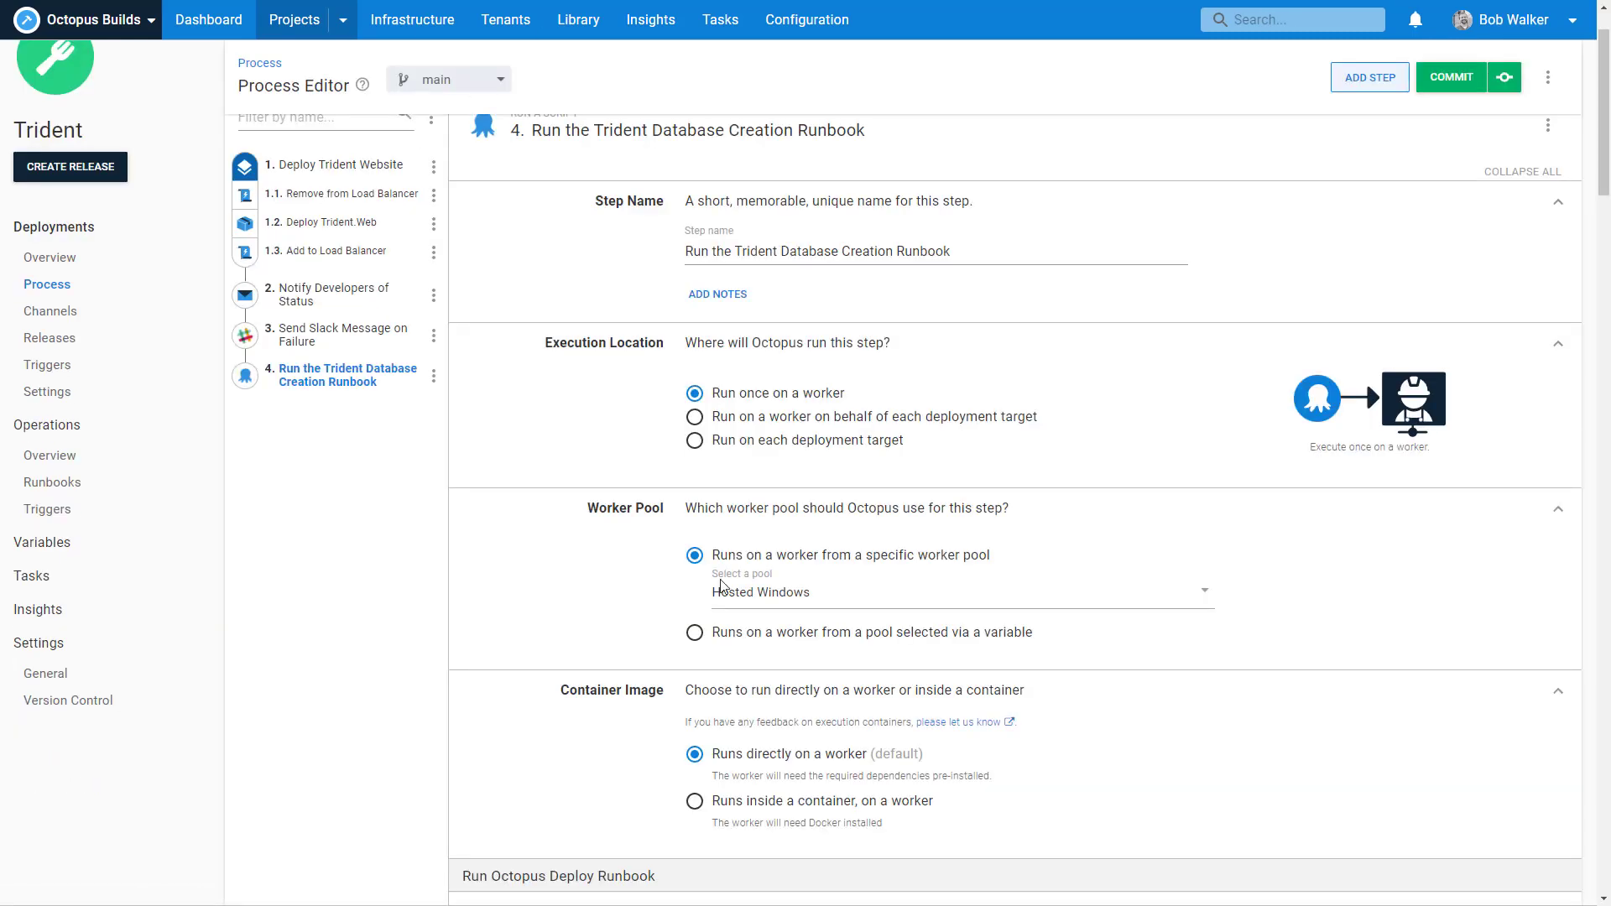
# - Set the step's runbook name parameter to "Create Trident Database"
pyautogui.scroll(-5, 754, 678)
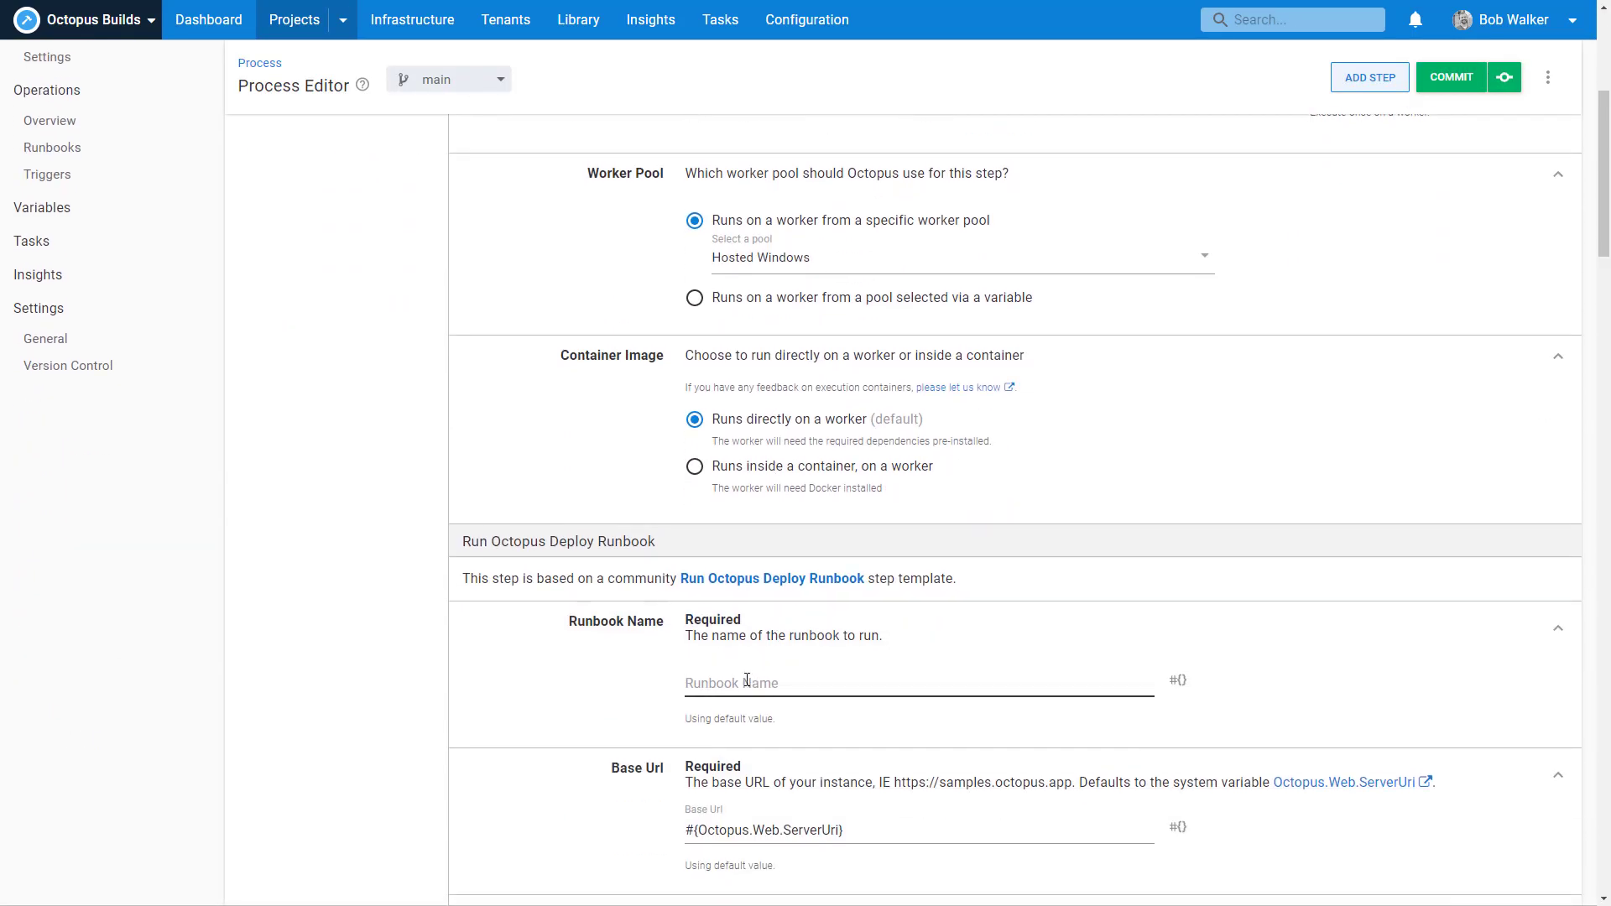
pyautogui.click(753, 678)
pyautogui.write('Create-')
pyautogui.press('BackSpace')
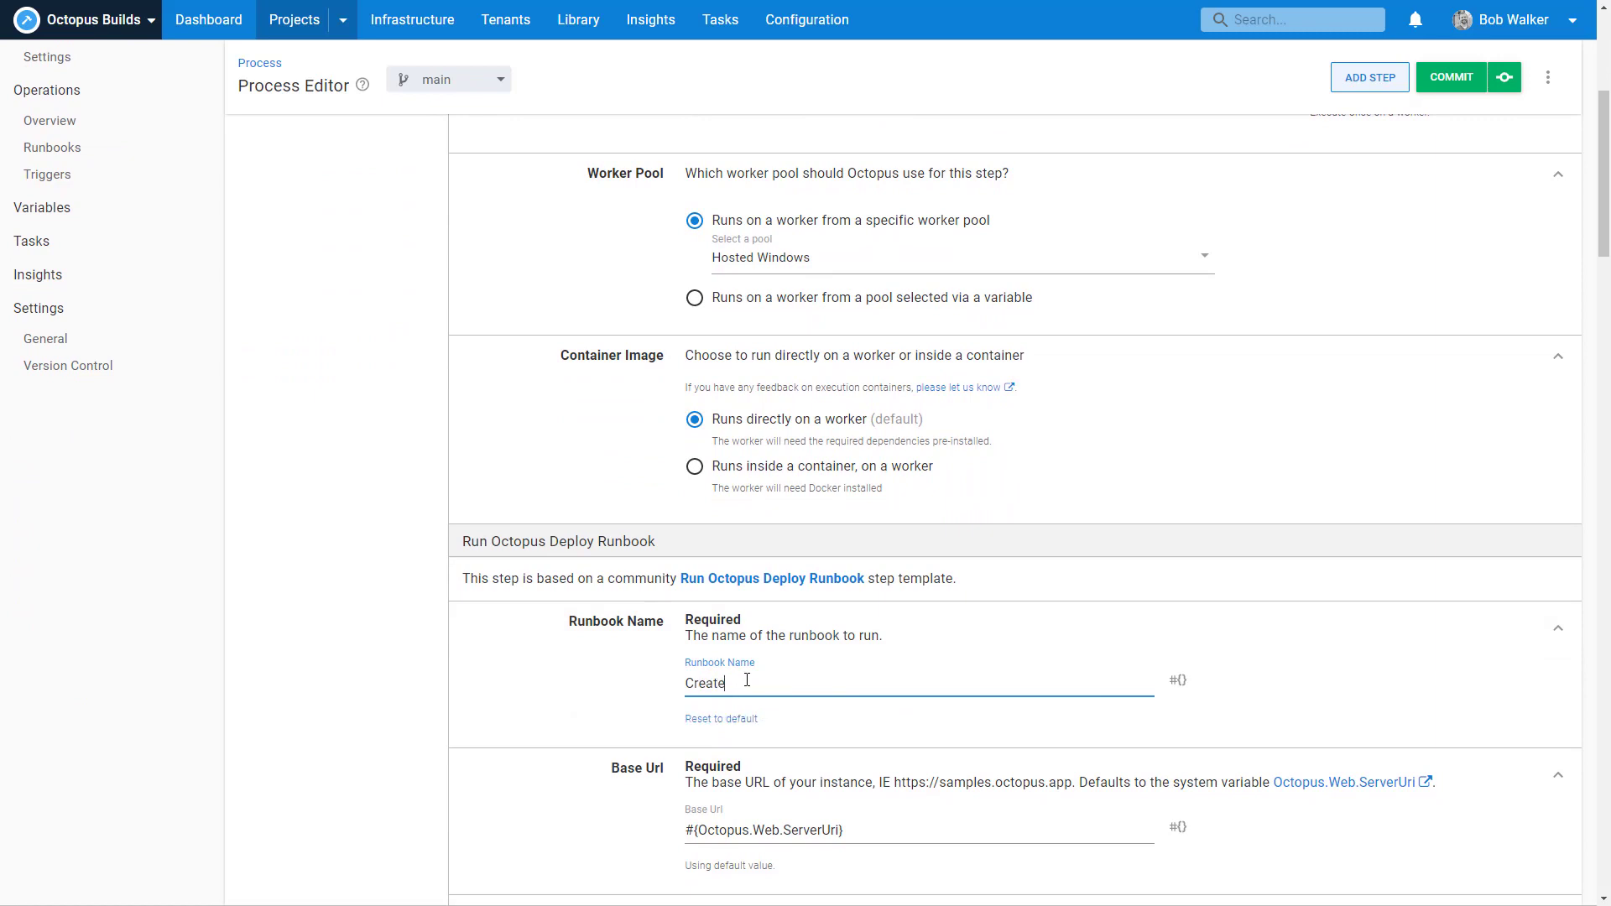
pyautogui.write('Trident')
pyautogui.write('Database')
# - Examine the step's base URL and API key parameters, leaving both as they are
pyautogui.scroll(-2, 942, 650)
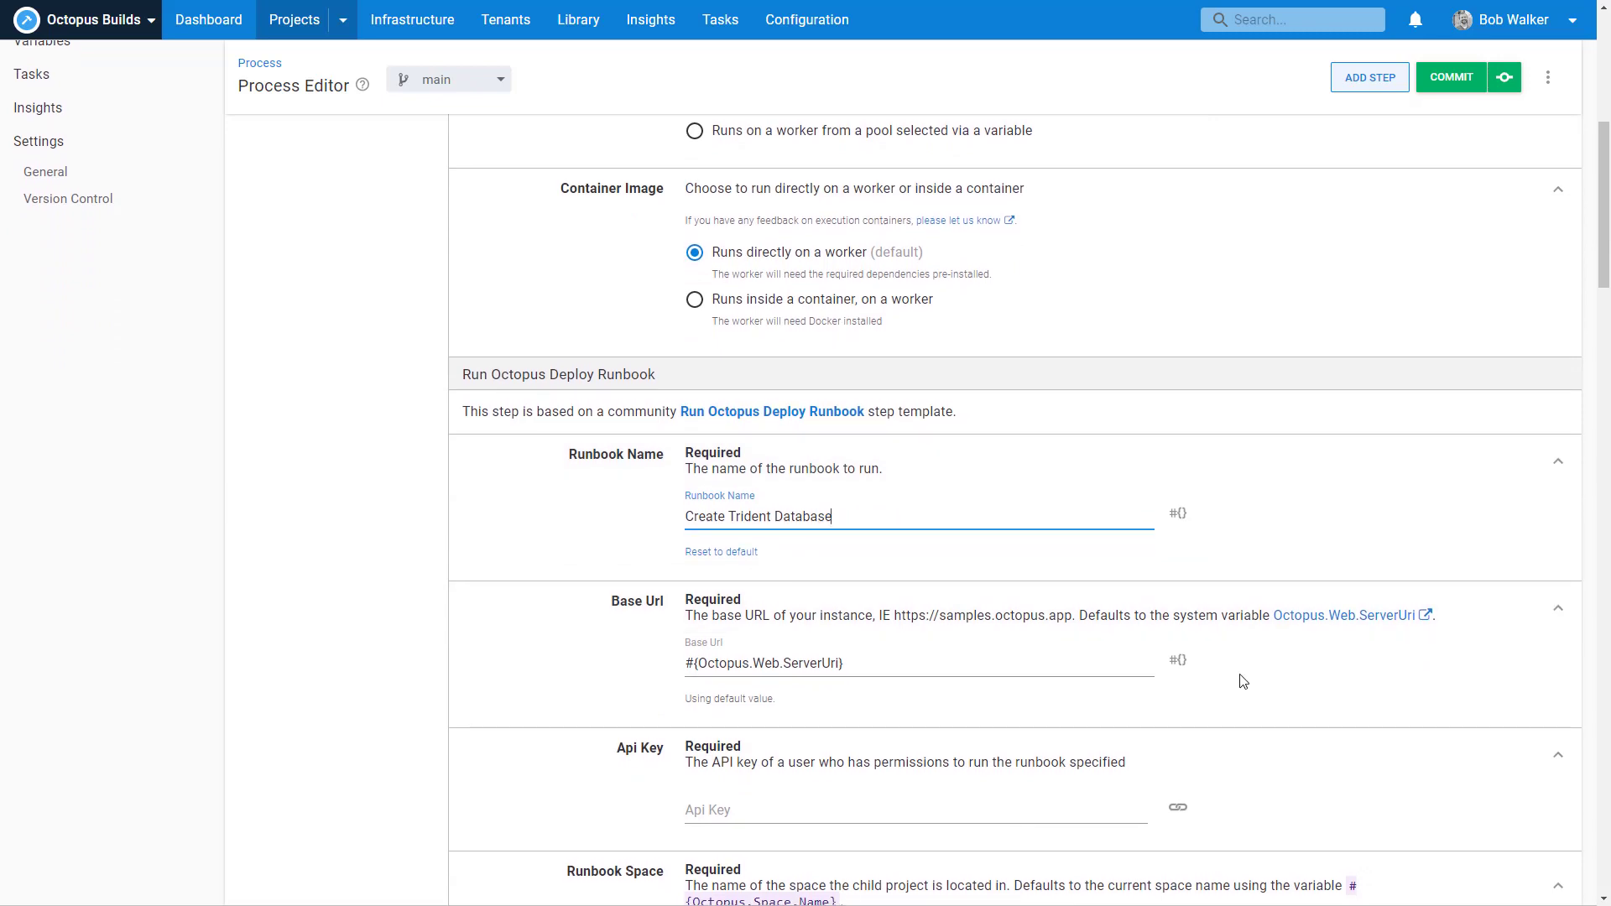
pyautogui.scroll(-2, 1243, 681)
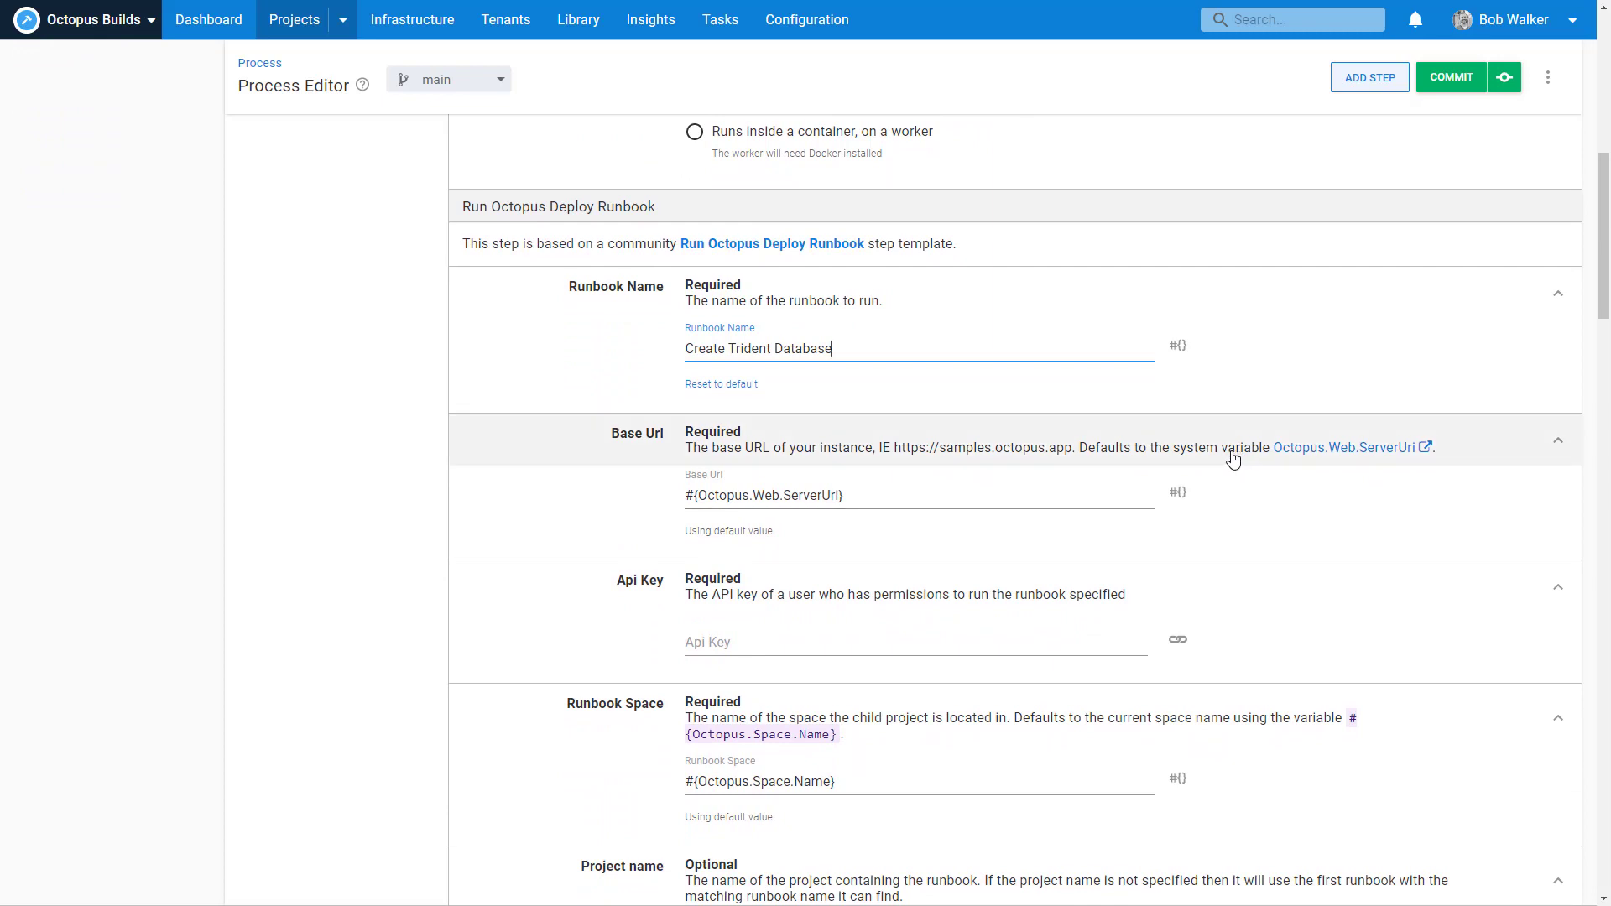
pyautogui.click(919, 497)
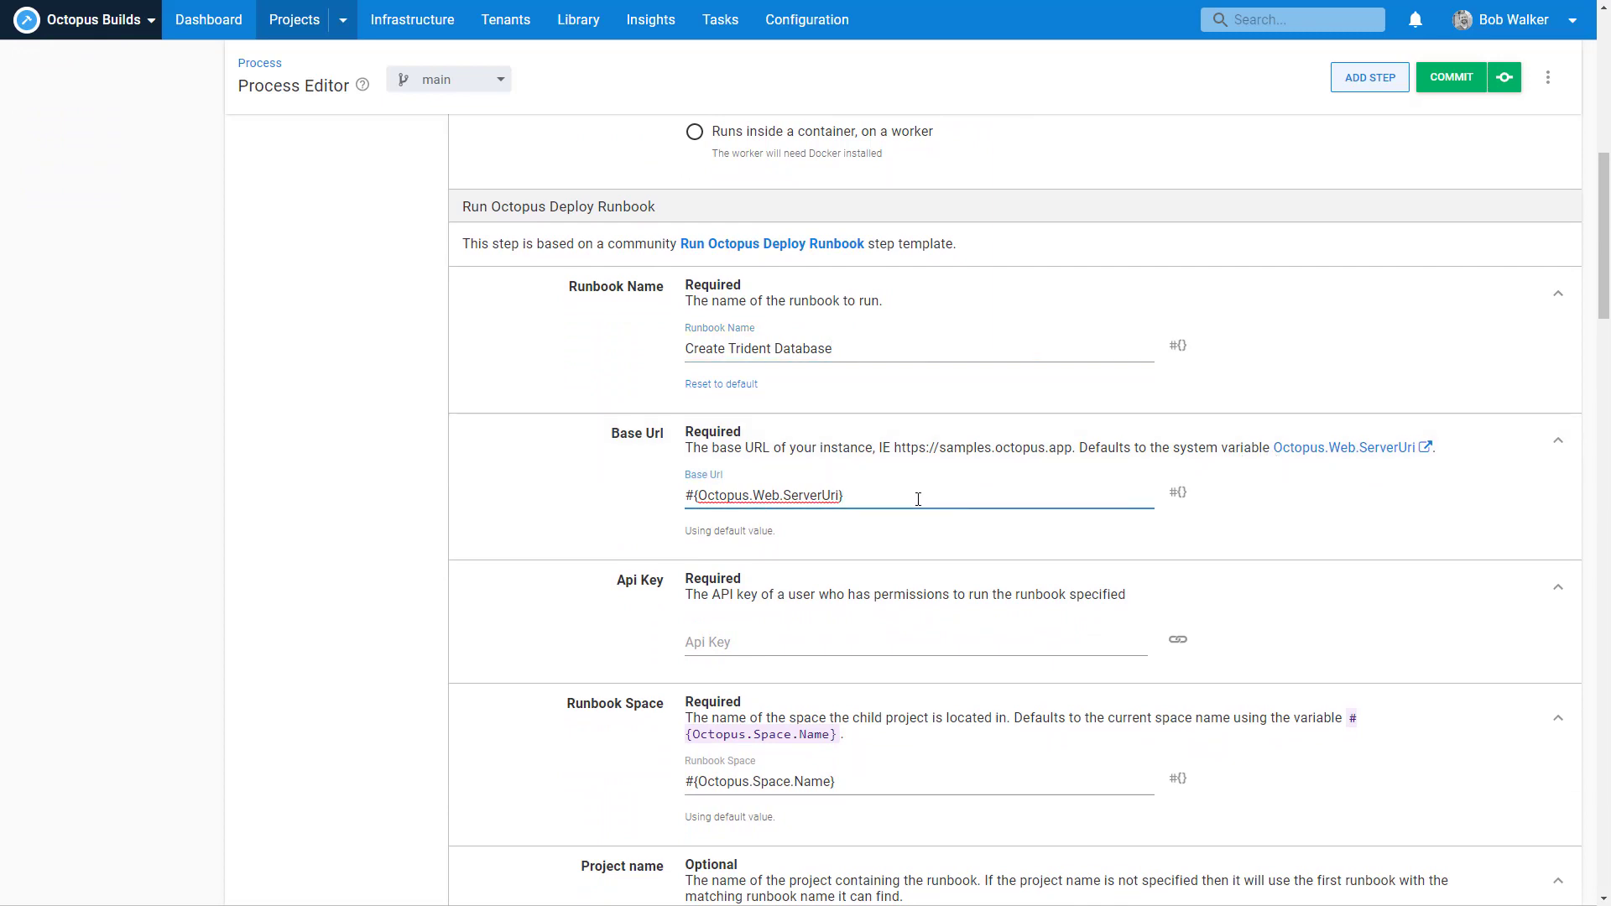
pyautogui.moveTo(918, 499); pyautogui.dragTo(669, 498)
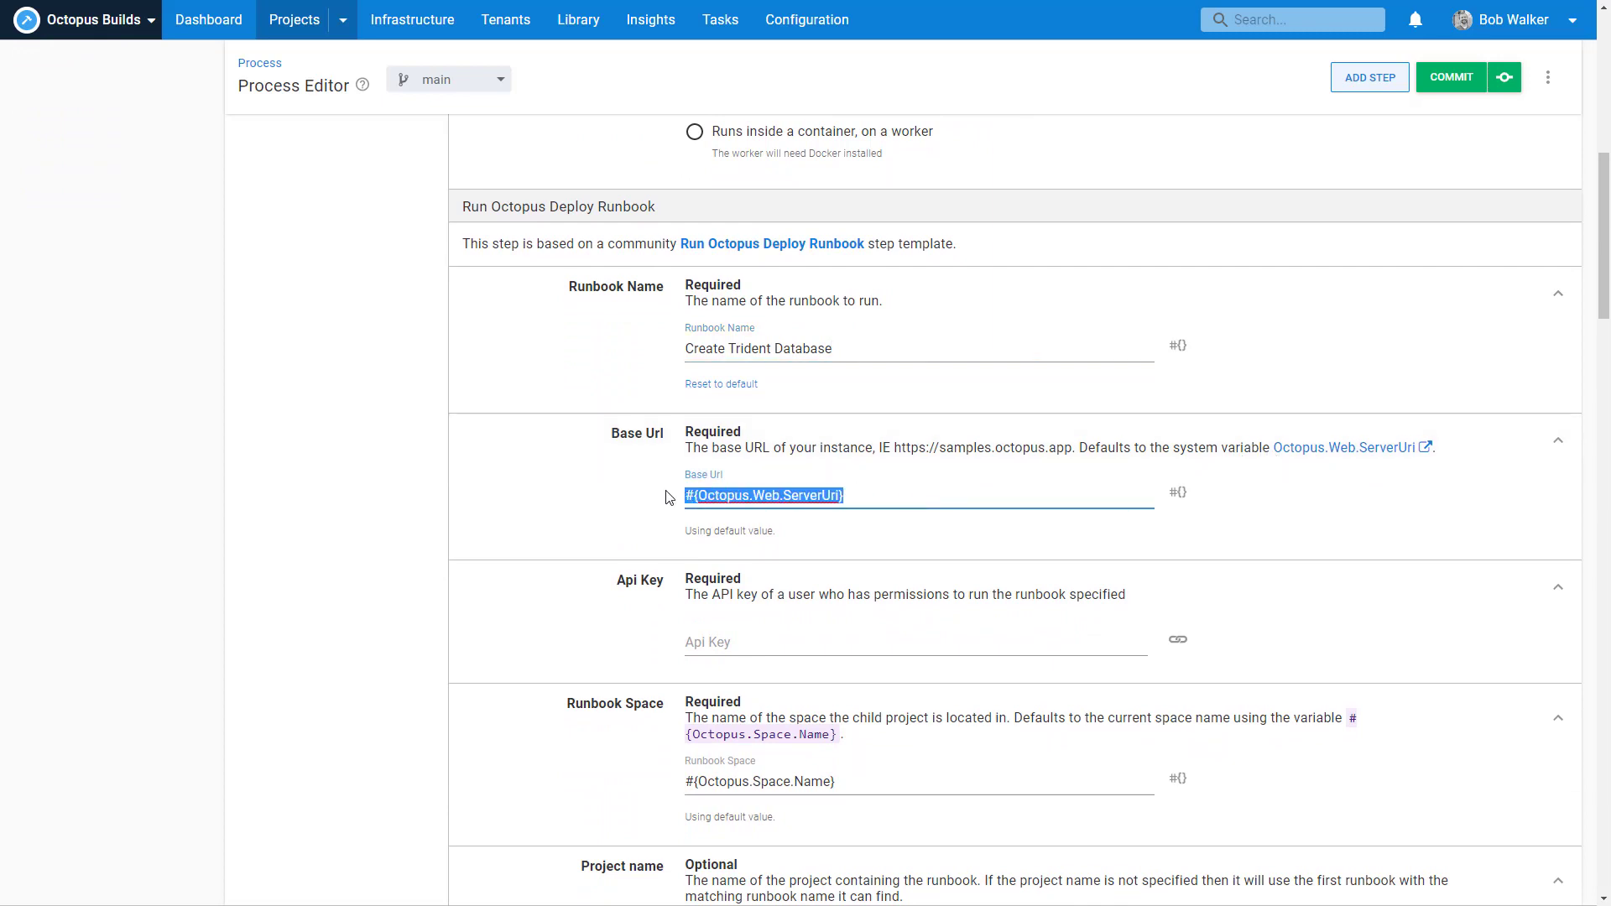
pyautogui.click(761, 644)
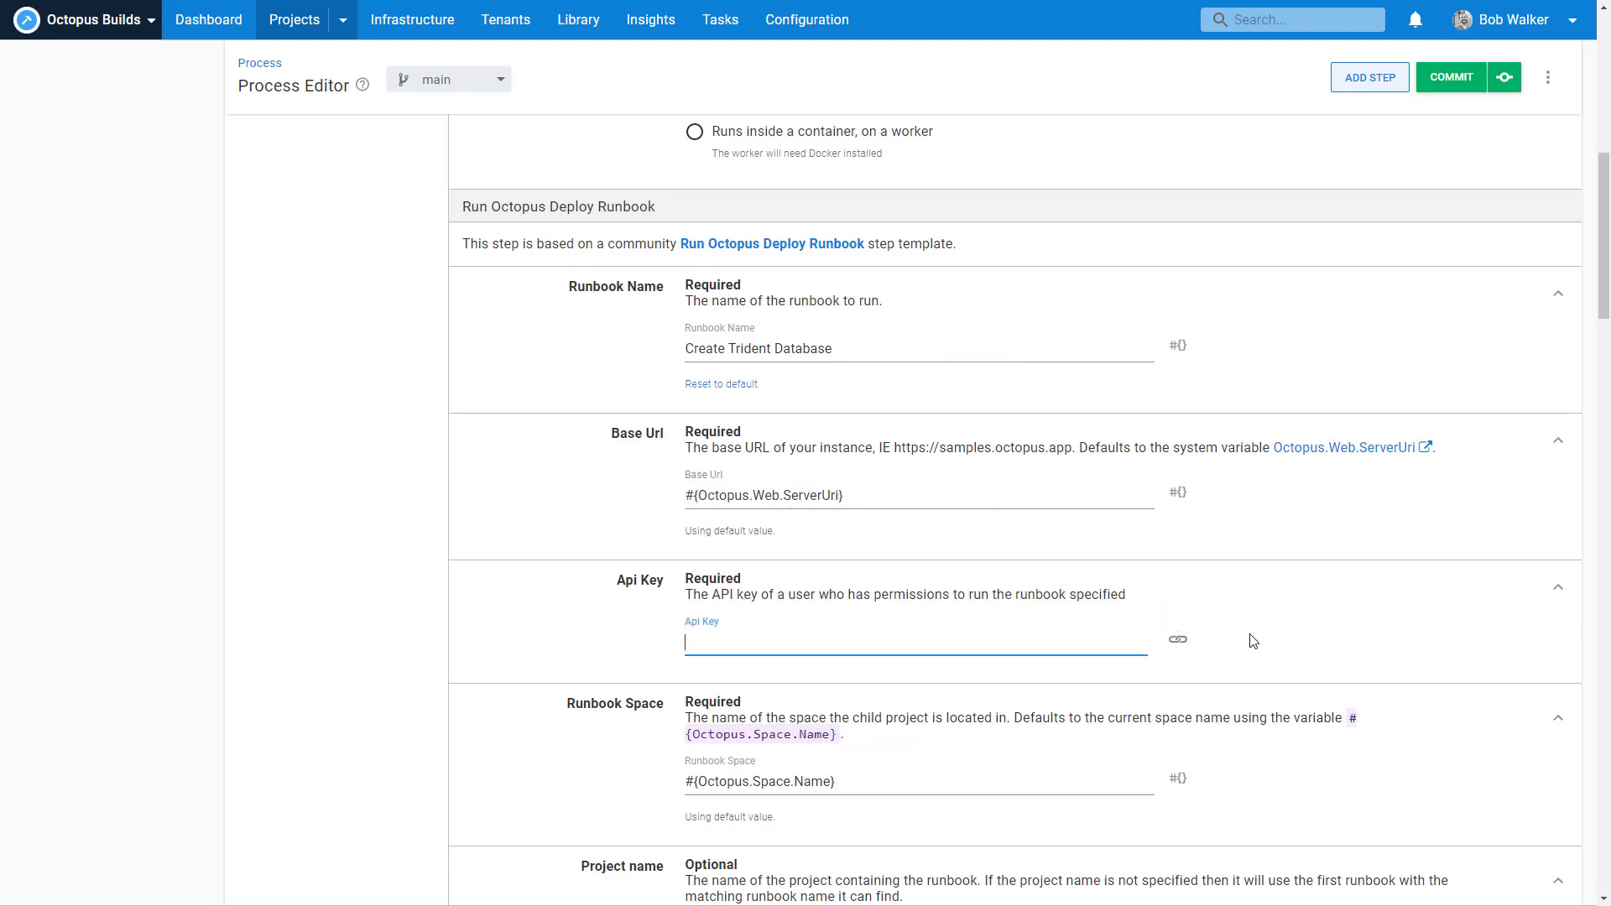
# - Open the API keys page of the signed-in user's profile in a separate browser tab
pyautogui.click(1493, 34)
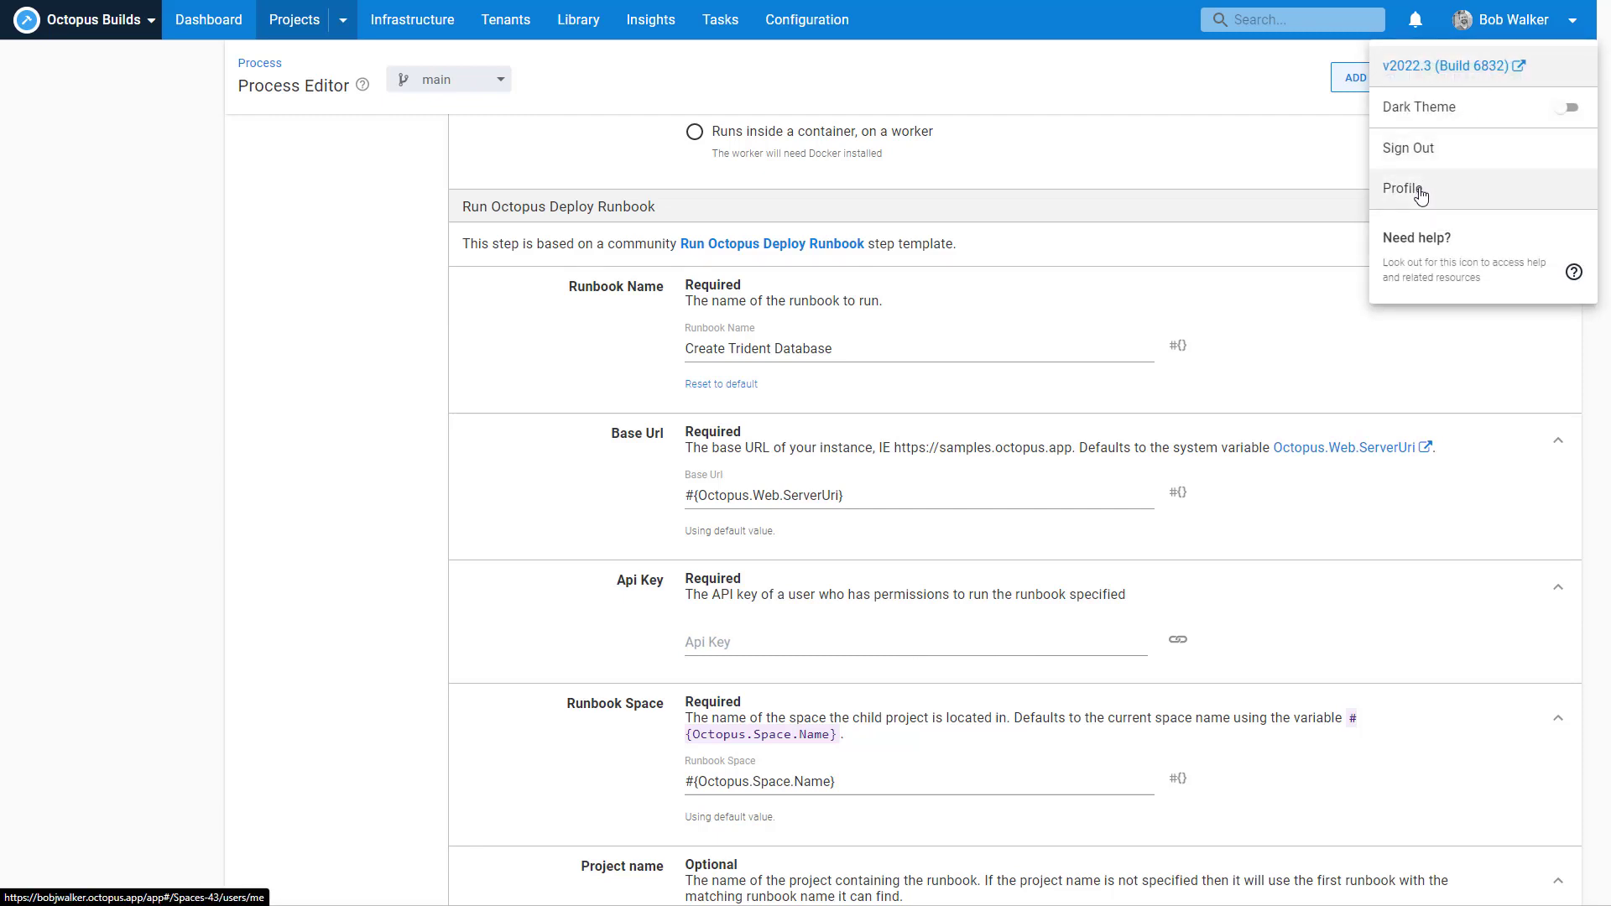
pyautogui.rightClick(1421, 195)
pyautogui.click(1459, 202)
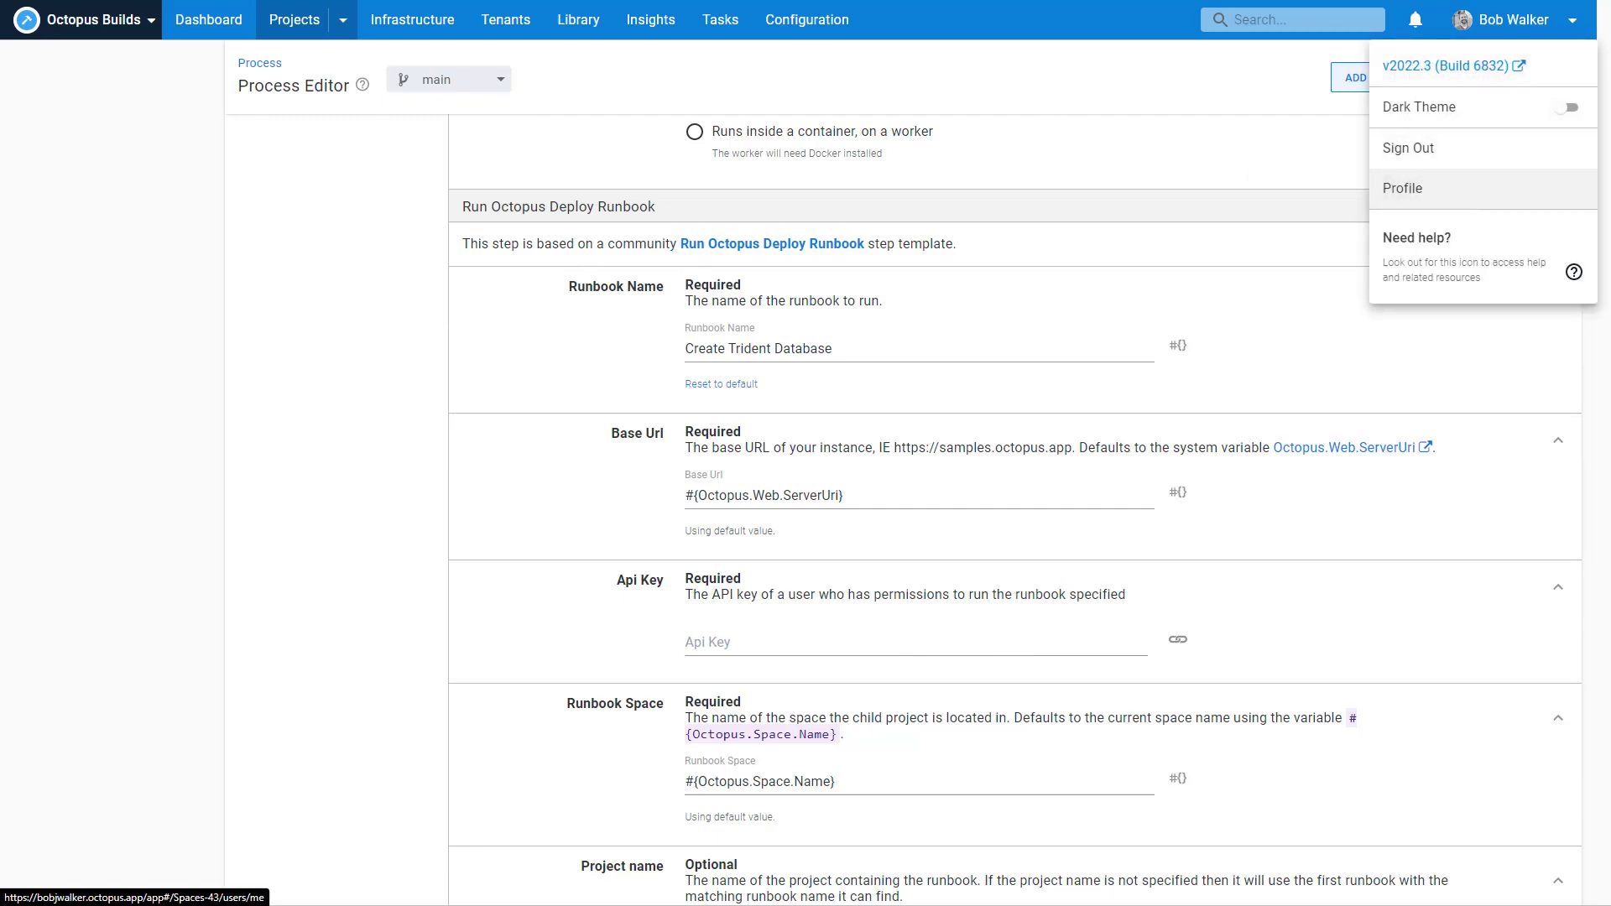
pyautogui.hotkey('ctrl', 'Tab')
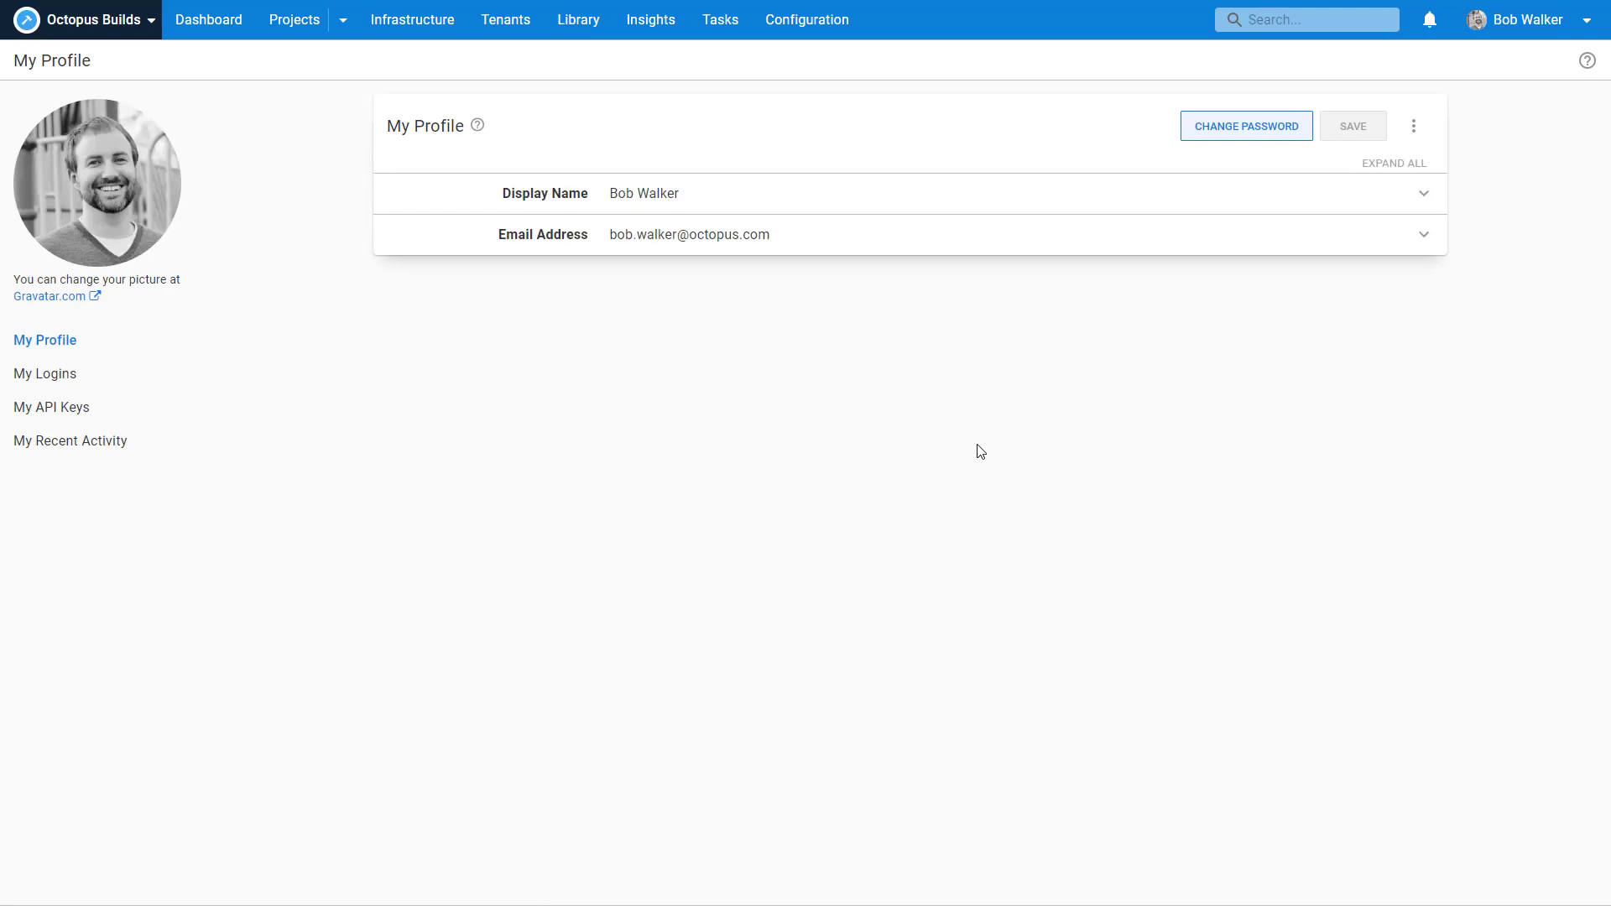
pyautogui.click(104, 405)
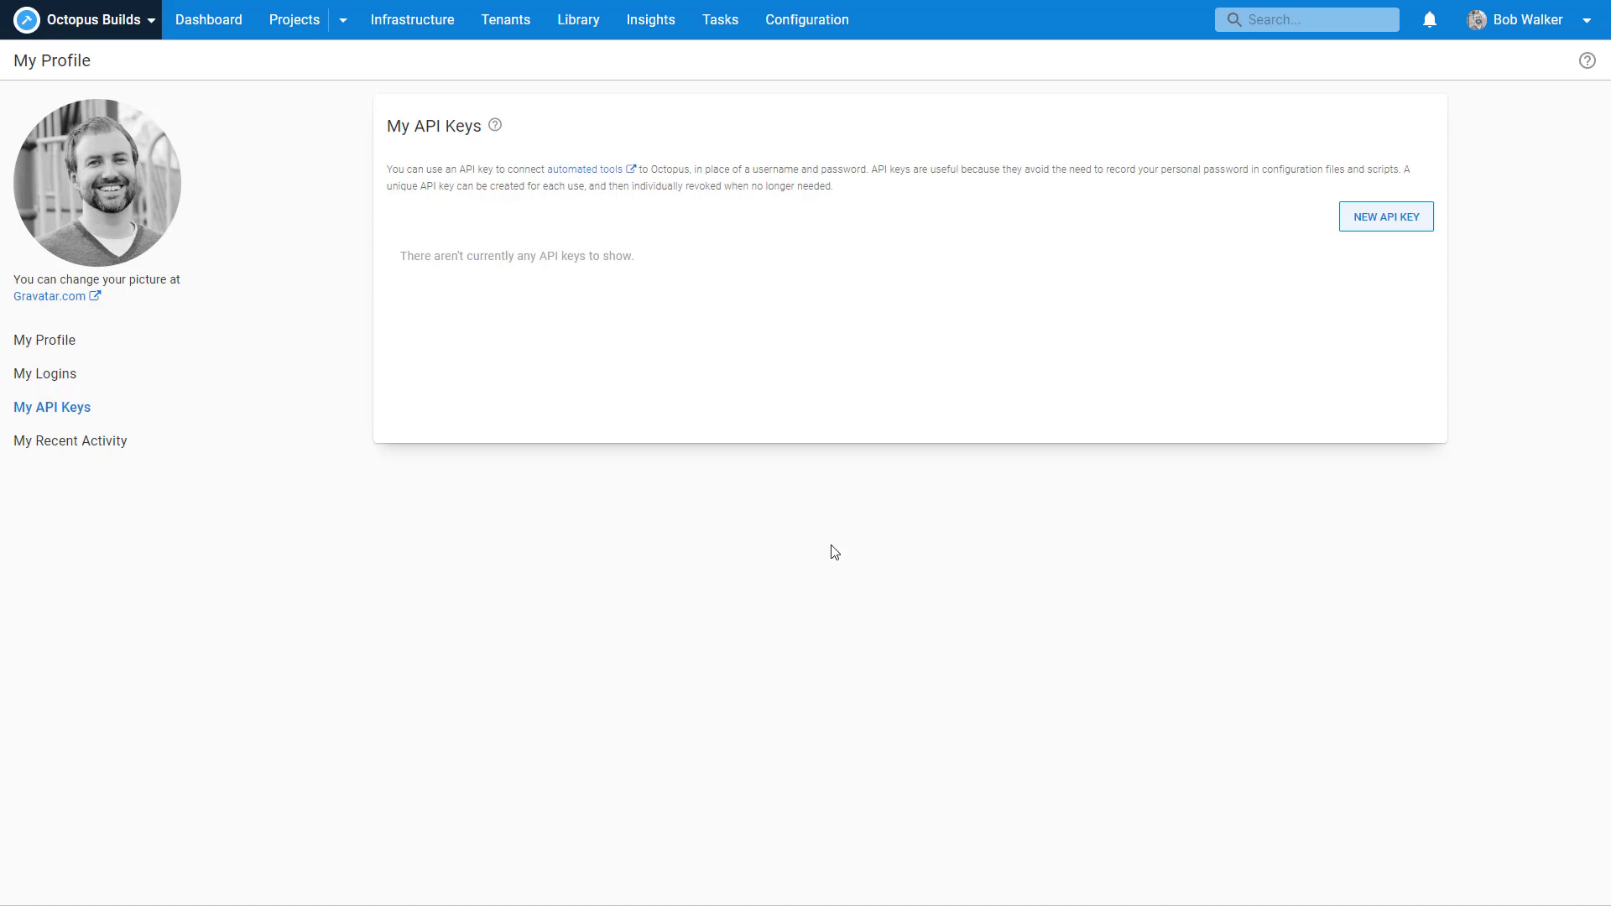
# - Create and save a service account with both username and display name set to "Create Database Service Account"
pyautogui.click(809, 34)
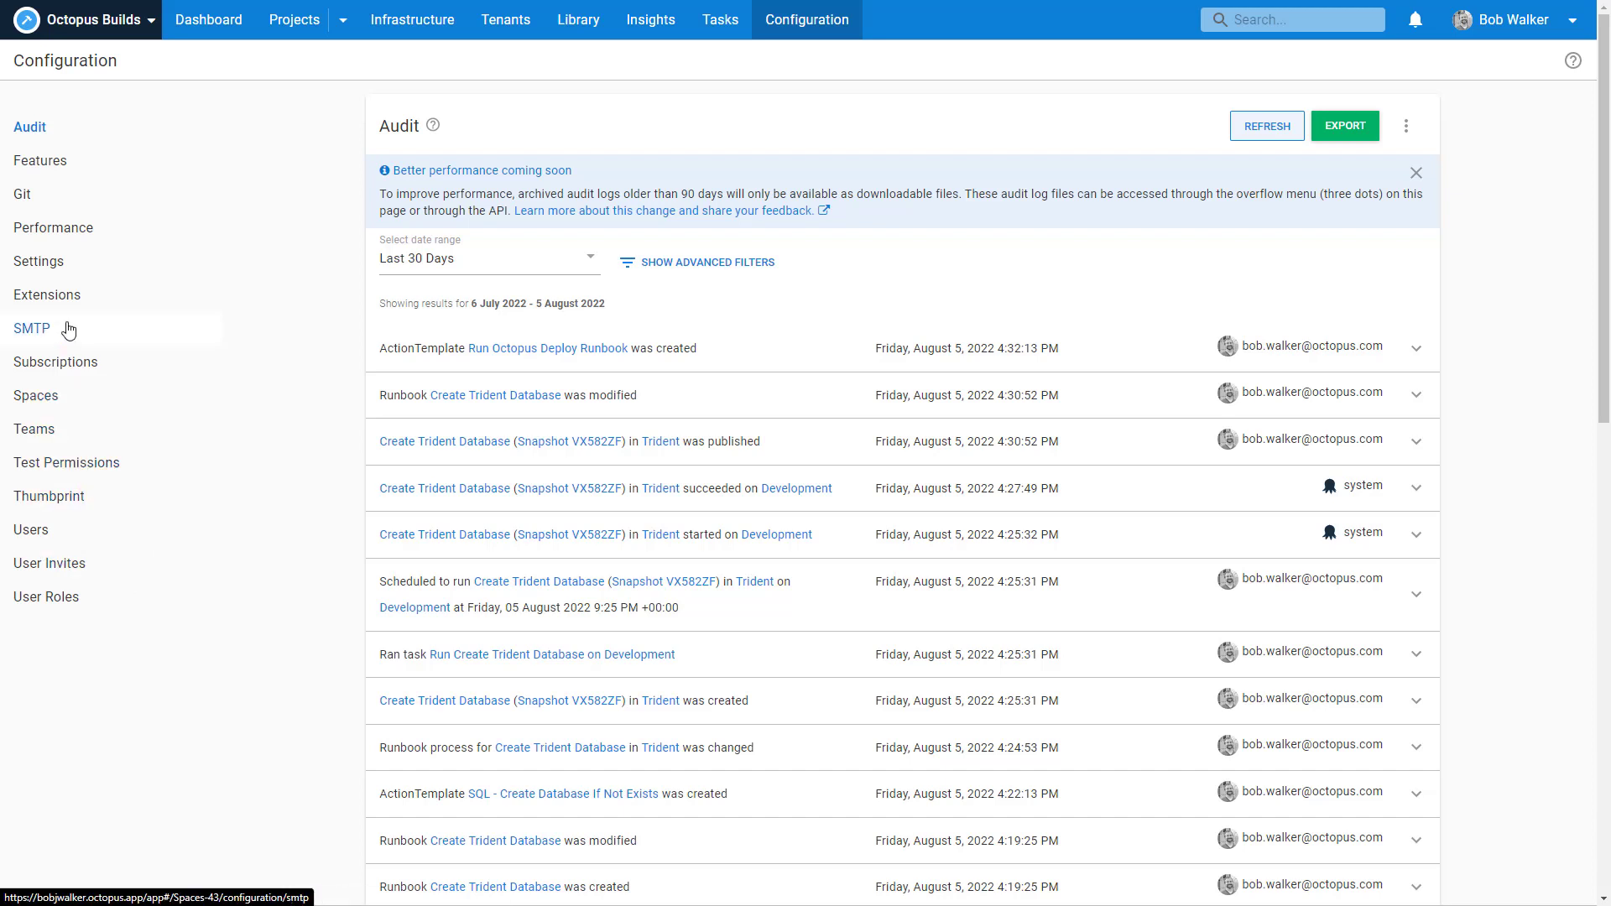
pyautogui.click(43, 538)
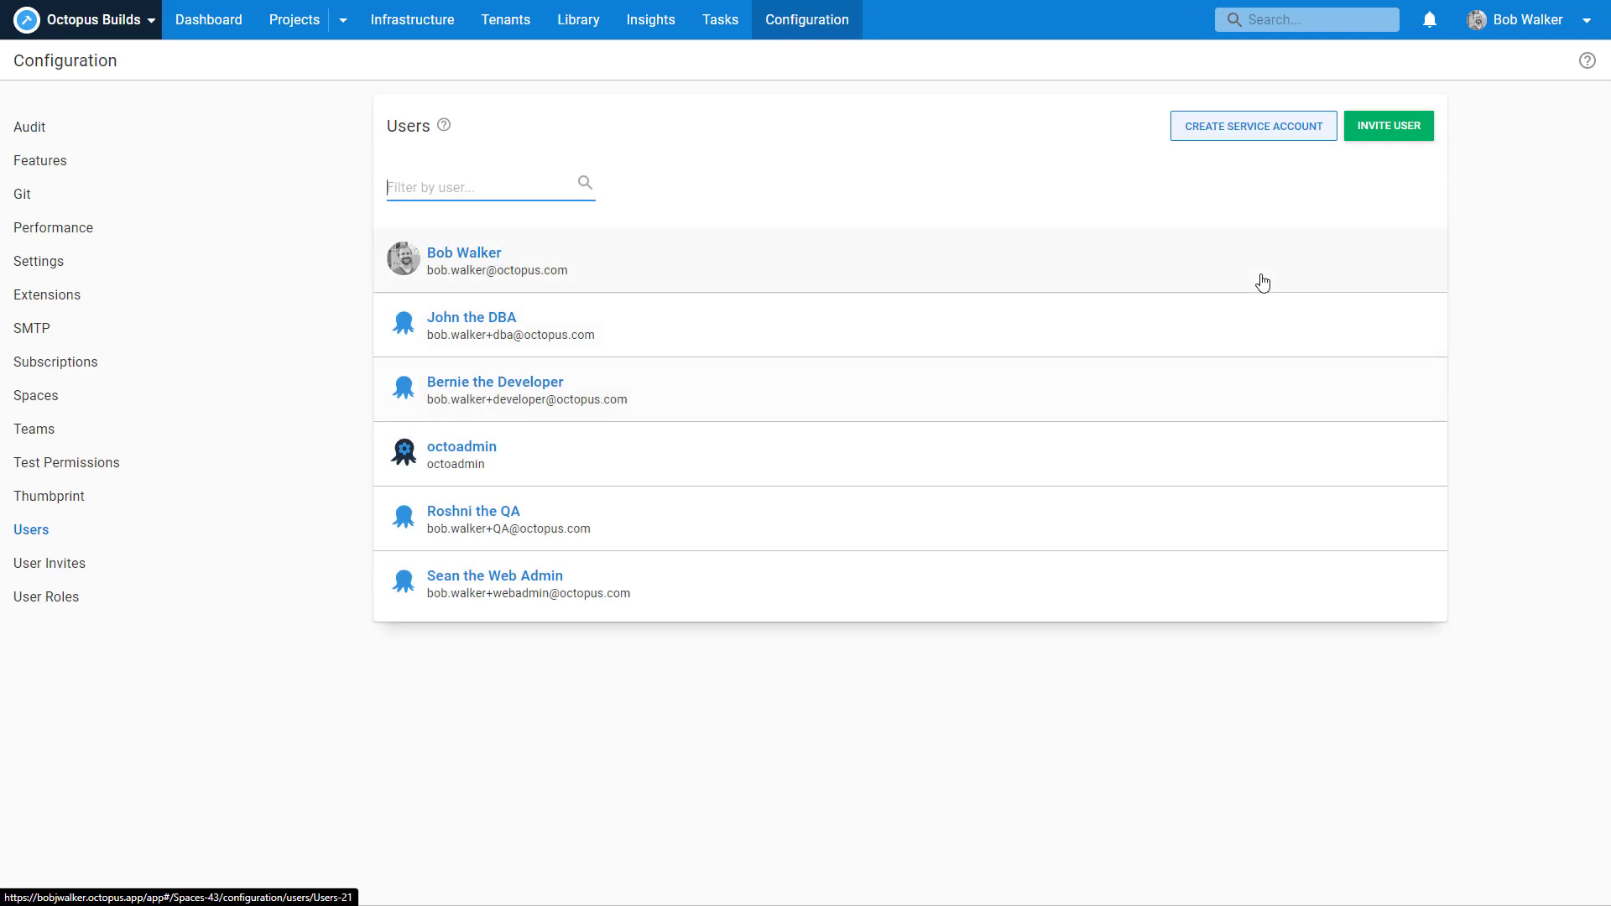
pyautogui.click(1258, 134)
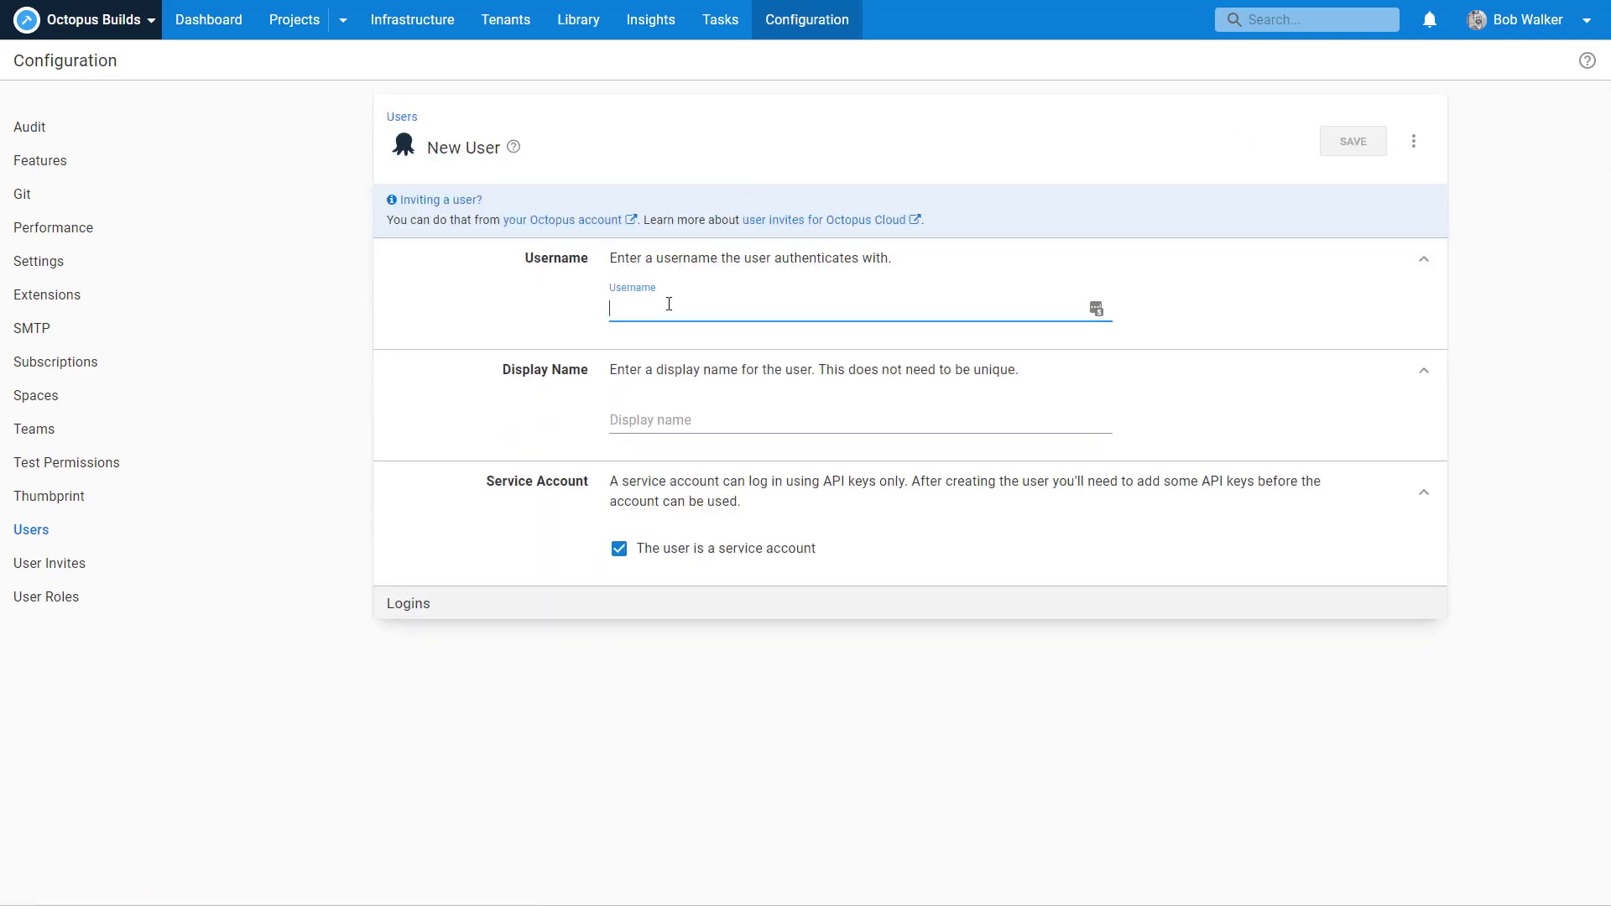
pyautogui.write('Cr')
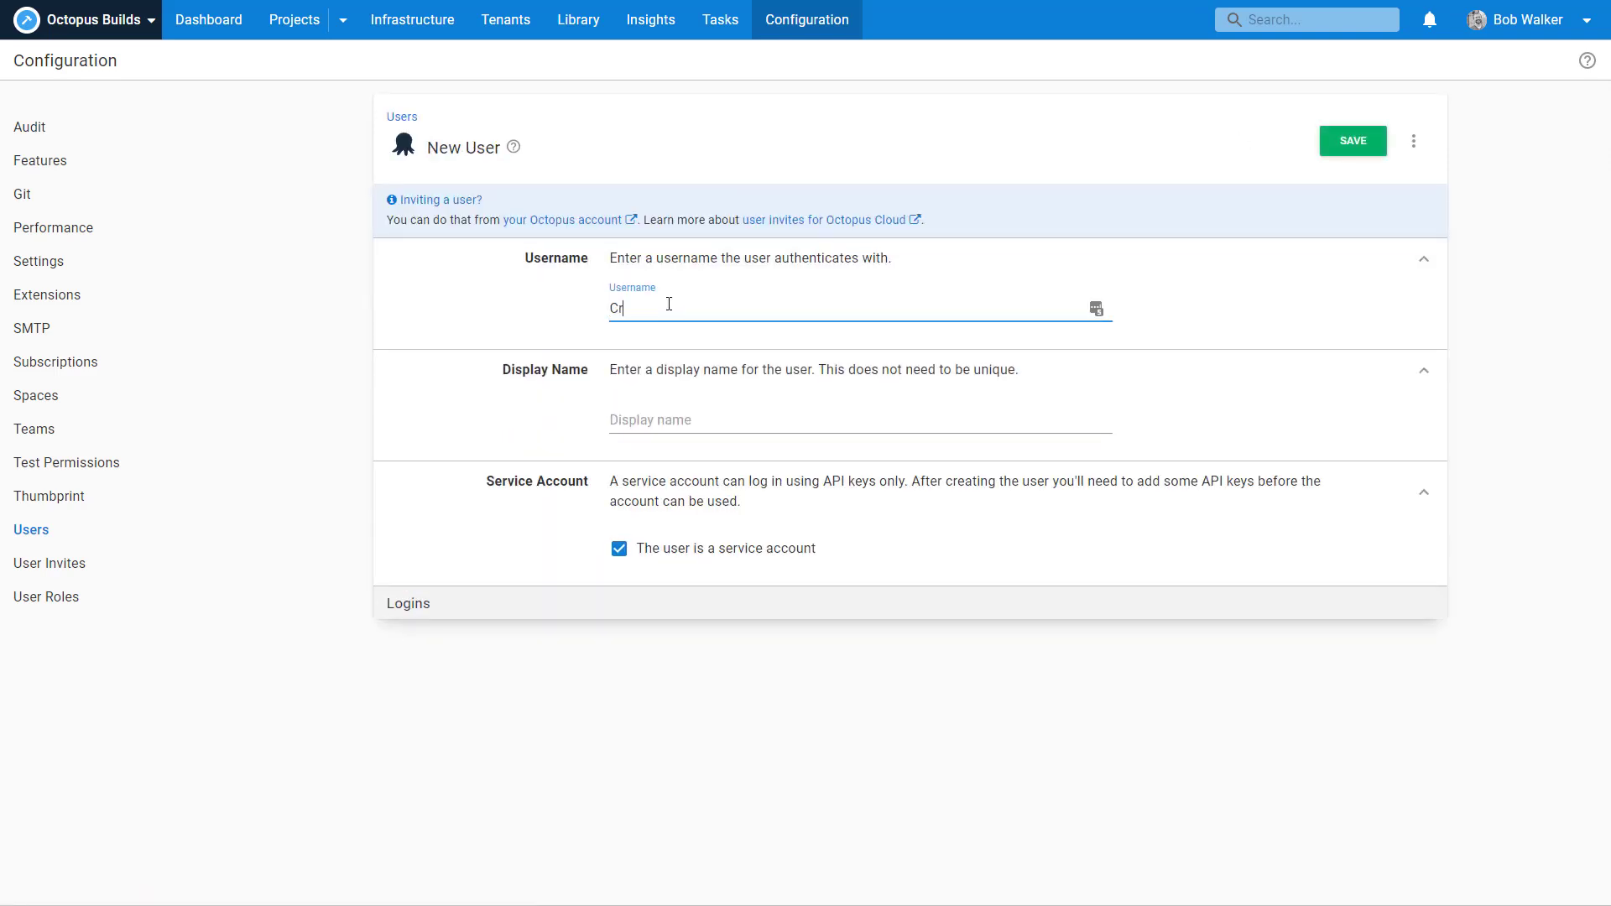
pyautogui.write('eate Database Service Account')
pyautogui.press('Tab')
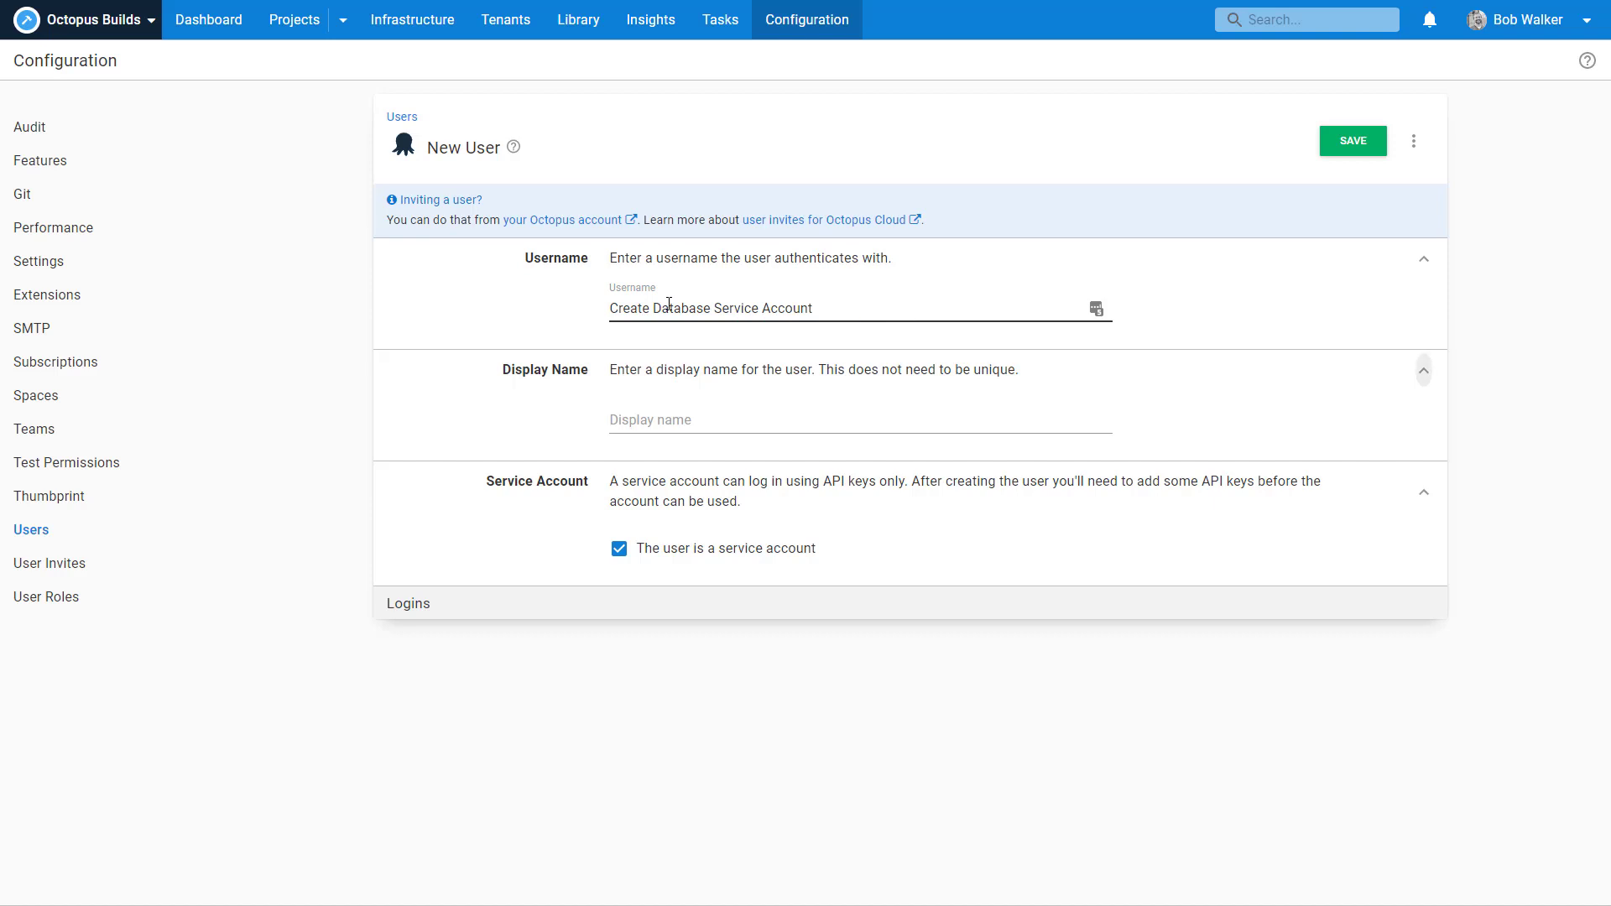
pyautogui.moveTo(813, 308); pyautogui.dragTo(496, 298)
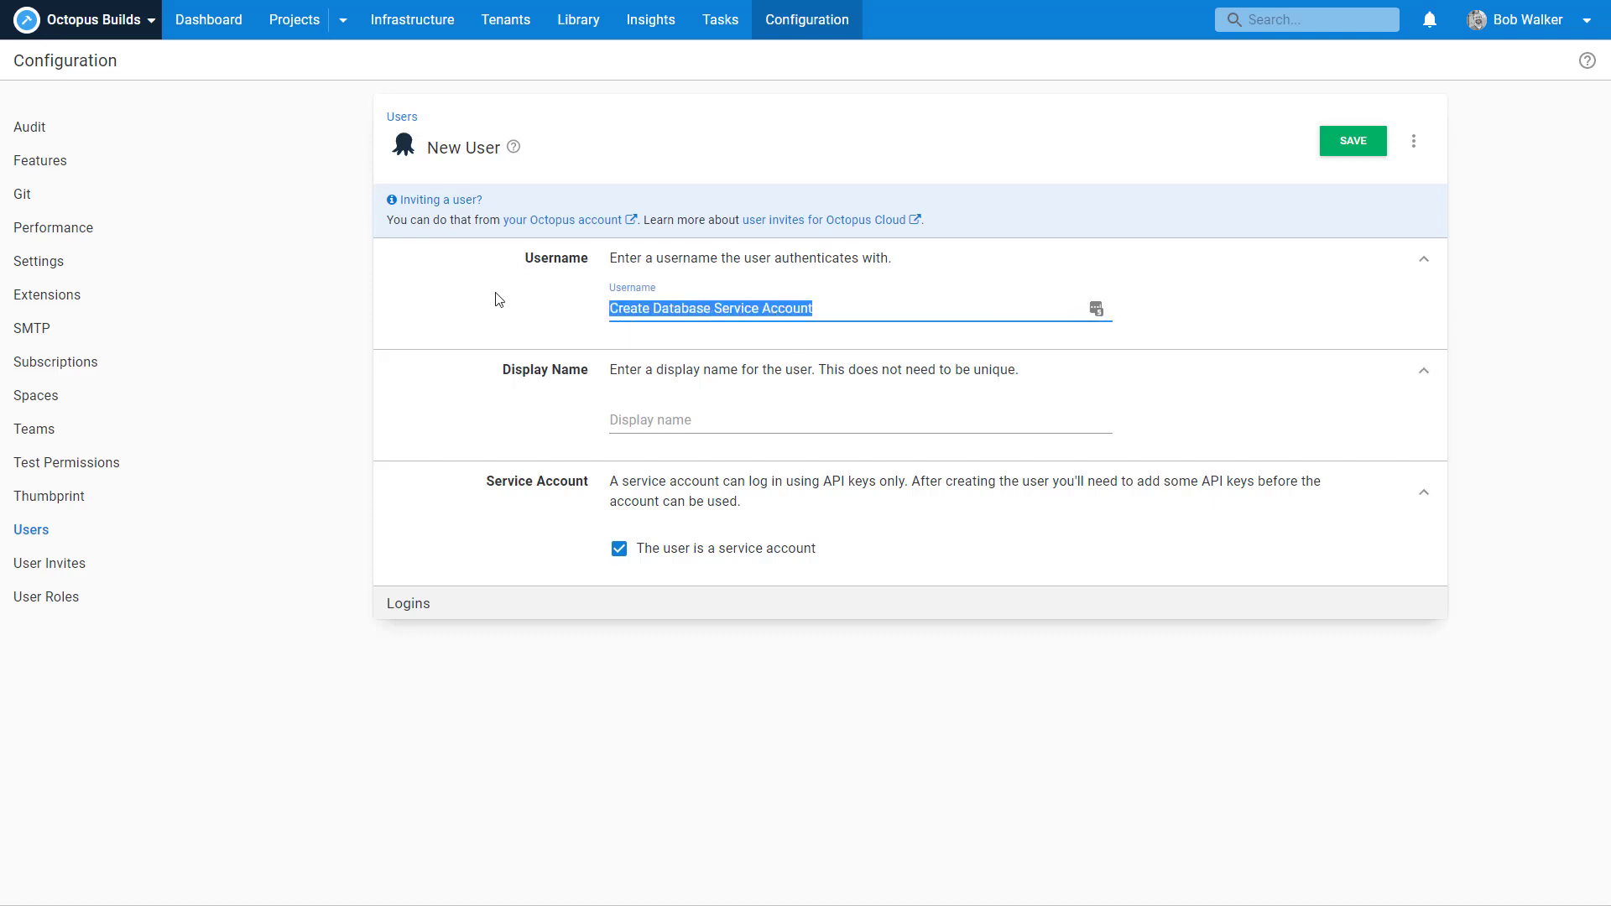
pyautogui.hotkey('ctrl', 'c')
pyautogui.click(715, 421)
pyautogui.hotkey('ctrl', 'v')
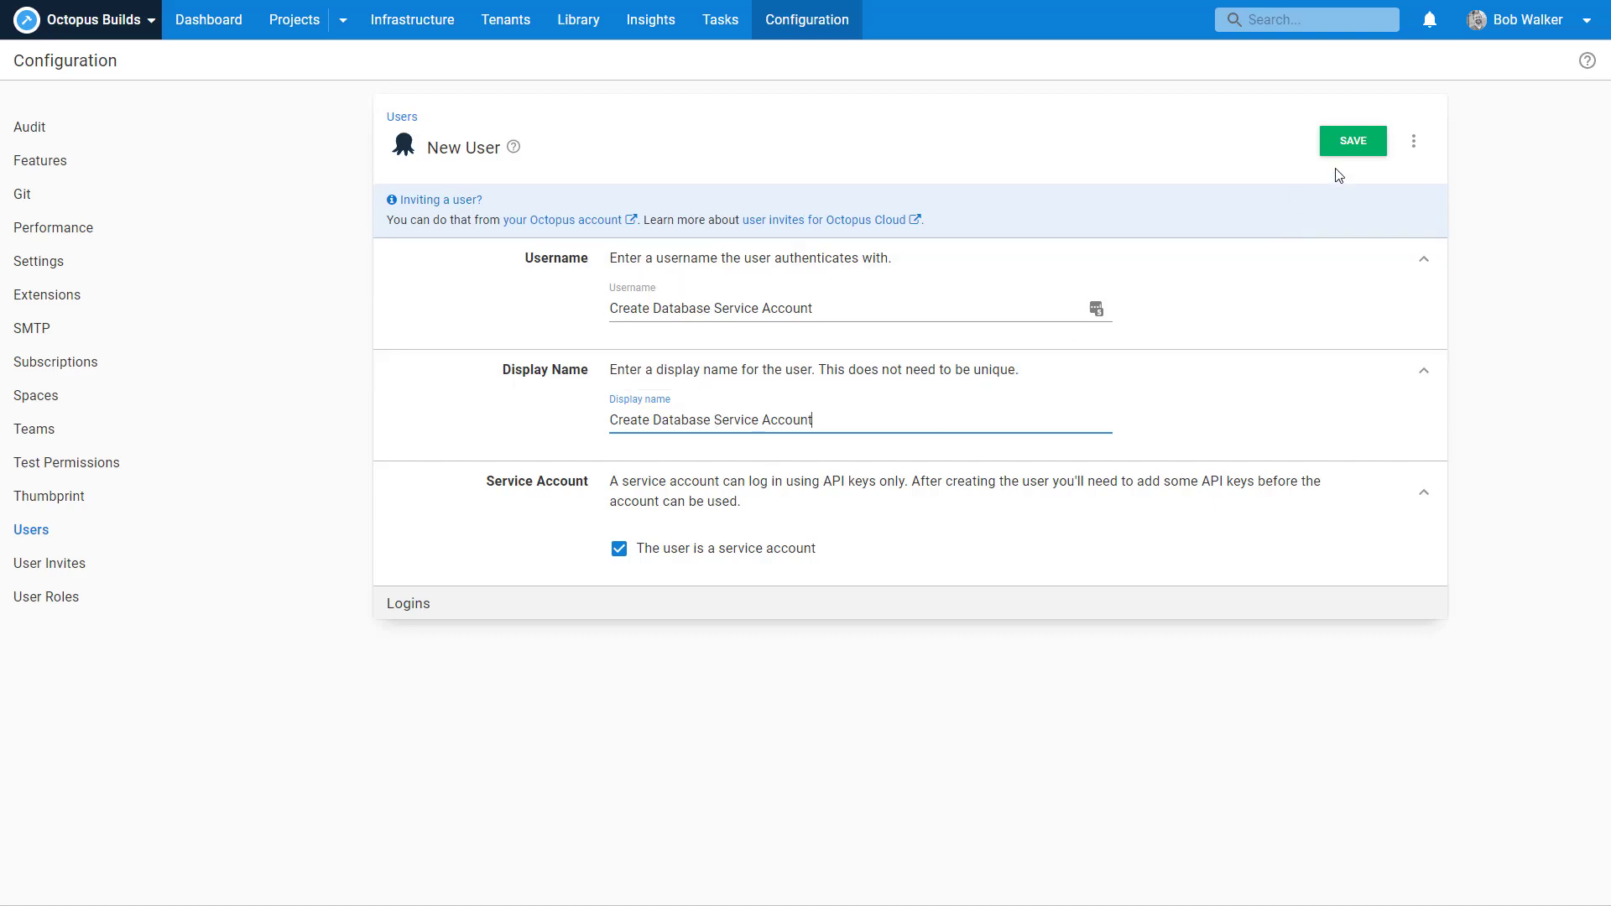
pyautogui.click(1354, 142)
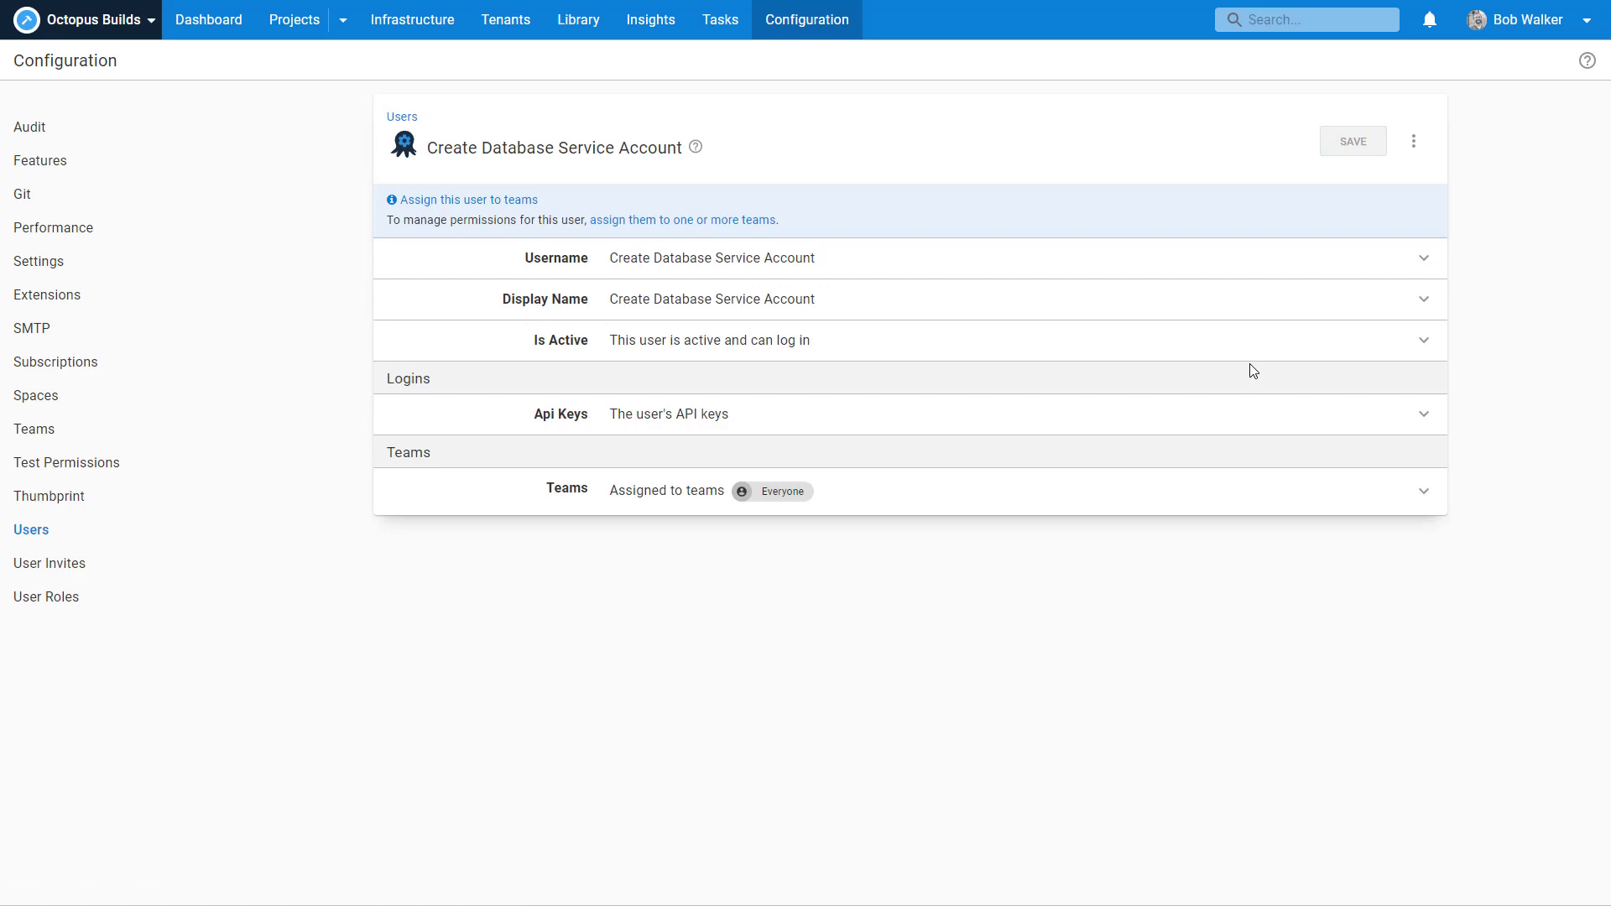
# - Generate a non-expiring API key for the service account with the purpose "Octopus Builds" and copy it to the clipboard
pyautogui.click(1231, 411)
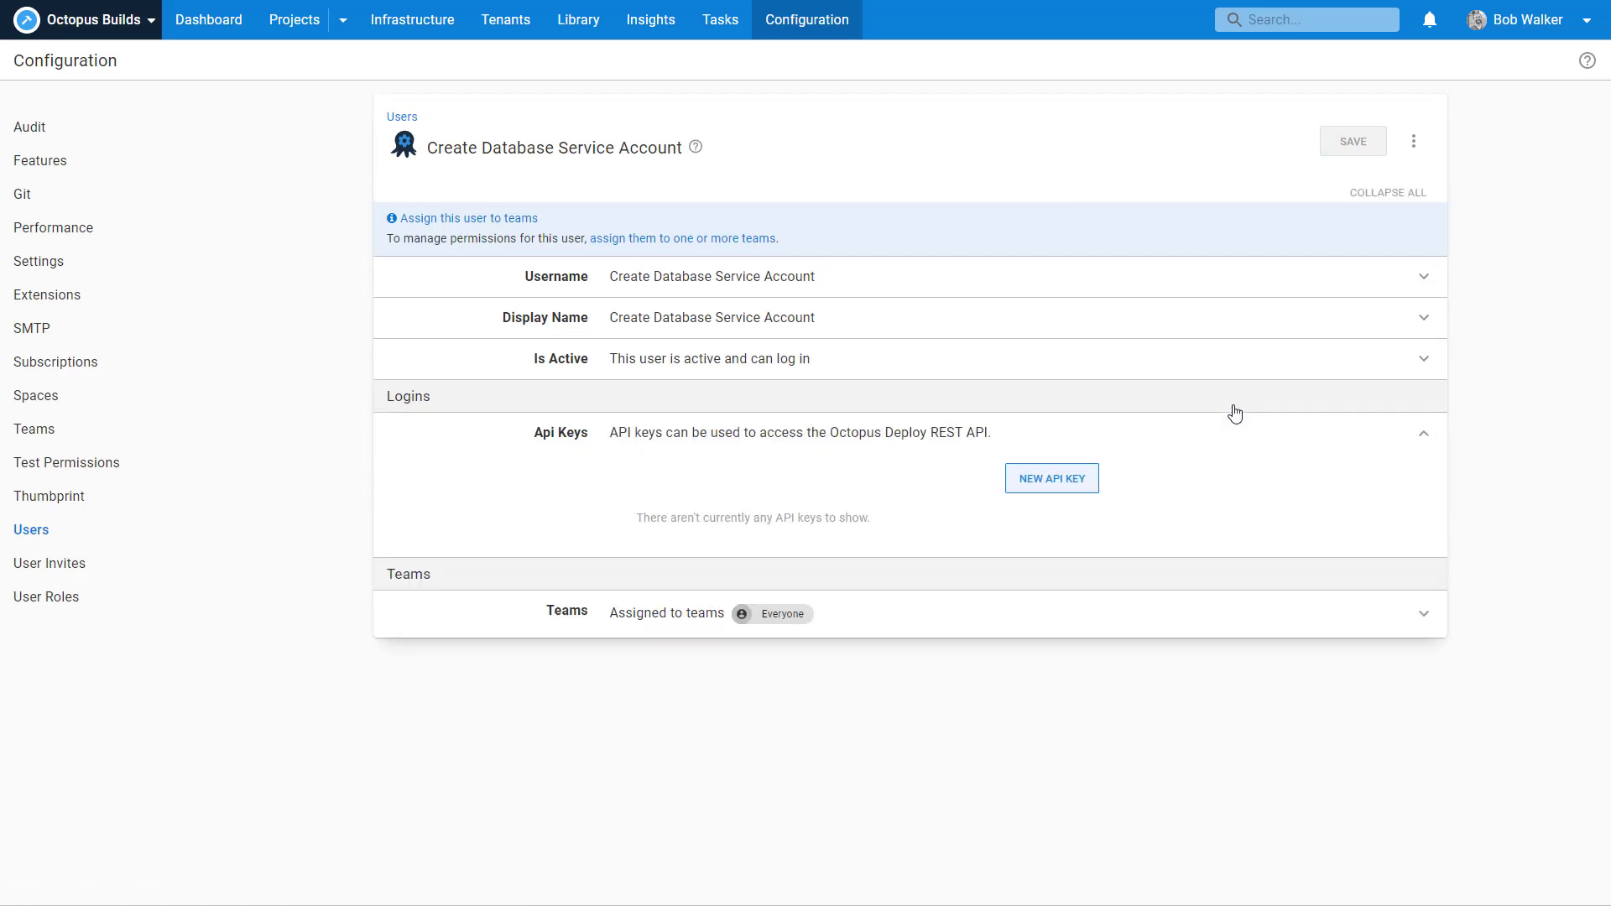
pyautogui.click(1078, 486)
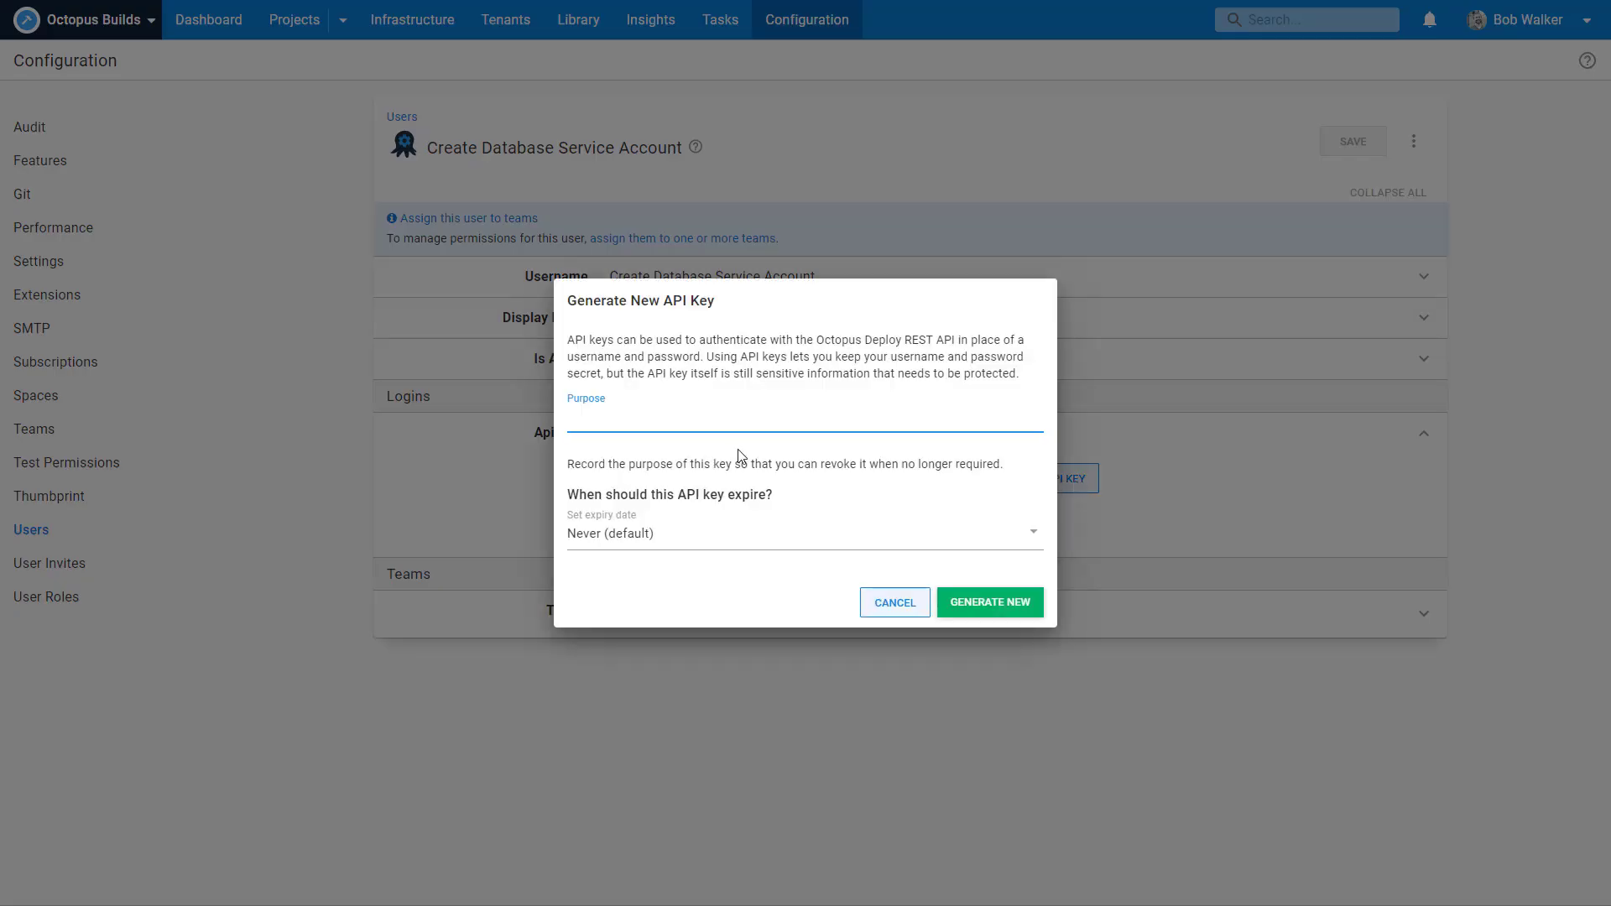
pyautogui.write('To')
pyautogui.press('BackSpace')
pyautogui.write('Octopus Builds')
pyautogui.click(990, 602)
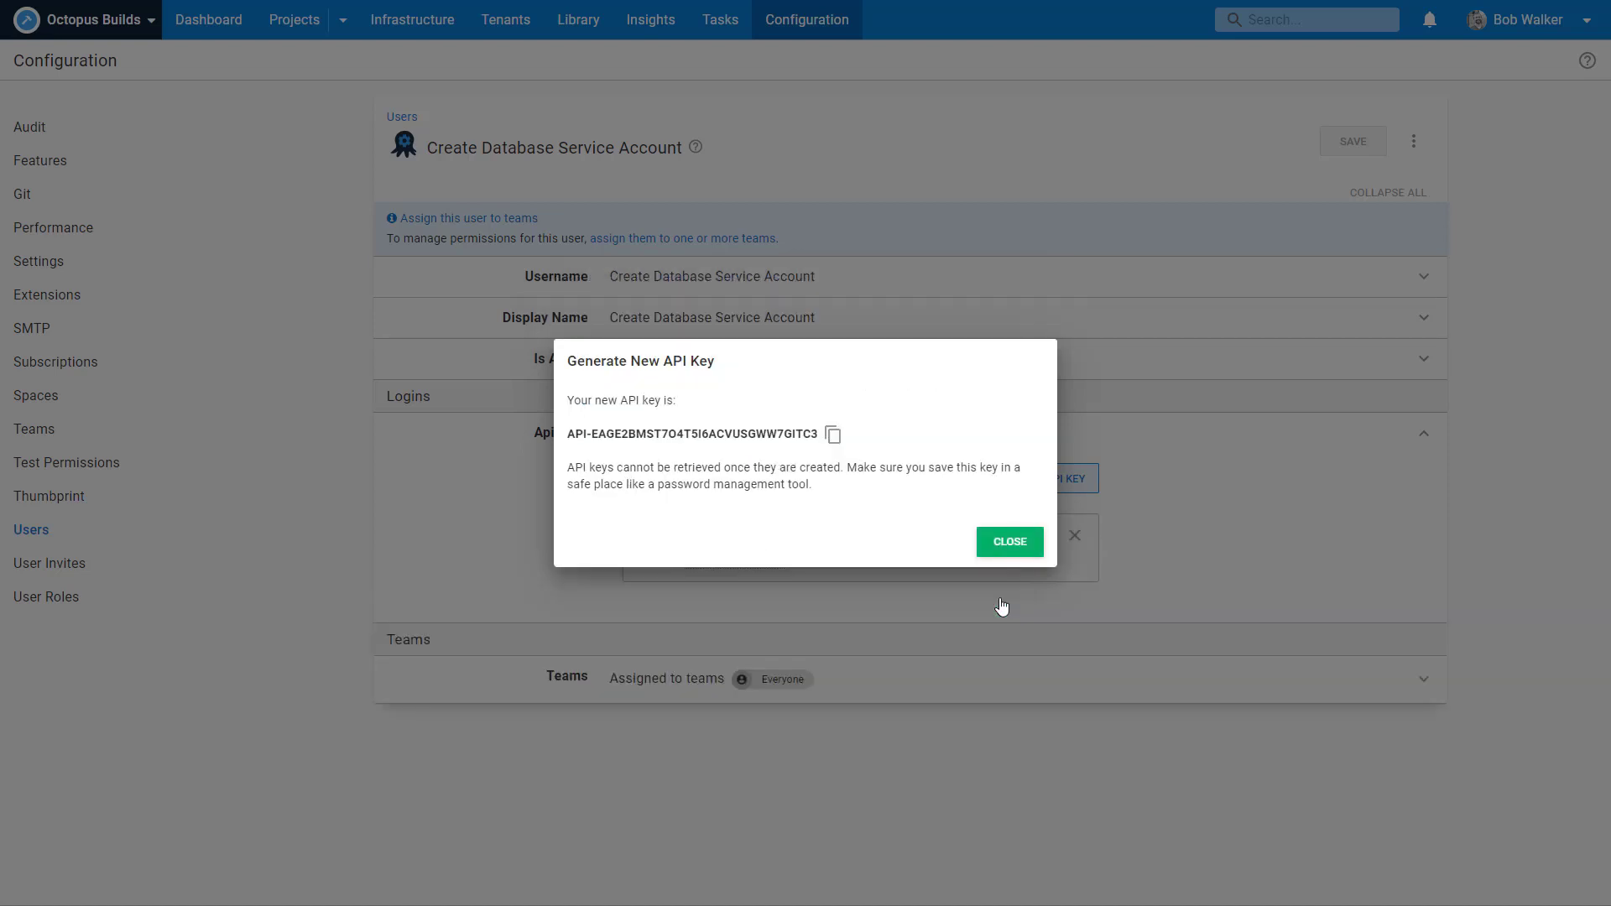
pyautogui.click(835, 435)
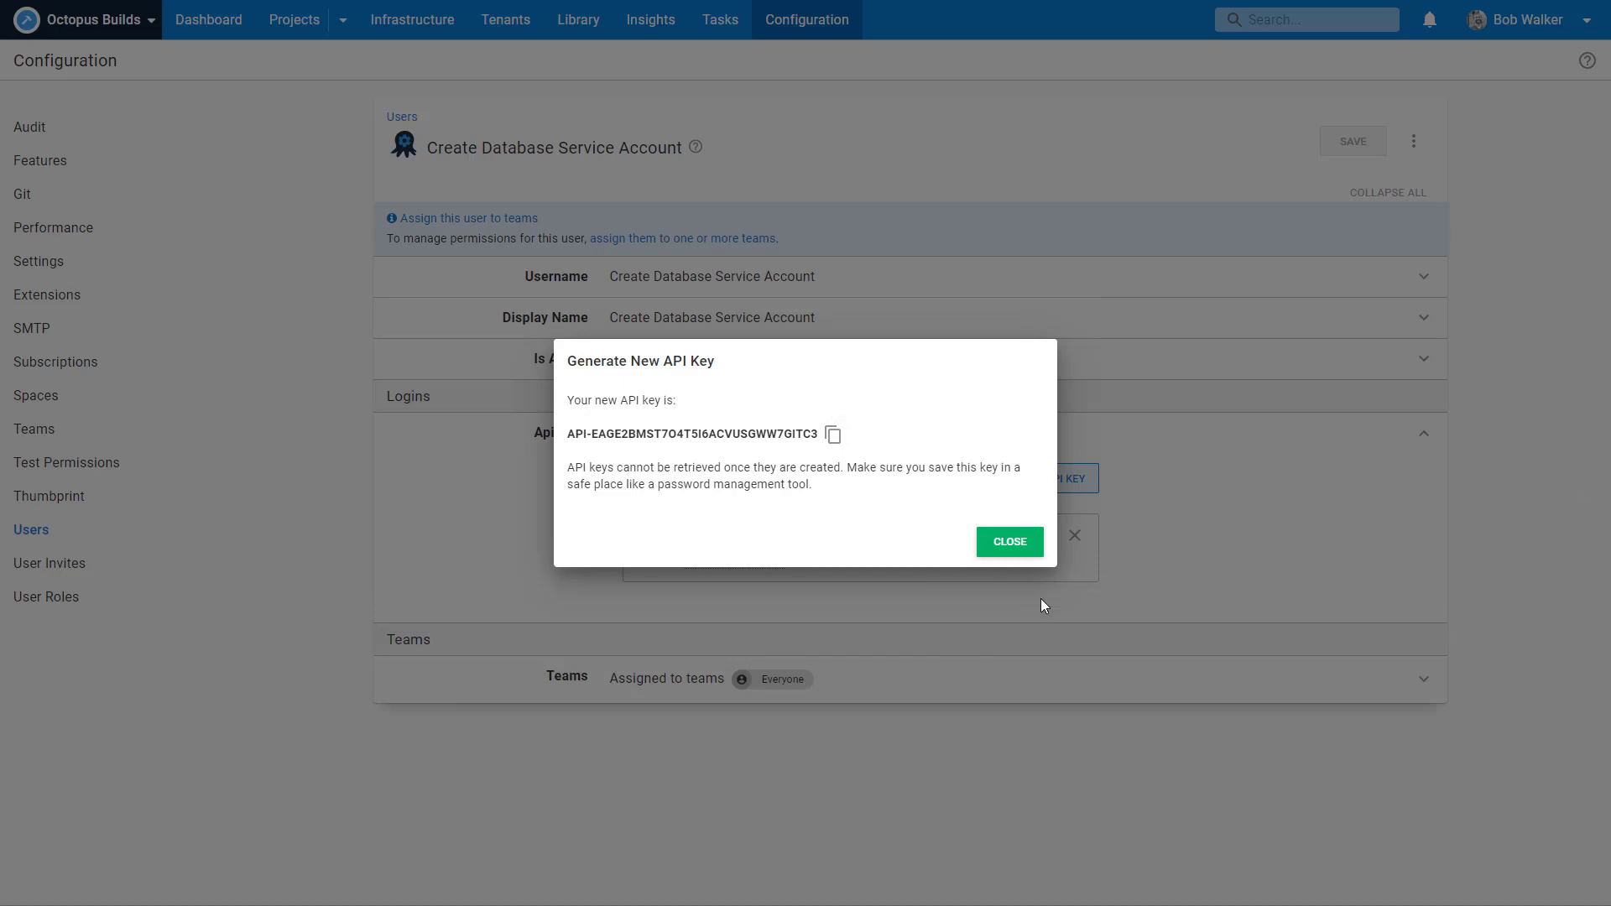
pyautogui.click(1008, 548)
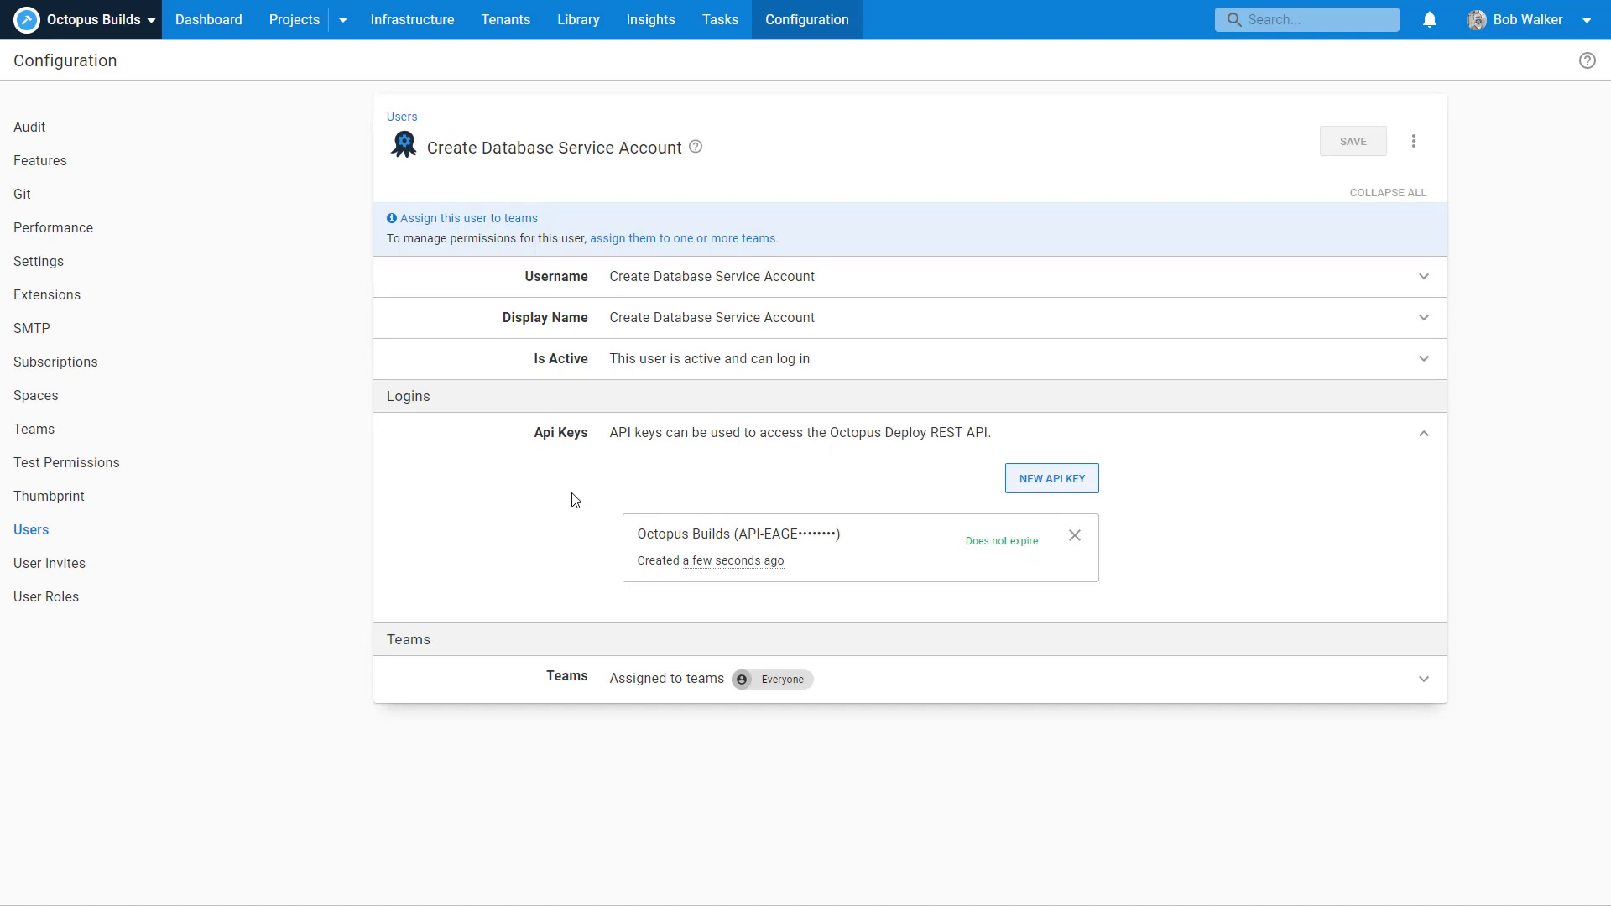
# - Create a team named "Runbook Service Account" that is accessible in the Octopus Builds space only
pyautogui.click(68, 428)
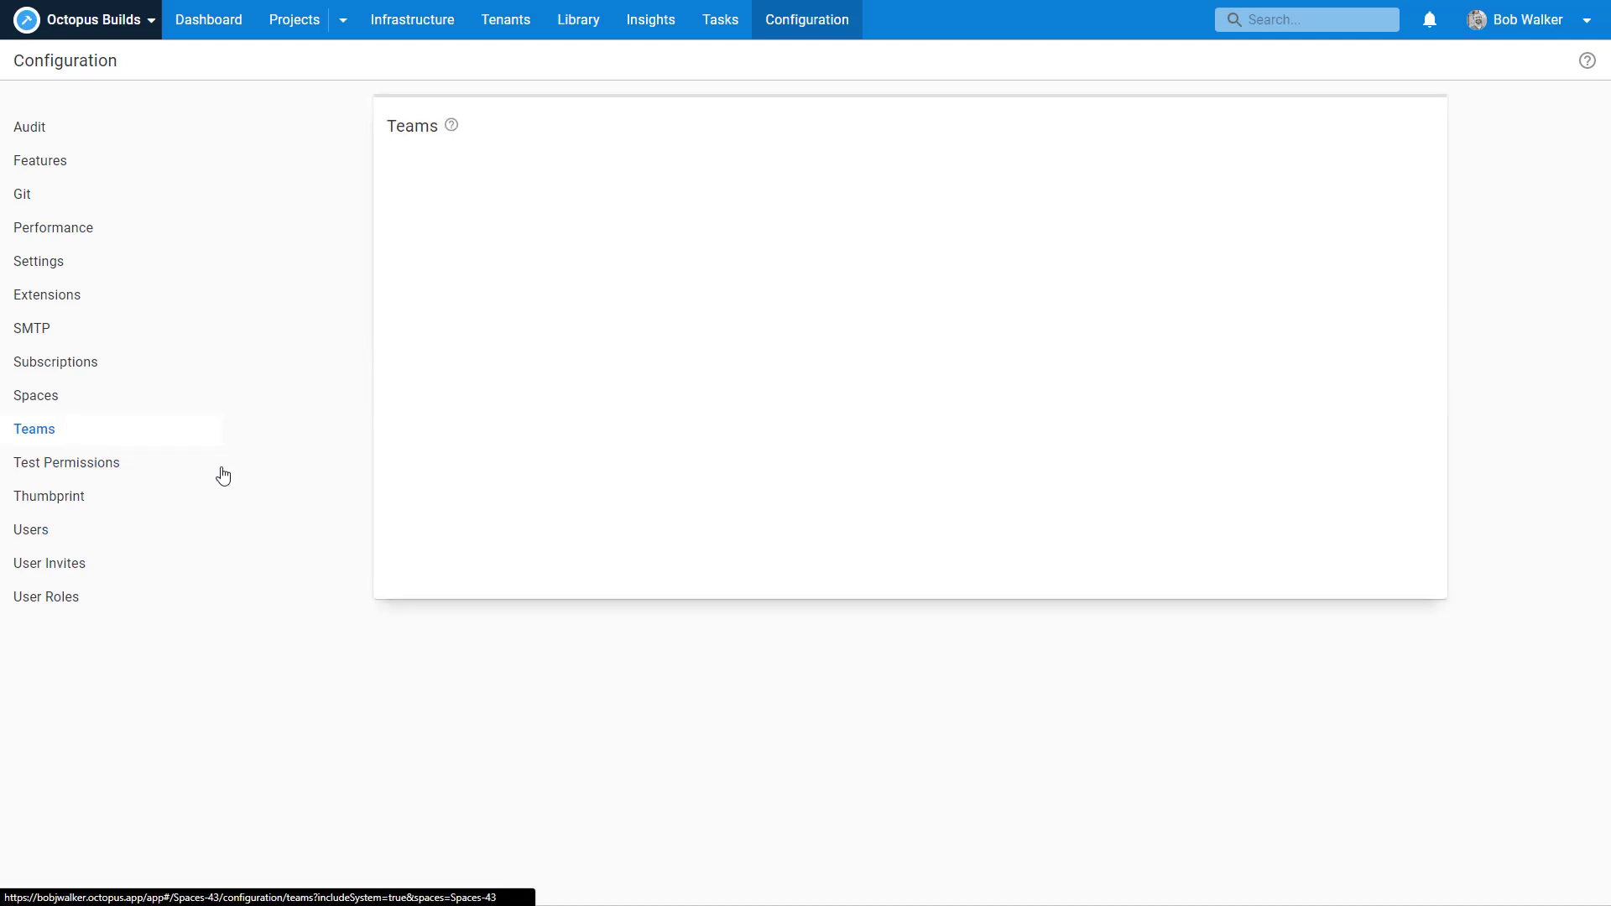
pyautogui.click(1395, 126)
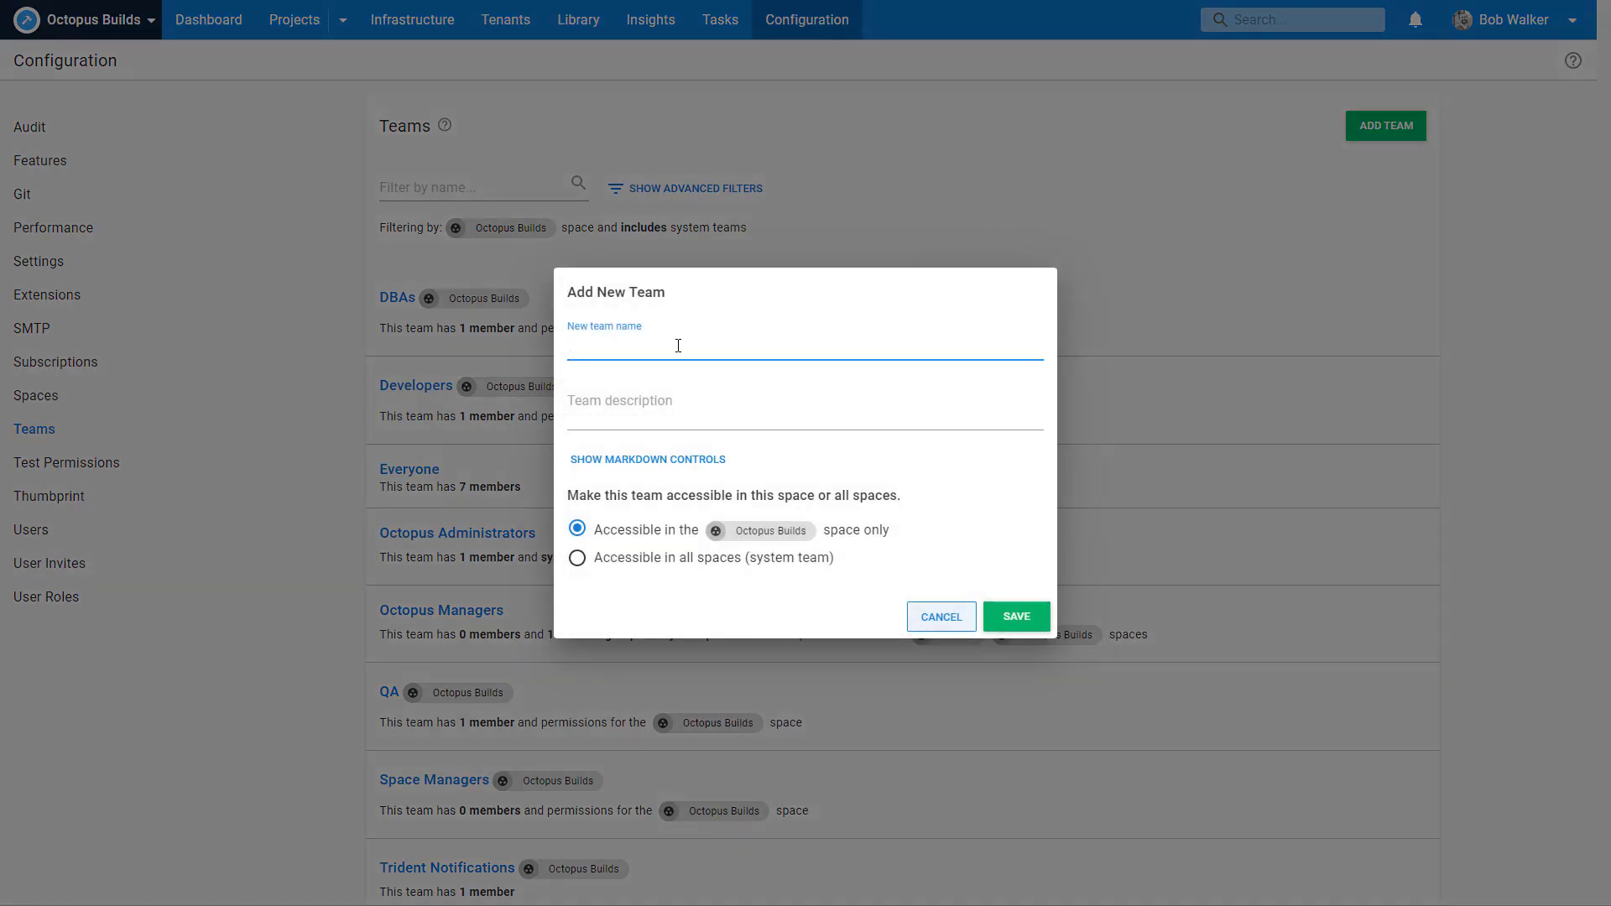
pyautogui.write('Runbook Service Account')
pyautogui.click(1016, 617)
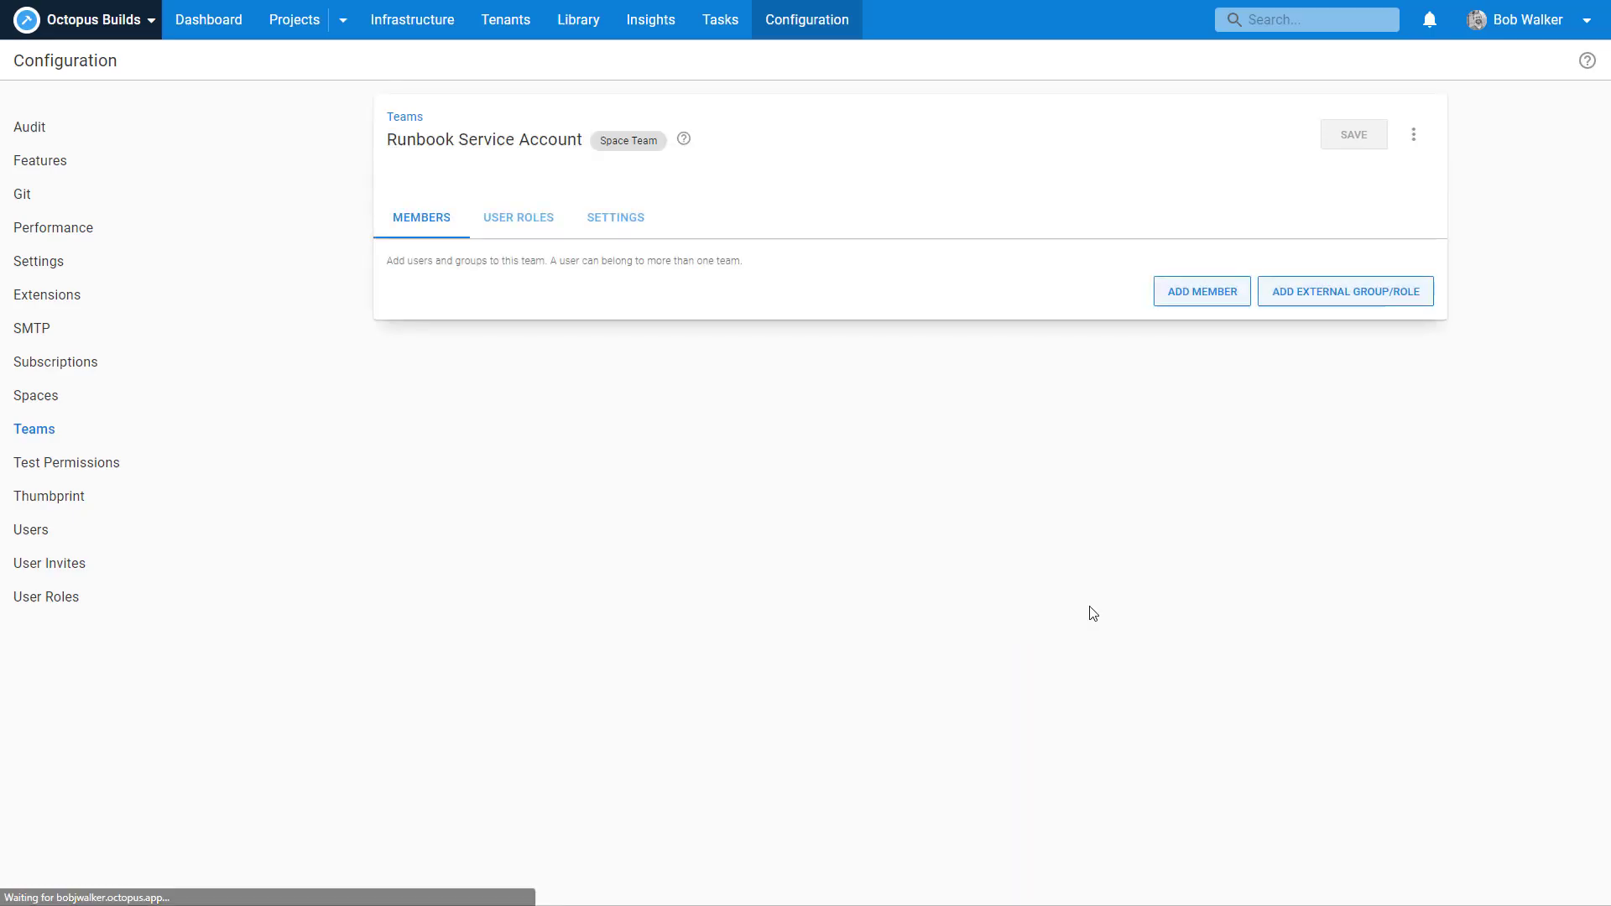
# - Add Create Database Service Account as a member of the Runbook Service Account team
pyautogui.click(1223, 290)
pyautogui.click(784, 447)
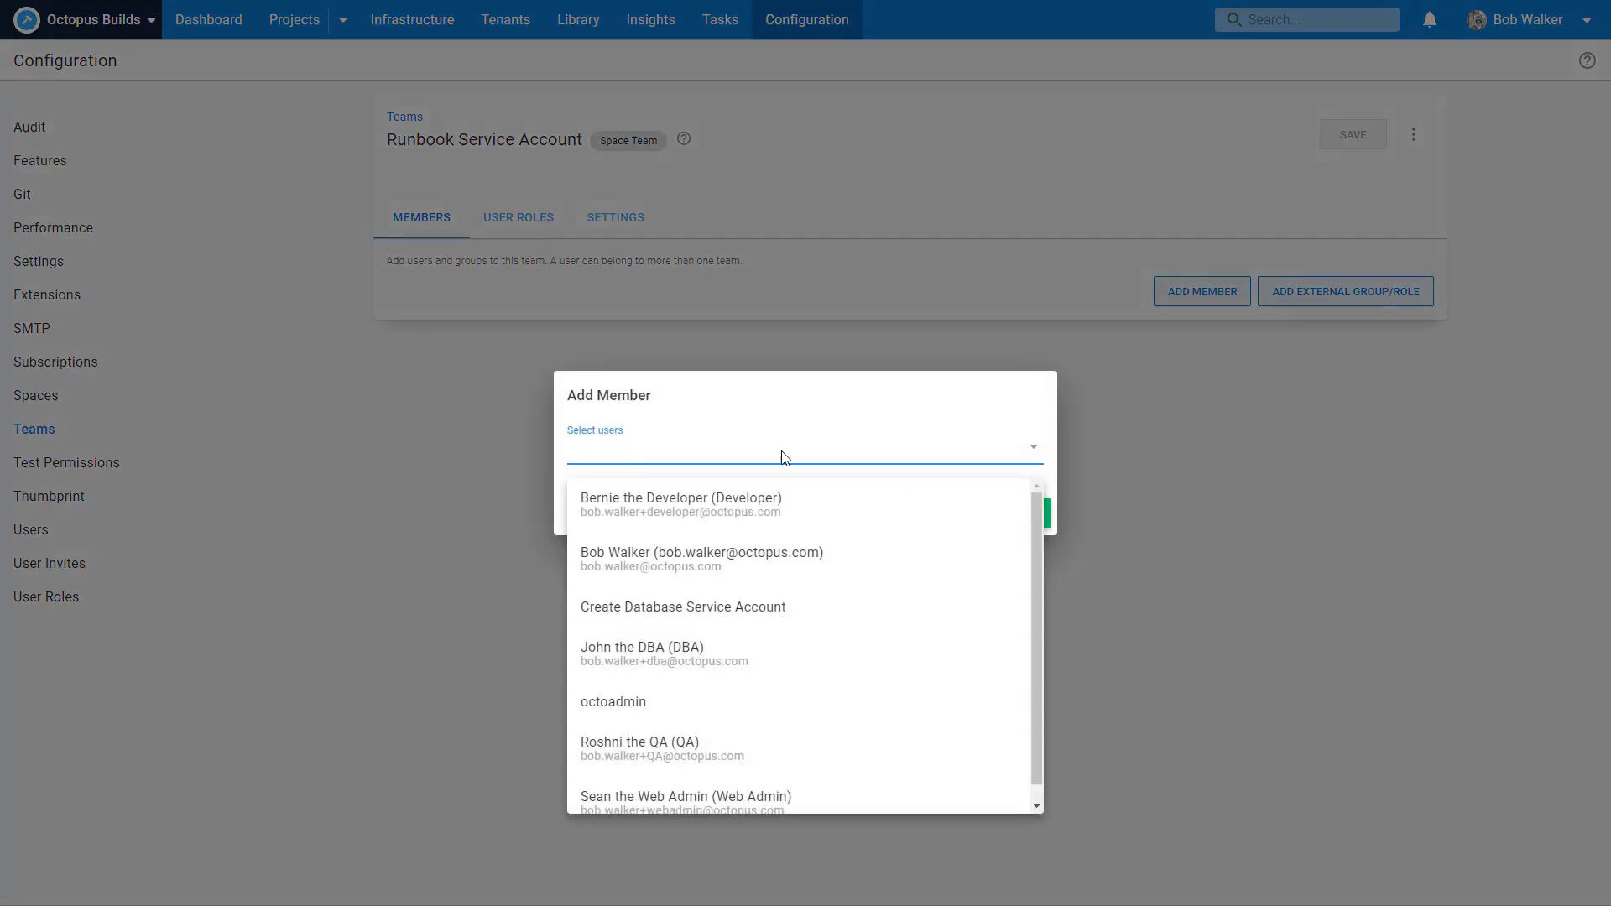
pyautogui.click(771, 619)
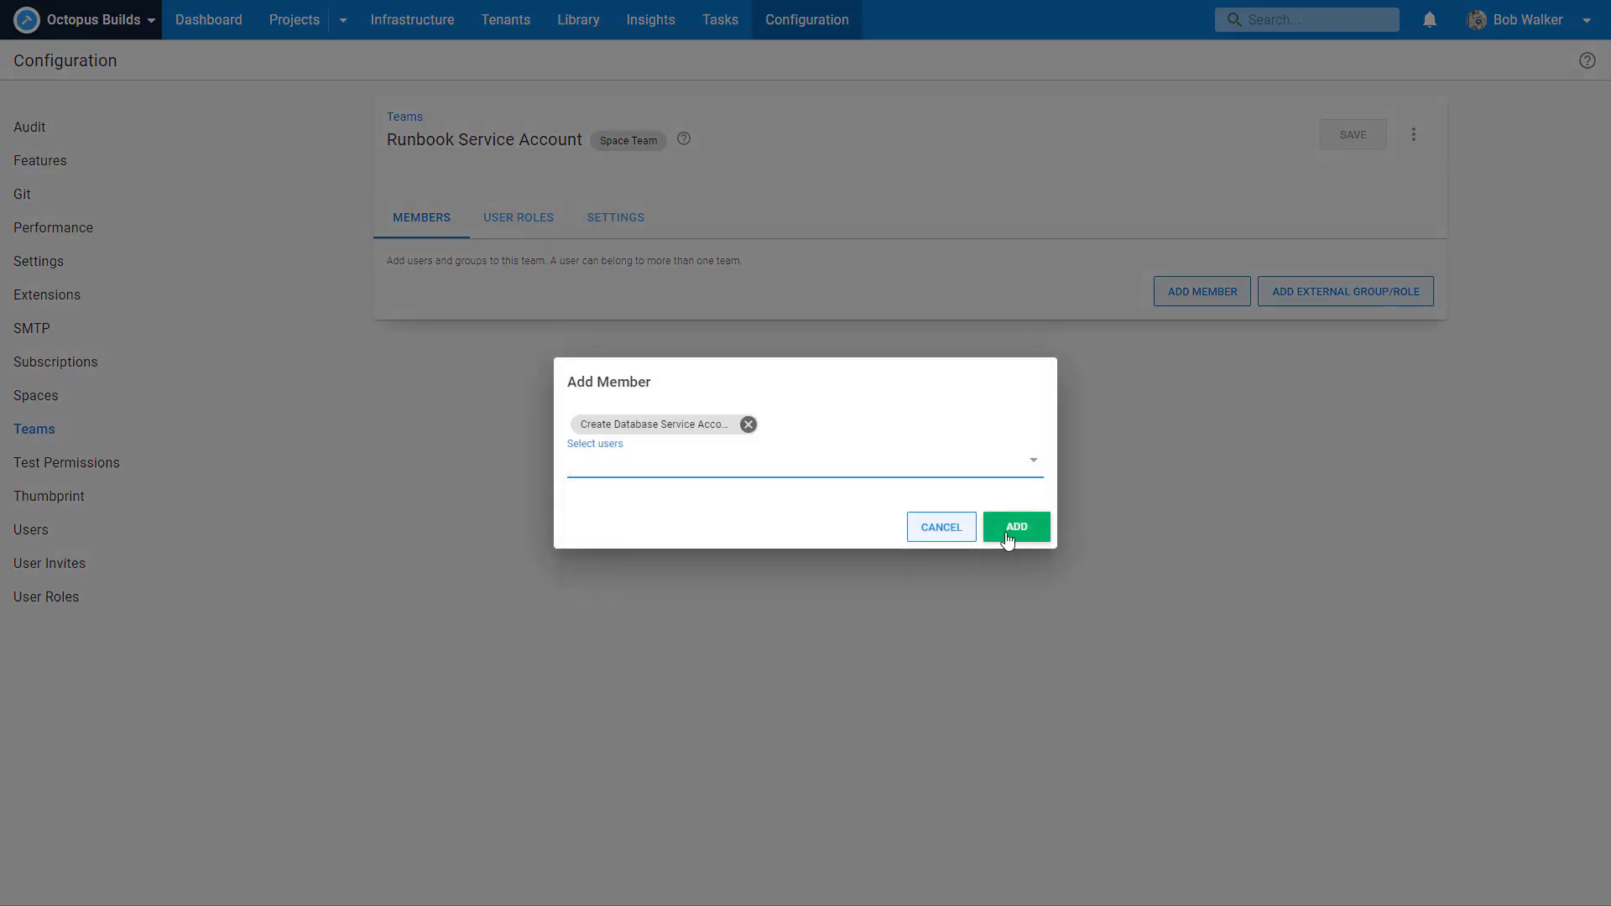
pyautogui.click(1014, 531)
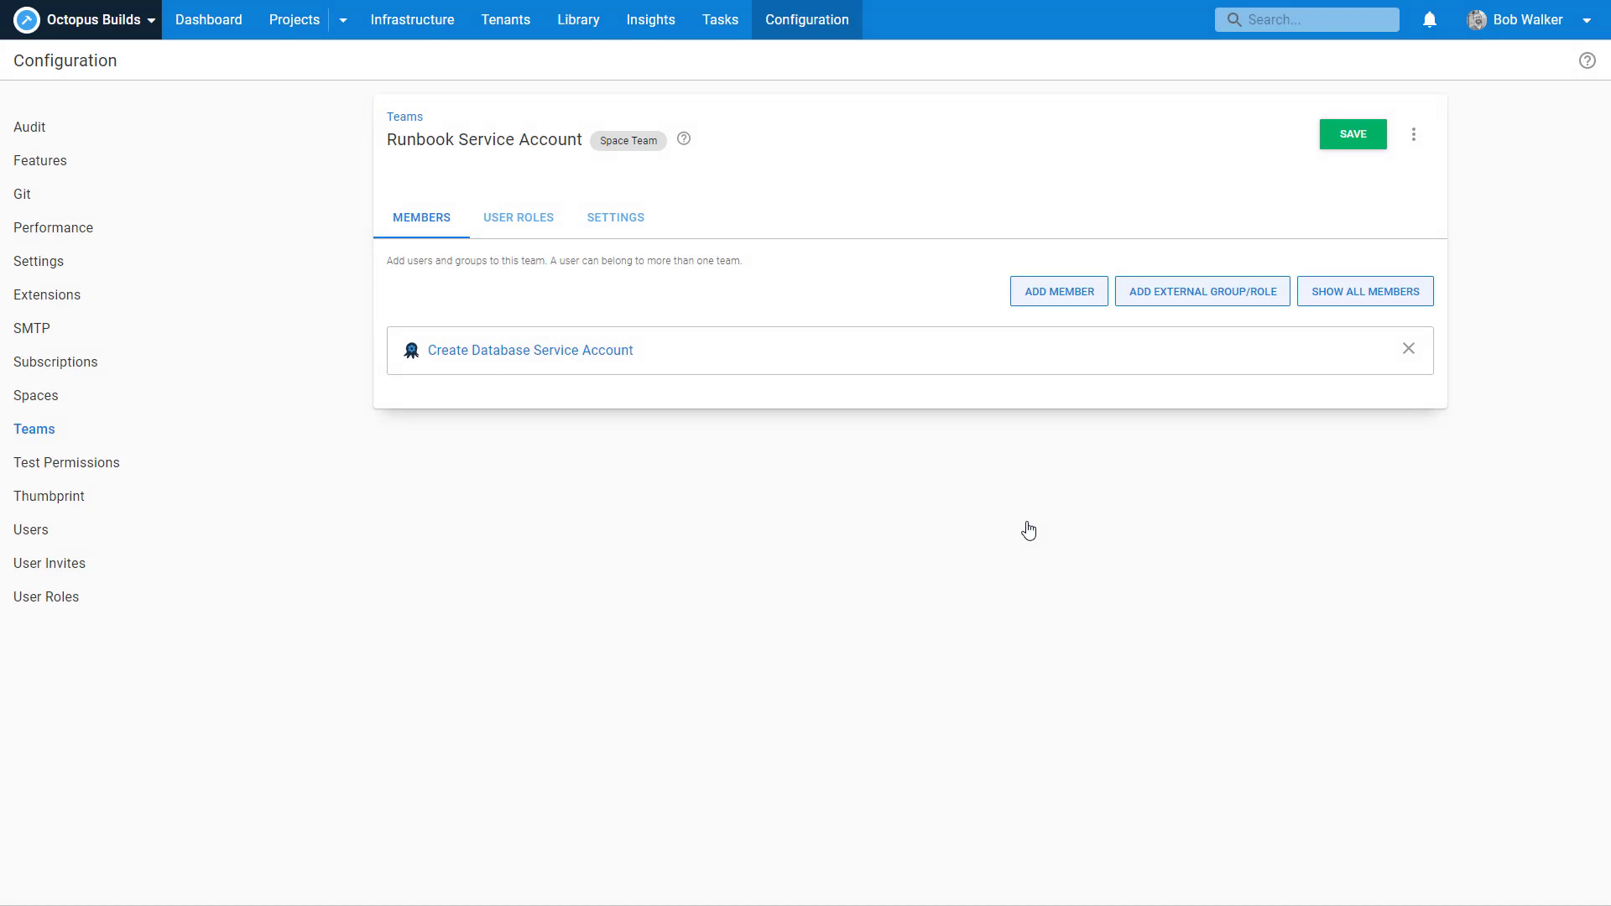
# - Give the team the Runbook consumer role without a restricted scope, reviewing its permissions, and save the team
pyautogui.click(506, 233)
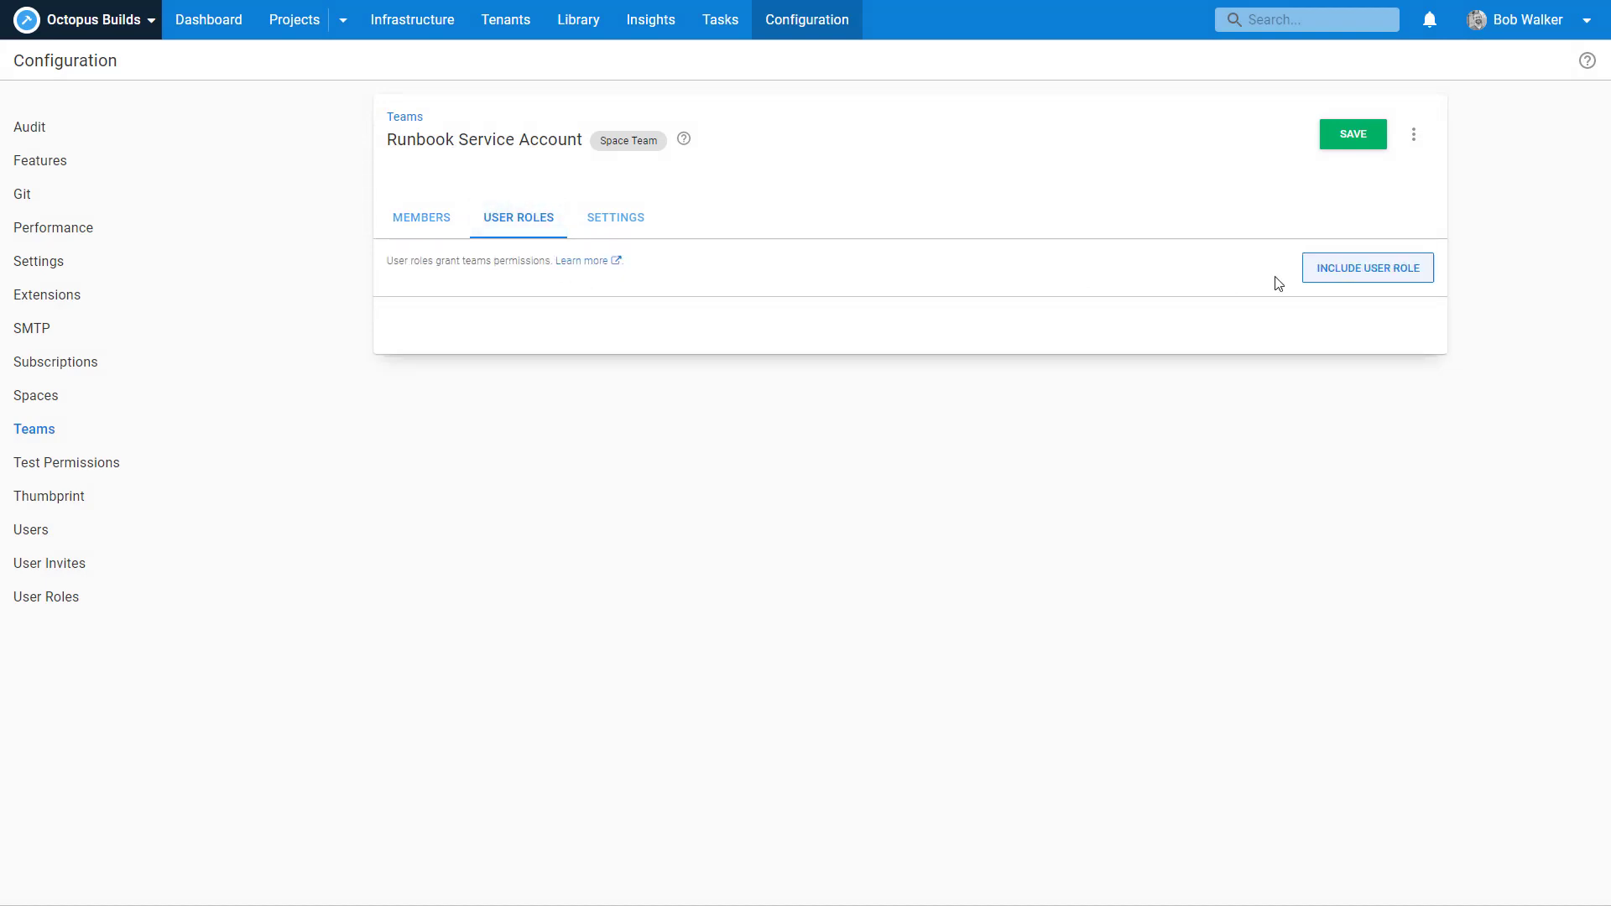
pyautogui.click(1345, 269)
pyautogui.click(755, 433)
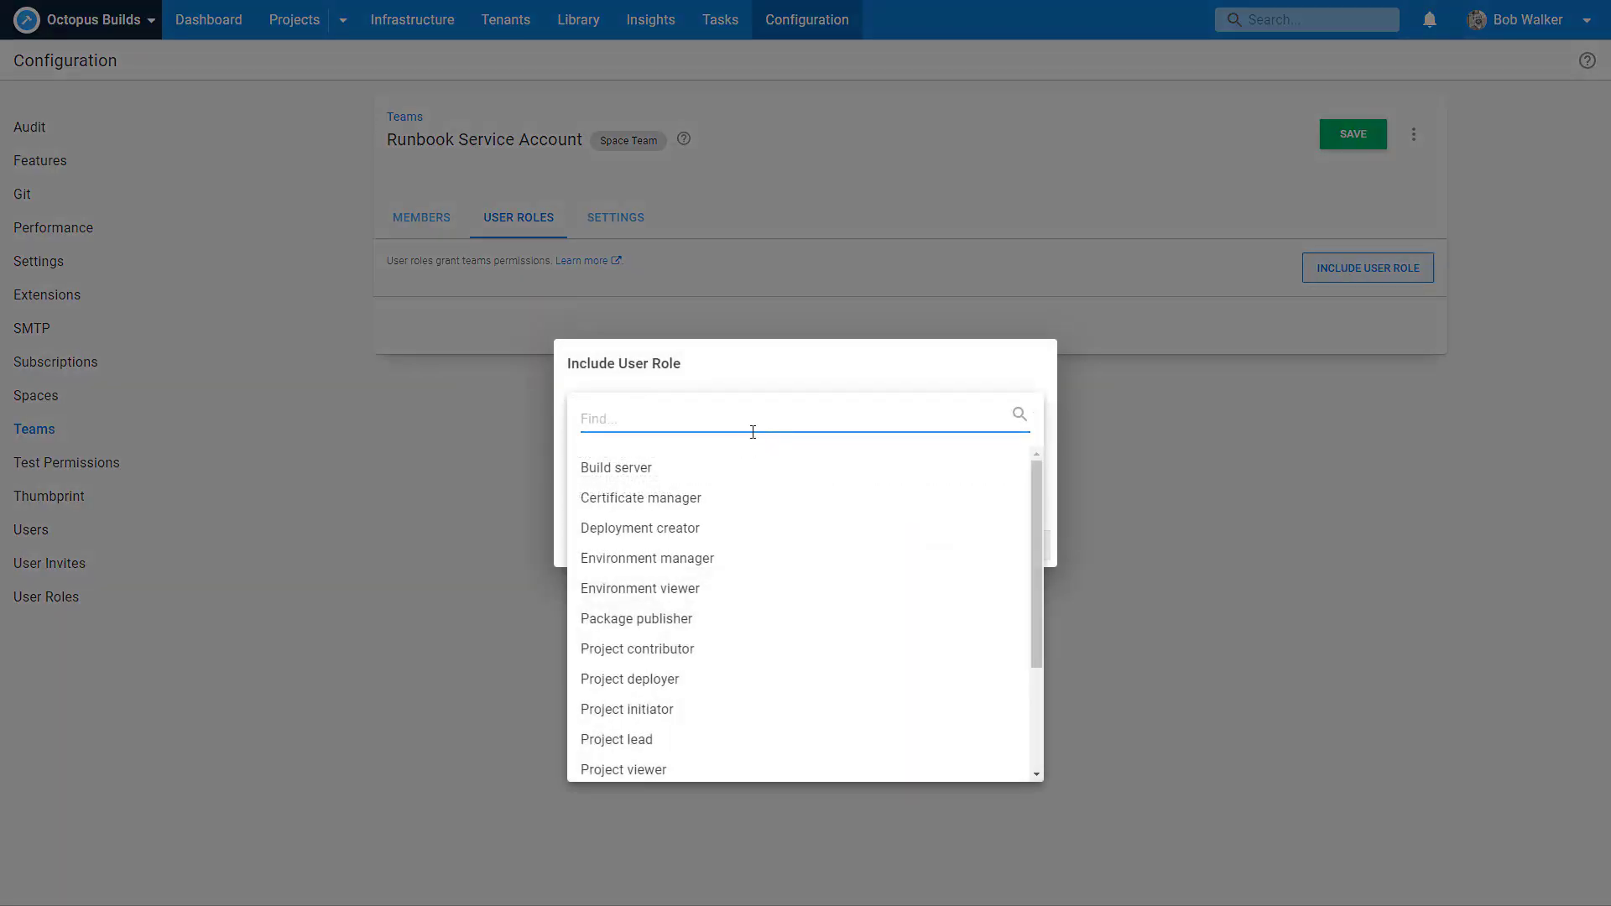
pyautogui.scroll(-3, 768, 616)
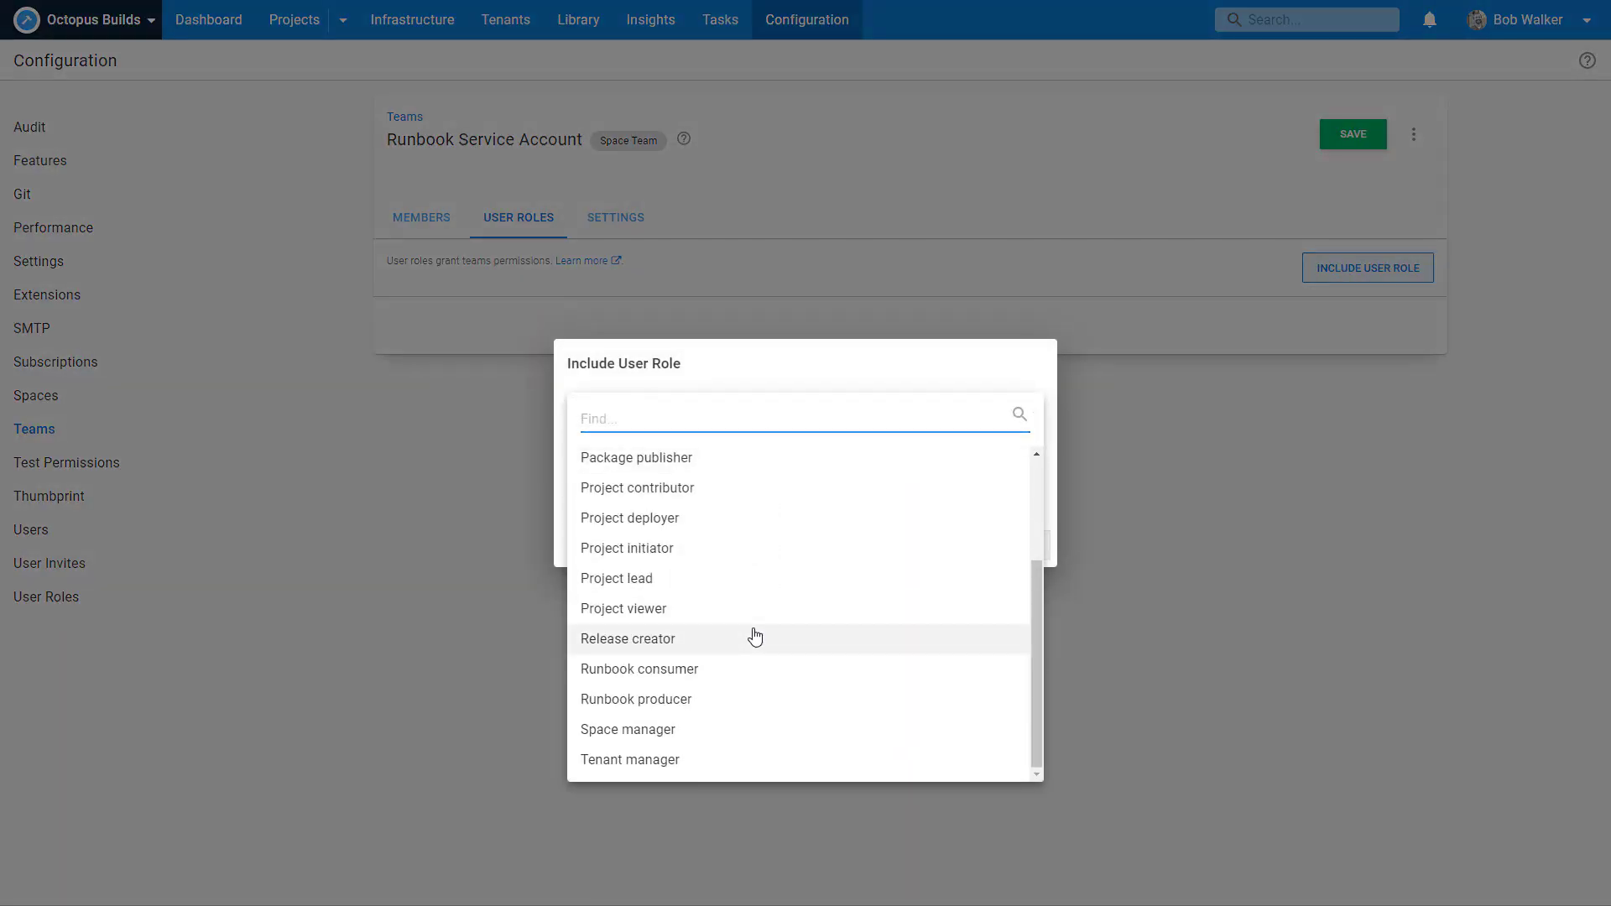
pyautogui.click(713, 669)
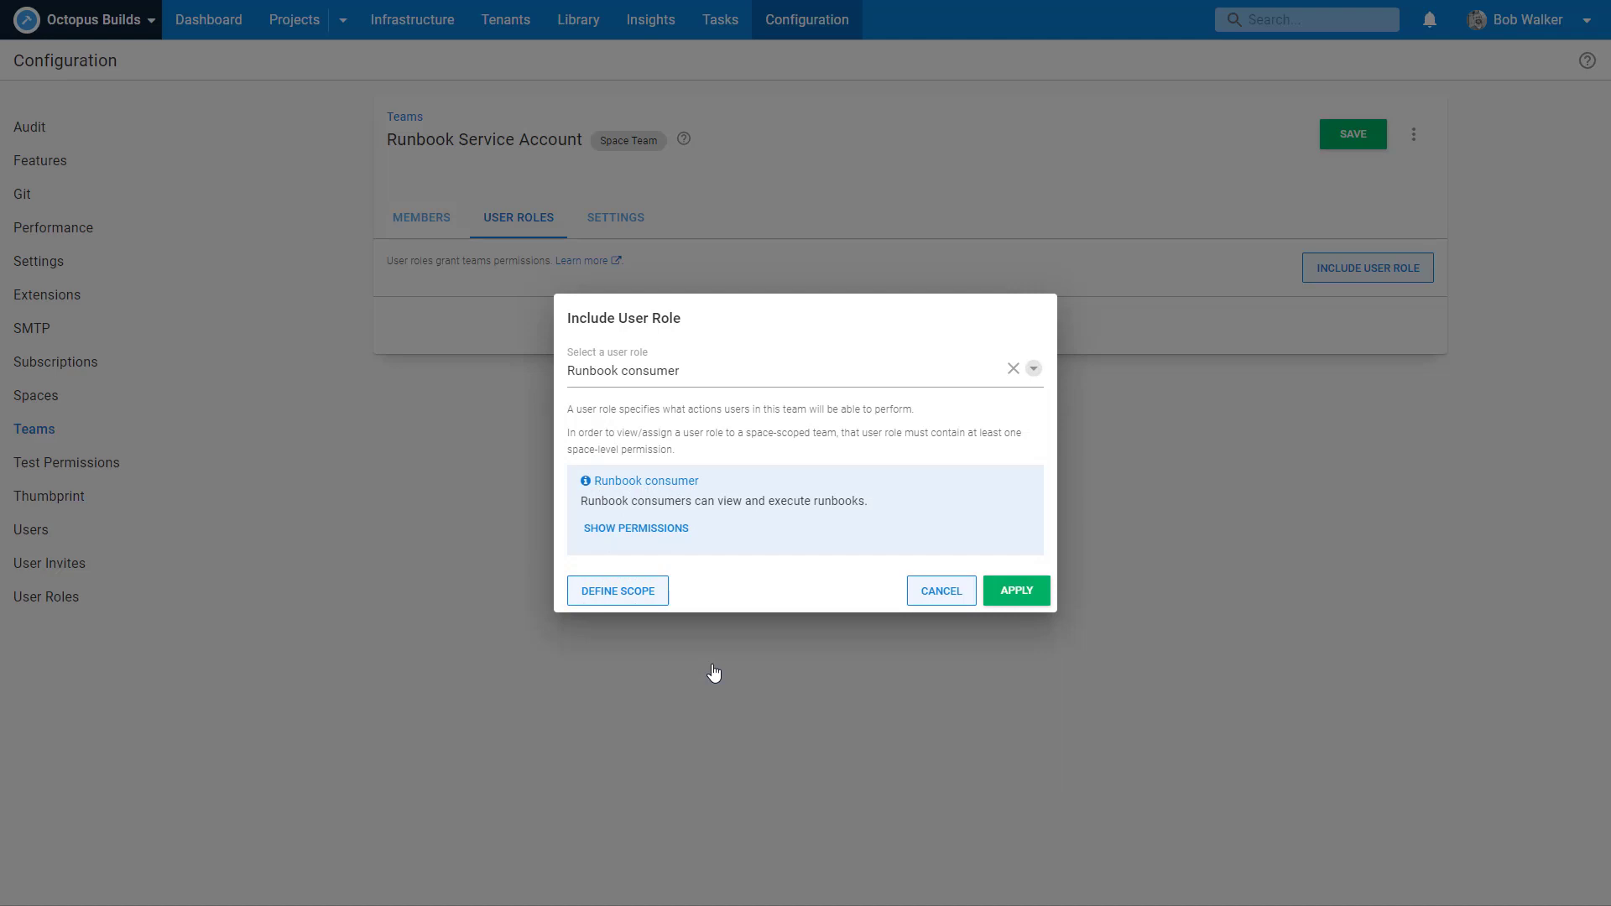
pyautogui.click(668, 532)
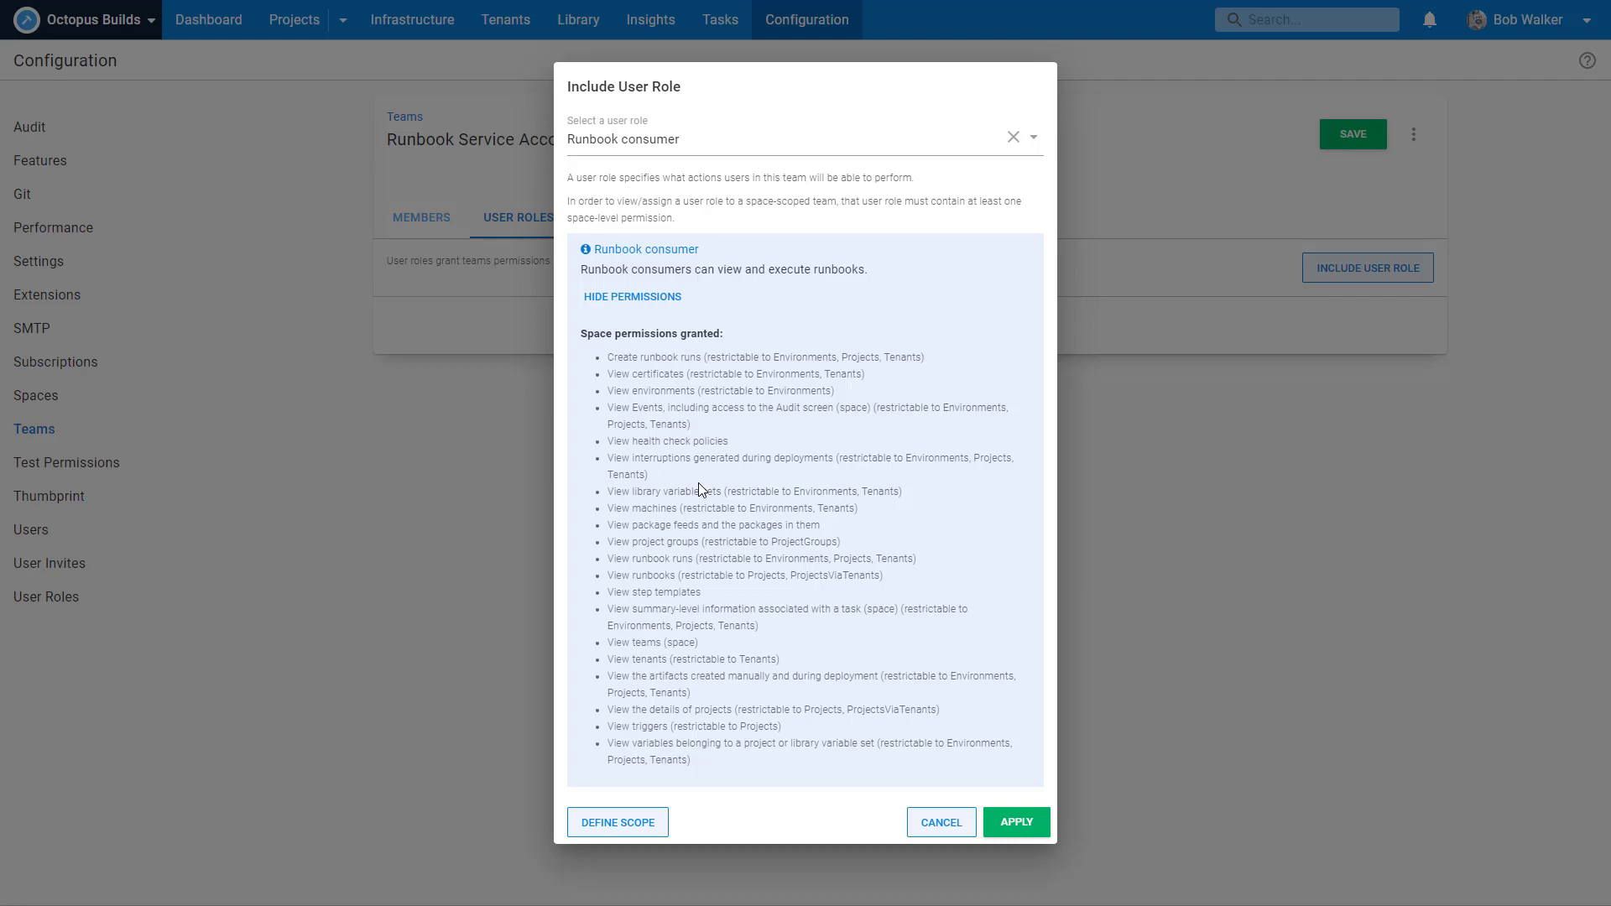
pyautogui.click(1010, 822)
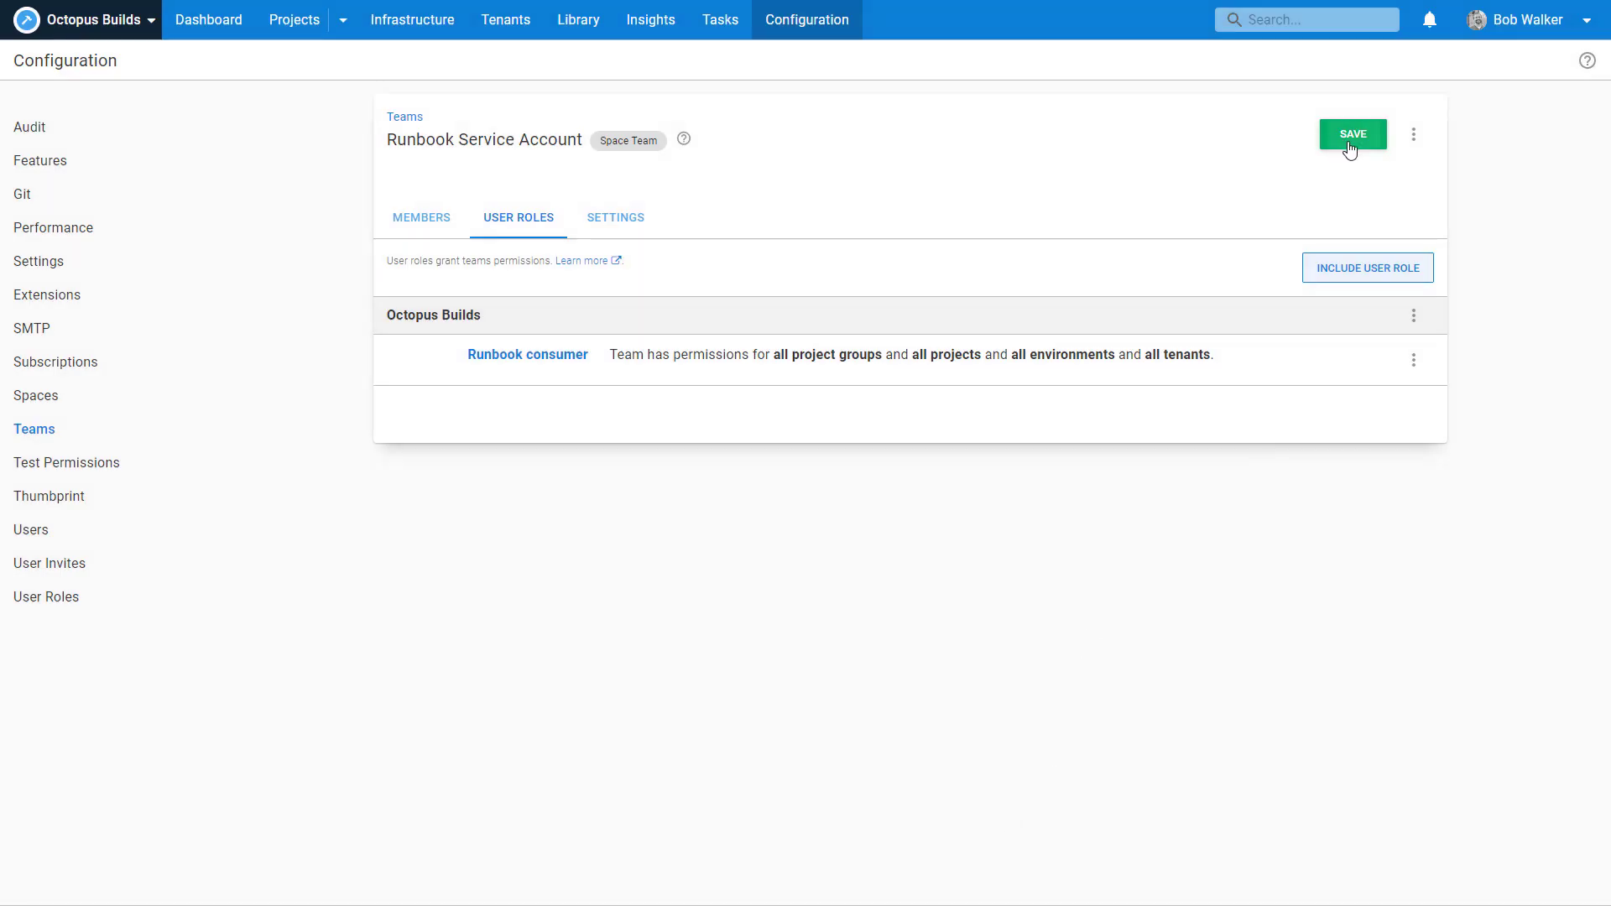
pyautogui.click(1351, 148)
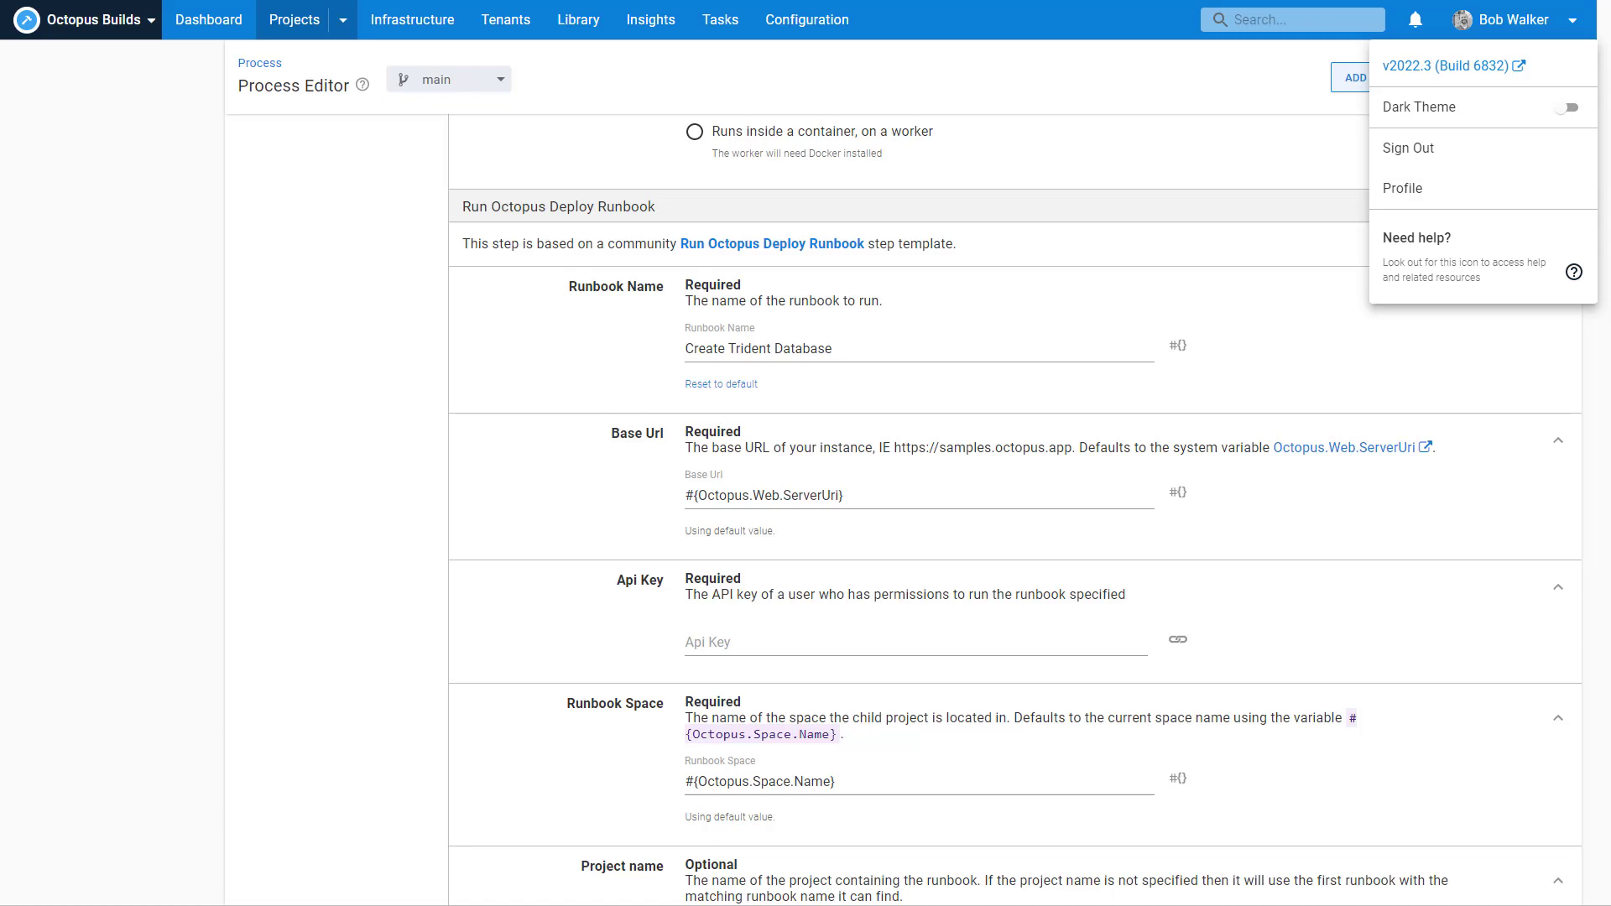
# - Return to Trident's deployment process and paste the service account's API key into the runbook step's API key parameter
pyautogui.click(810, 640)
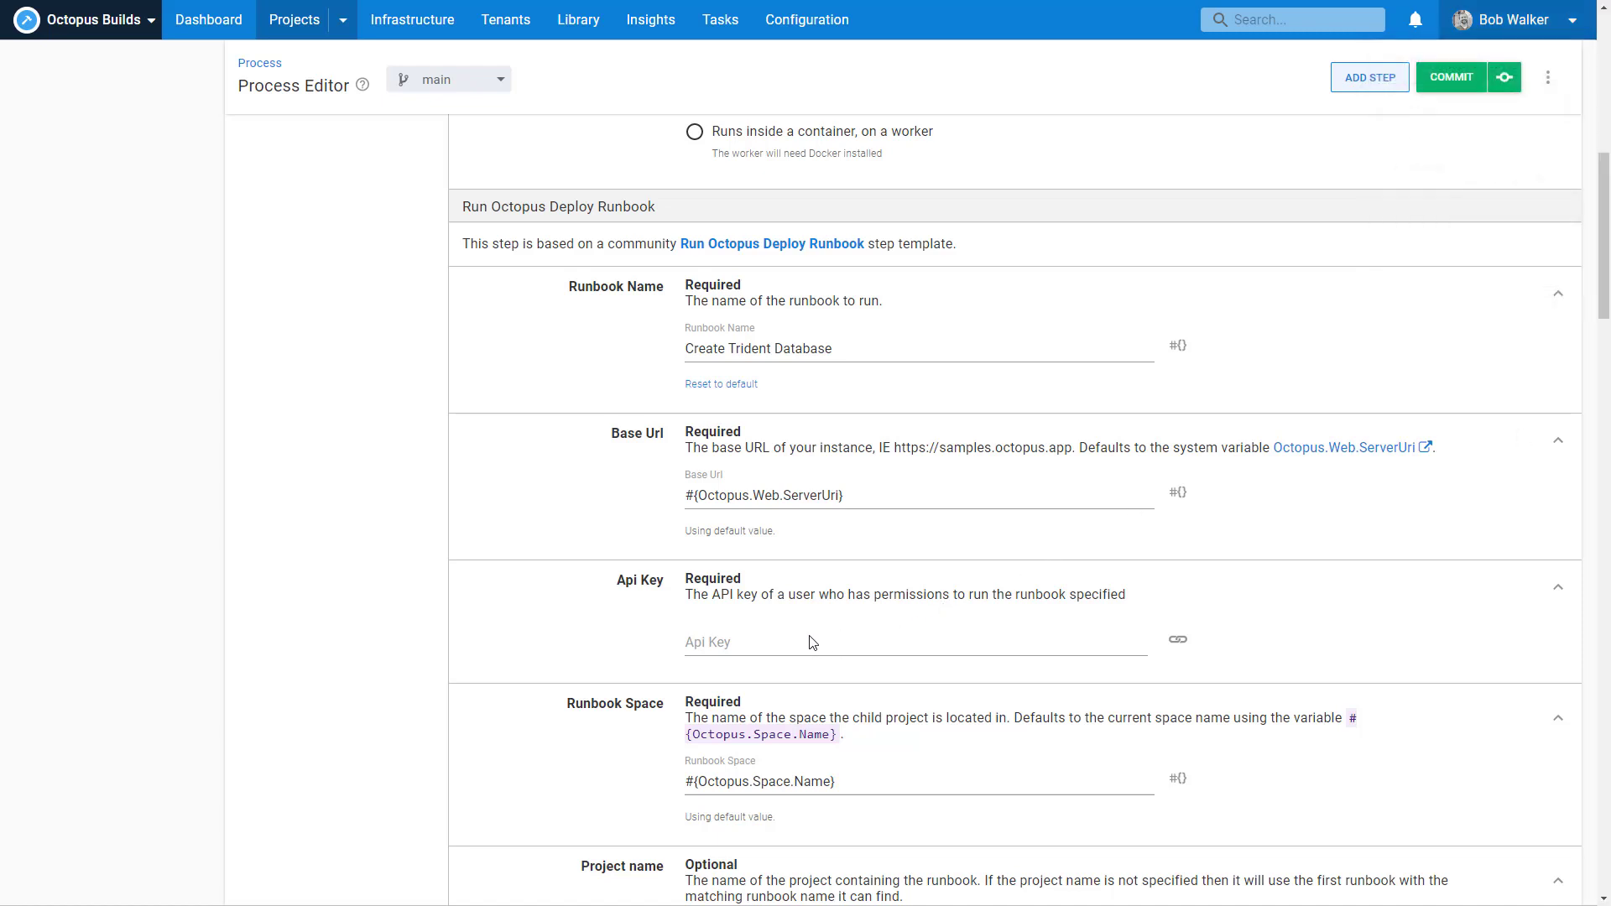
pyautogui.click(809, 638)
pyautogui.hotkey('ctrl', 'v')
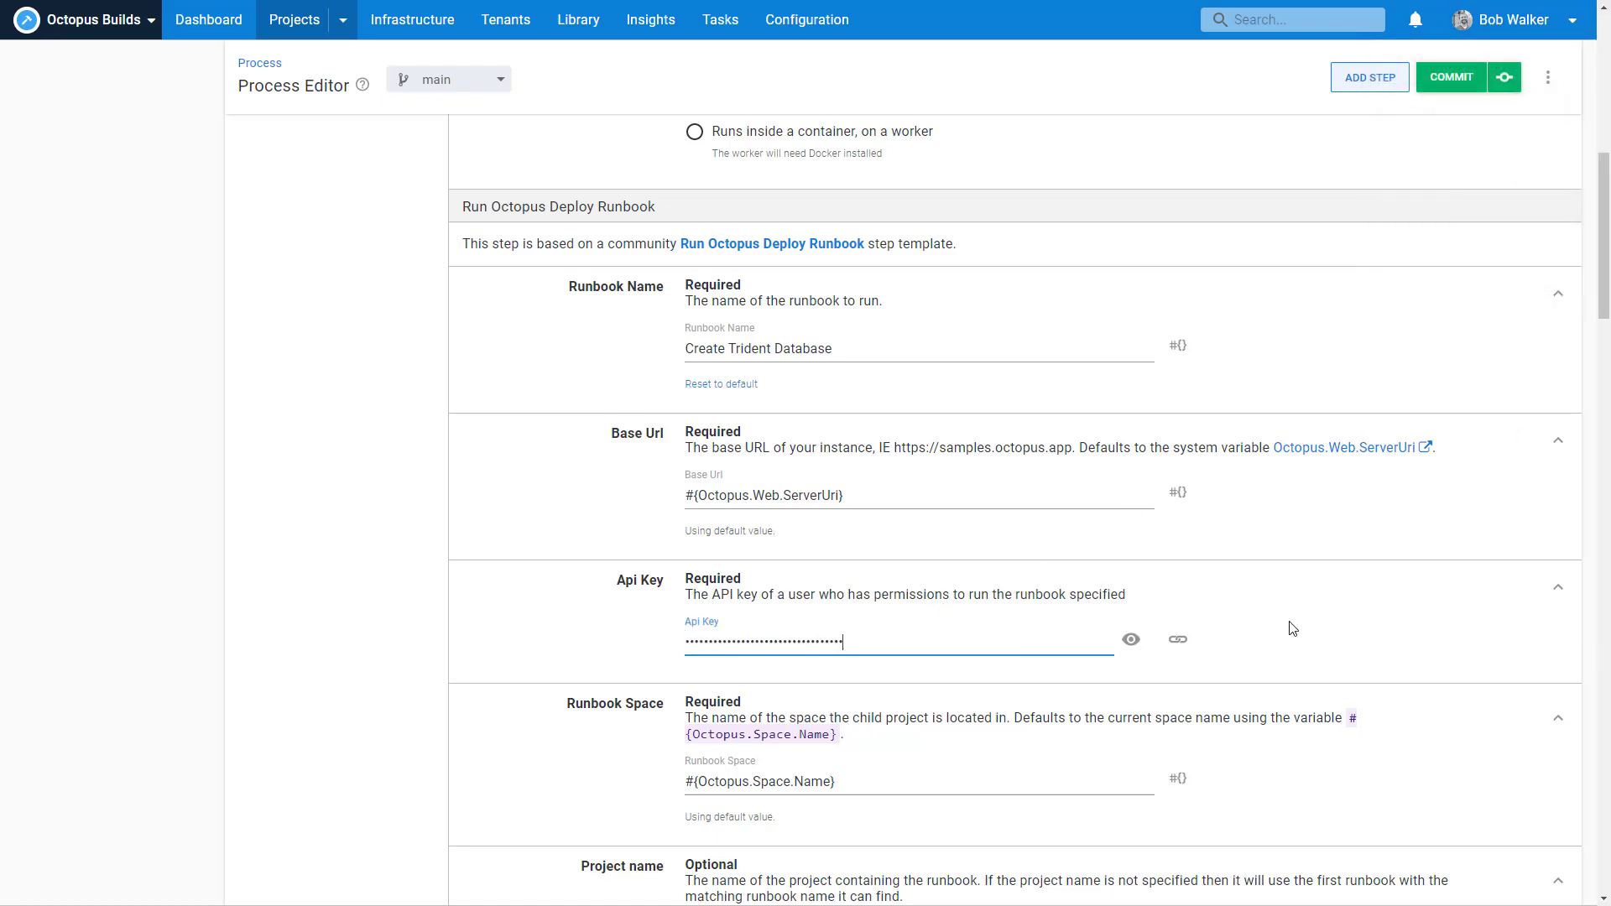
# - Set the runbook step's project name parameter to "Trident"
pyautogui.scroll(-1, 1292, 629)
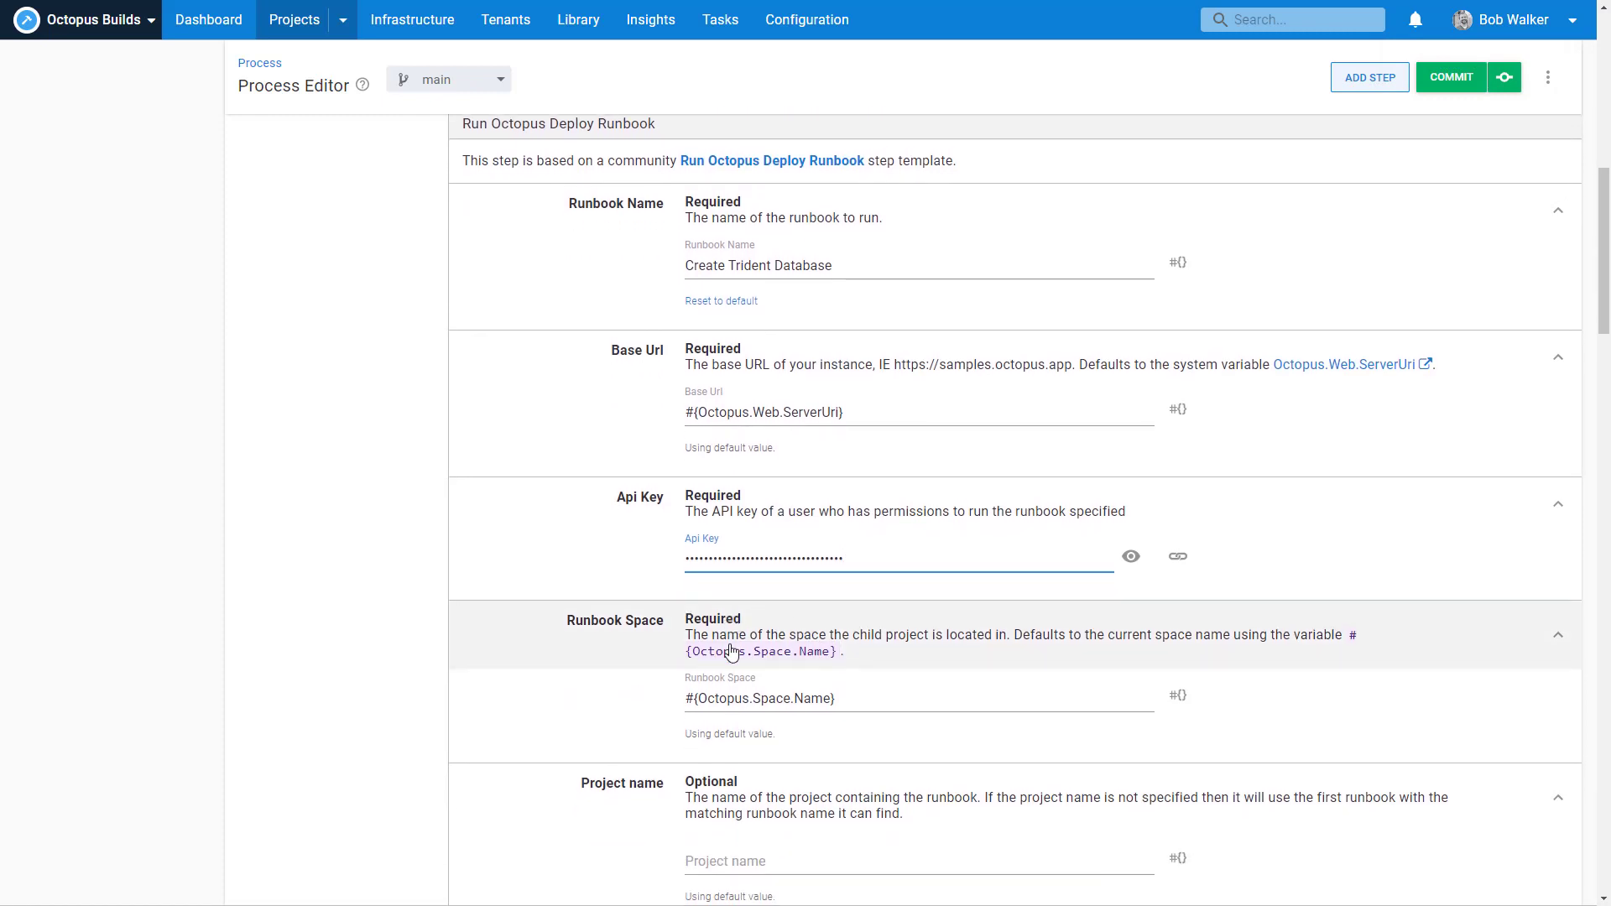
pyautogui.click(719, 849)
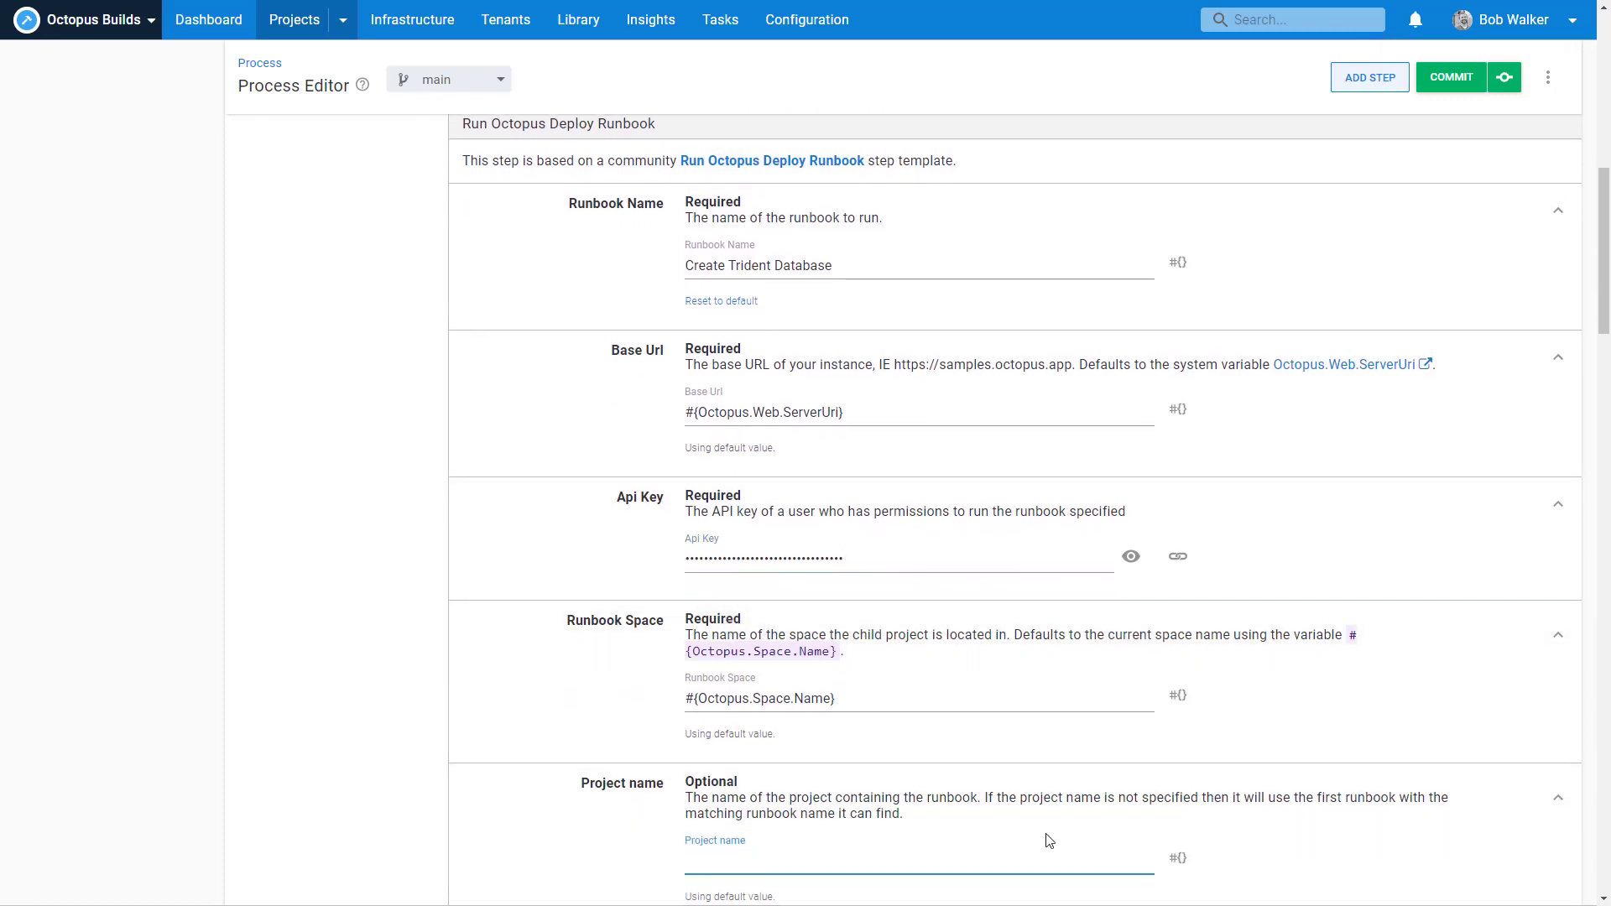
pyautogui.write('Trident')
# - Examine the runbook step's remaining parameters and run conditions, including the available channels, leaving them all at their defaults
pyautogui.scroll(-1, 1424, 730)
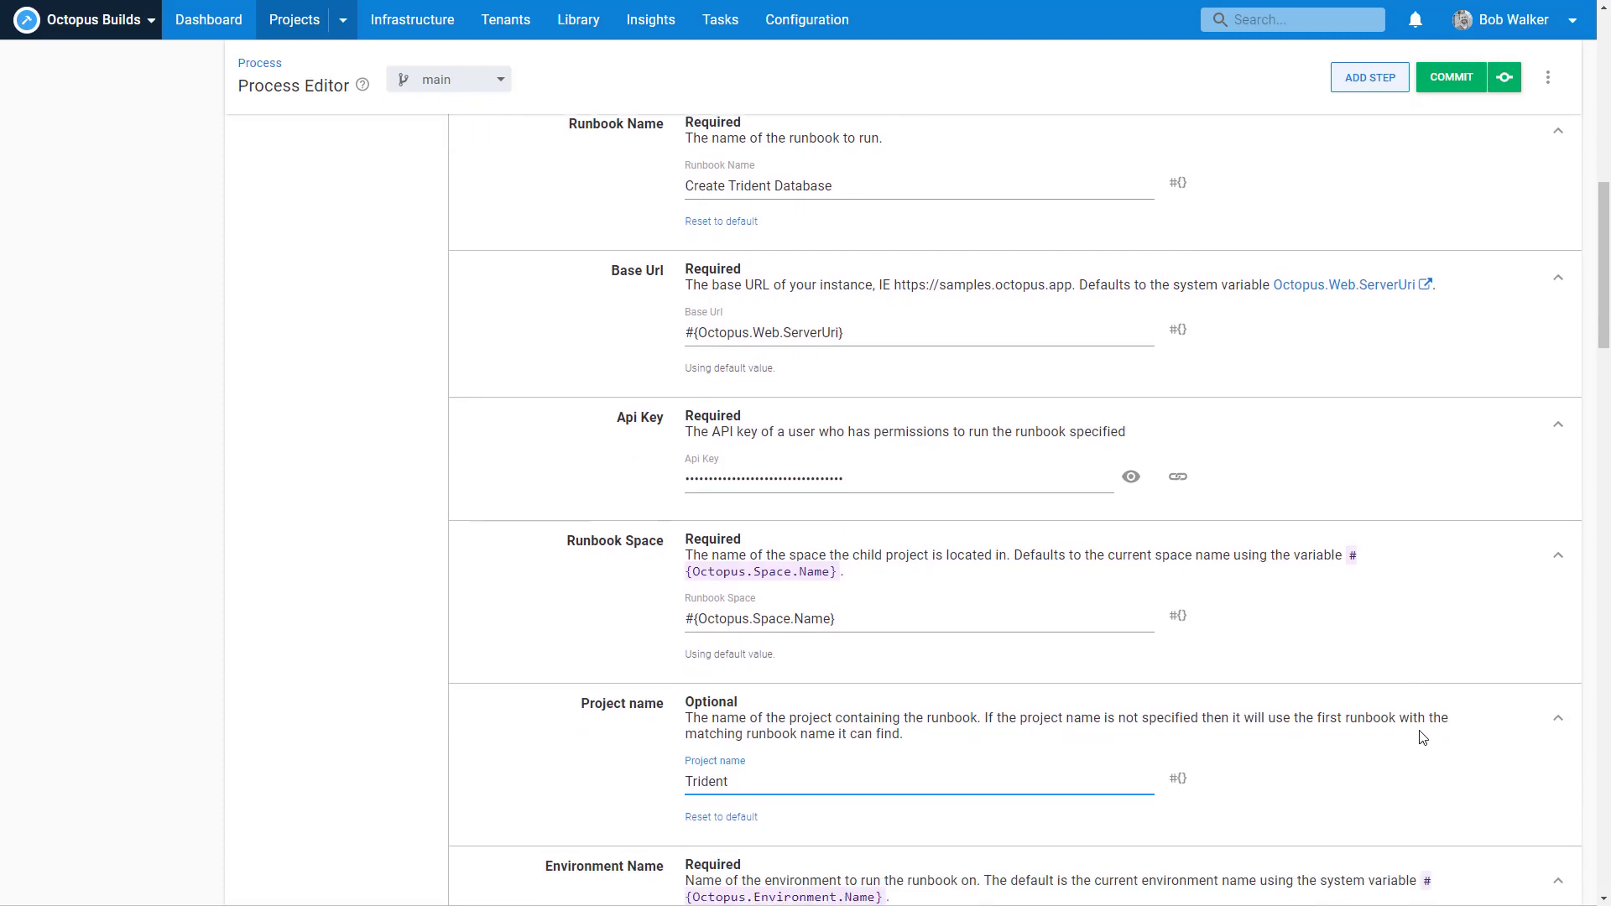
pyautogui.scroll(-4, 1424, 739)
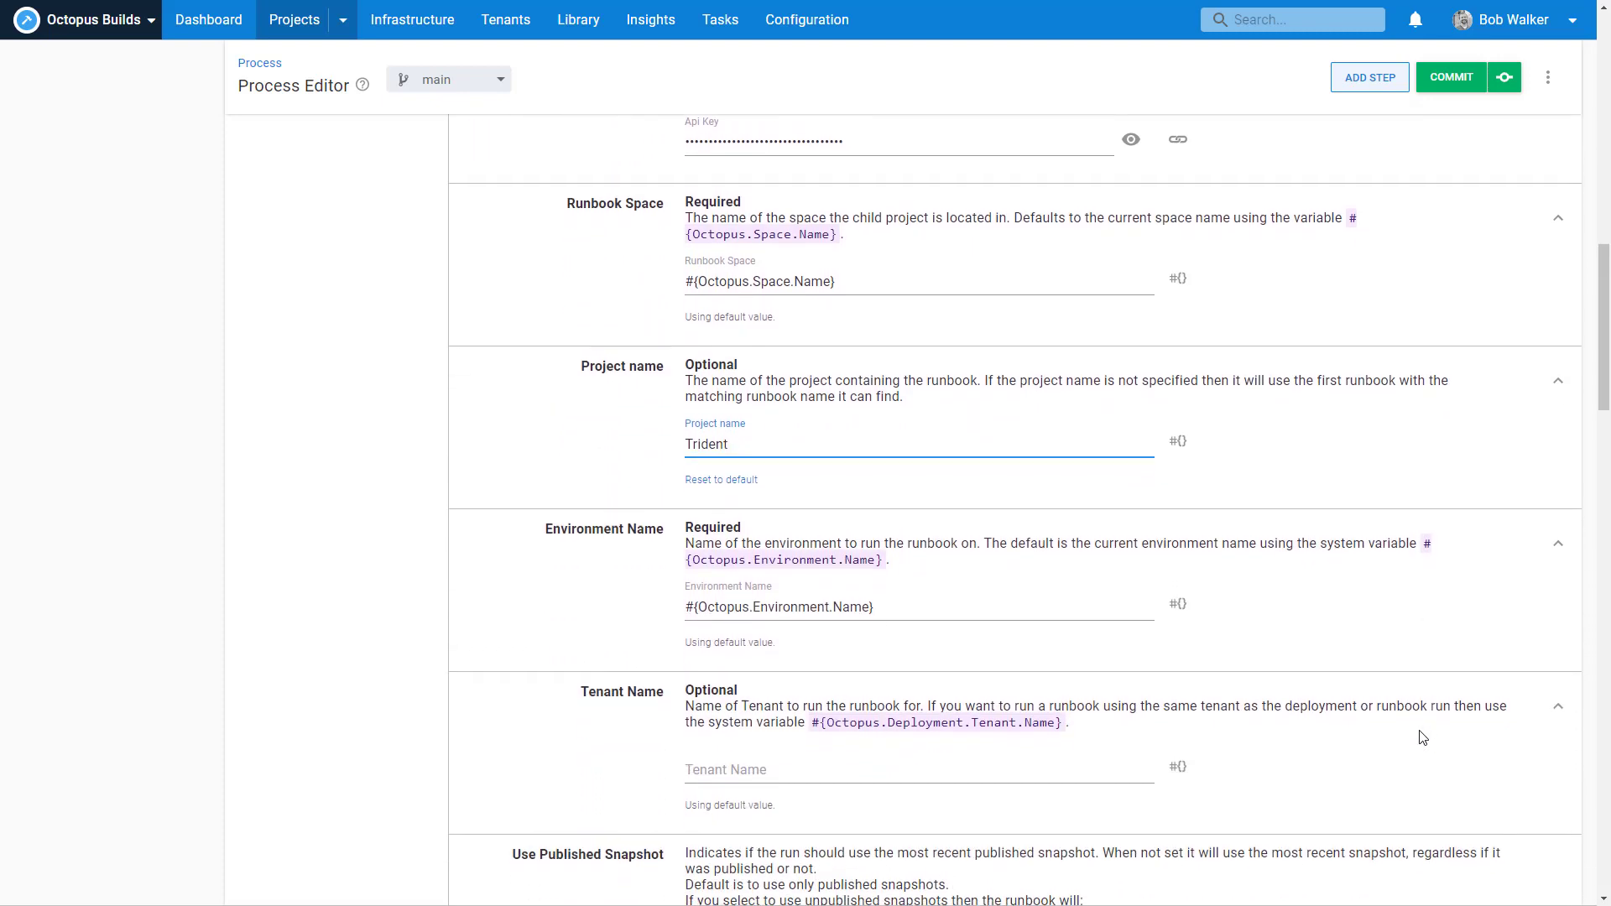
pyautogui.scroll(-2, 1352, 648)
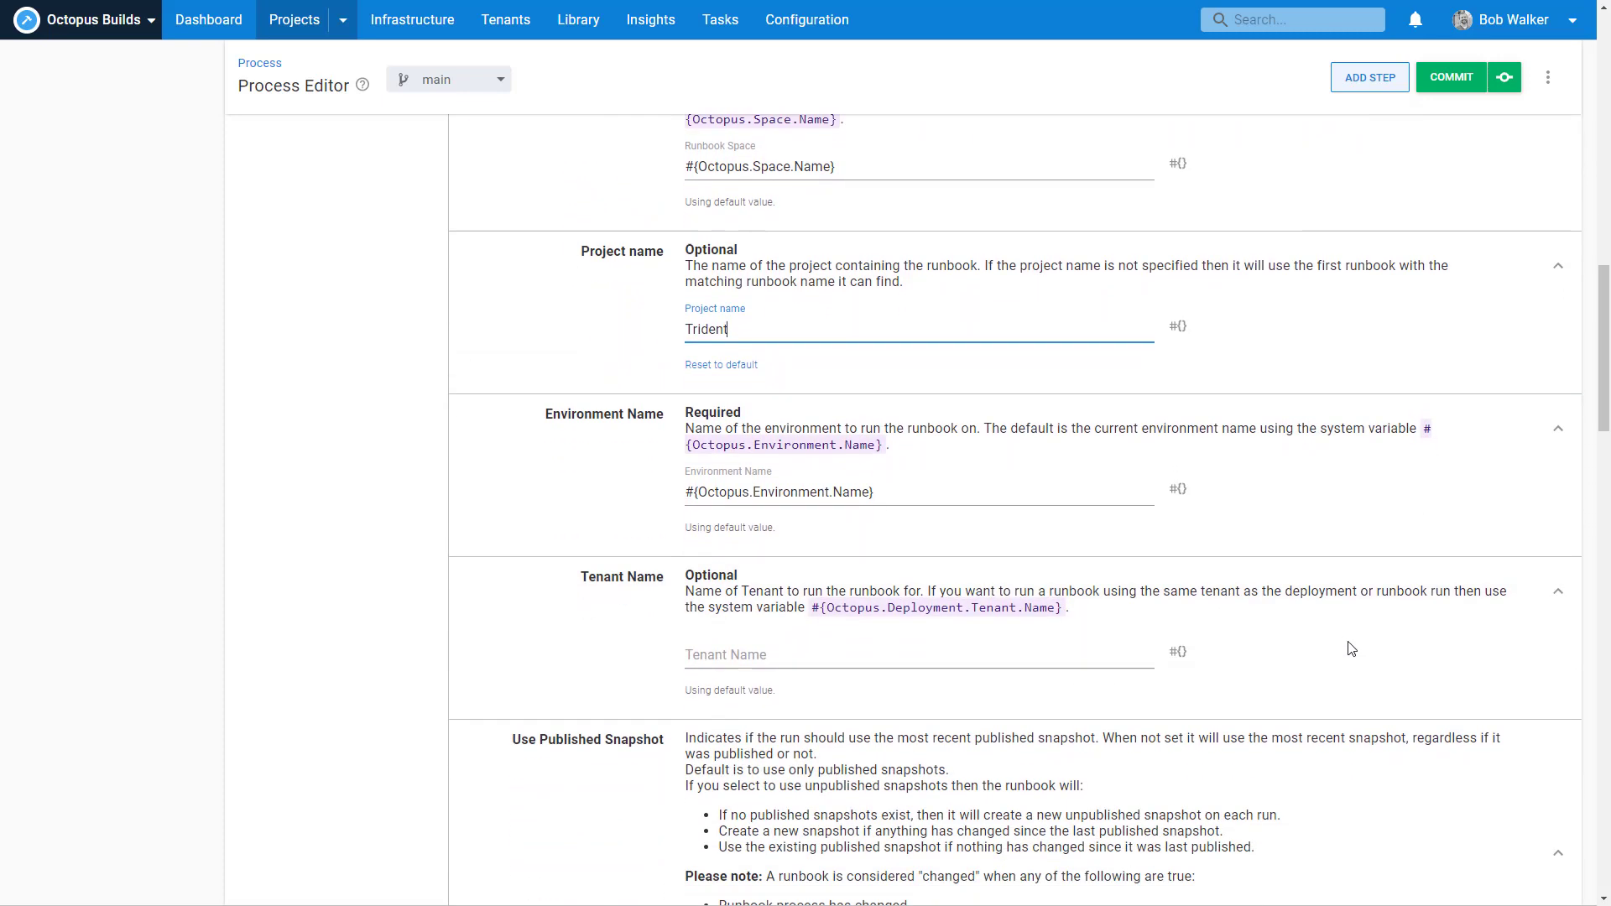
pyautogui.scroll(-7, 1351, 649)
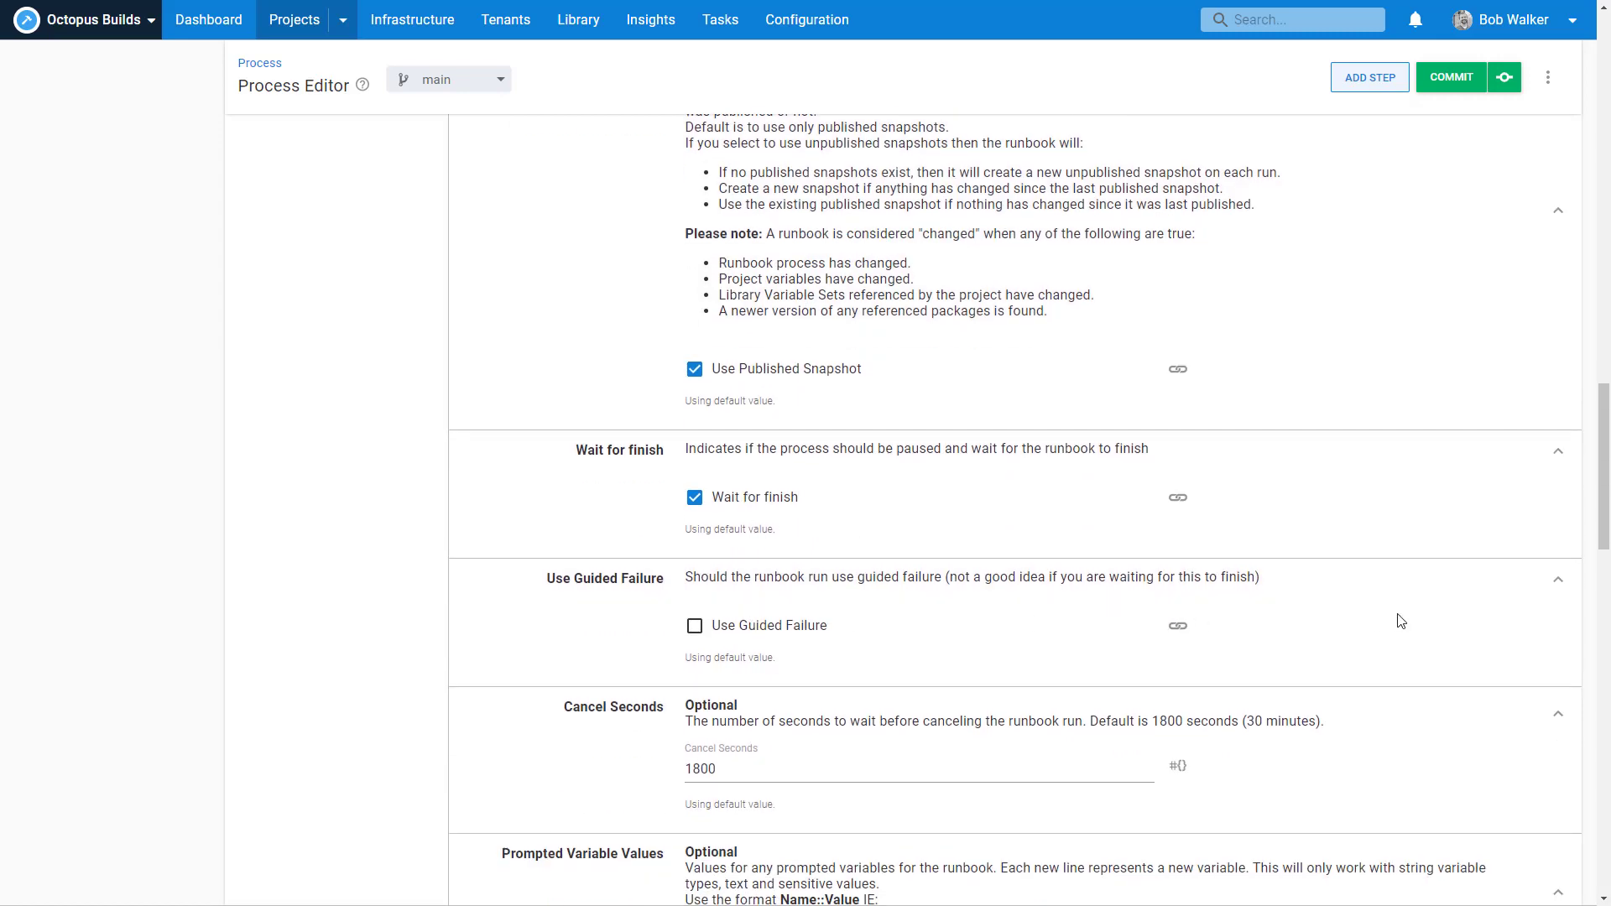
pyautogui.scroll(-3, 1397, 623)
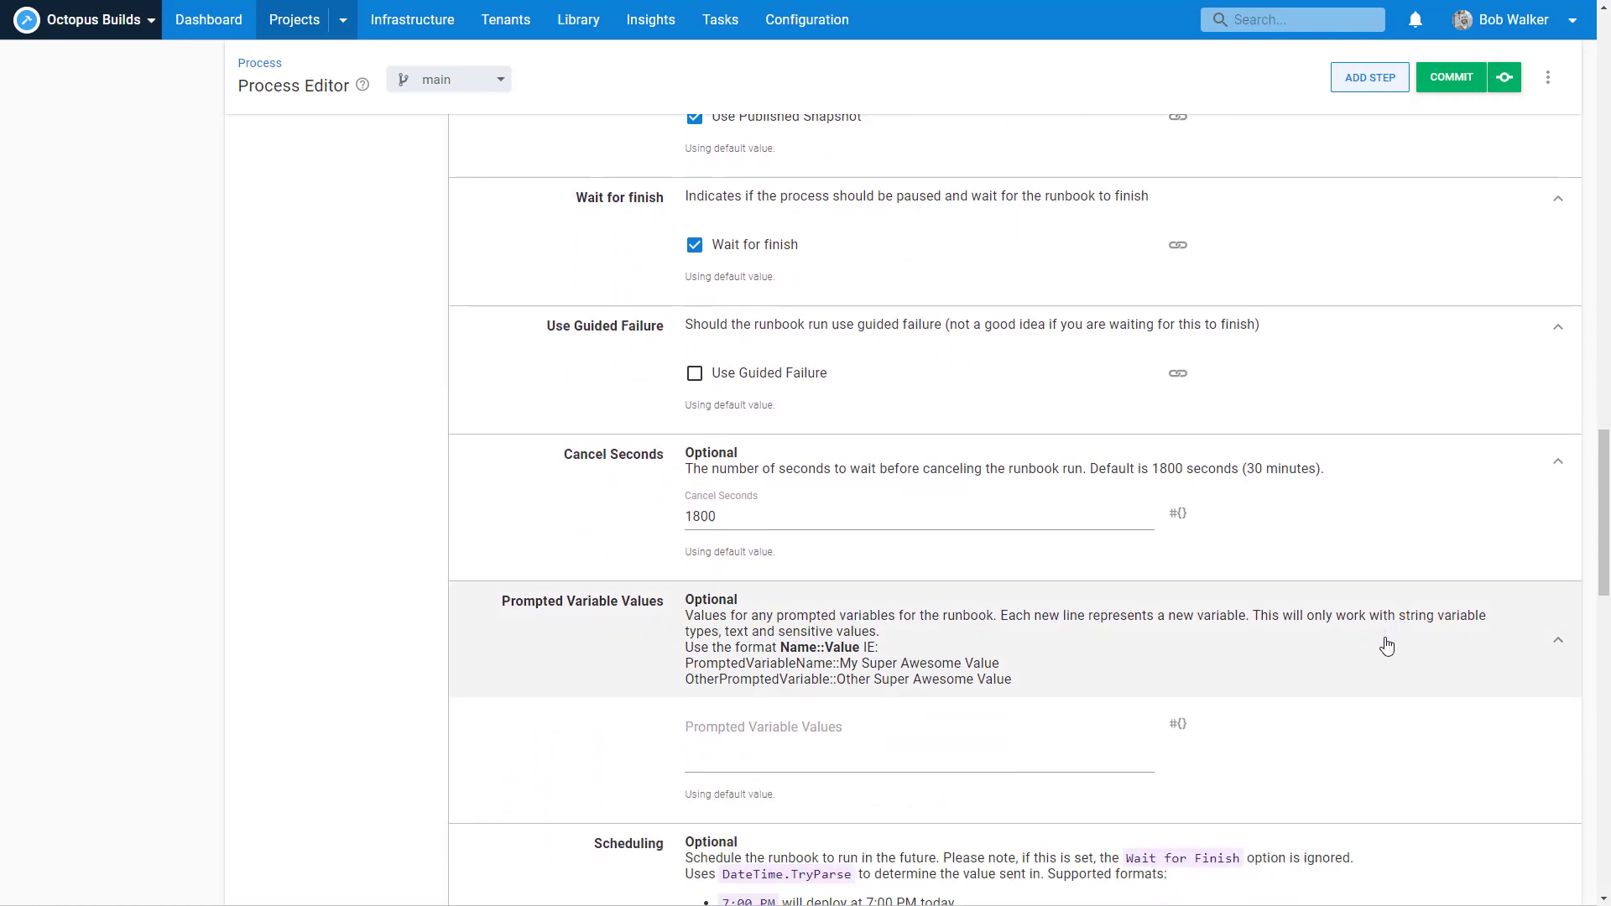
pyautogui.scroll(-8, 1391, 625)
pyautogui.scroll(-7, 1388, 645)
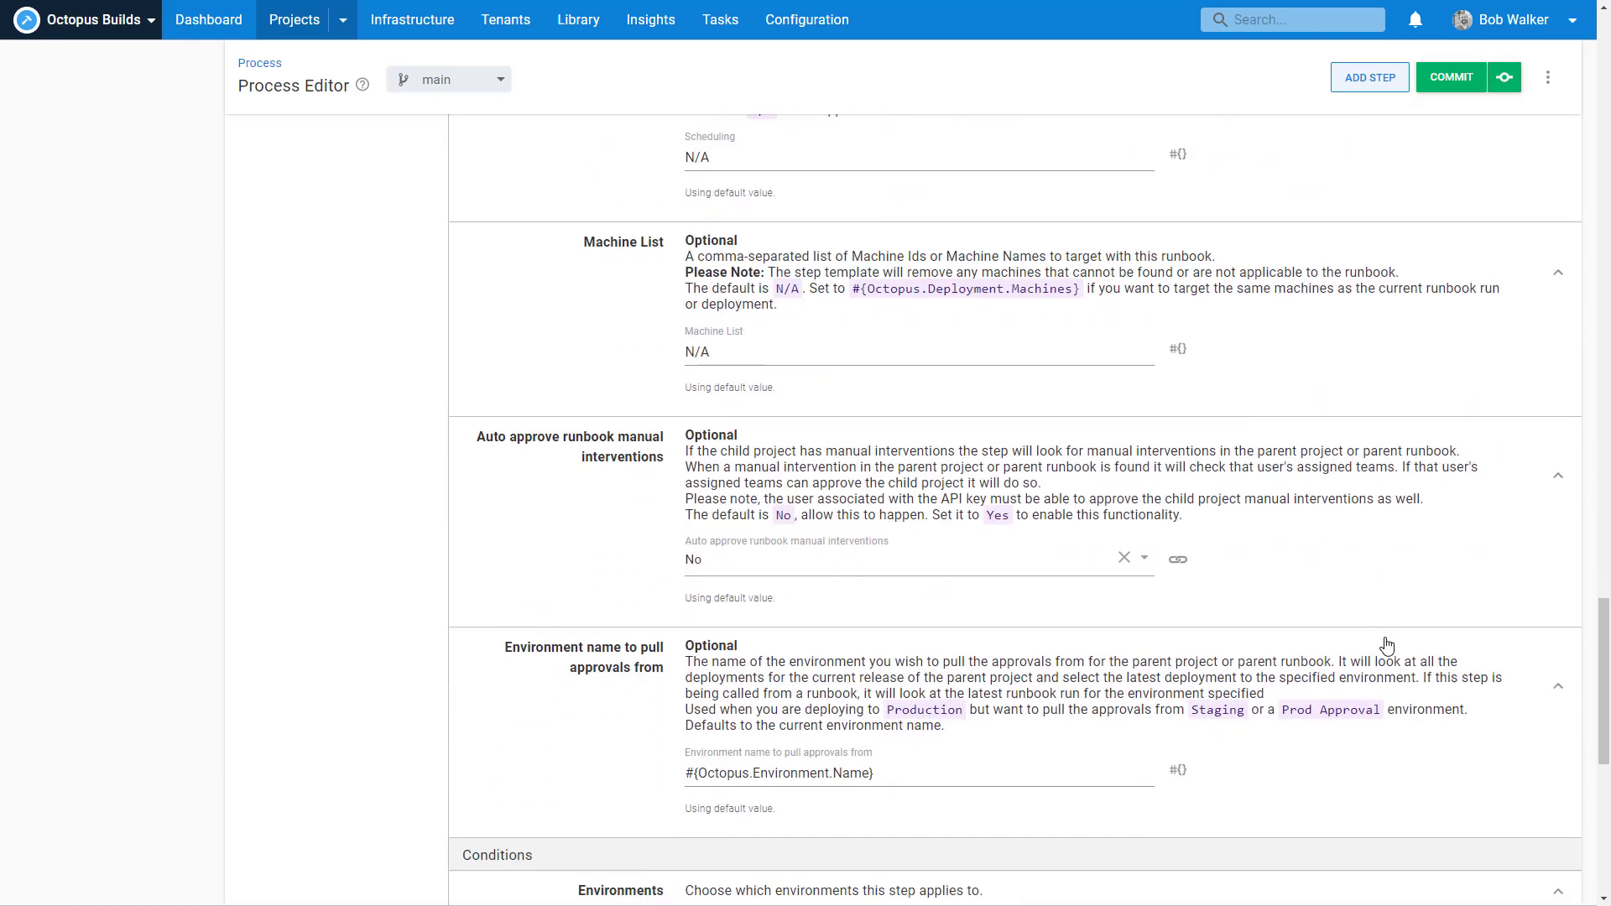
pyautogui.scroll(-6, 1386, 646)
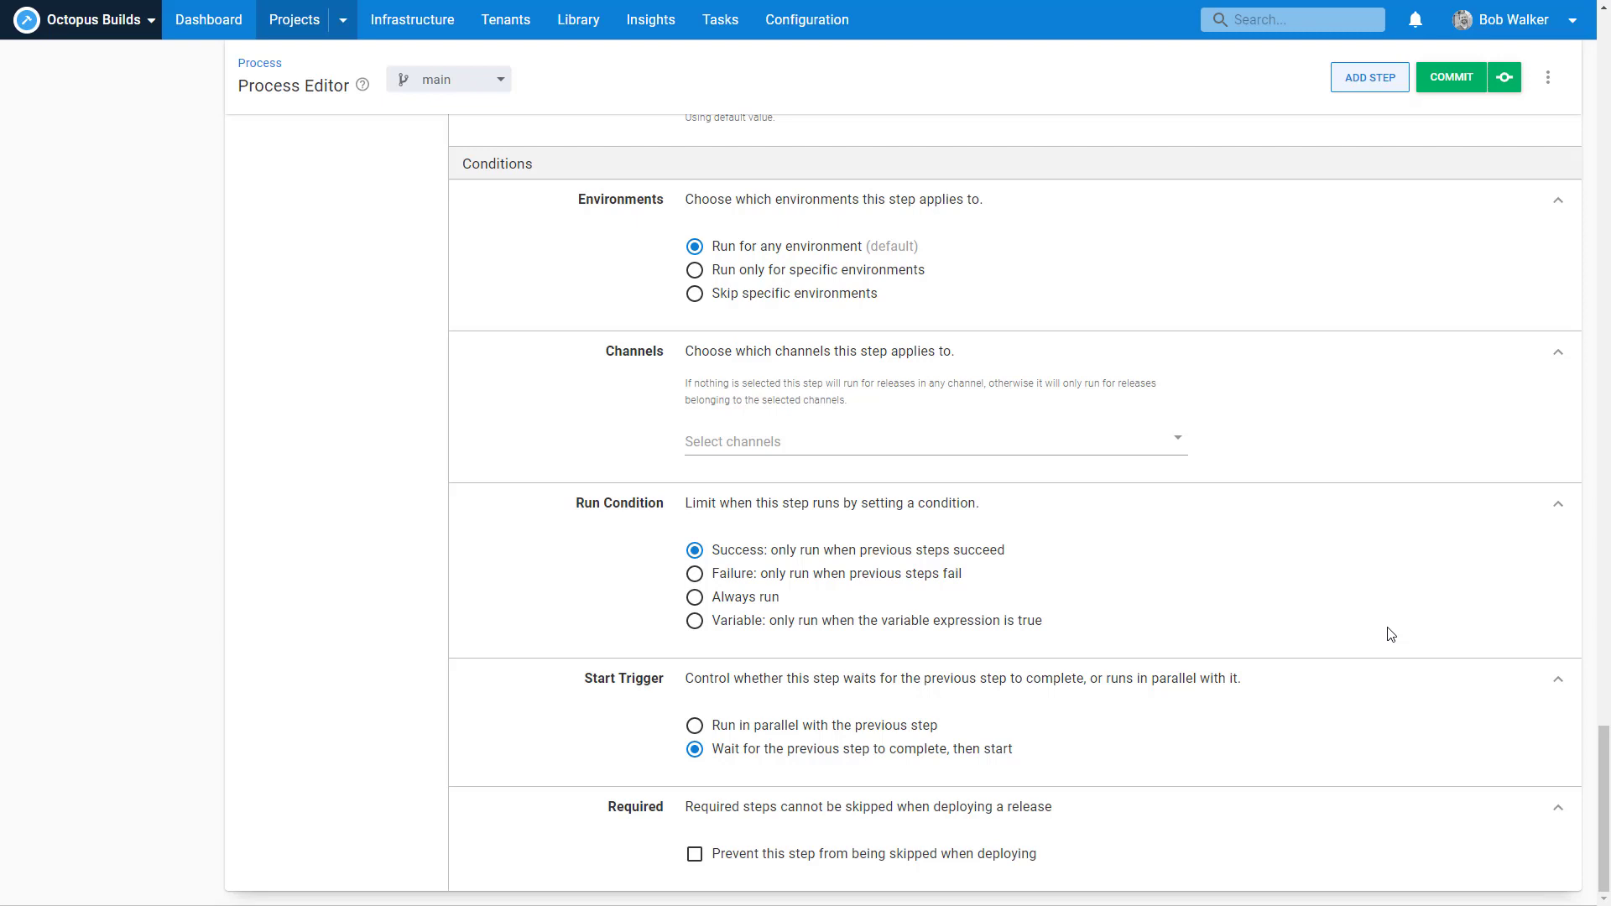
pyautogui.click(829, 442)
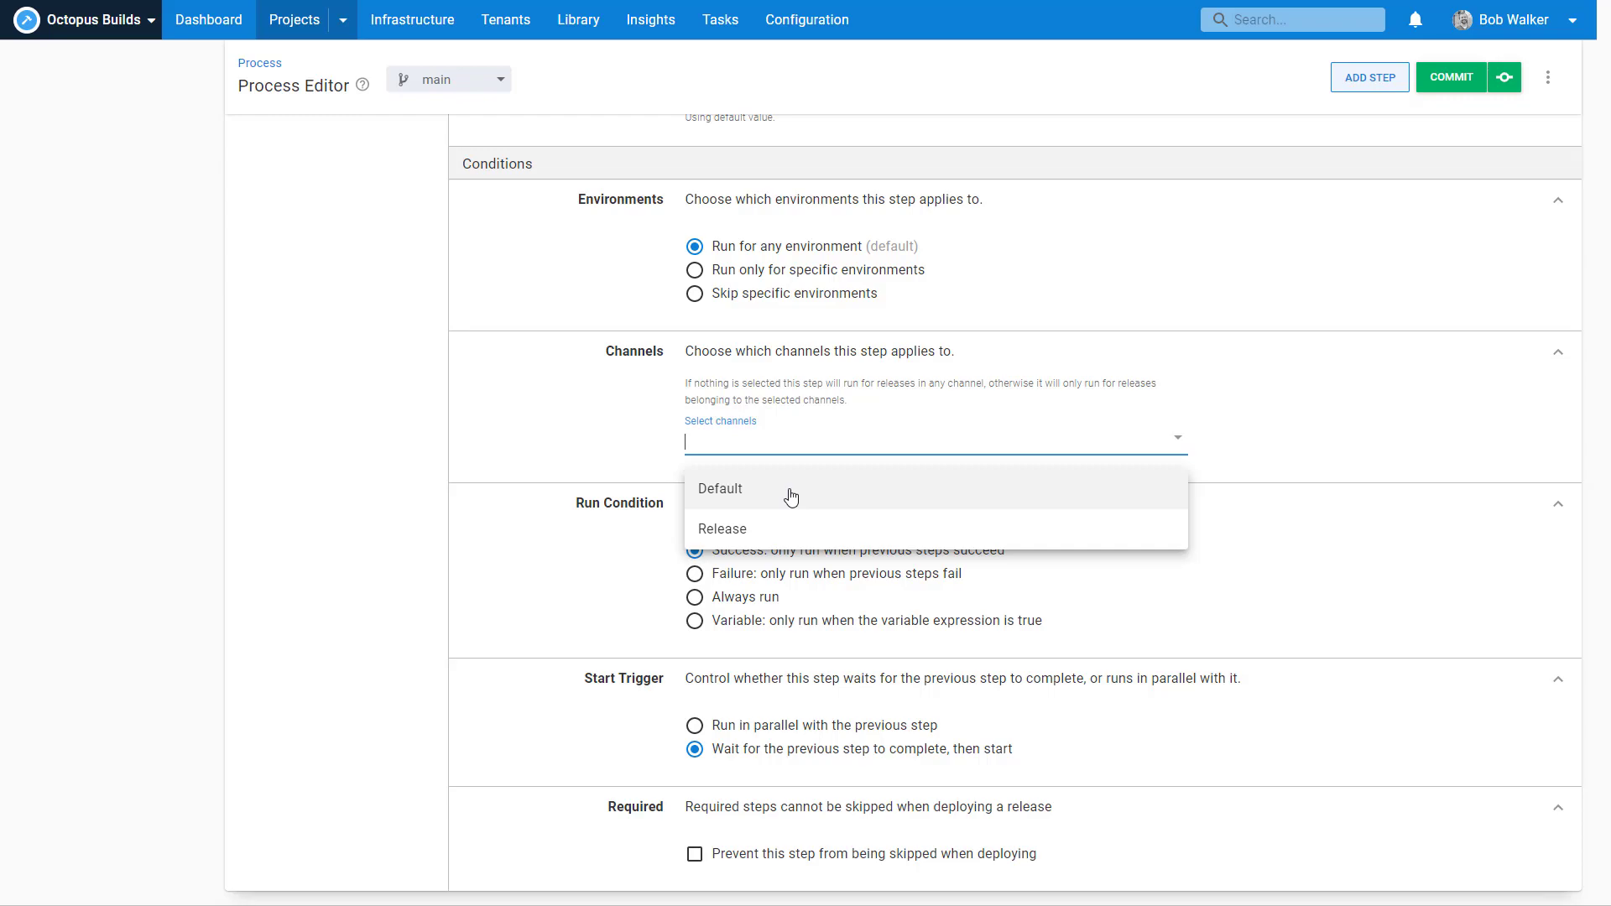
pyautogui.click(1277, 450)
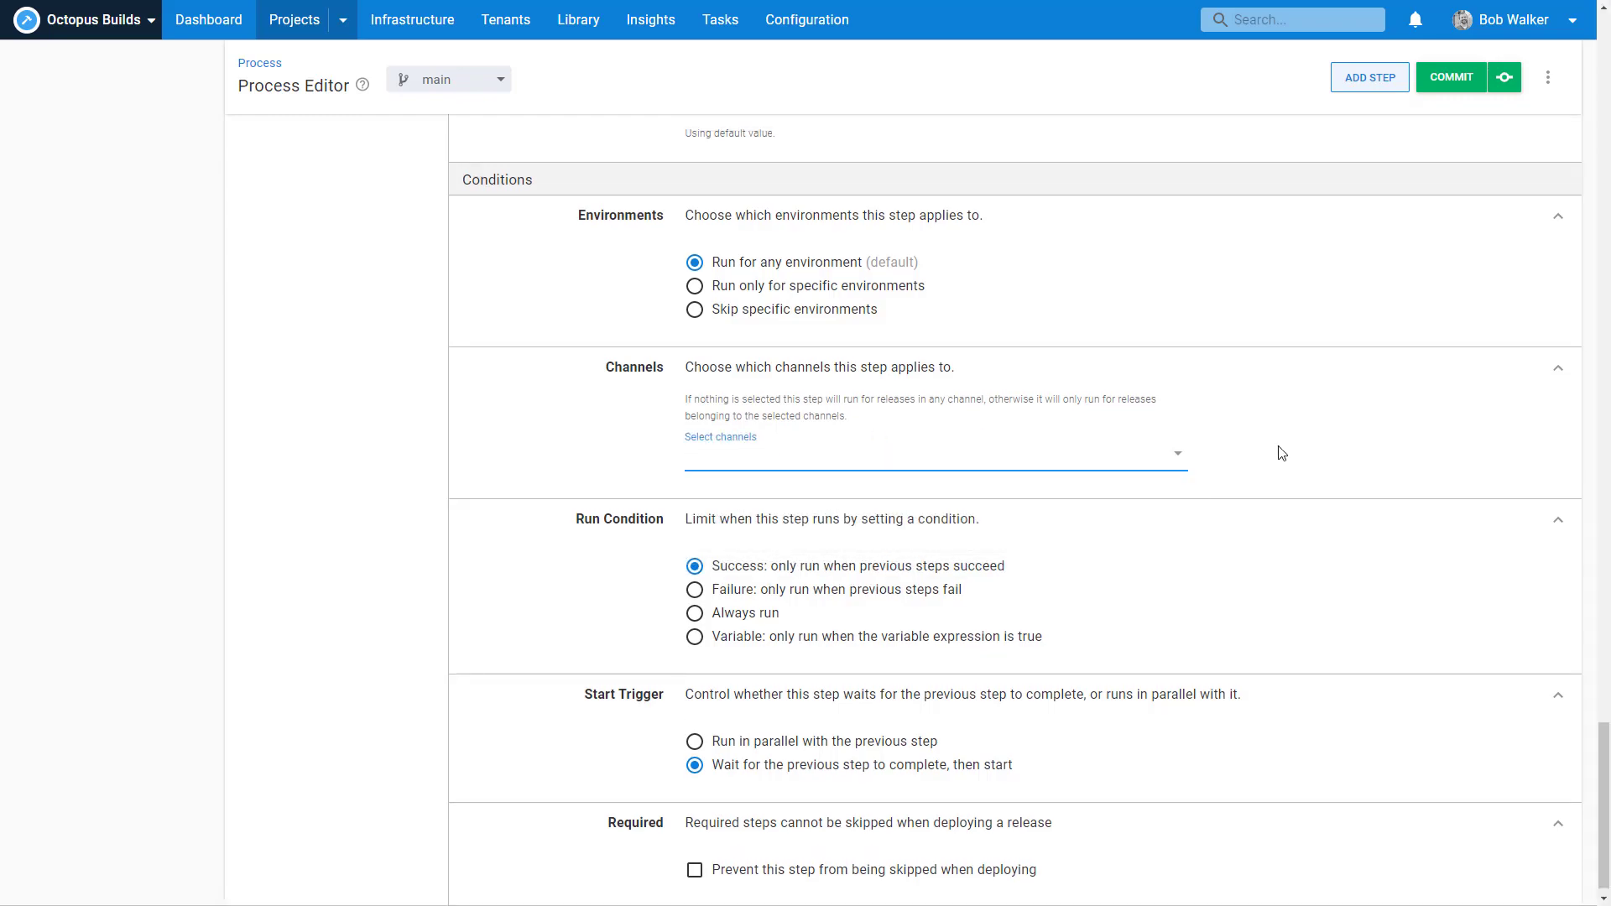
# - Reorder the deployment process so that Run the Trident Database Creation Runbook comes first, before Deploy Trident Website
pyautogui.scroll(6, 1279, 451)
pyautogui.scroll(10, 1281, 454)
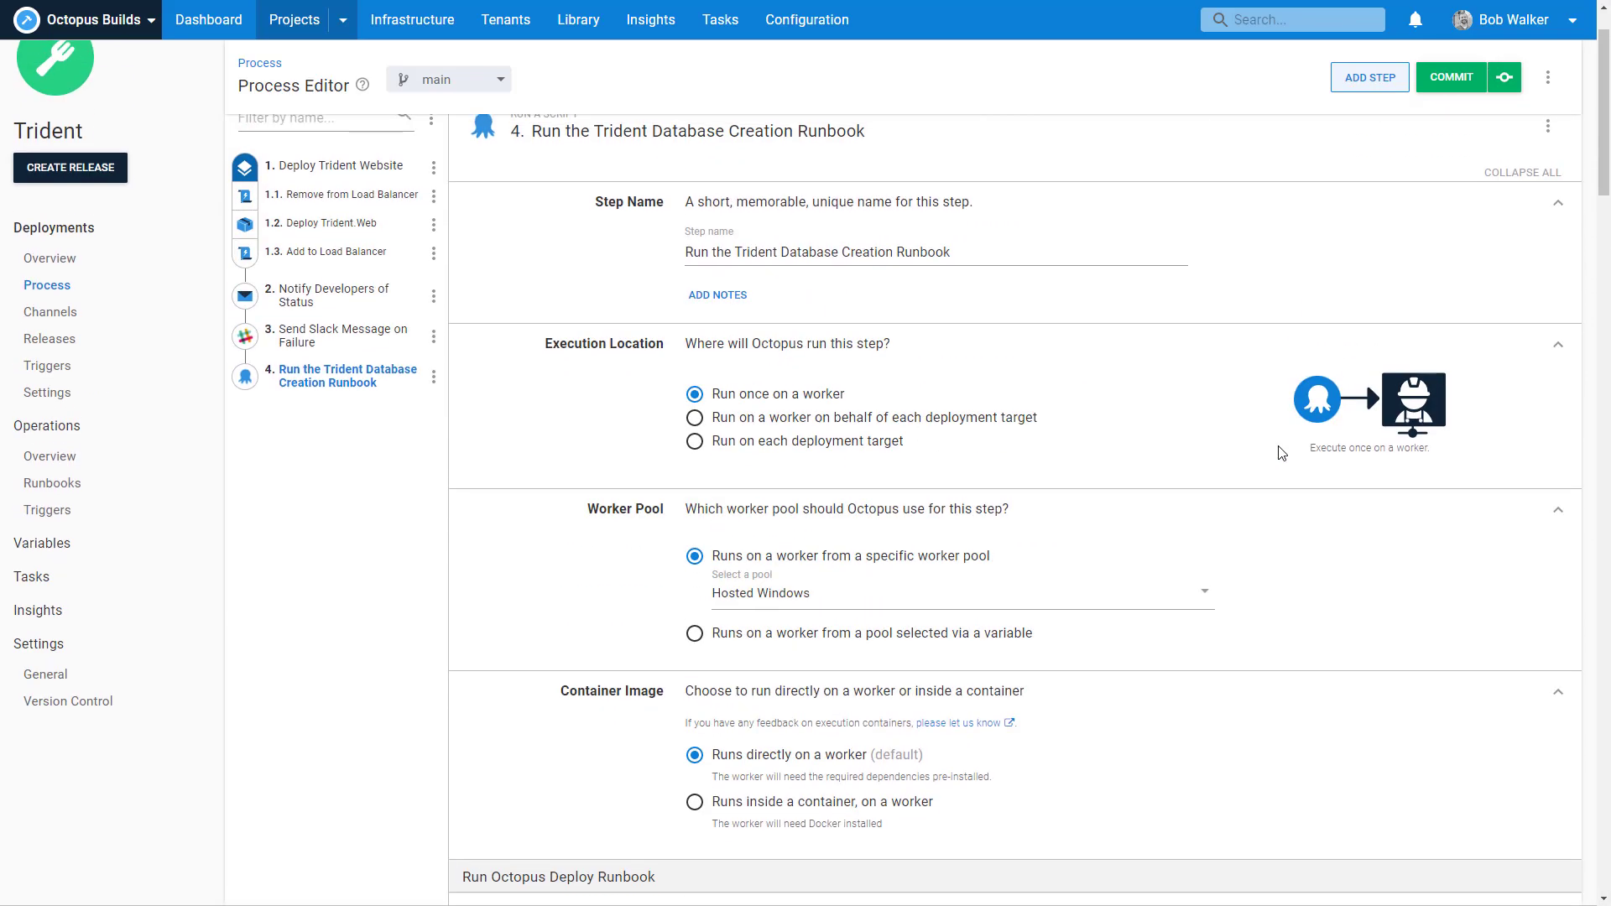
pyautogui.scroll(2, 1282, 453)
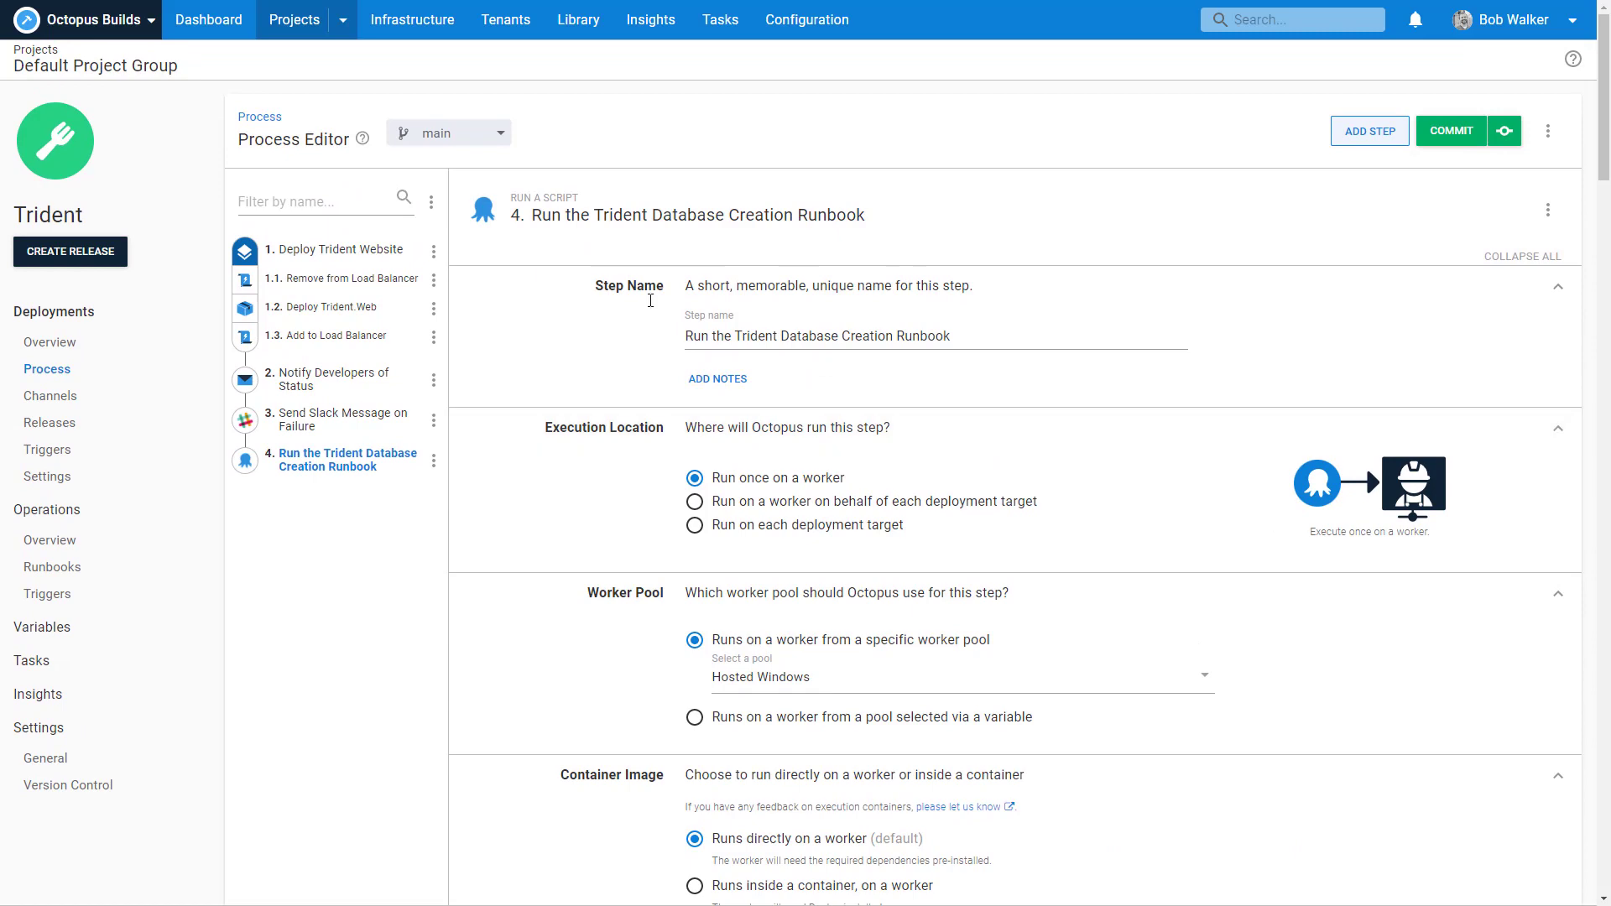
pyautogui.click(431, 203)
pyautogui.click(475, 252)
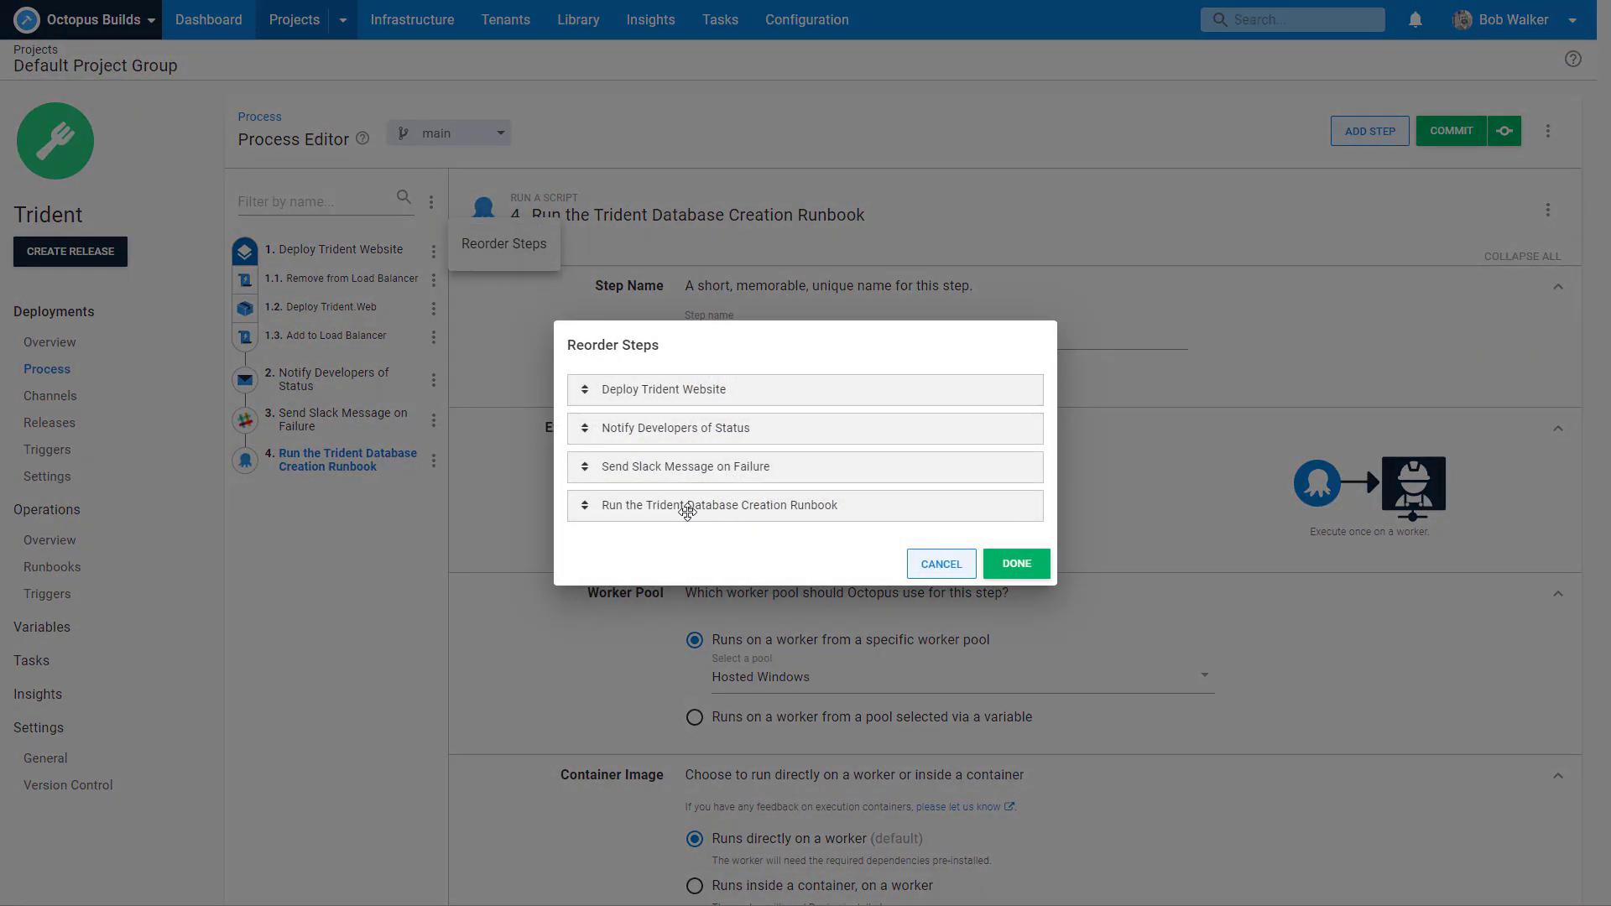
pyautogui.moveTo(684, 507); pyautogui.dragTo(687, 395)
pyautogui.click(1016, 564)
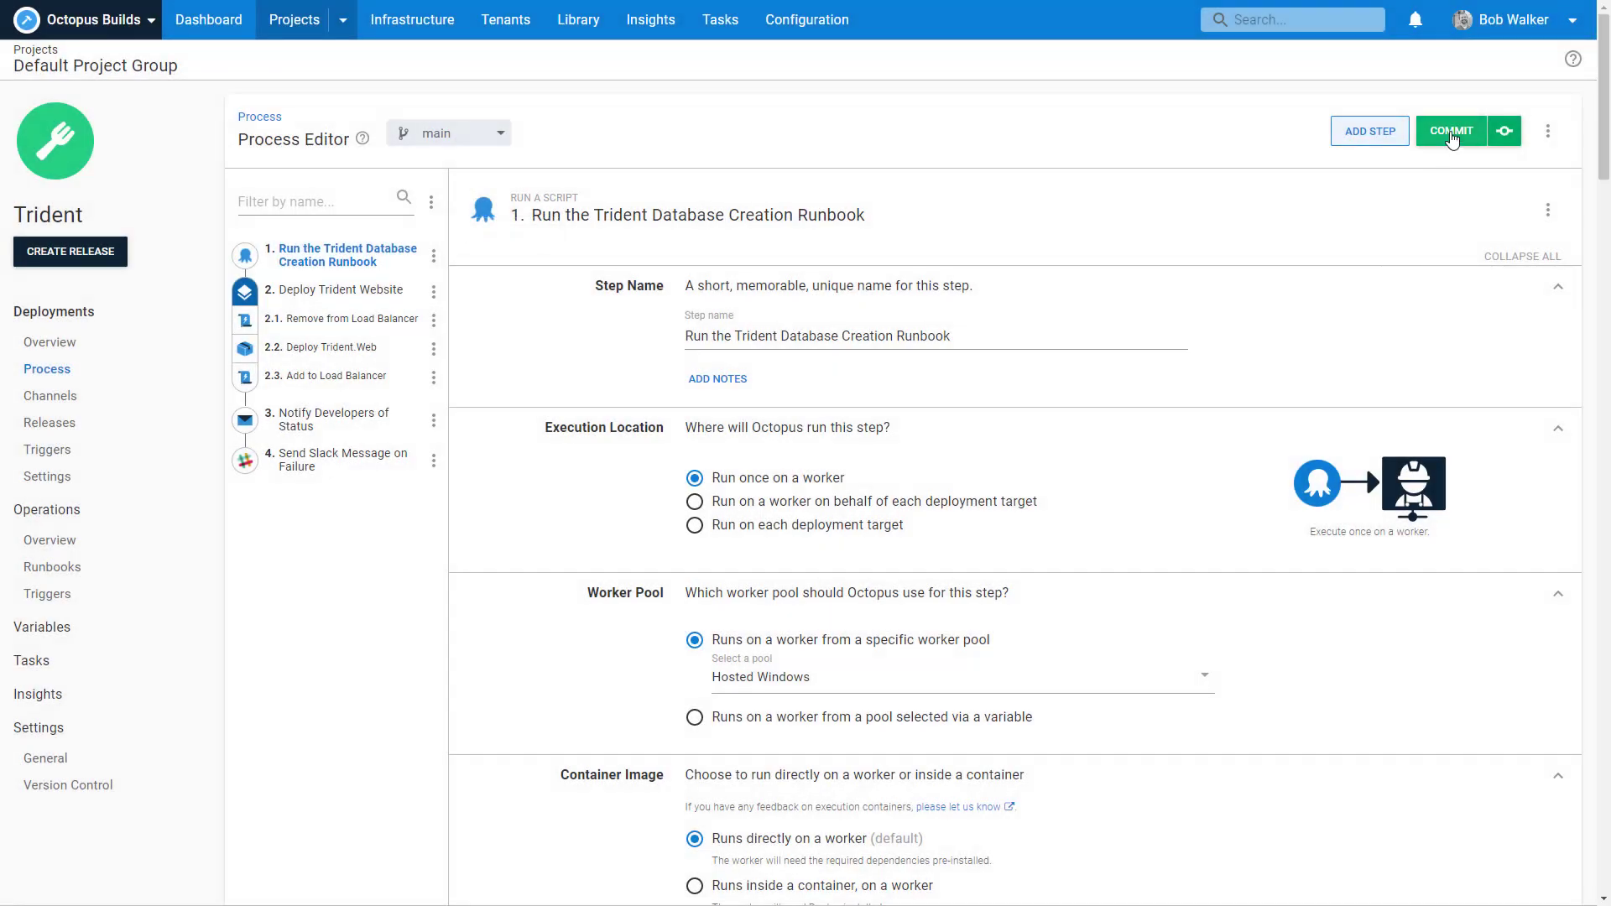
# - Try to commit the process changes to a new branch named Runbook with the summary "Adding in a run a runbook step"
pyautogui.click(1452, 136)
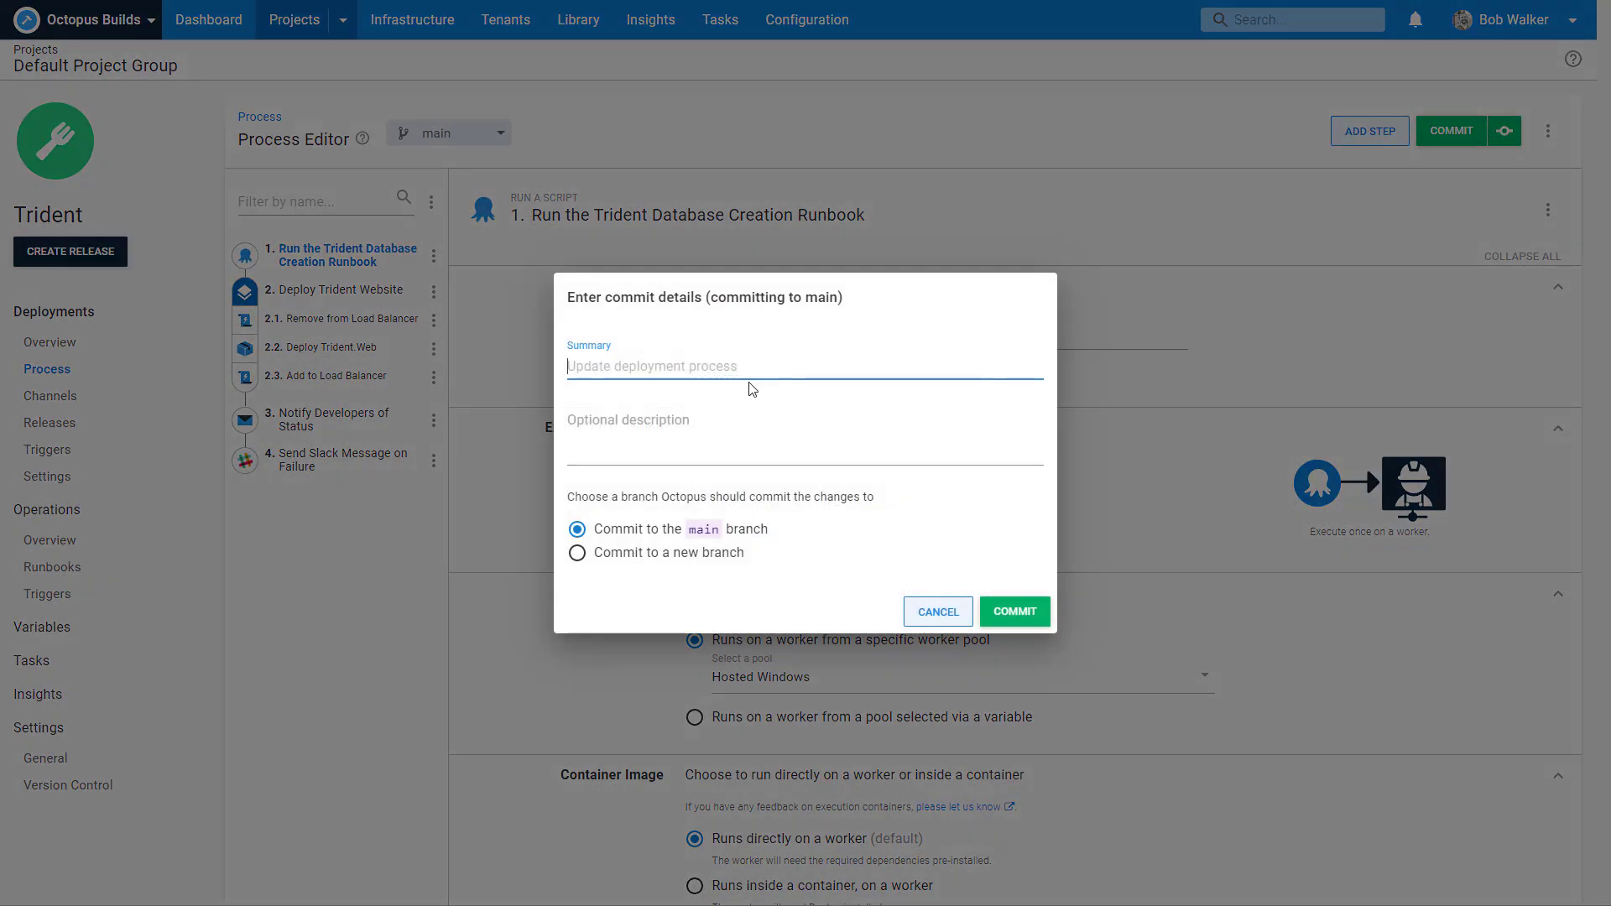
pyautogui.write('Add')
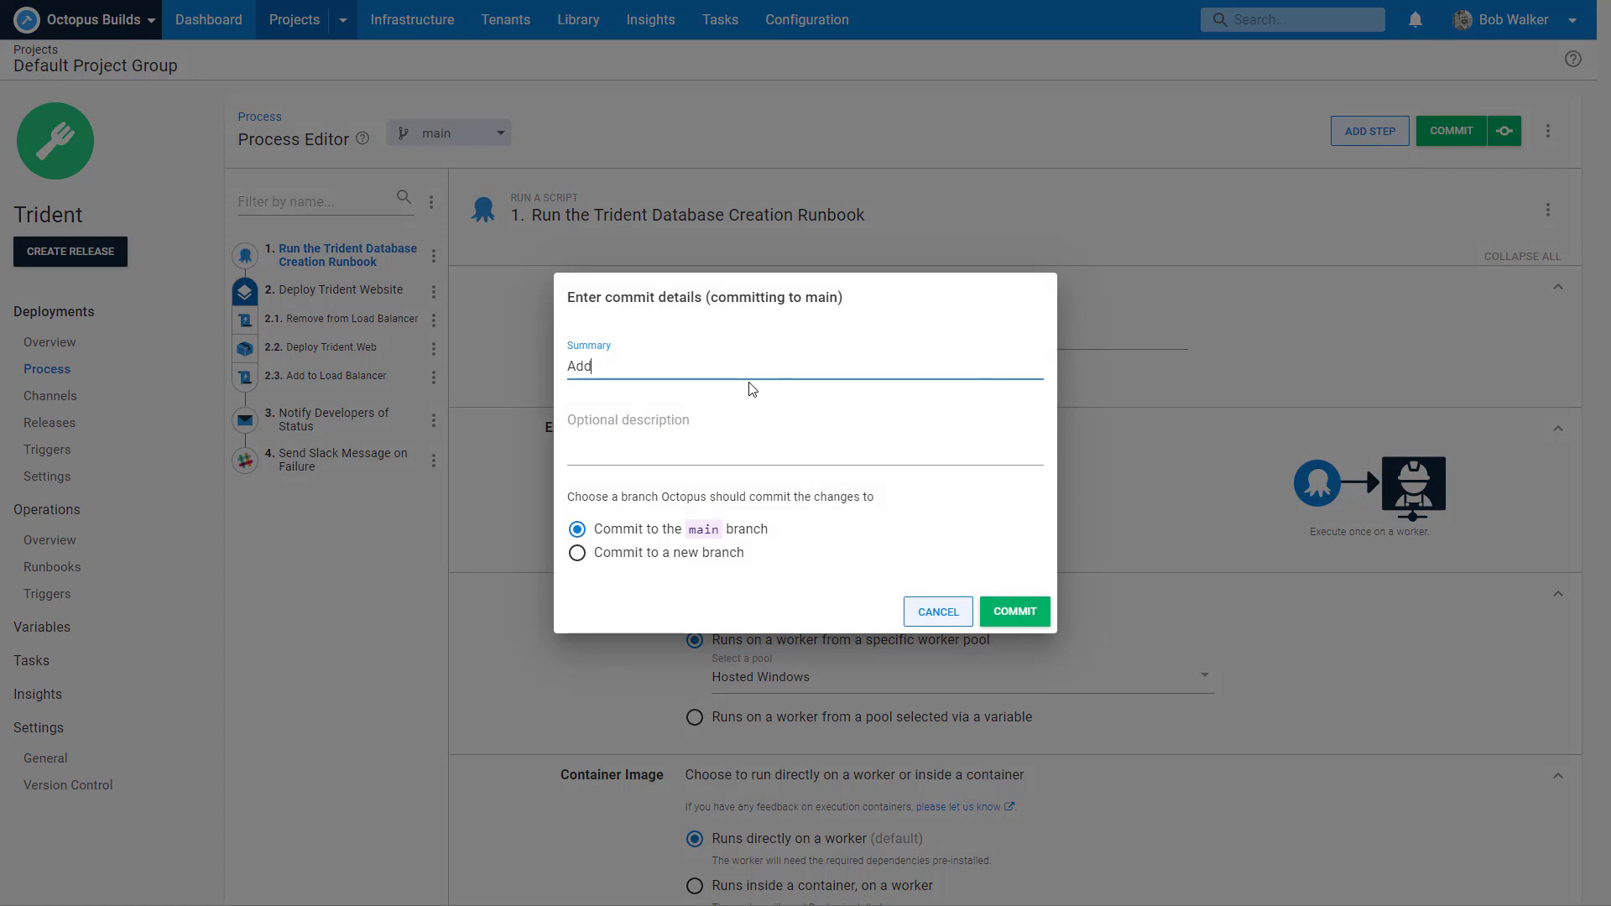
pyautogui.write('ing in a run a runbook step')
pyautogui.click(649, 558)
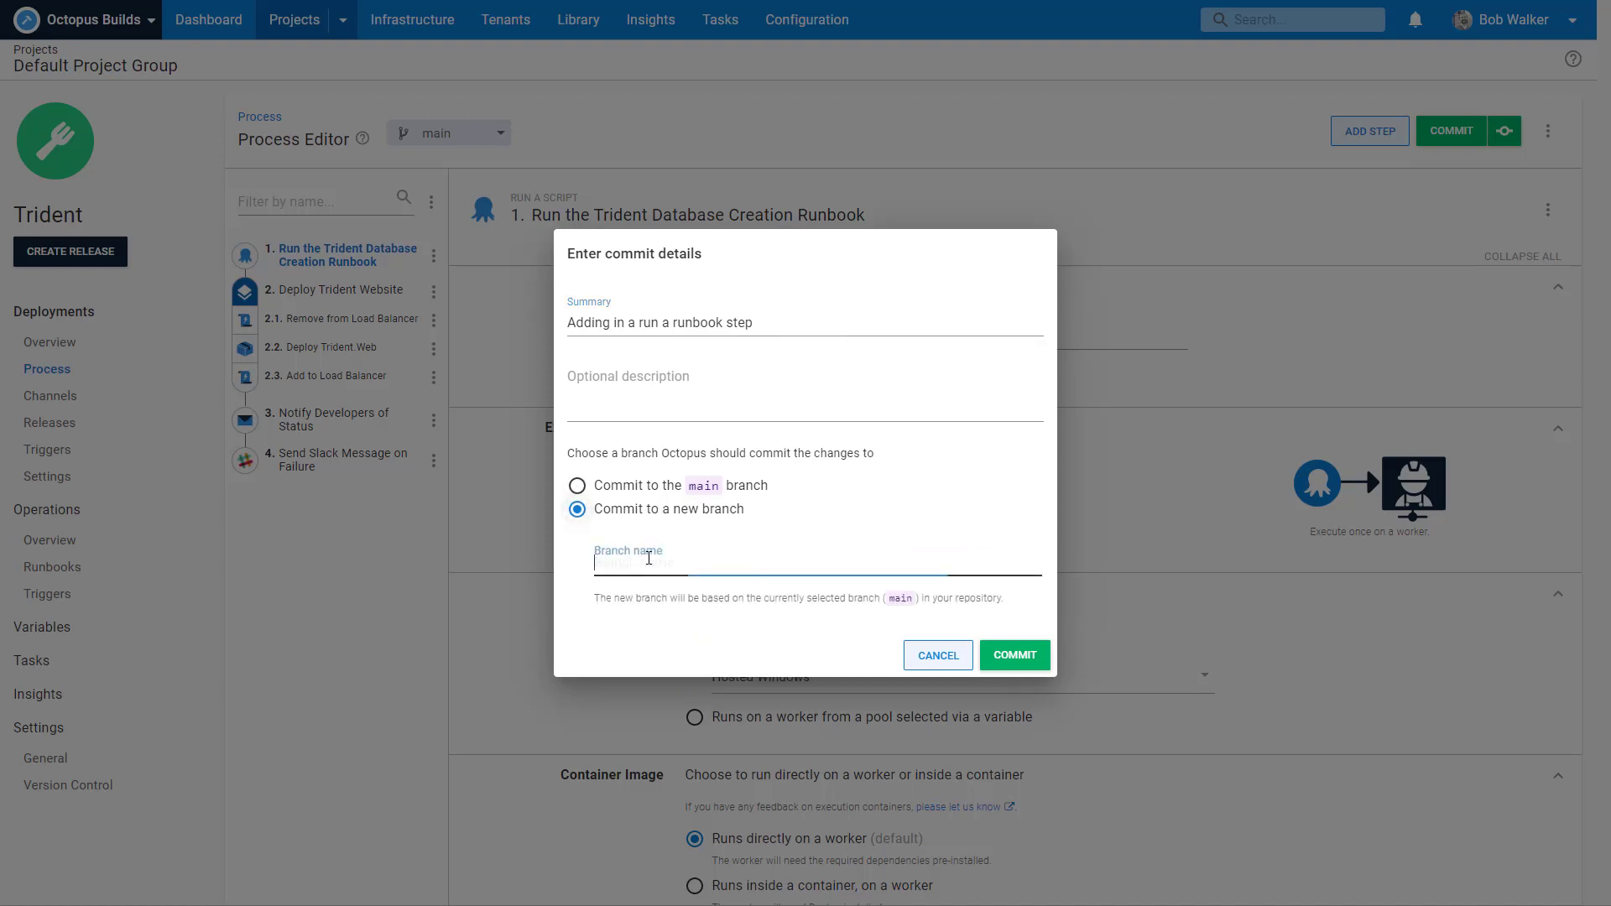
pyautogui.write('Run')
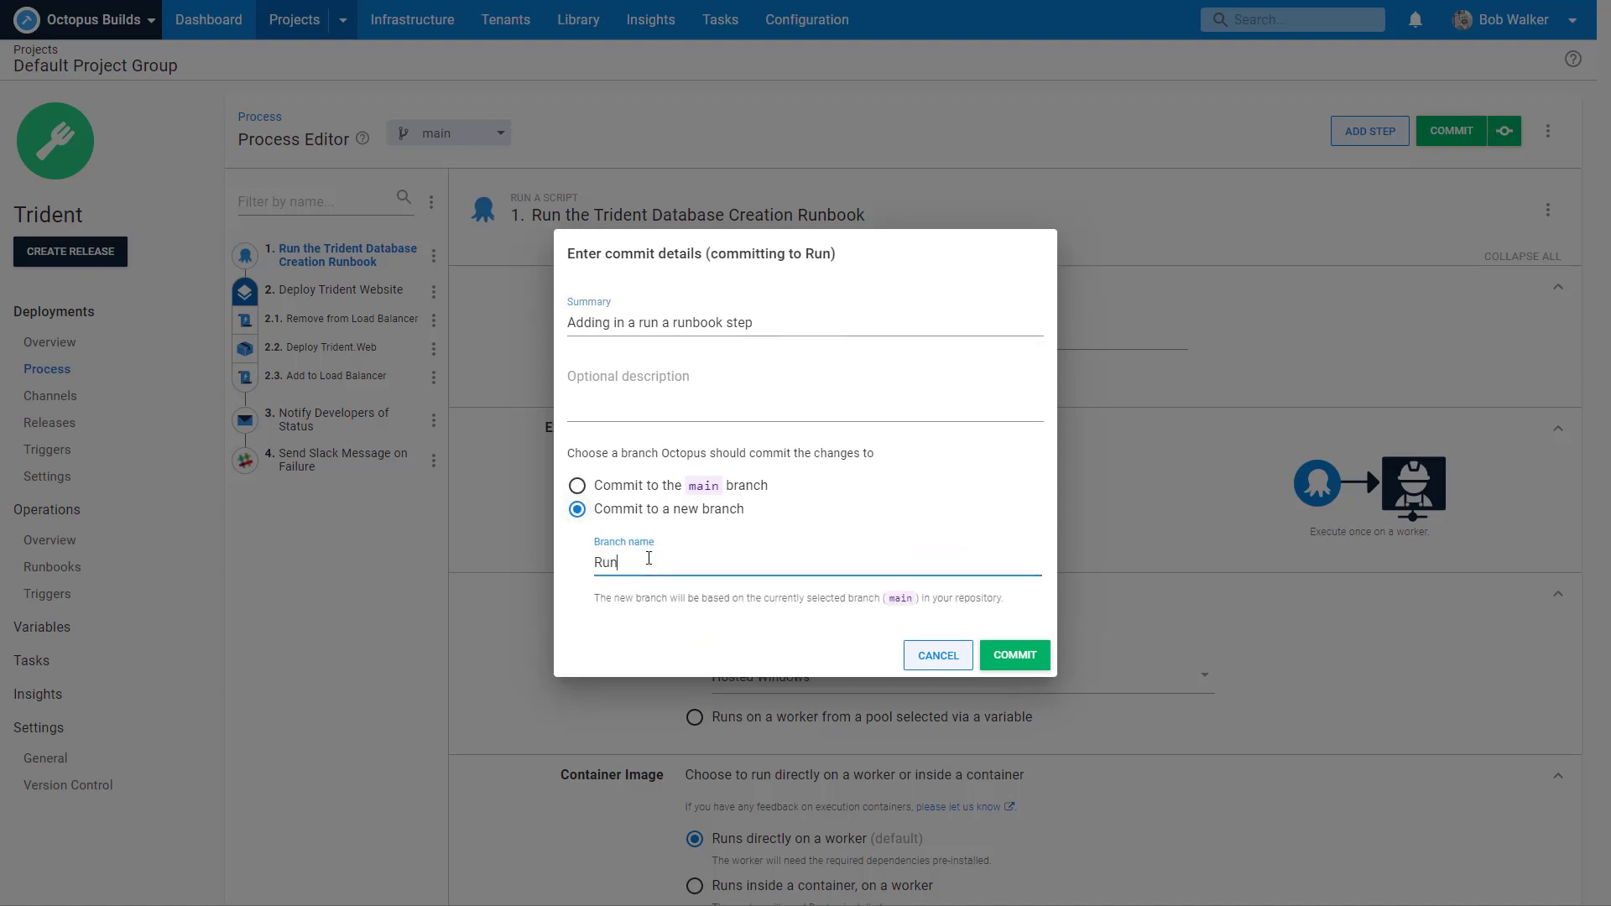
pyautogui.write('book')
pyautogui.click(1028, 653)
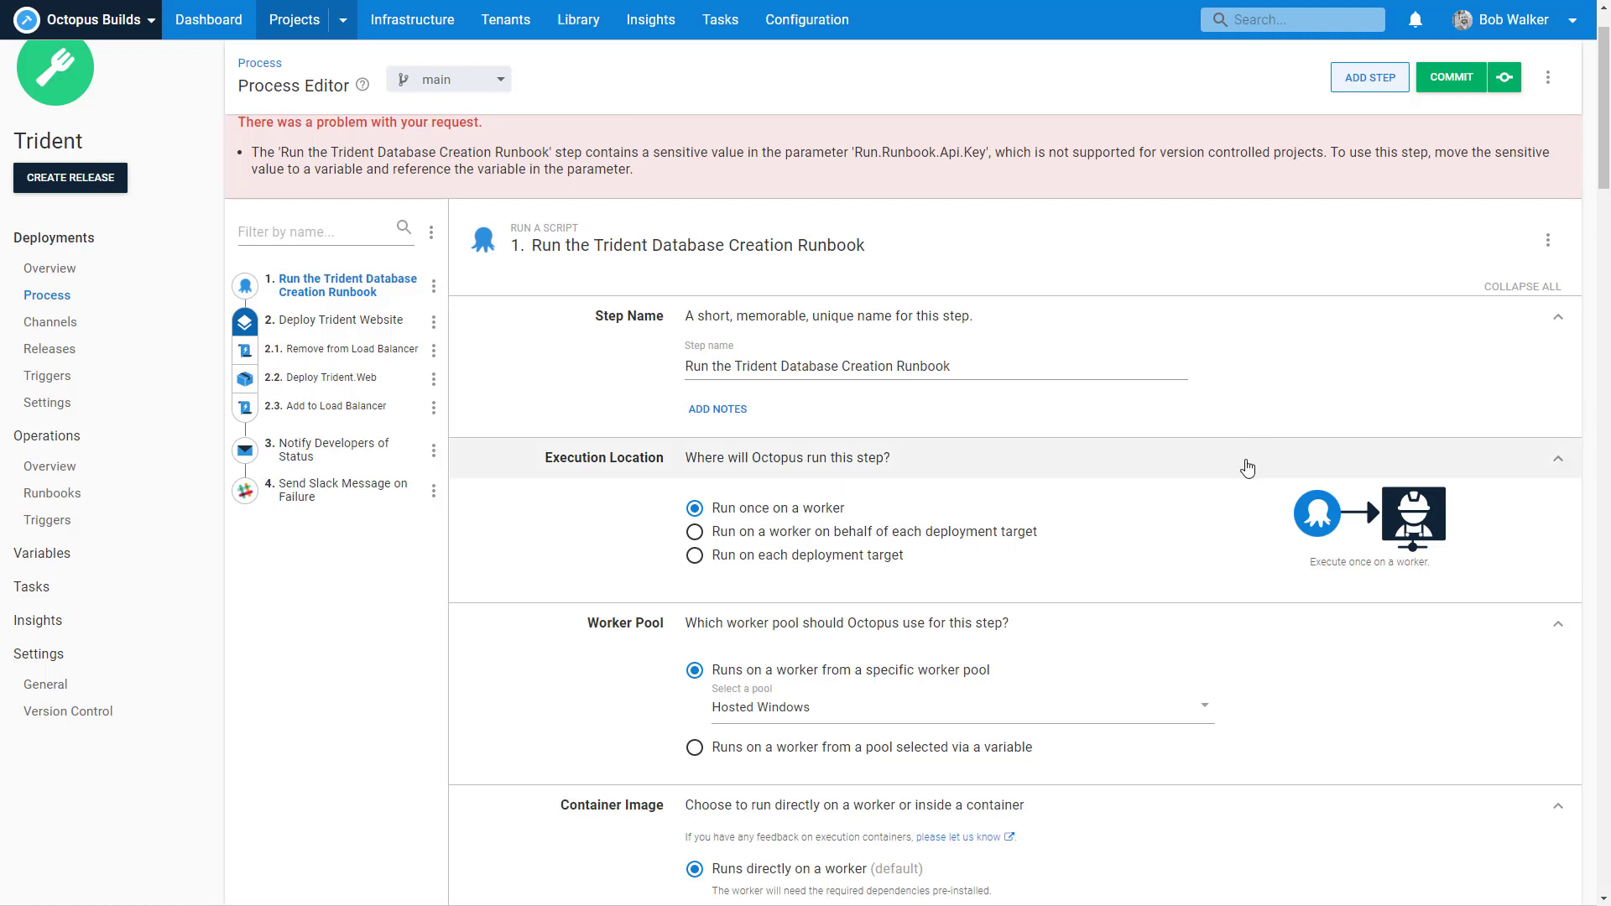
# - Go from the runbook step's API key parameter to Trident's project variables and name a new variable Project.Runbook.Api.Key
pyautogui.scroll(-3, 1268, 514)
pyautogui.scroll(-4, 1267, 513)
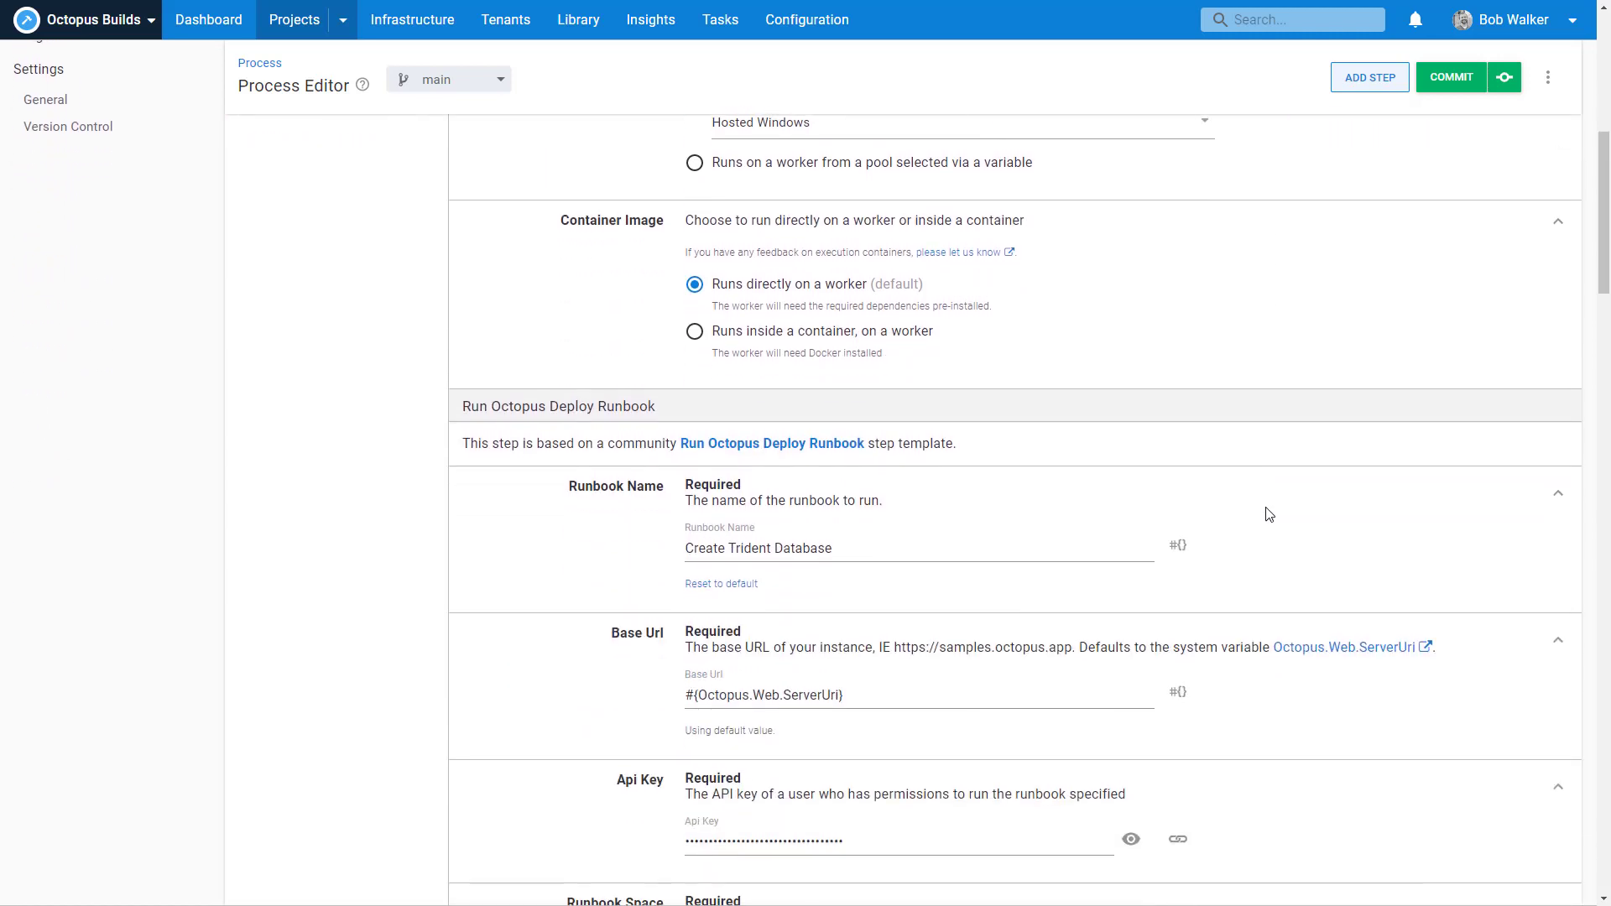
pyautogui.moveTo(873, 839); pyautogui.dragTo(652, 834)
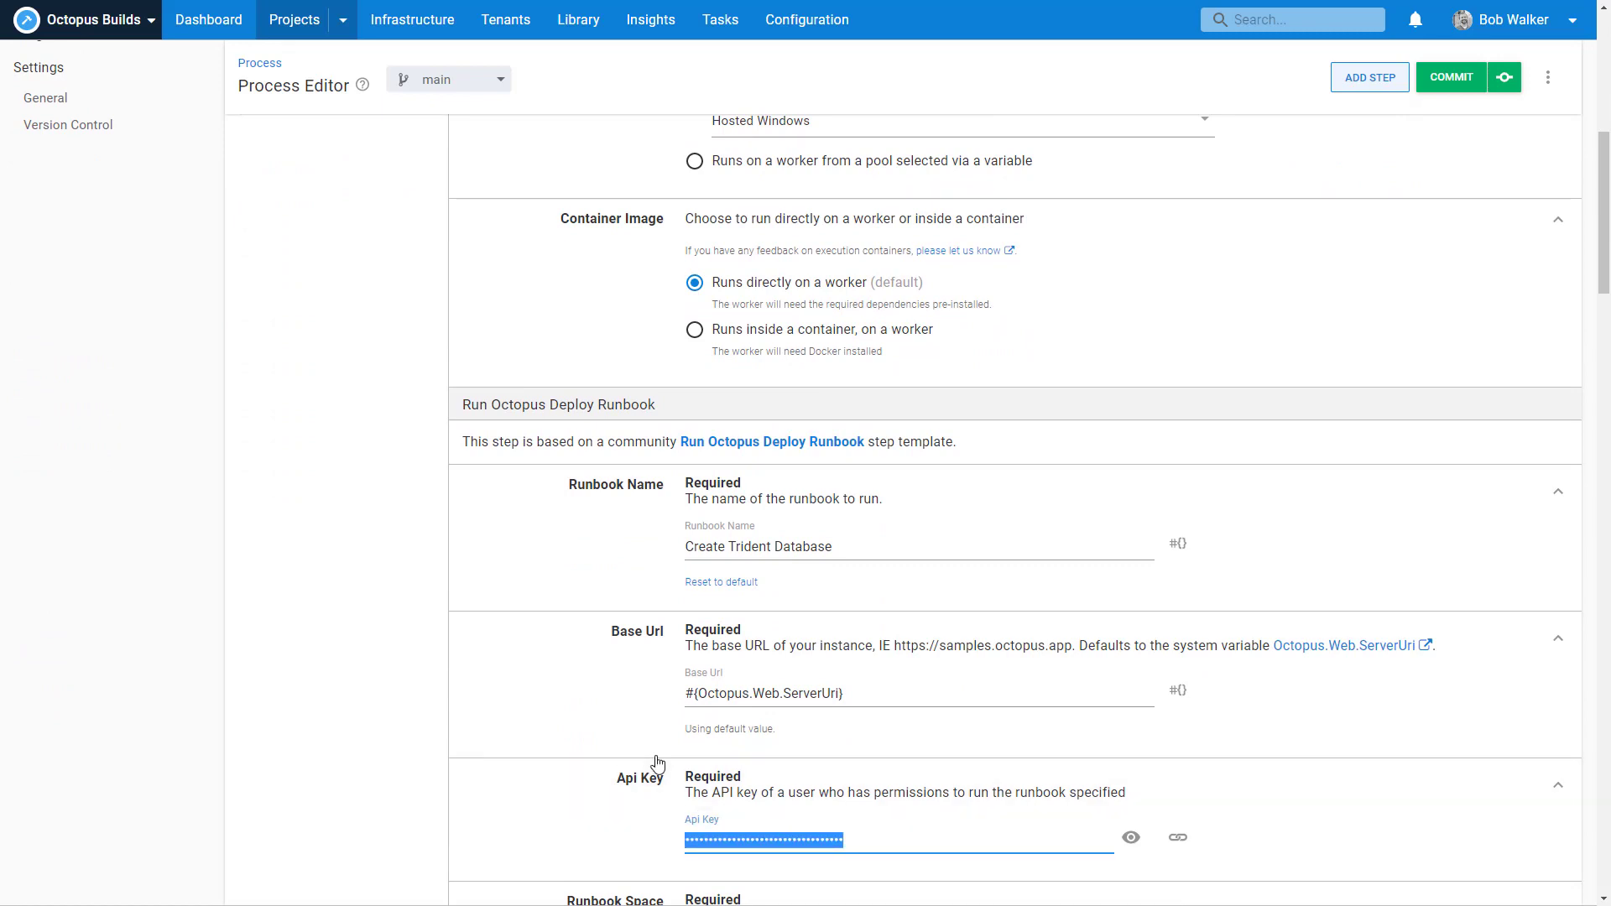
pyautogui.hotkey('alt', 'Tab')
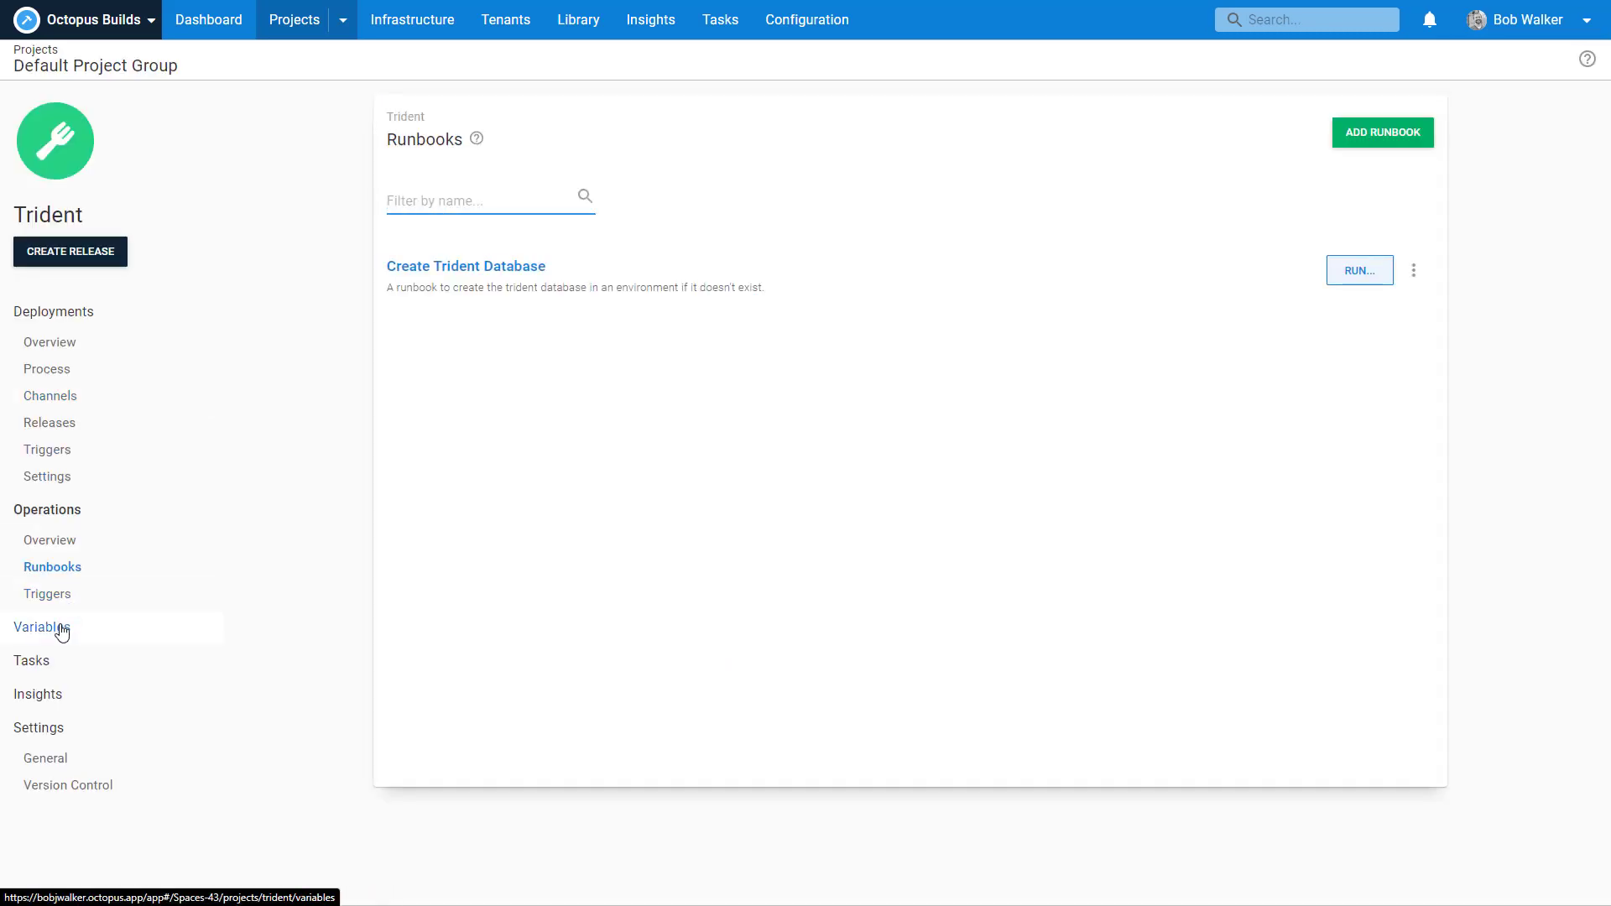
pyautogui.click(62, 631)
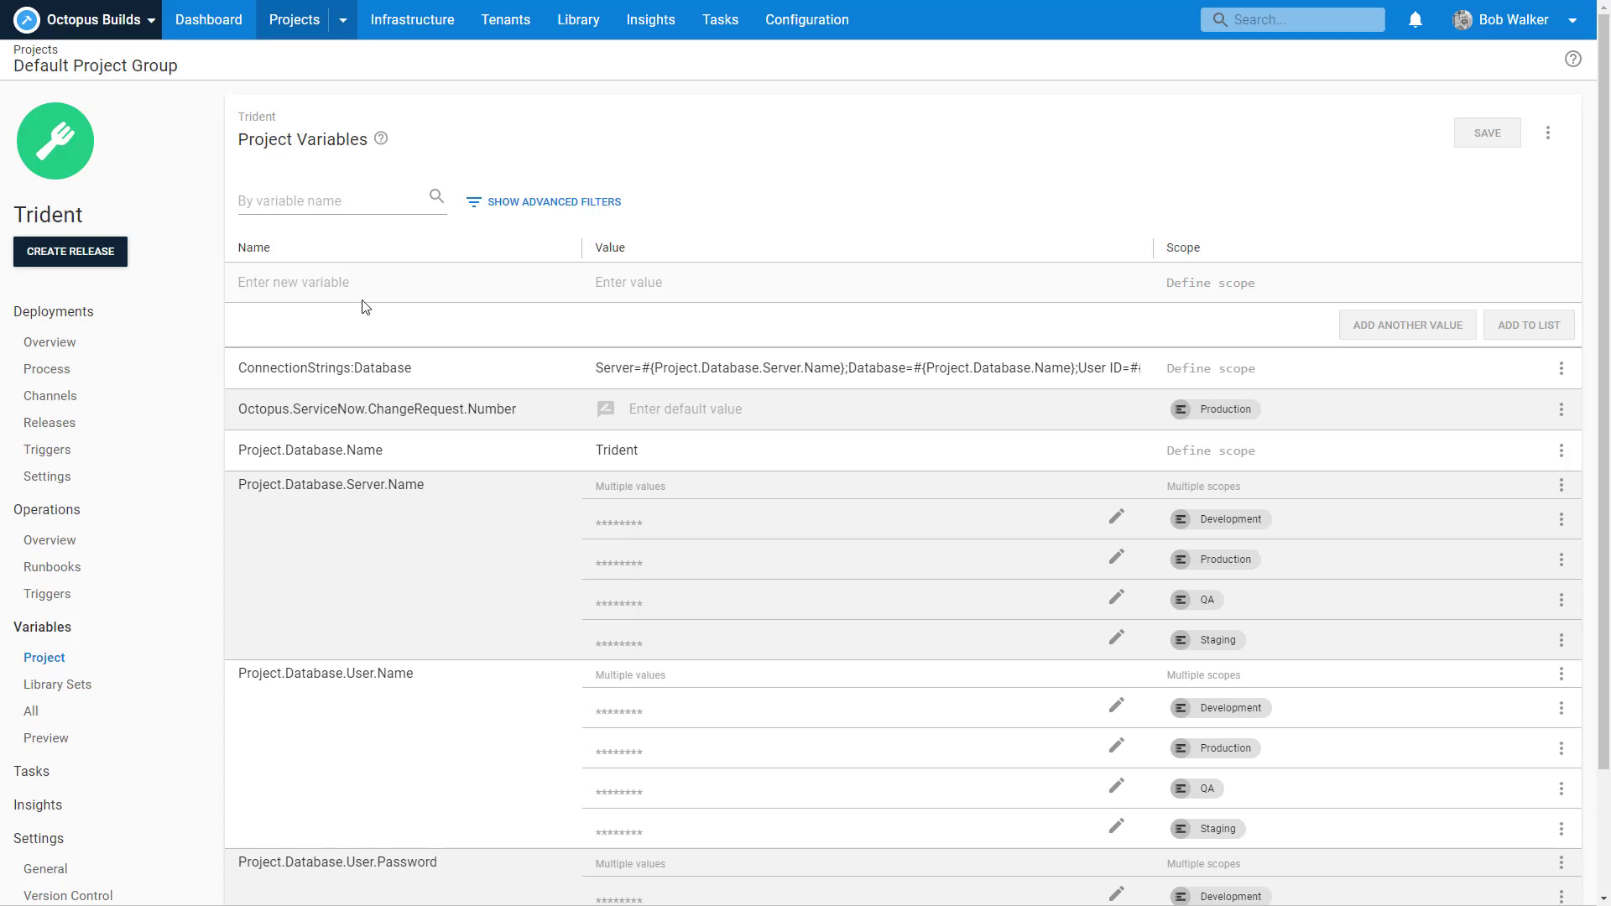
pyautogui.click(354, 282)
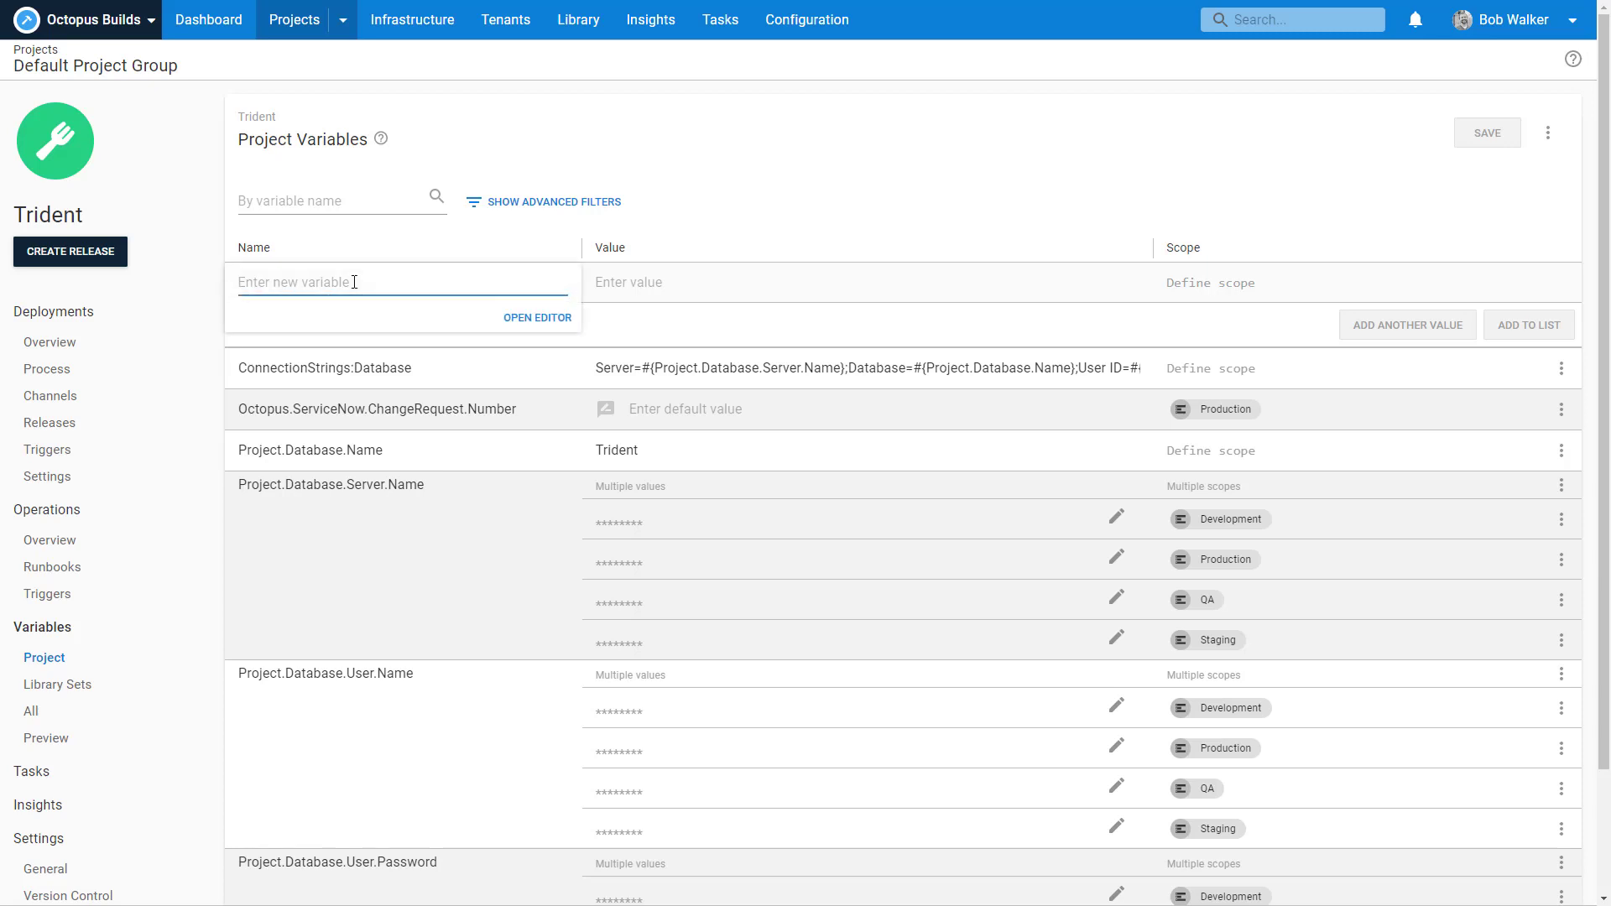
pyautogui.write('Project.')
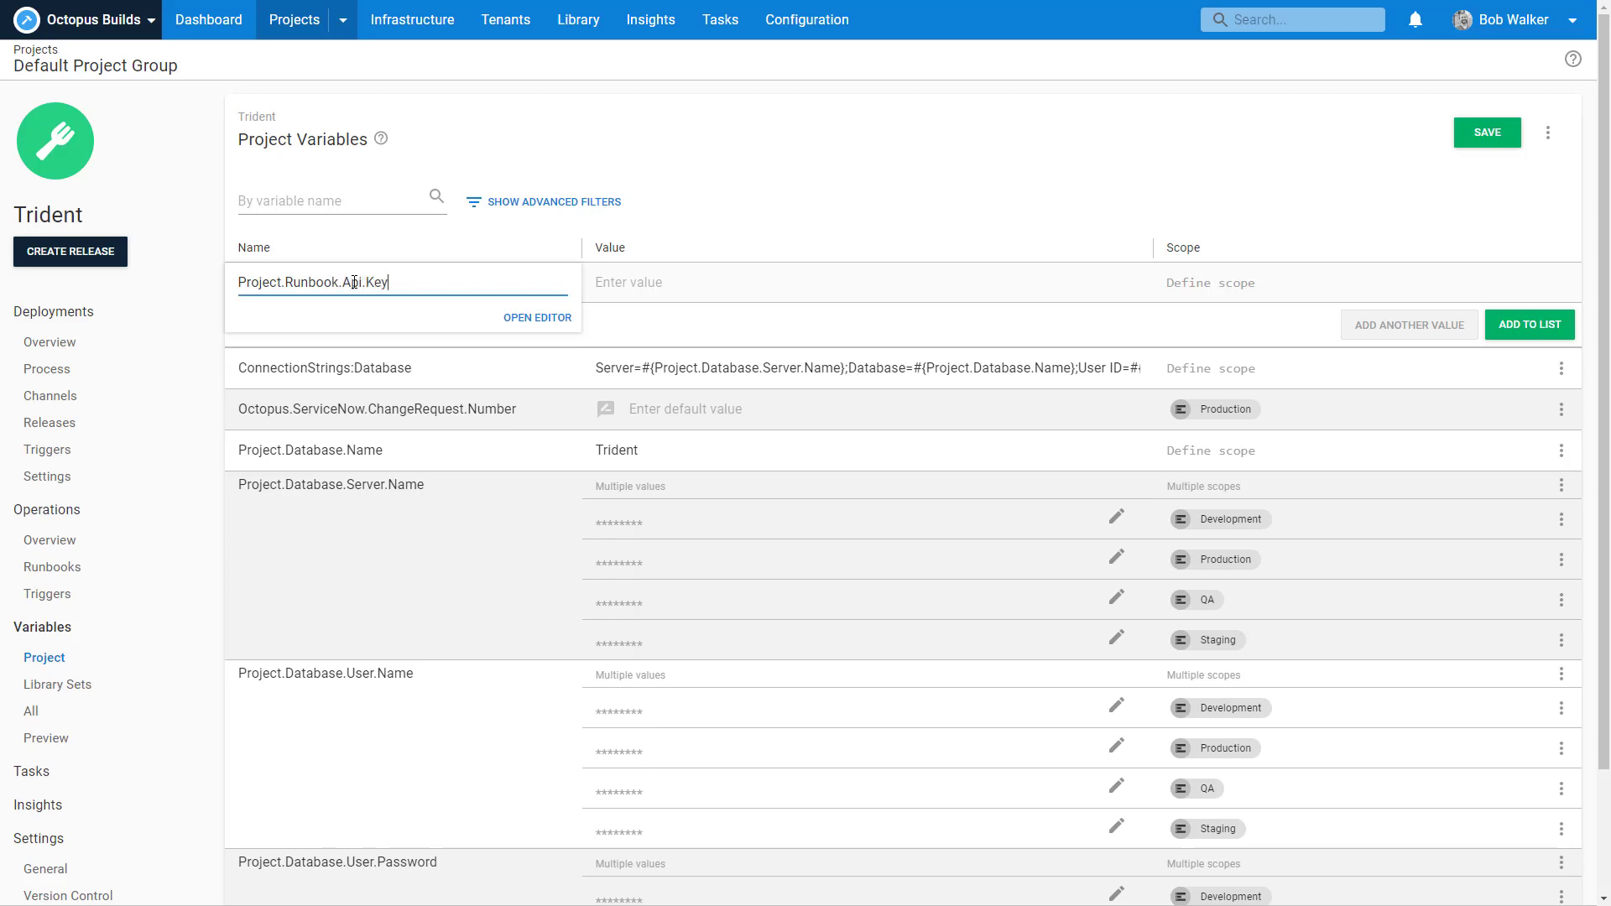
pyautogui.write('Runbook.Api.Key')
# - Make Project.Runbook.Api.Key a sensitive variable, paste the API key as its value, and save the project variables
pyautogui.click(834, 268)
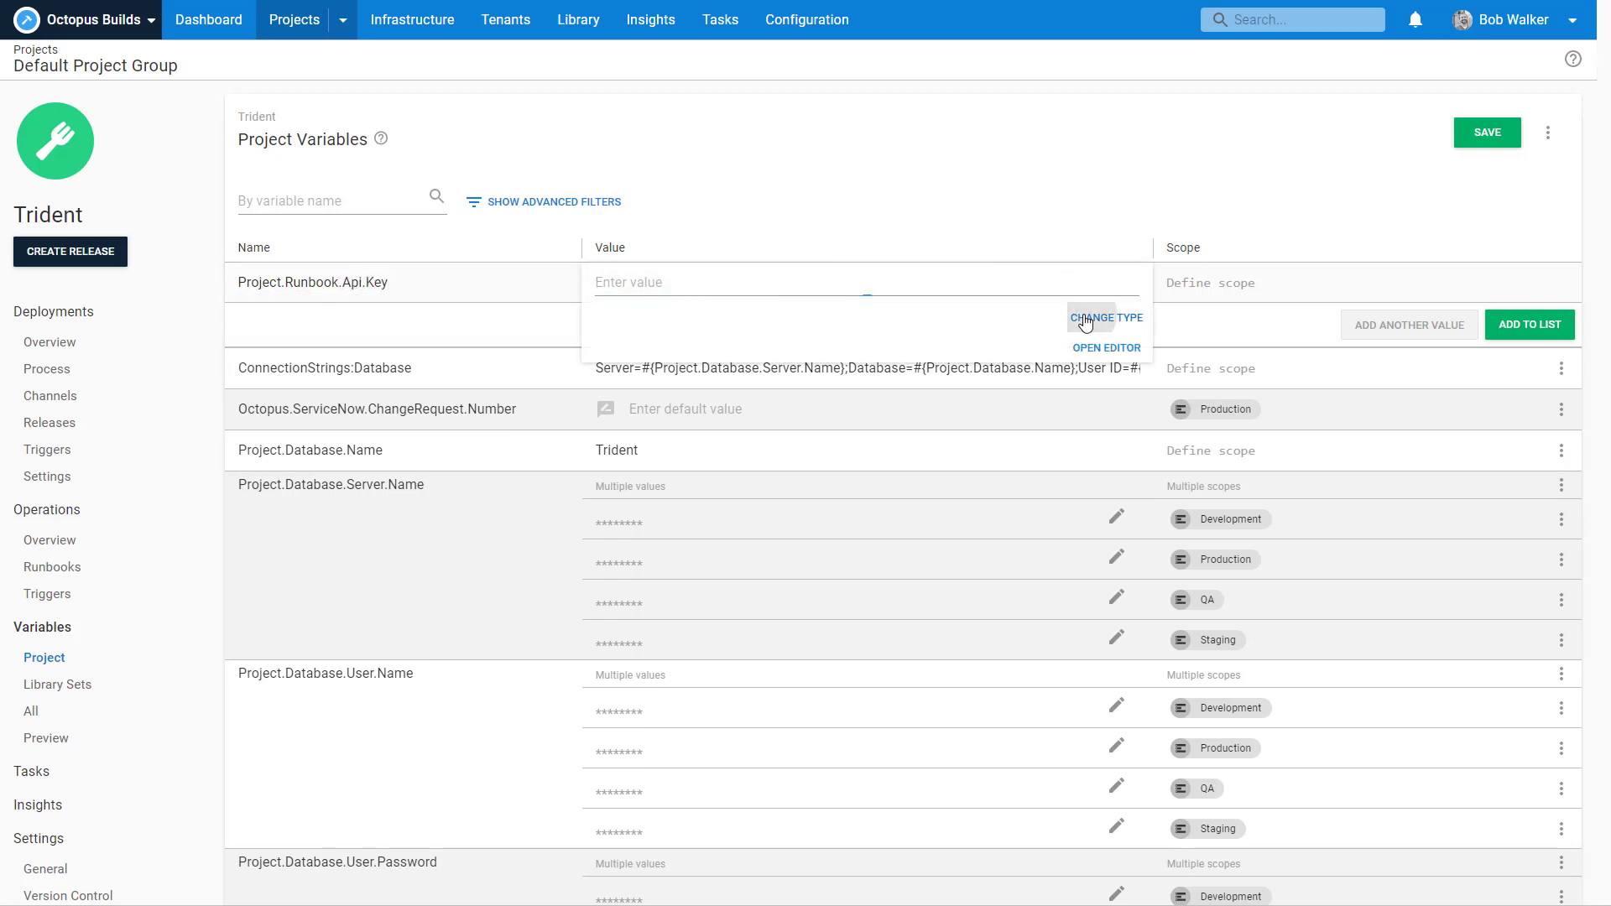
pyautogui.click(1086, 319)
pyautogui.click(1111, 558)
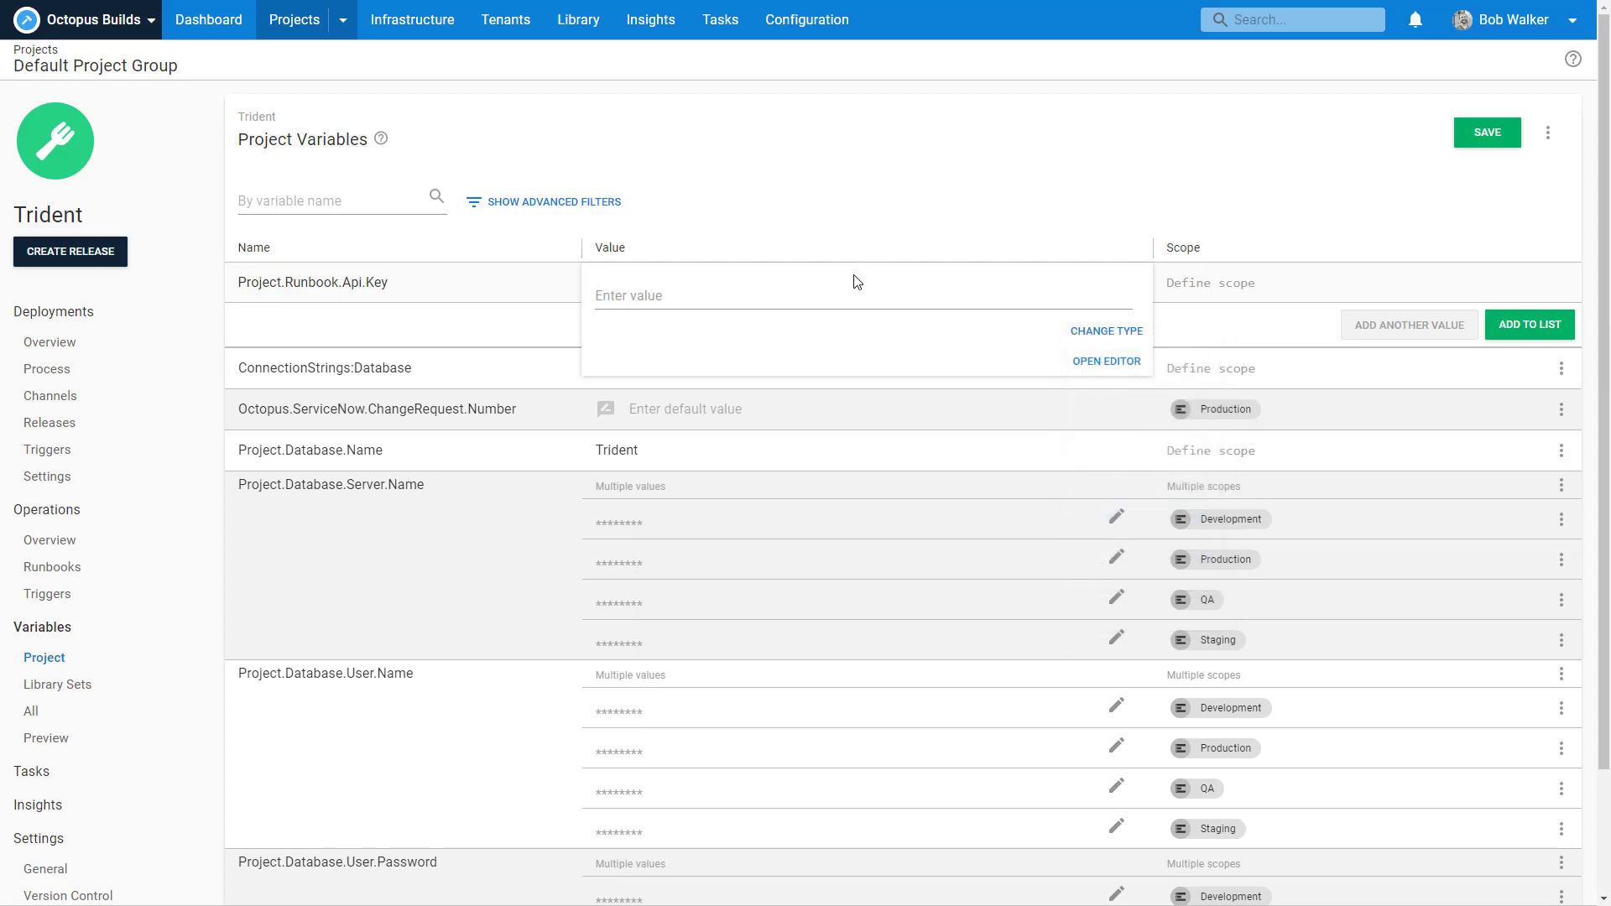
pyautogui.hotkey('ctrl', 'v')
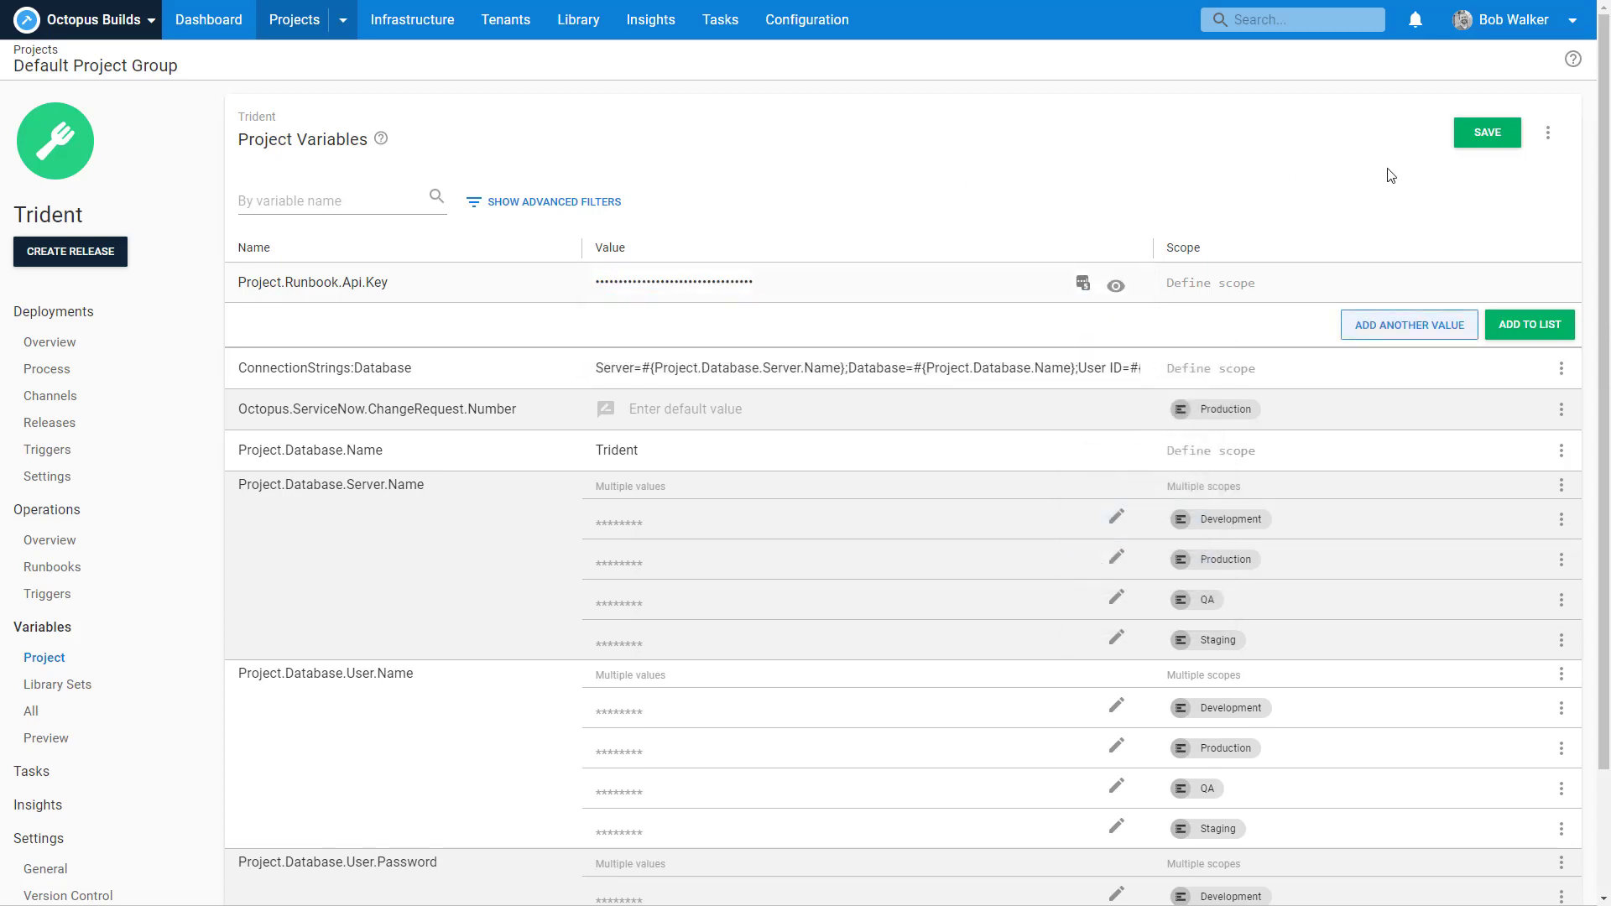
pyautogui.click(1484, 134)
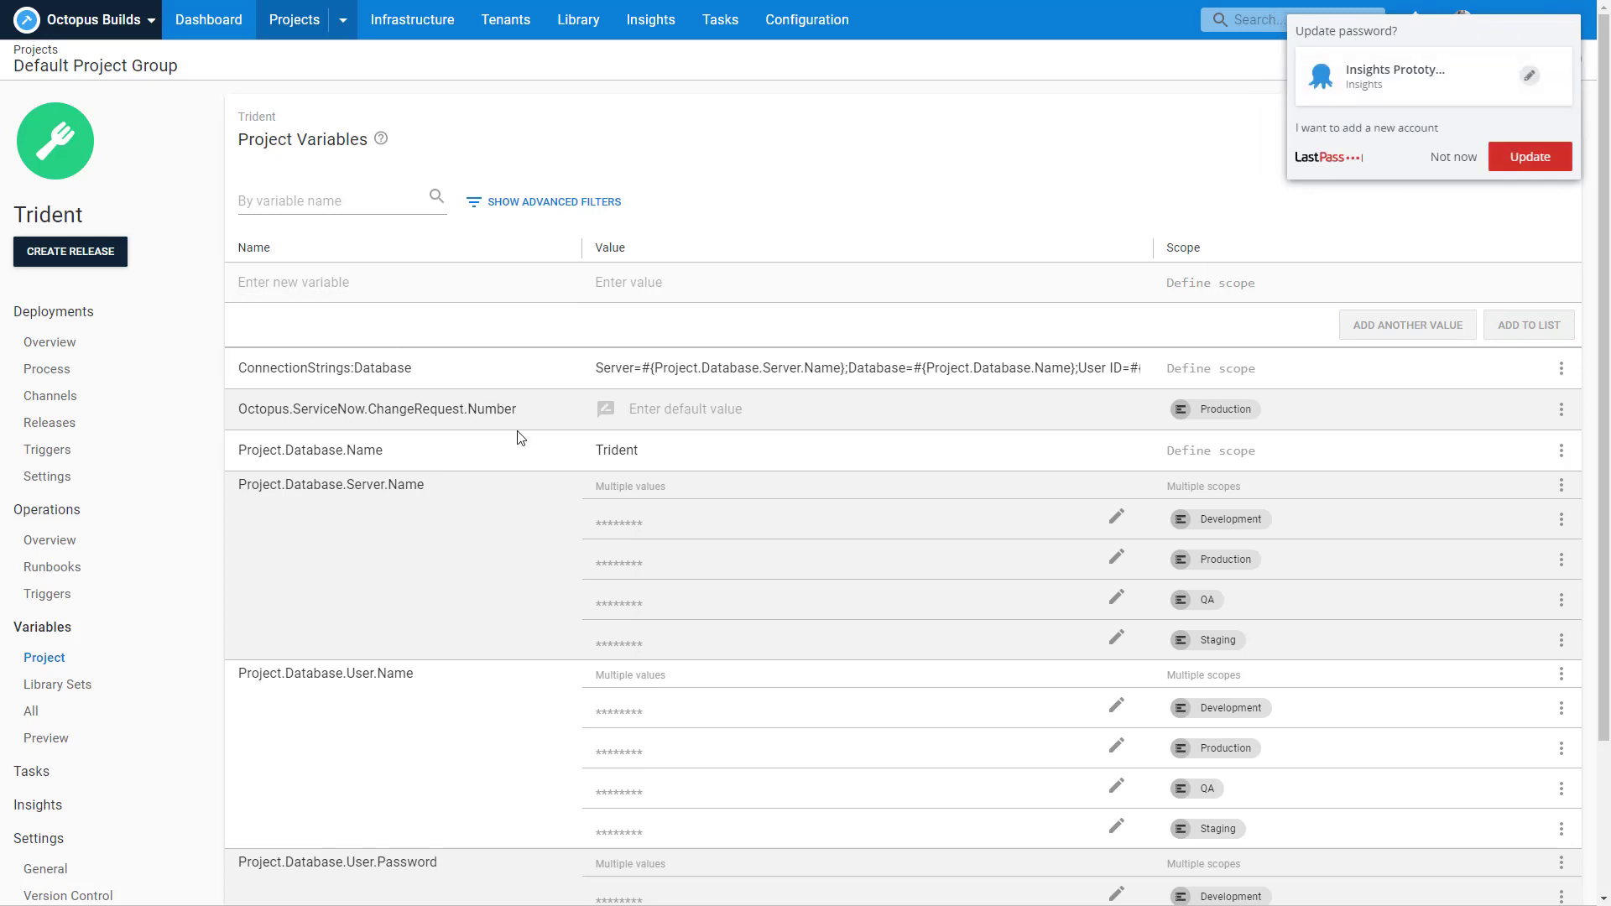
# - Copy the new variable's name and bind the runbook step's API key parameter to #{Project.Runbook.Api.Key}
pyautogui.scroll(-2, 529, 527)
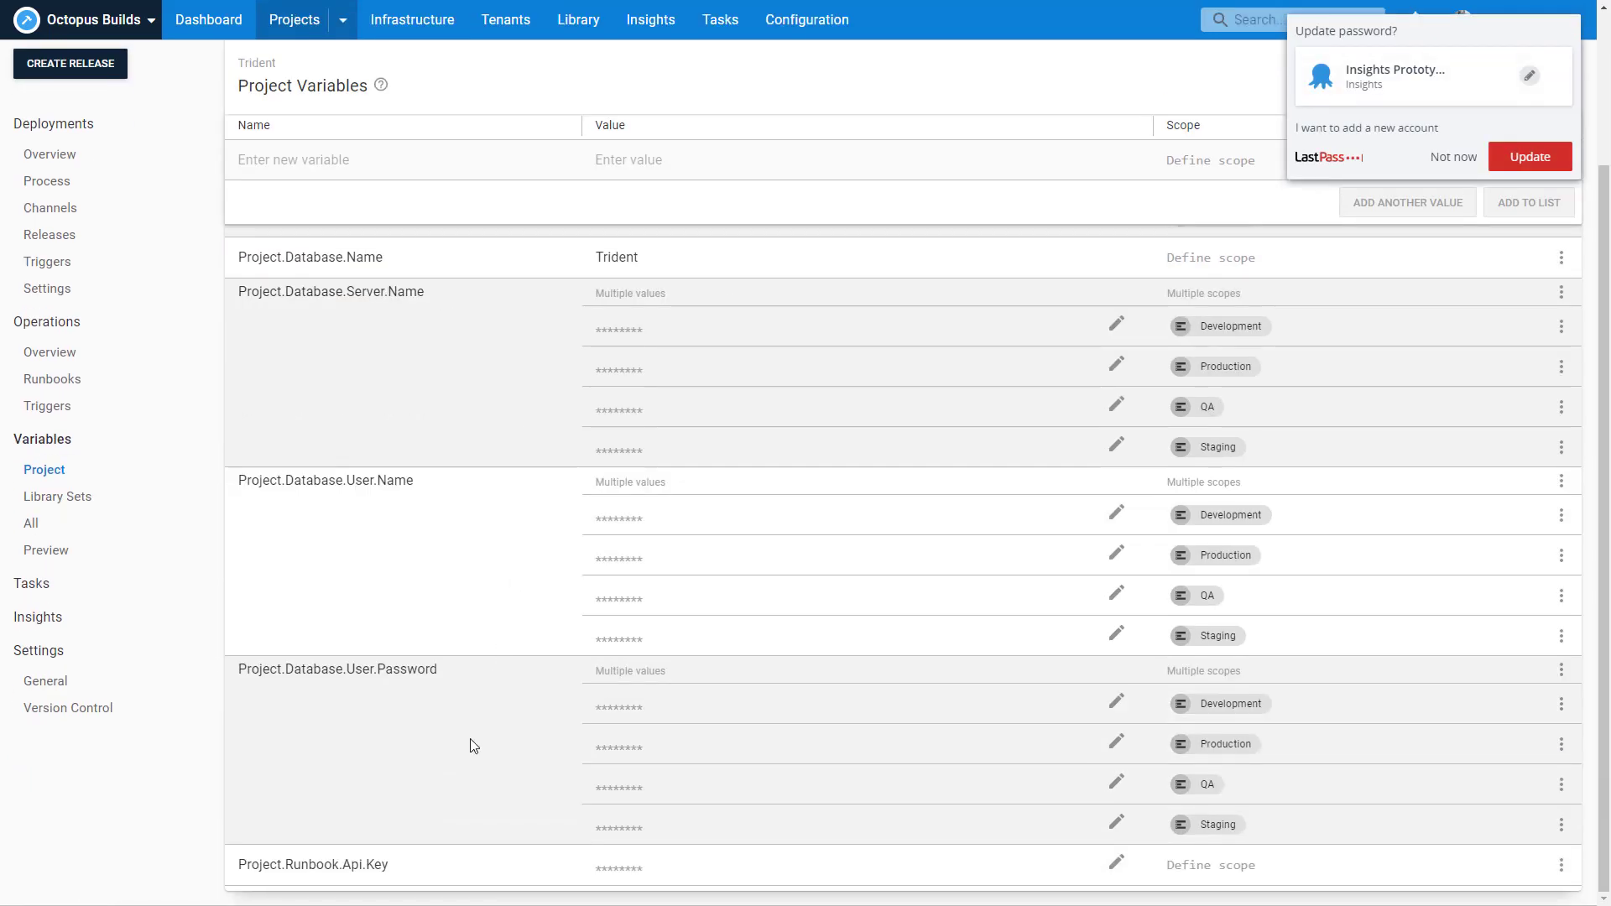
pyautogui.click(420, 865)
pyautogui.moveTo(420, 864); pyautogui.dragTo(241, 864)
pyautogui.hotkey('ctrl', 'c')
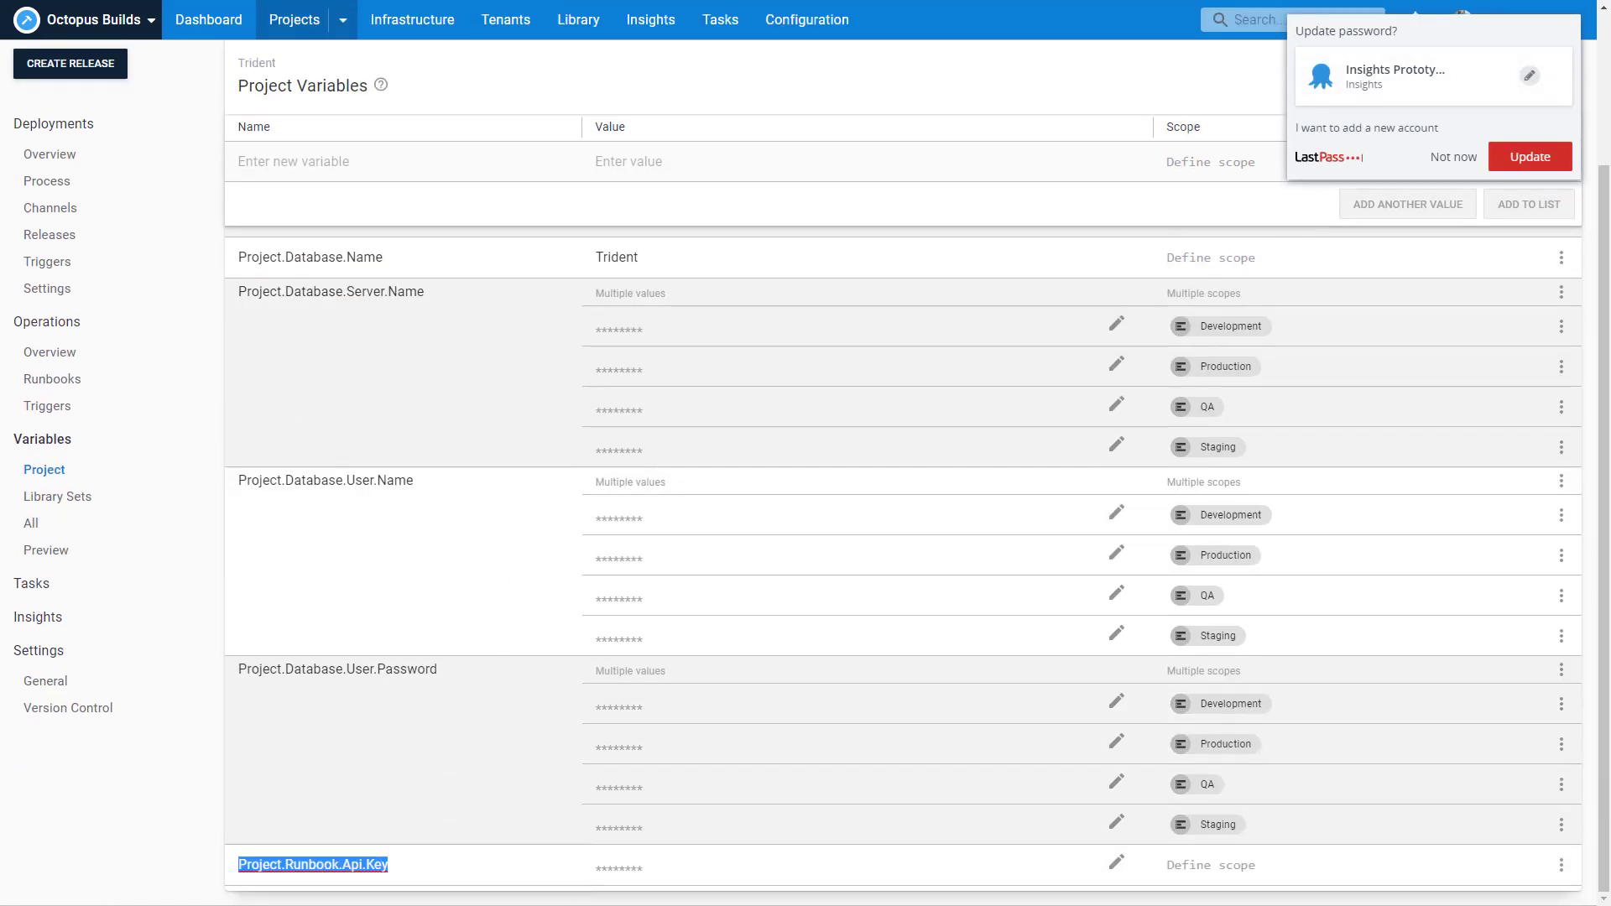
pyautogui.hotkey('ctrl', 'Tab')
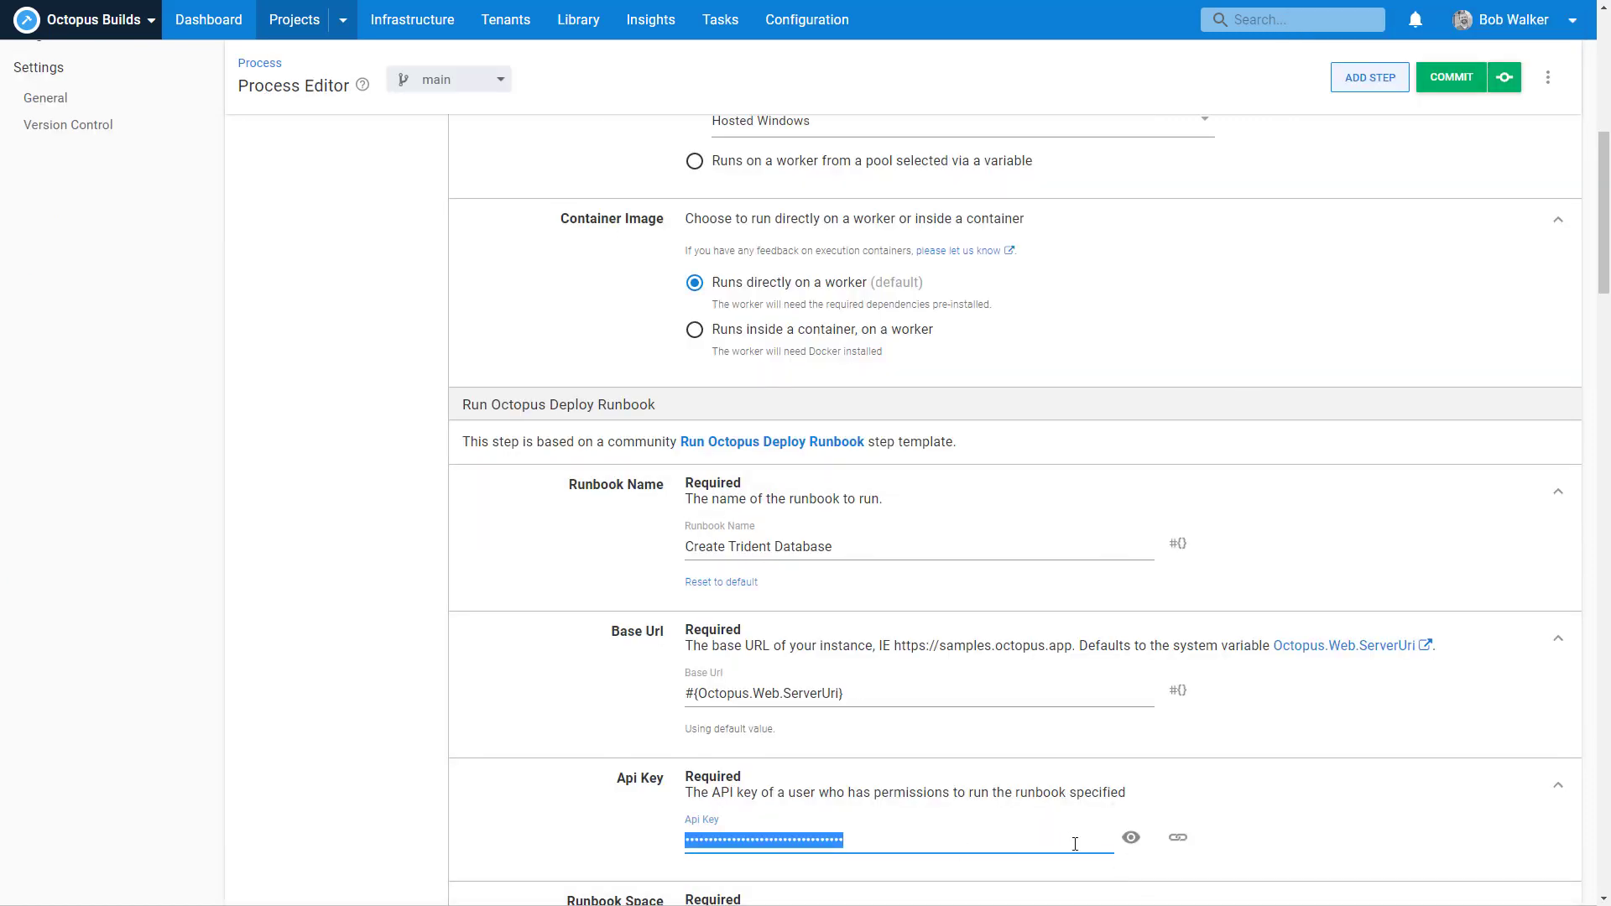
pyautogui.click(1178, 837)
pyautogui.scroll(-3, 755, 795)
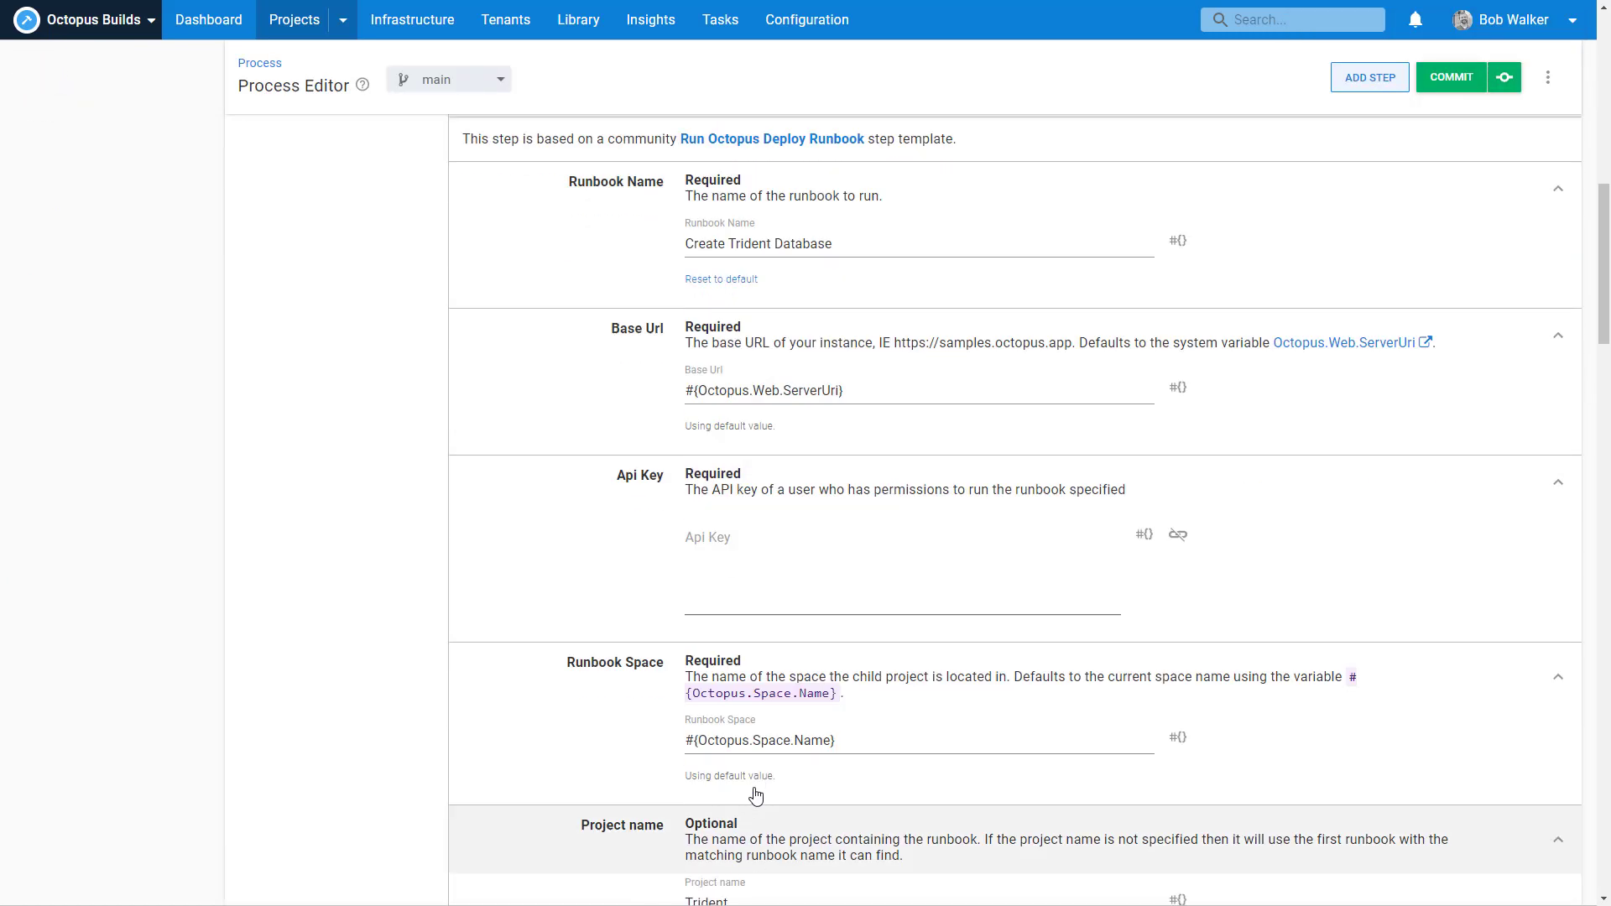
pyautogui.click(731, 513)
pyautogui.hotkey('ctrl', 'v')
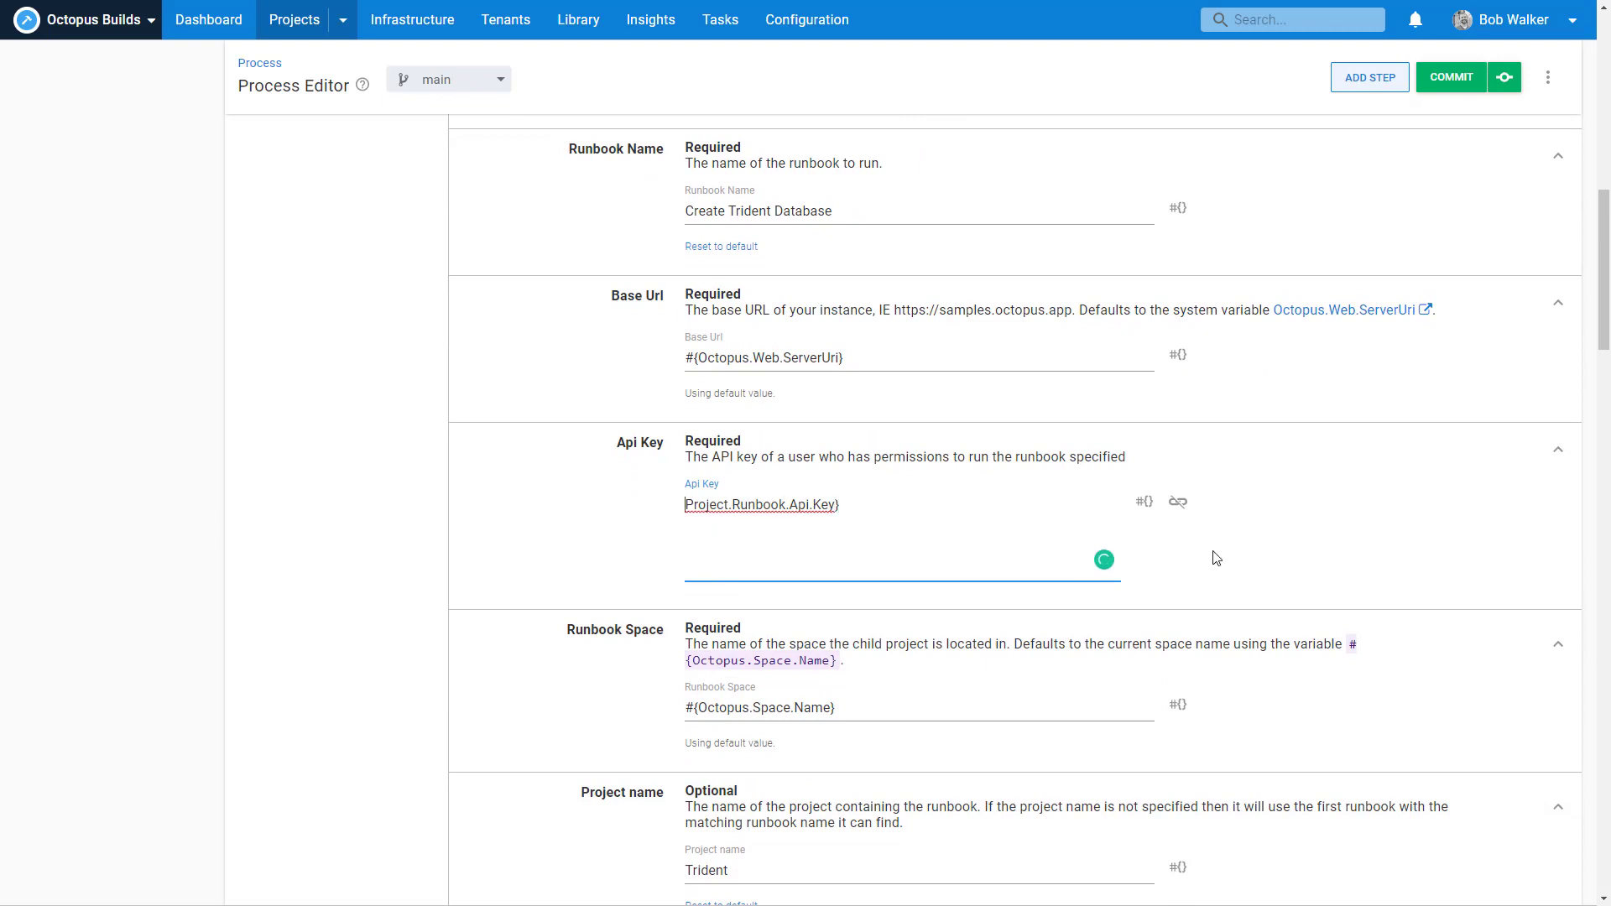
pyautogui.press('Home')
pyautogui.write('#{')
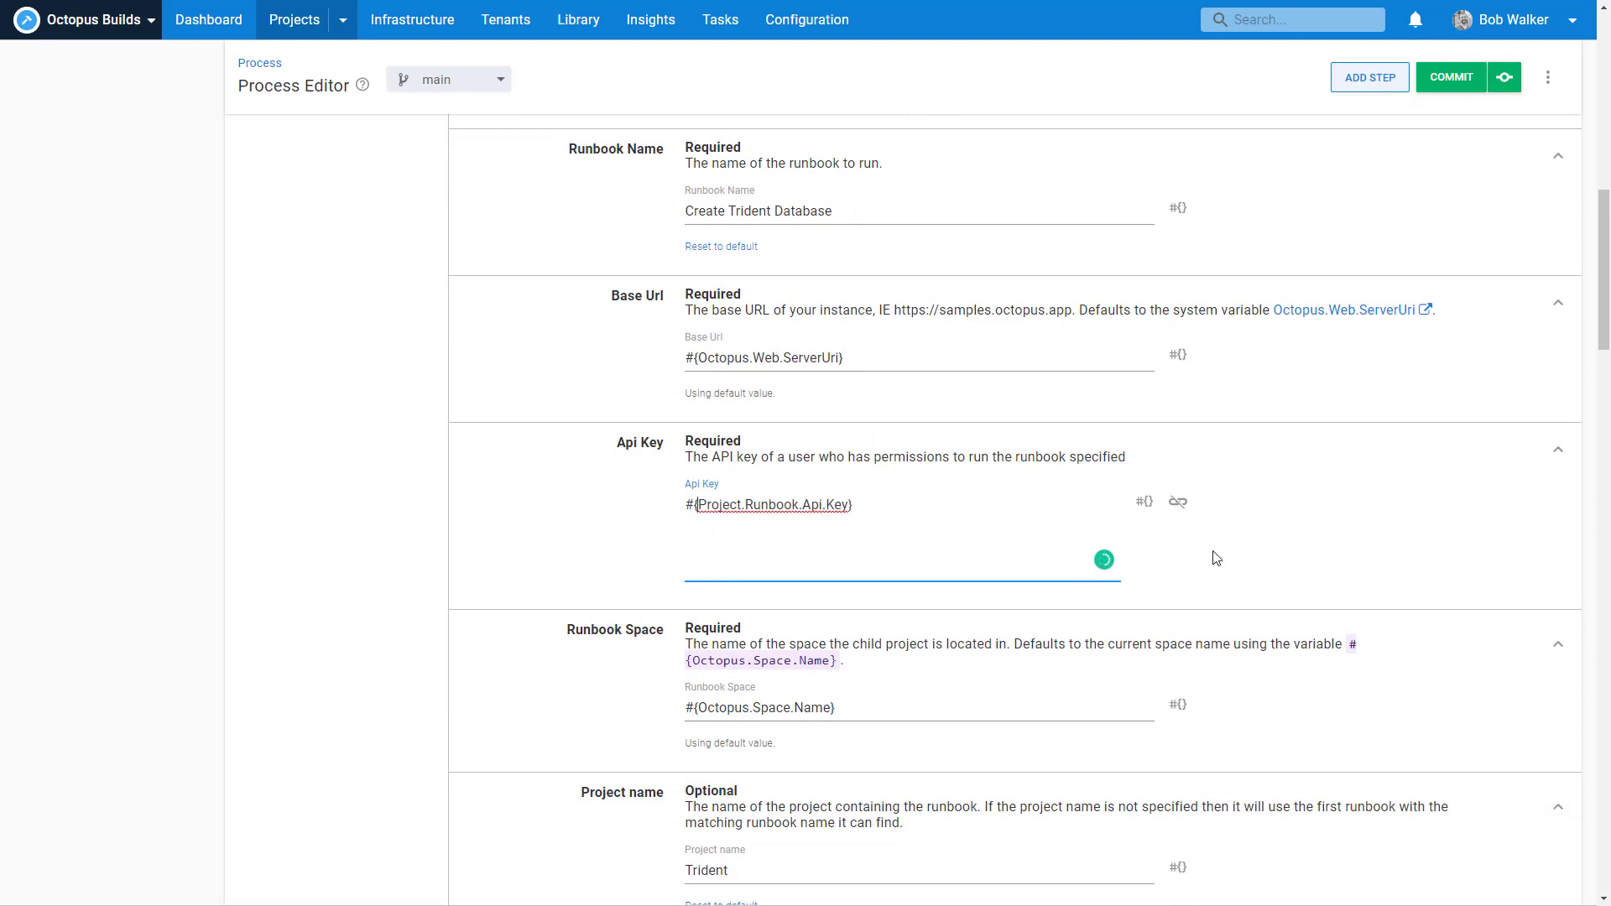
# - Try to commit the corrected process to a new branch named Runbook again, keeping the same summary, and cancel the commit dialog
pyautogui.scroll(5, 1397, 570)
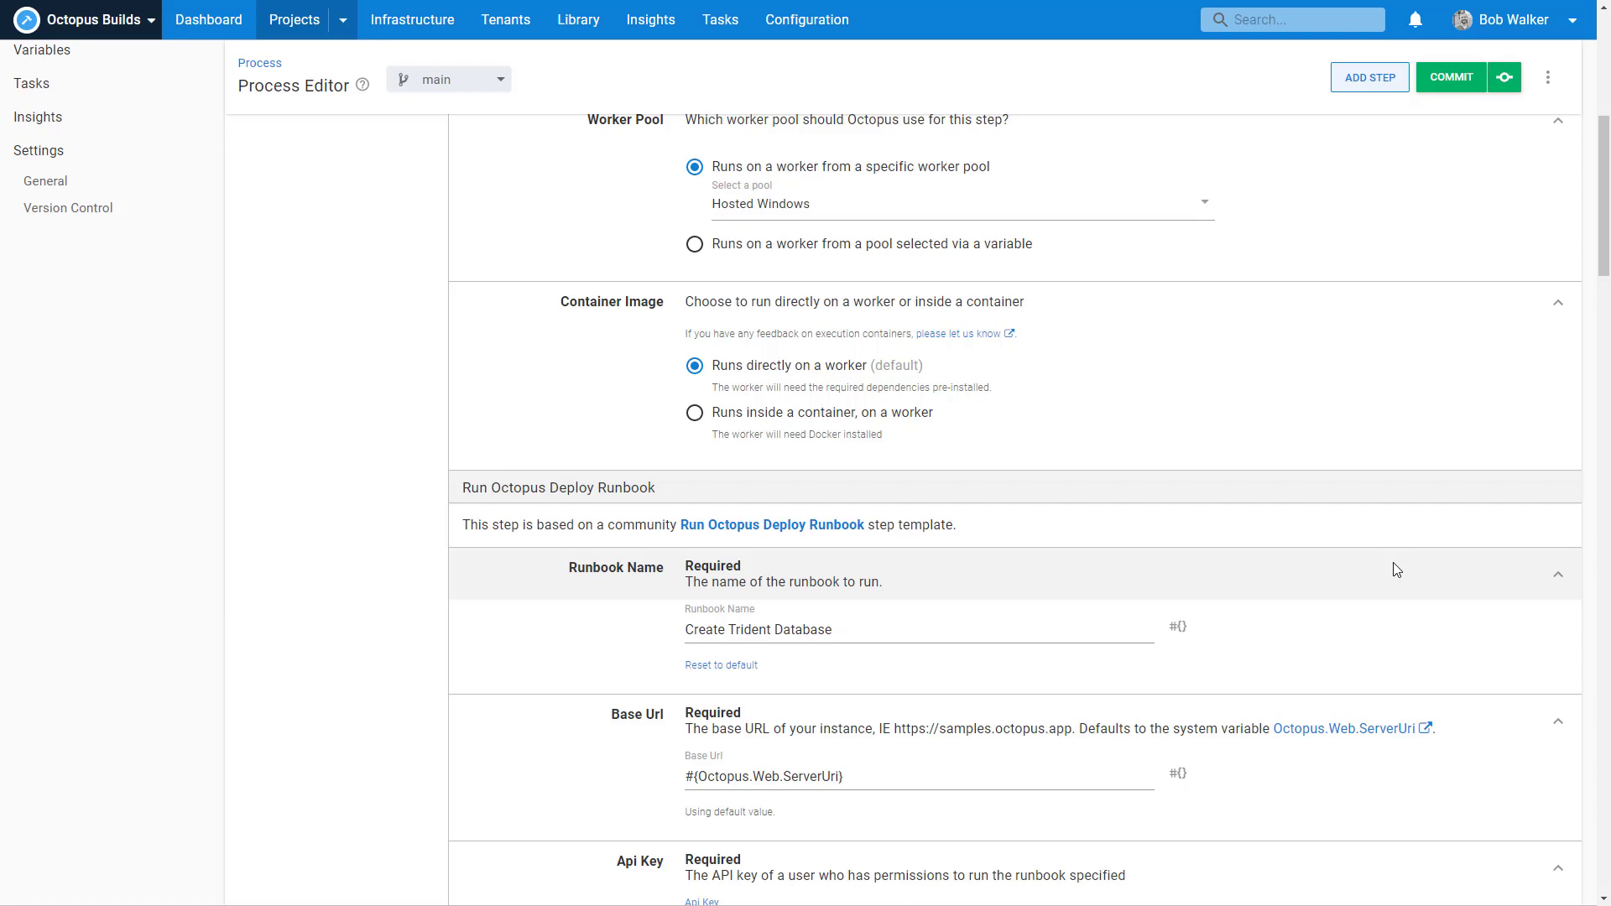
pyautogui.scroll(7, 1396, 573)
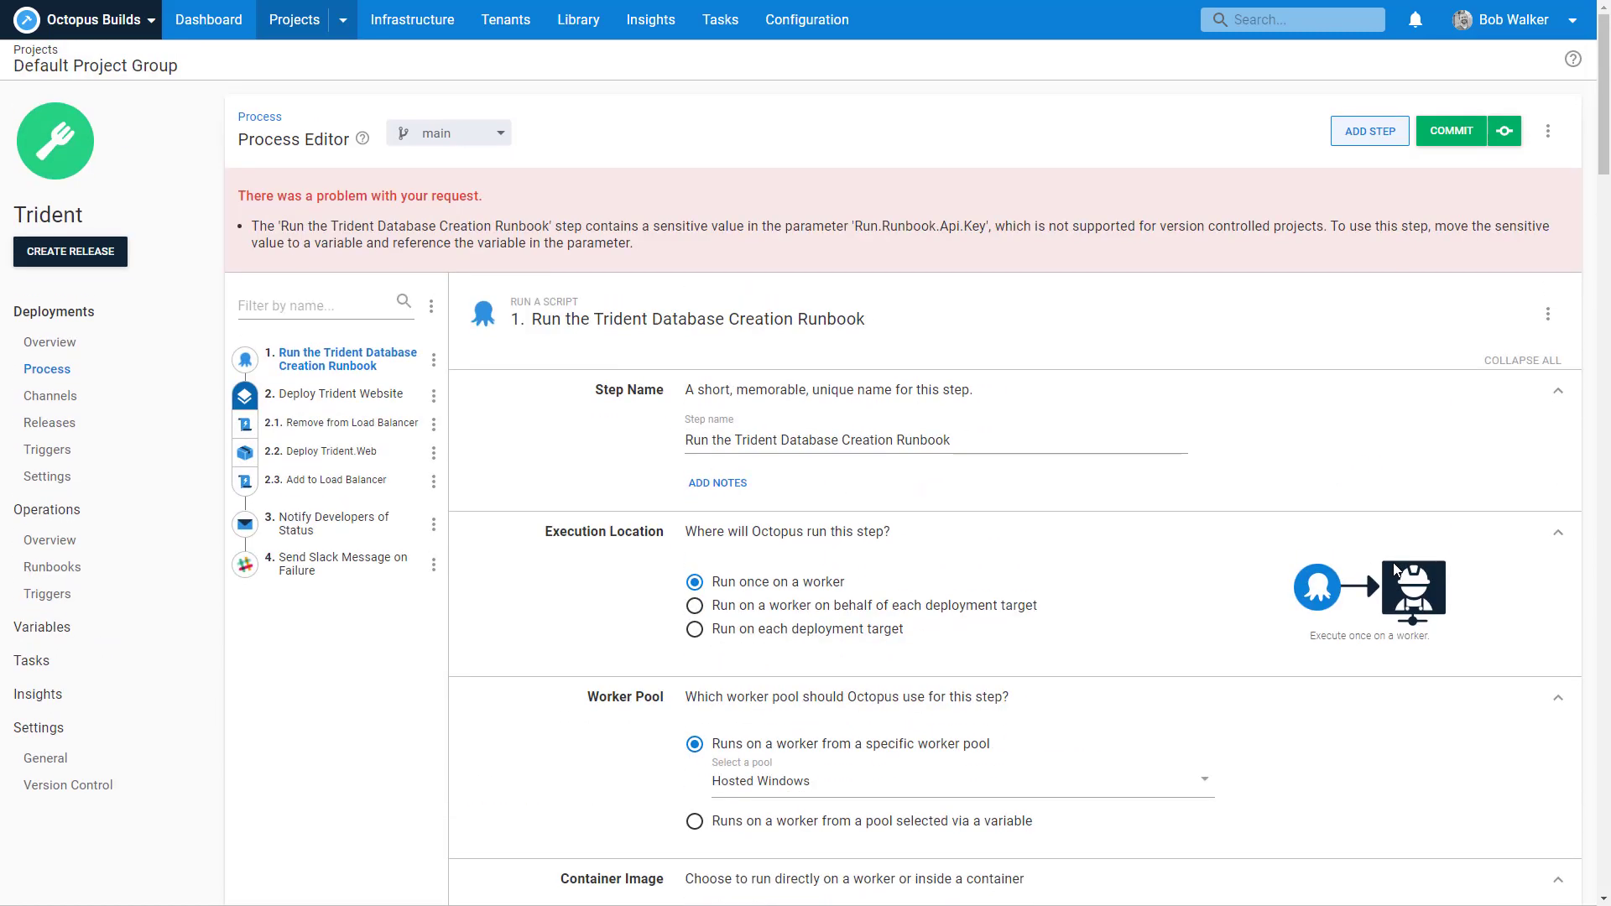
pyautogui.click(1453, 134)
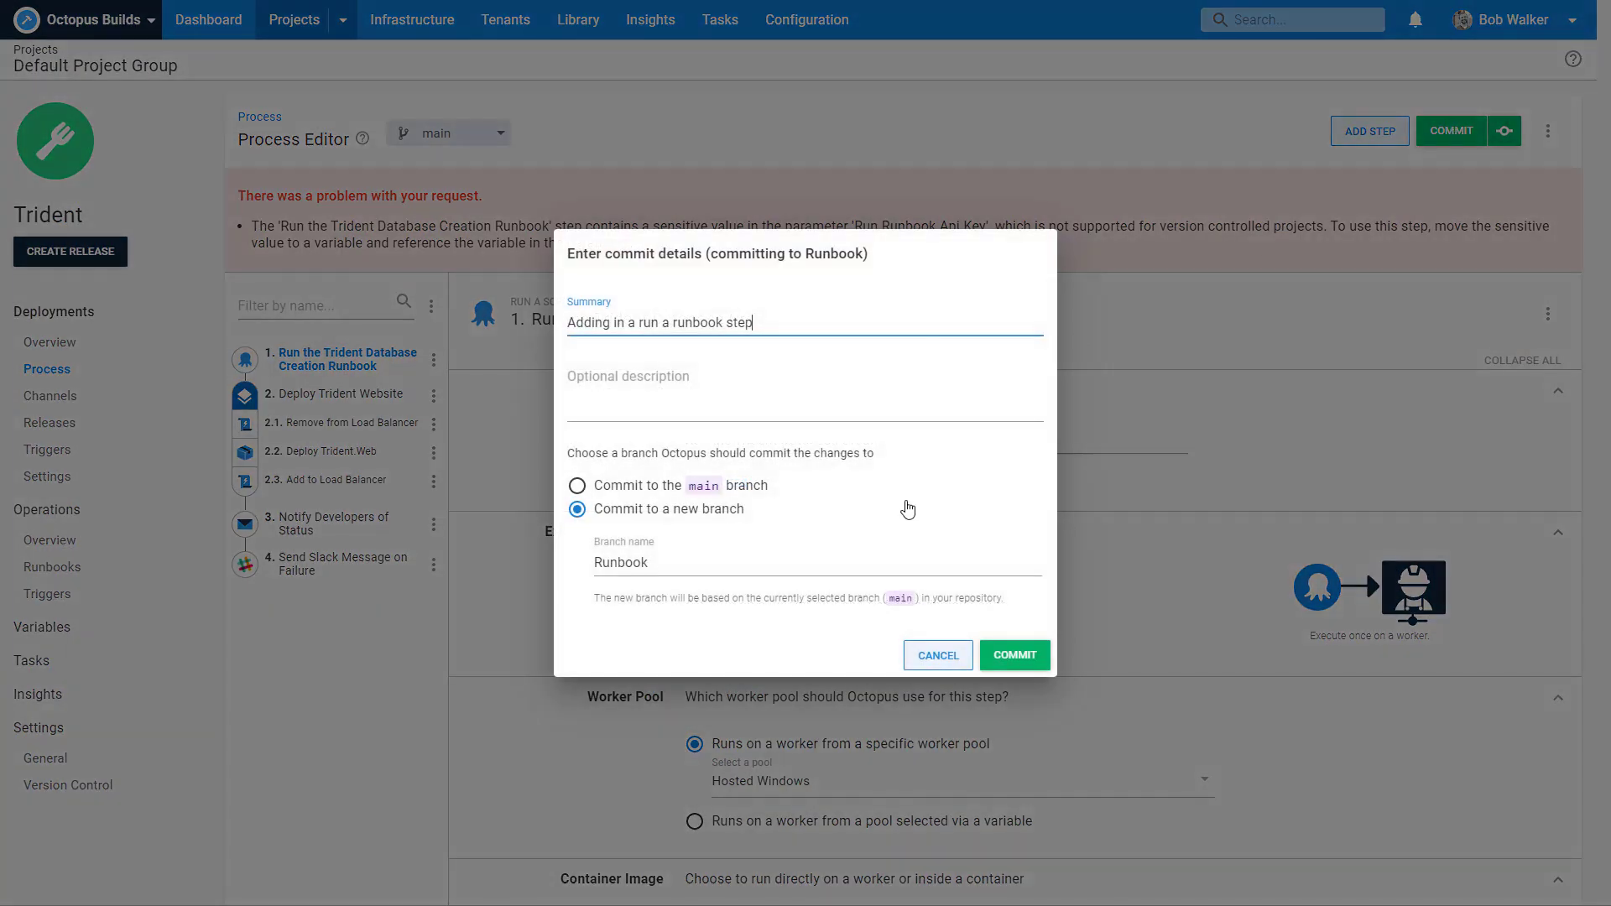
pyautogui.click(1014, 657)
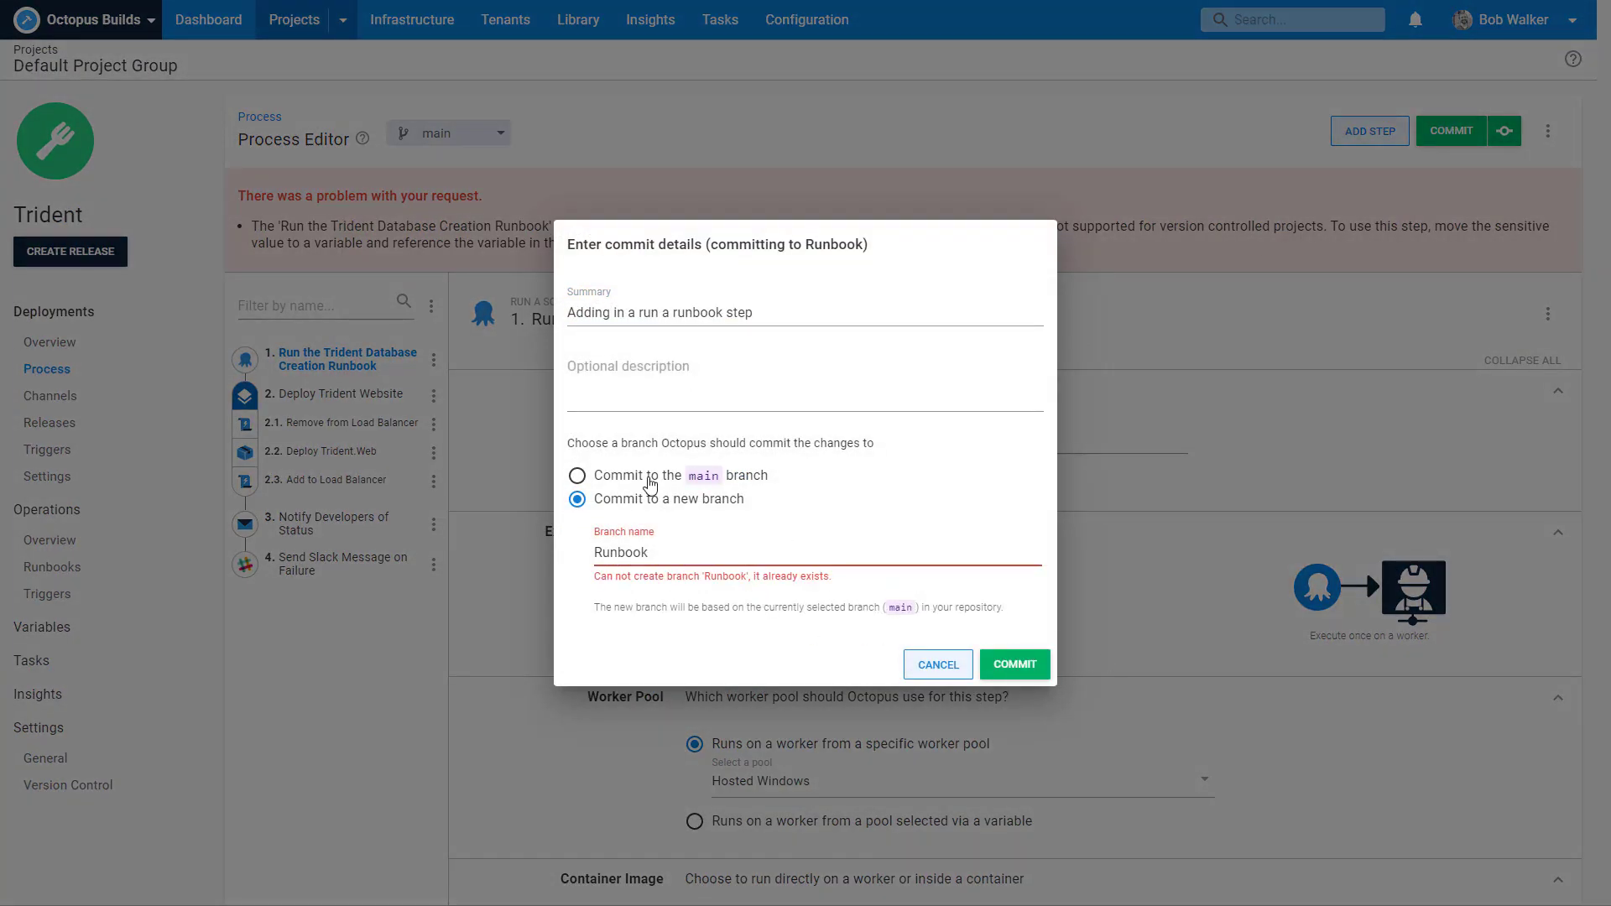
pyautogui.click(936, 665)
# - Refresh the branch list and switch the deployment process to the Runbook branch, discarding the unsaved changes
pyautogui.click(430, 139)
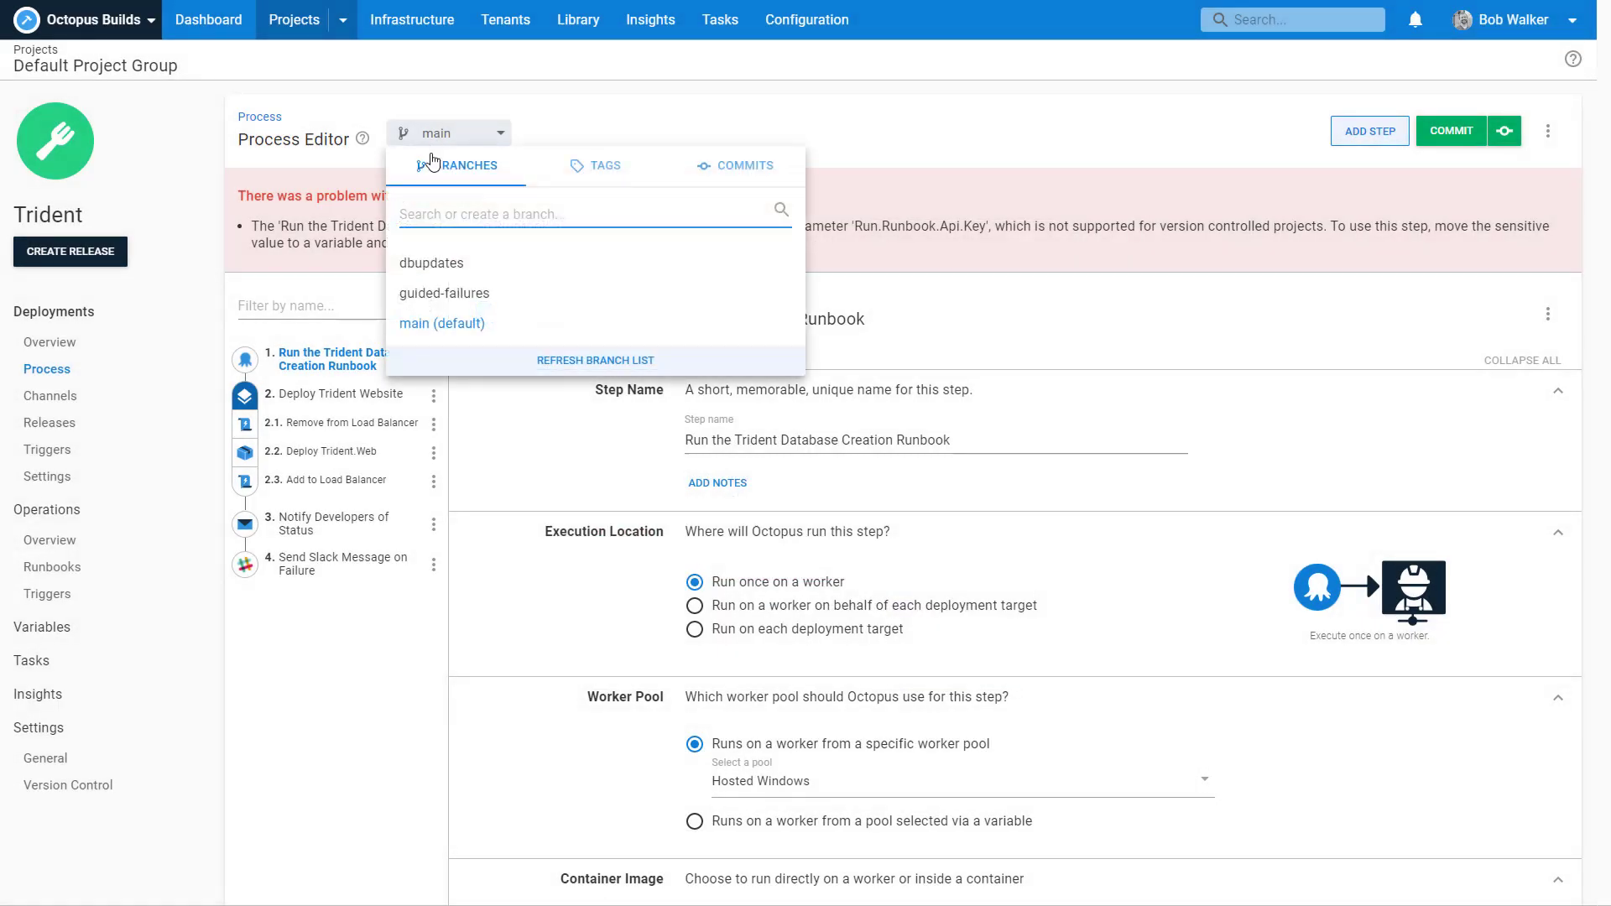
pyautogui.click(601, 361)
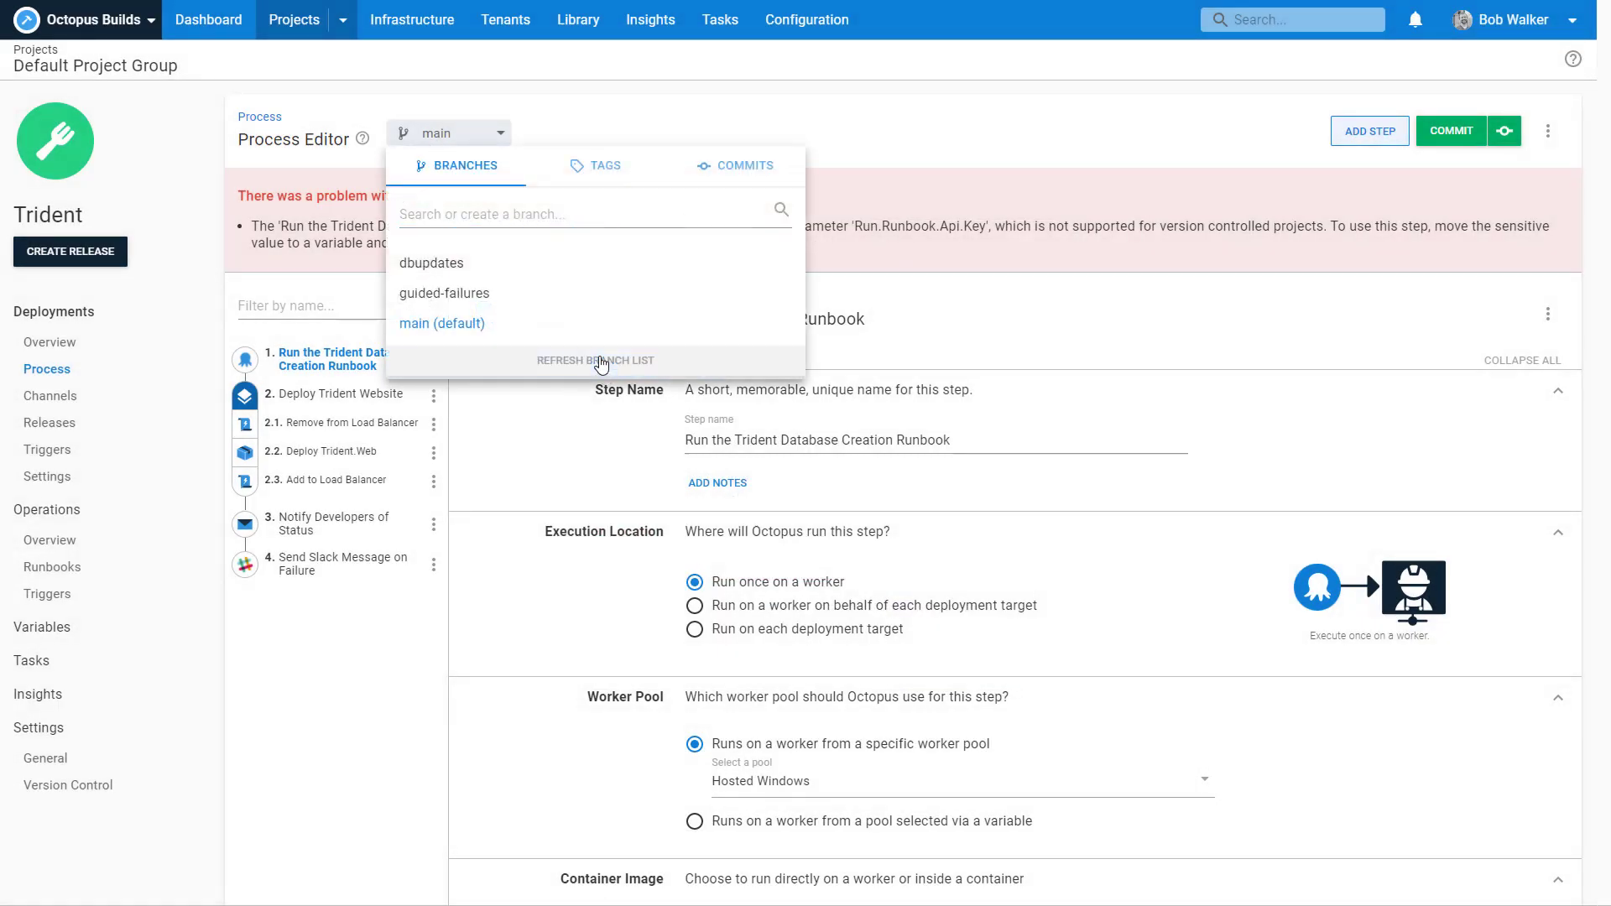
pyautogui.click(440, 262)
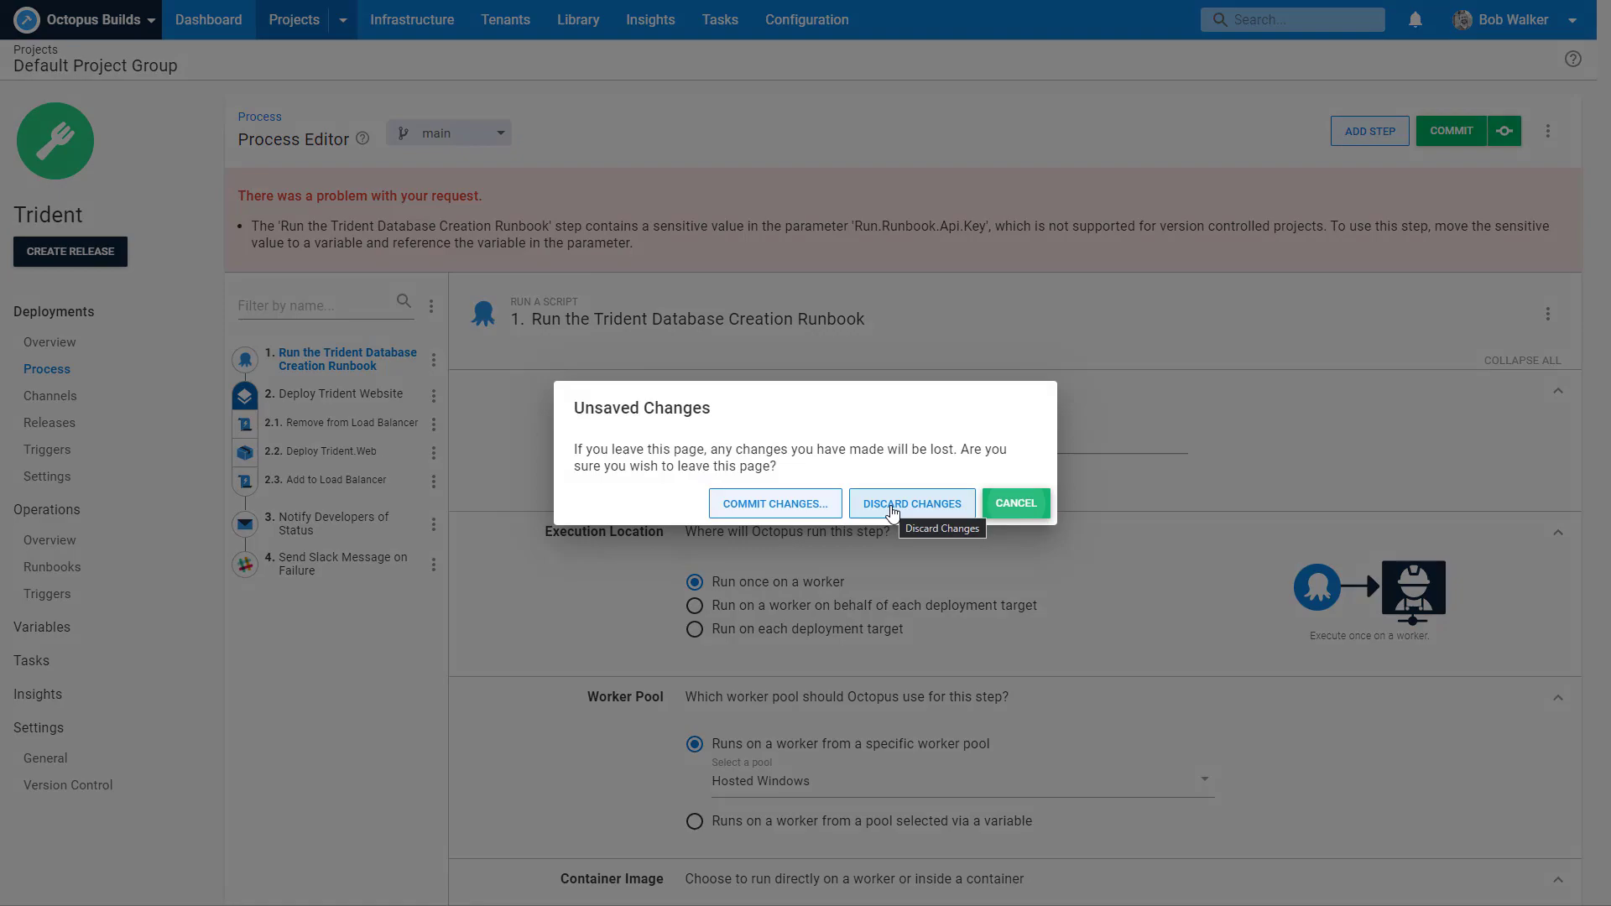
pyautogui.click(892, 509)
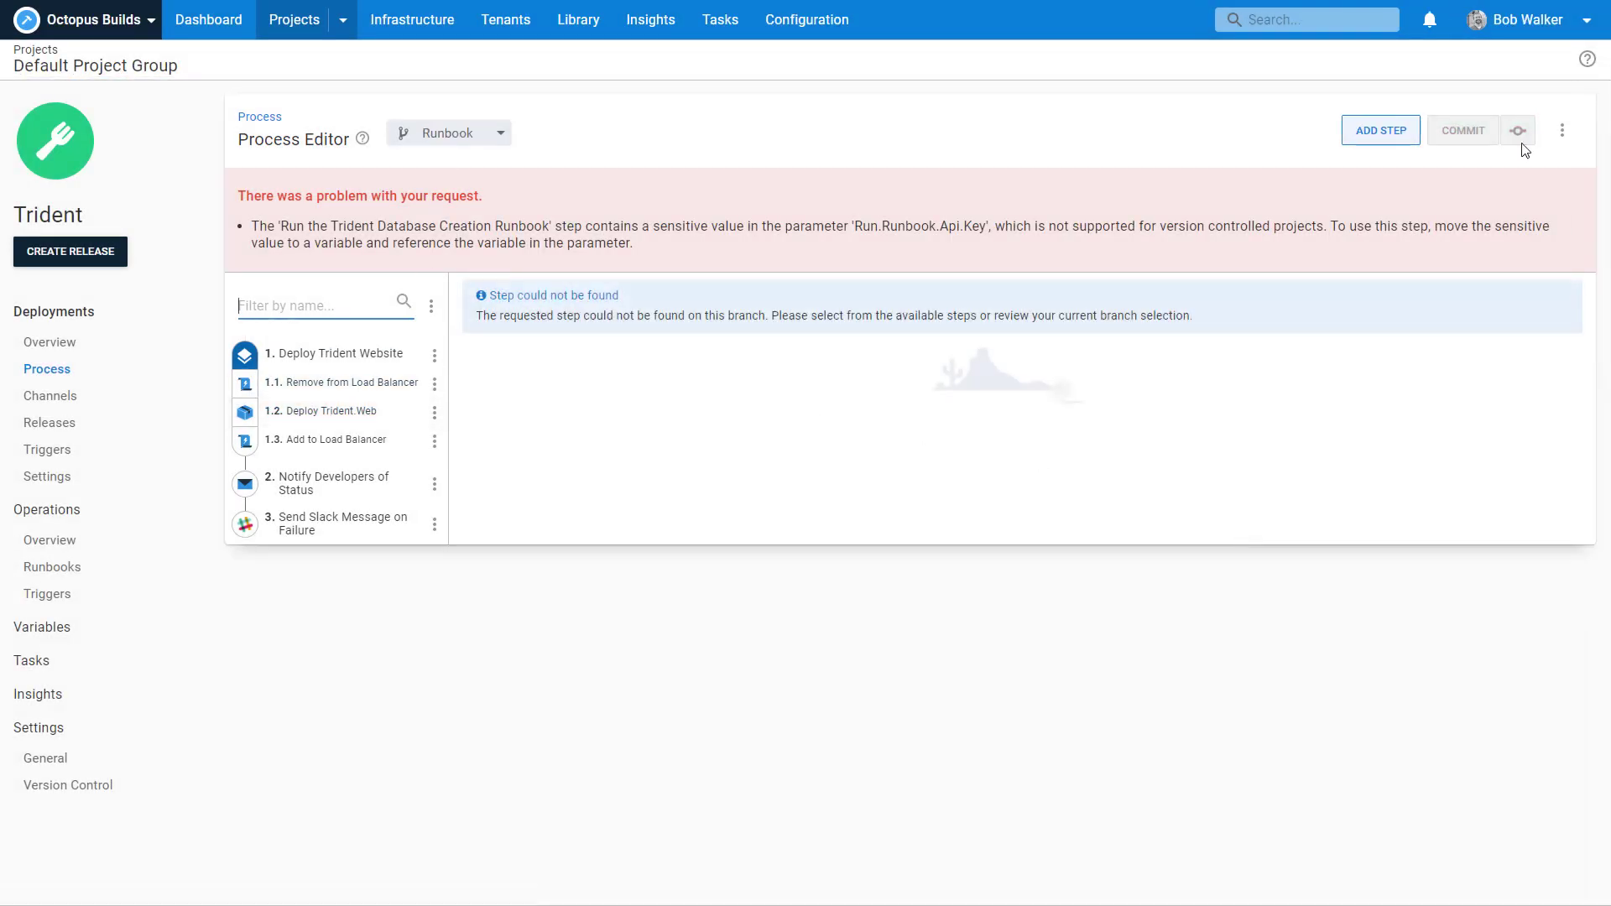
# - Add a Run Octopus Deploy Runbook step from the library step templates and set it to run once on a worker
pyautogui.click(1381, 130)
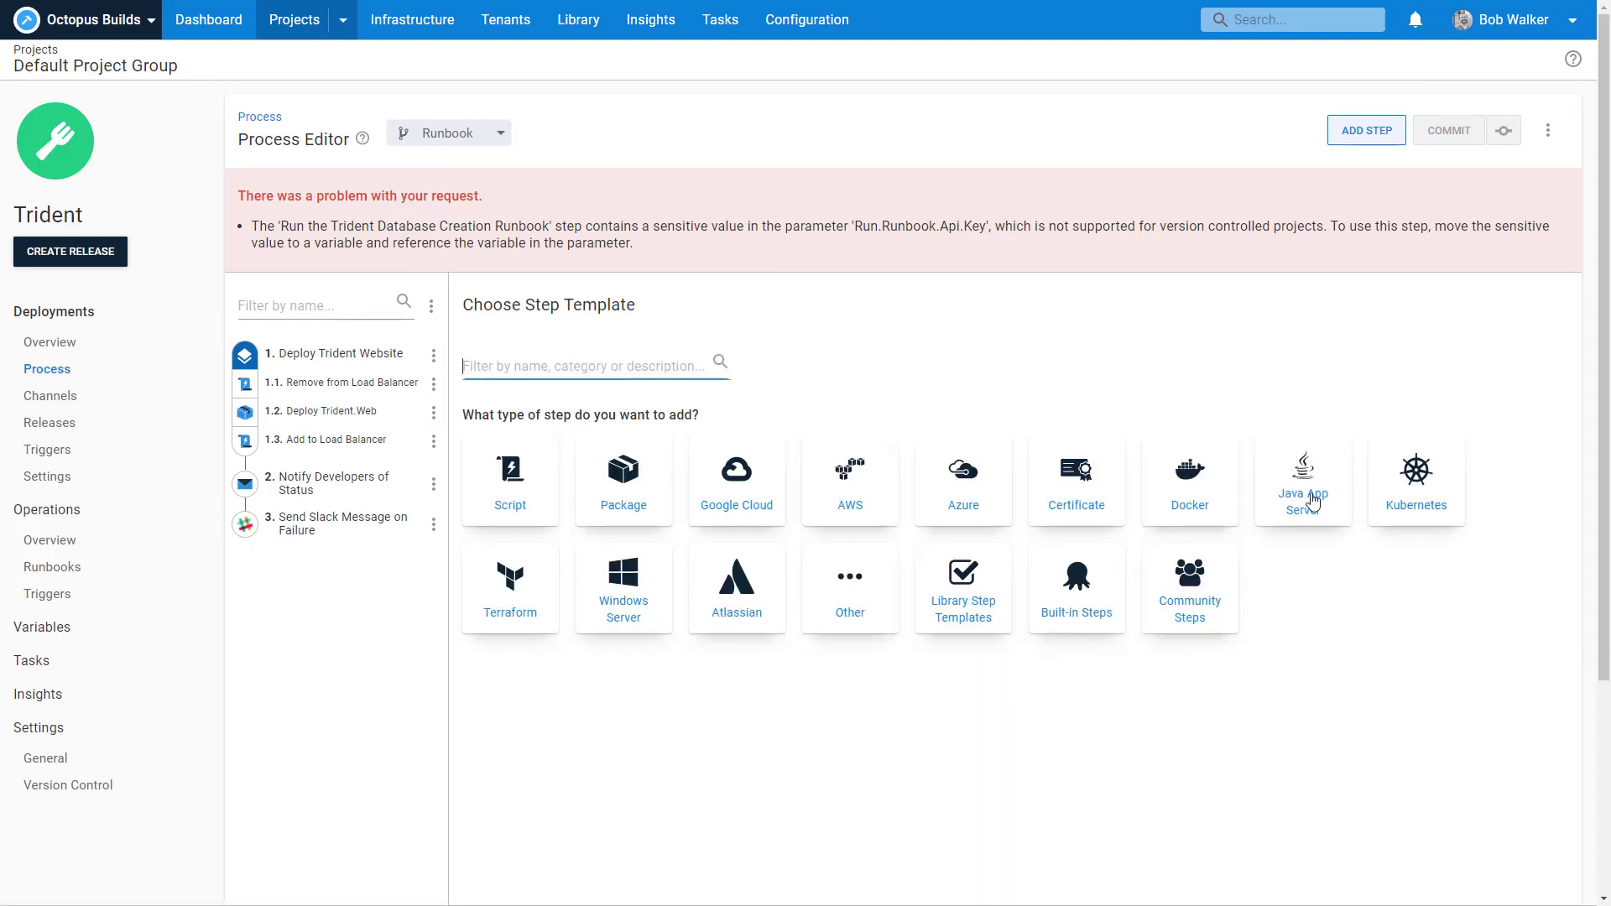
pyautogui.click(961, 606)
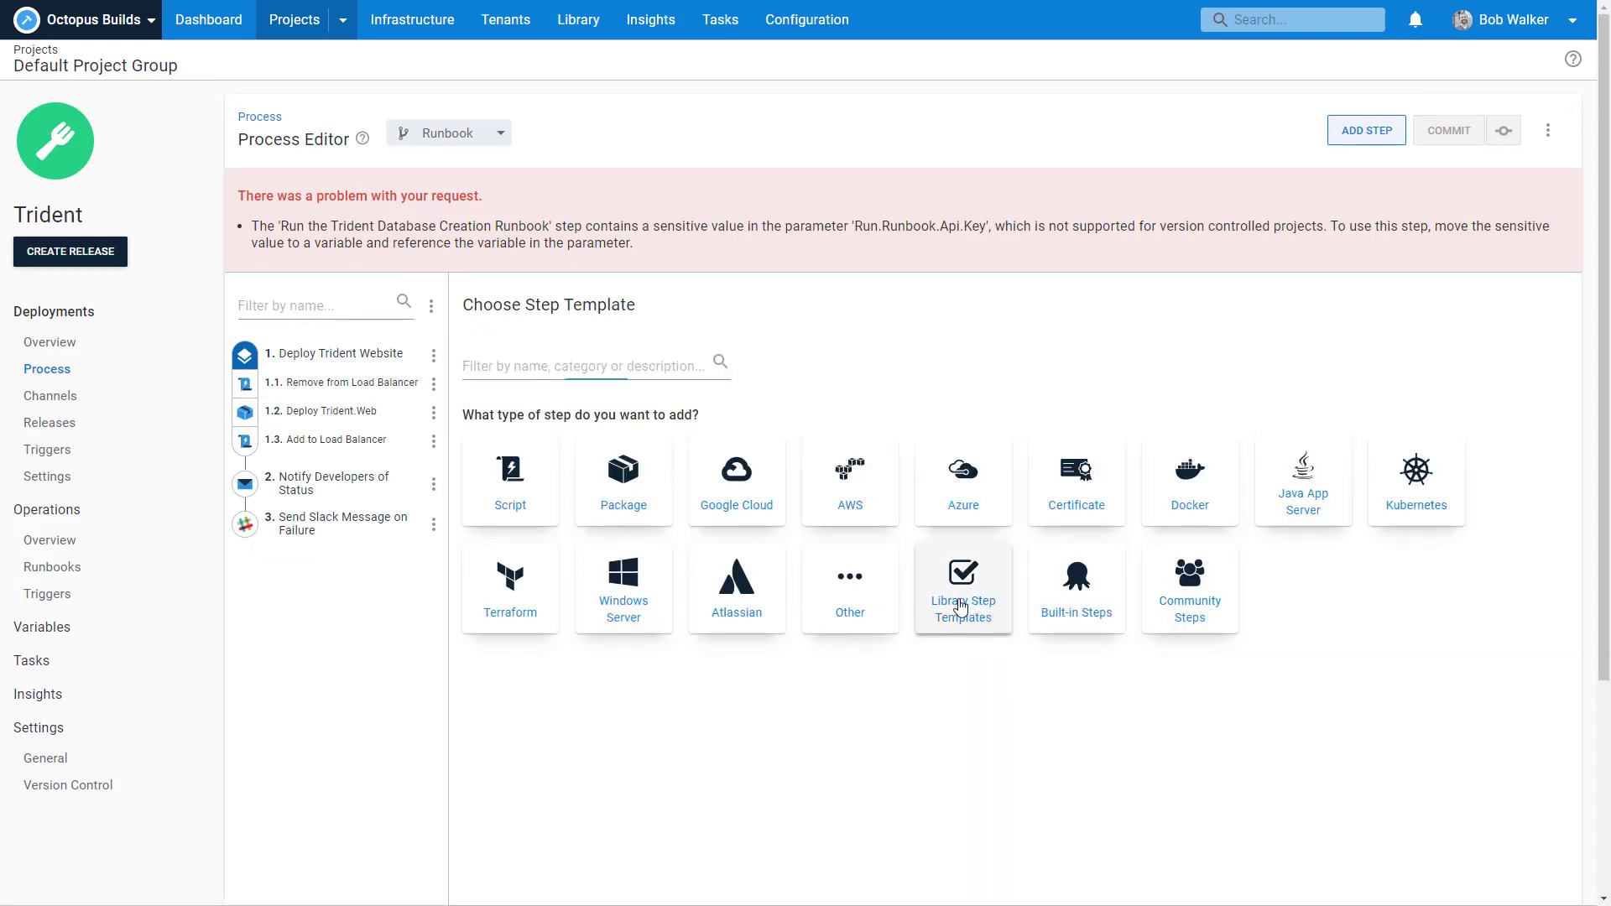
pyautogui.click(539, 806)
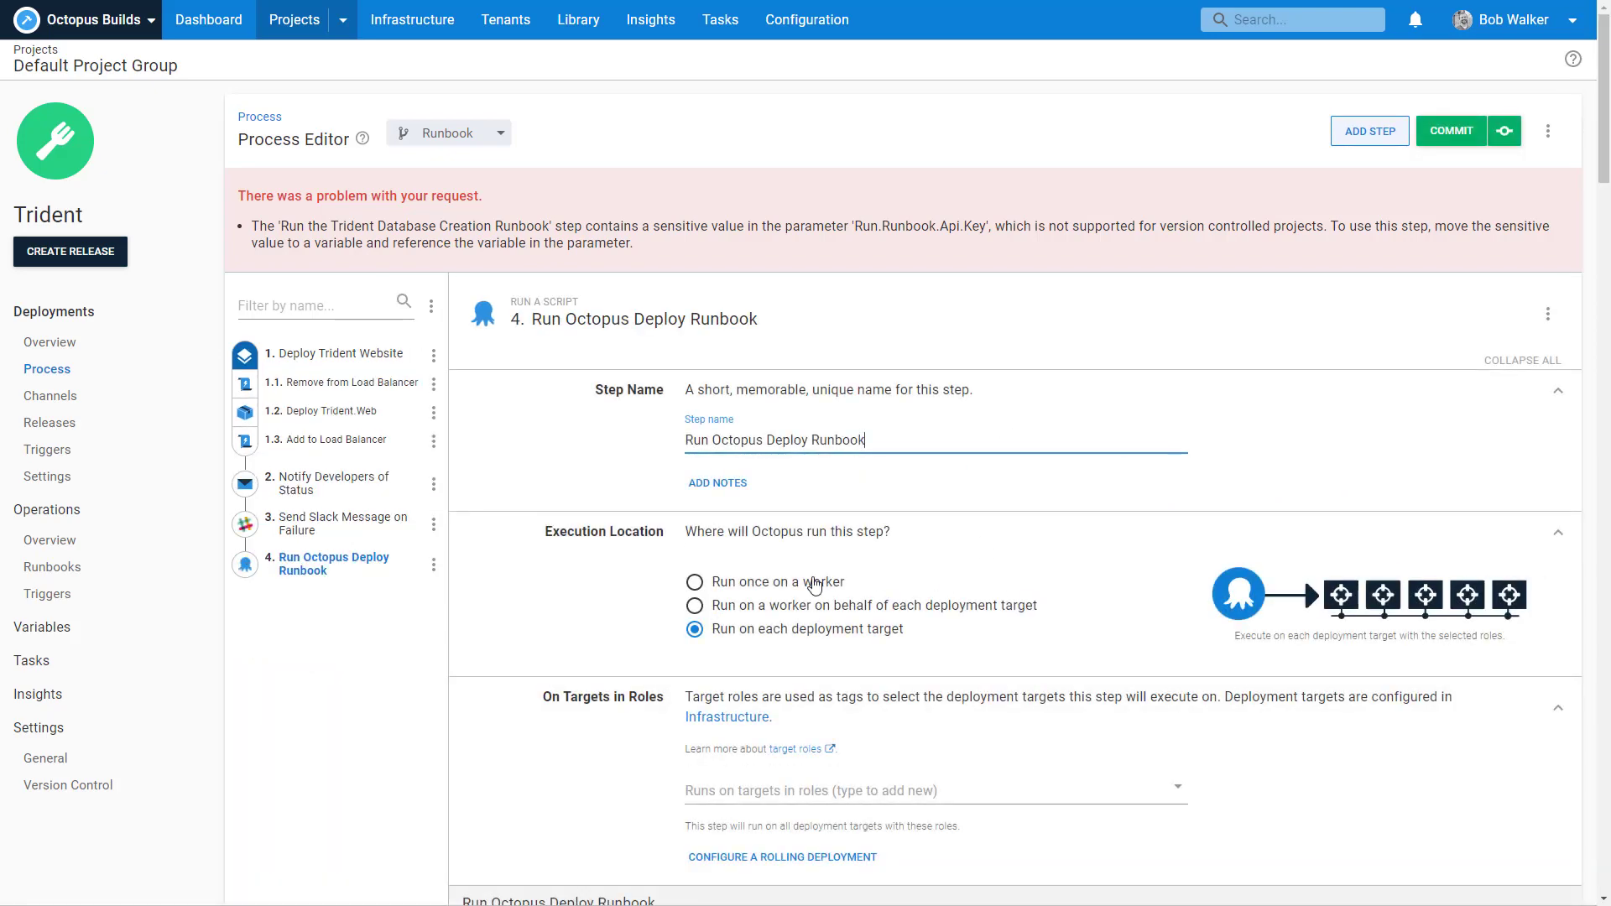
pyautogui.click(814, 583)
# - Set the new step's runbook name parameter to "Create Trident Database"
pyautogui.scroll(-9, 681, 427)
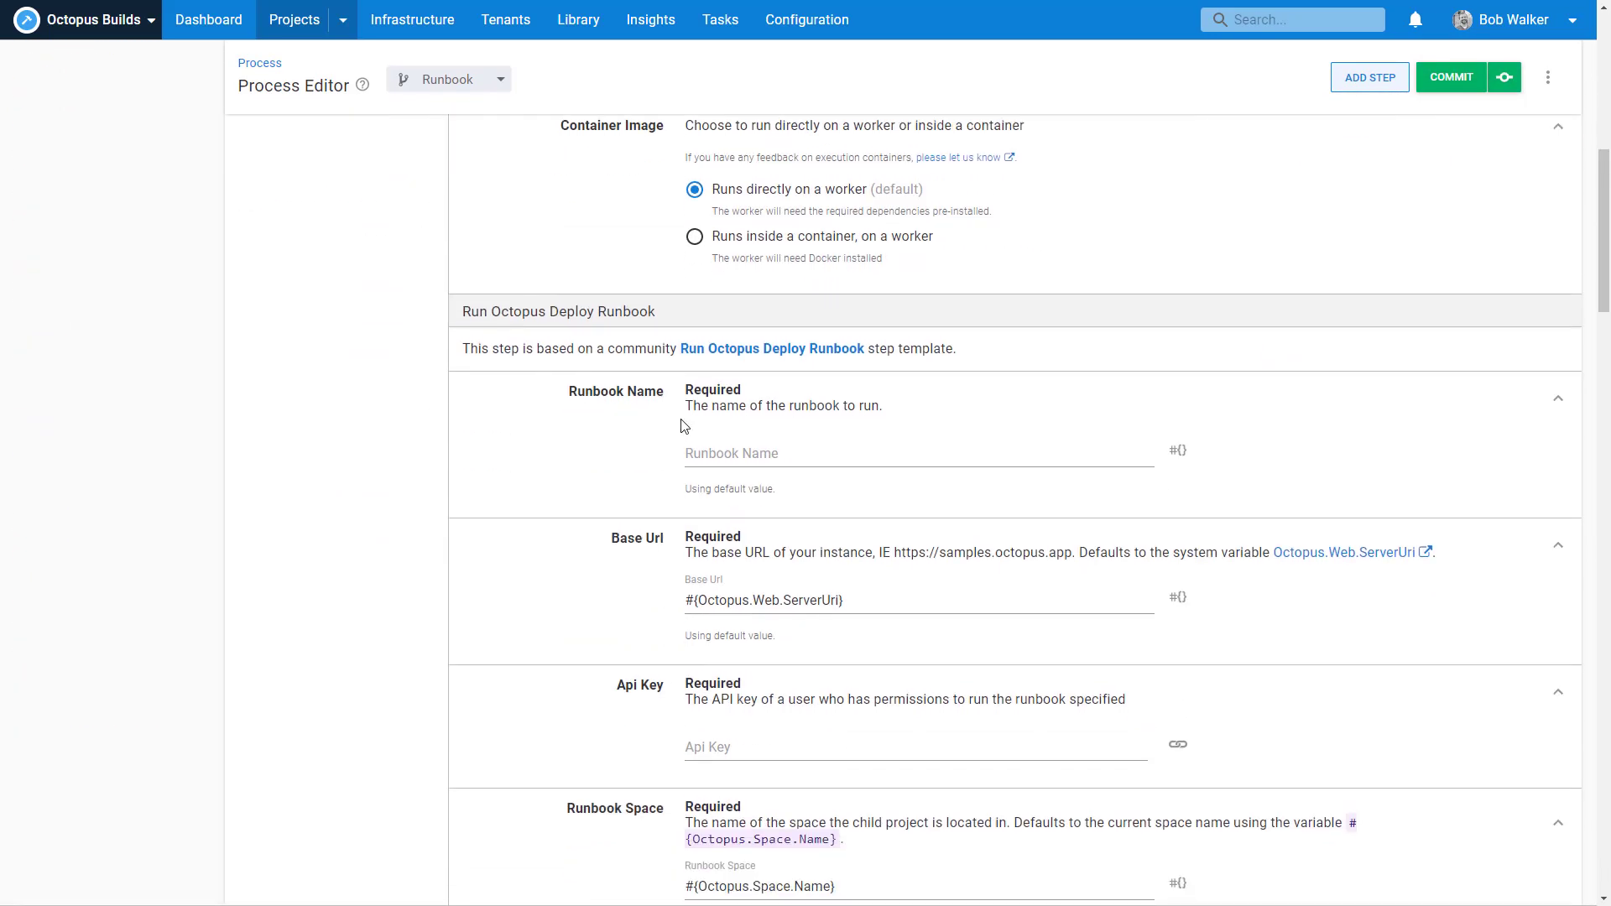
pyautogui.click(716, 451)
pyautogui.write('Create Trident Database')
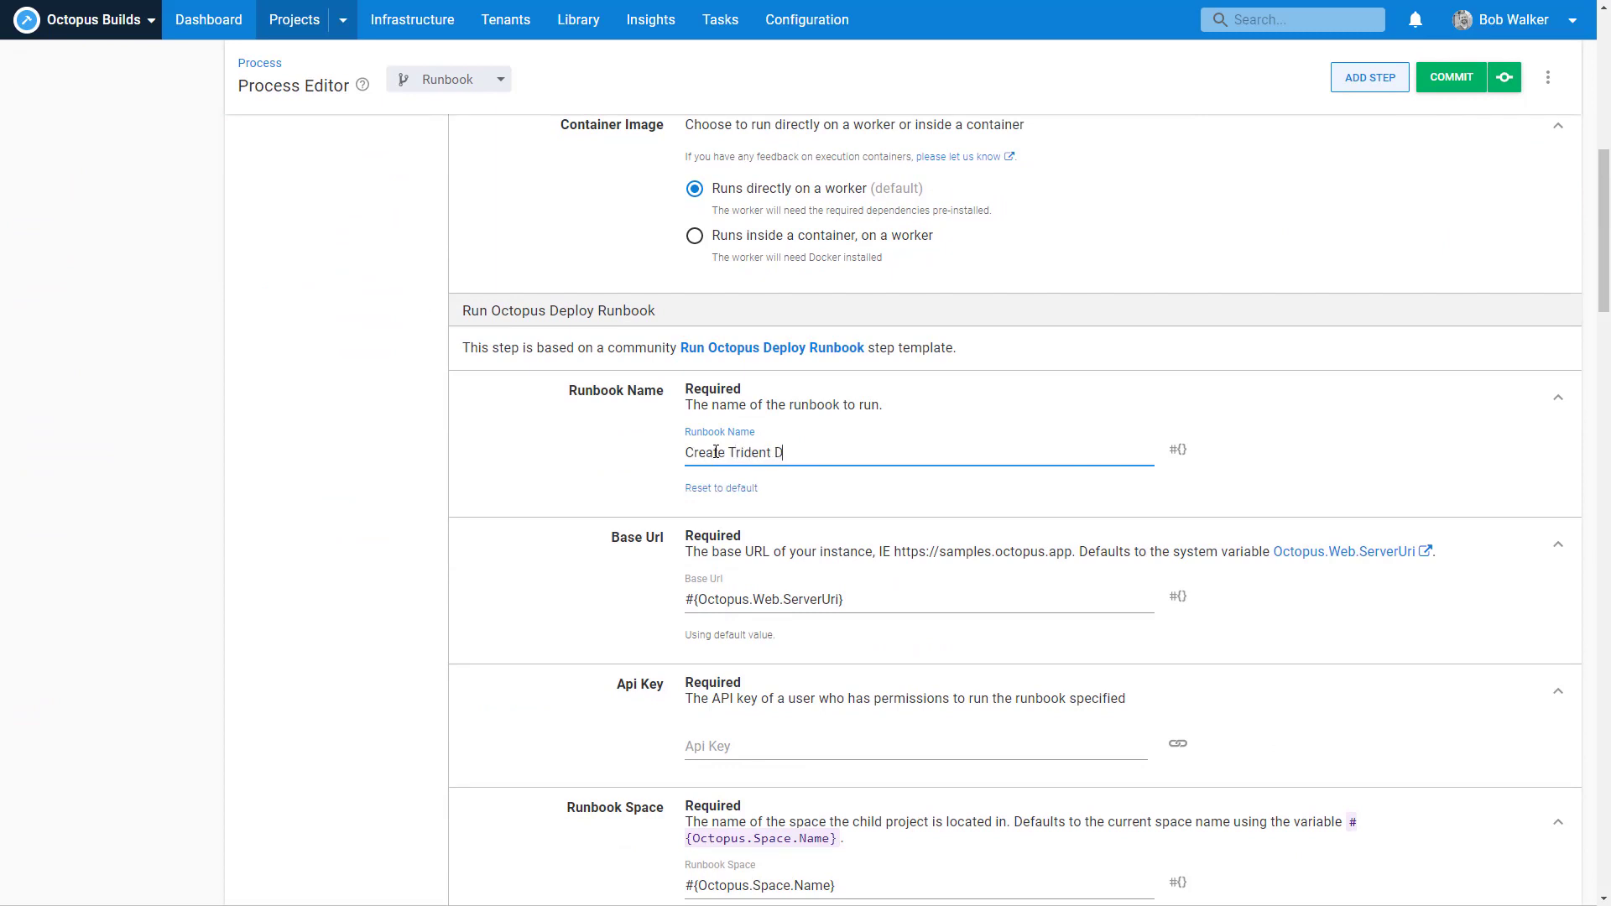
# - Bind the runbook step's API key parameter to the Project.Runbook.Api.Key variable
pyautogui.click(1176, 744)
pyautogui.click(1144, 744)
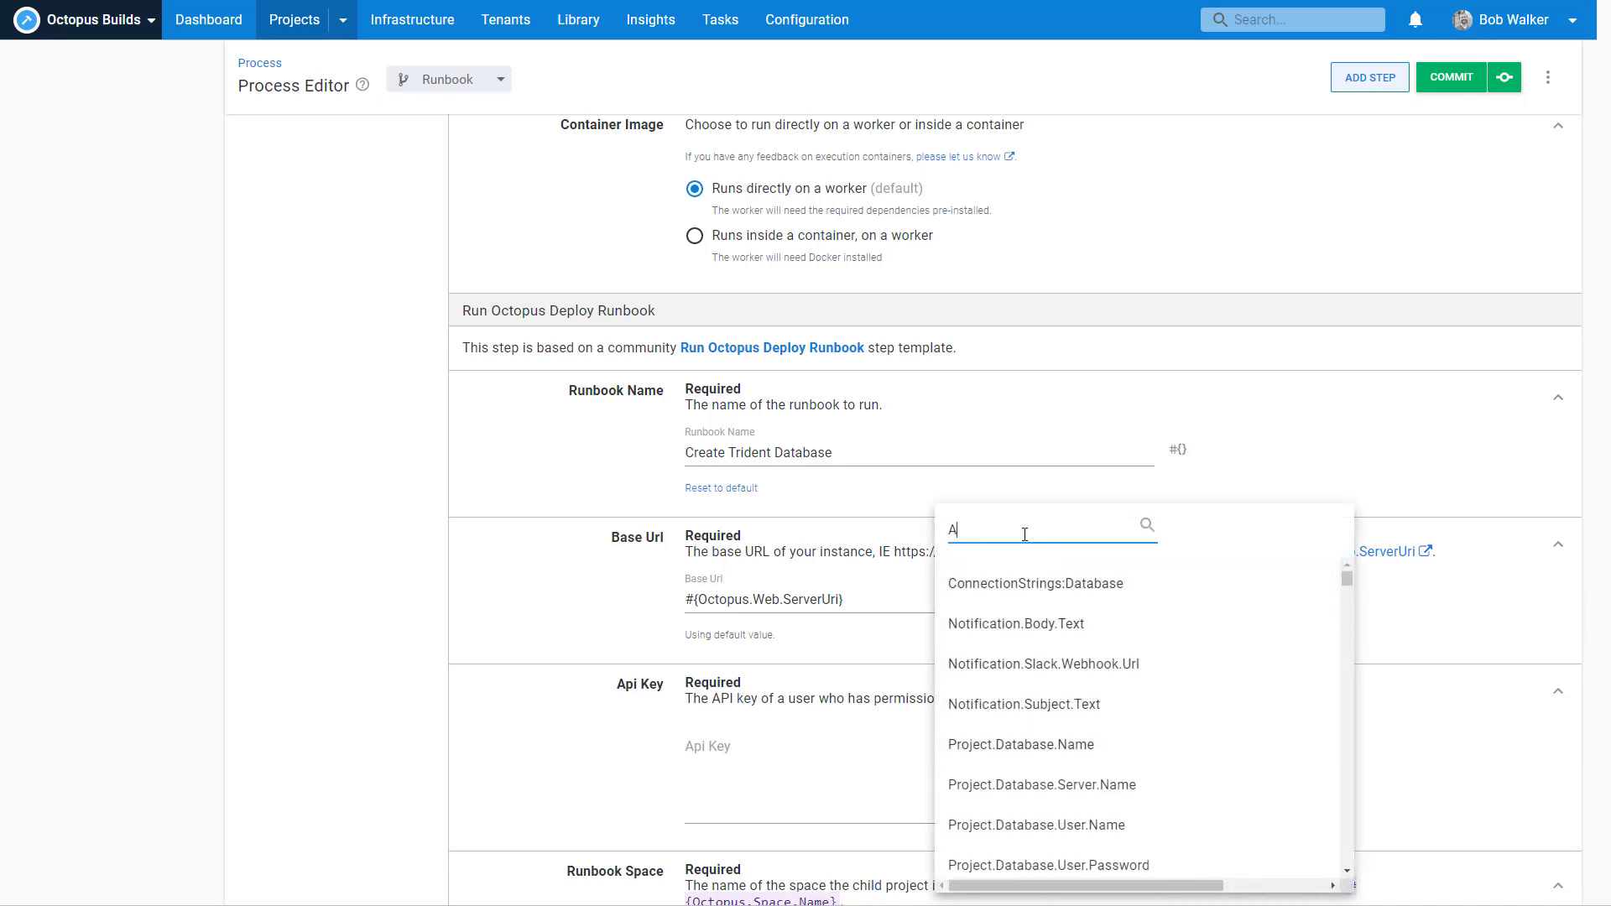
pyautogui.write('Api')
pyautogui.click(1019, 577)
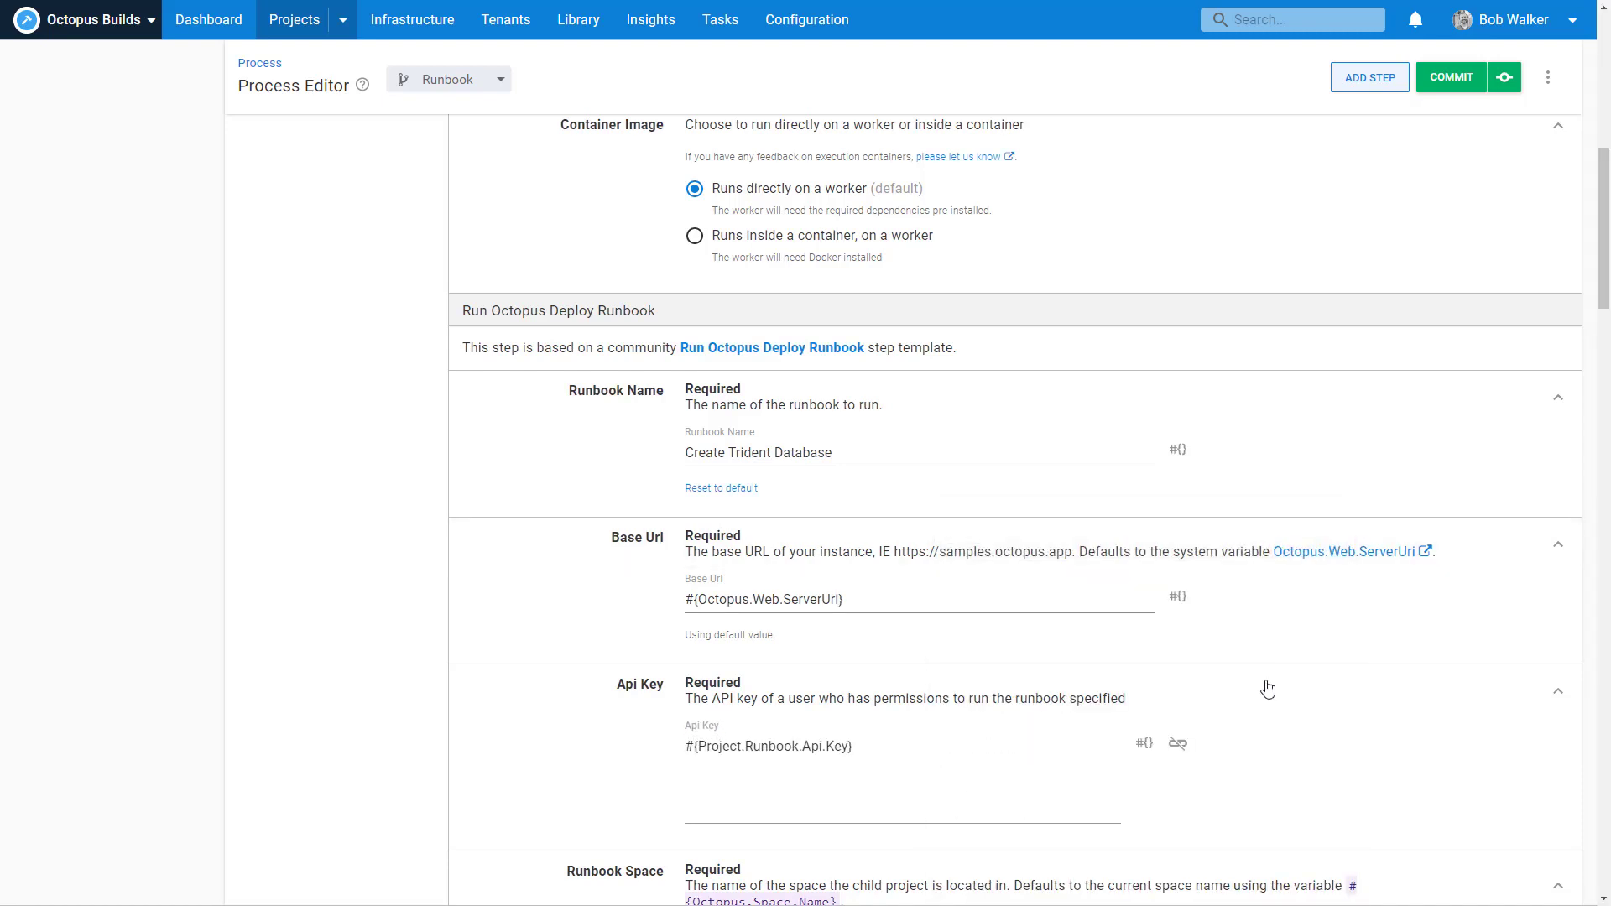
pyautogui.click(1283, 715)
# - Set the runbook step's project name parameter to "Trident"
pyautogui.scroll(-4, 909, 744)
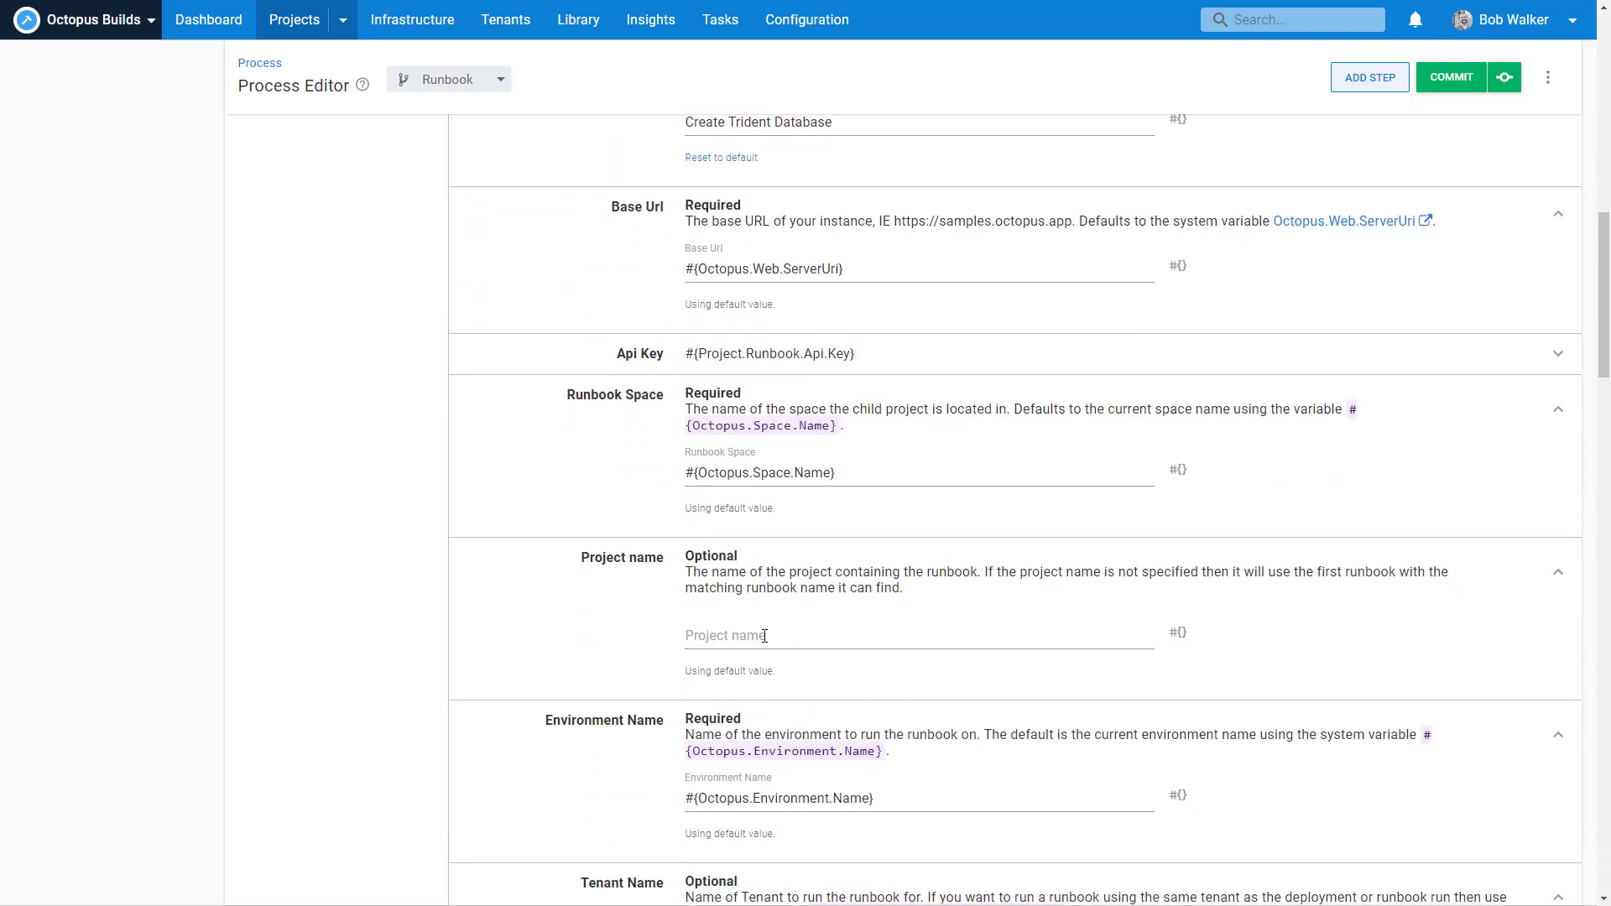
pyautogui.click(747, 619)
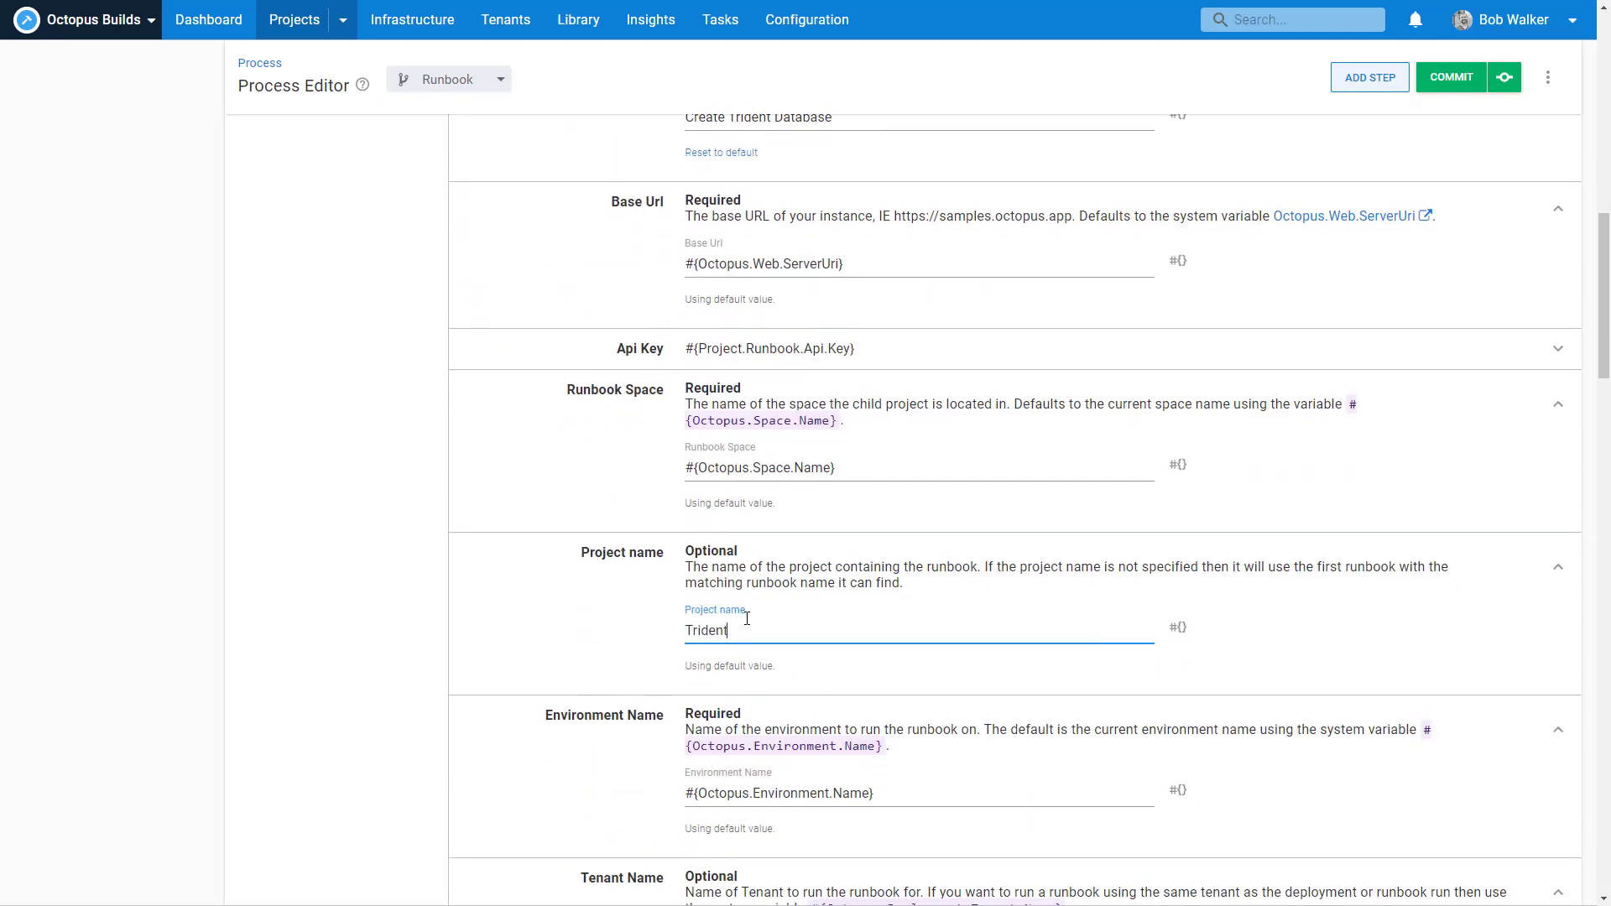
pyautogui.scroll(-4, 1249, 669)
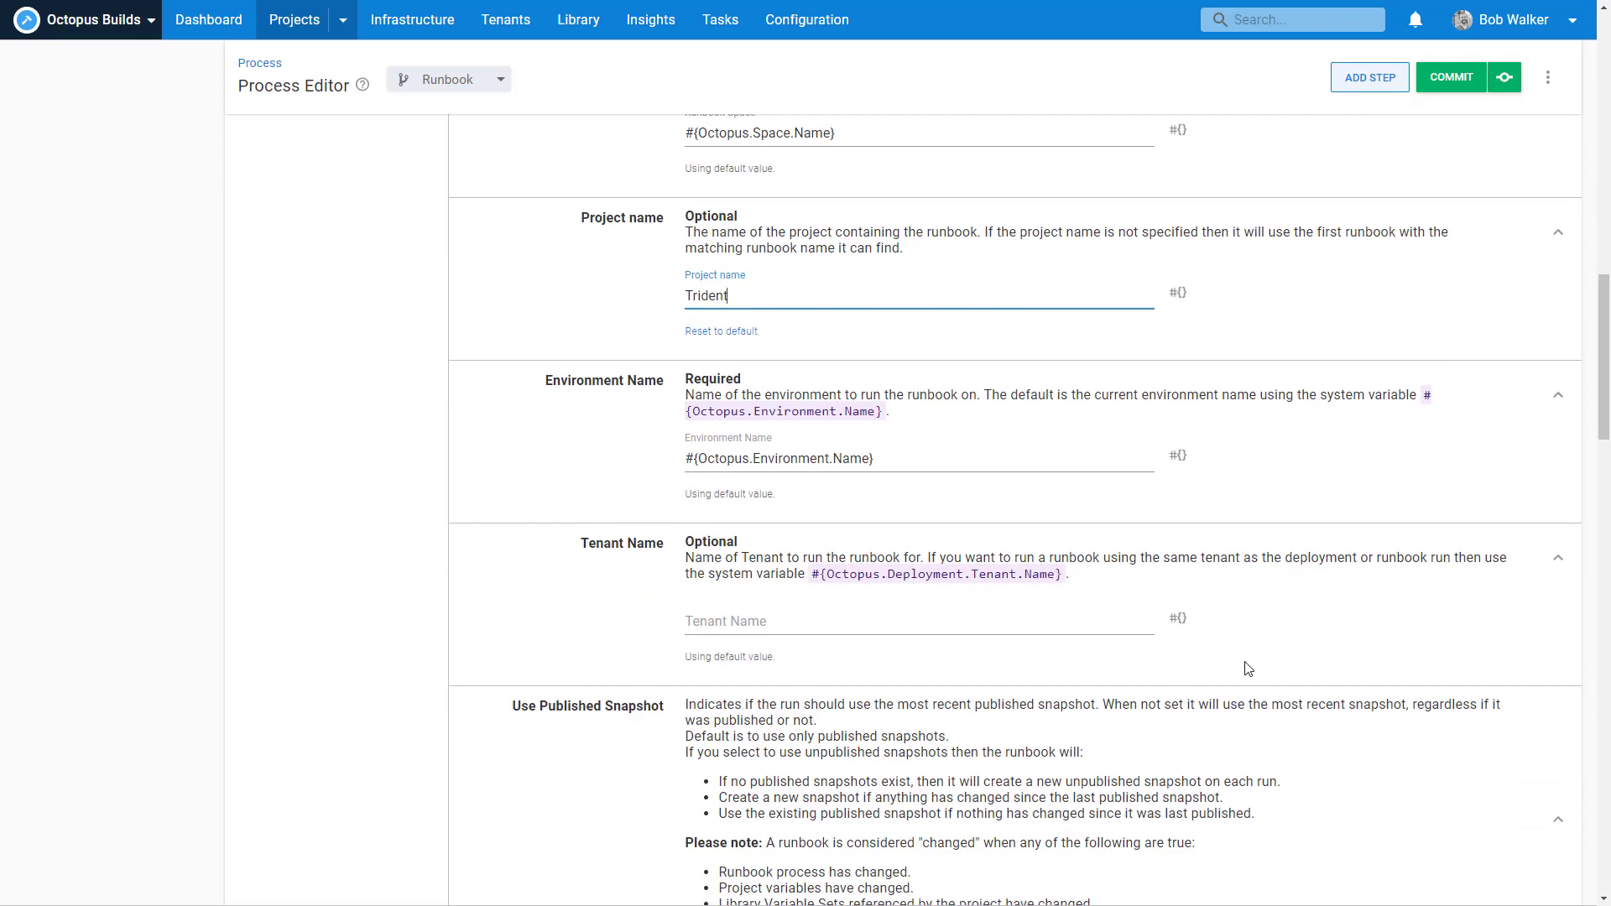
# - Commit the added runbook step to the Runbook branch with the summary "Adding in a run a runbook step"
pyautogui.scroll(17, 1249, 669)
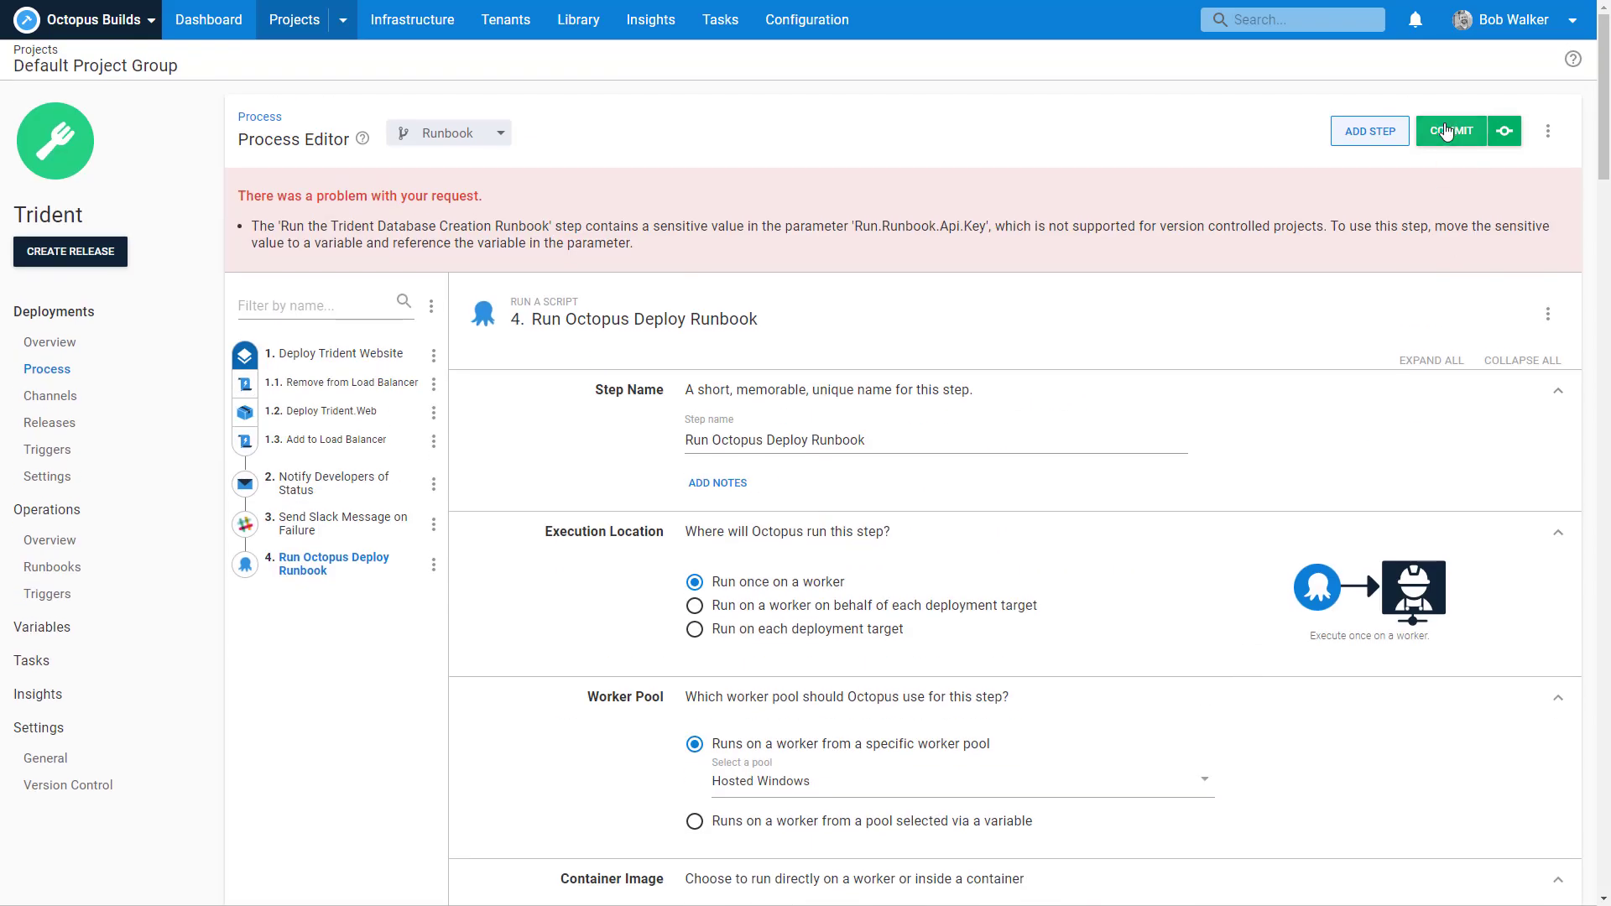
pyautogui.click(1445, 130)
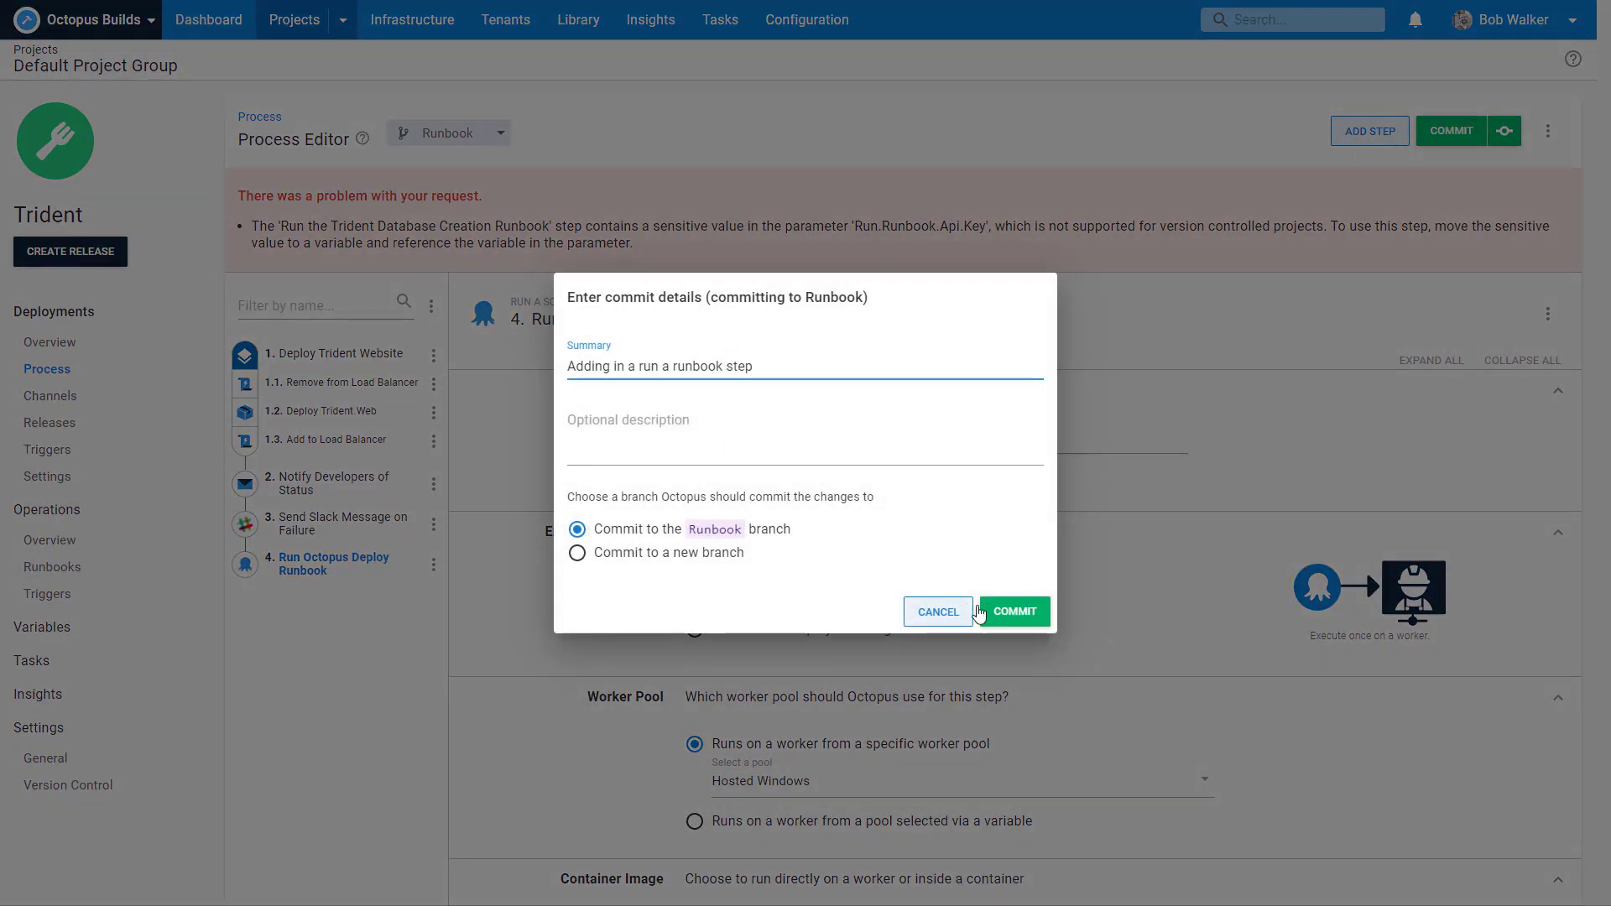
pyautogui.click(980, 612)
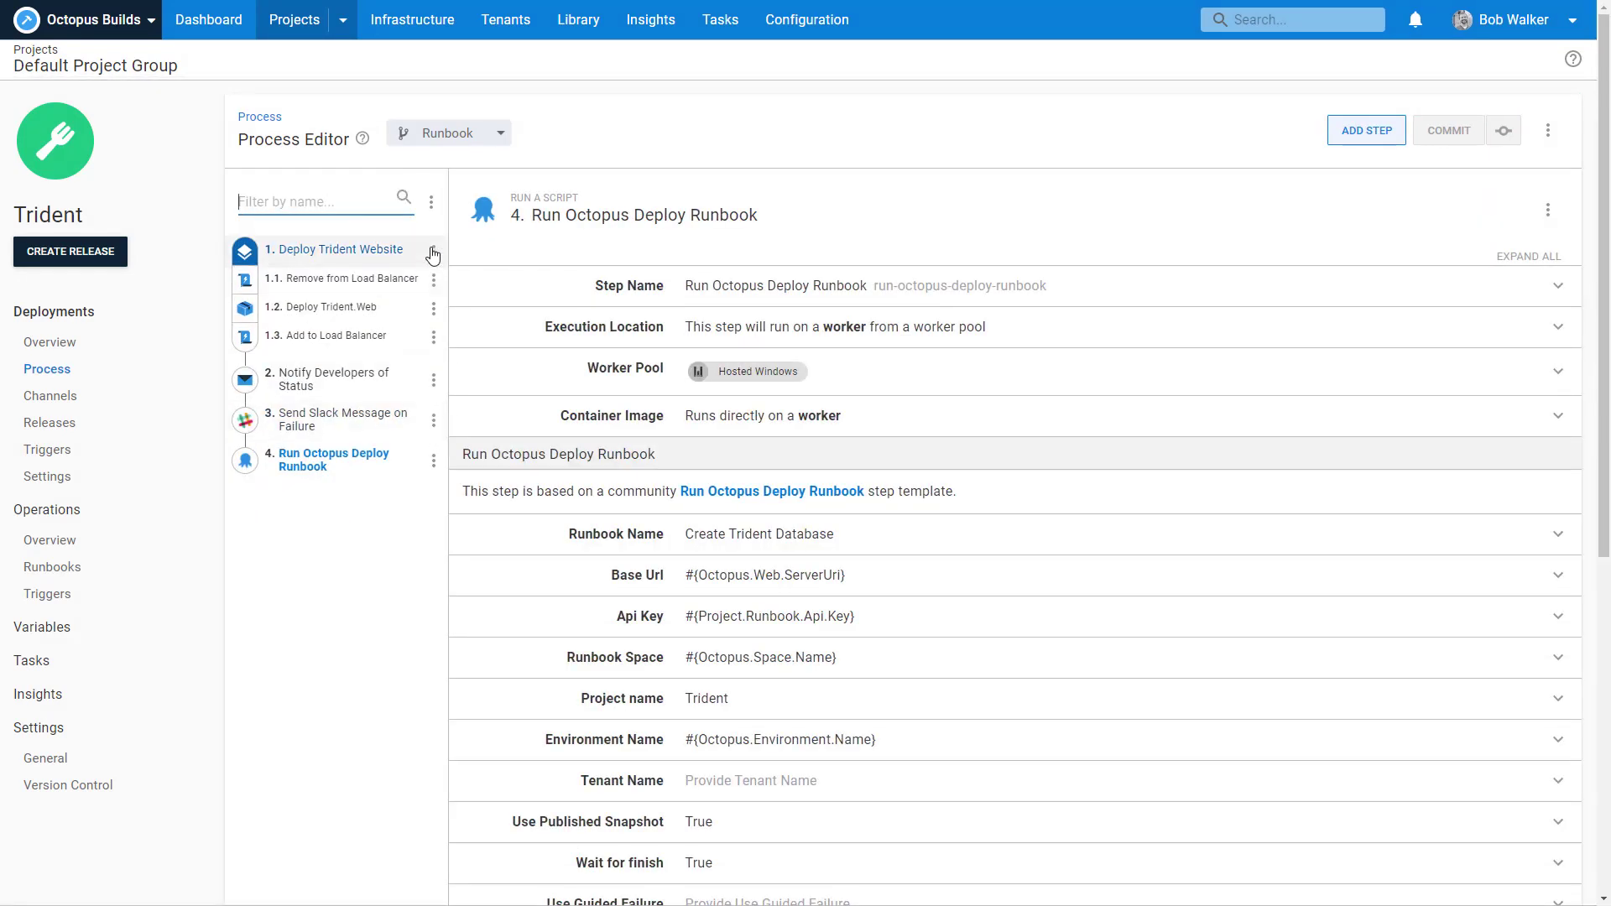
# - Reorder the deployment process so that Run Octopus Deploy Runbook comes first, before Deploy Trident Website
pyautogui.click(431, 202)
pyautogui.click(499, 245)
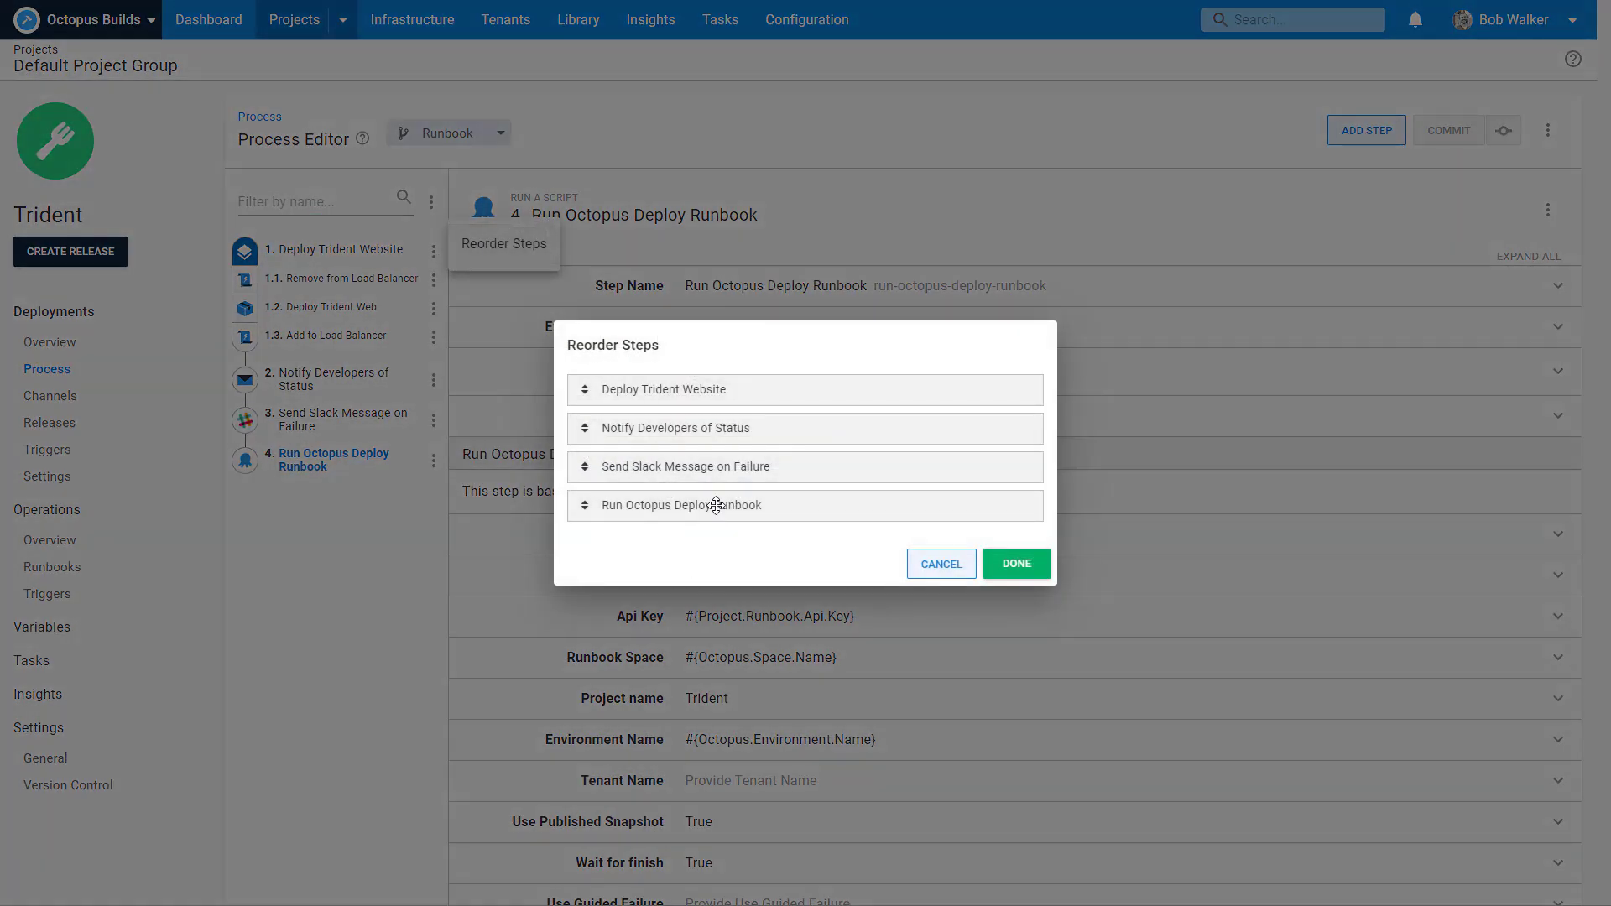
pyautogui.moveTo(716, 505); pyautogui.dragTo(687, 389)
pyautogui.click(1019, 565)
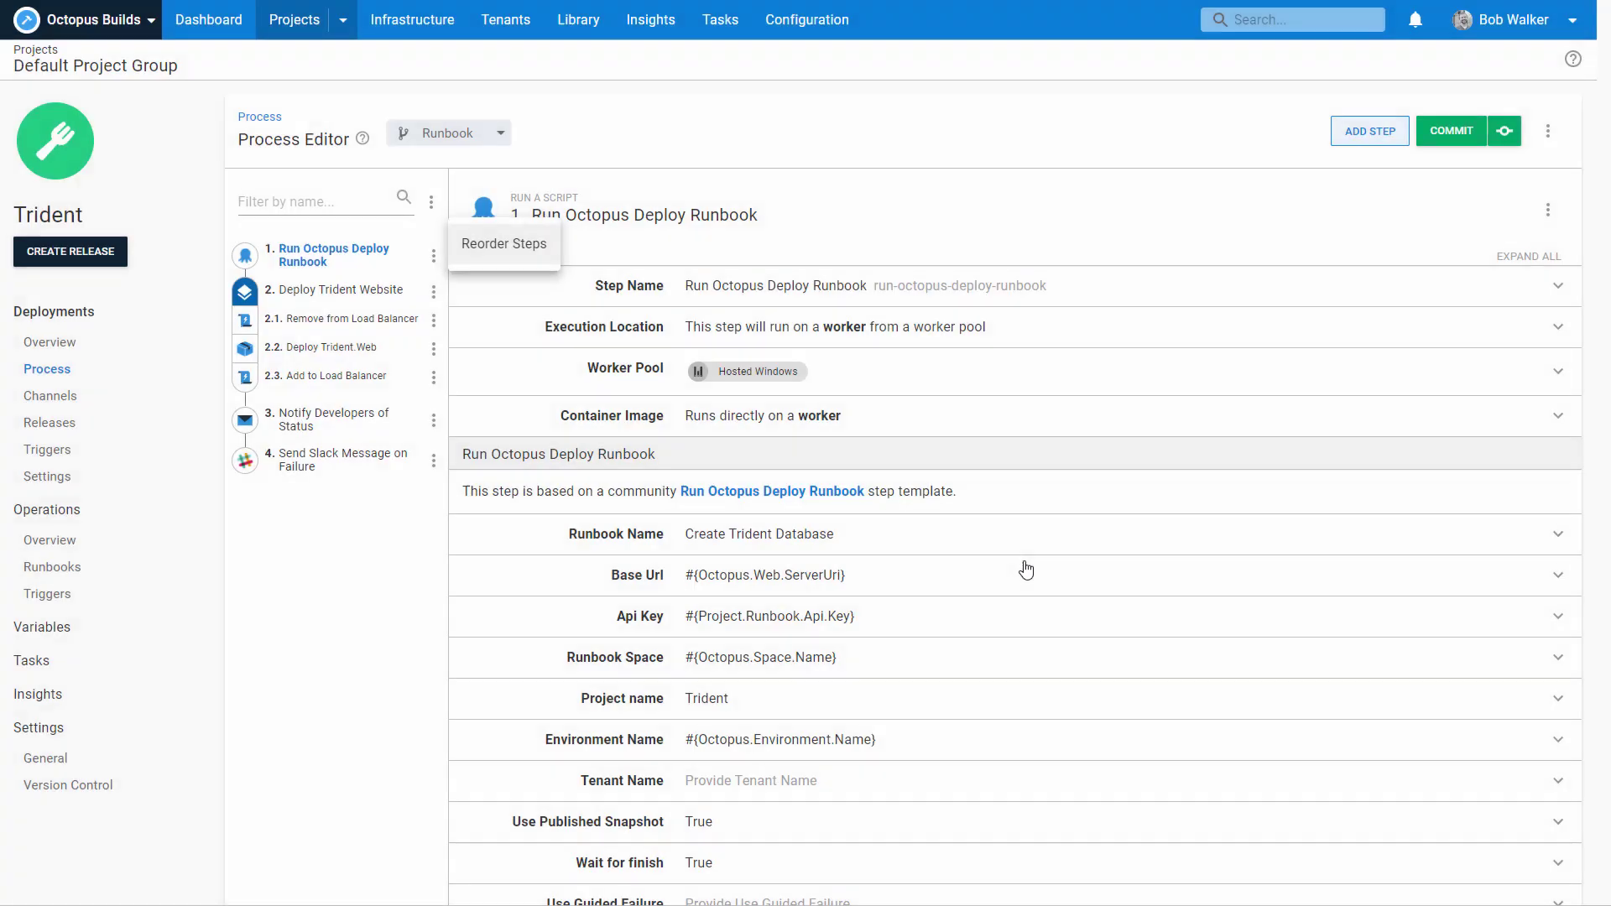
# - Commit the new step order to the Runbook branch with the summary "Moving the runbook step to the top"
pyautogui.click(1447, 136)
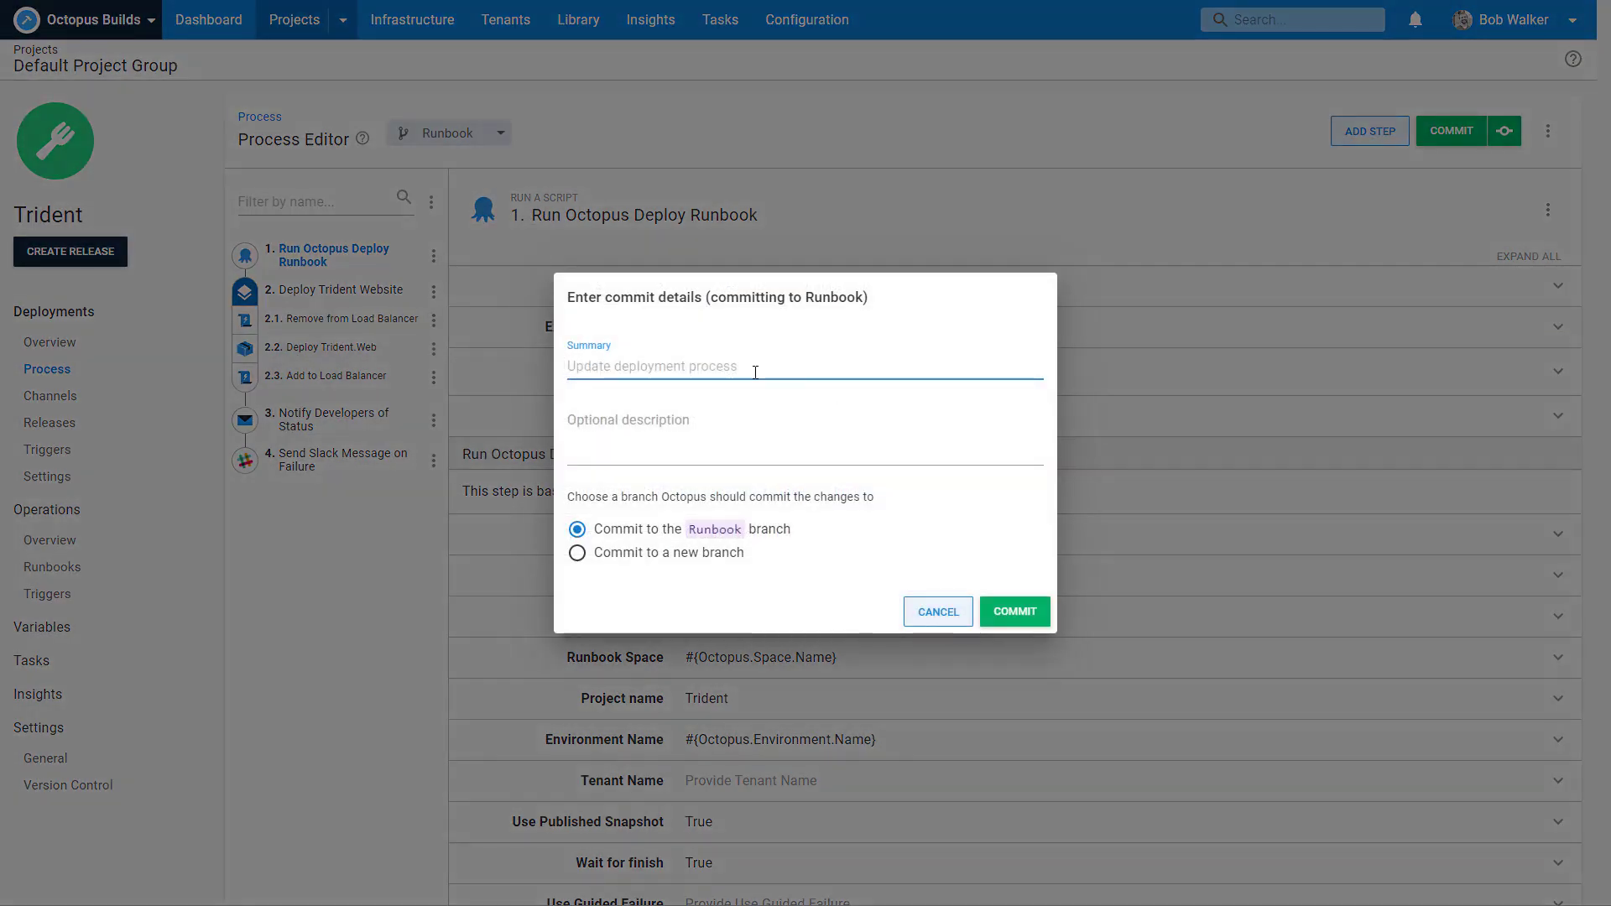
pyautogui.write('Moving the runbook step to the top')
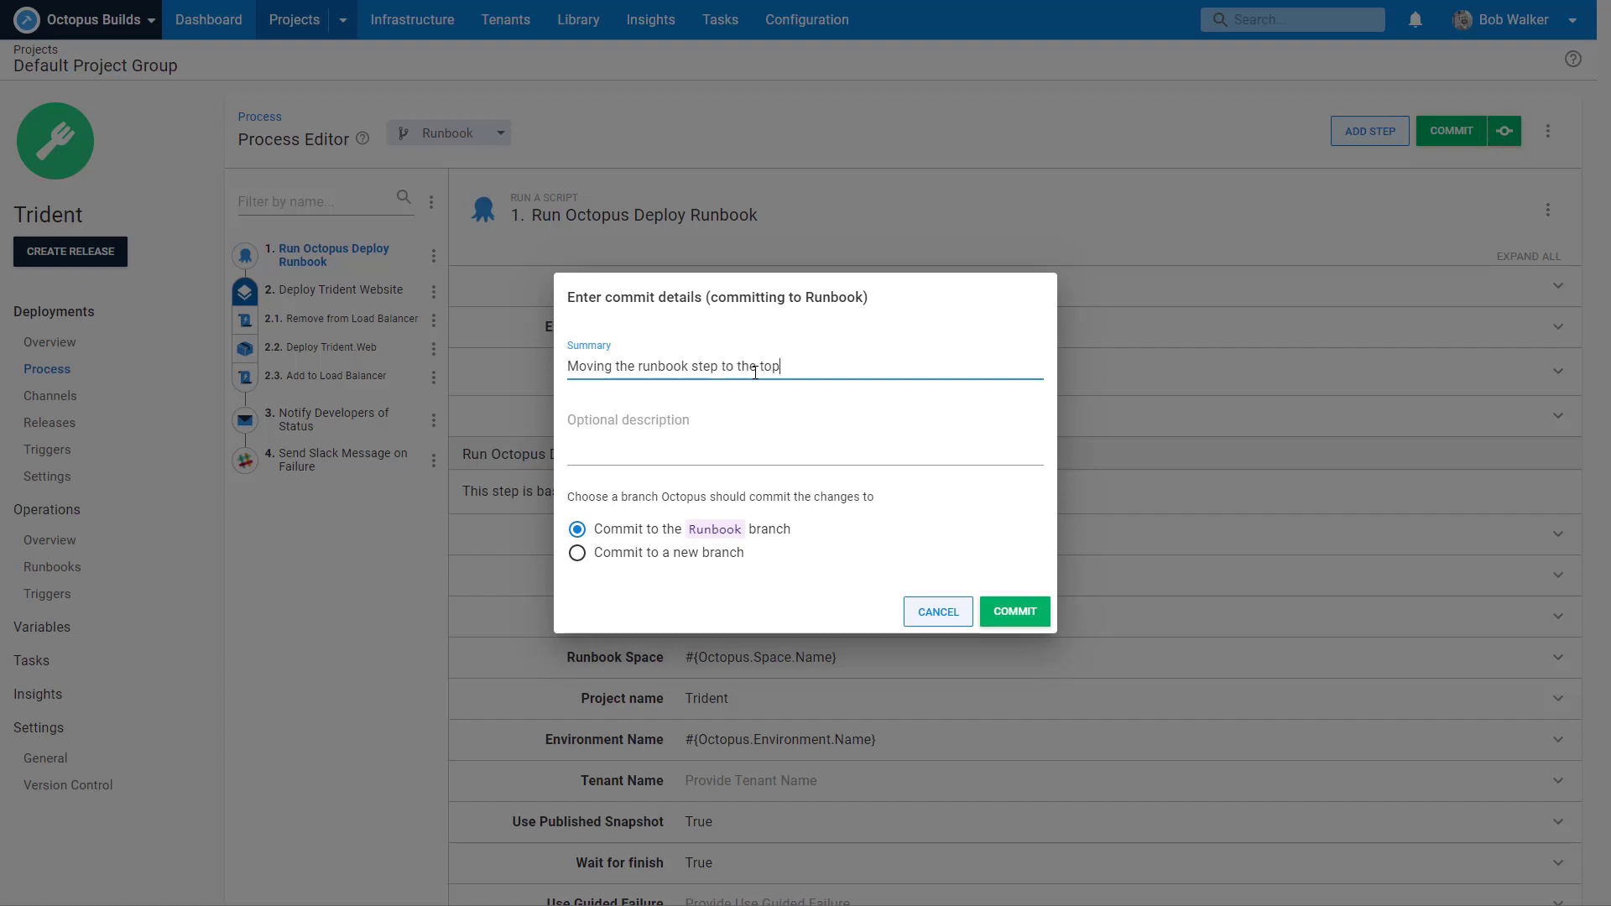
pyautogui.click(1008, 613)
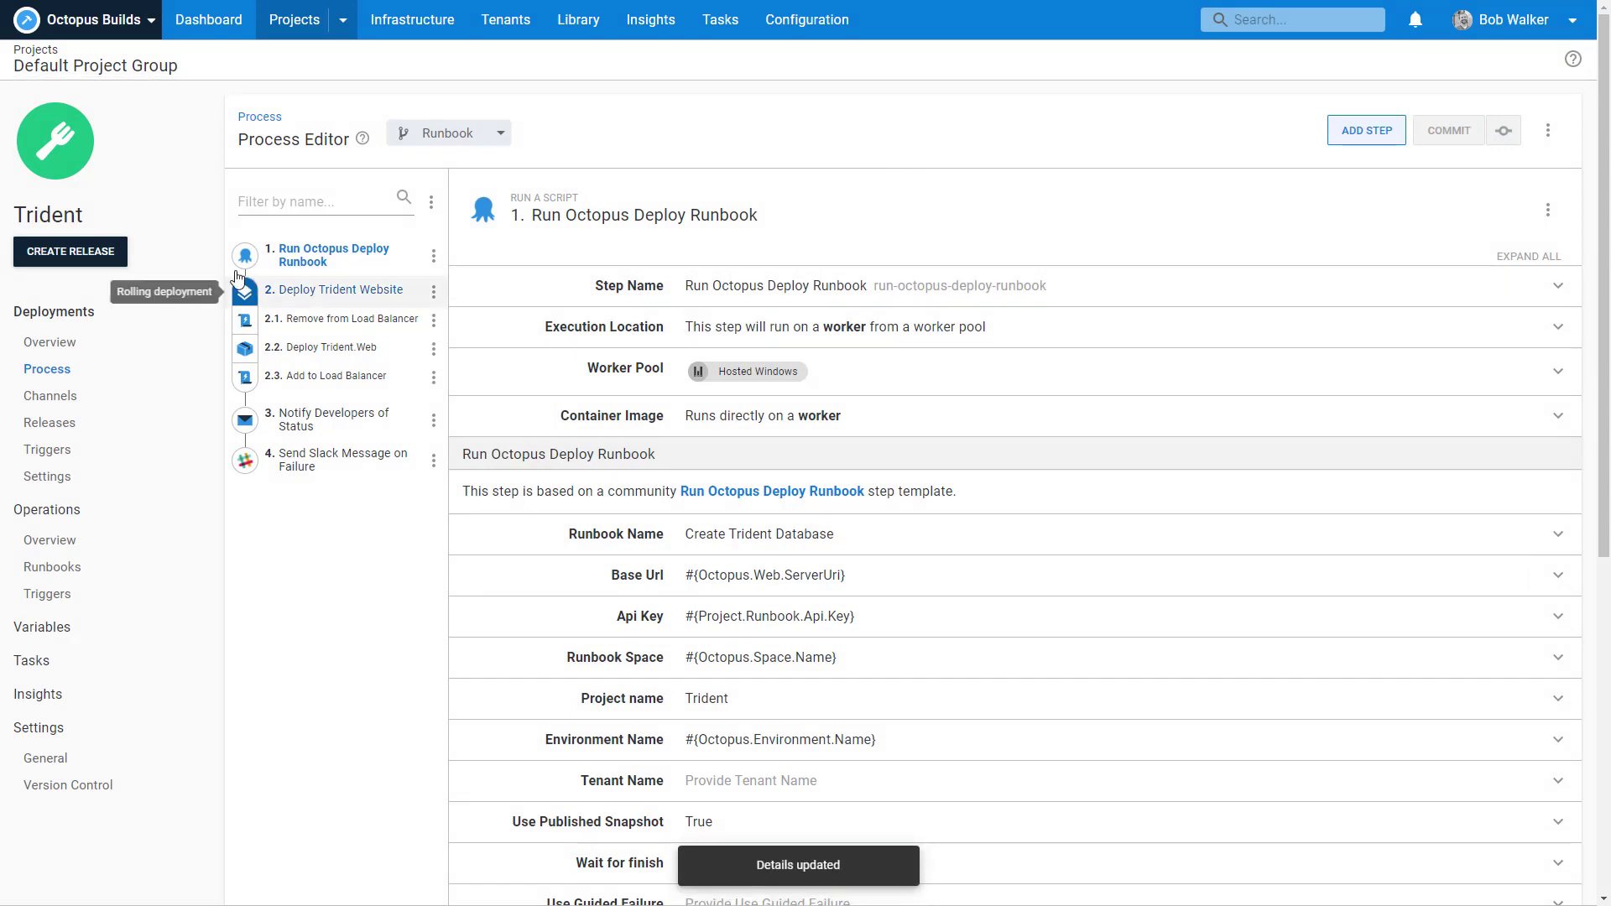
# - Create Trident release 1.2.1 from the Runbook branch and deploy it to Development with the default options
pyautogui.click(87, 263)
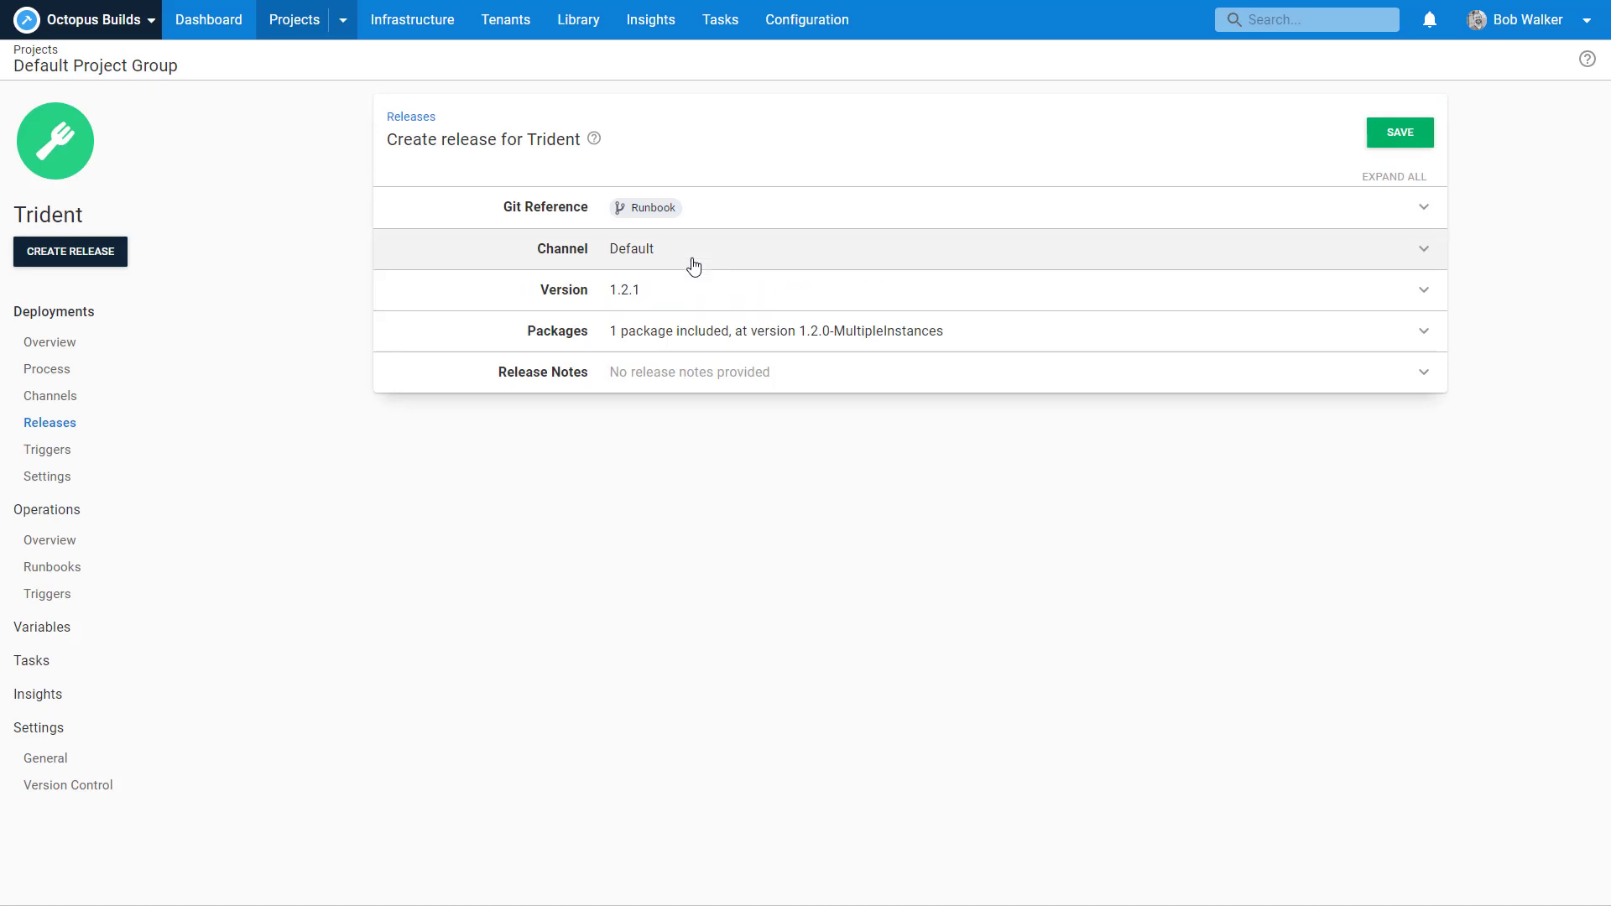
pyautogui.click(1422, 141)
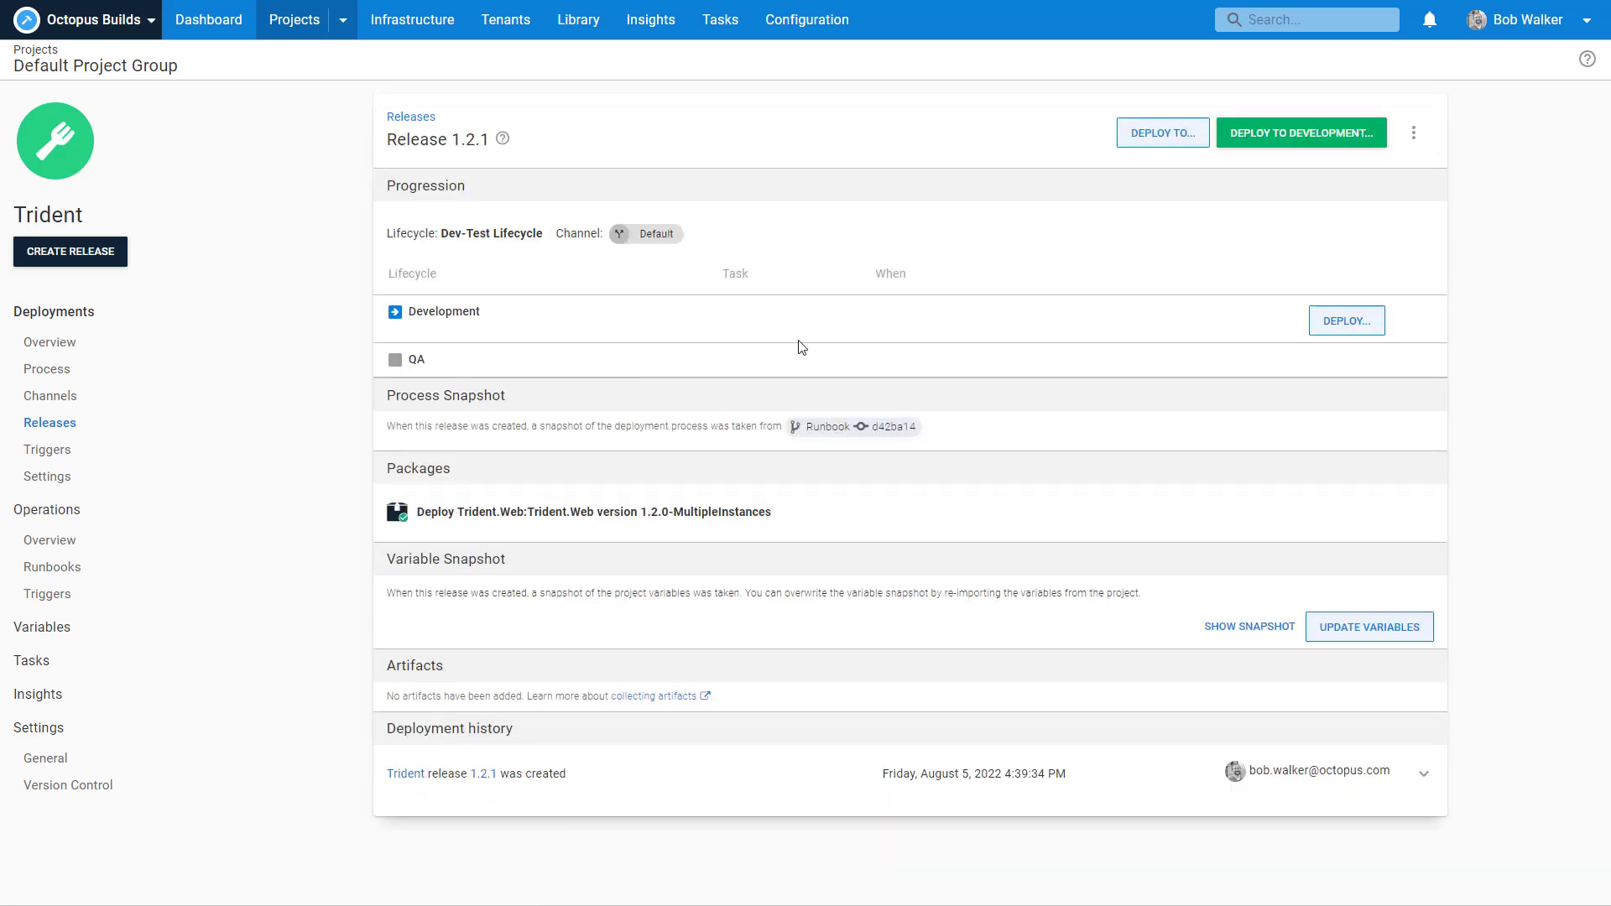
pyautogui.click(1366, 324)
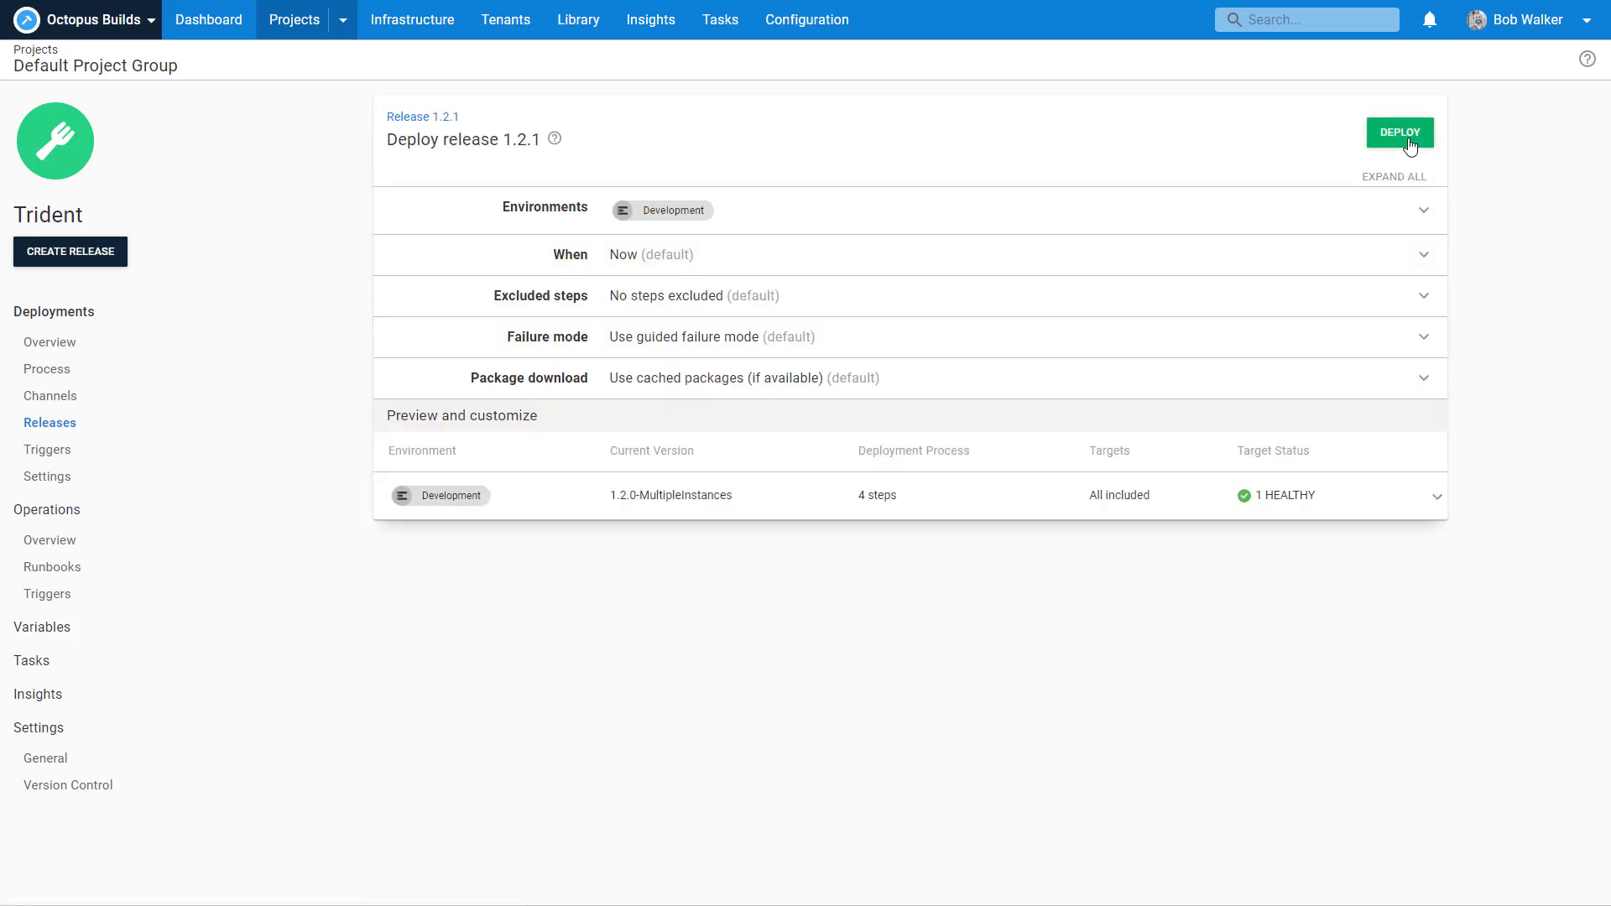
pyautogui.click(1408, 145)
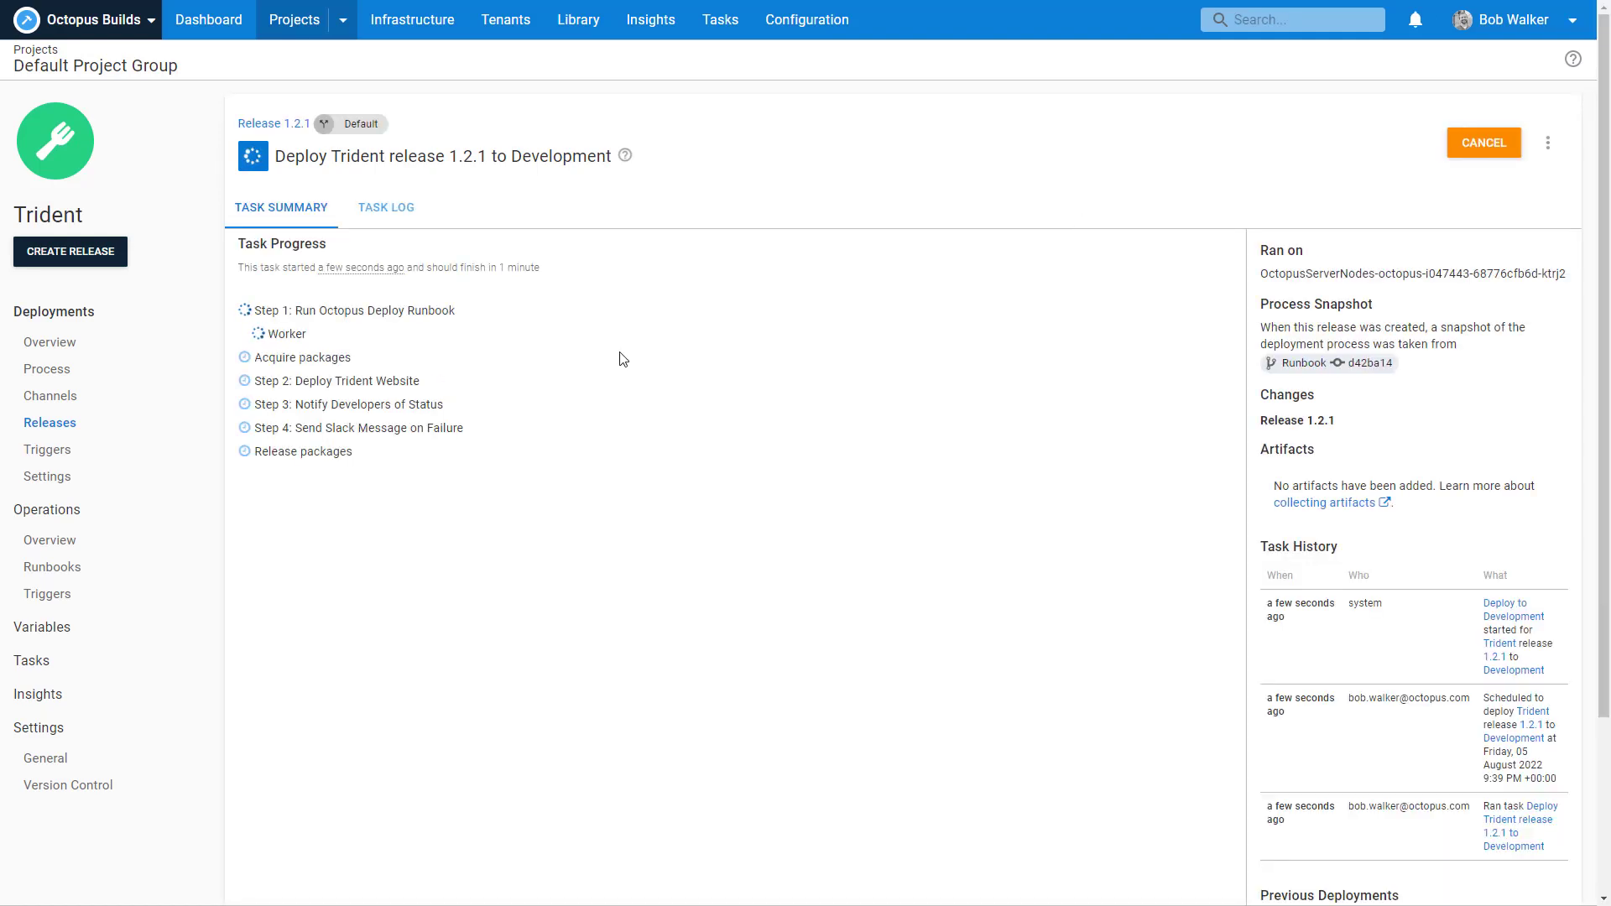
# - Check the deployment's runbook worker log and the launched Create Trident Database run's database creation log, and return to the deployment task
pyautogui.click(281, 335)
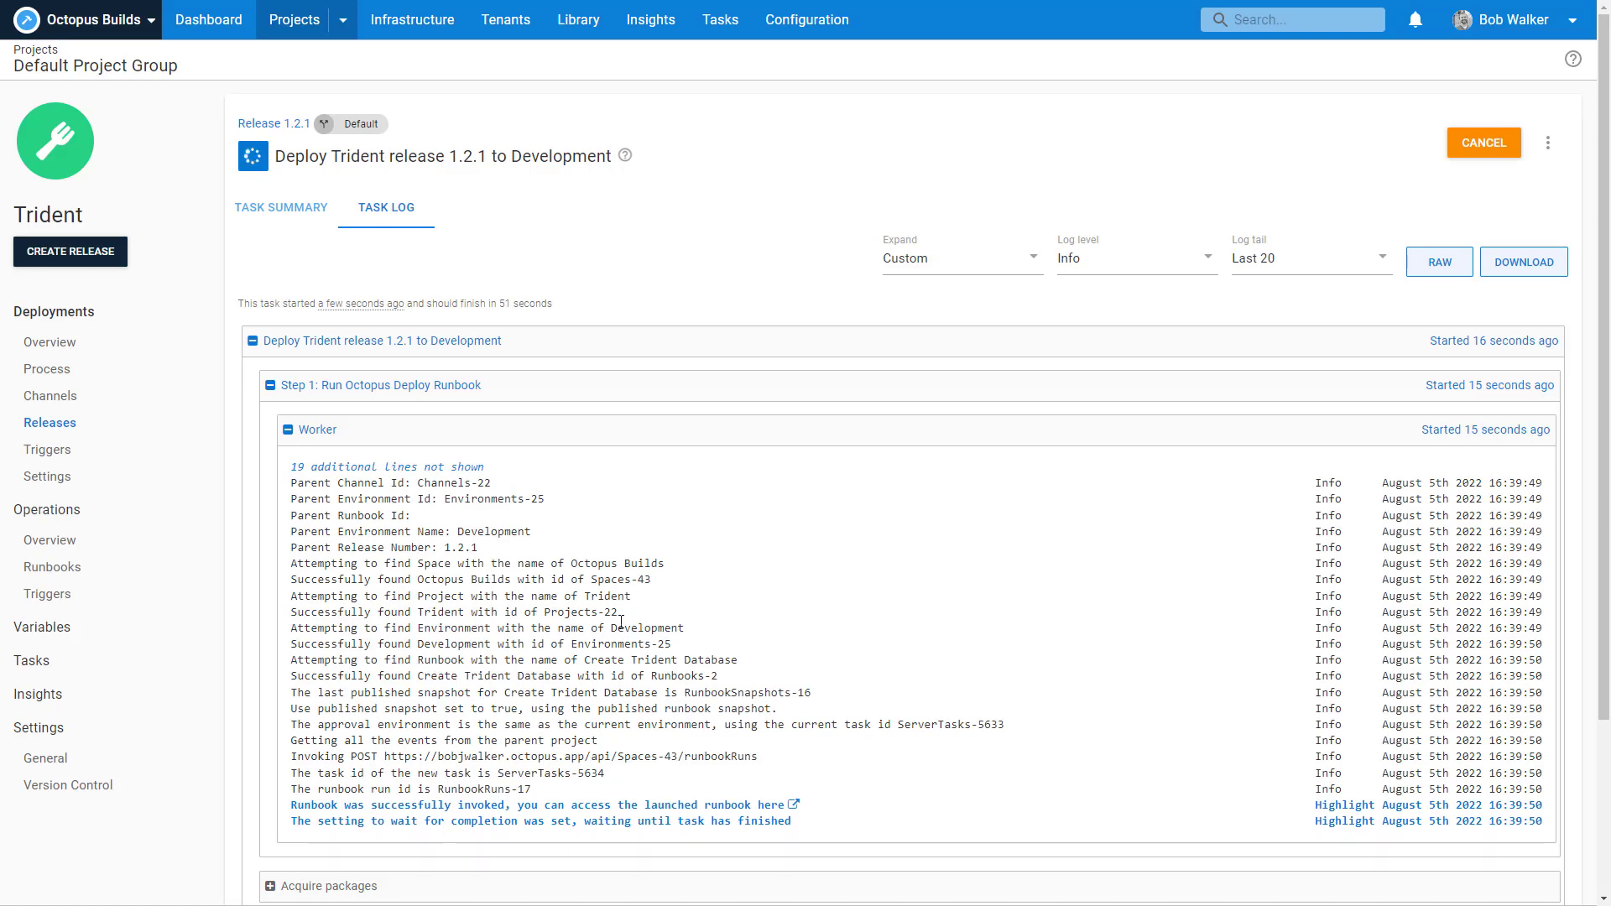
pyautogui.click(278, 220)
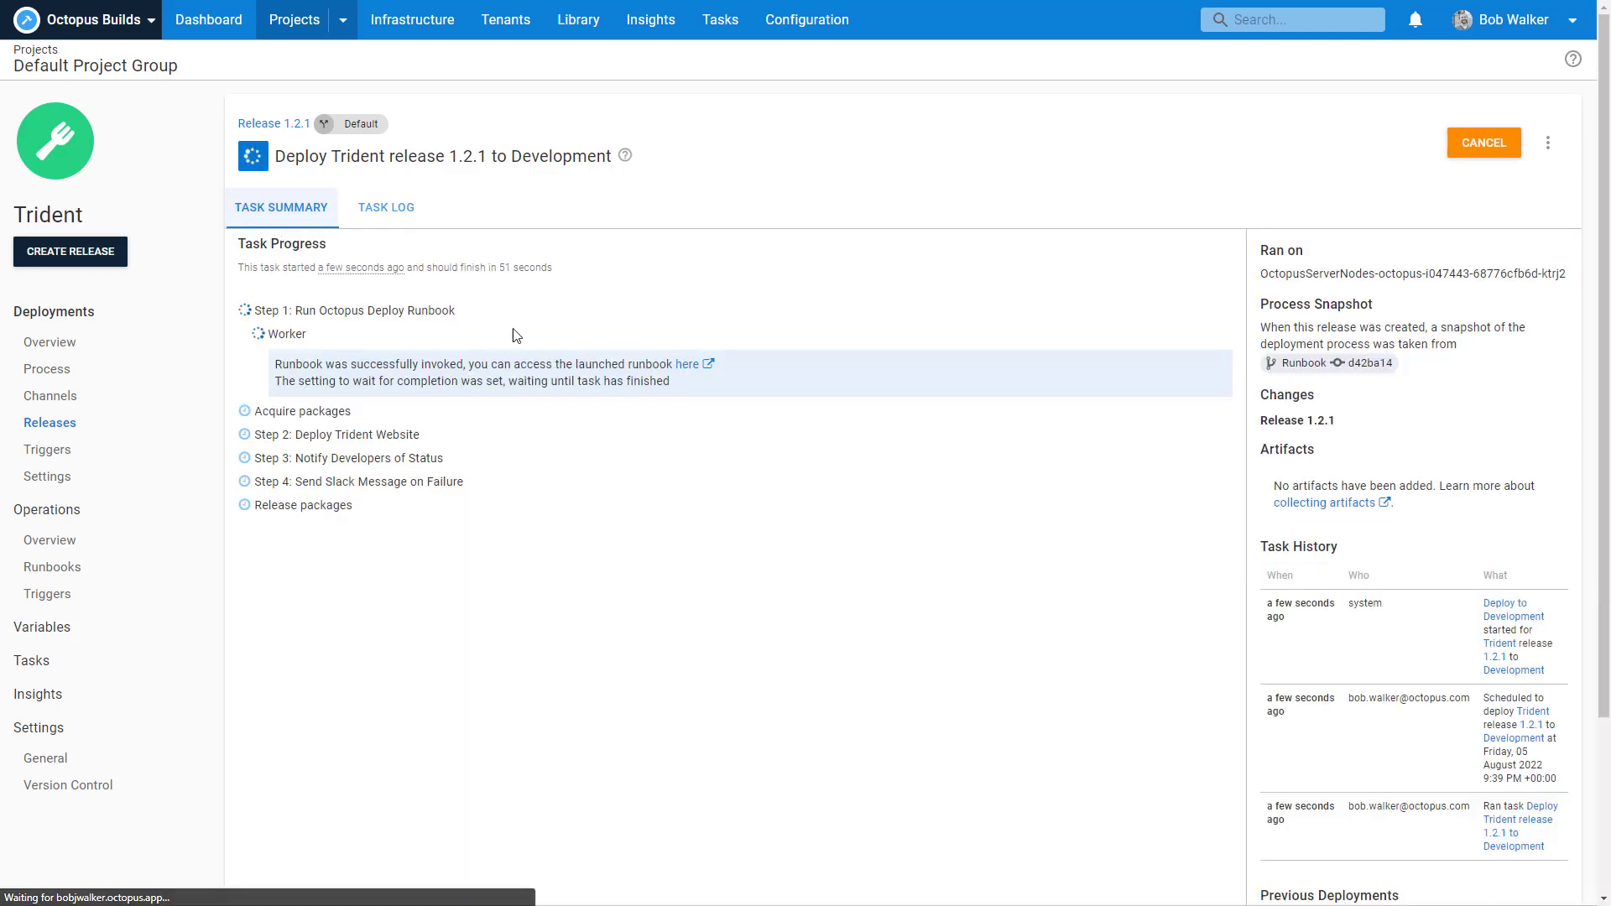
pyautogui.click(688, 368)
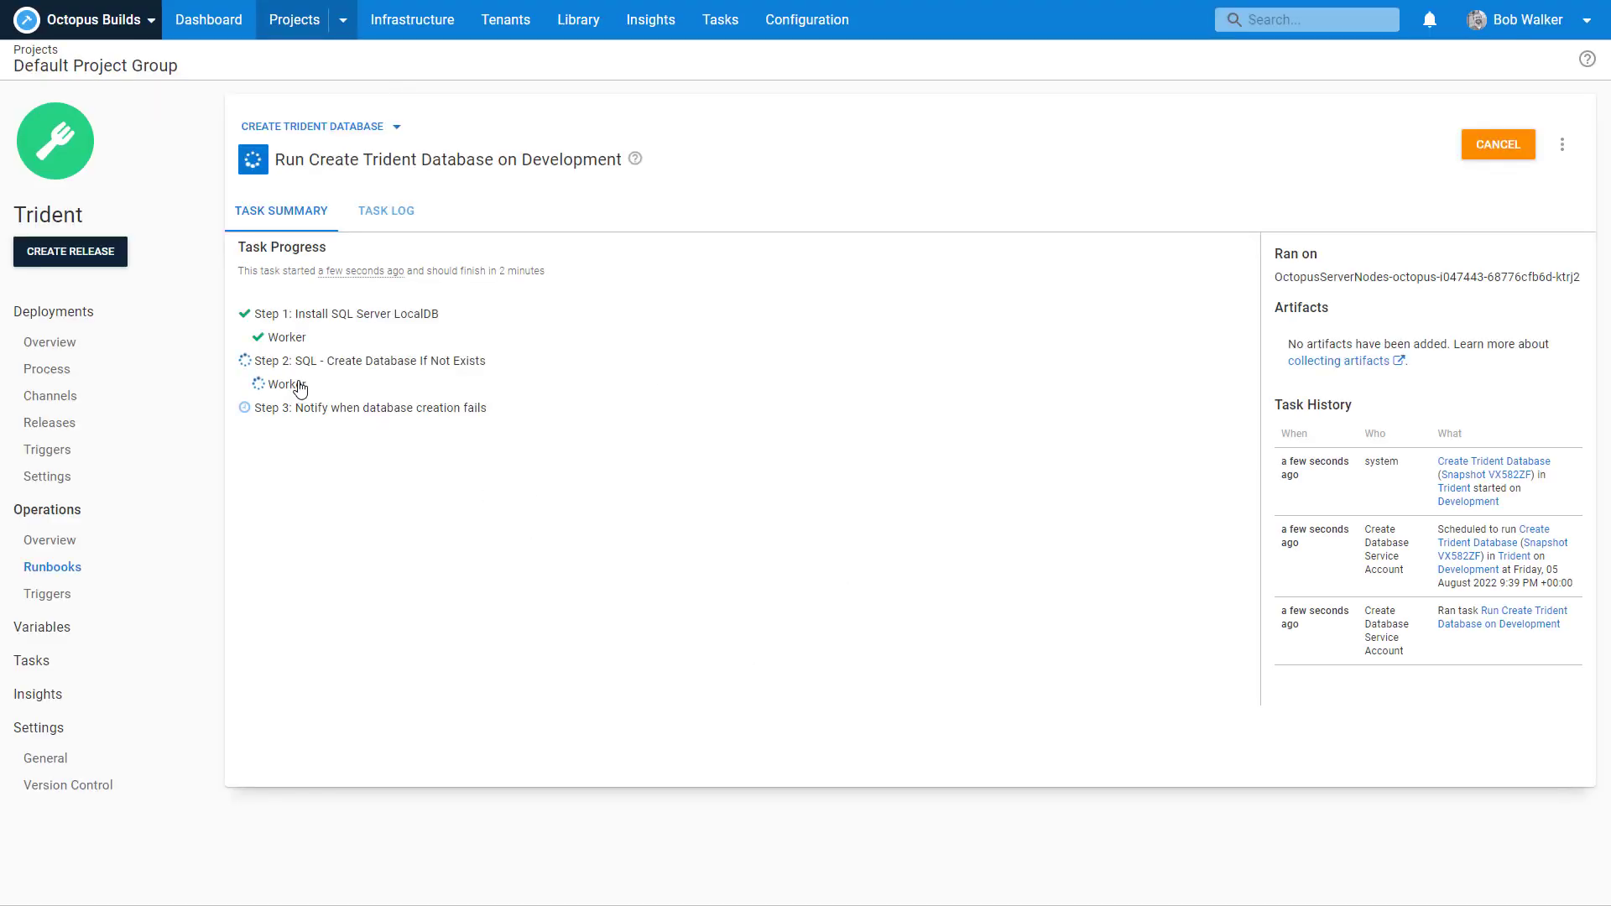
pyautogui.click(299, 387)
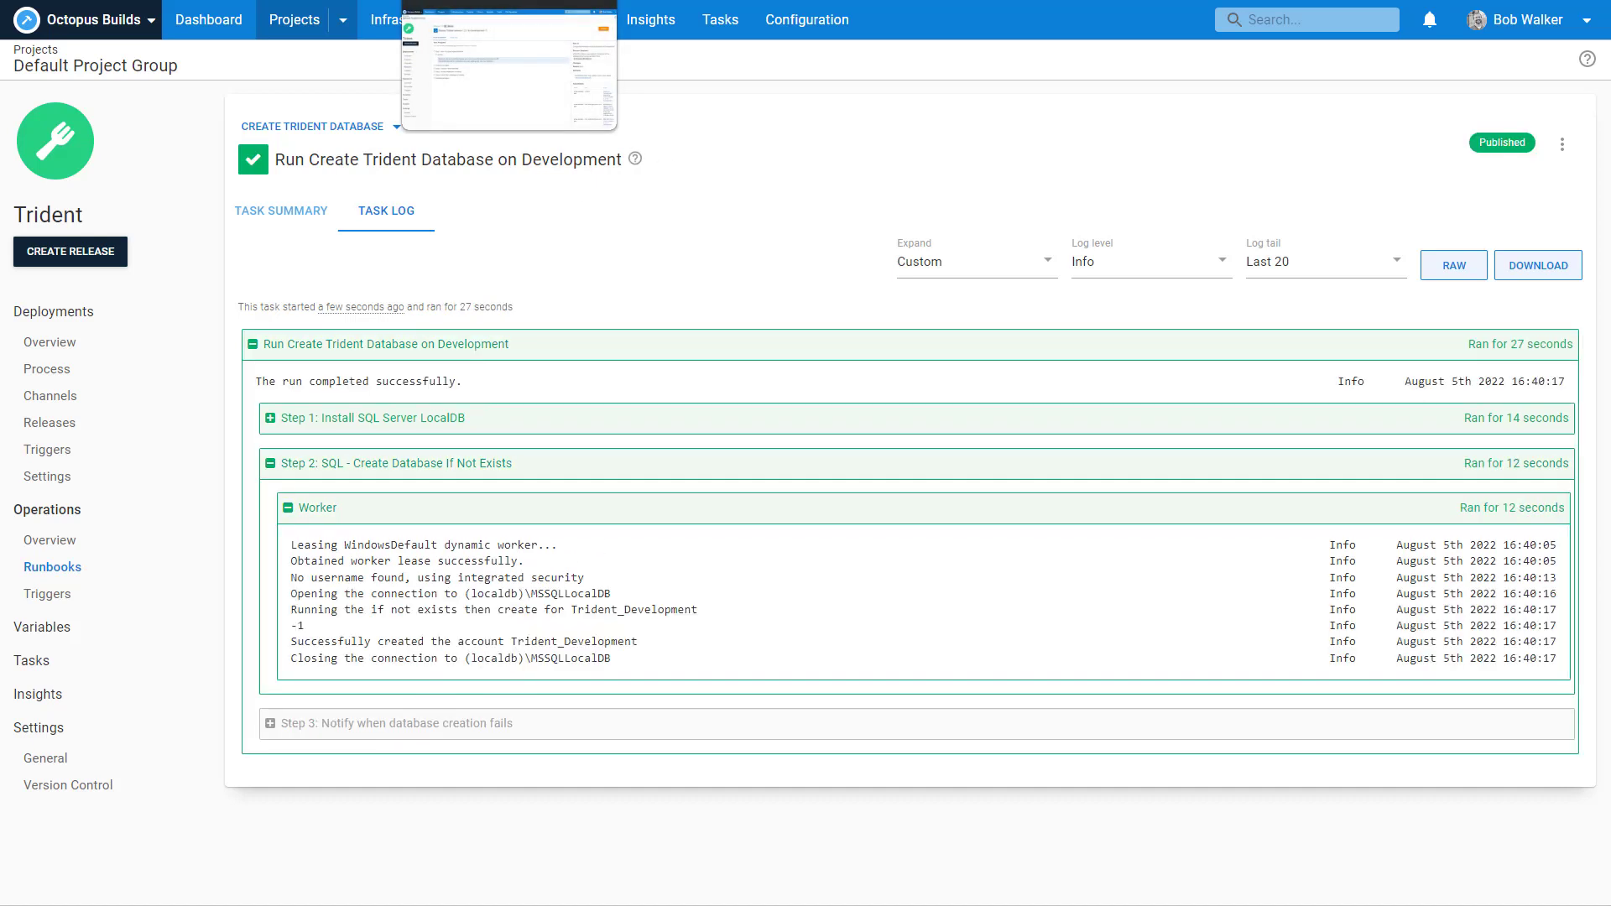
pyautogui.click(503, 0)
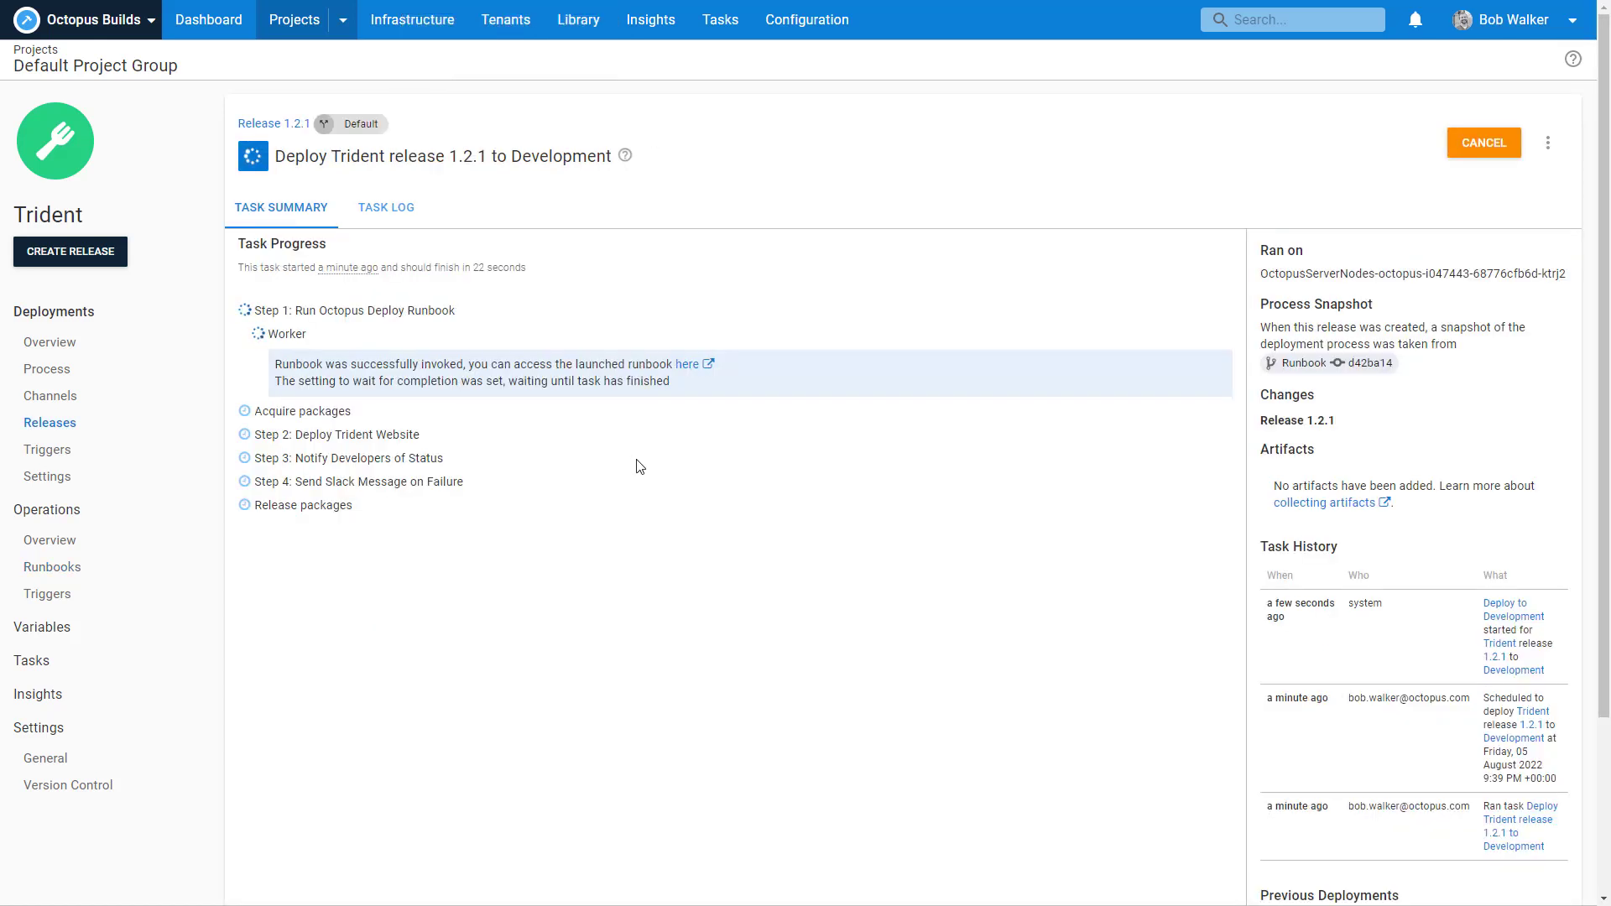